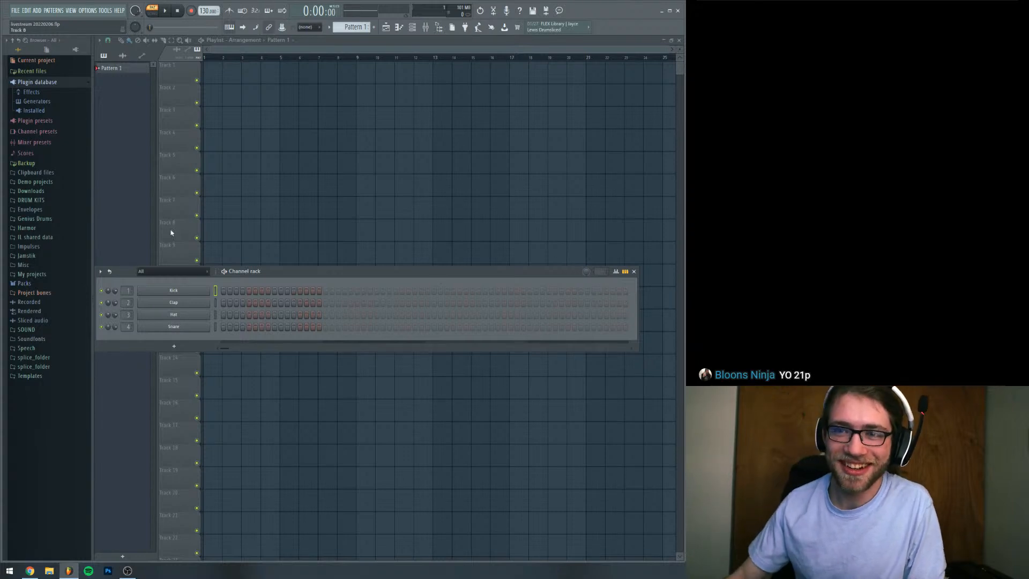
Replace the Kick channel with the Keyscape VST from the installed generators in the plugin database
click(38, 102)
click(38, 103)
click(34, 111)
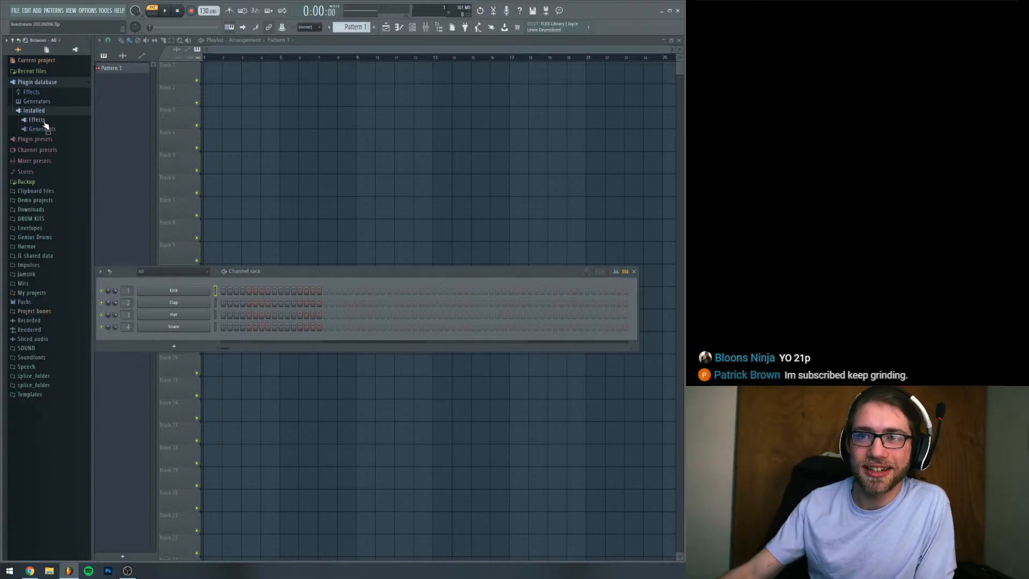
click(43, 130)
click(41, 148)
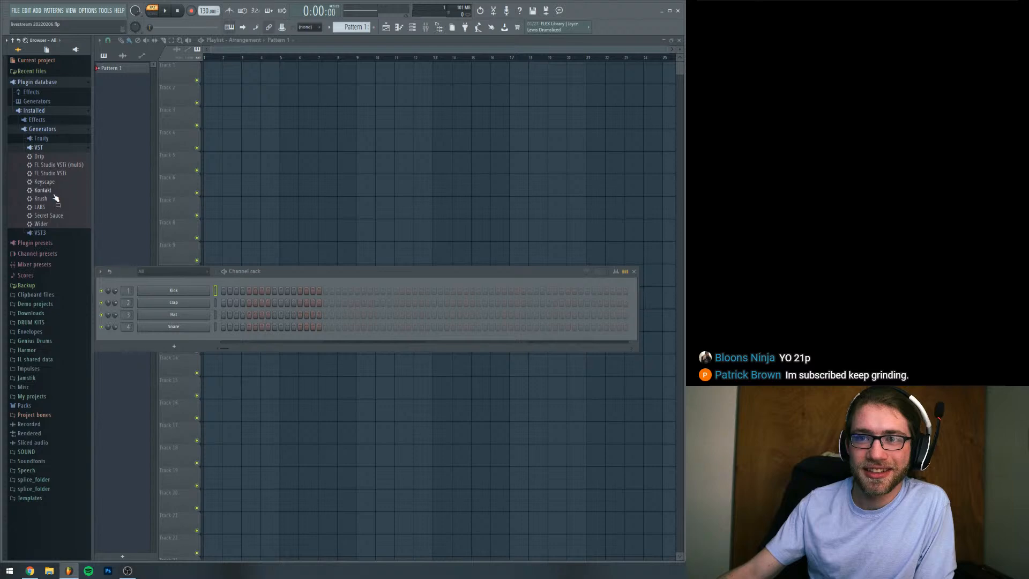
drag(45, 182, 194, 291)
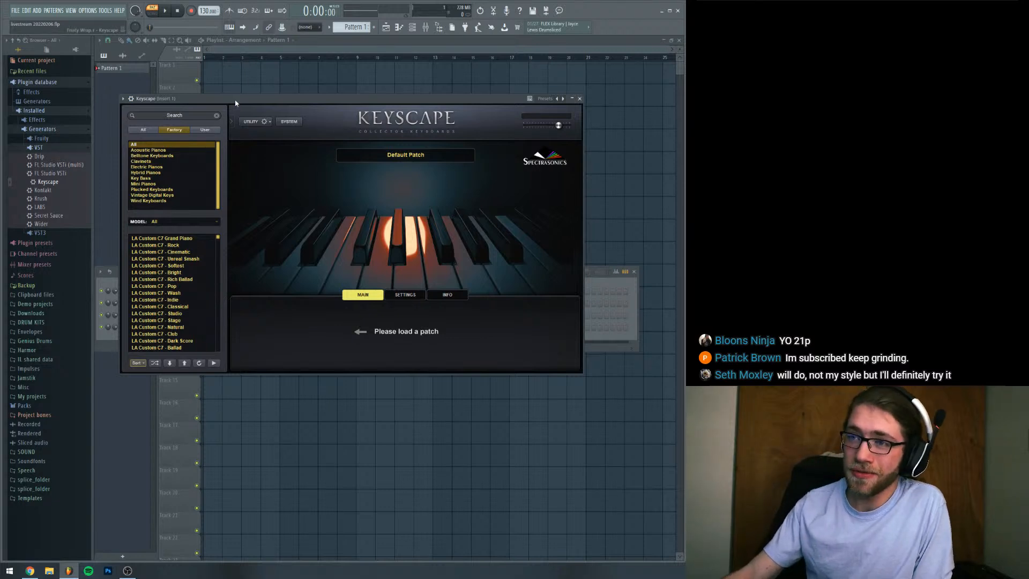
Load the LA Custom C7 - Softest patch in Keyscape and reposition its window over the playlist
drag(235, 101, 257, 109)
click(204, 275)
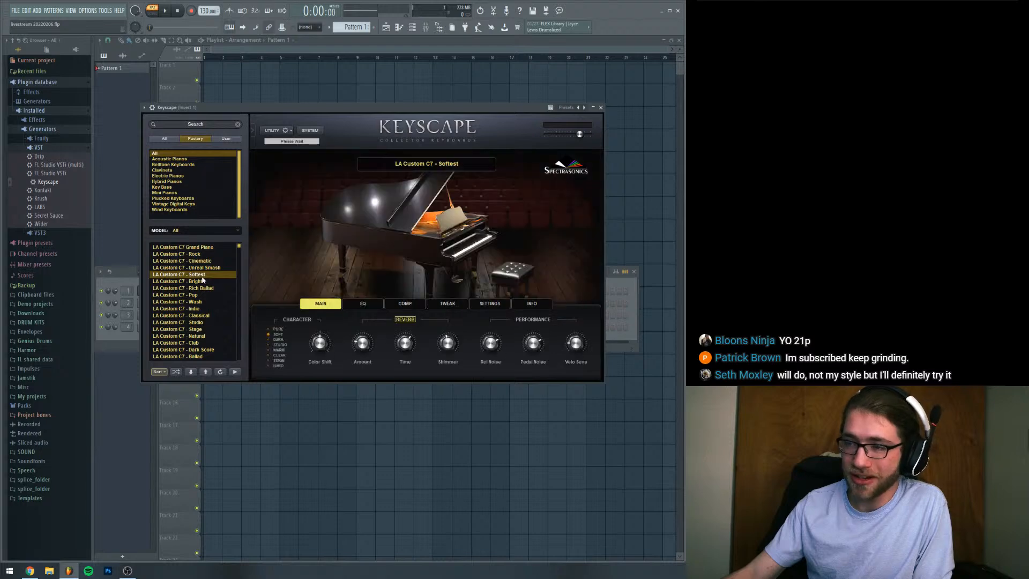
drag(370, 119, 333, 66)
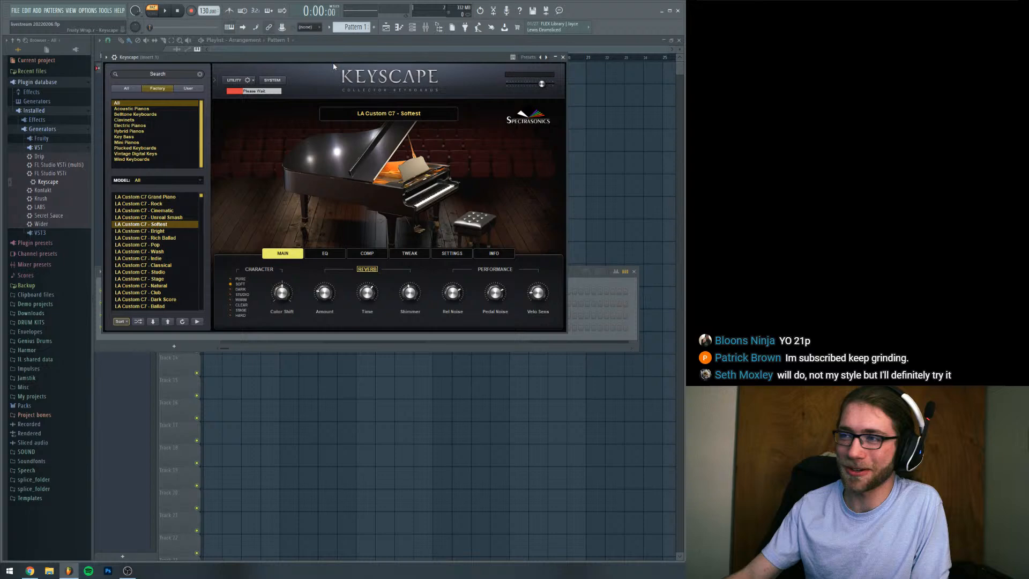
drag(333, 66, 367, 168)
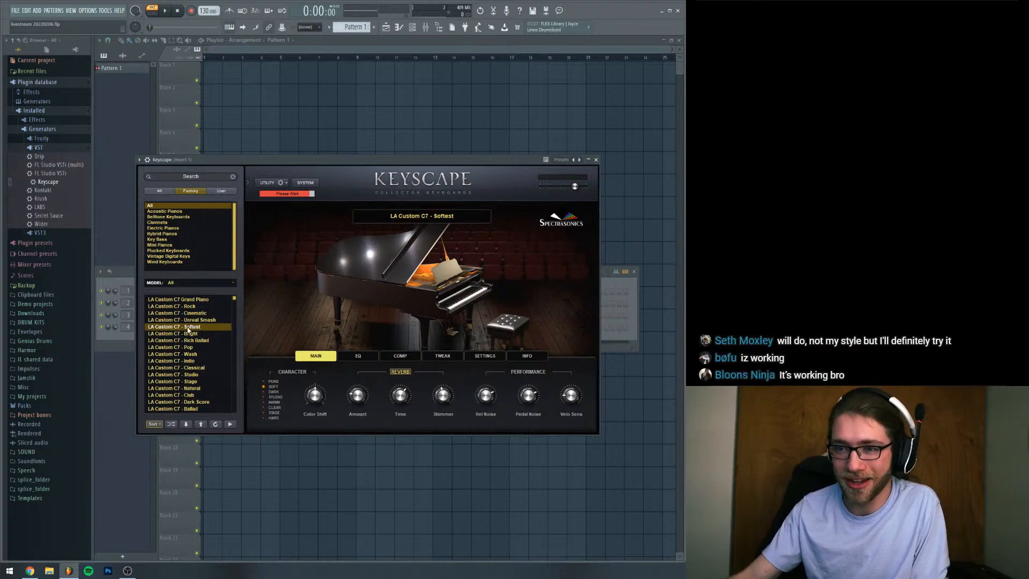
drag(385, 160, 407, 134)
Open the piano roll for the Keyscape channel
click(127, 284)
right_click(210, 286)
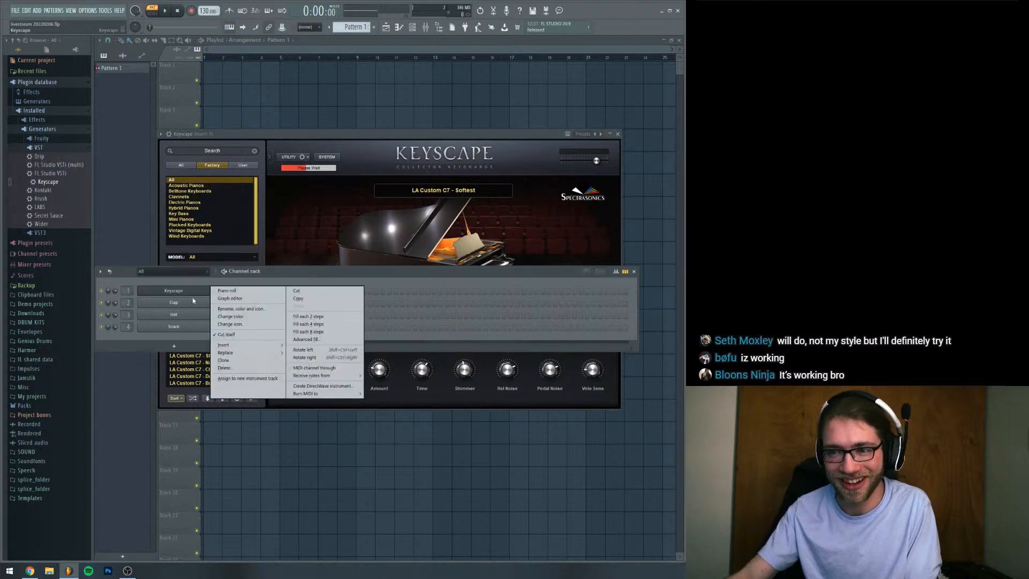
click(216, 294)
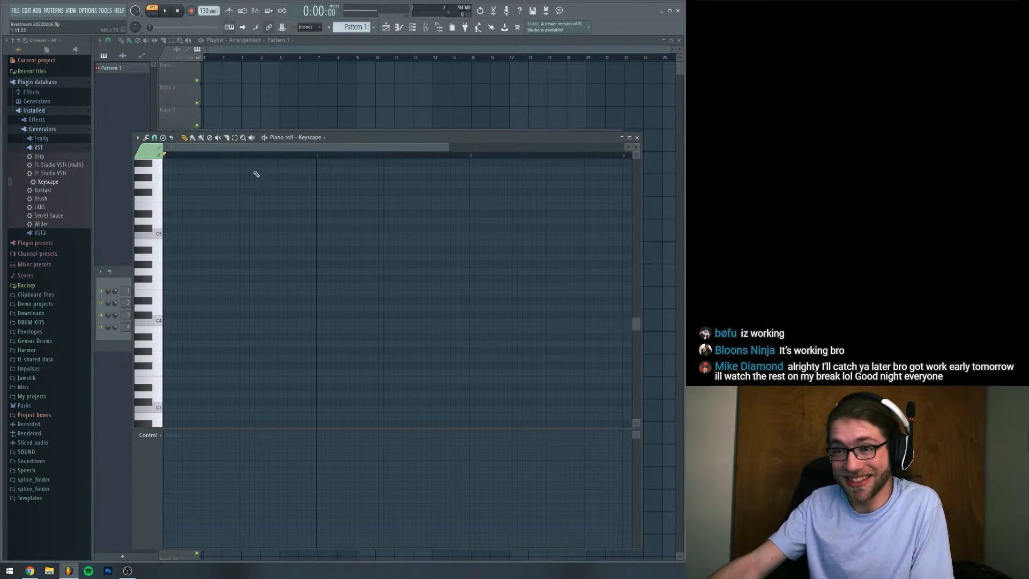
Draw a C5 note at the start of the pattern, lower its velocity and extend it to one full bar
click(172, 234)
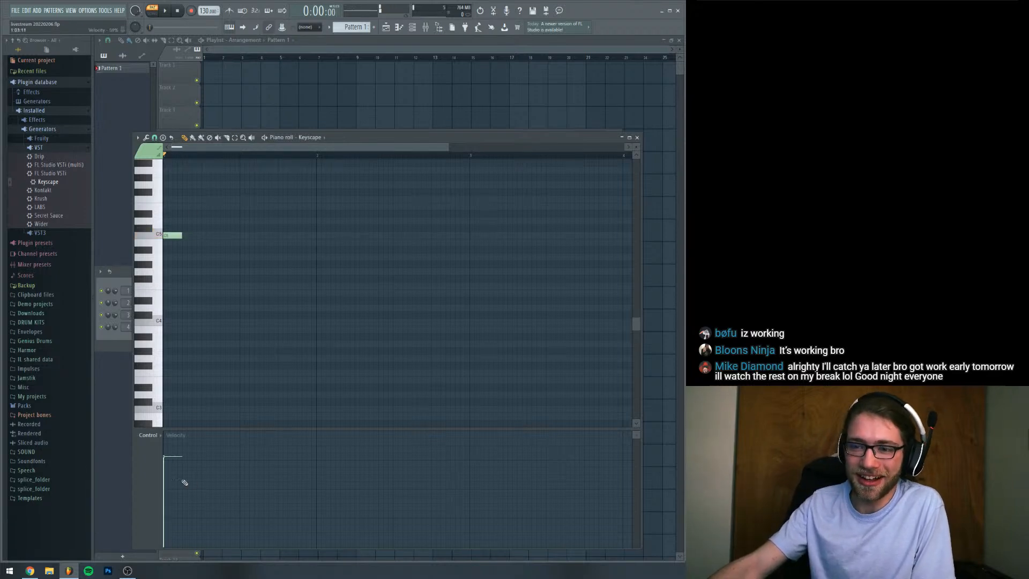
drag(166, 458, 166, 506)
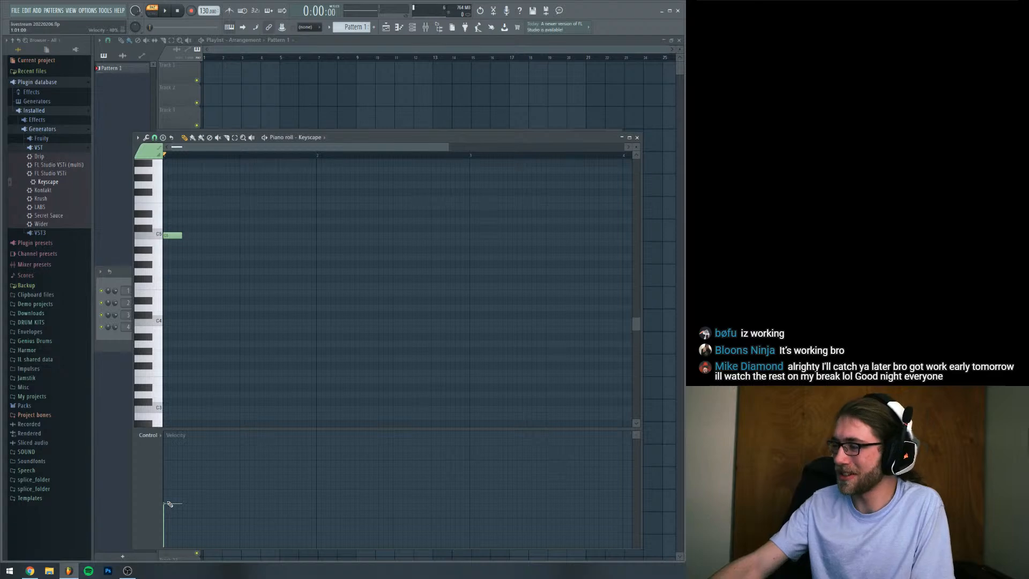
right_click(163, 290)
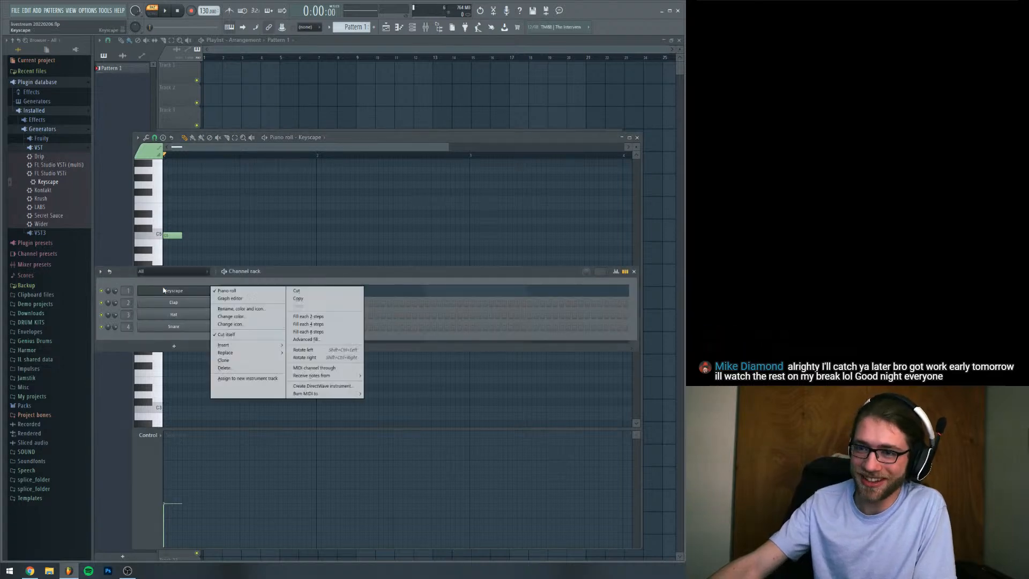
click(301, 277)
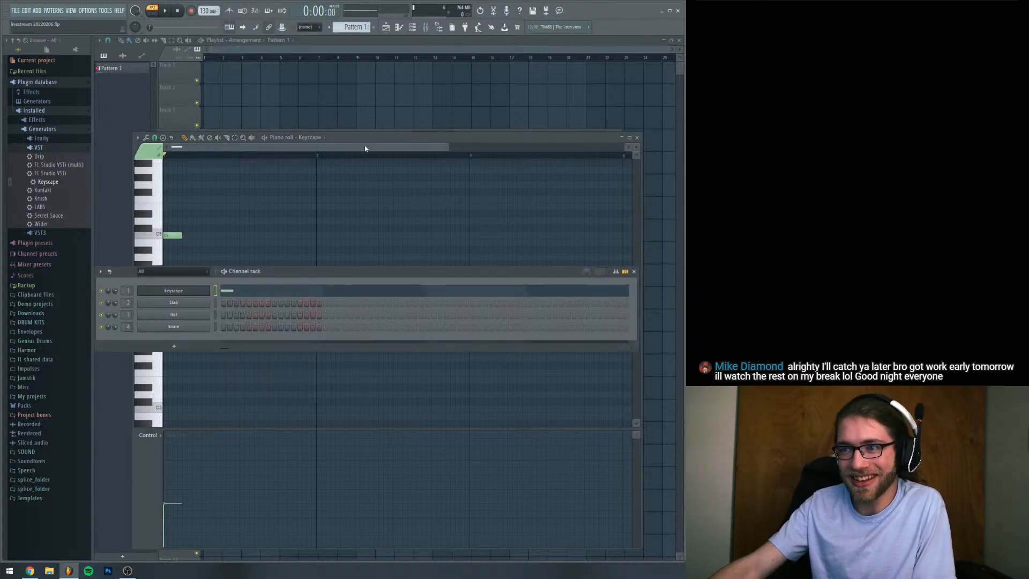
click(376, 155)
drag(230, 156, 148, 162)
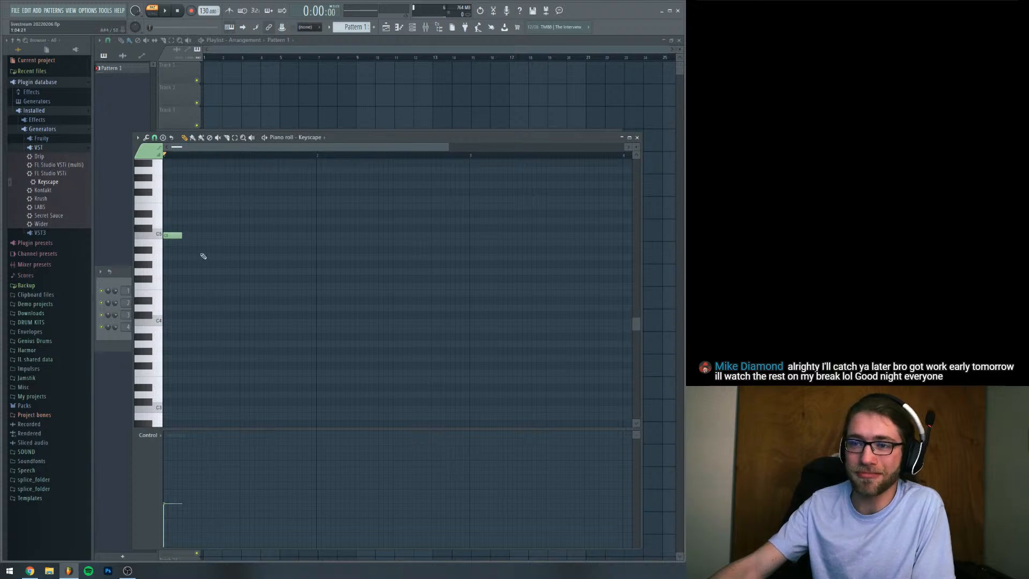
drag(184, 237, 316, 238)
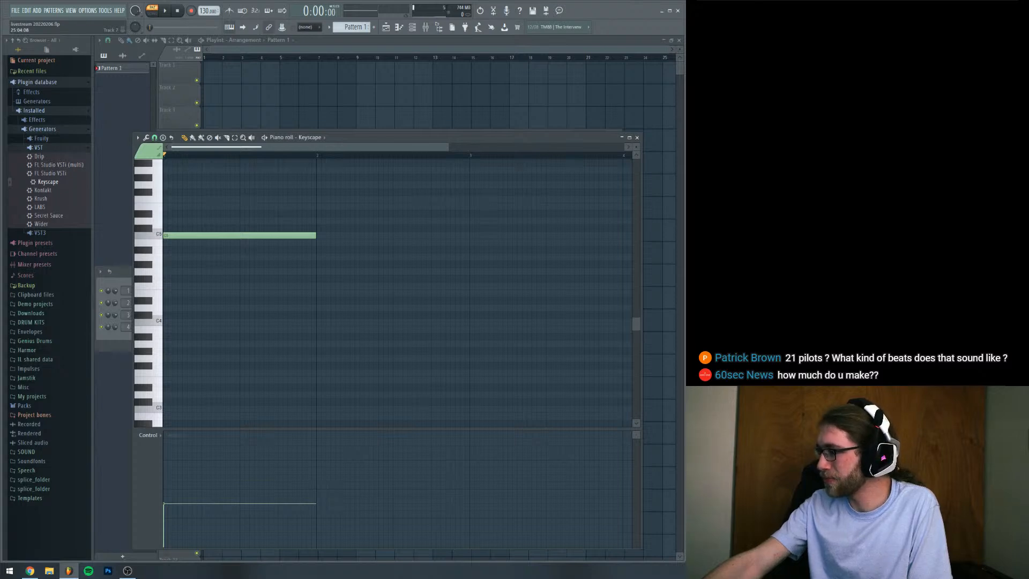
key(alt+Tab)
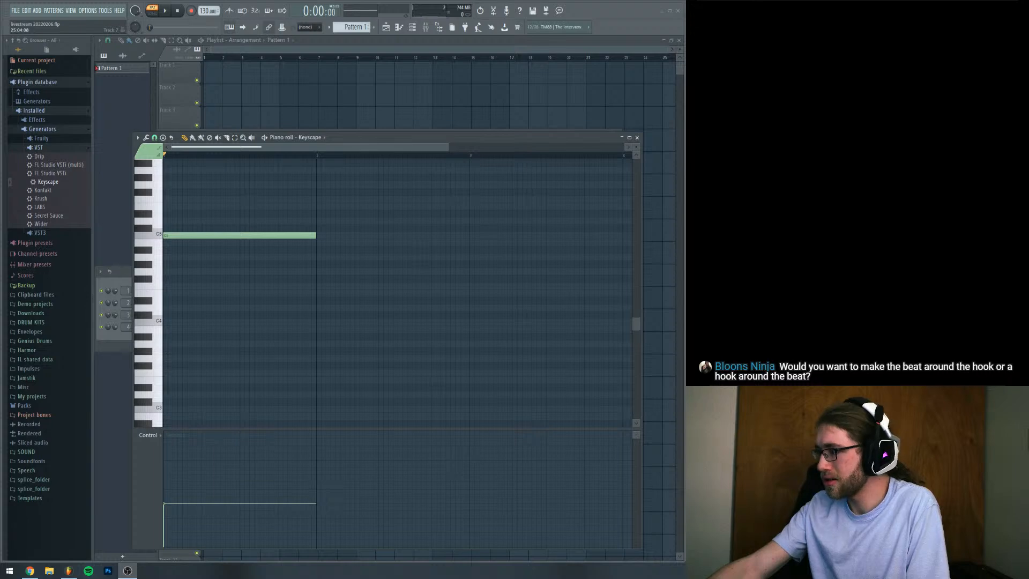
key(alt+Tab)
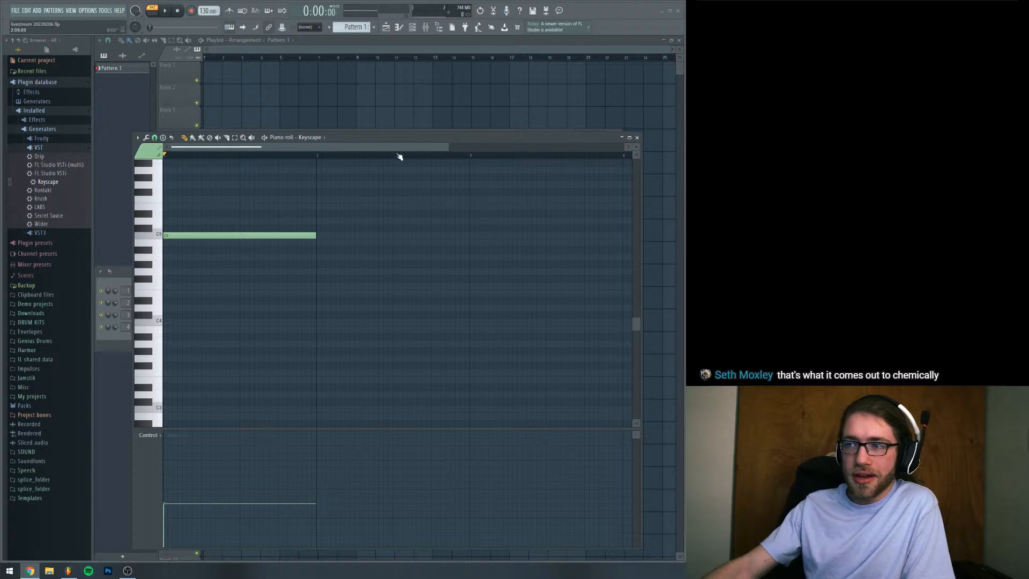
Raise the velocity of the C5 note, then delete the note from the piano roll
drag(396, 139, 399, 133)
scroll(330, 234, up, 1)
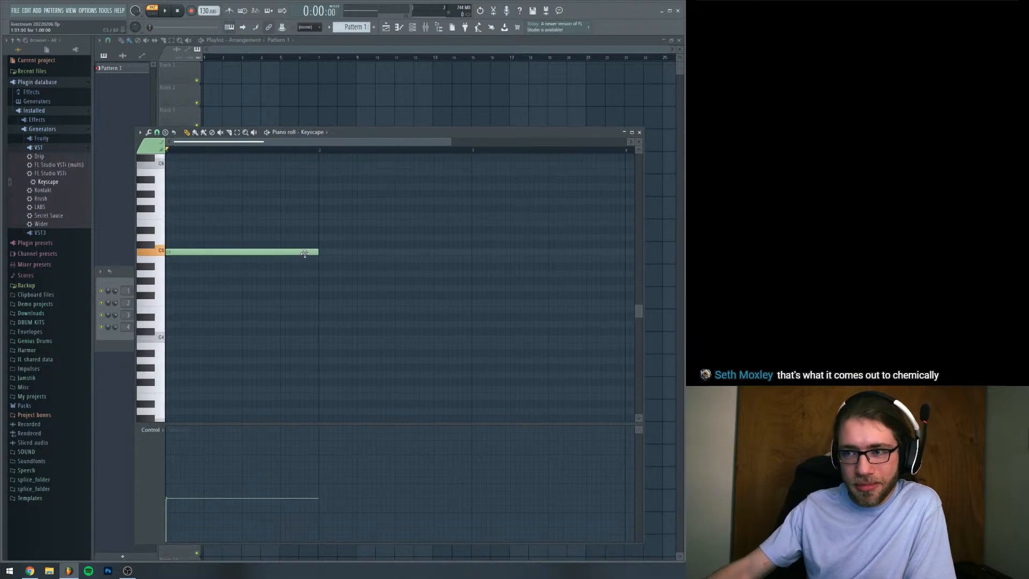
drag(175, 487, 172, 469)
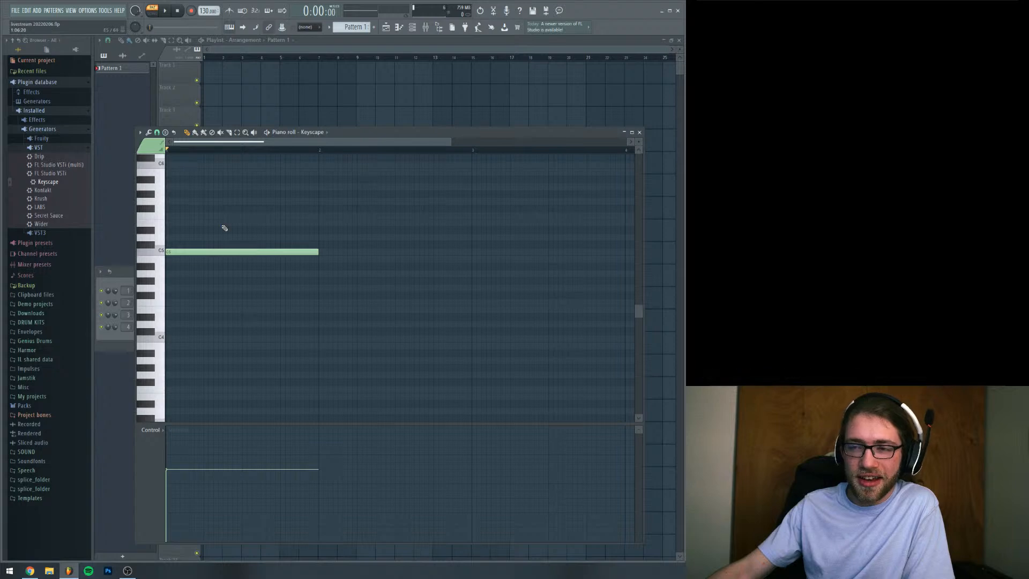
right_click(222, 252)
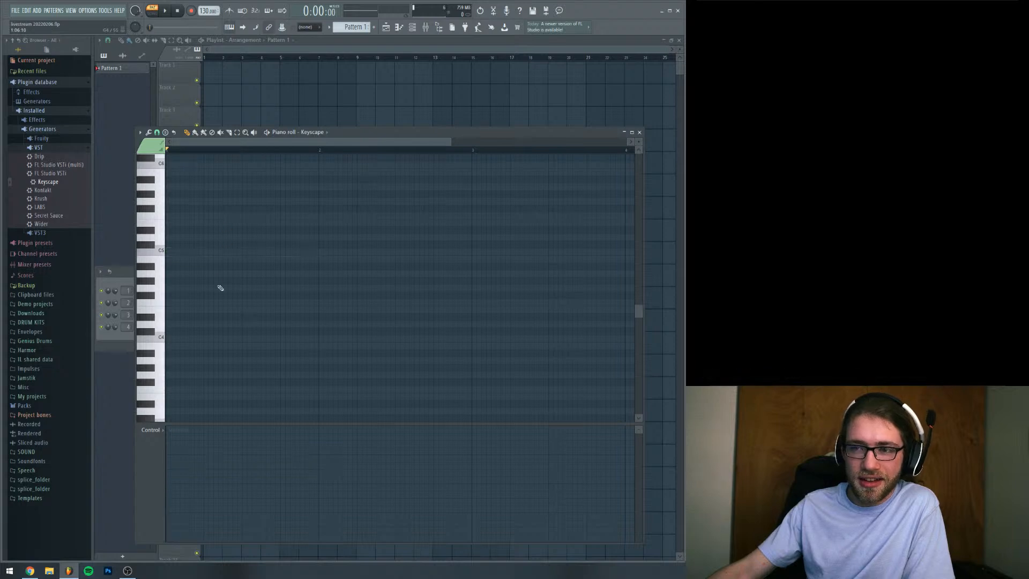
Build a one-bar chord at the start of the pattern with the notes B4, F#5, B5 and D6
click(188, 258)
drag(188, 259, 170, 258)
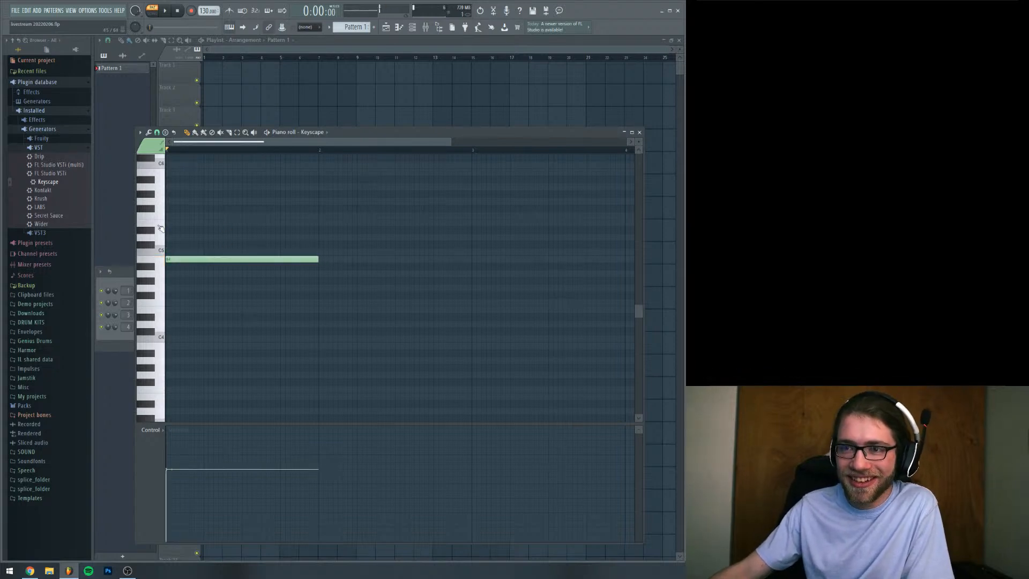
click(170, 208)
scroll(167, 222, up, 2)
click(177, 215)
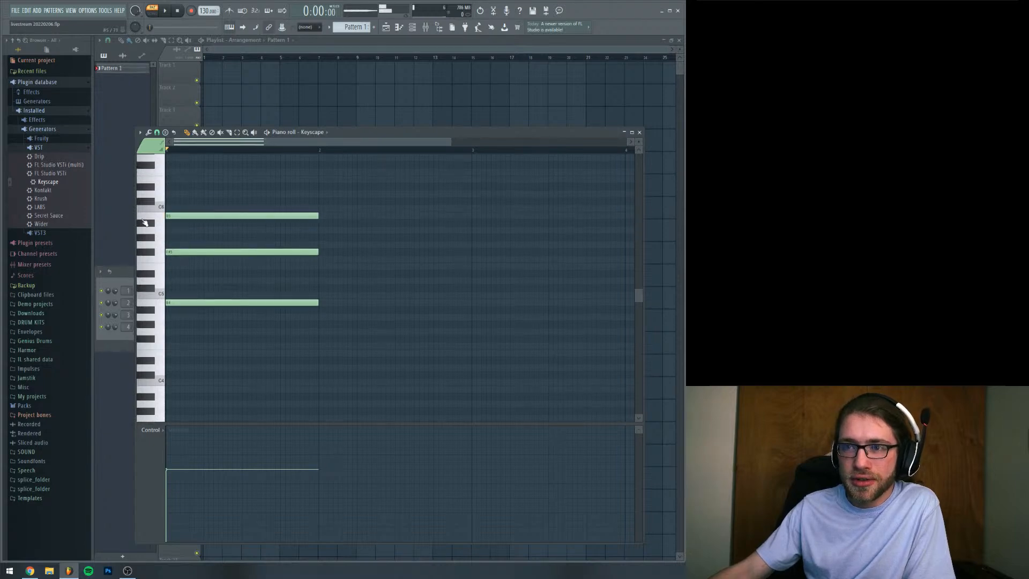
click(170, 193)
Play back the chord and lower the velocity of its notes
key(space)
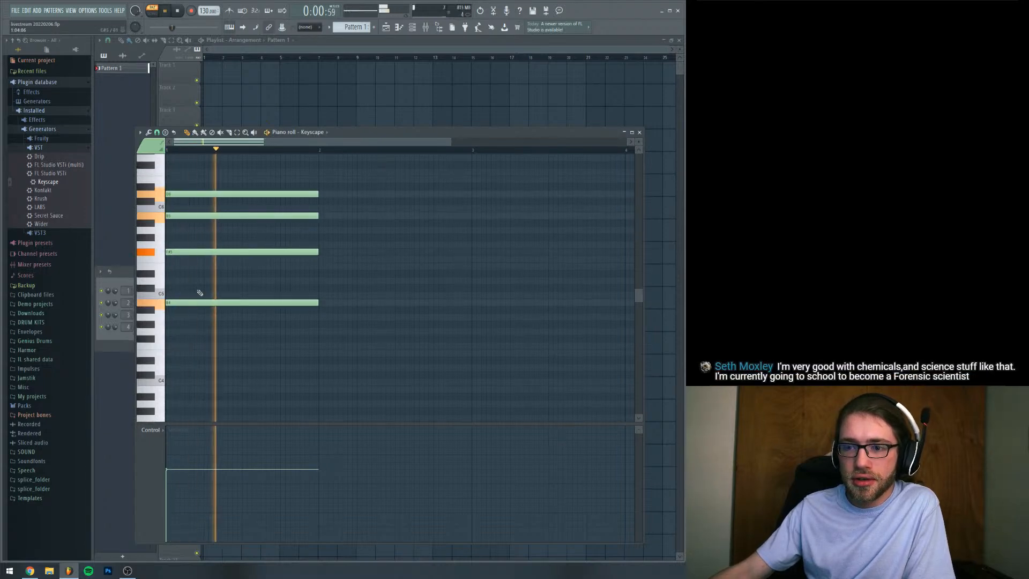
key(space)
click(175, 496)
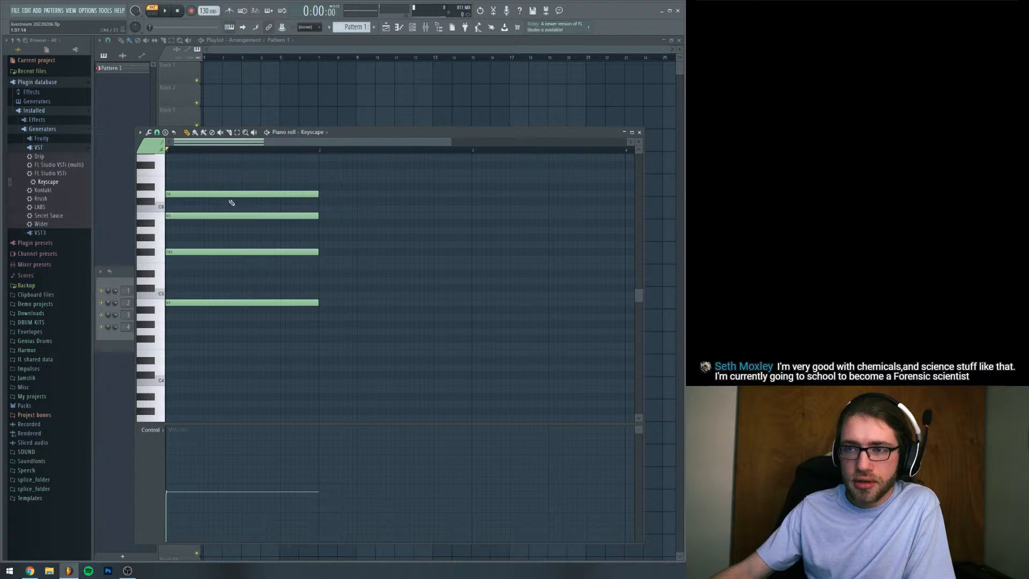
Shorten the D6 note to one beat and follow it with one-beat C#6, D6 and C#6 notes to fill the bar
scroll(277, 261, up, 3)
drag(314, 236, 203, 237)
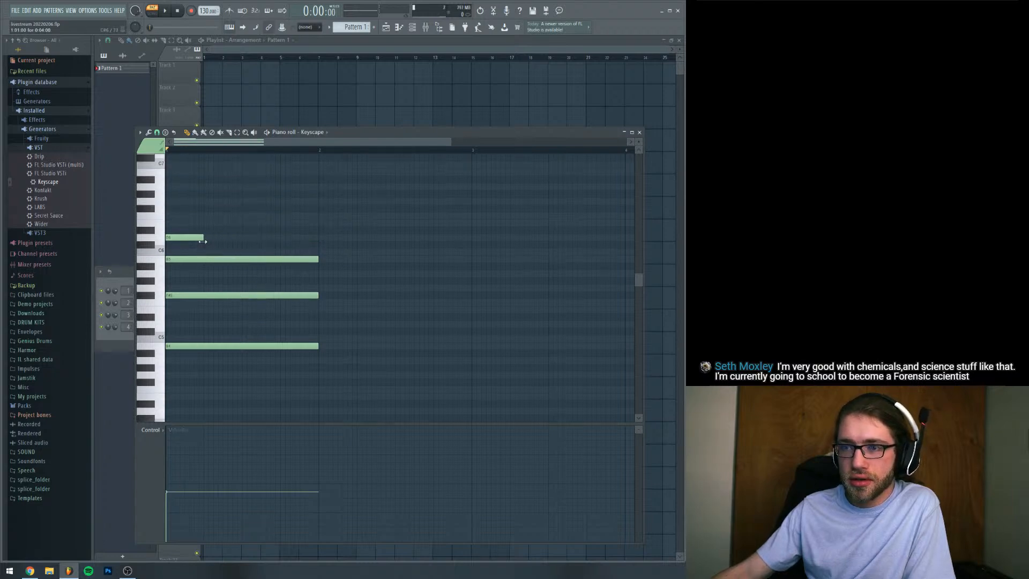
click(222, 244)
click(262, 237)
click(284, 244)
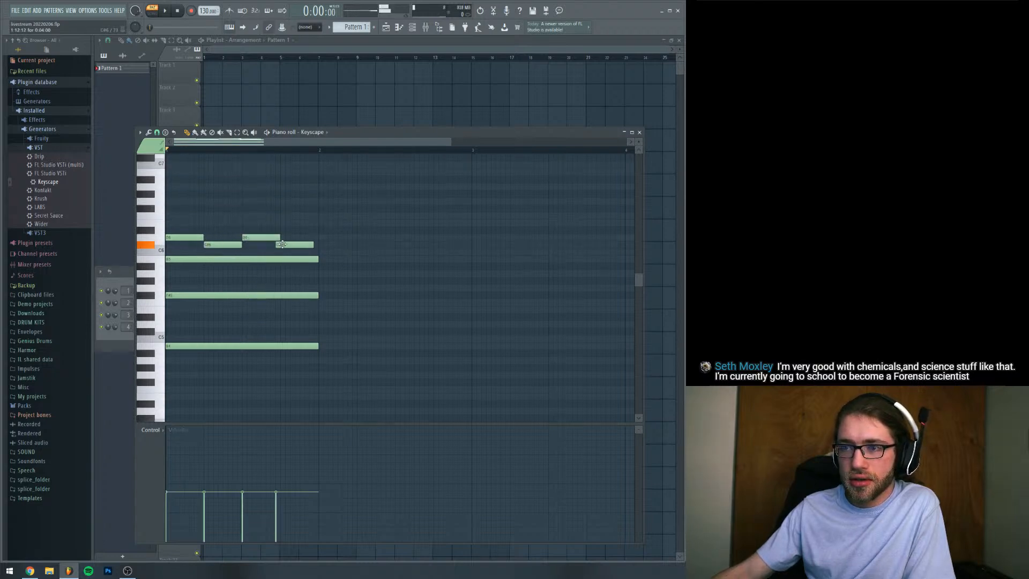
Play back the chord with its top melody and set the project tempo to 106 BPM
key(space)
key(space)
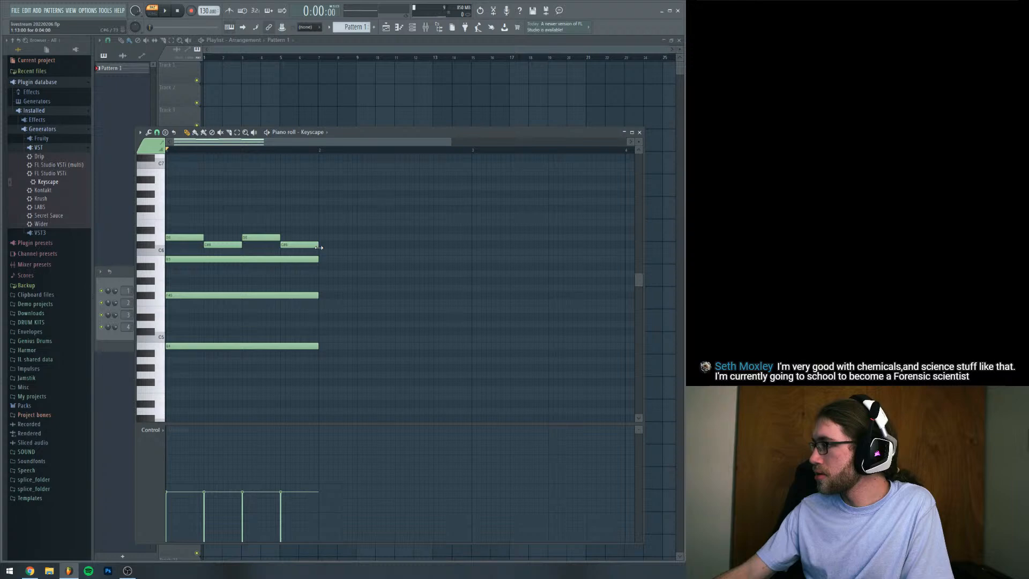
drag(208, 12, 208, 33)
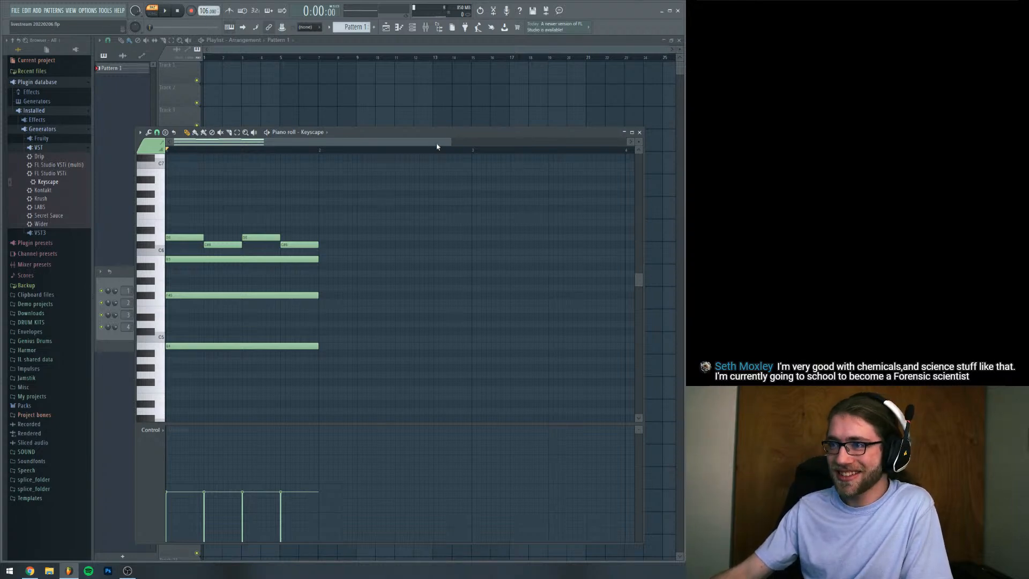
Extend the first D6 note and the first C#6 note to the end of the bar
drag(452, 143, 441, 163)
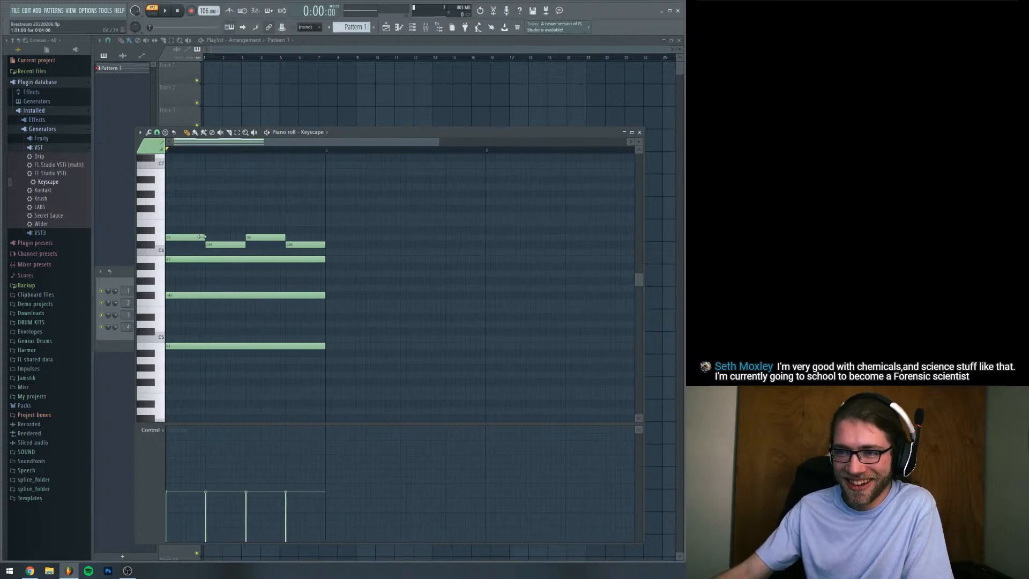
drag(202, 237, 343, 250)
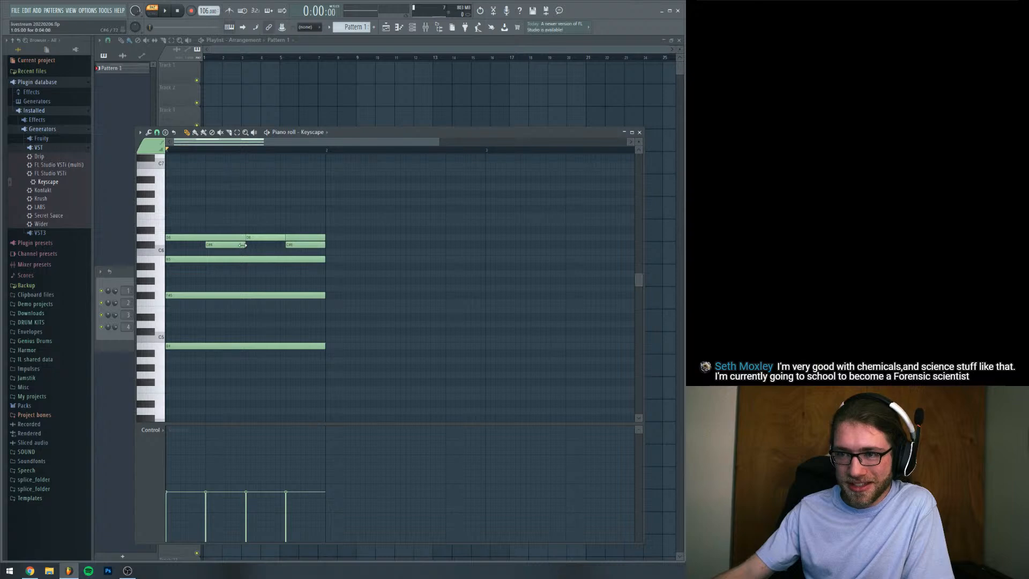
drag(242, 245, 333, 256)
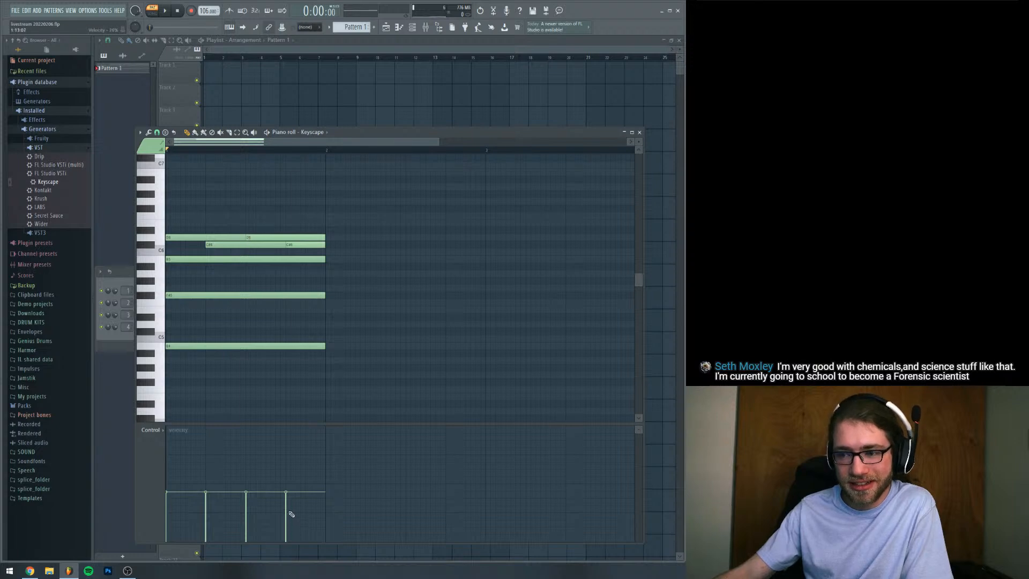
Adjust all the note velocities to an even, slightly lower level while playing back the pattern
drag(291, 512, 165, 510)
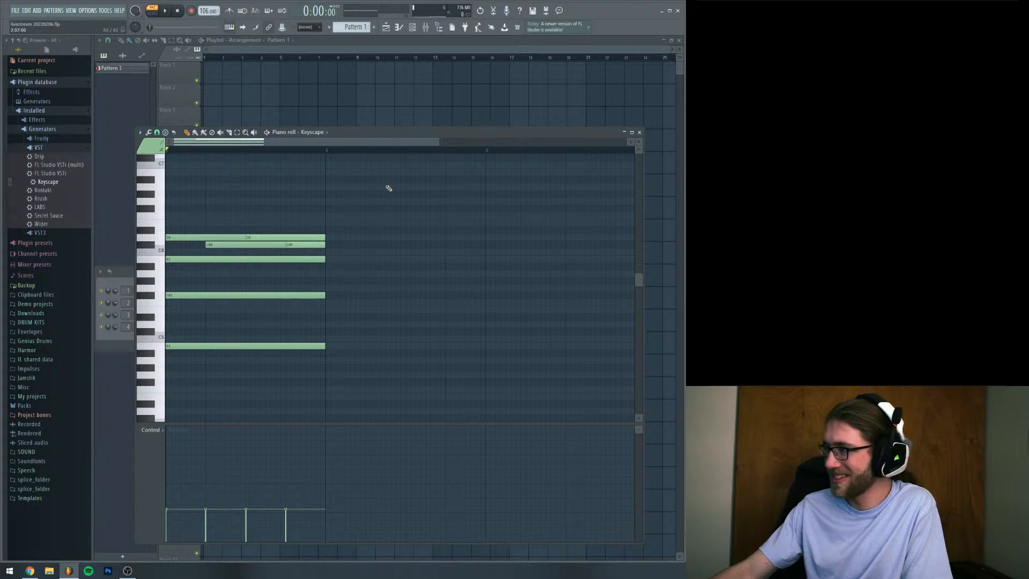
key(space)
drag(287, 496, 166, 495)
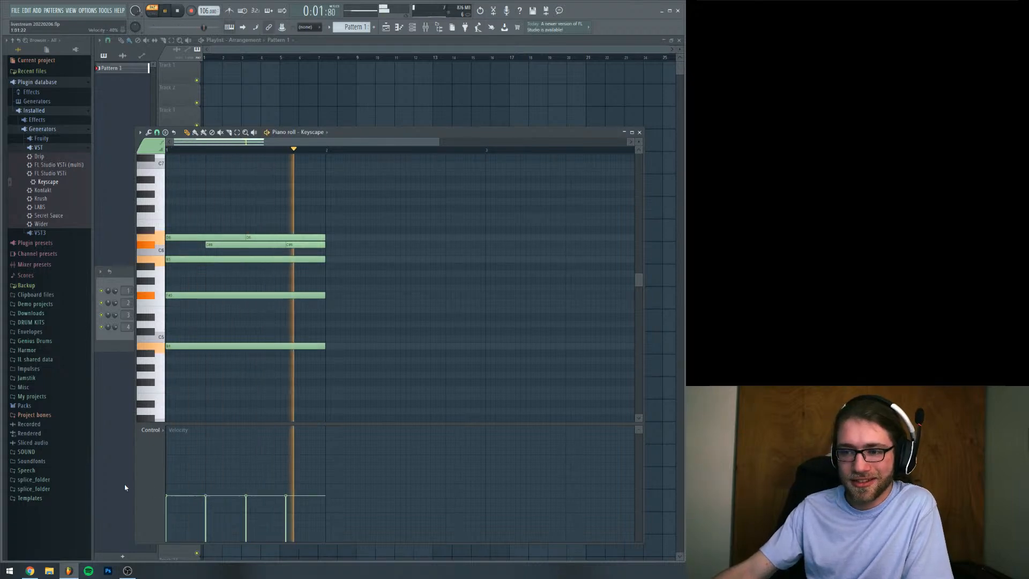
key(space)
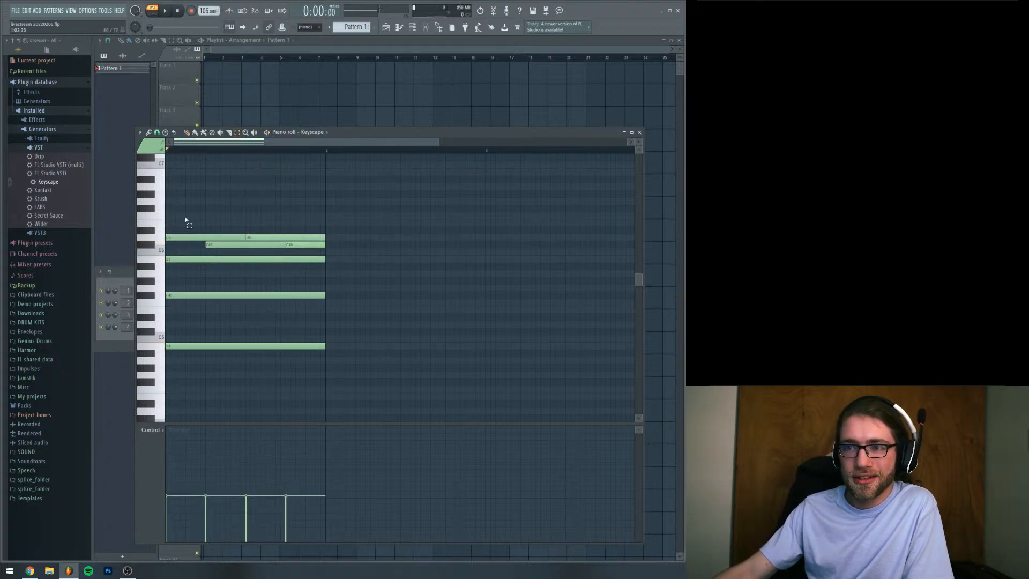
Add a one-bar B3 bass note beneath the chord and play the pattern
scroll(186, 359, down, 3)
click(173, 367)
key(space)
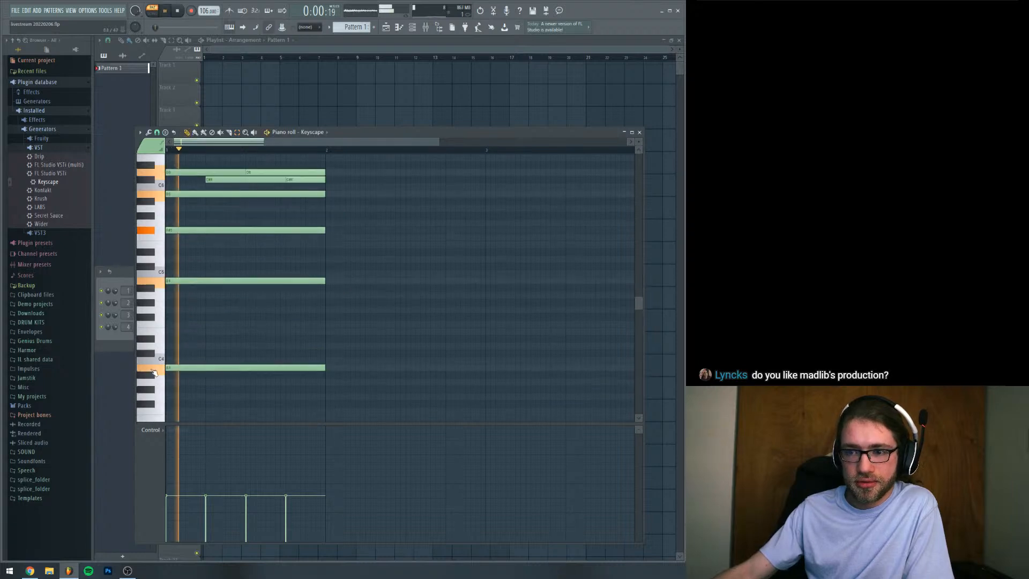
Transpose all the notes in the piano roll up one octave and play back the pattern
key(ctrl+a)
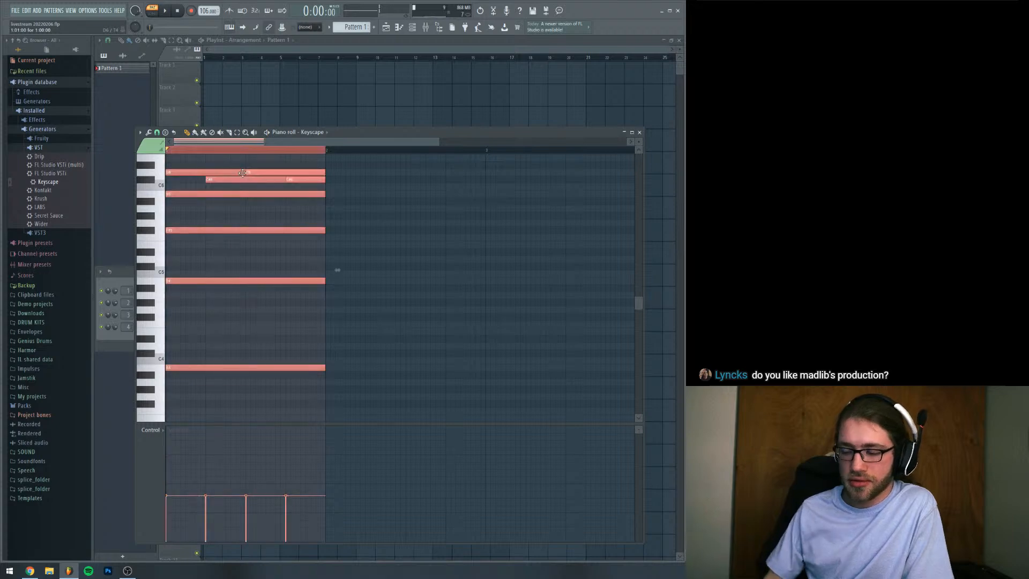
scroll(246, 177, up, 5)
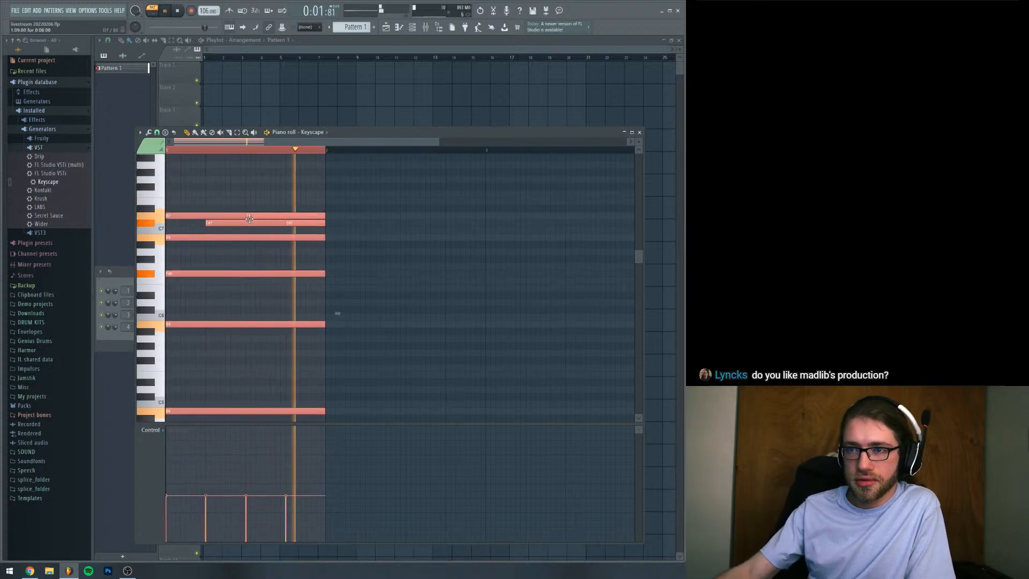
key(space)
click(226, 206)
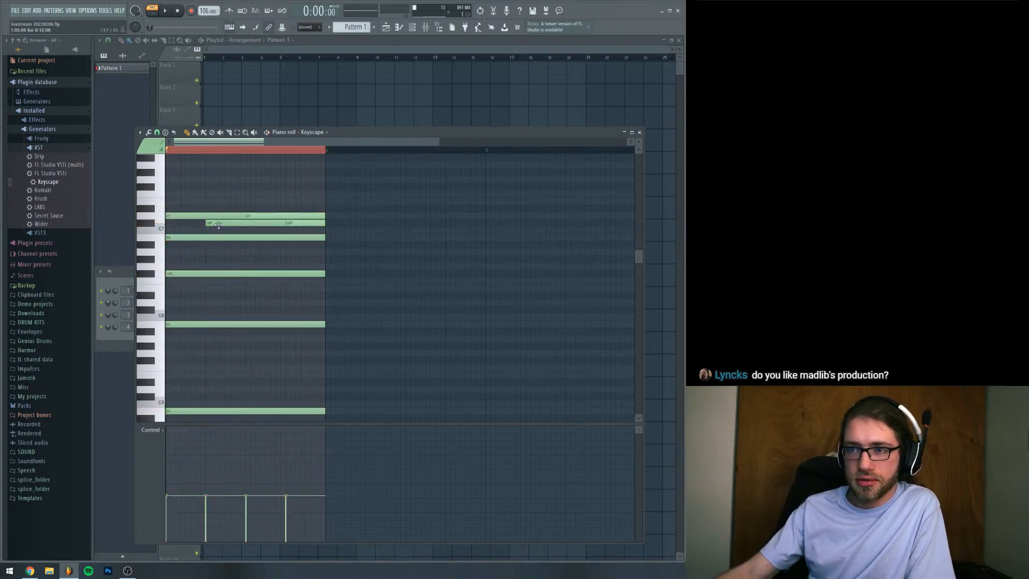
Move the first C#7 melody note down to A6 and play back the pattern
drag(218, 224, 218, 252)
key(space)
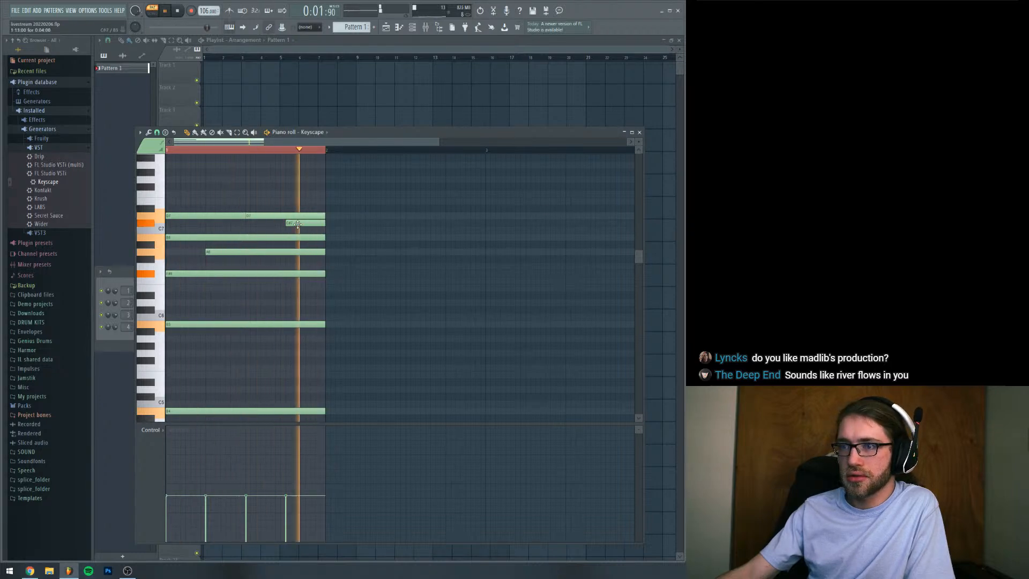
key(space)
Set all the note velocities to an even, slightly higher level, checking it by playback
drag(284, 481, 166, 481)
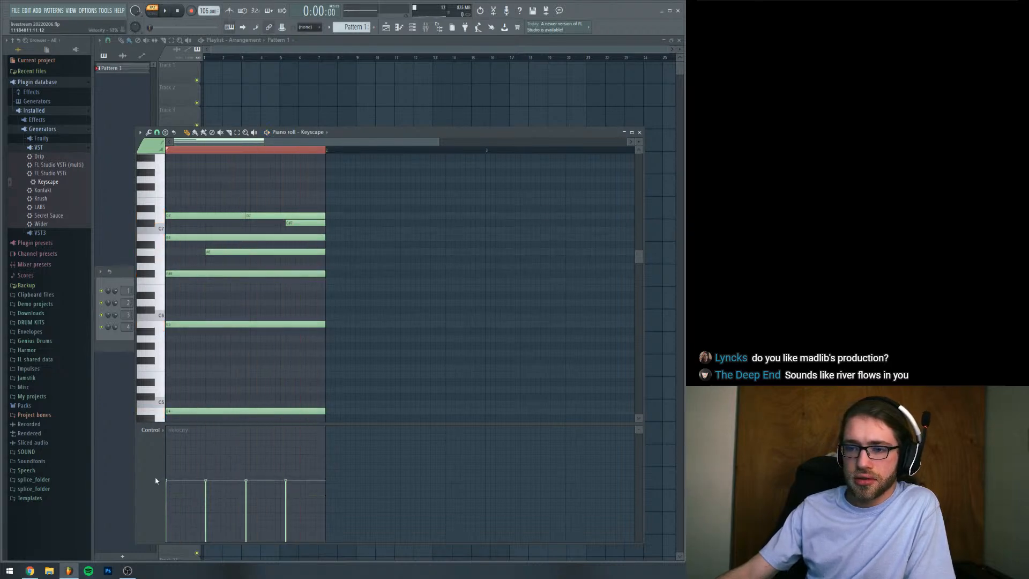
key(space)
key(space)
drag(292, 490, 166, 490)
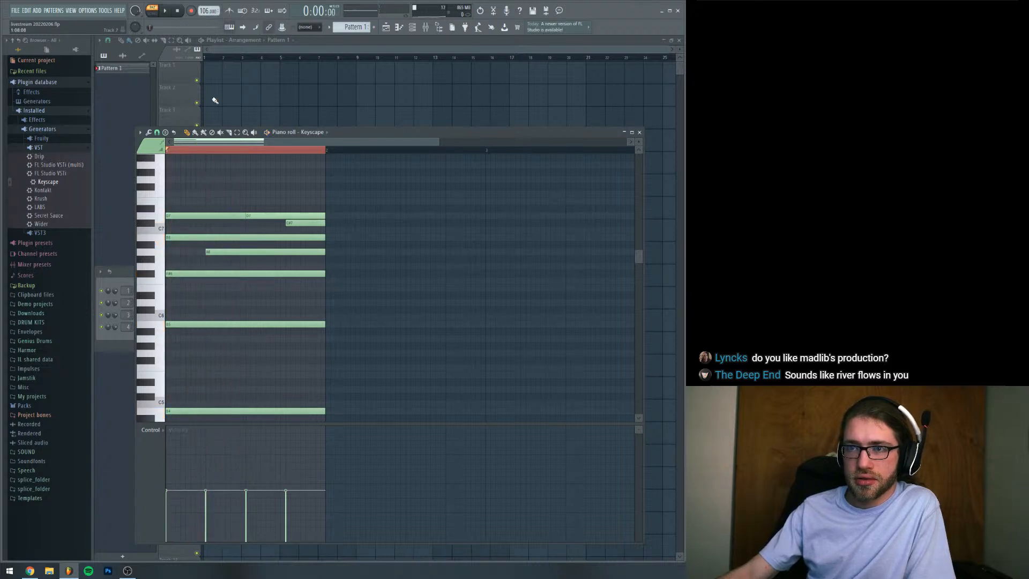
Add a D6 note starting at step 3, extend it to the end of the bar and play the pattern
click(187, 303)
key(space)
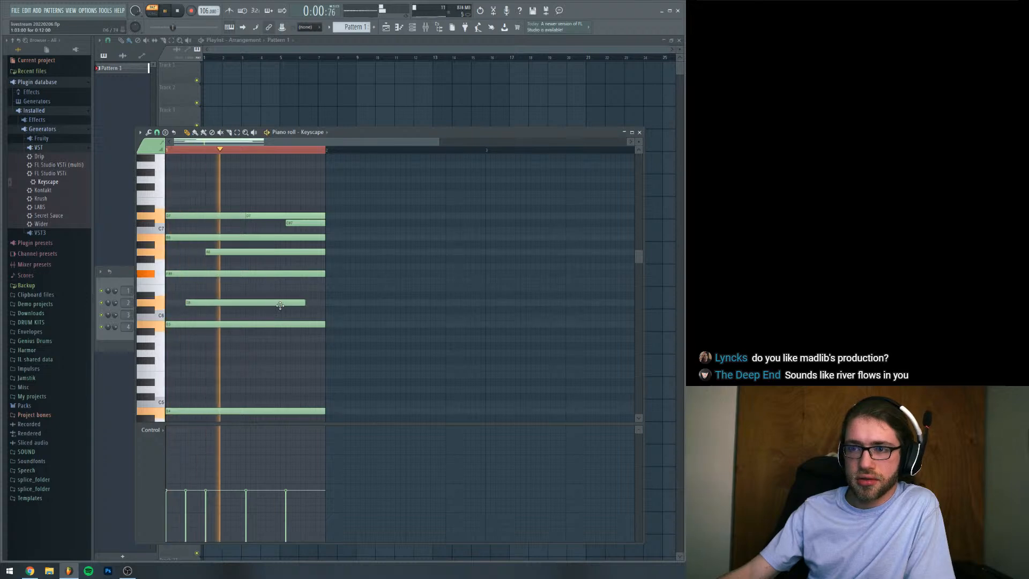
key(space)
drag(300, 303, 315, 302)
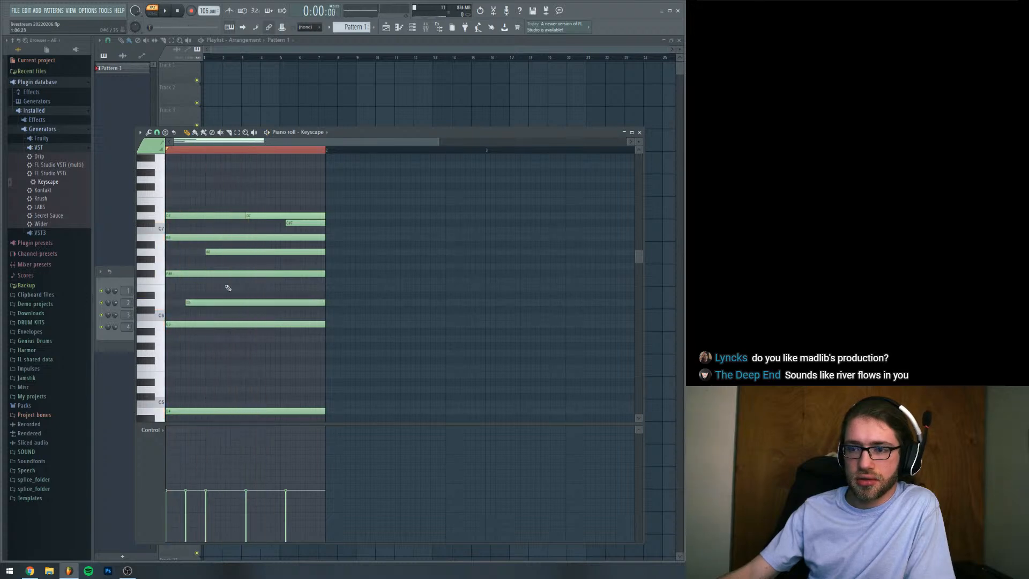
key(space)
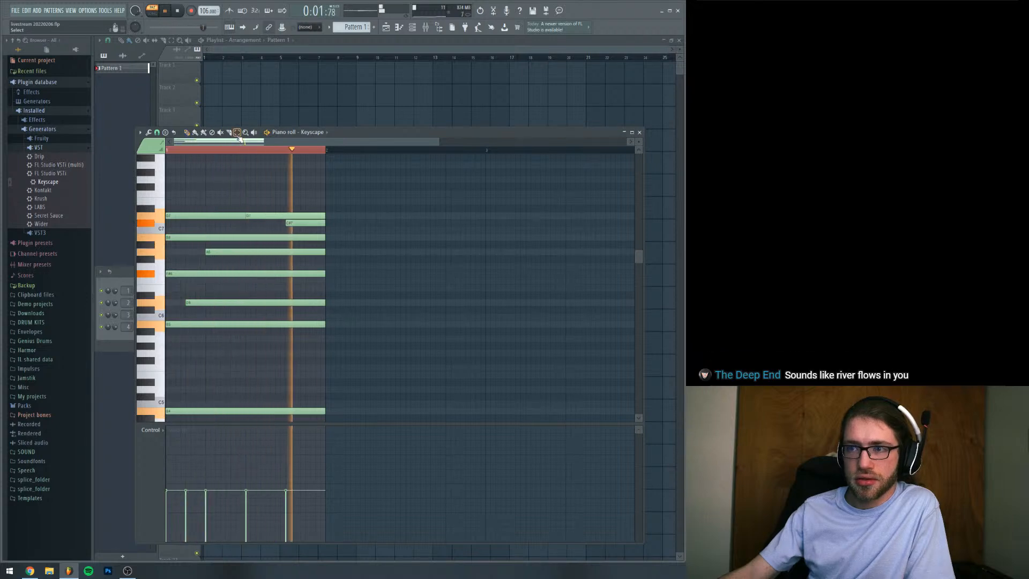
key(space)
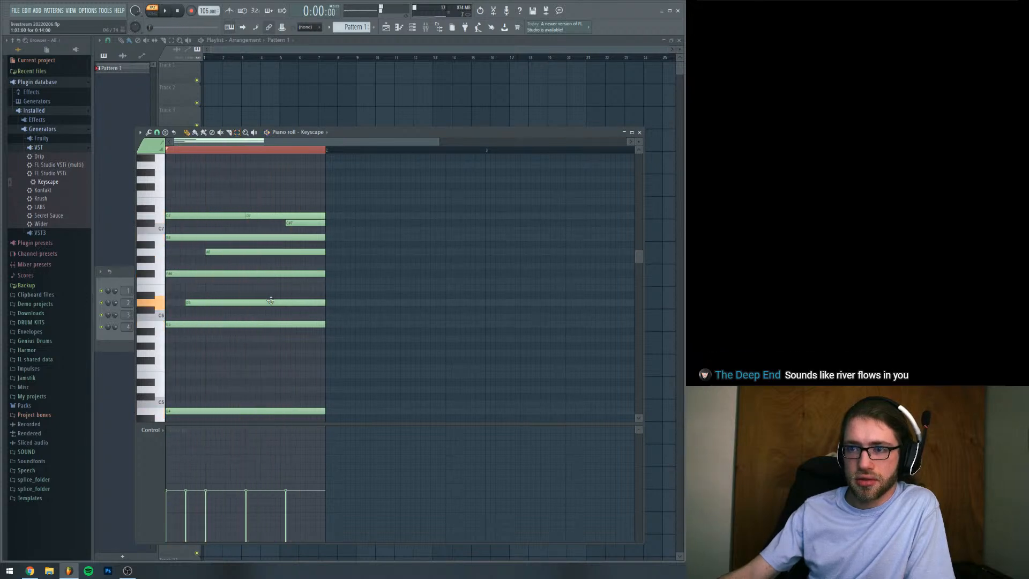
Add a second D6 note at step 11 and trim it to the end of the bar during playback
click(271, 301)
key(space)
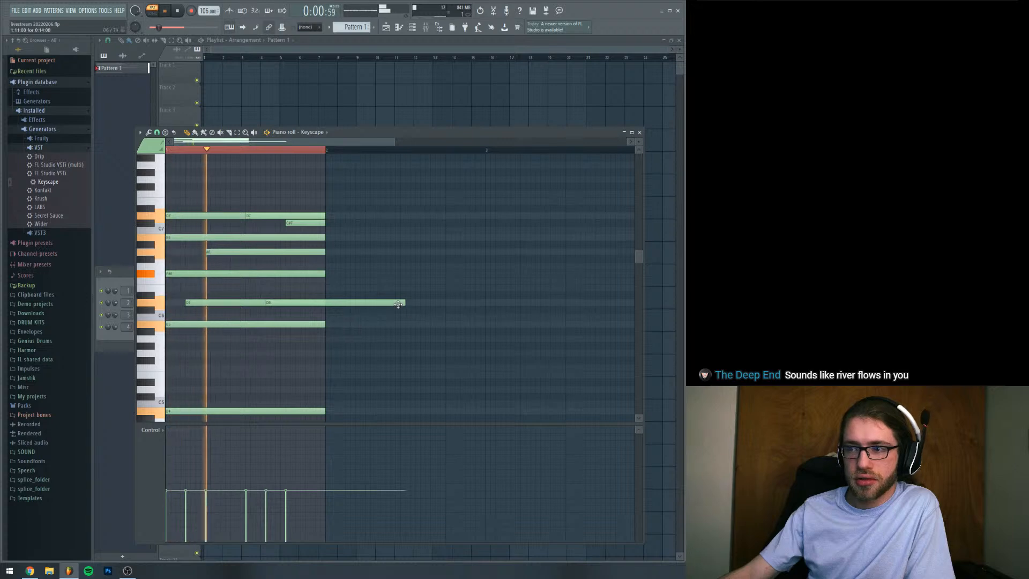
drag(398, 304, 326, 309)
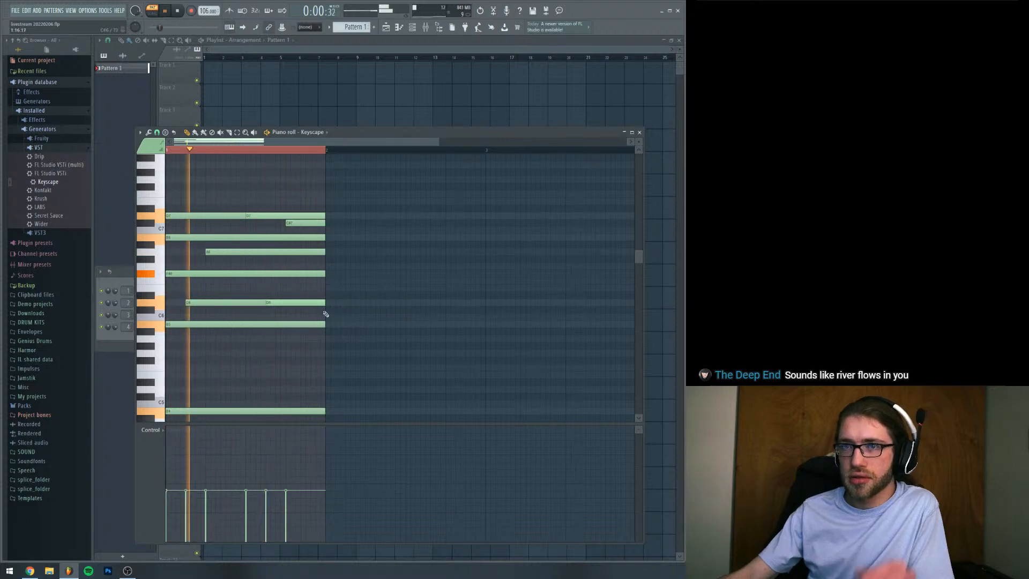
Raise the system volume, set the Keyscape instrument's output level to about 3.24 dB and return to its piano roll
key(XF86AudioRaiseVolume)
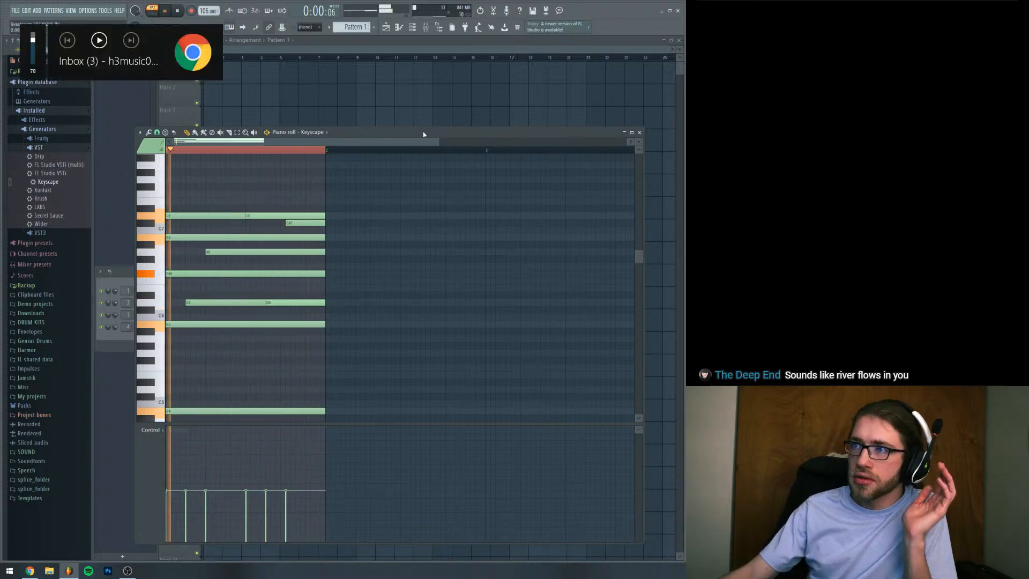
click(129, 279)
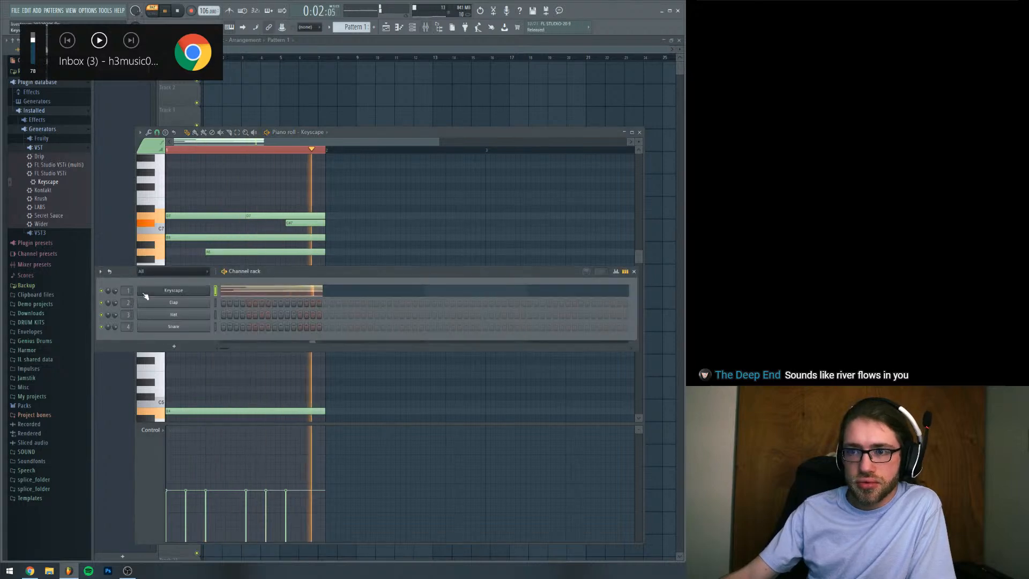
click(145, 294)
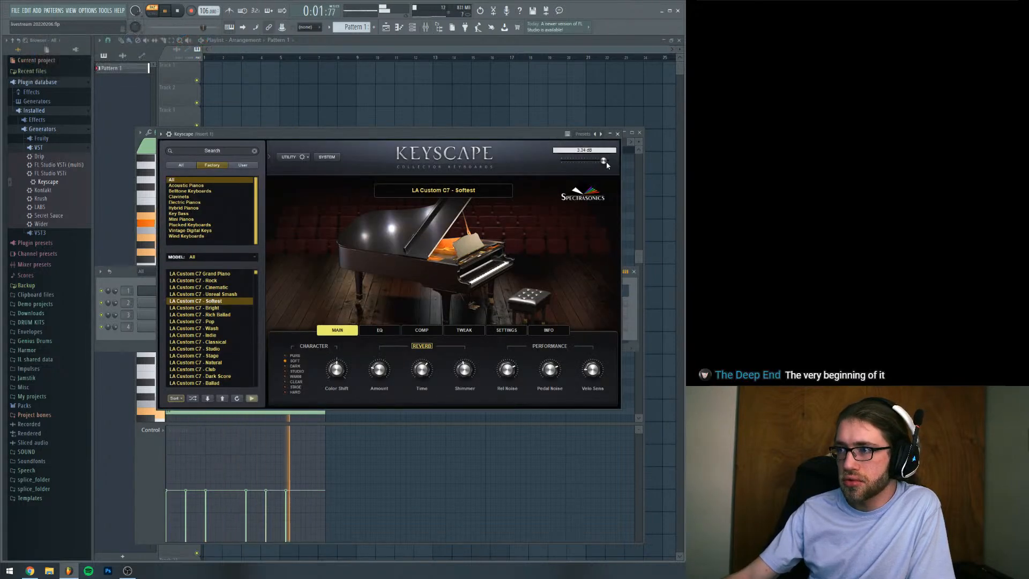
drag(431, 136, 426, 125)
key(space)
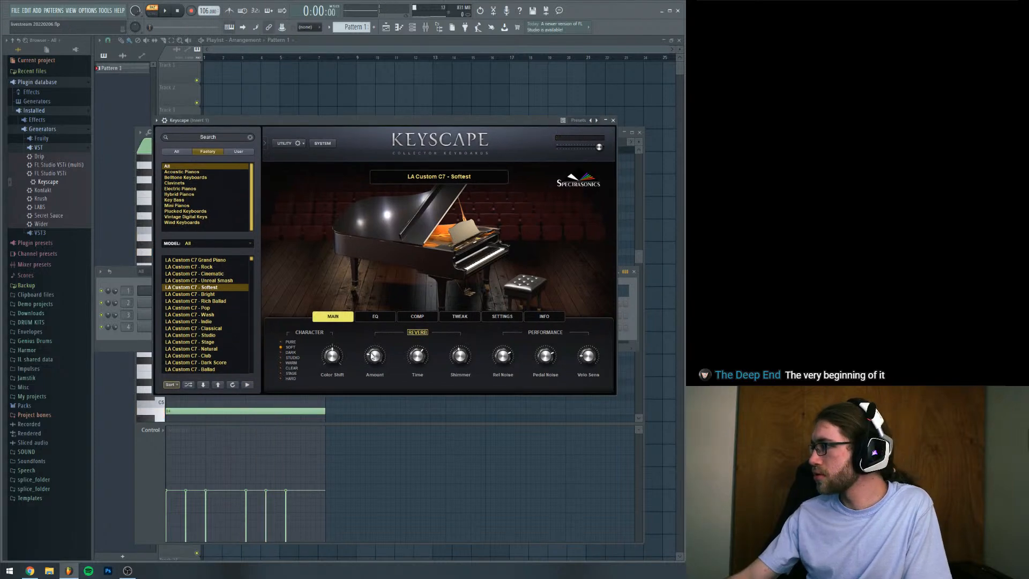
click(148, 451)
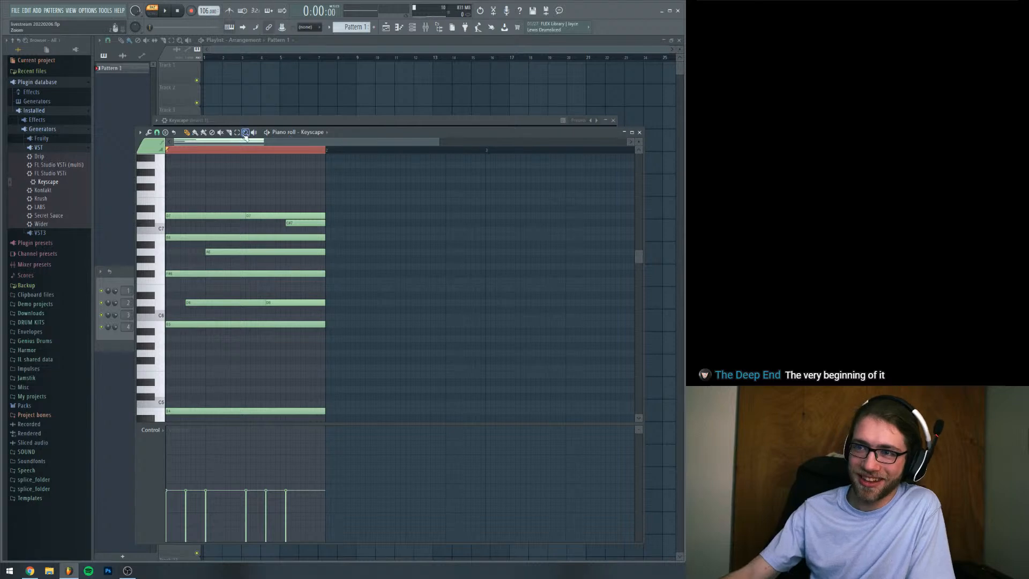
Duplicate all the notes of the first bar into the second bar and play back the two-bar pattern
click(187, 132)
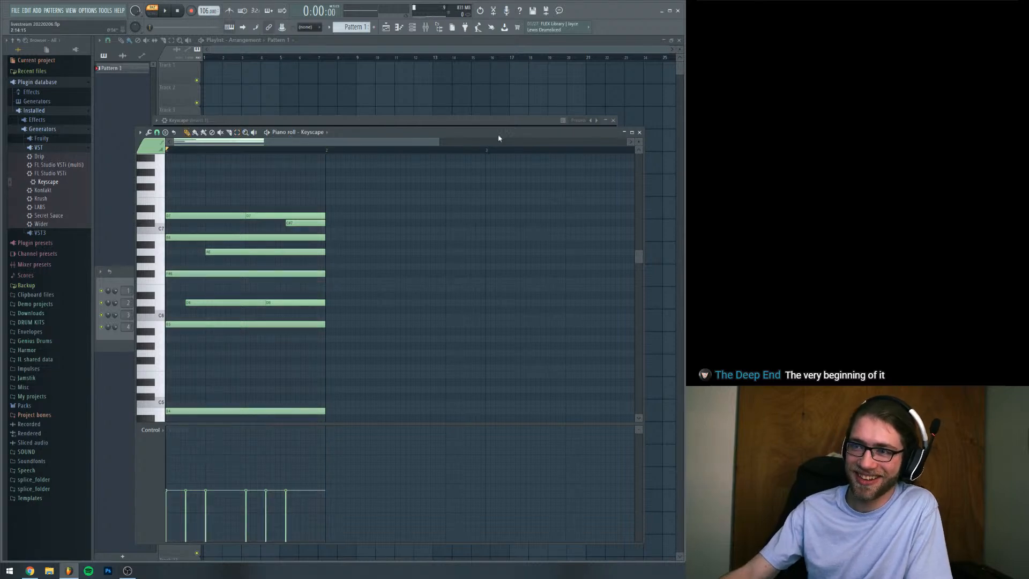
drag(442, 144, 495, 150)
key(ctrl+a)
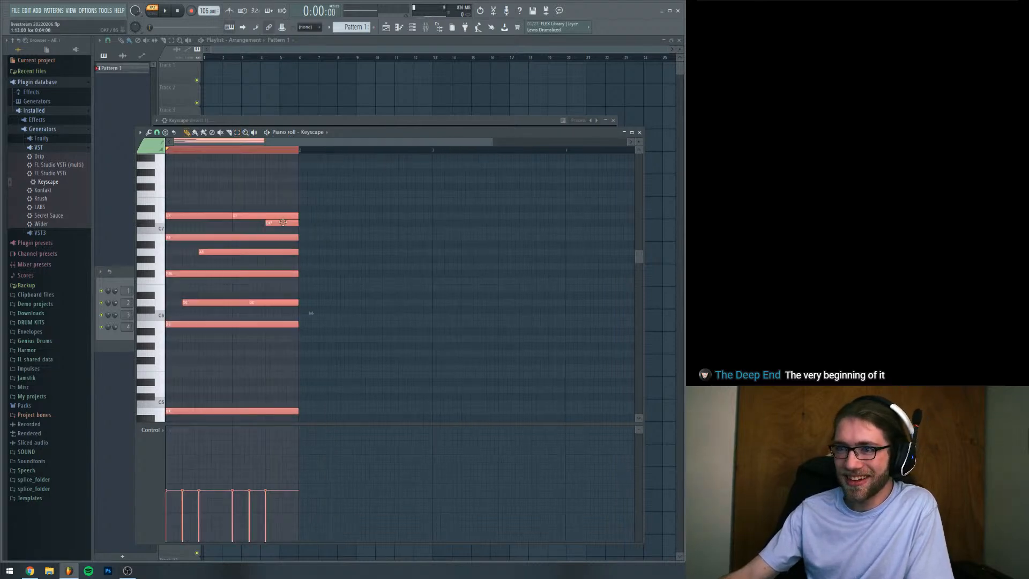
drag(284, 216, 418, 214)
key(ctrl+a)
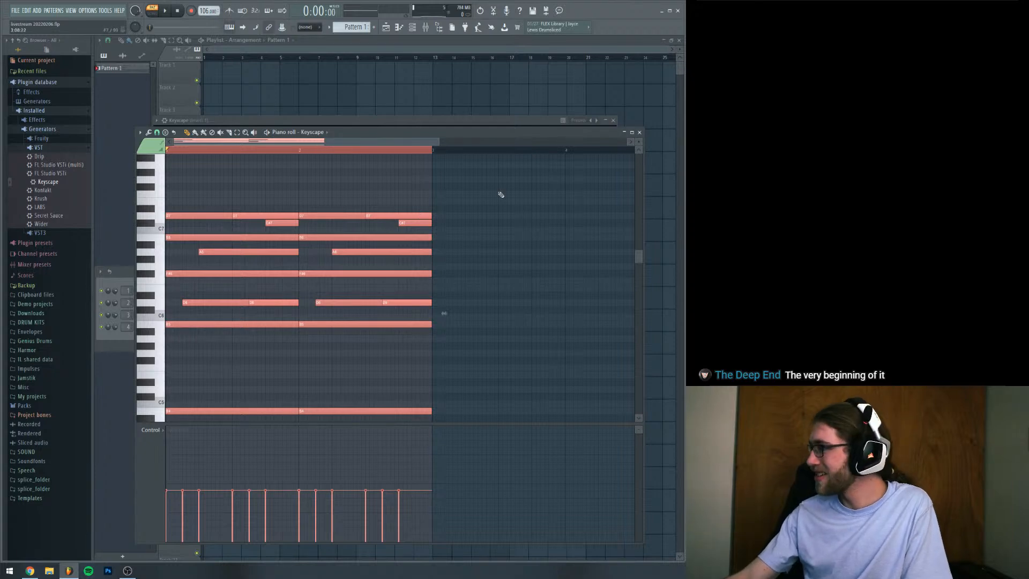
scroll(379, 232, down, 3)
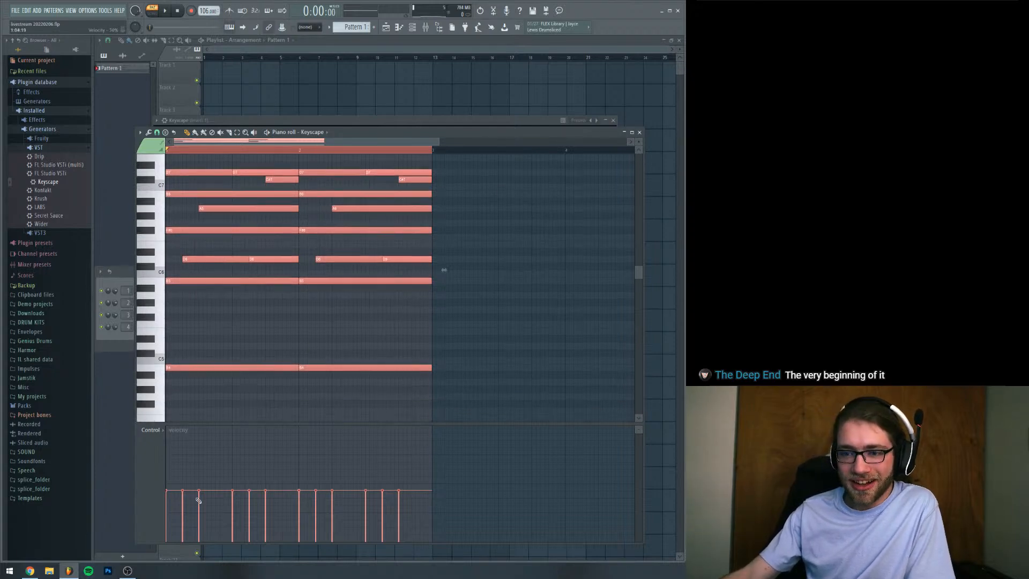
scroll(338, 168, up, 4)
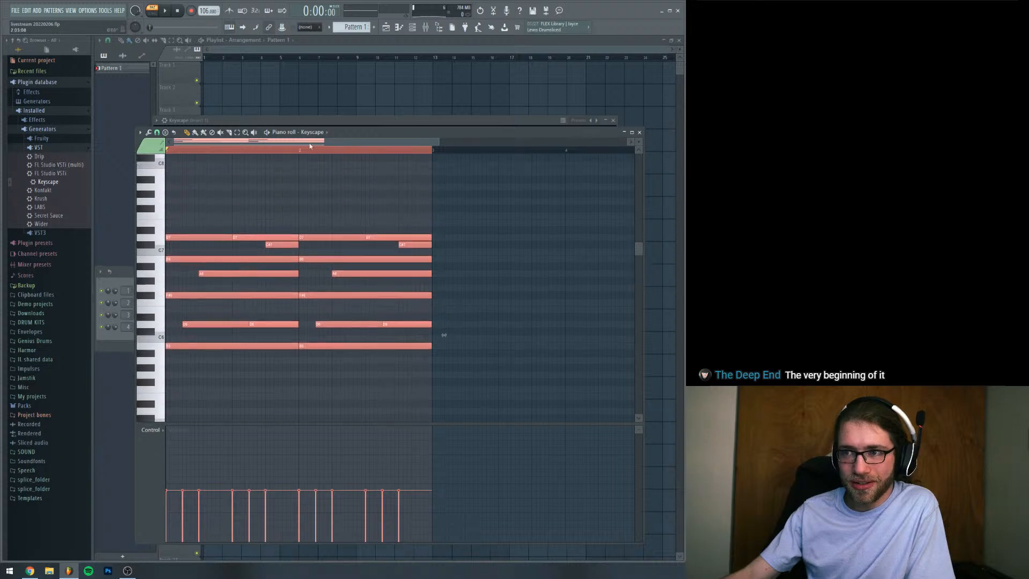
ctrl+click(232, 152)
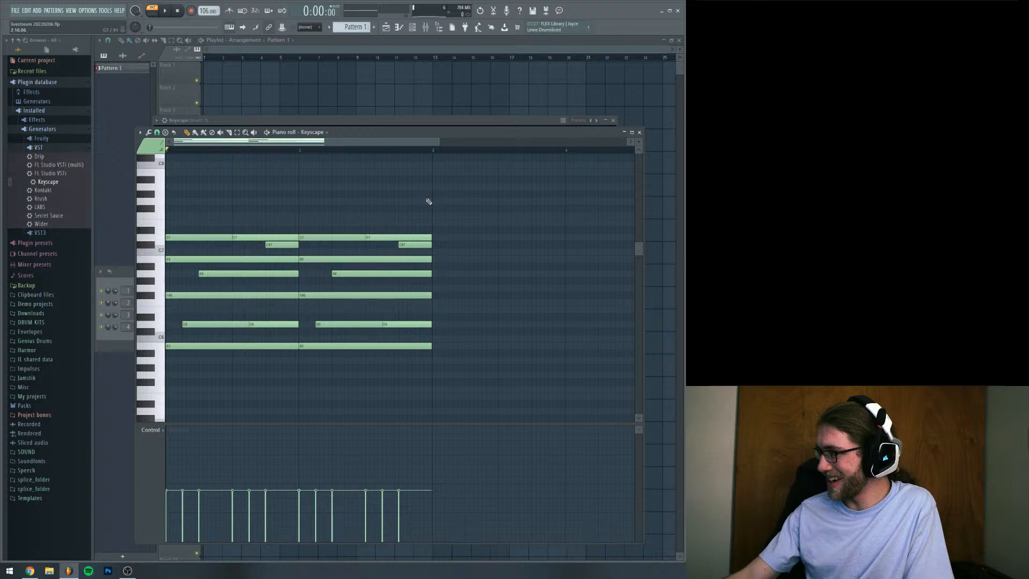
key(space)
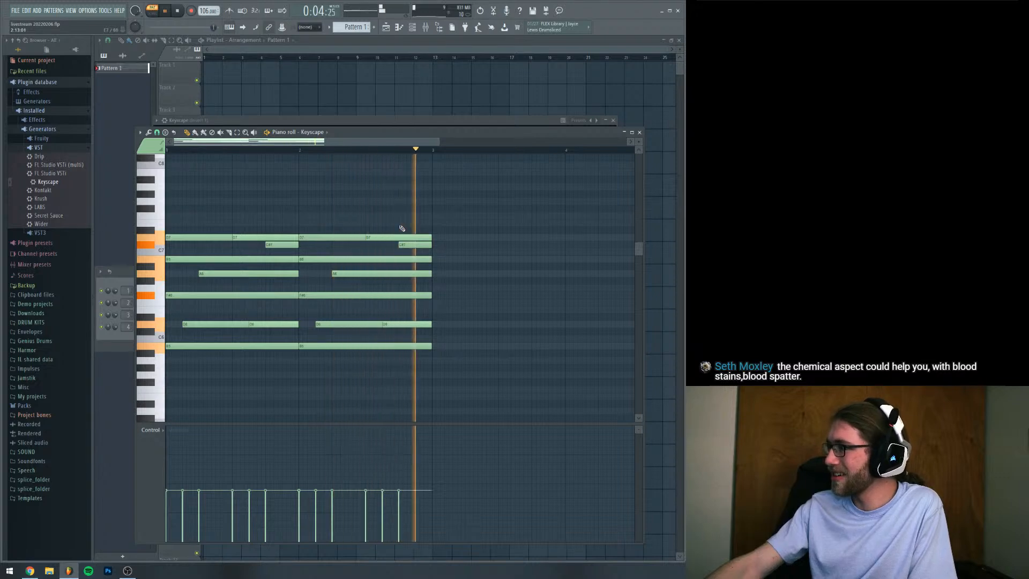
key(space)
Lower the first bar's bass note to G4 and play back the pattern
scroll(343, 226, down, 3)
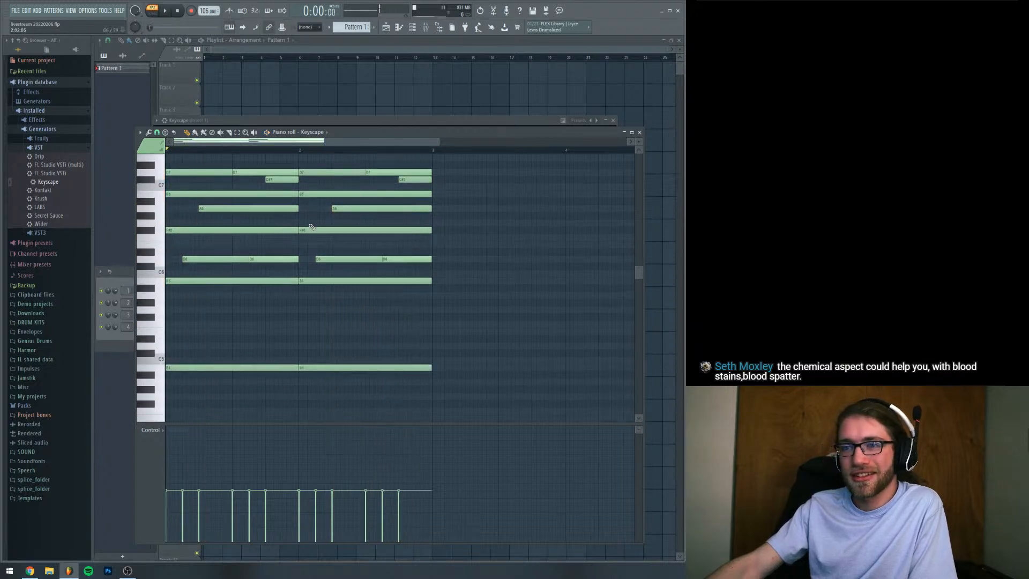
scroll(236, 369, down, 3)
mouse_move(340, 324)
mouse_down()
mouse_move(258, 332)
mouse_move(276, 349)
mouse_move(268, 369)
mouse_move(244, 325)
mouse_move(240, 341)
mouse_up()
right_click(311, 323)
key(space)
key(space)
key(space)
key(space)
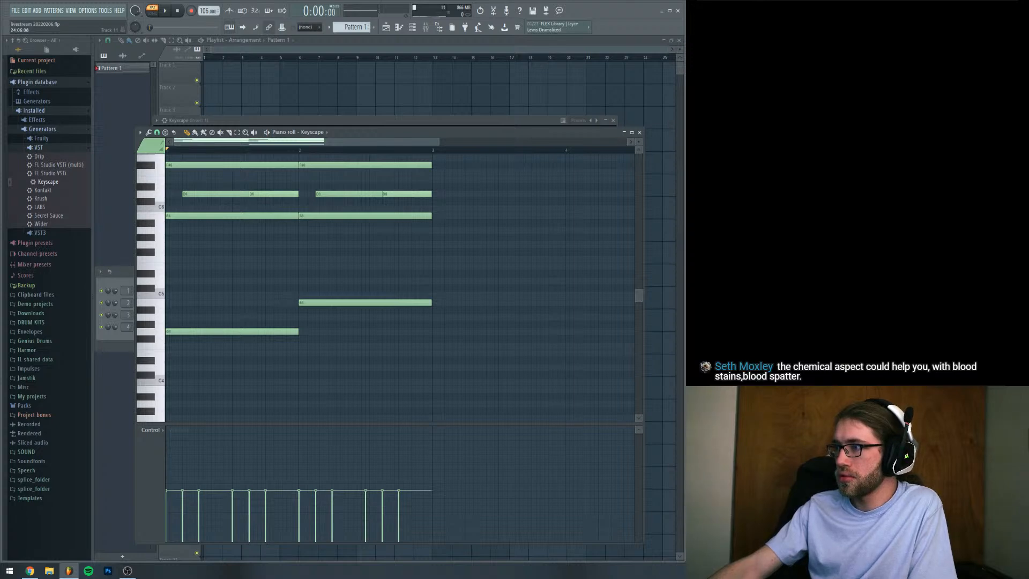
Move the first bar's bass note to B4 and the second bar's to G4, checking the pattern by playback
key(alt+Tab)
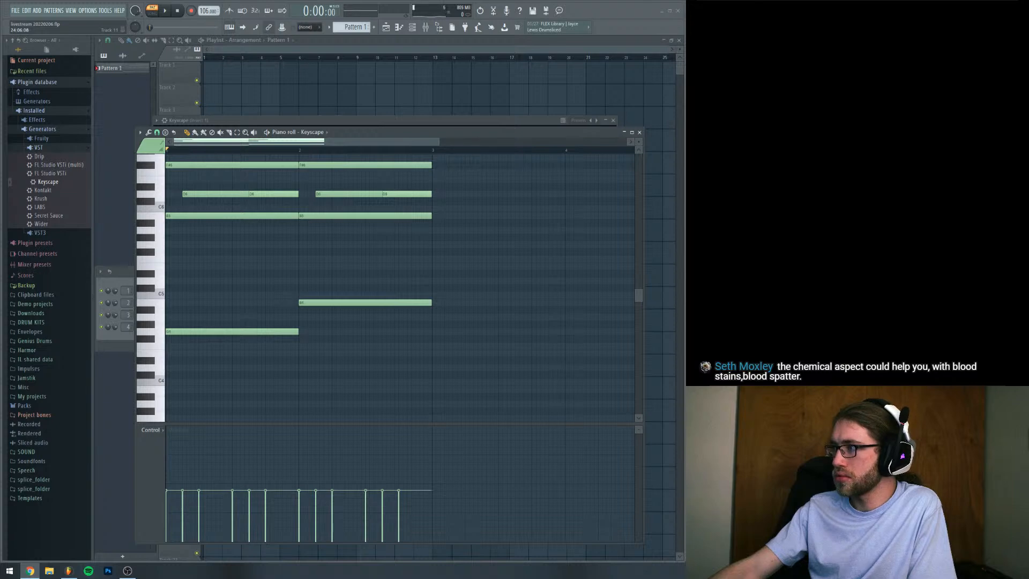
click(201, 330)
key(space)
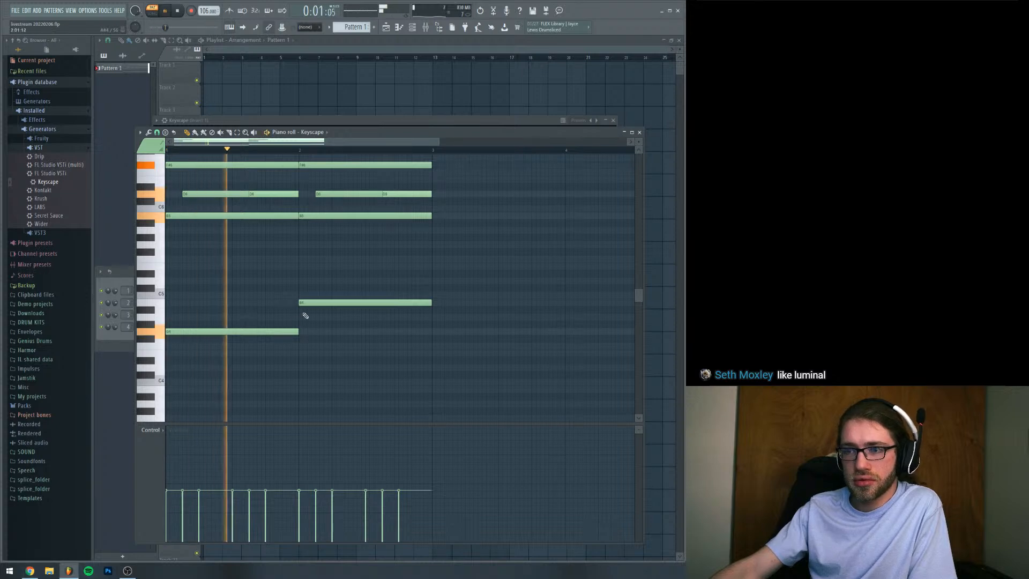
key(space)
drag(264, 330, 264, 303)
drag(343, 304, 345, 333)
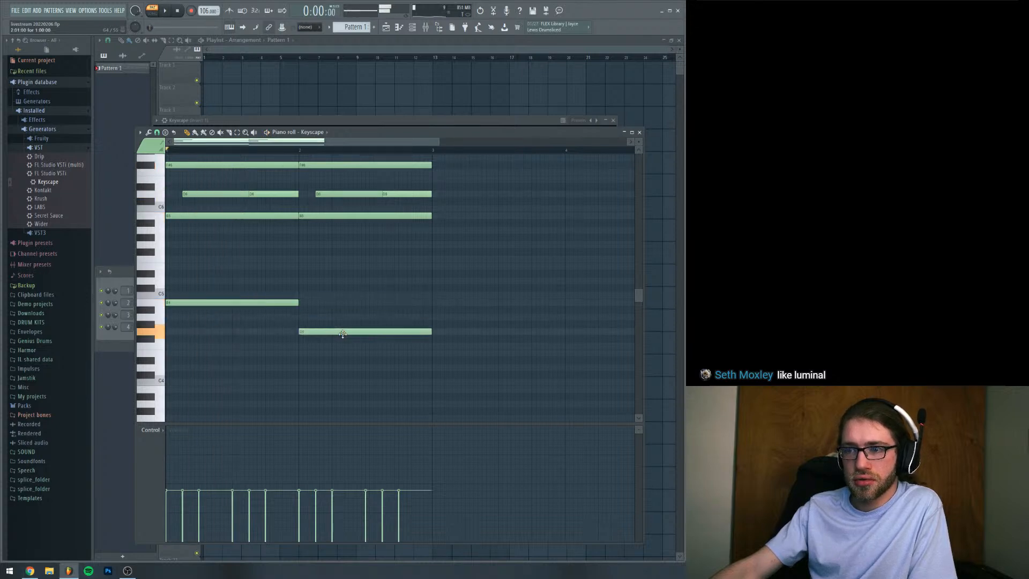
key(space)
Transpose all the notes of the two-bar pattern down one octave while it plays
drag(439, 145, 551, 145)
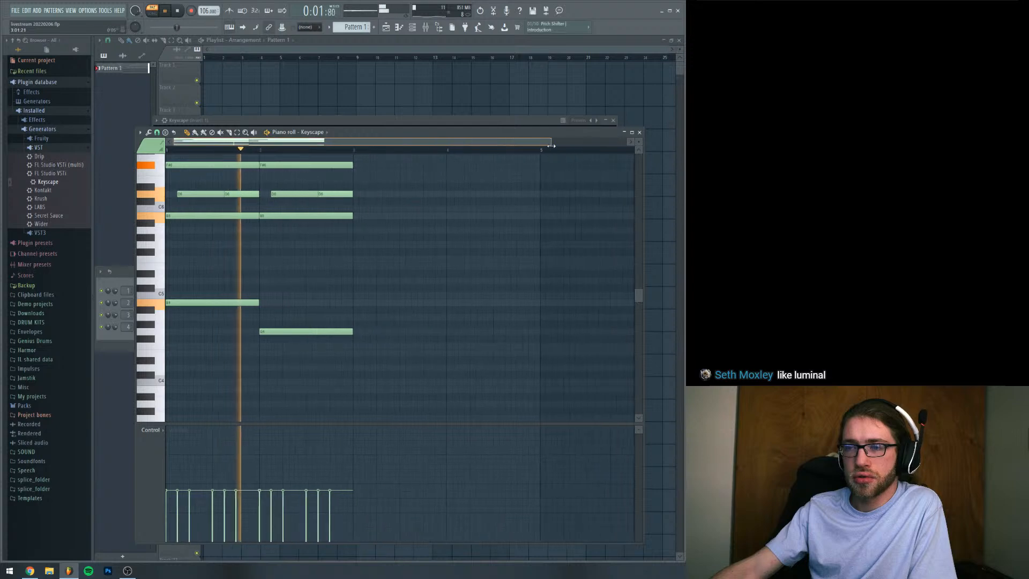
key(ctrl+a)
key(ctrl+Down)
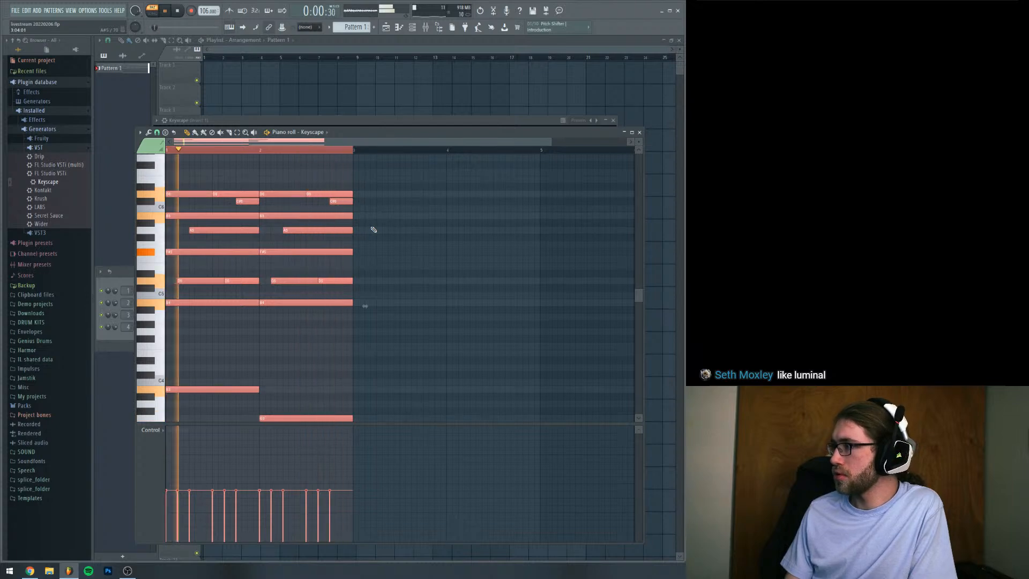
key(space)
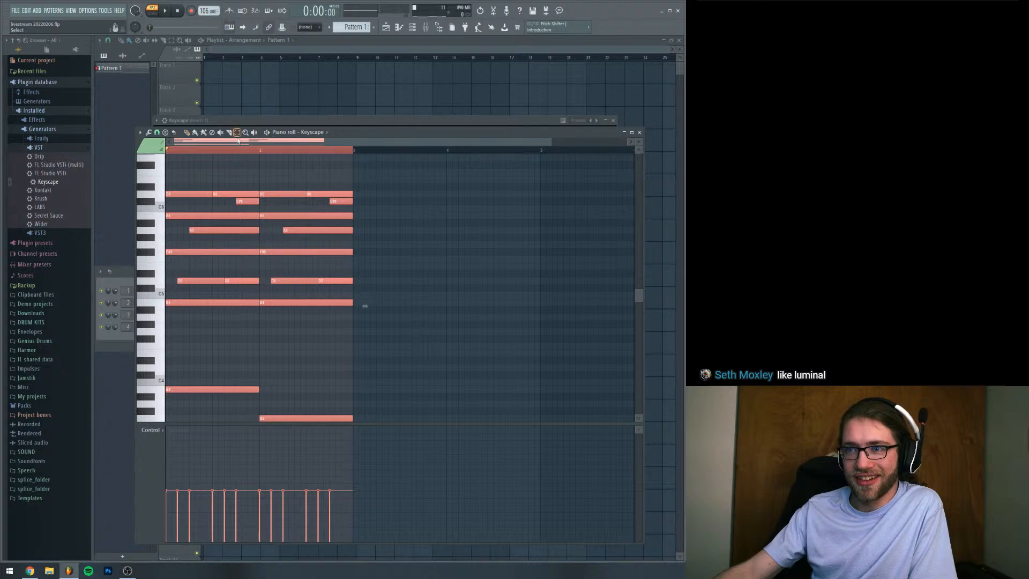
Duplicate all the notes of bars 1 and 2 into bars 3 and 4, leaving no notes selected
drag(179, 162, 361, 424)
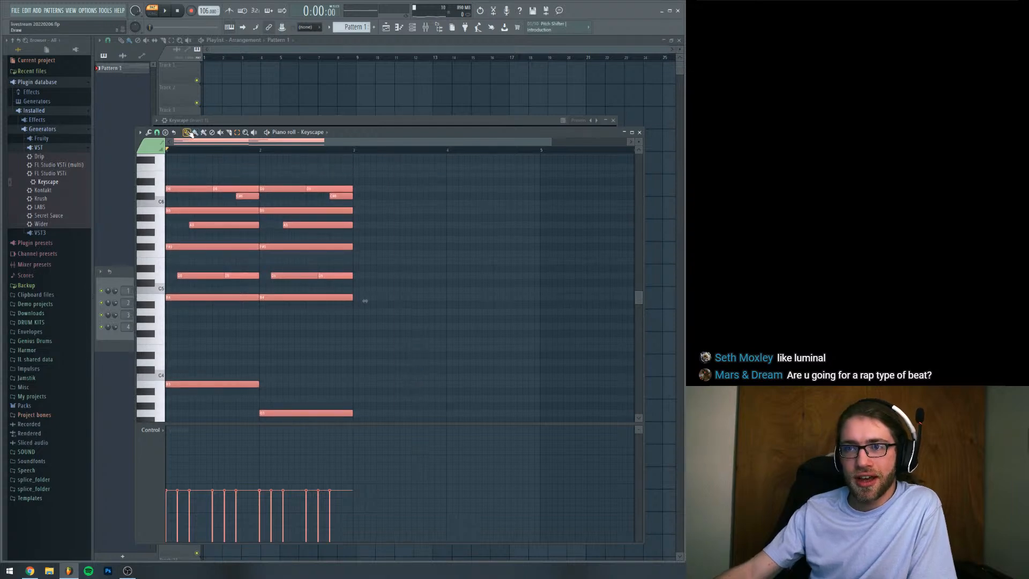
drag(188, 190, 377, 190)
key(ctrl+a)
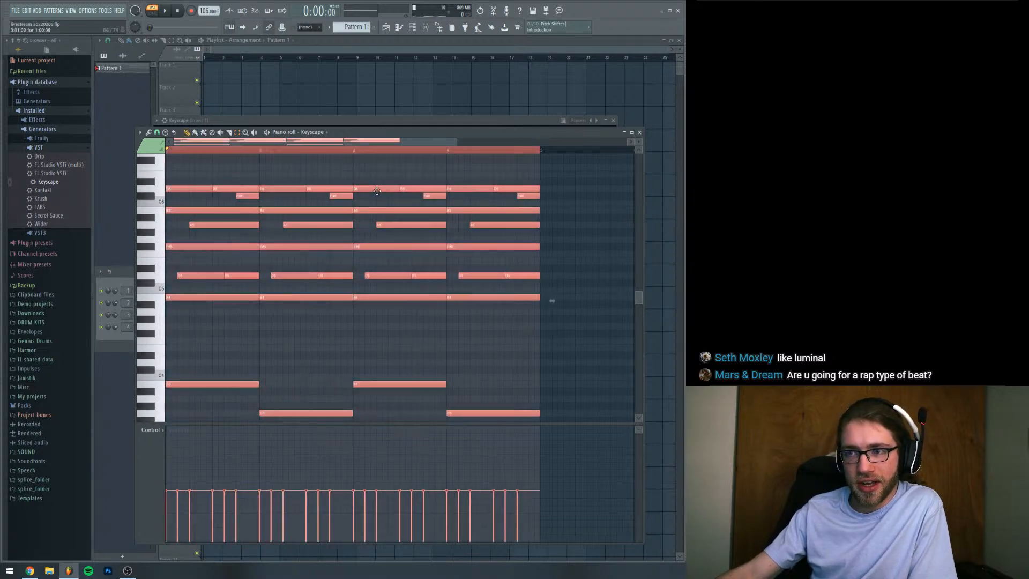
click(241, 150)
scroll(295, 257, down, 2)
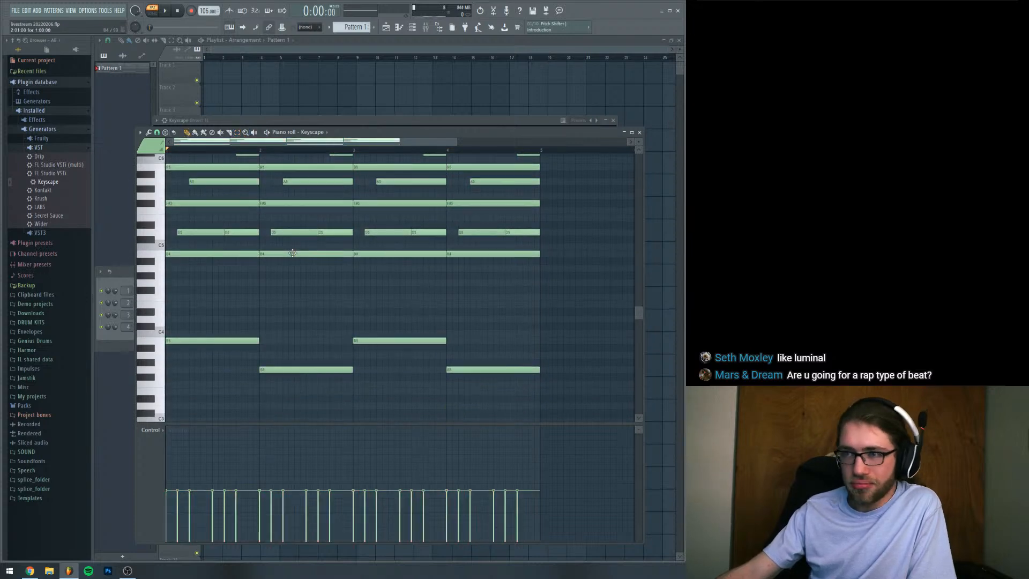
Replace the third bar's B3 bass note with a one-bar E3 note and play back the four-bar pattern
drag(396, 291, 396, 354)
right_click(396, 354)
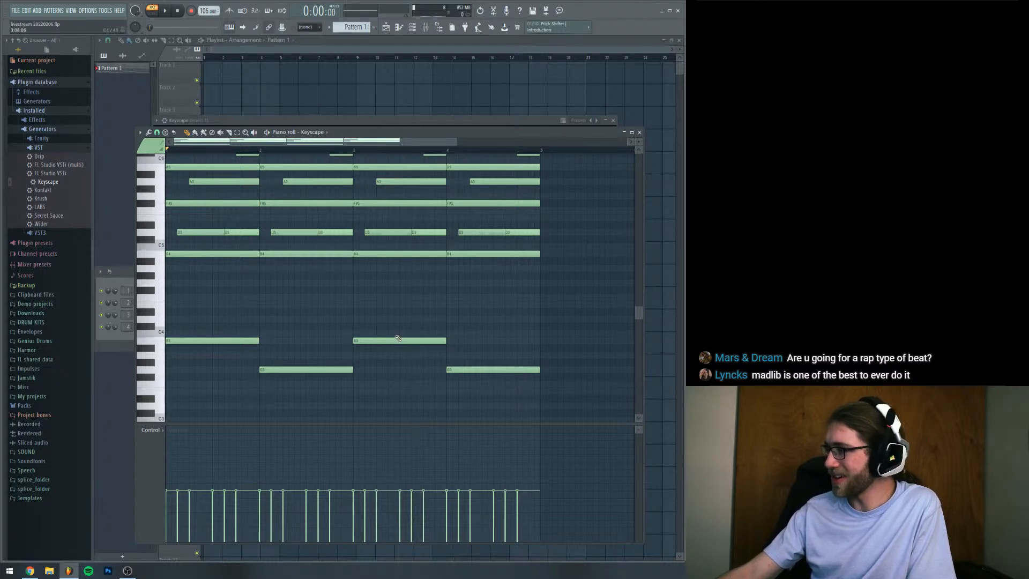
right_click(392, 340)
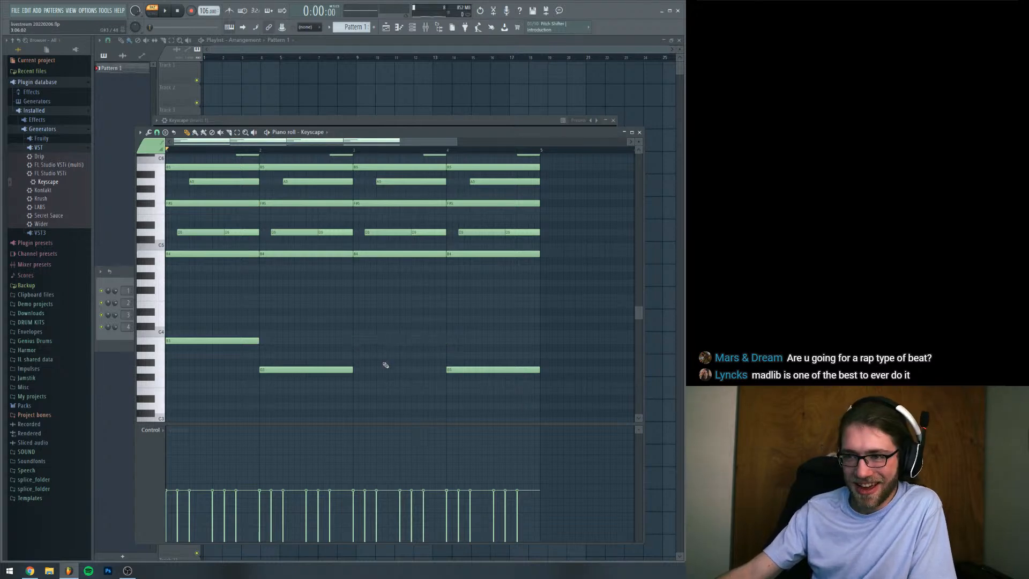
click(355, 391)
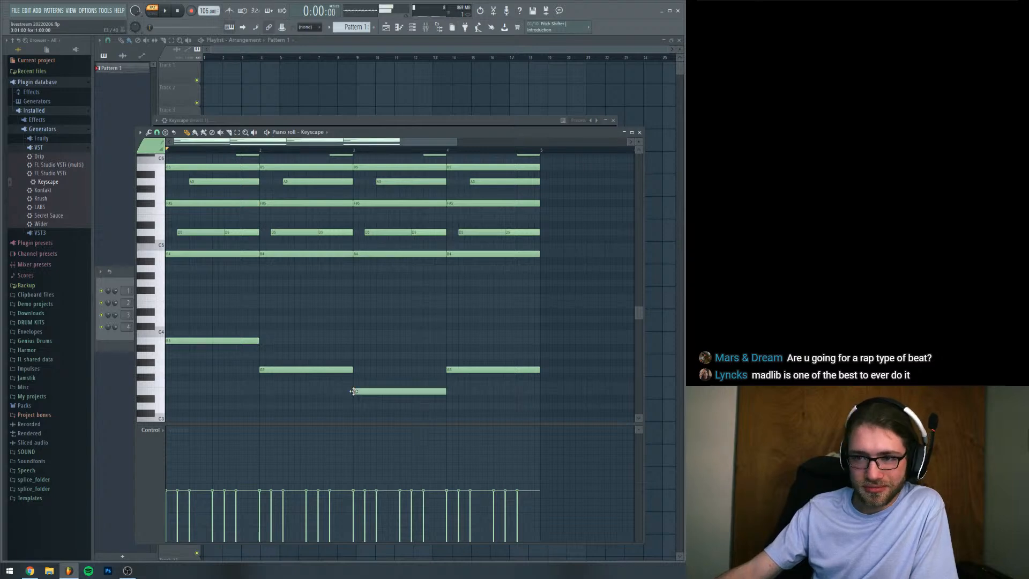
key(space)
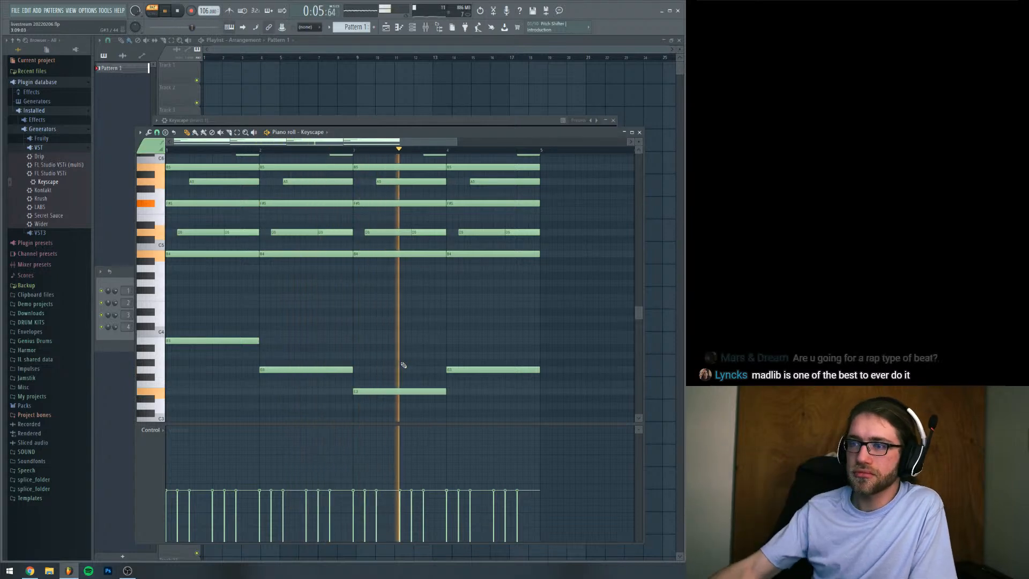
scroll(436, 368, down, 3)
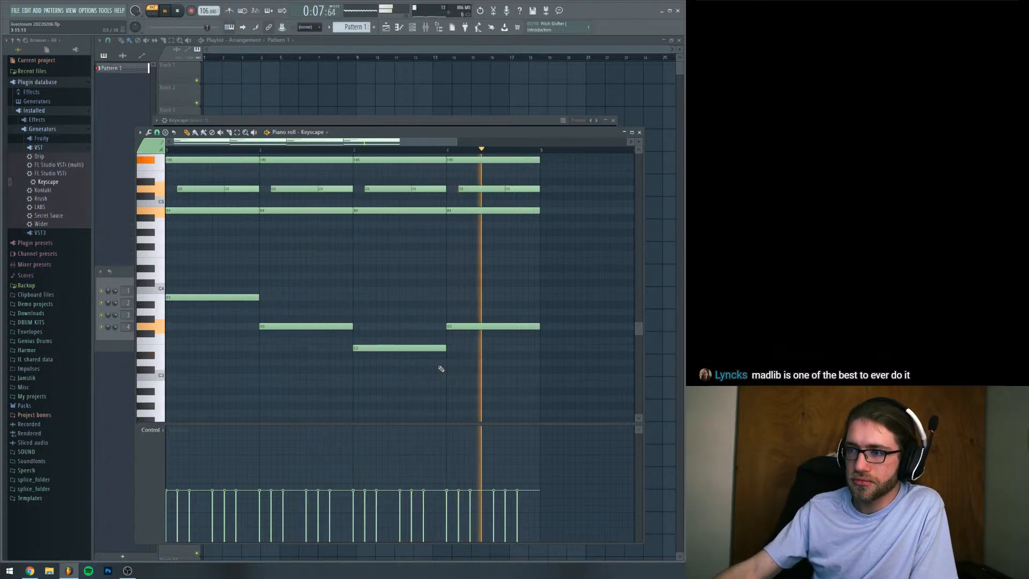
scroll(361, 269, up, 8)
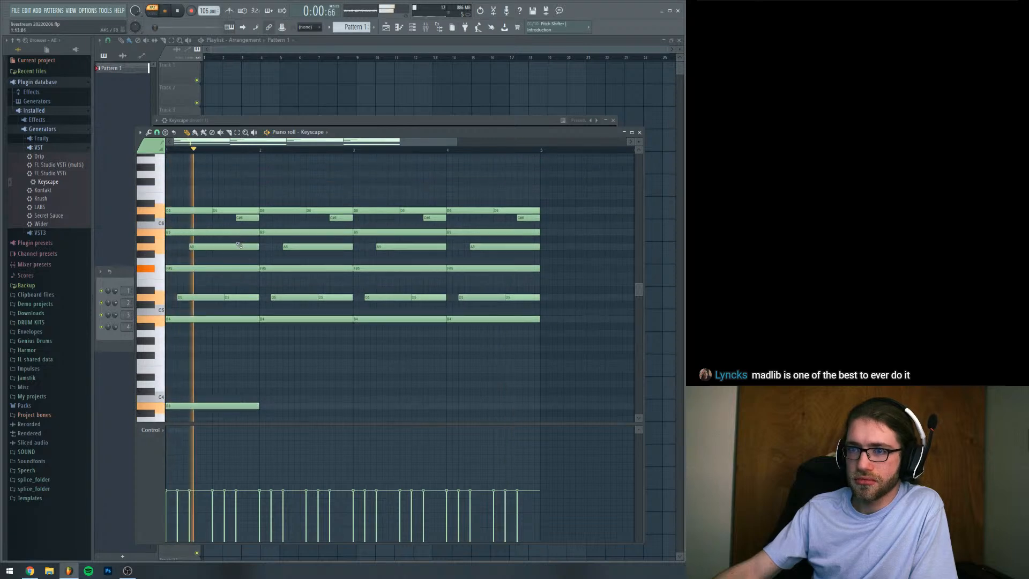
key(space)
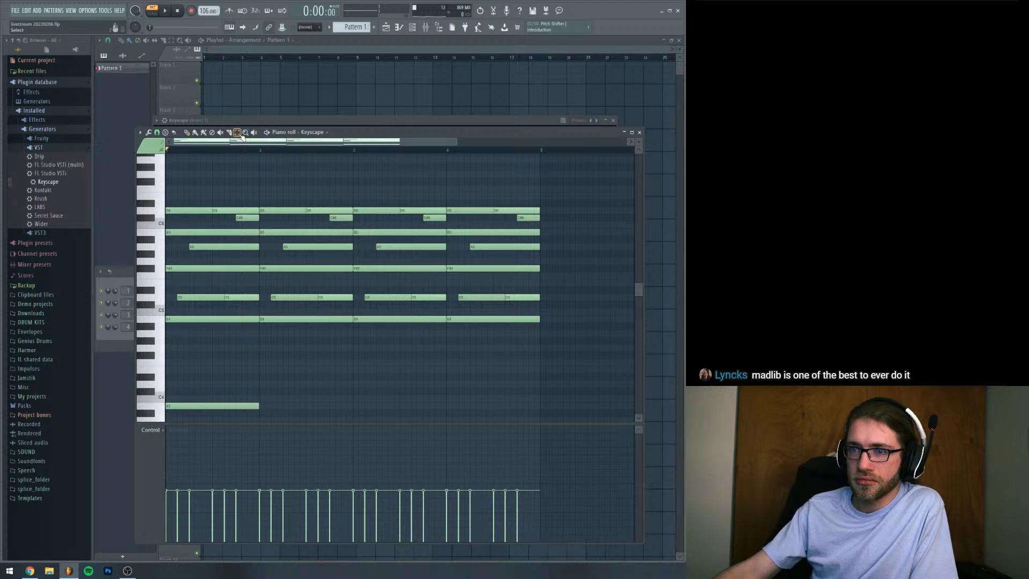
Audition the sustained B4 notes of all four bars lowered to F#4 and delete them
scroll(242, 343, down, 3)
drag(218, 279, 531, 254)
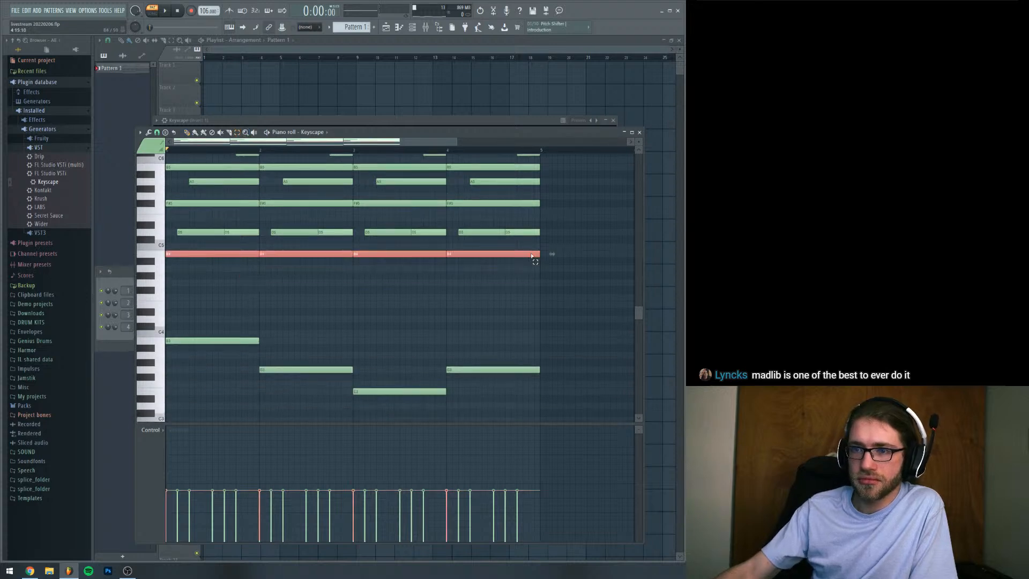
key(shift+Down)
key(shift+Down)
key(shift+Down)
key(shift+Down)
key(shift+Down)
key(space)
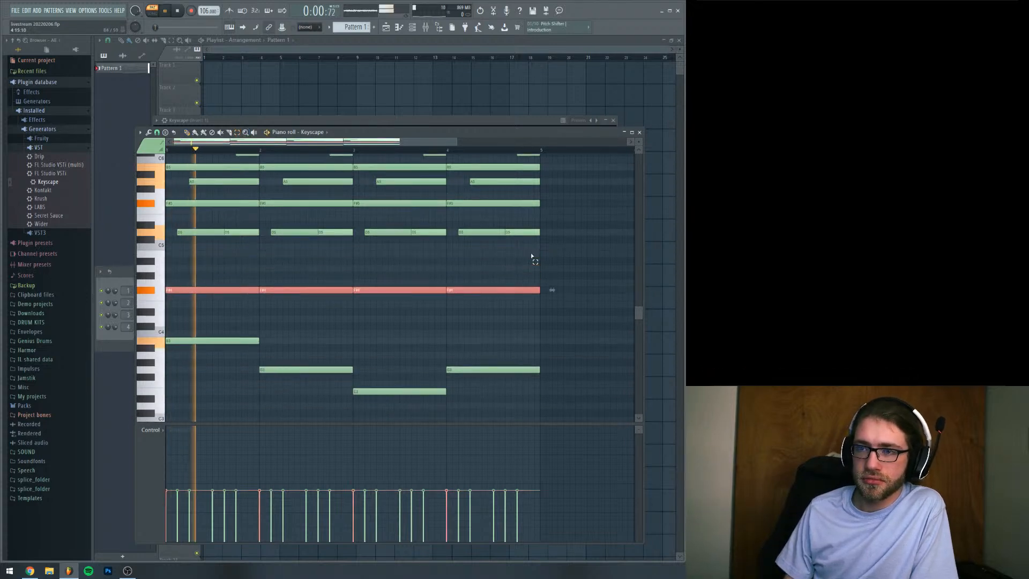
key(space)
key(Delete)
key(space)
scroll(531, 252, up, 3)
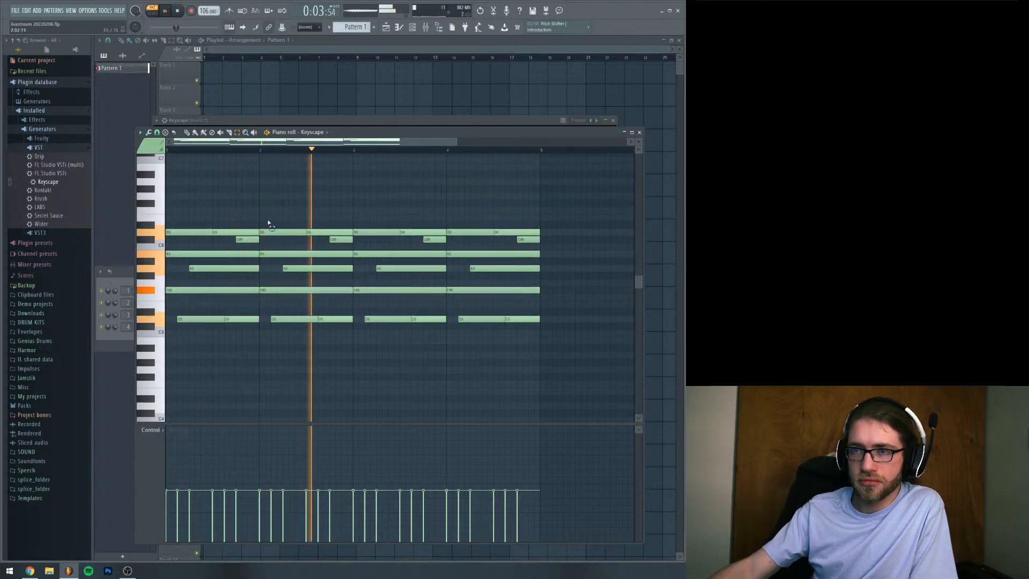
key(ctrl+a)
click(149, 132)
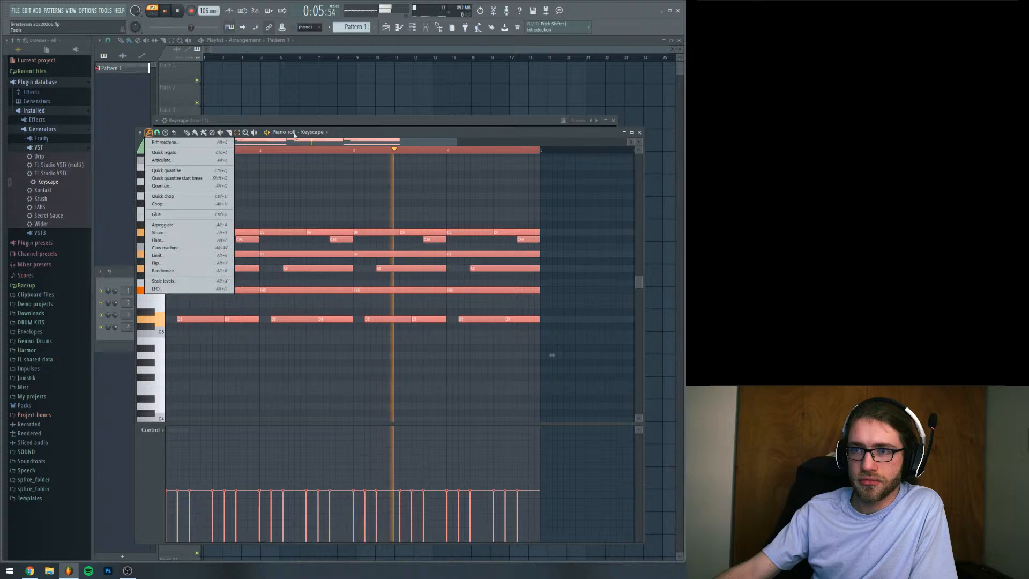
click(292, 142)
key(ctrl+d)
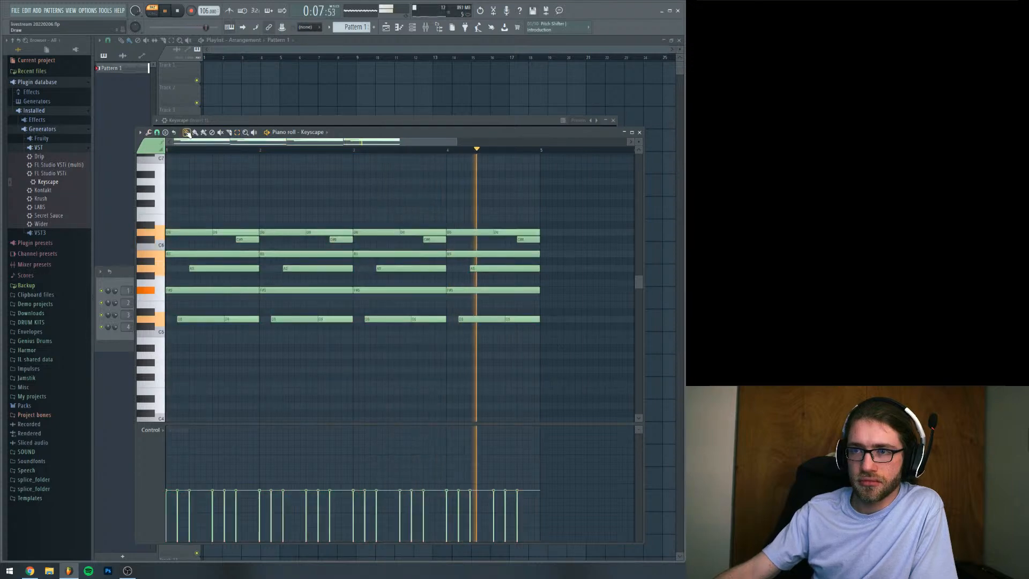
scroll(304, 308, down, 3)
key(space)
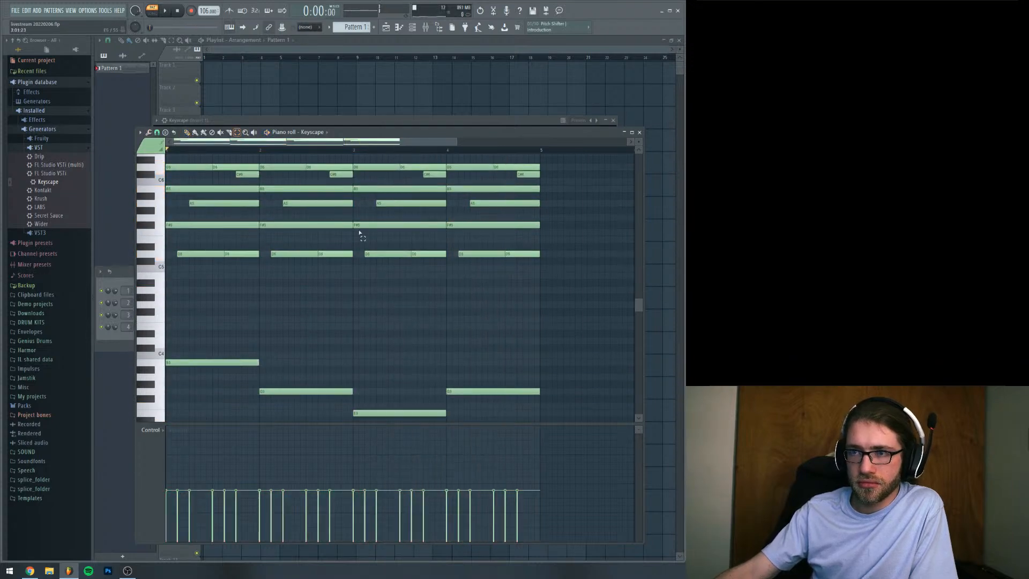
Lower the velocity of the sustained B5 and F#5 notes in all four bars and play back the pattern
drag(545, 285, 209, 157)
drag(189, 189, 173, 260)
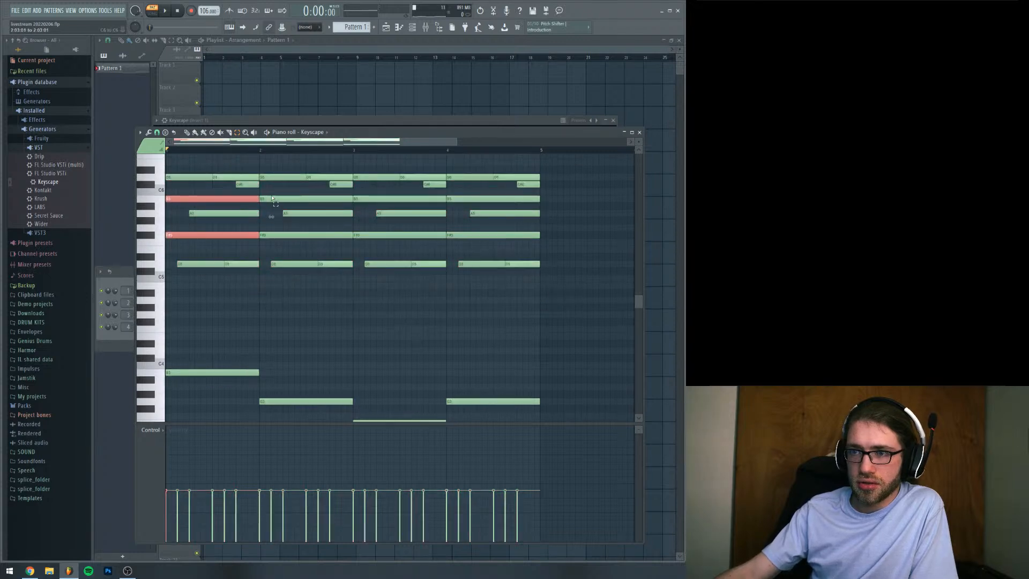
drag(271, 197, 273, 241)
drag(361, 191, 367, 245)
drag(460, 191, 460, 241)
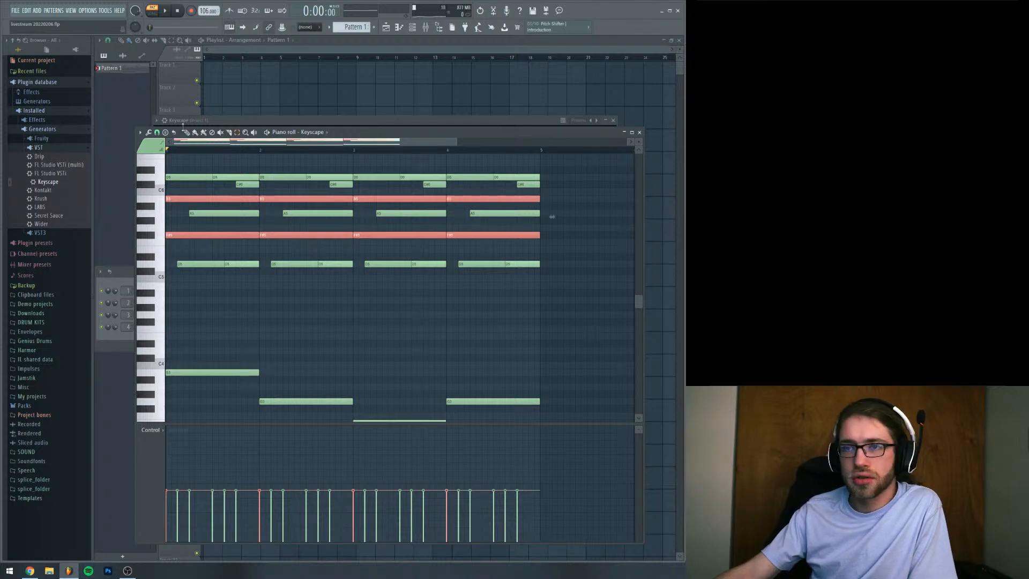
drag(171, 510, 475, 513)
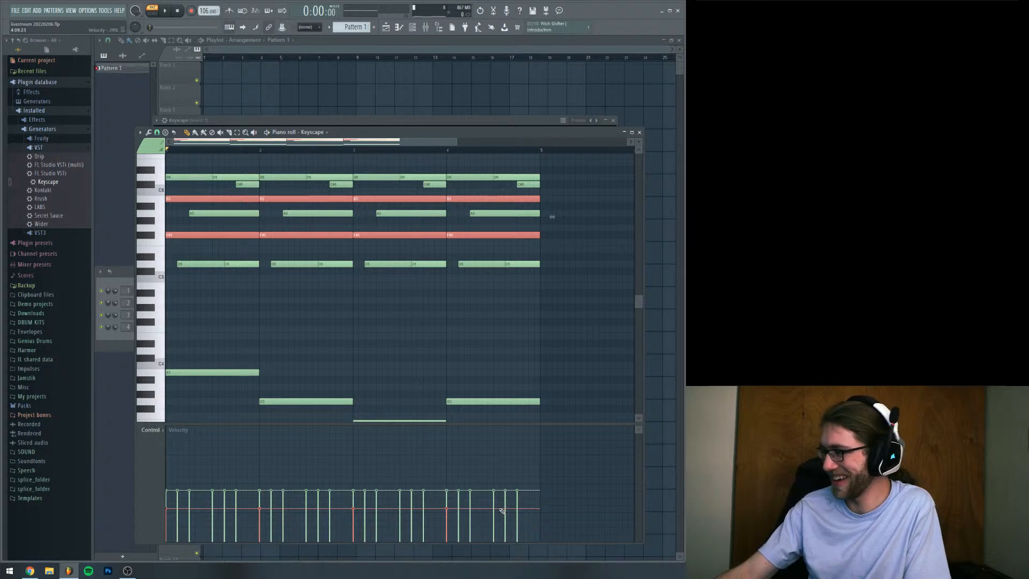
drag(382, 132, 358, 120)
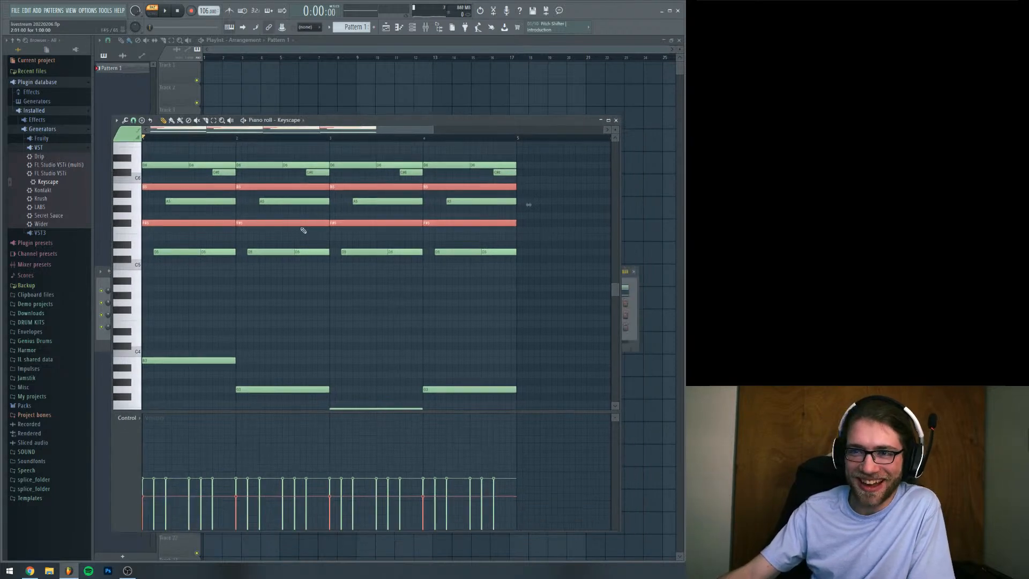
key(space)
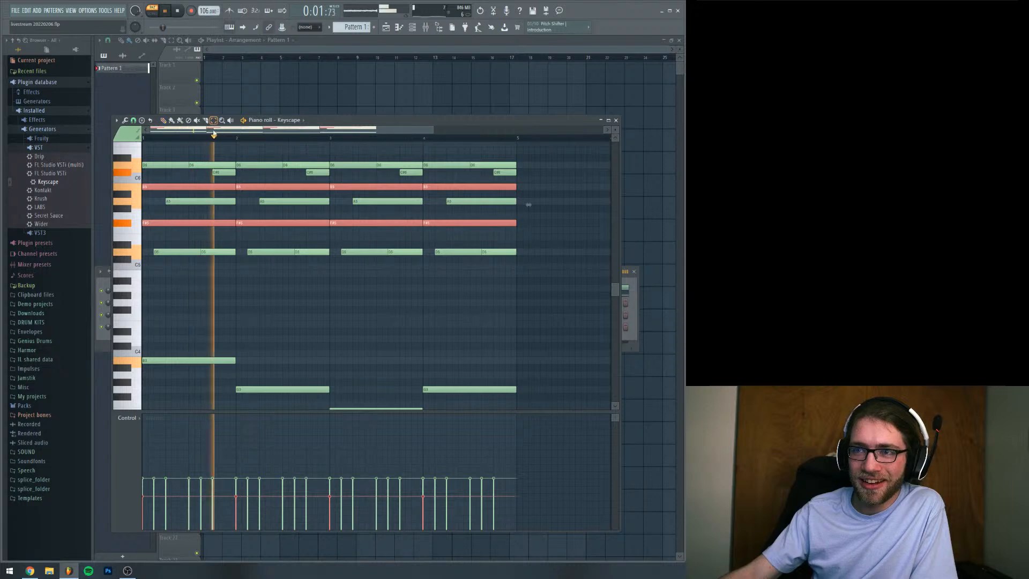
Select the D6 and C#6 melody notes in all four bars and shape bar 1's velocities to rise toward the C#6
scroll(189, 212, up, 2)
drag(156, 193, 535, 219)
key(space)
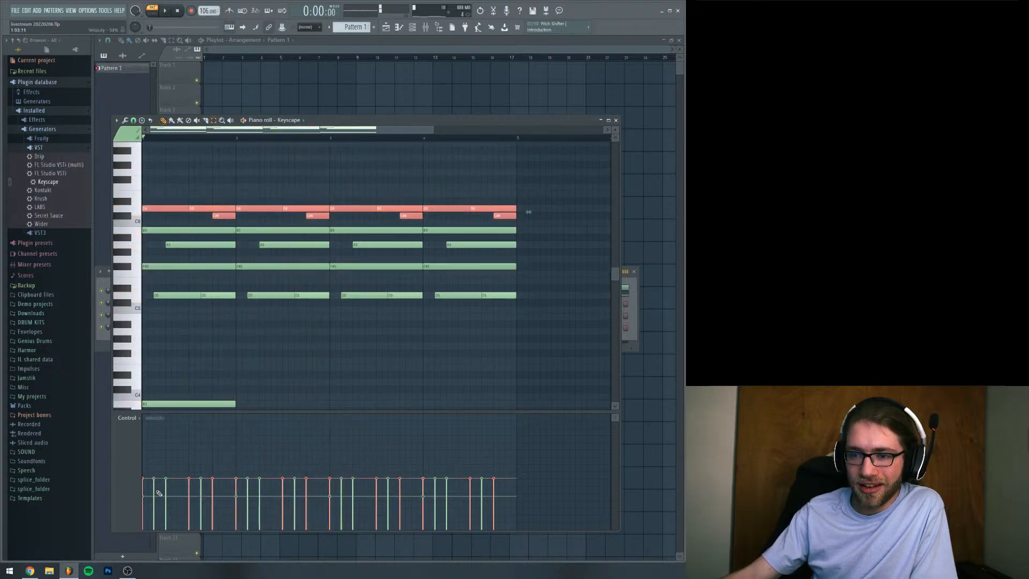
key(space)
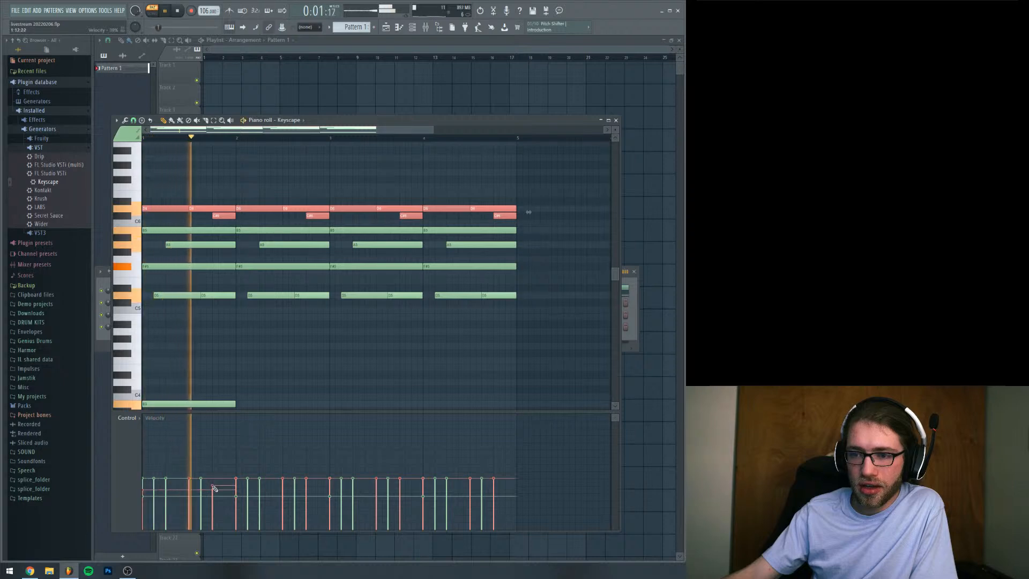
key(space)
drag(189, 485, 235, 478)
key(space)
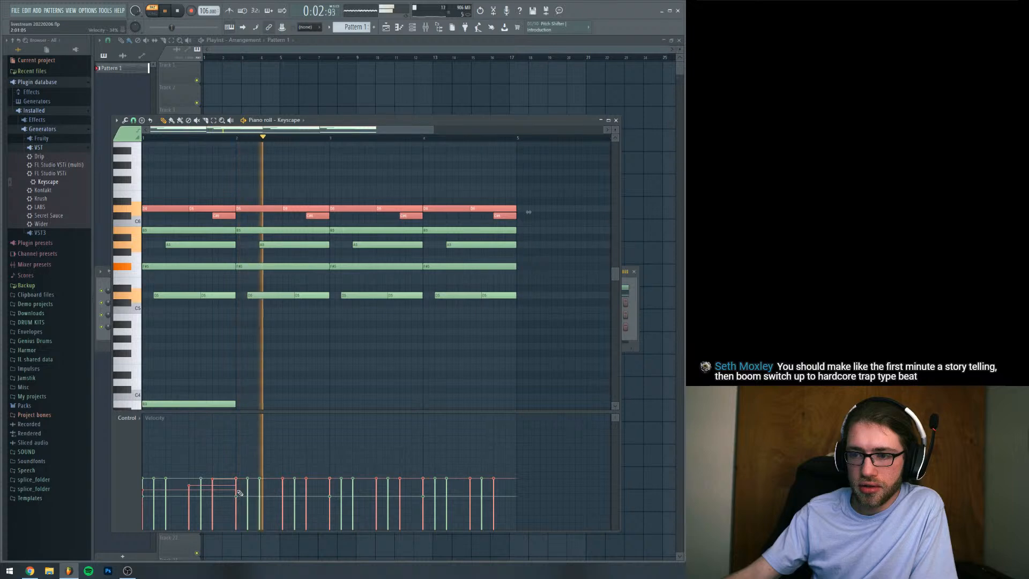
Vary the velocities of the second D6 and the C#6 in bars 2 to 4 during playback, leaving no notes selected
click(283, 486)
click(306, 480)
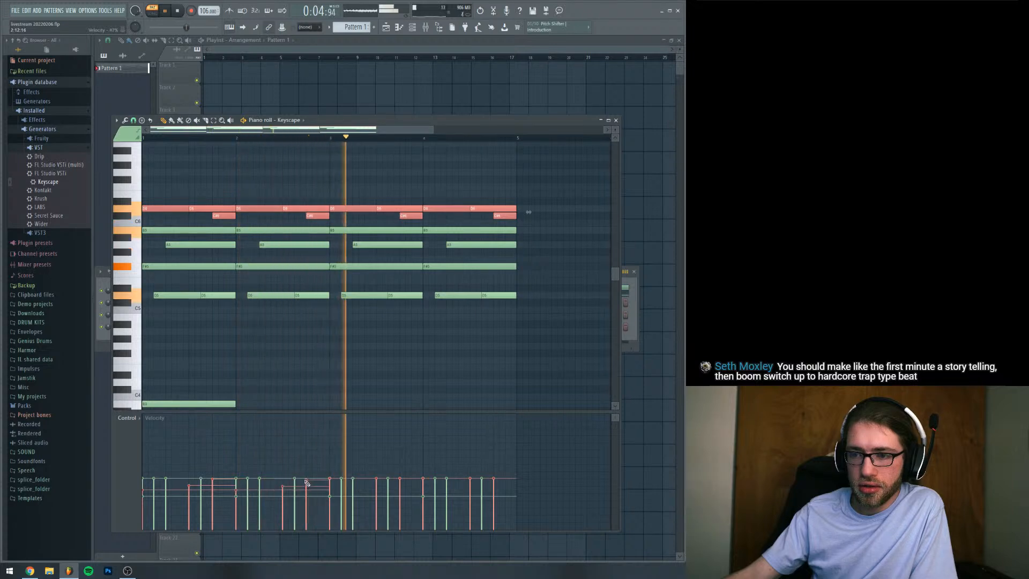
click(377, 488)
click(400, 483)
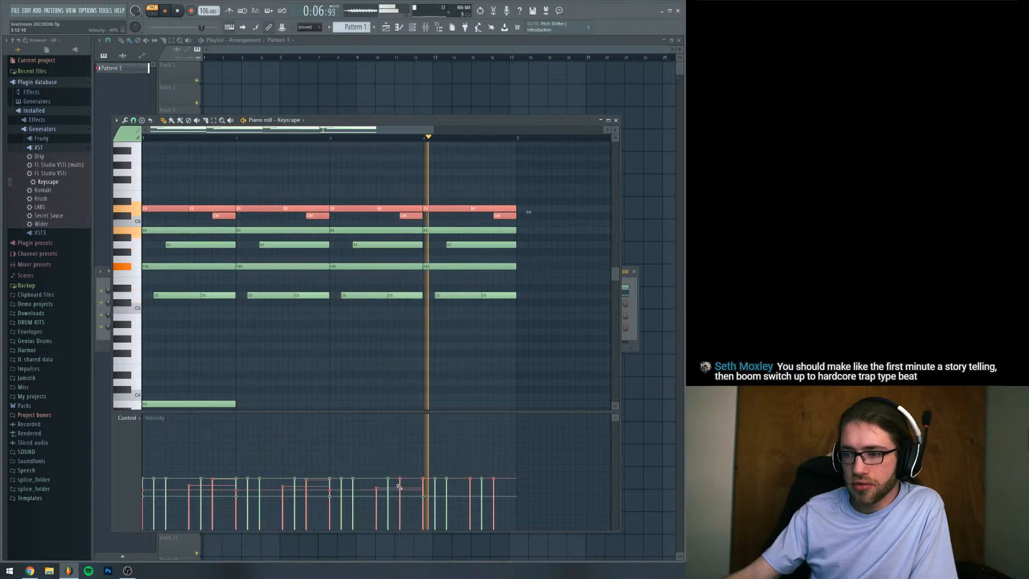
click(470, 487)
click(493, 484)
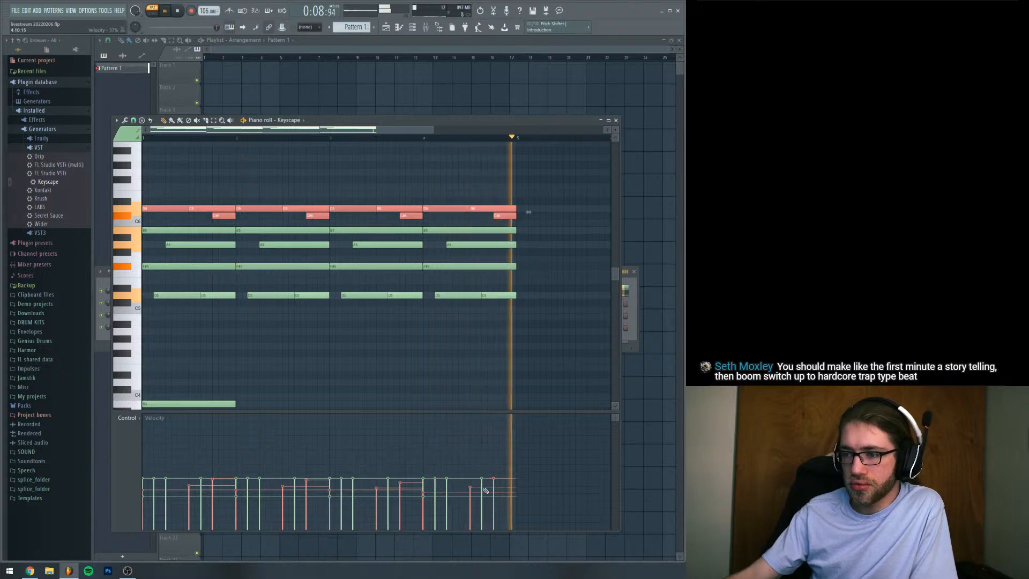
click(287, 179)
right_click(288, 179)
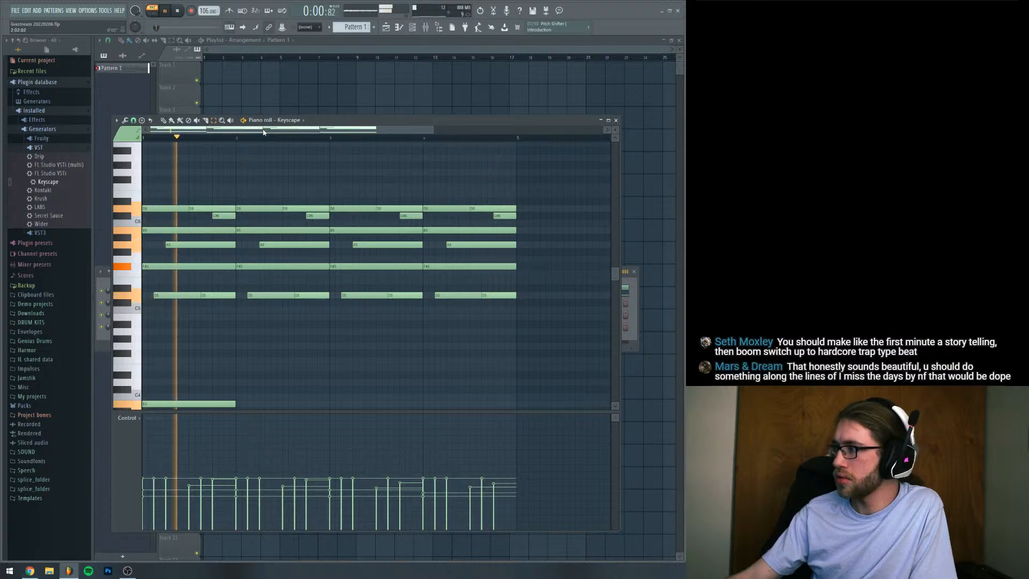
key(space)
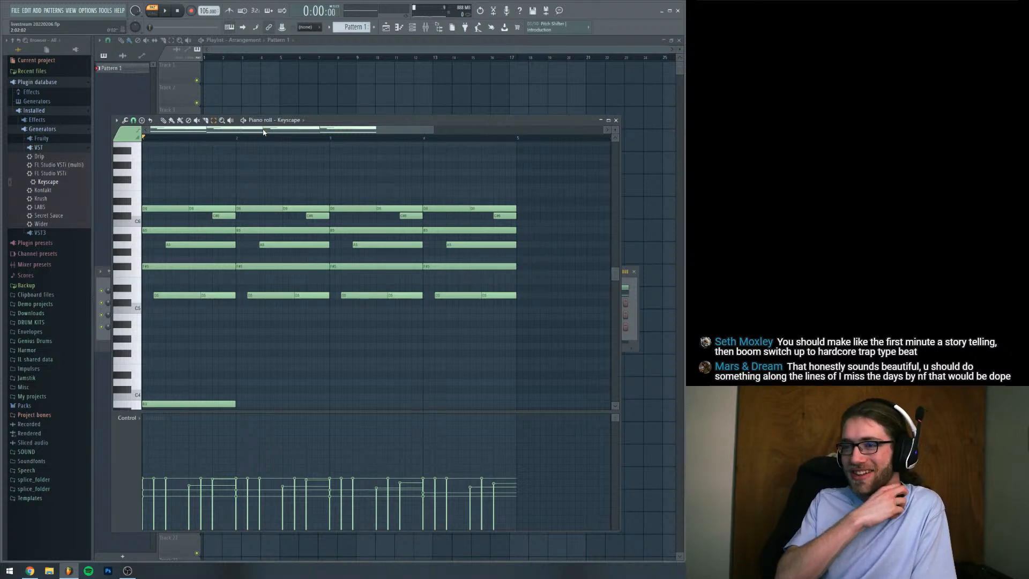
Select the D5 notes in all four bars, lower each bar's second D5 velocity and raise bar 4's first one
scroll(273, 179, down, 3)
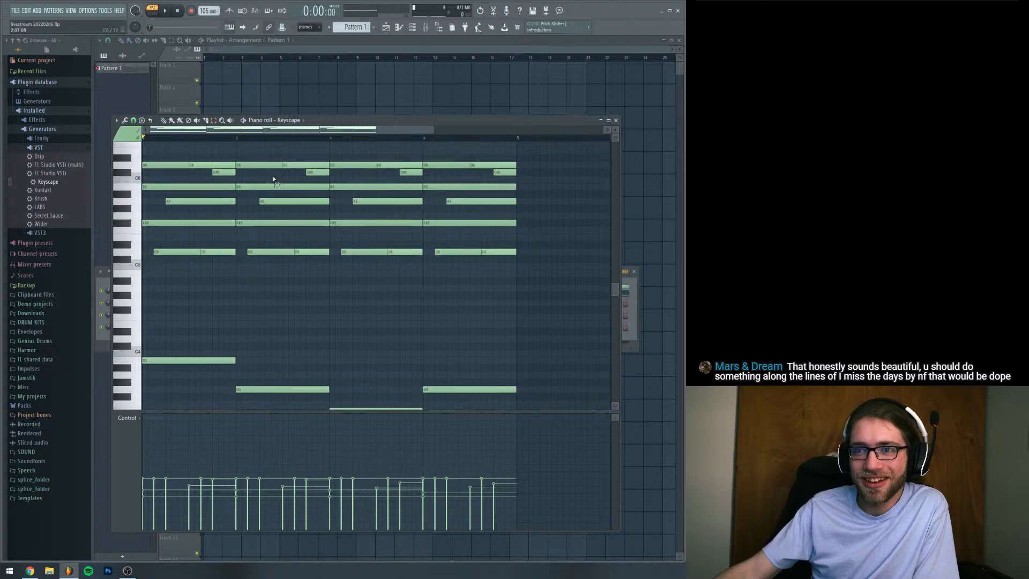
scroll(273, 179, down, 1)
scroll(274, 180, up, 1)
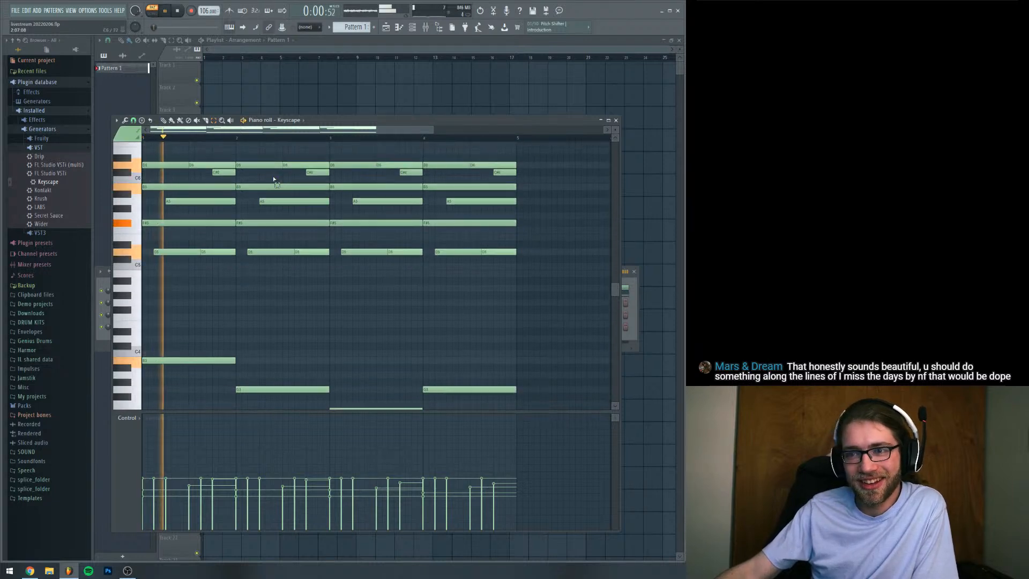
key(space)
drag(178, 234, 536, 253)
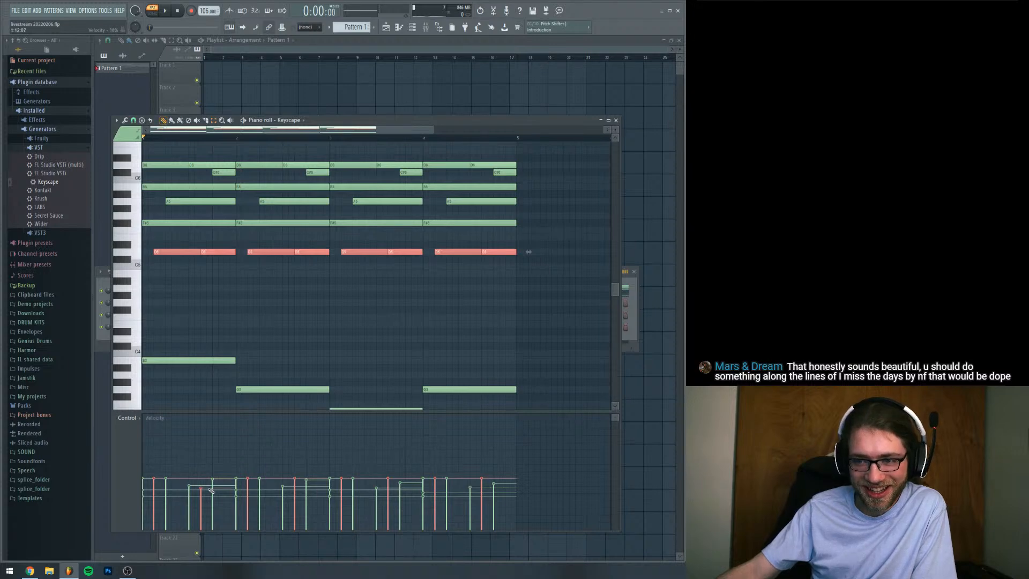
drag(211, 490, 292, 495)
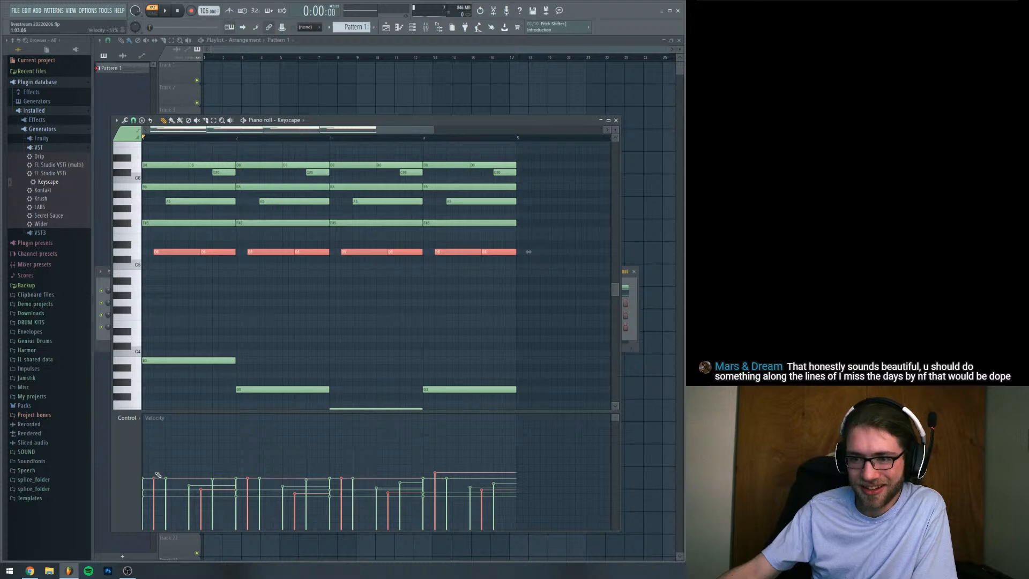
Raise the velocity of the first D5 note in bars 1 to 3, checking by playback, and leave no notes selected
drag(160, 471, 157, 475)
key(space)
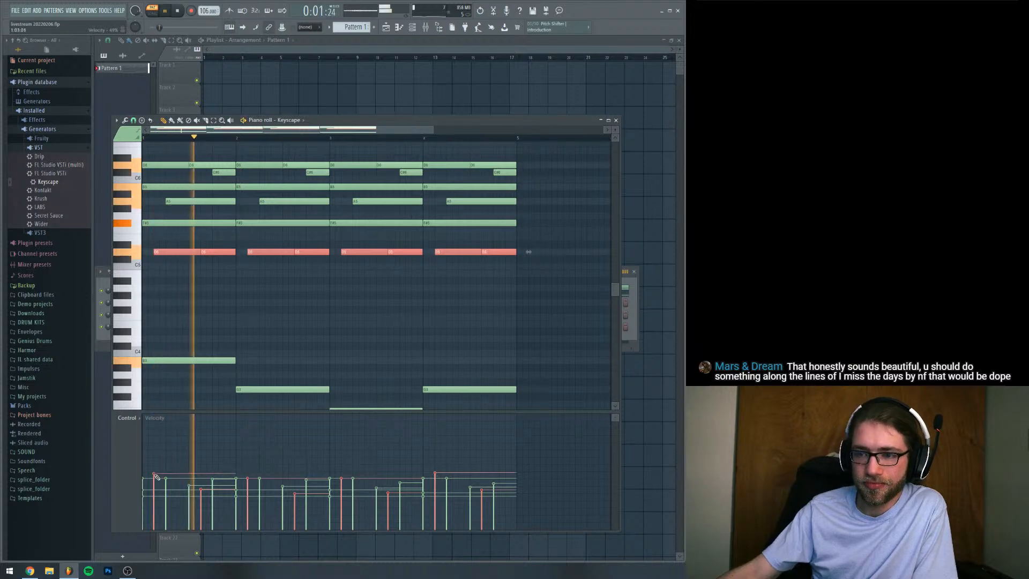
drag(248, 473, 249, 475)
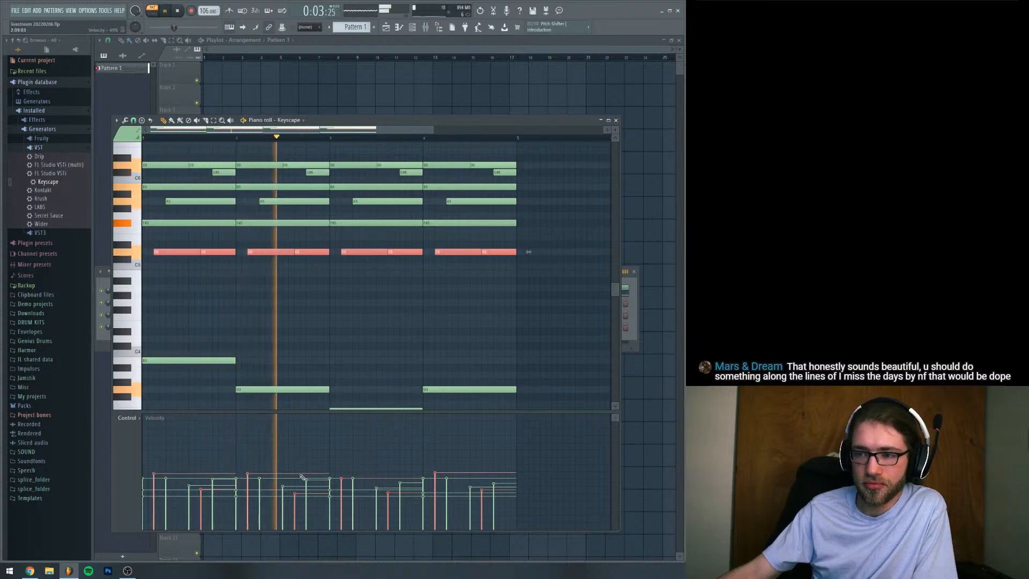
key(space)
click(341, 475)
key(space)
key(space)
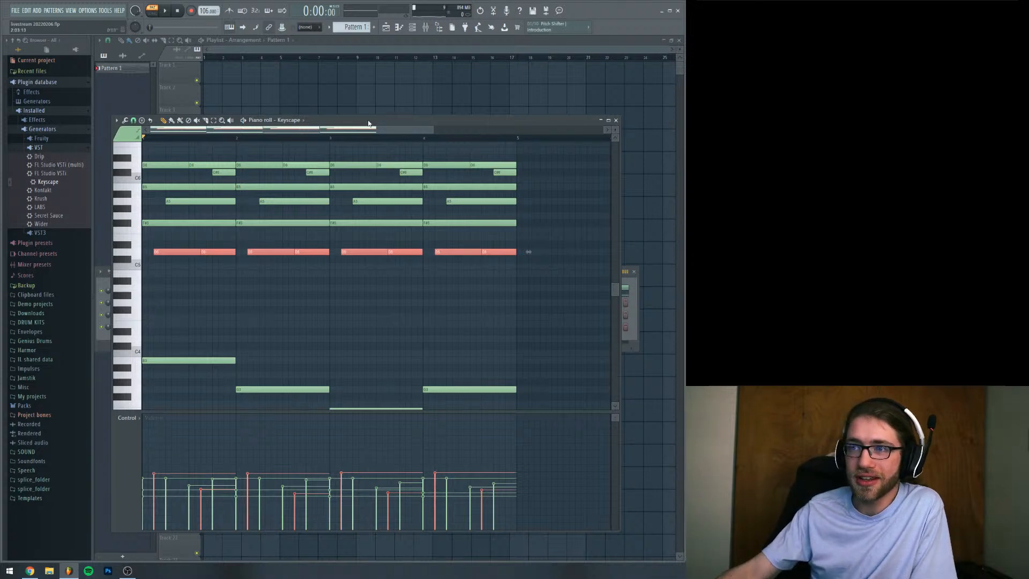
key(ctrl+a)
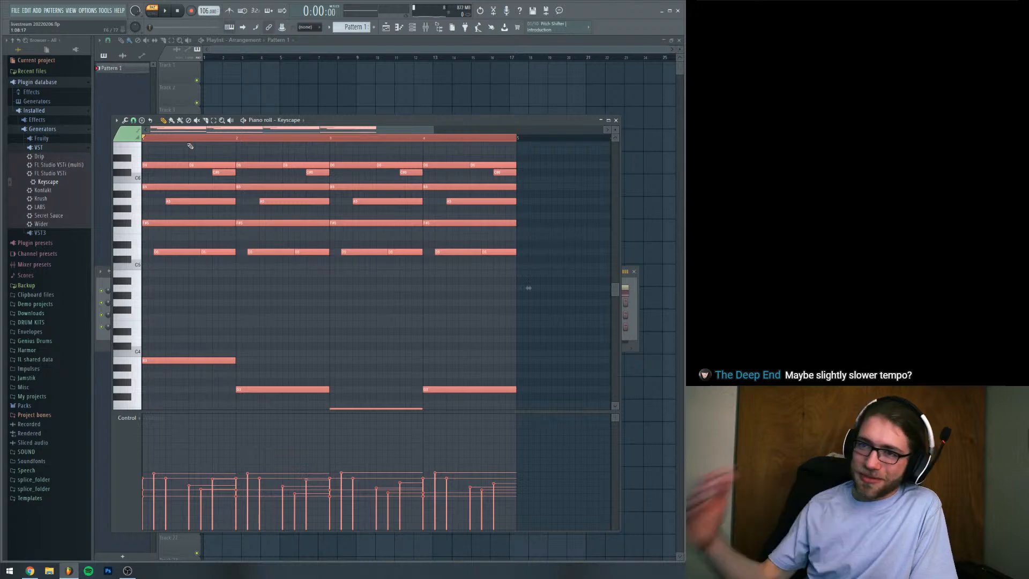
click(217, 137)
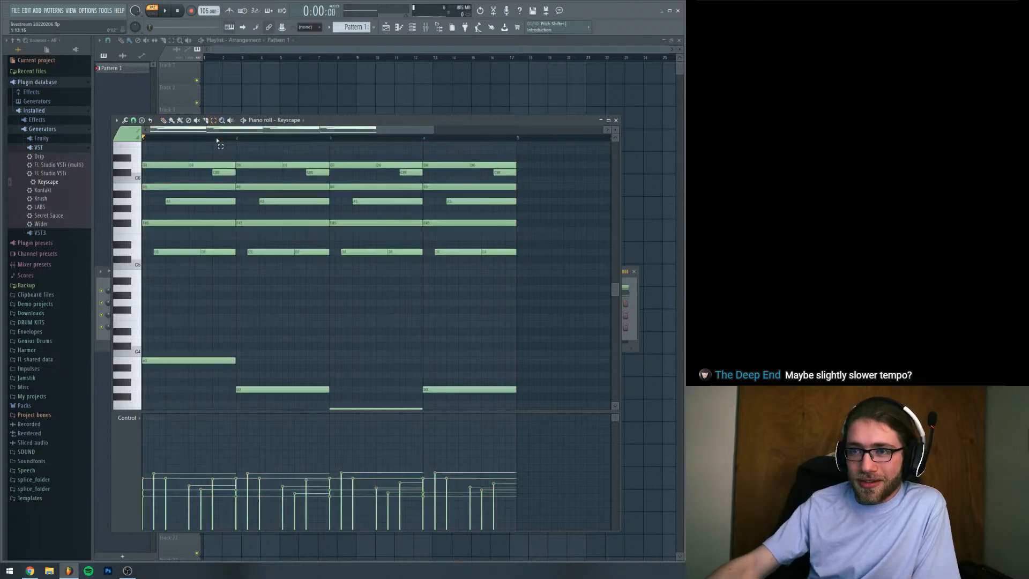
Transpose all the Keyscape notes in Pattern 1 down four semitones and audition the progression in the new key
scroll(264, 229, down, 5)
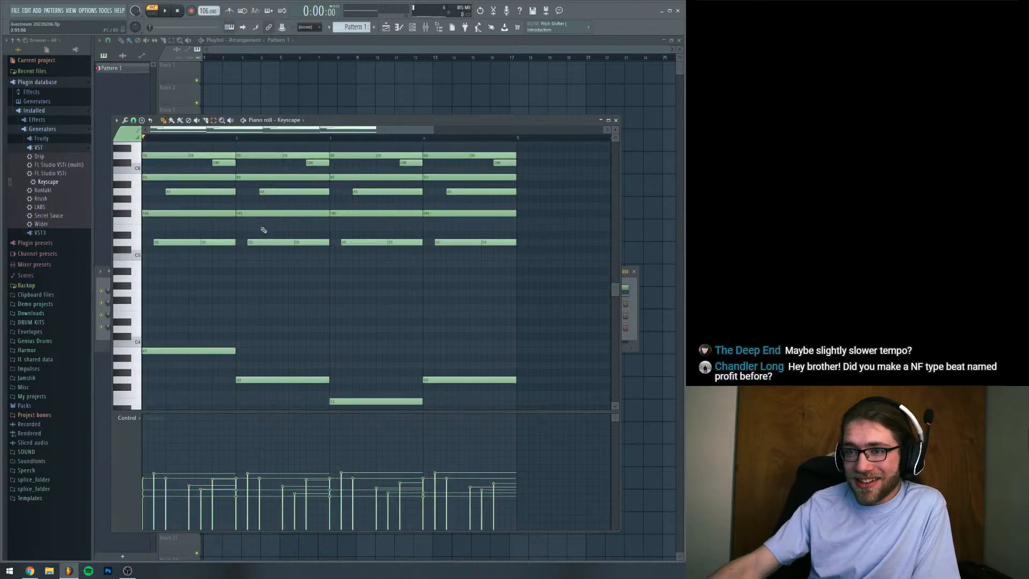
key(ctrl+a)
scroll(264, 229, down, 2)
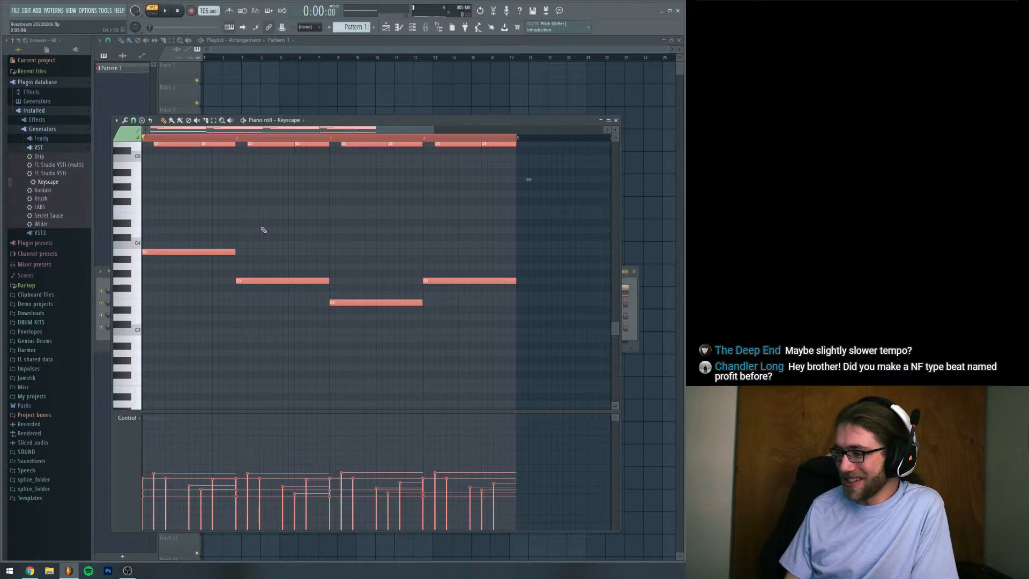
key(Down)
key(Down)
key(Down)
key(Down)
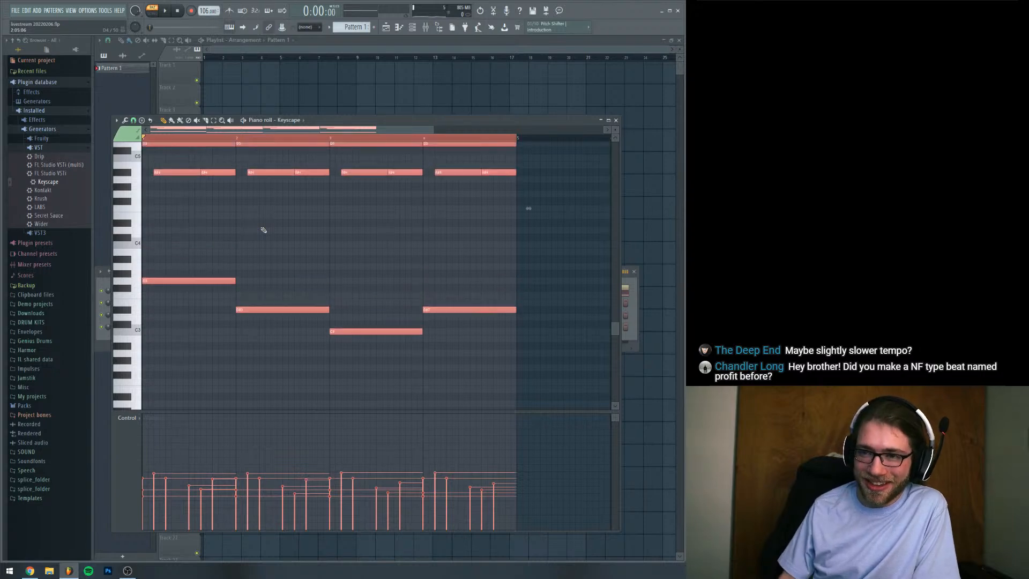
key(space)
scroll(264, 229, up, 2)
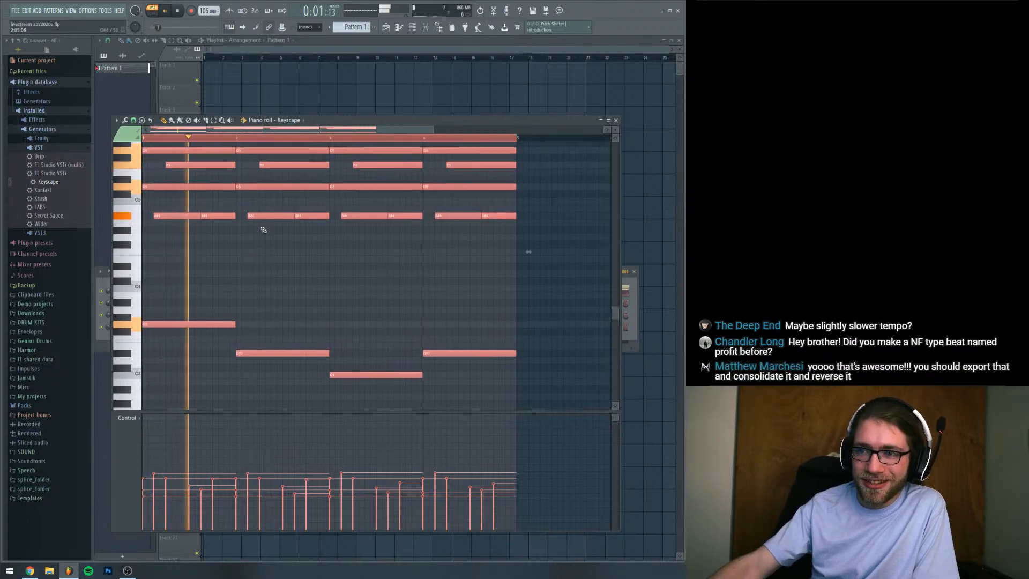
scroll(263, 230, up, 3)
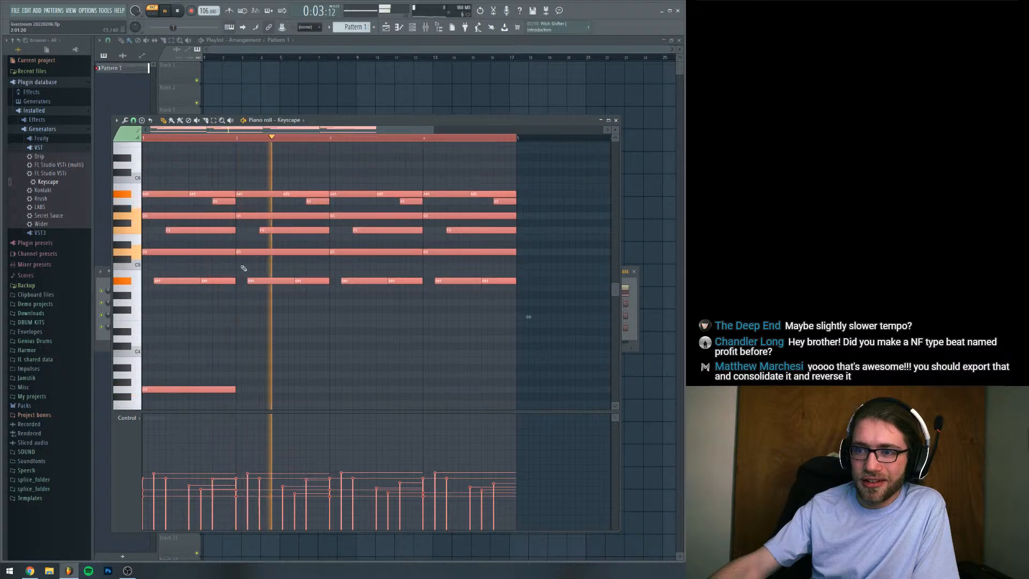
key(space)
Open the Keyscape instrument to check its equalizer page, then close the plugin
click(106, 288)
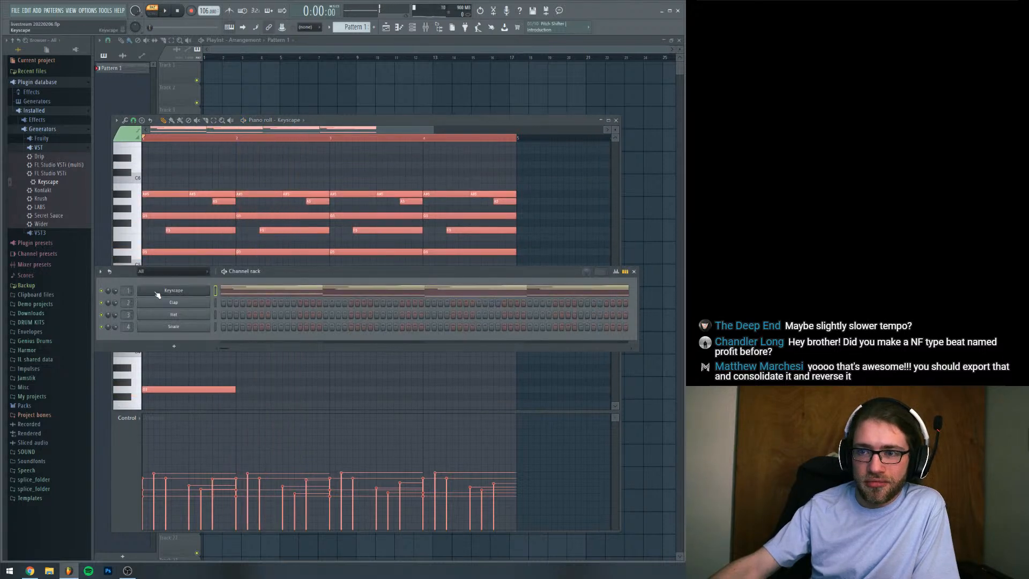
click(157, 294)
click(388, 321)
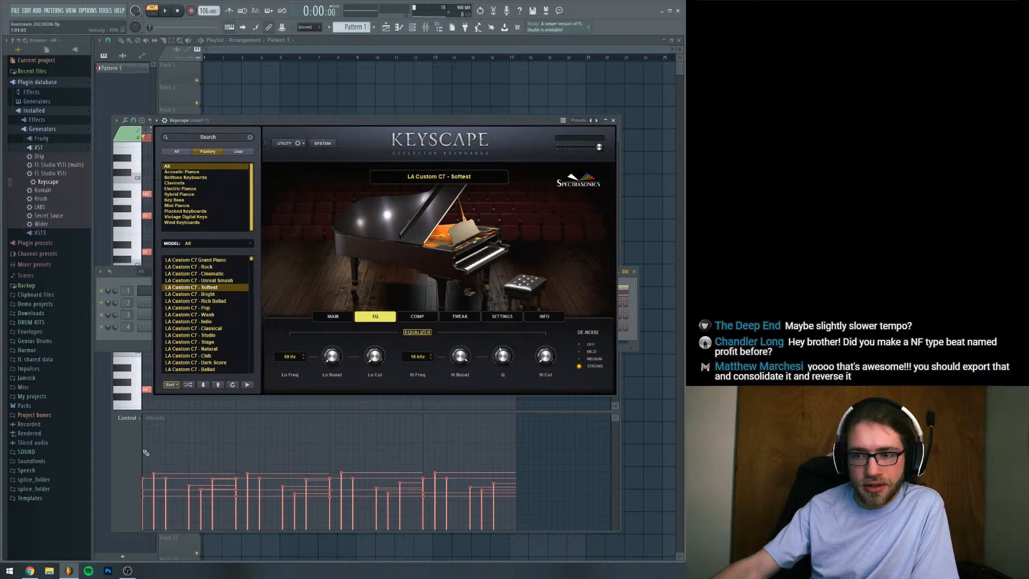
key(Escape)
Load RC-20 Retro Color into effect slot 3 of mixer track Insert 1 while the loop plays
key(space)
key(F9)
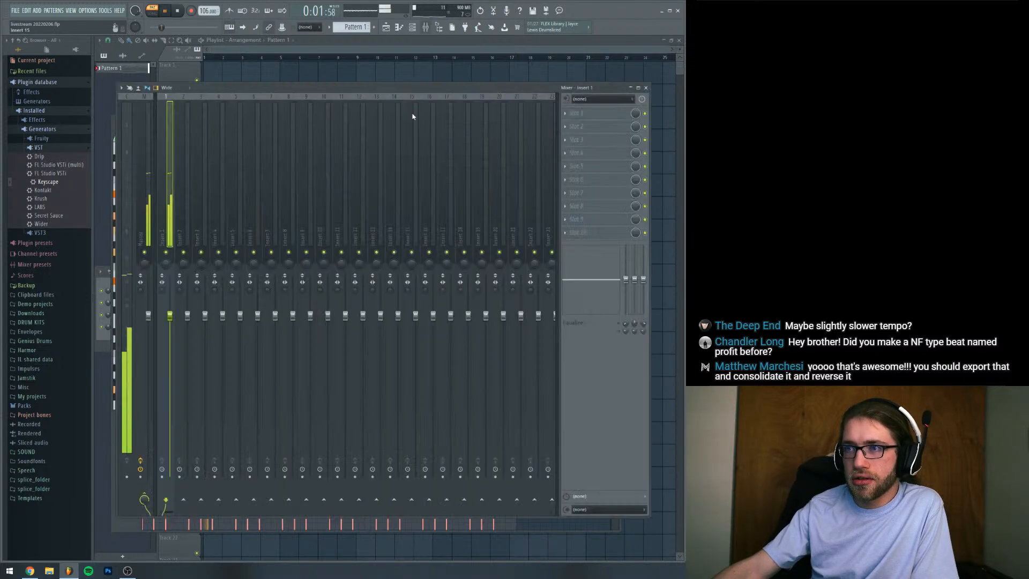
click(565, 139)
mouse_move(584, 151)
click(674, 22)
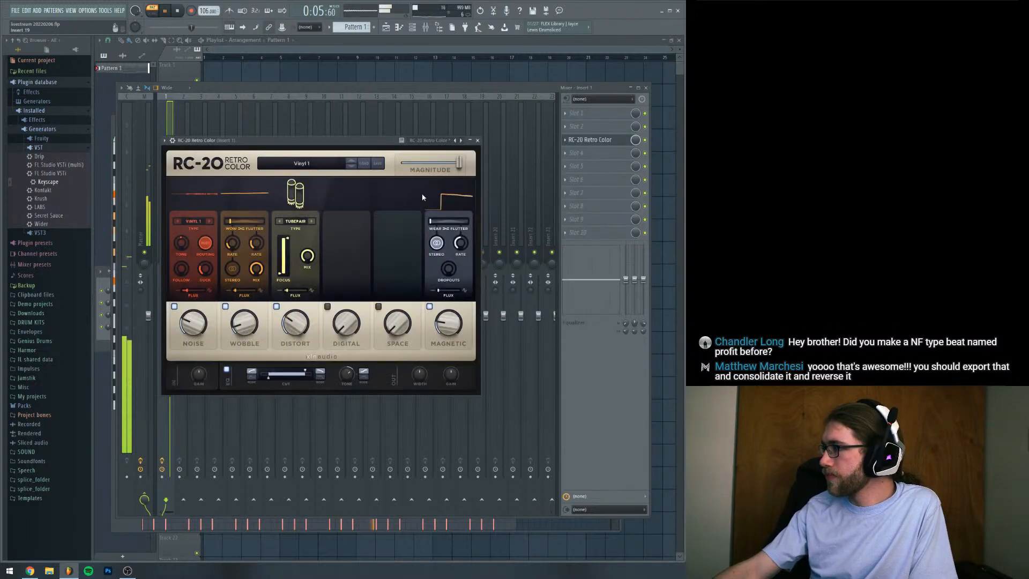
drag(418, 140, 459, 139)
Stop playback and switch off RC-20's Noise, Wobble, Distort and Magnetic modules
key(space)
click(216, 306)
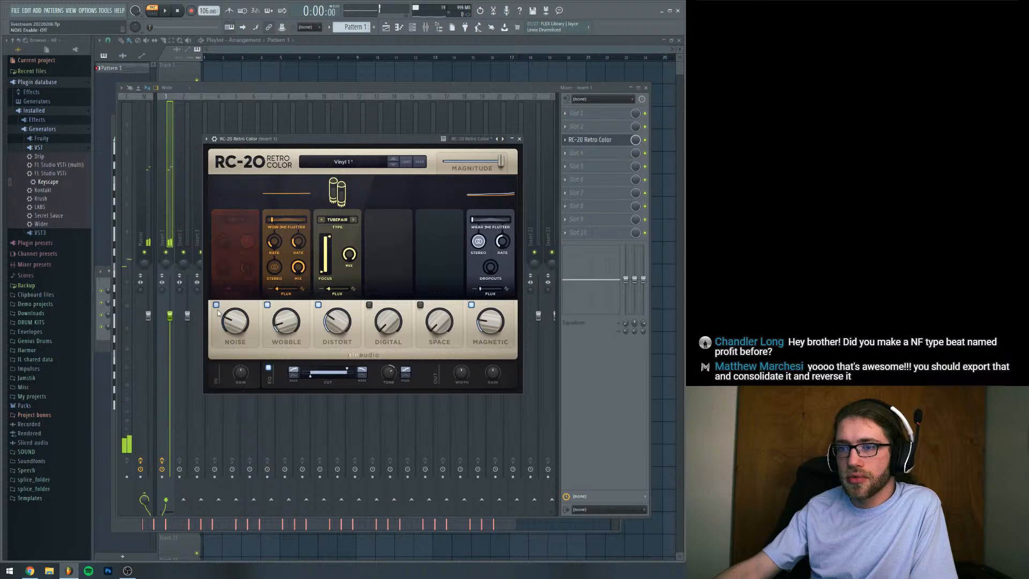
click(266, 305)
click(319, 305)
click(472, 304)
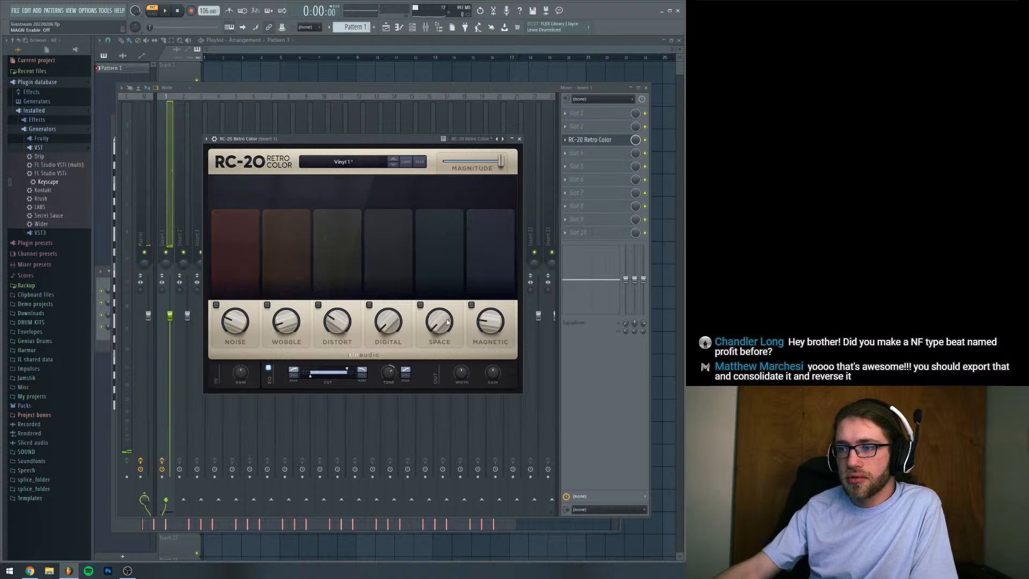
Enable RC-20's Space module and raise the low end of its EQ cut range slightly during playback
click(448, 322)
key(space)
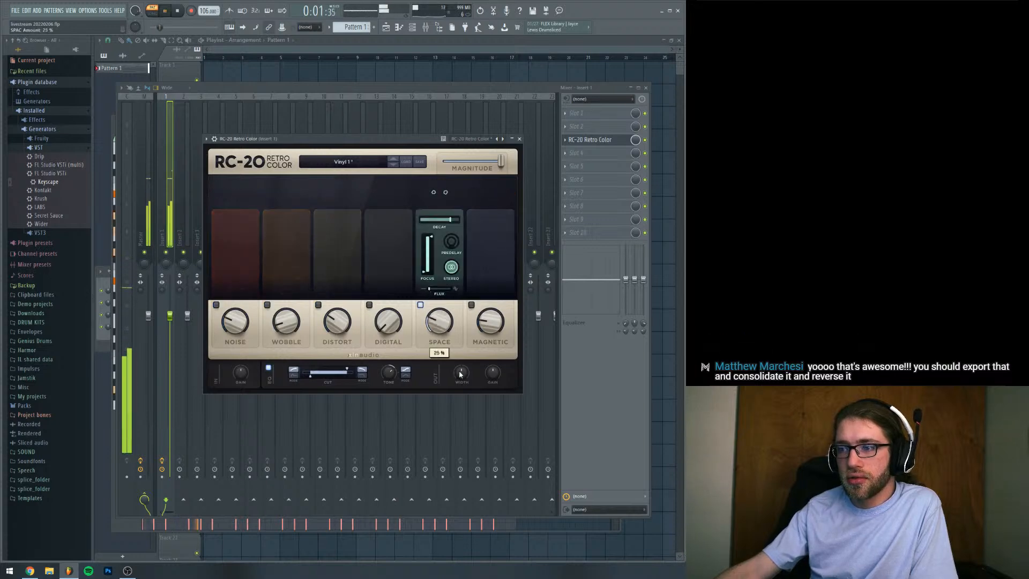
drag(308, 376, 315, 379)
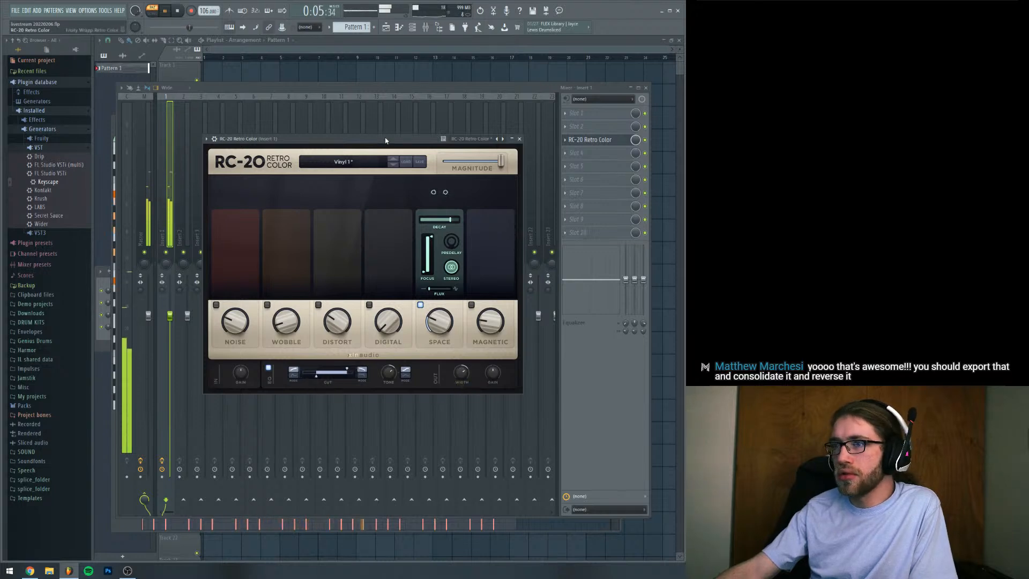
drag(385, 141, 385, 148)
Lower the project tempo to 100 BPM, comparing speeds by playback
key(space)
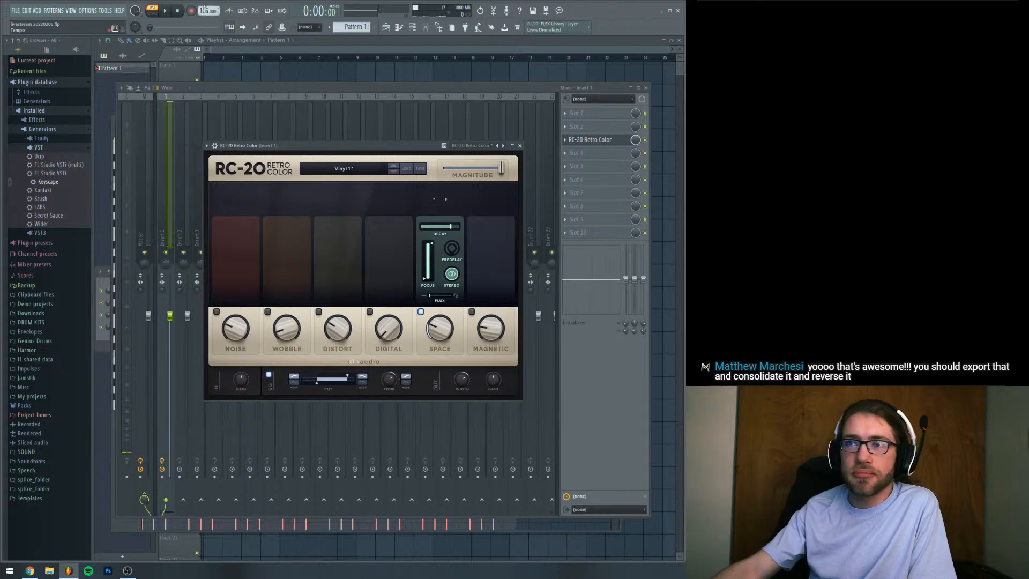
scroll(204, 9, down, 1)
key(space)
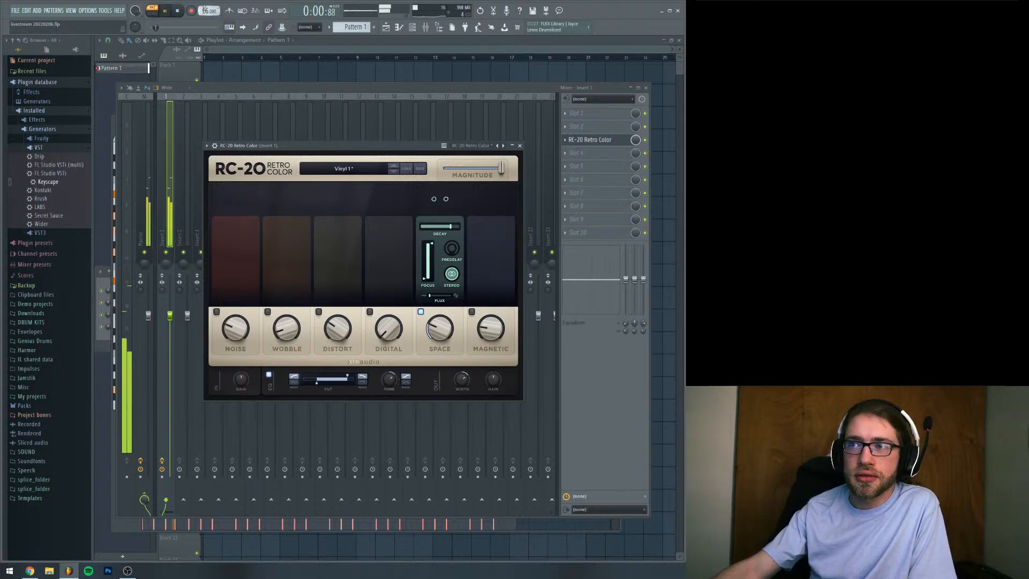
scroll(205, 9, up, 1)
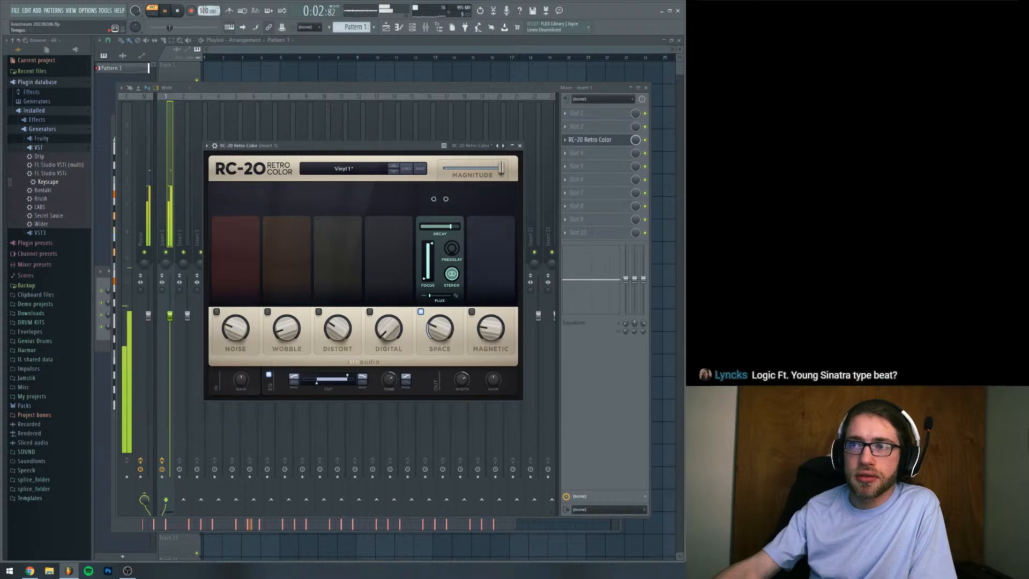
key(space)
Play back the piano progression with the Space reverb at the slower tempo
drag(337, 151, 338, 143)
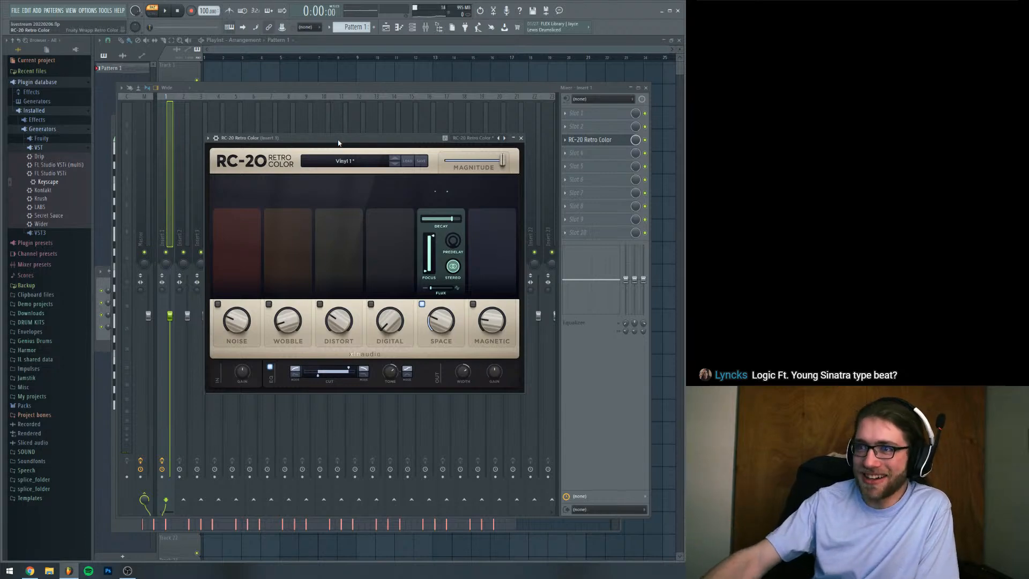
drag(338, 143, 344, 120)
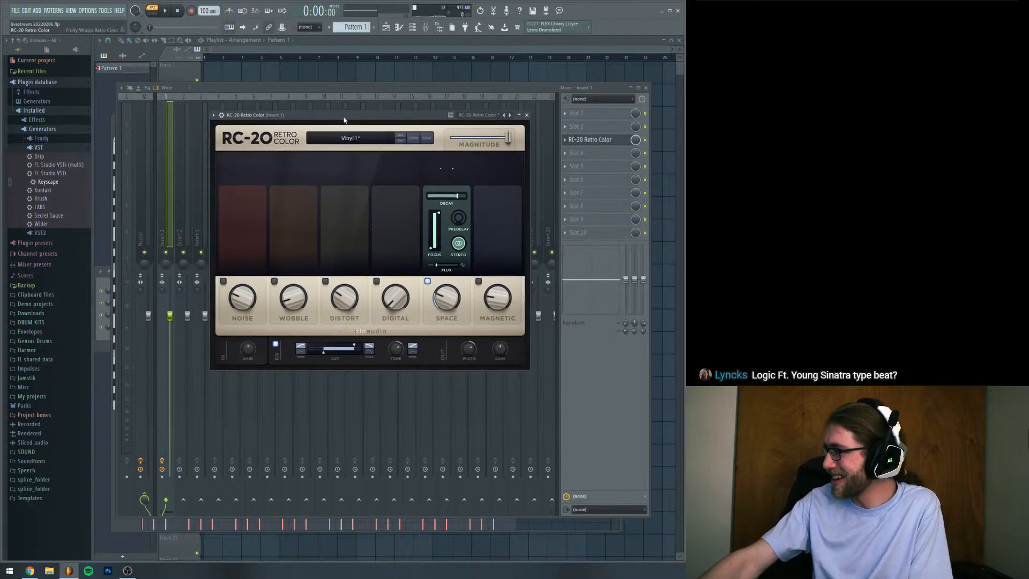
key(space)
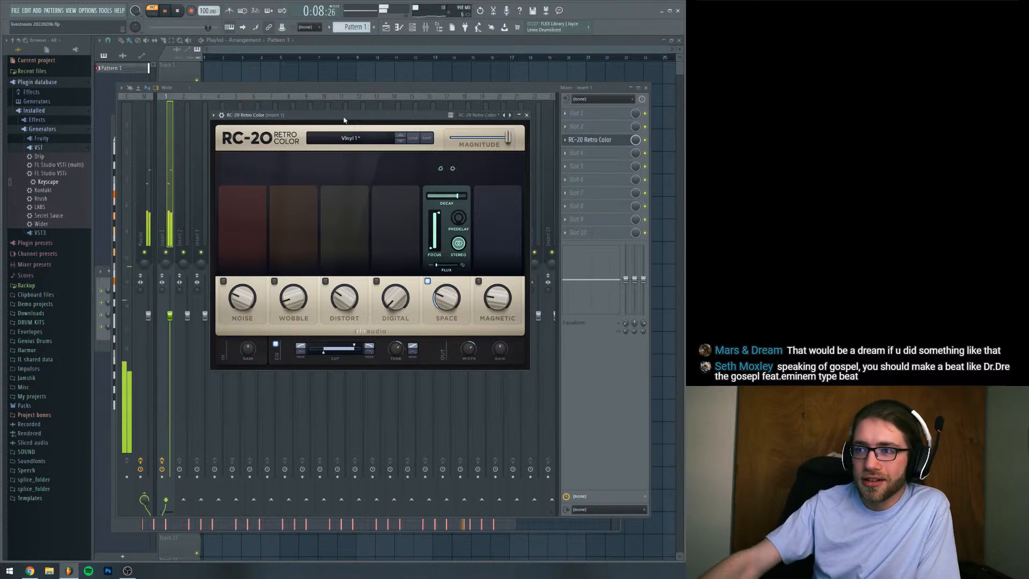
key(space)
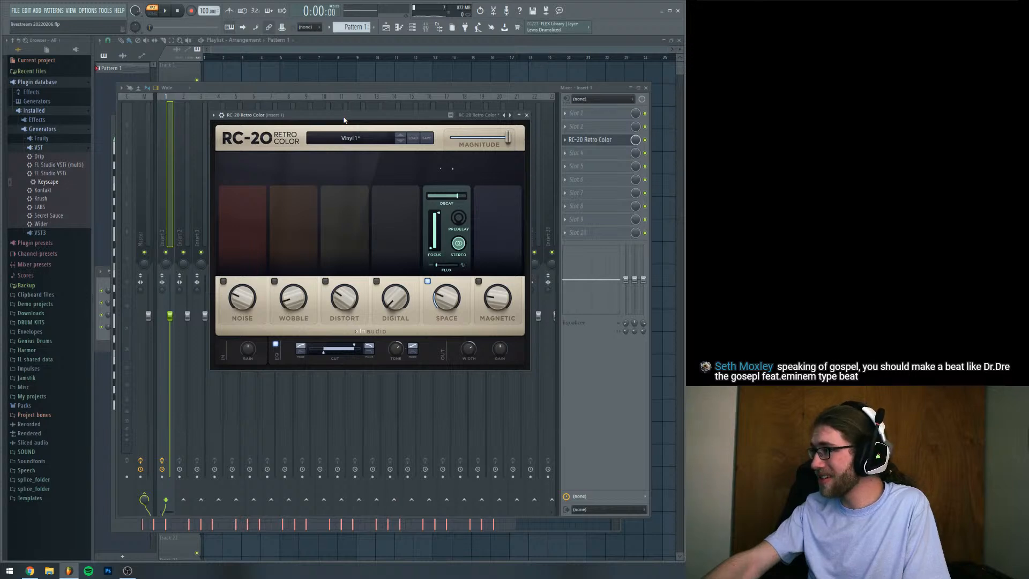
drag(305, 117, 312, 149)
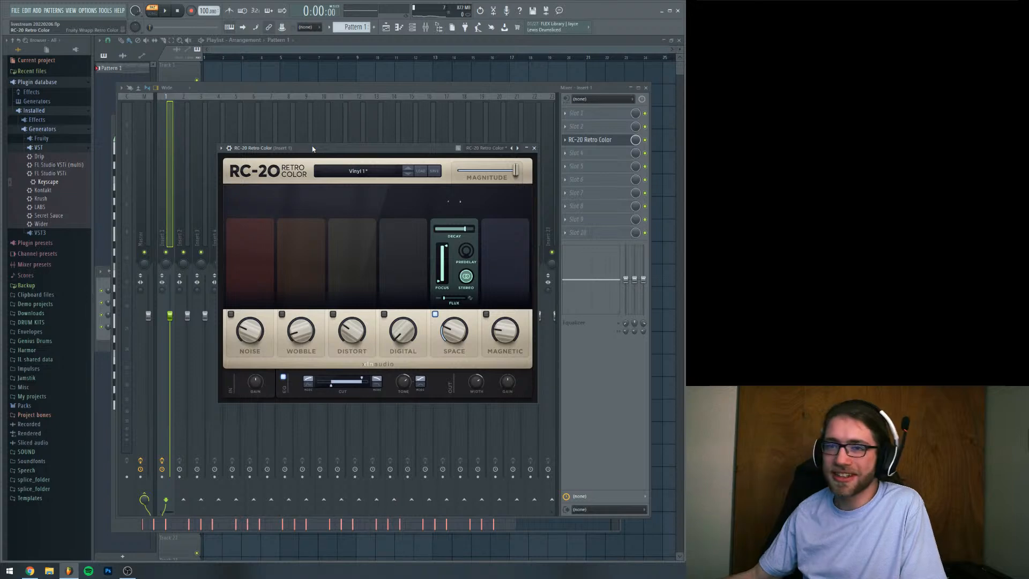
Load Gross Beat into effect slot 6 of mixer track Insert 1
key(F6)
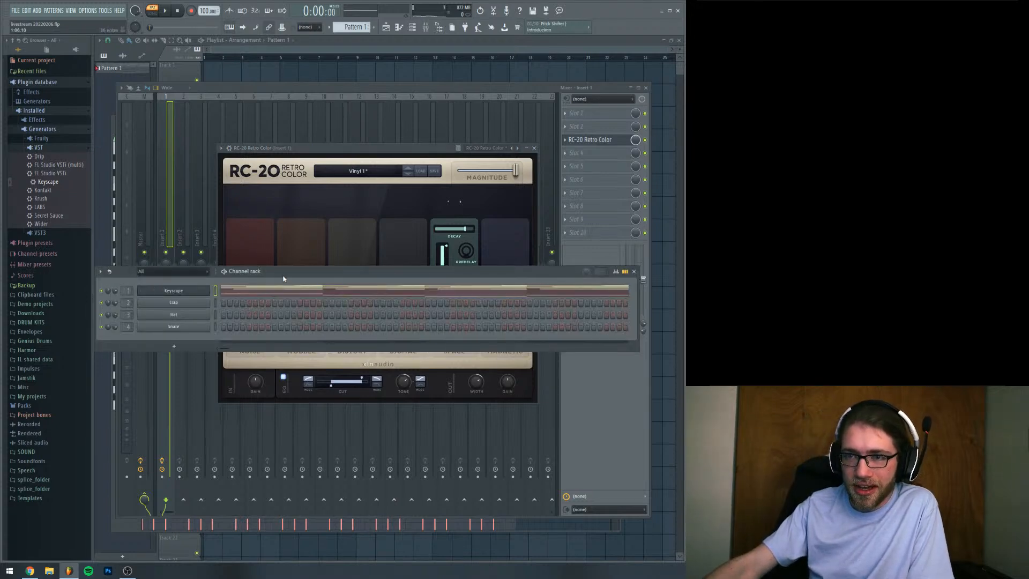
click(567, 456)
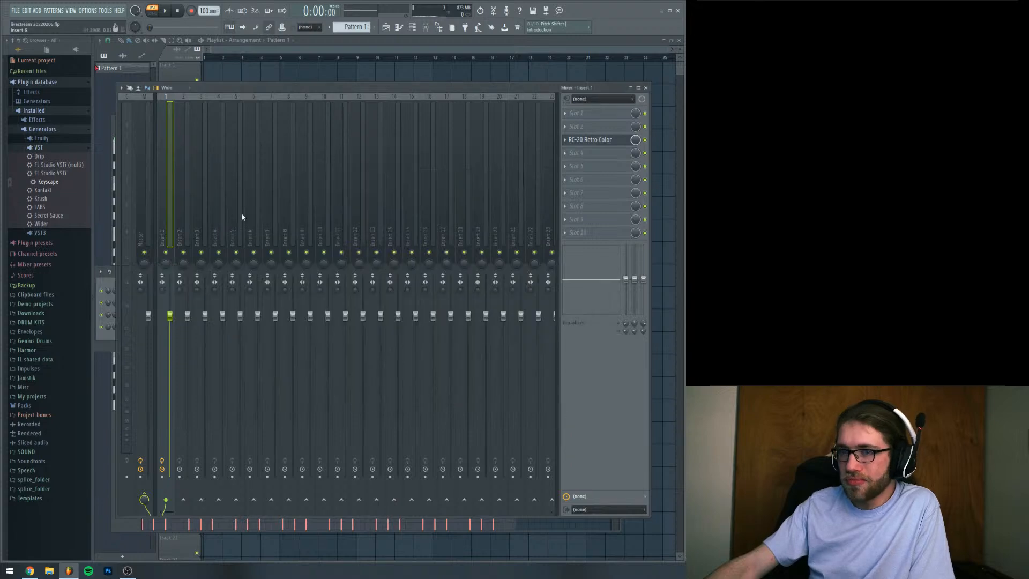
click(595, 183)
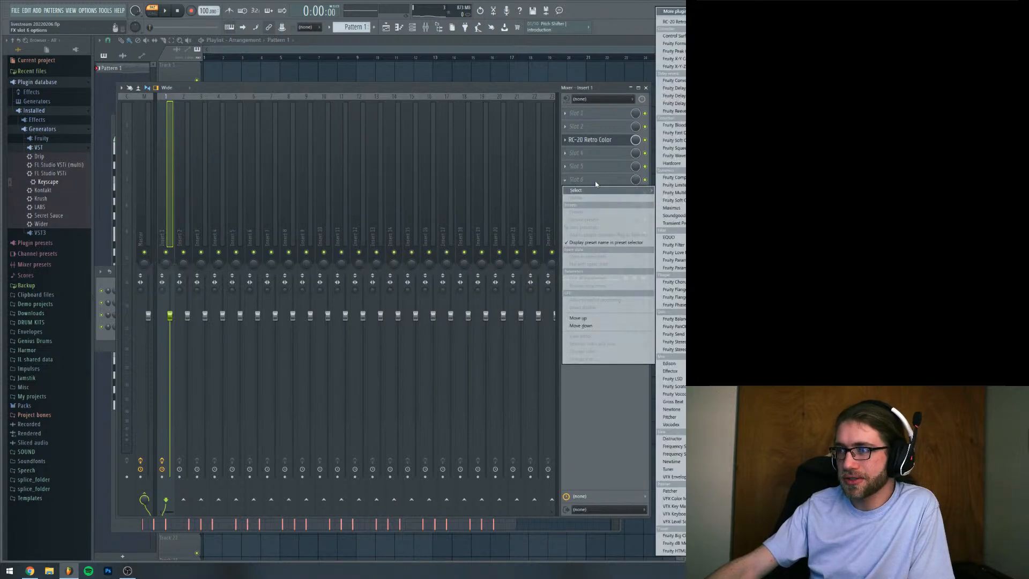
click(679, 403)
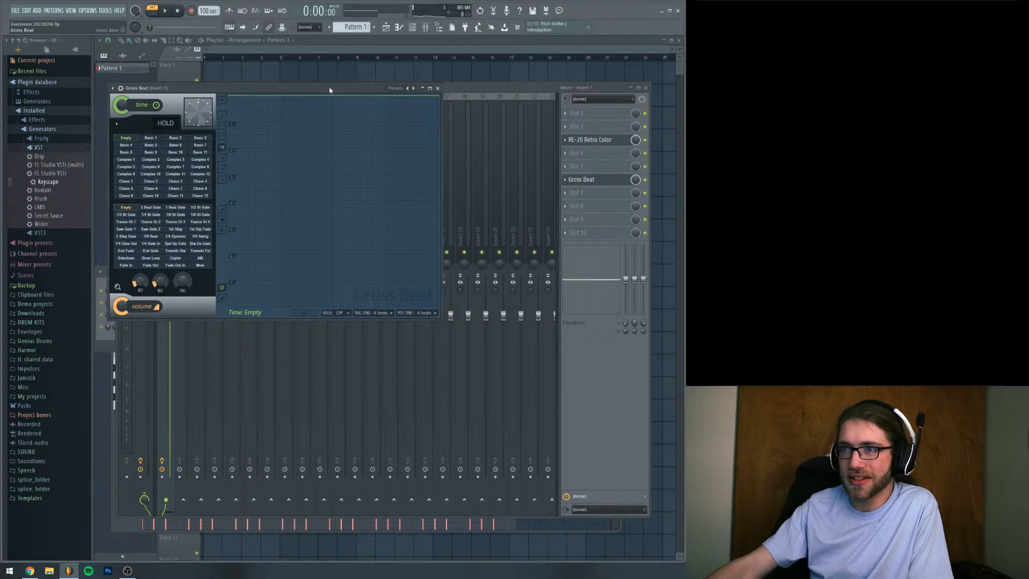
drag(330, 90, 356, 139)
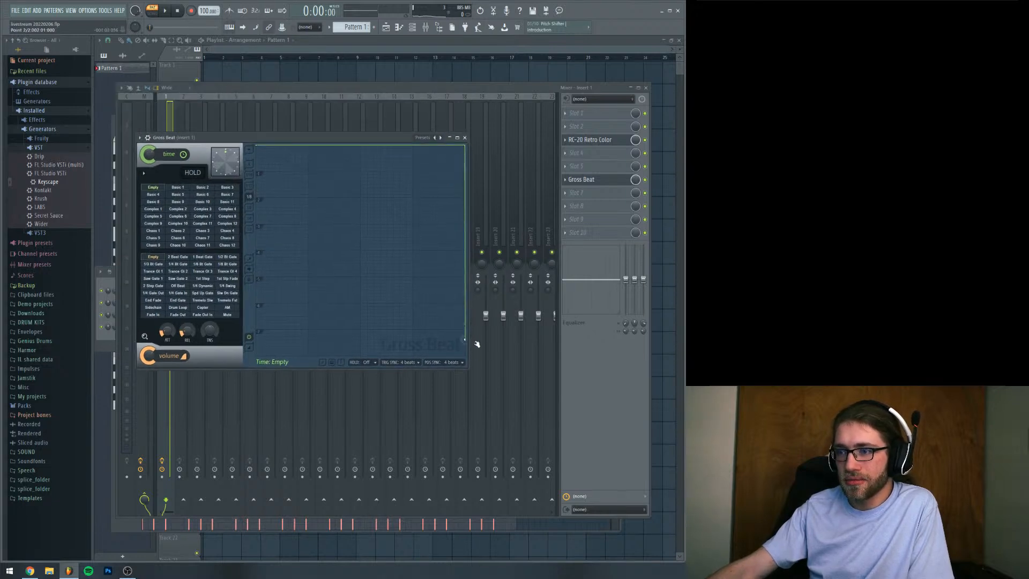
Shape Gross Beat's empty time envelope into a straight full-height descent, setting its end point to Single curve
right_click(465, 359)
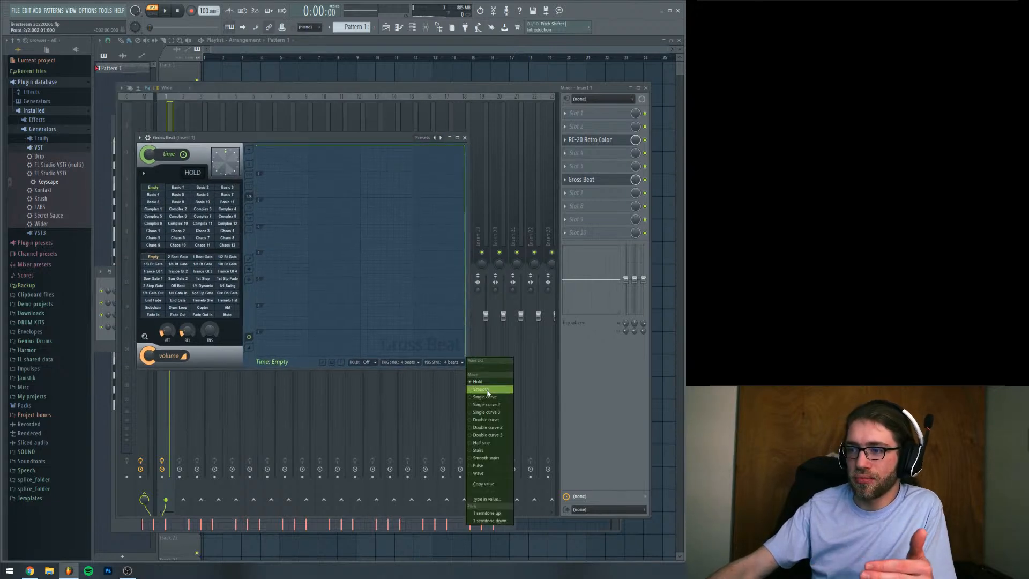
click(475, 379)
right_click(466, 358)
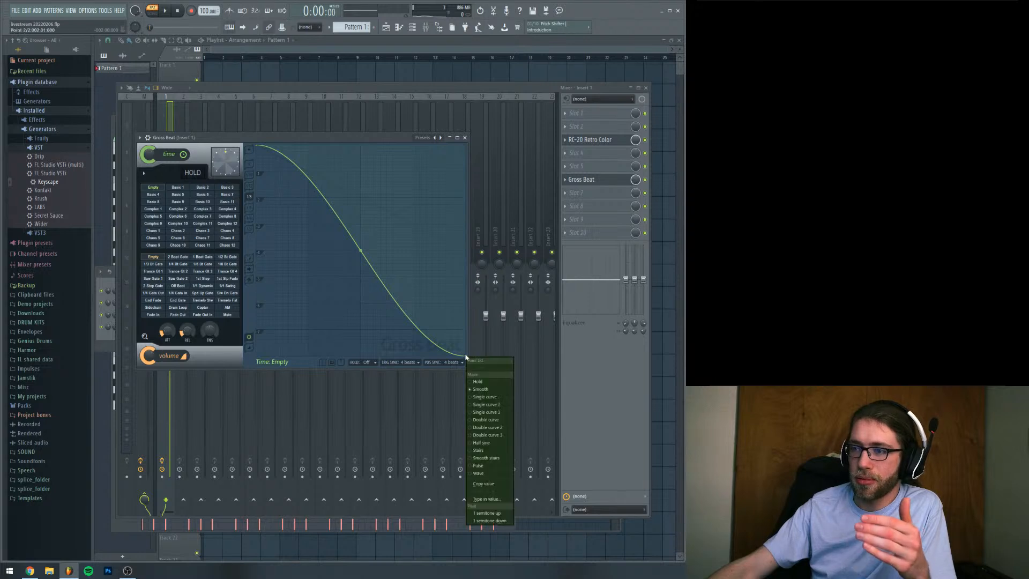
click(483, 397)
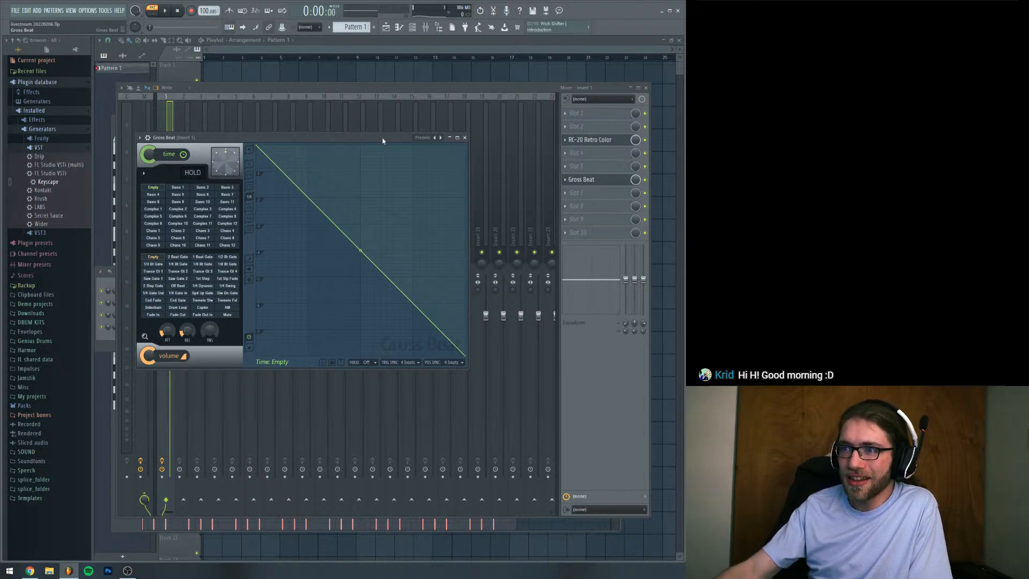
Play back the piano loop to judge the Gross Beat time effect
drag(382, 141, 392, 154)
key(space)
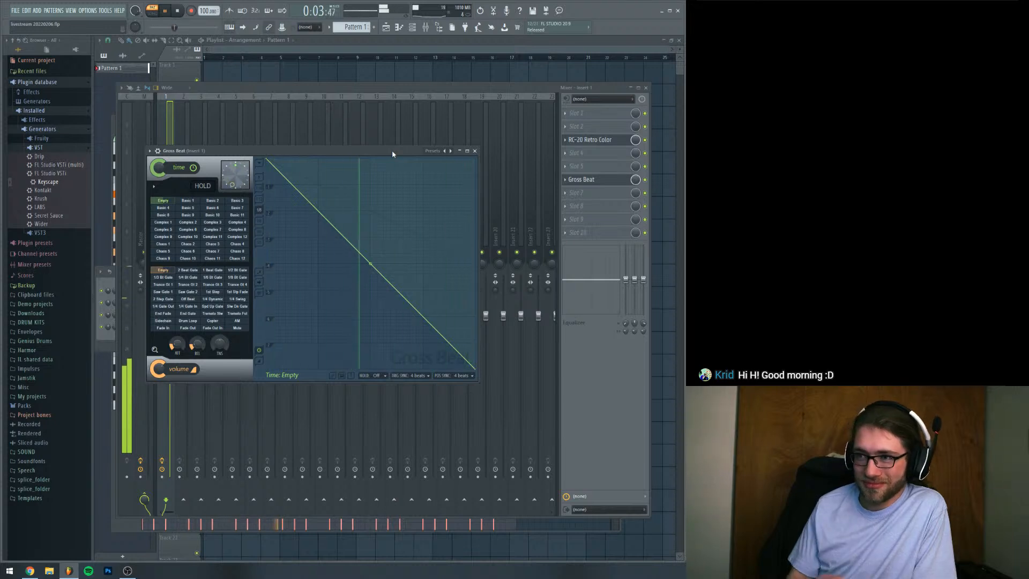
key(space)
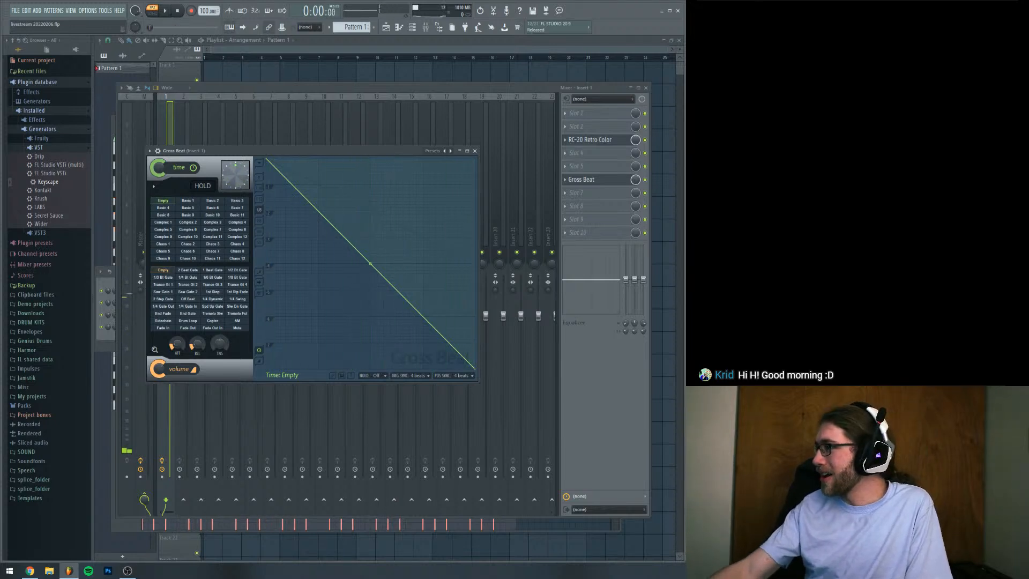
drag(337, 148, 364, 113)
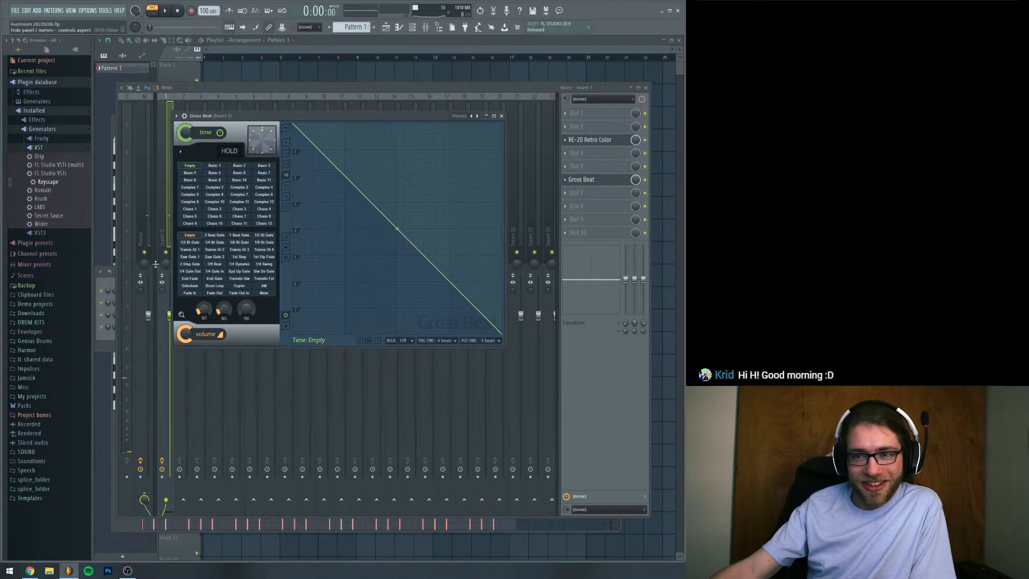
click(112, 285)
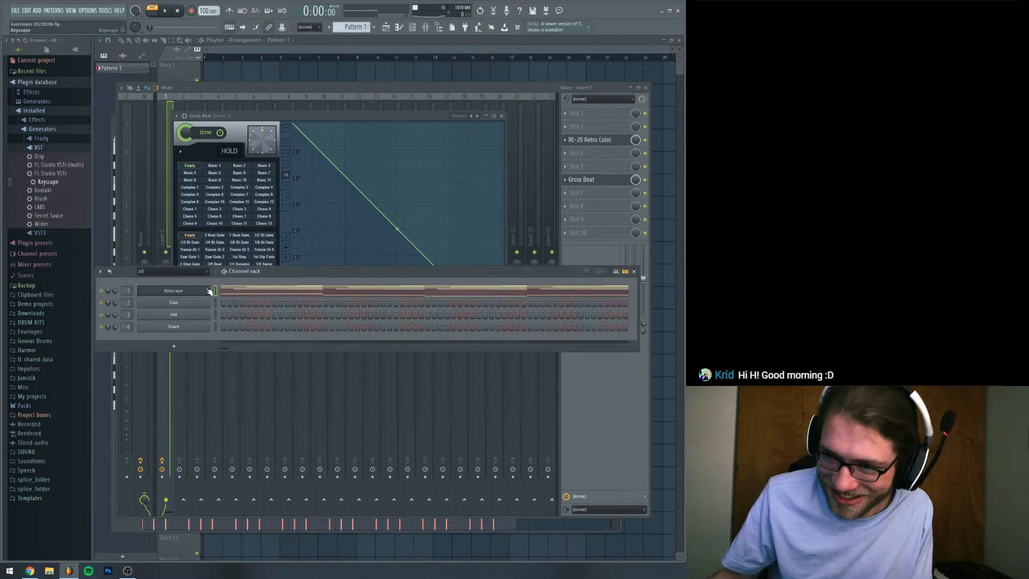
click(370, 116)
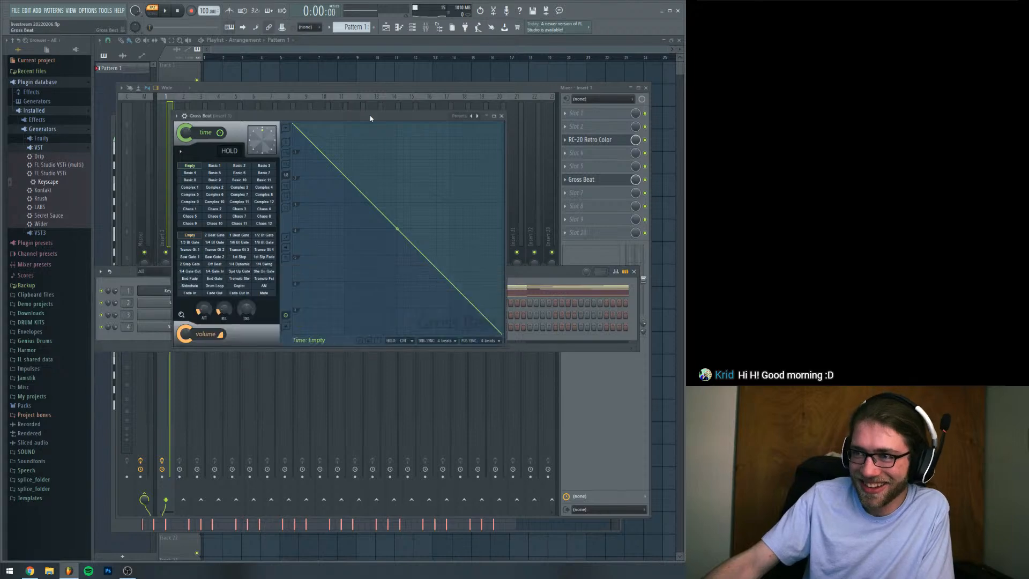
key(space)
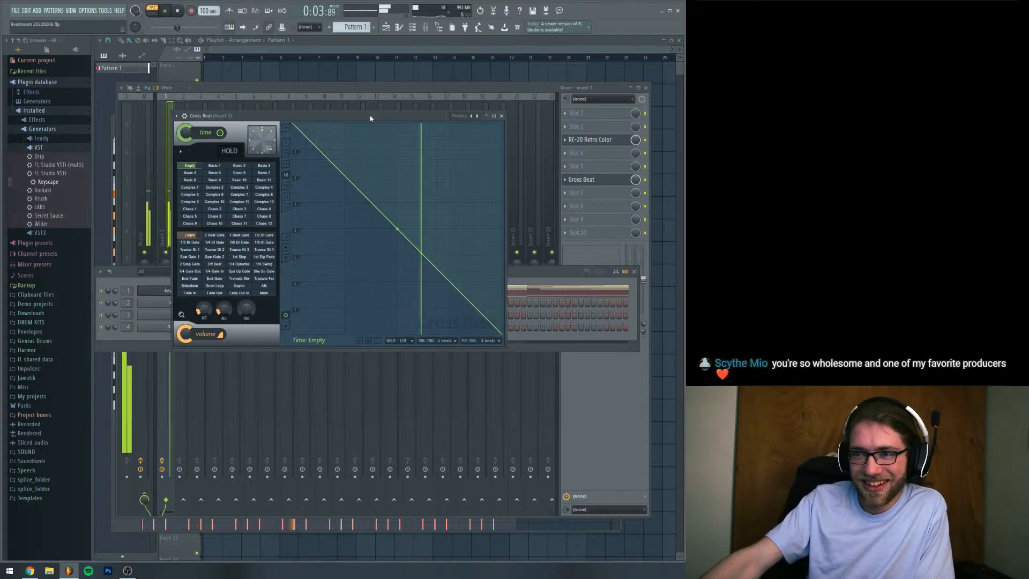
Replay the piano loop several times to judge the Gross Beat reverse effect
key(space)
click(125, 278)
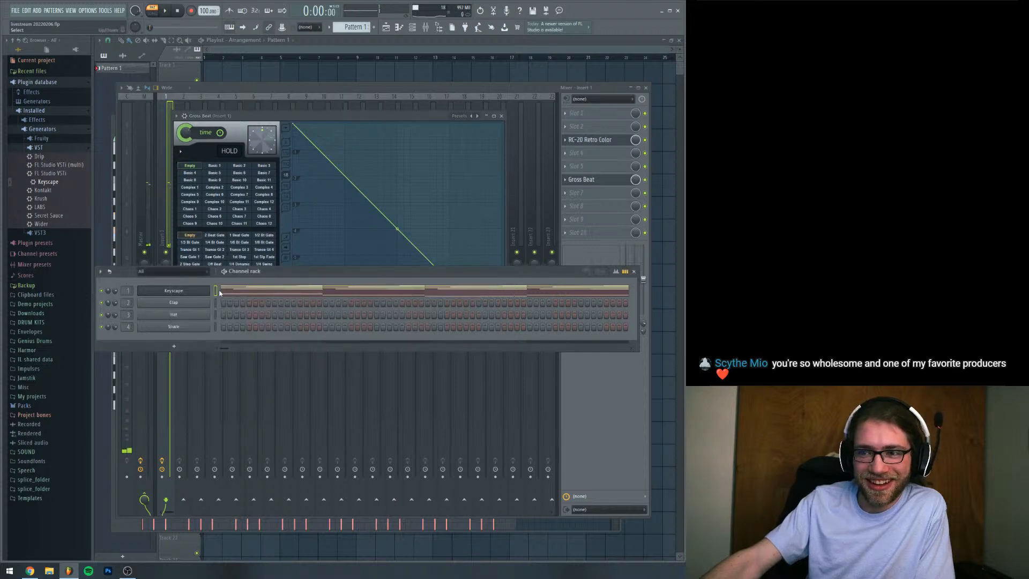
drag(450, 114, 466, 115)
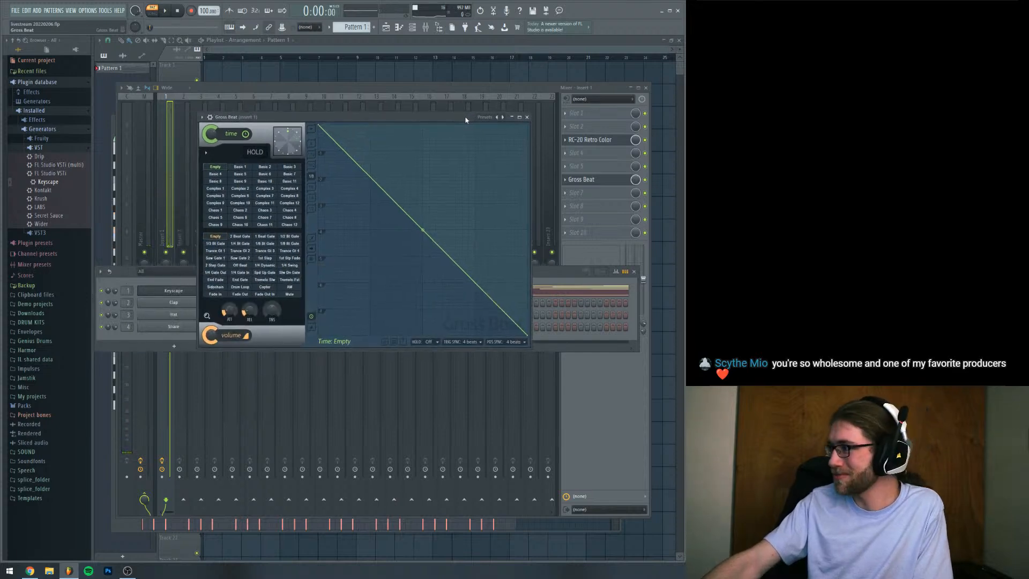
key(space)
key(space)
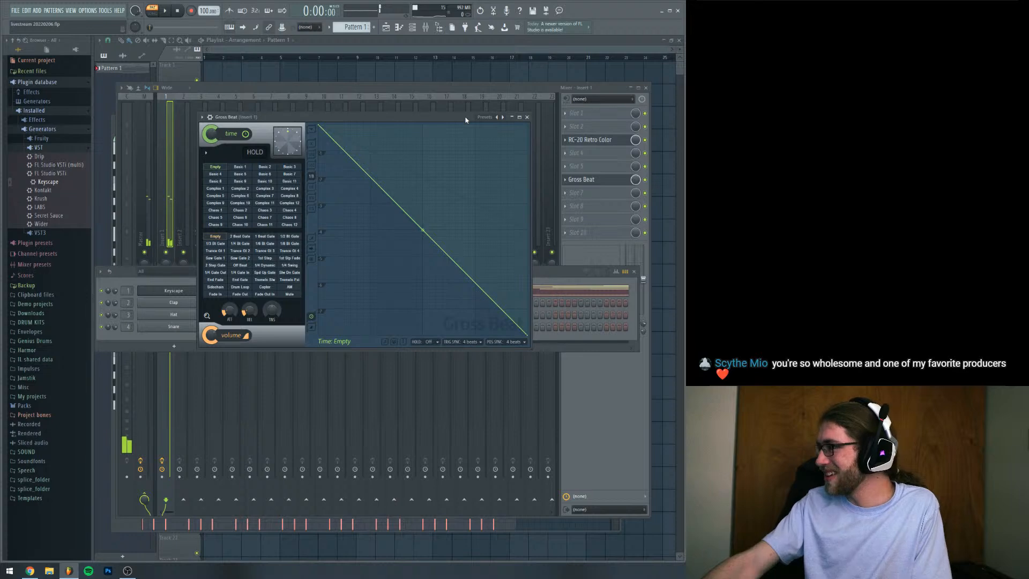
drag(463, 118, 467, 148)
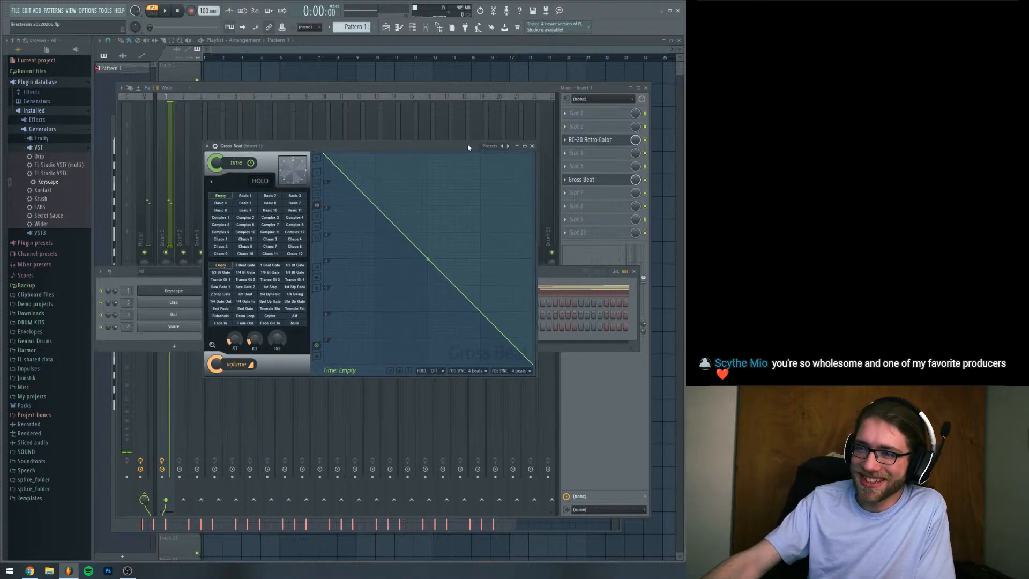
key(space)
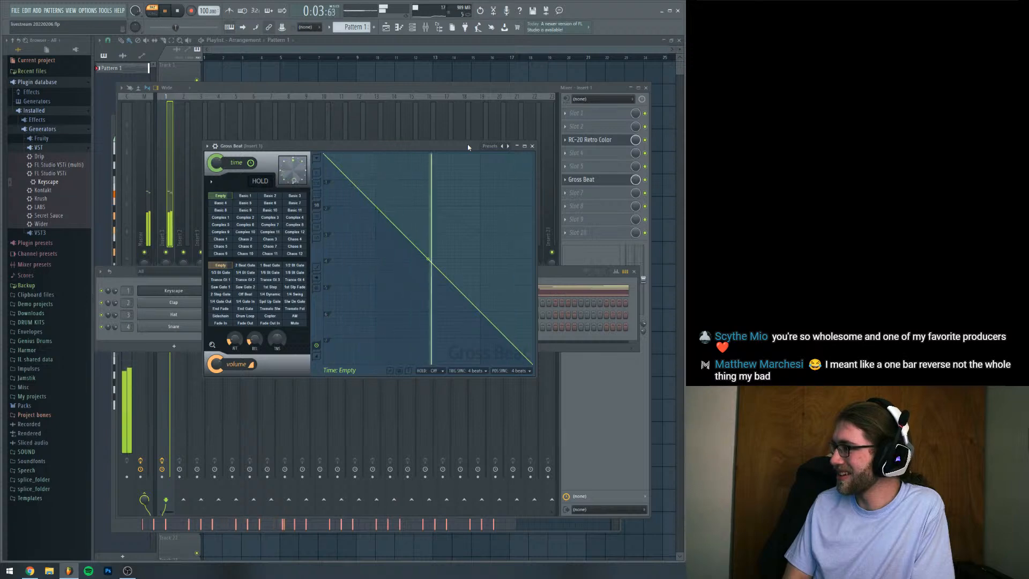
key(space)
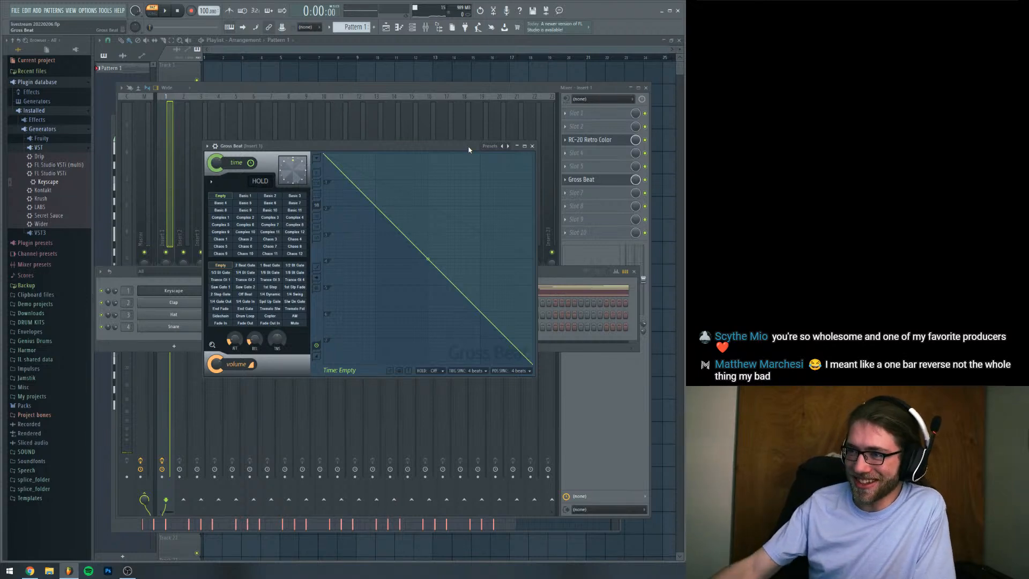
drag(467, 147, 470, 142)
key(space)
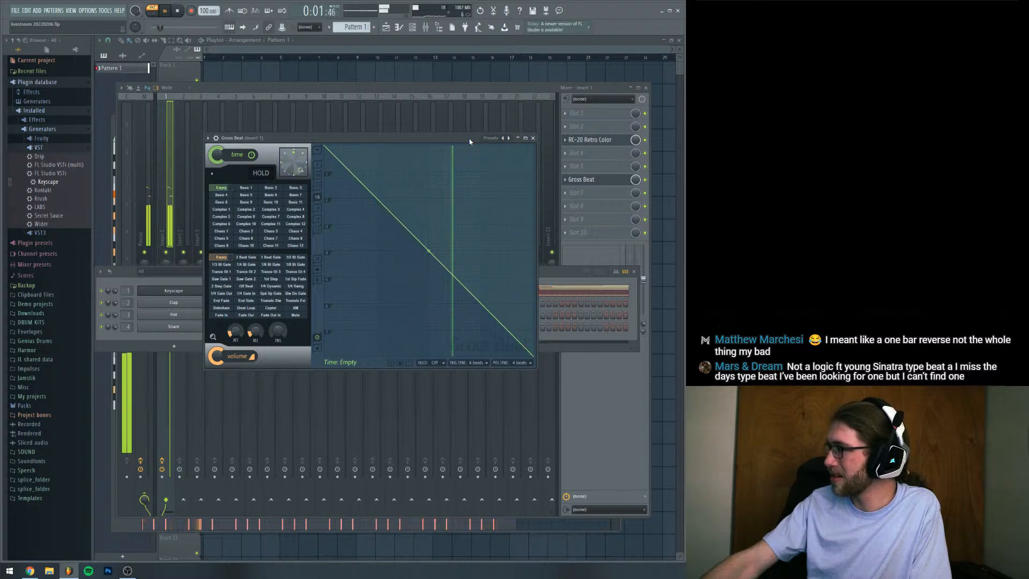
drag(470, 142, 491, 78)
click(128, 280)
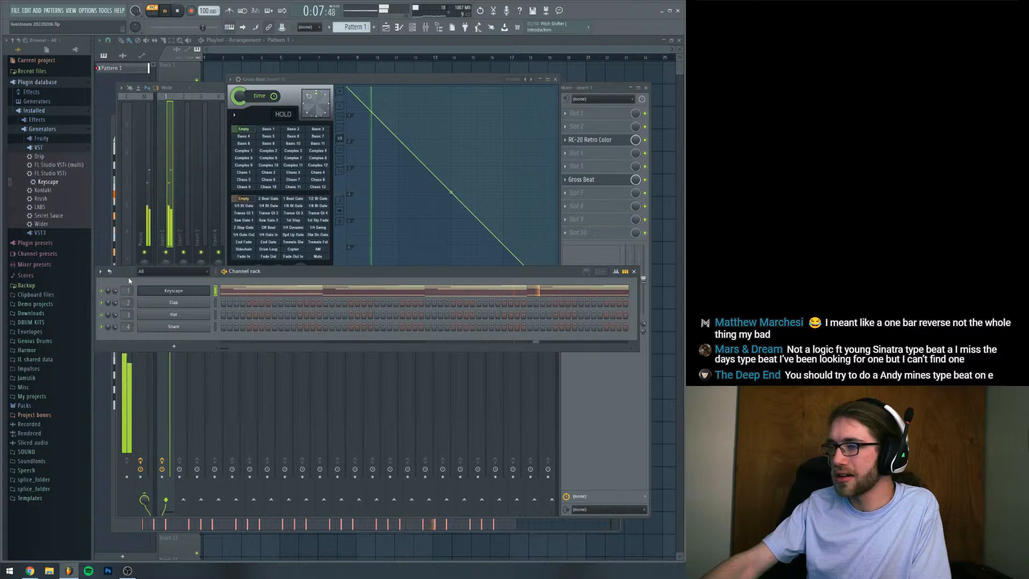
key(space)
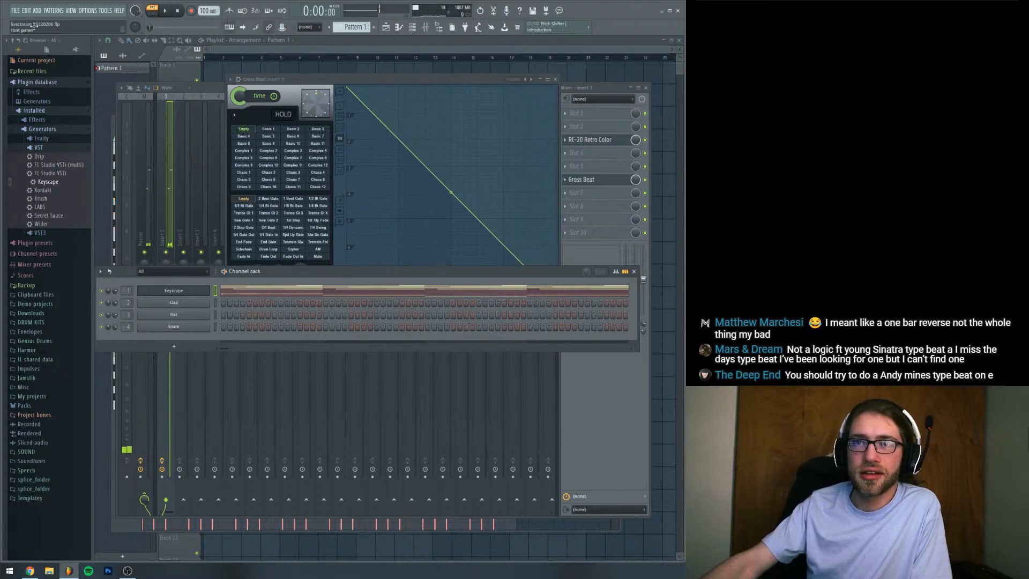
Export the piano pattern as a WAV file named sample
click(15, 10)
mouse_move(101, 82)
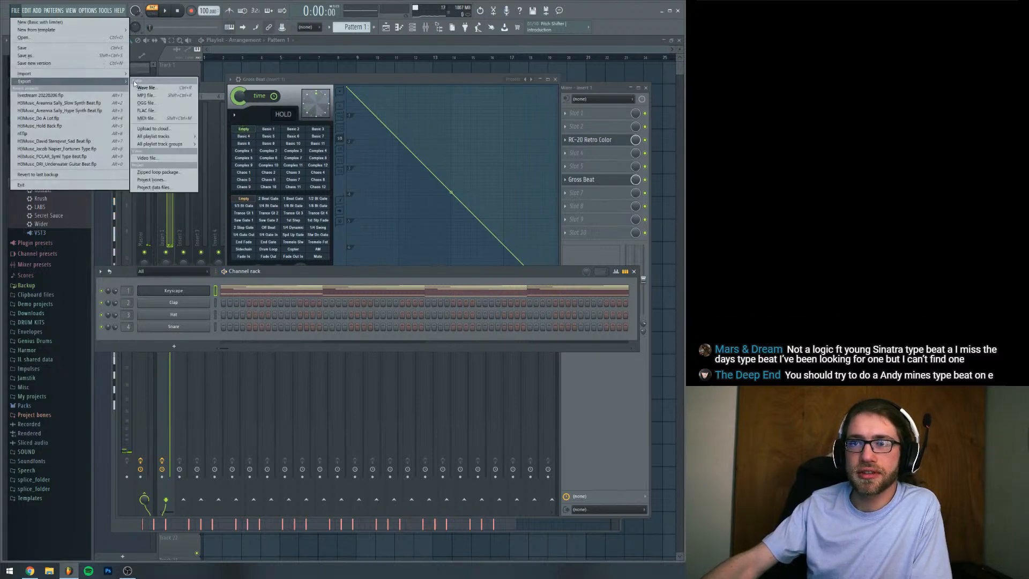
click(143, 88)
drag(444, 197, 911, 210)
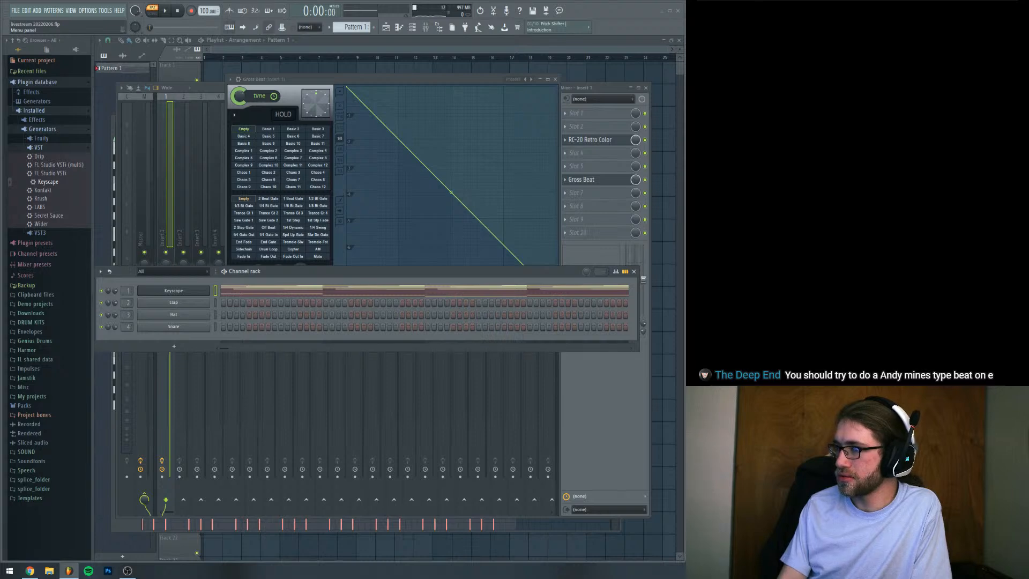
key(Return)
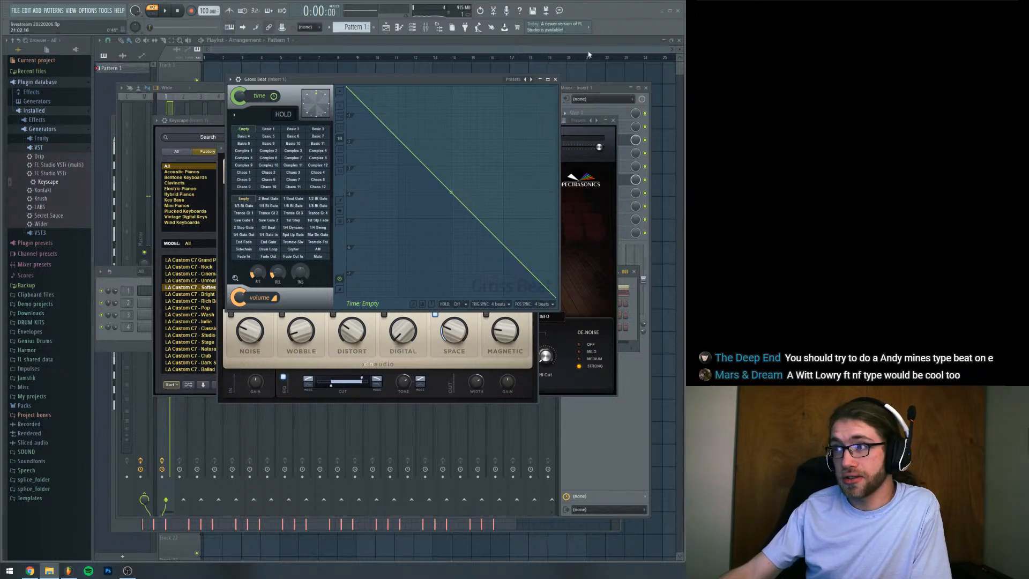
Close the open windows, place the rendered sample at the start of playlist Track 1, check its end and delete the clip
key(F12)
drag(347, 86, 212, 73)
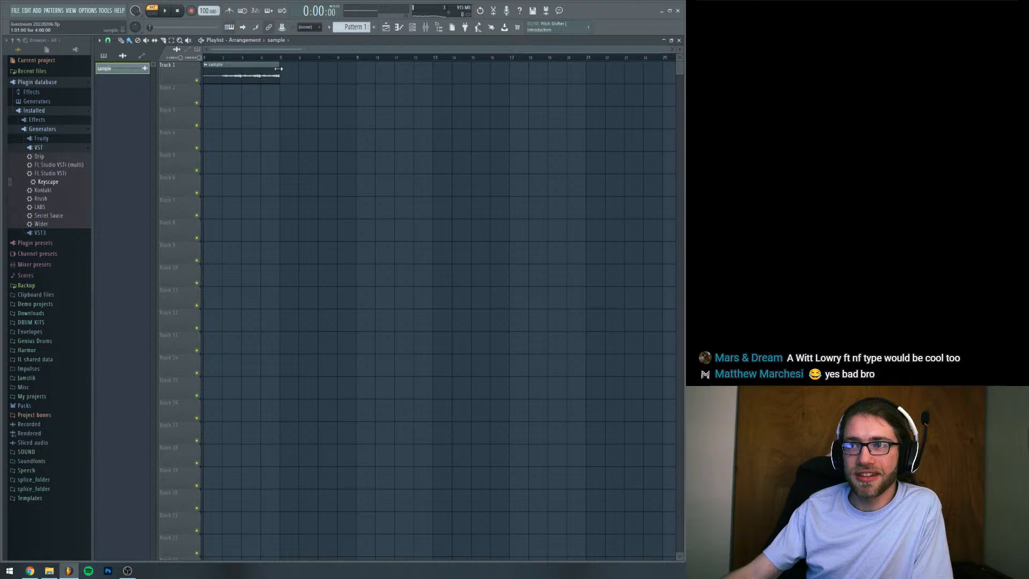
mouse_move(278, 68)
mouse_down()
mouse_move(315, 69)
mouse_move(280, 76)
mouse_up()
right_click(249, 80)
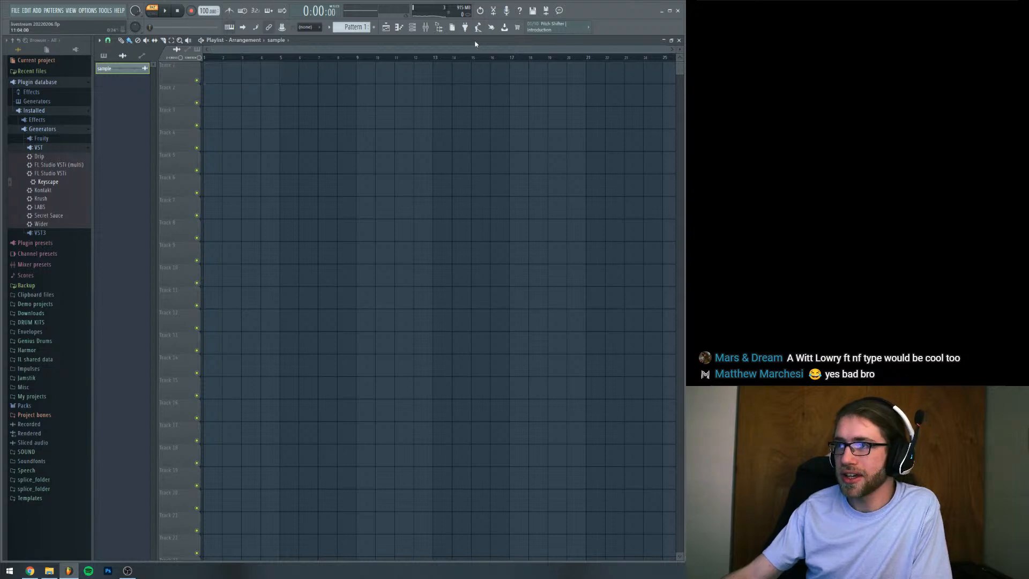
Place Pattern 1 at the start of playlist Track 1 and render the full song to sample2.wav
click(358, 29)
click(212, 72)
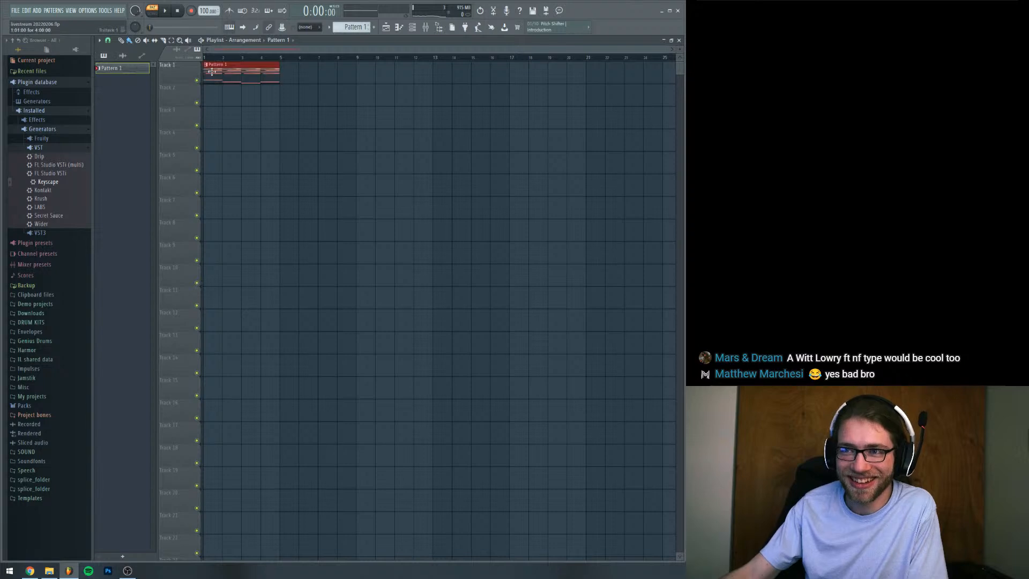
click(16, 11)
mouse_move(64, 81)
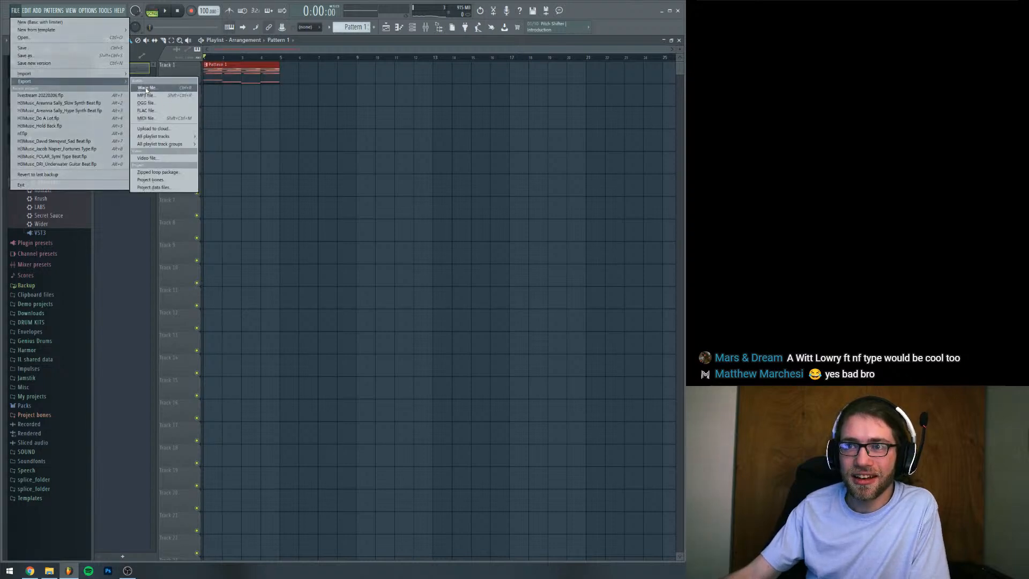
click(146, 89)
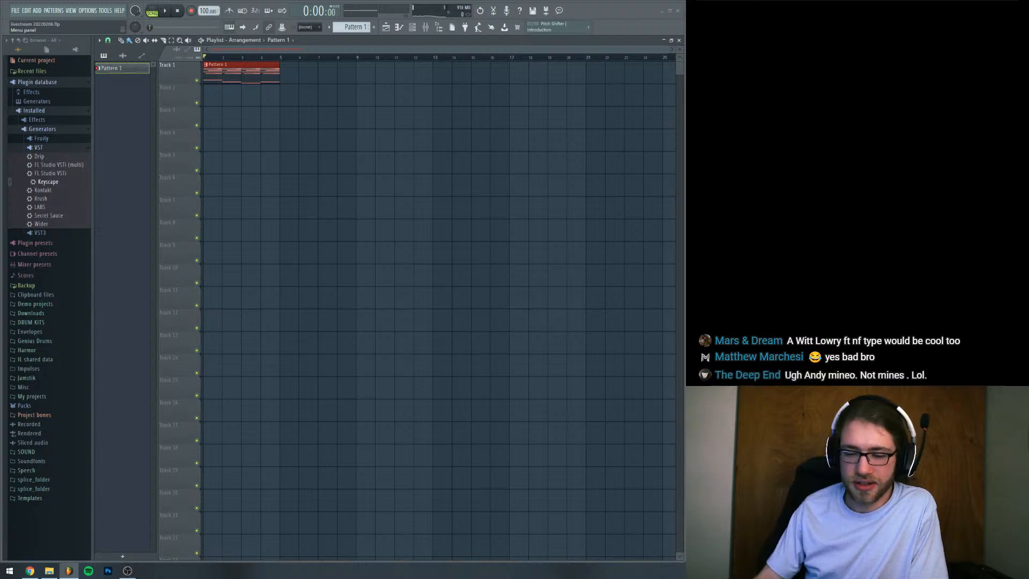
key(Return)
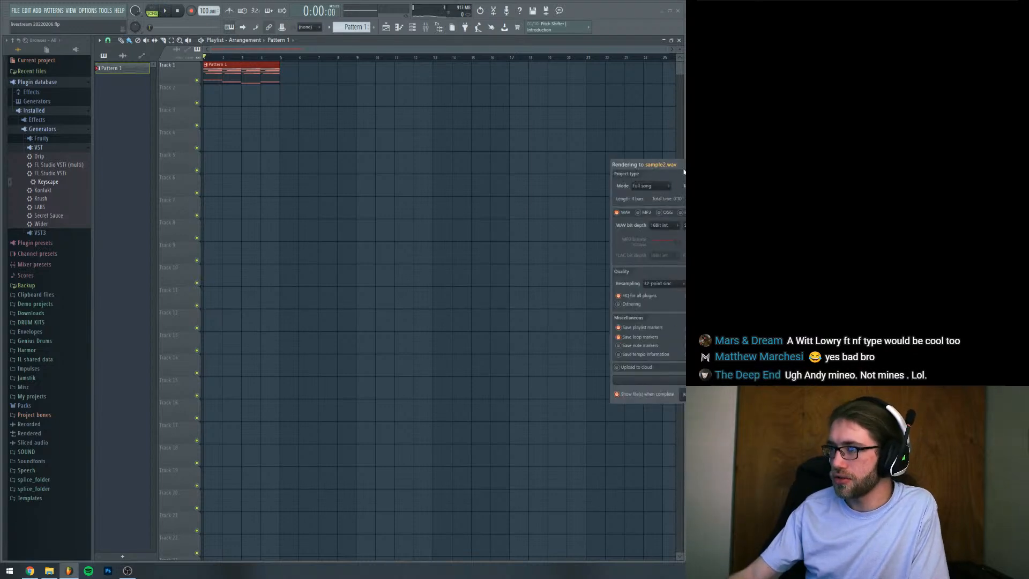
click(510, 428)
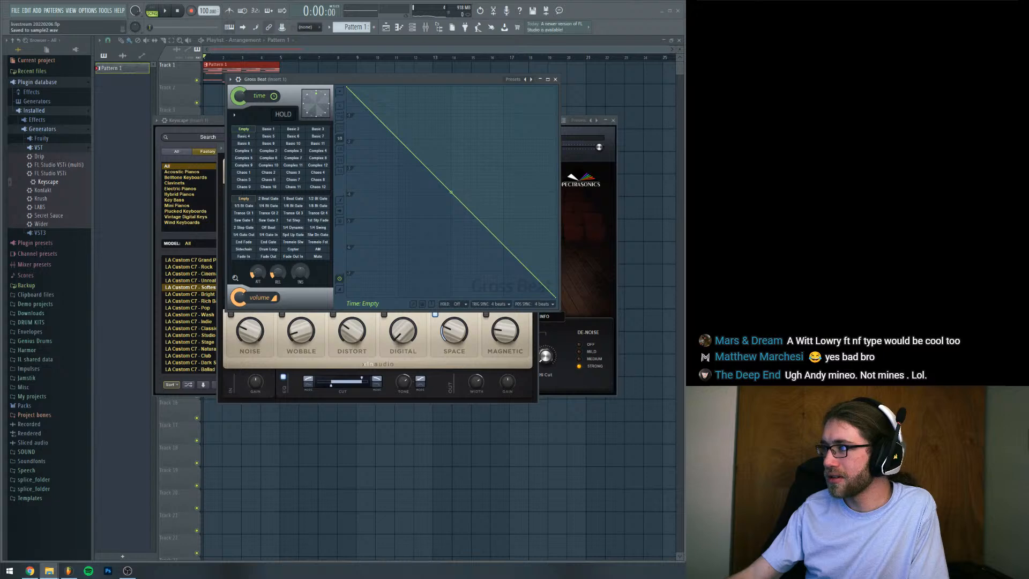
Try sample2 on playlist Track 2, extend the clip to bar 7, and delete it
drag(685, 107, 99, 102)
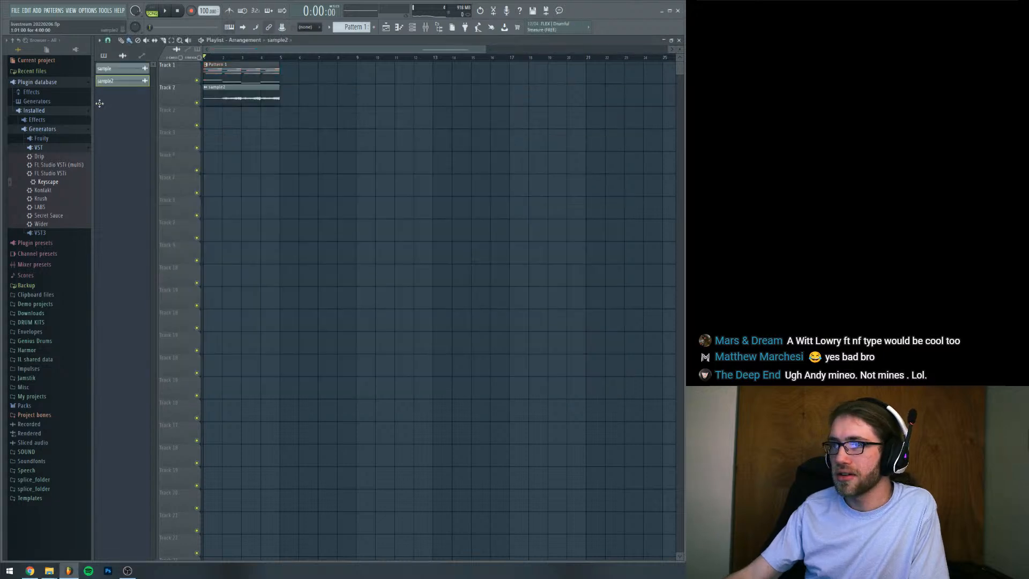
drag(275, 96, 317, 95)
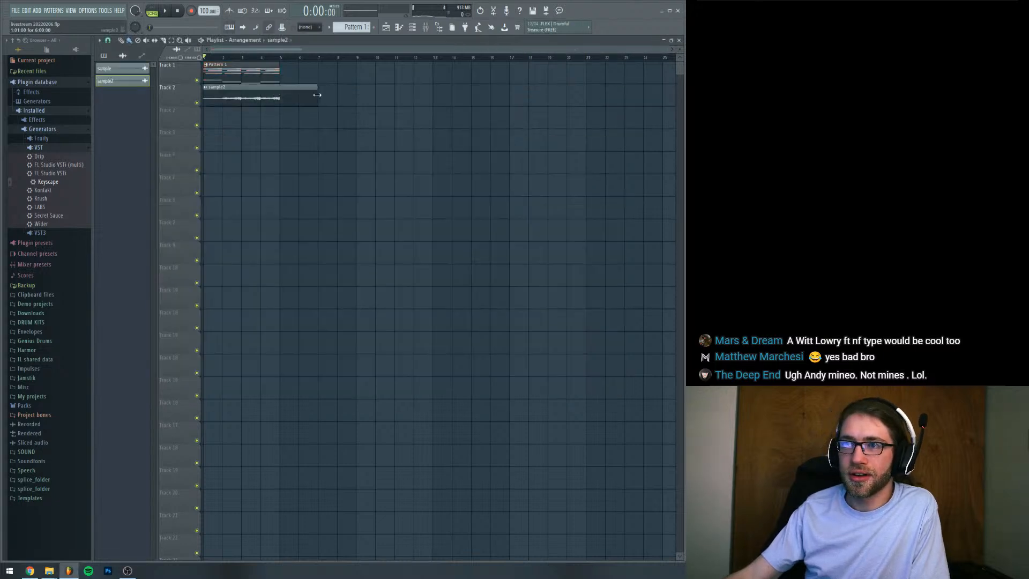
right_click(293, 97)
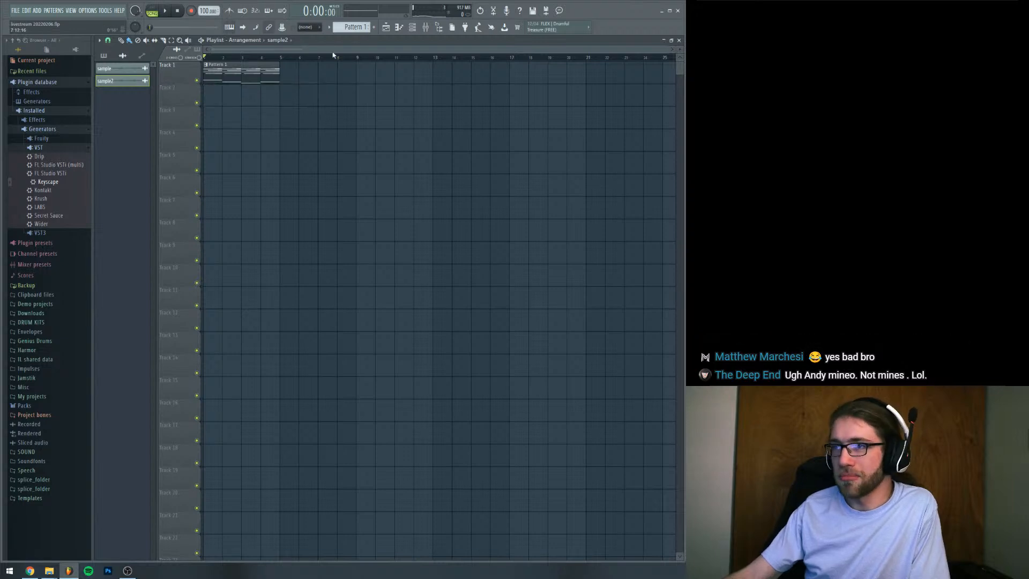
Examine the sample2 audio clip's waveform and settings from the channel rack
click(409, 28)
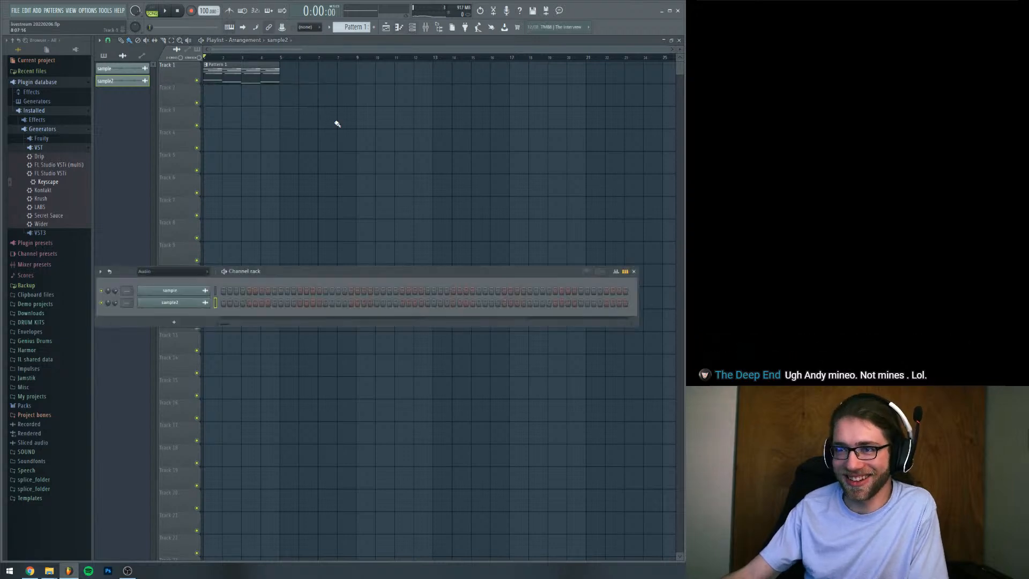
click(187, 306)
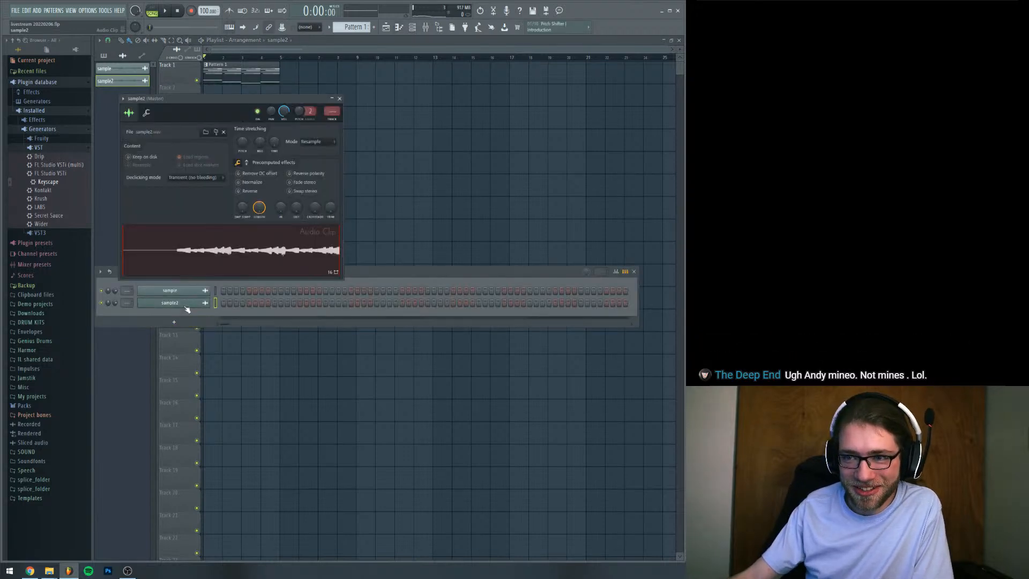
click(339, 99)
Lengthen the Pattern 1 clip on Track 1 to five bars, checking it with a short playback
drag(278, 72, 374, 73)
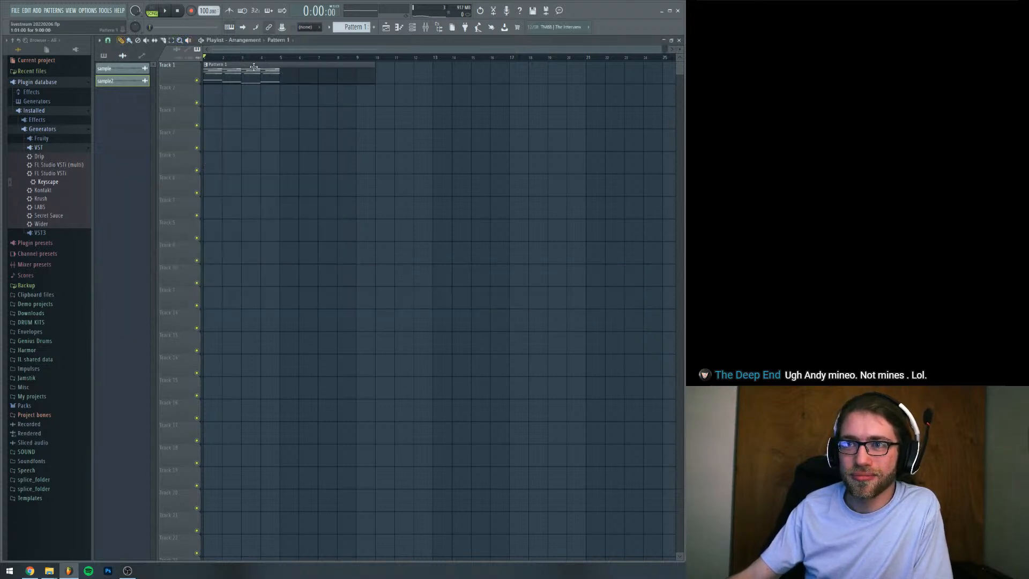
key(space)
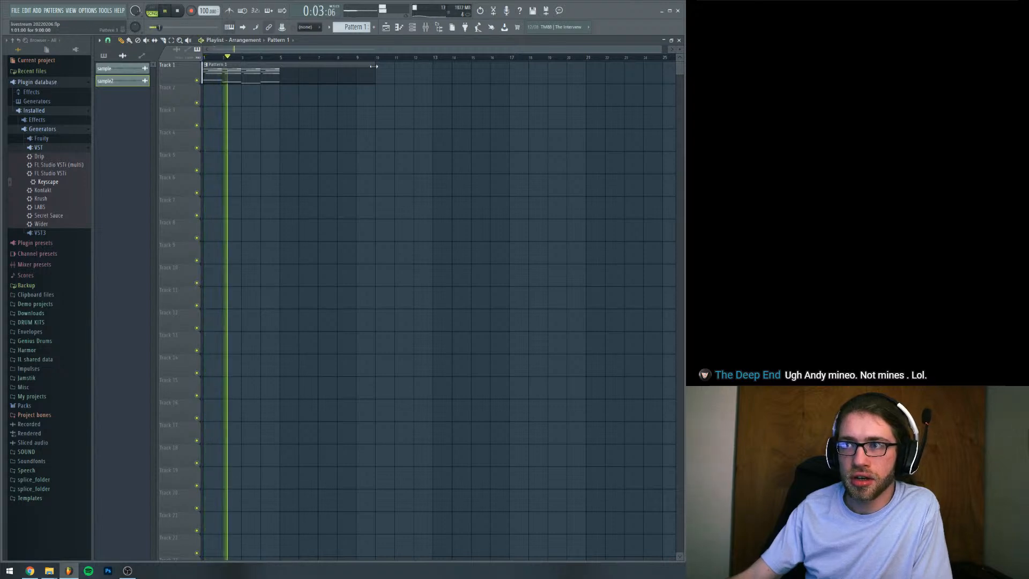
drag(373, 66, 298, 66)
key(space)
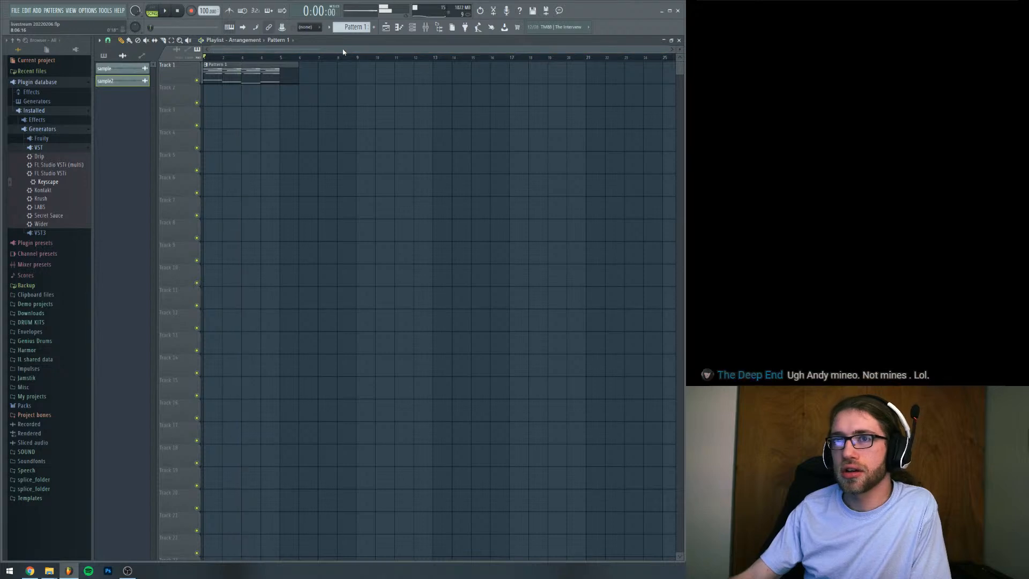
Render the full five-bar song to a WAV file named sample3
click(15, 10)
mouse_move(106, 82)
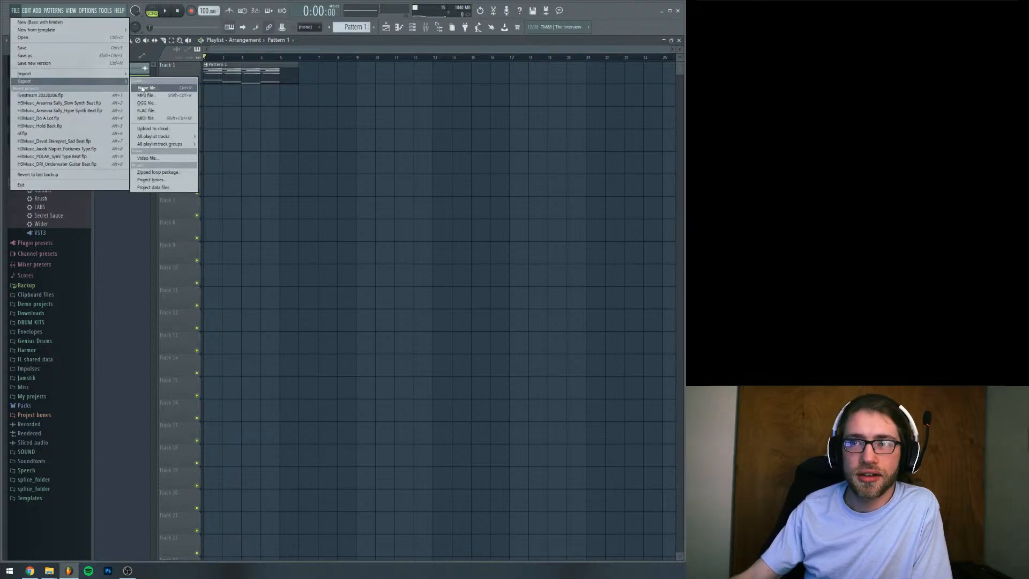
click(142, 88)
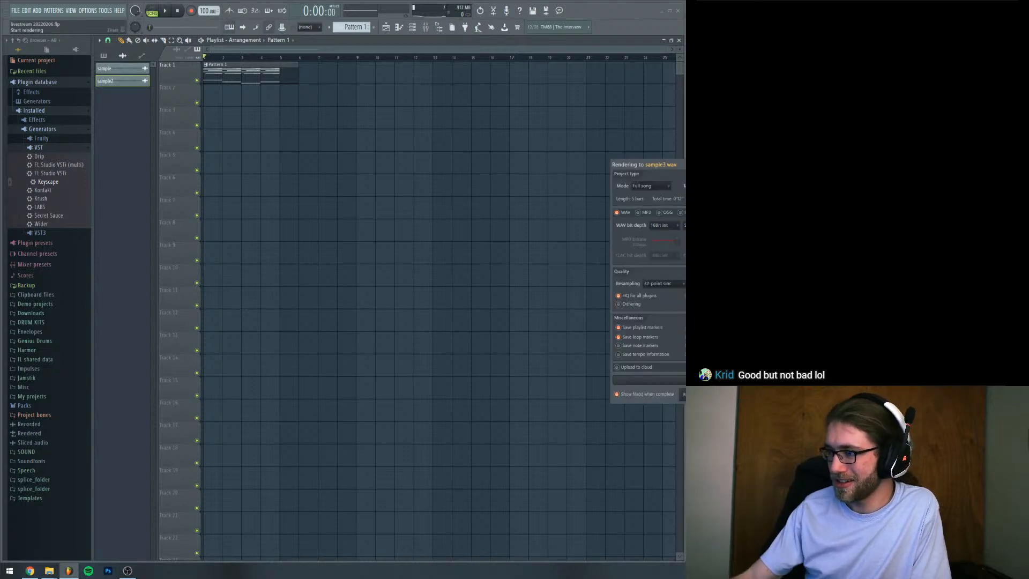
key(Return)
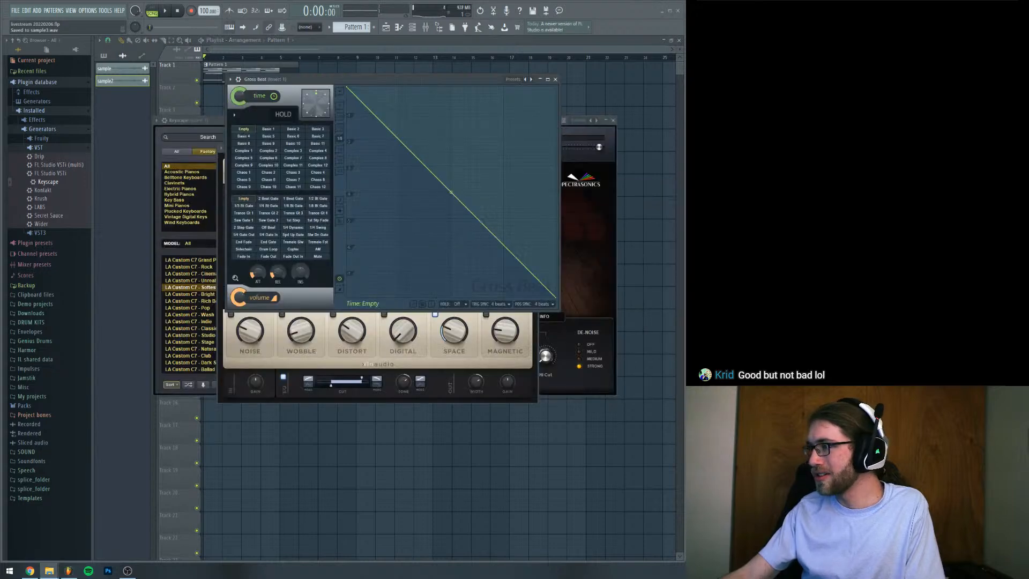
Place sample3 on Track 2, trim off its first bar, move the remaining four bars to the start and mute Track 1
drag(685, 102, 207, 109)
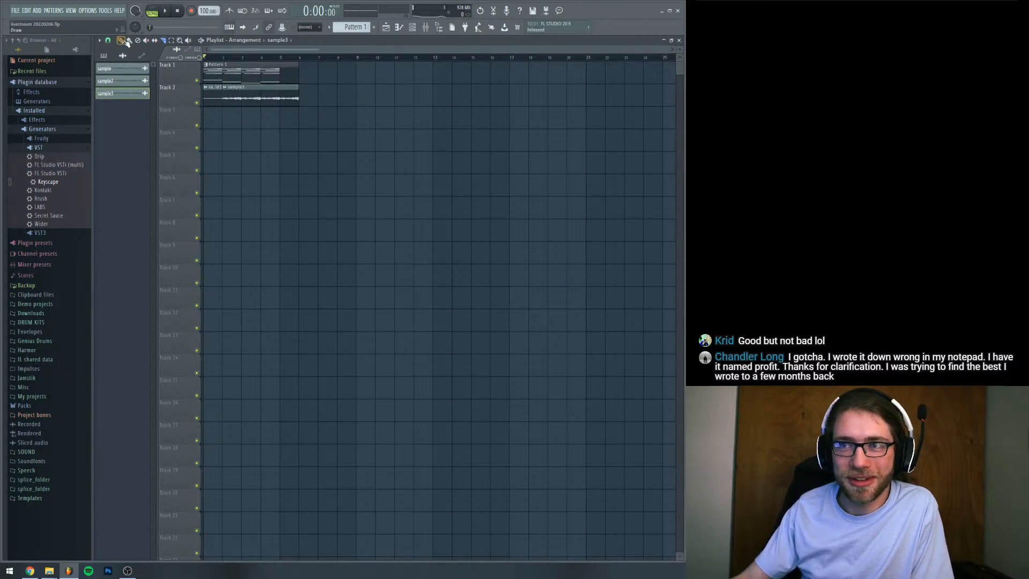
drag(203, 99, 222, 99)
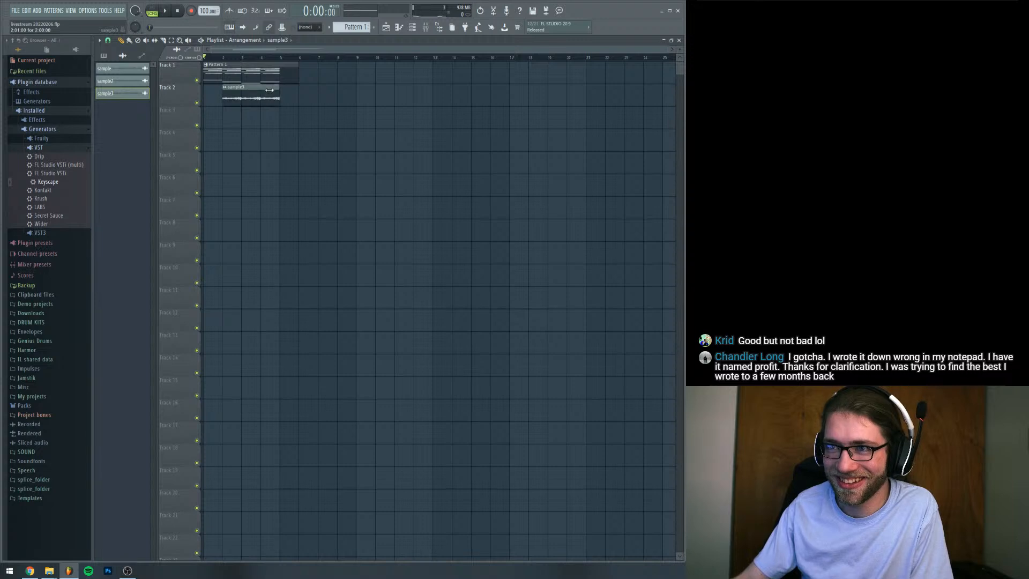
drag(286, 93, 266, 93)
click(197, 80)
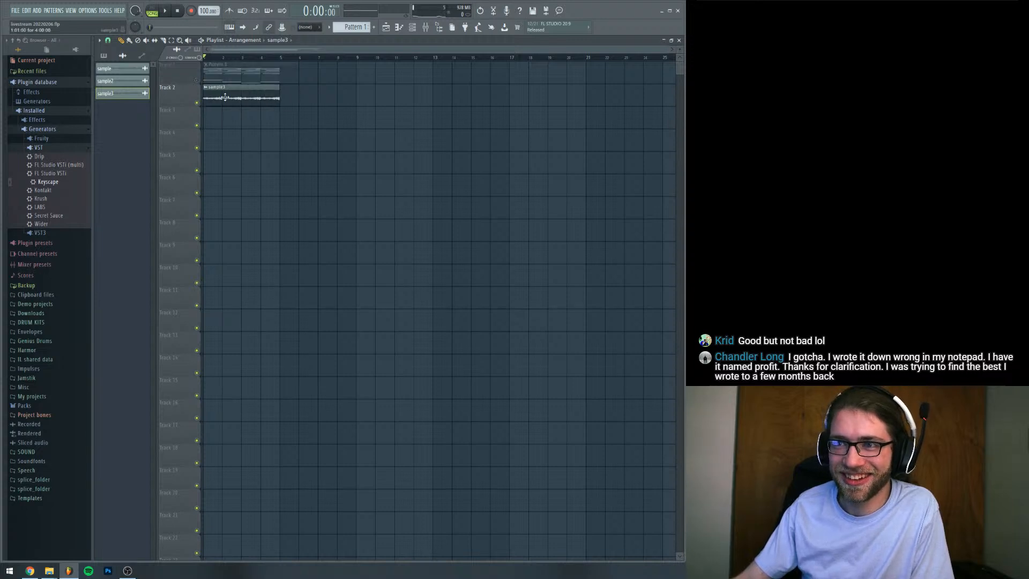
Route the sample3 clip to mixer Insert 1 and open its RC-20 Retro Color effect with the song playing
key(space)
double_click(225, 97)
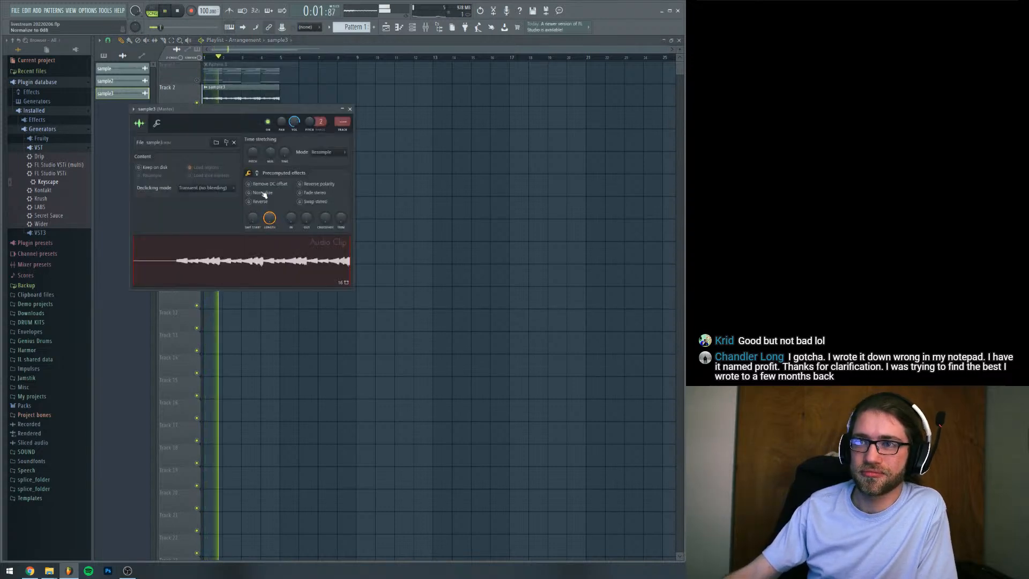
click(425, 27)
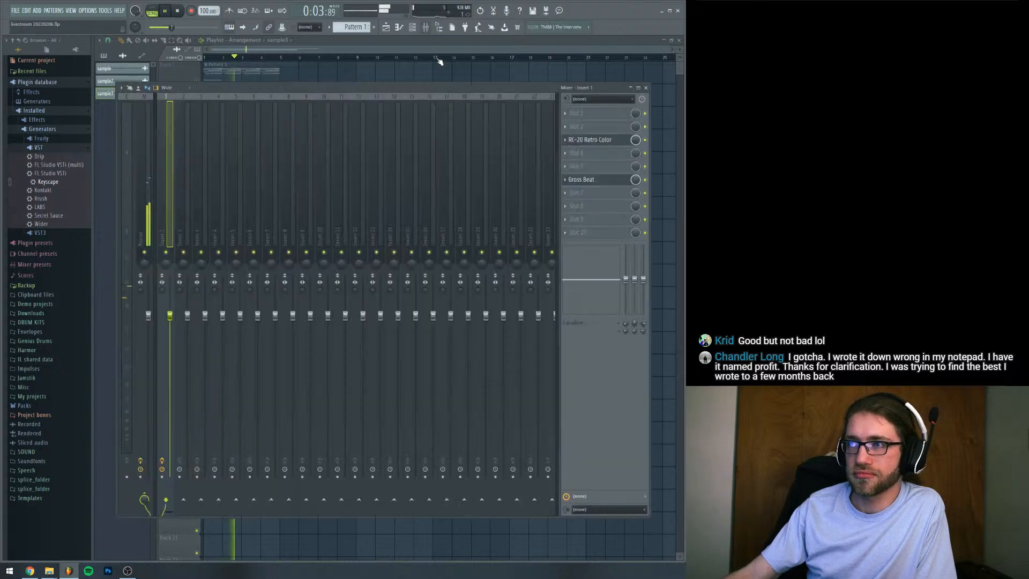
key(space)
drag(477, 90, 476, 99)
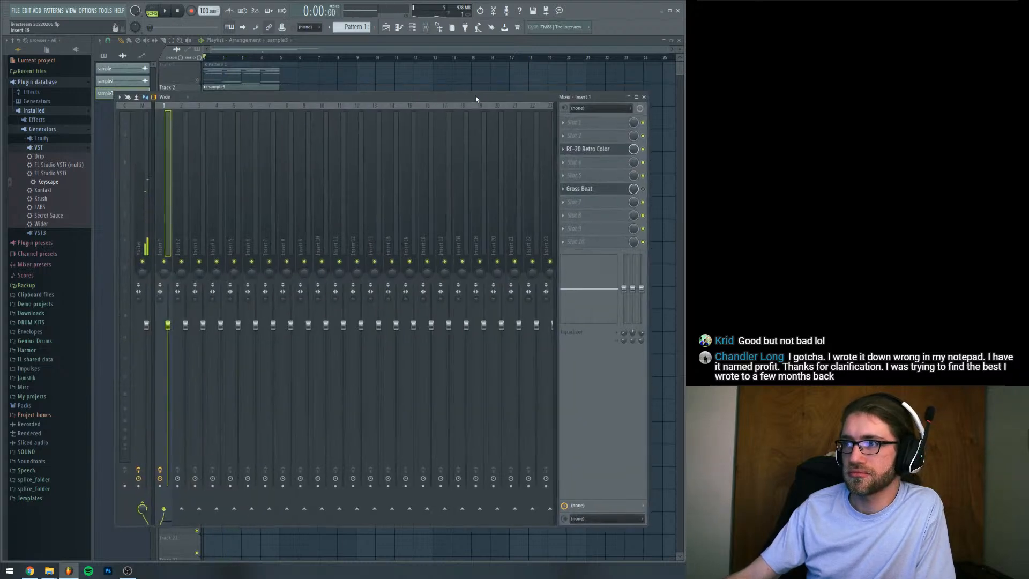
key(space)
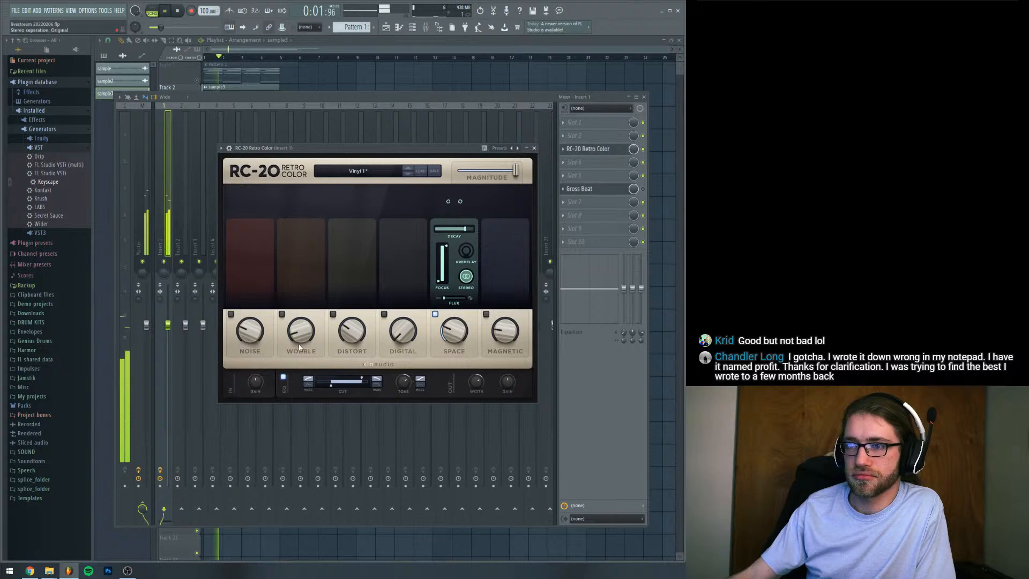
Enable RC-20's Wobble at 4%, switch its stereo mode, and set the EQ low cut to about 118 Hz
drag(297, 335, 297, 328)
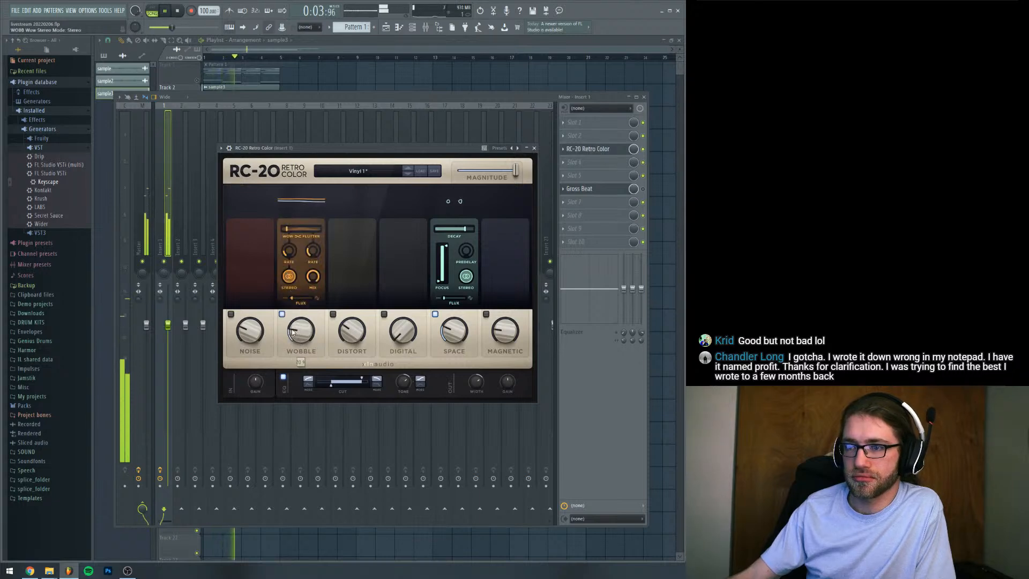
click(288, 275)
drag(307, 287, 296, 333)
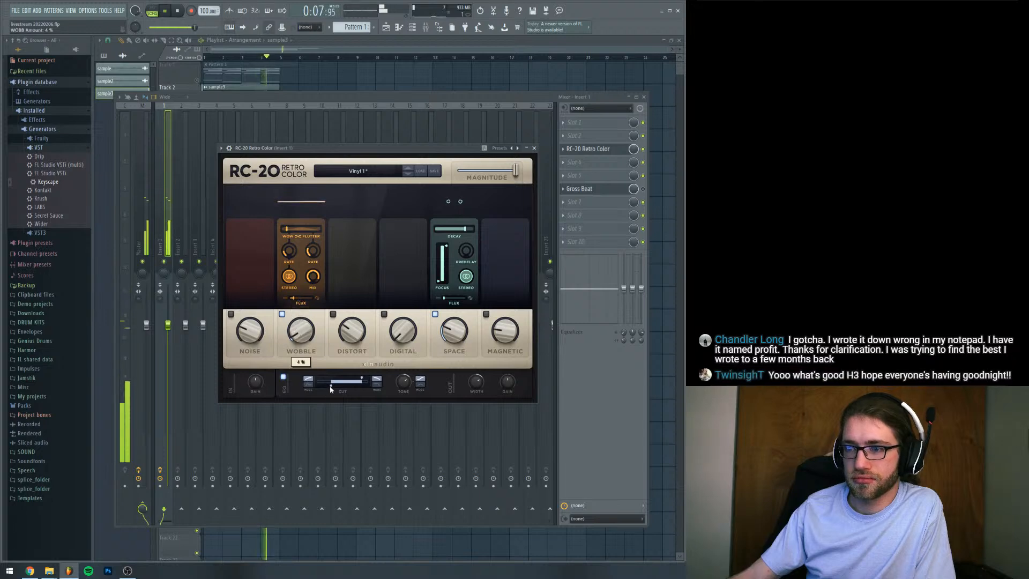
mouse_move(330, 386)
mouse_down()
mouse_move(341, 386)
mouse_move(330, 386)
mouse_up()
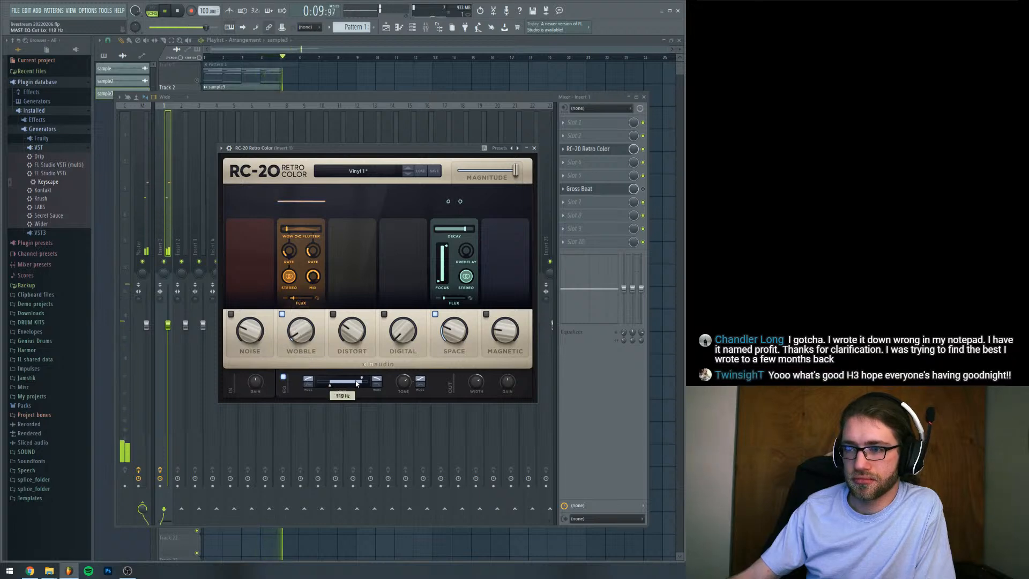
Fine-tune RC-20's Space amount and enable the Magnetic module with its wear/flutter balance fully on flutter
drag(454, 333, 453, 329)
click(486, 314)
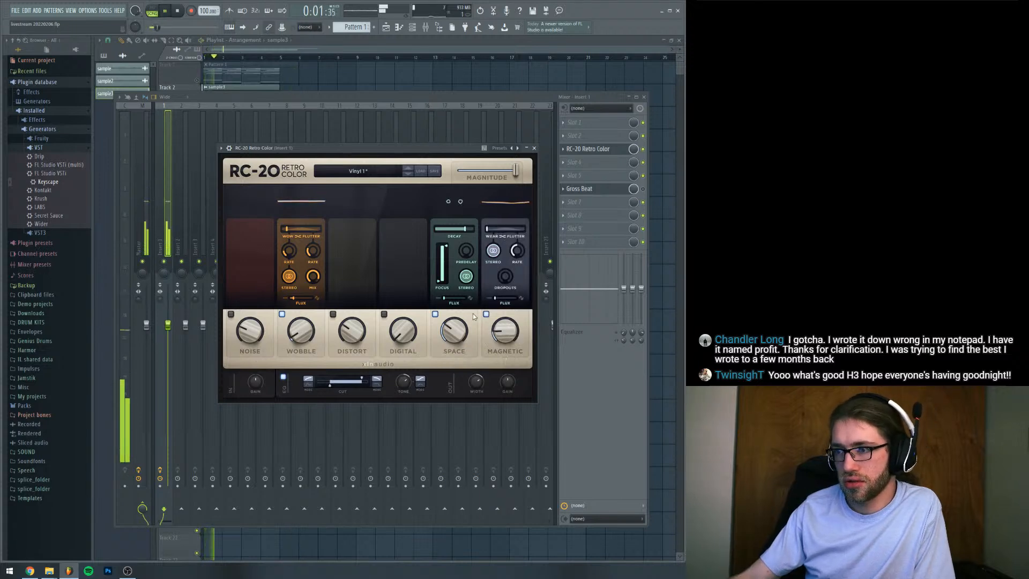
drag(503, 230, 531, 231)
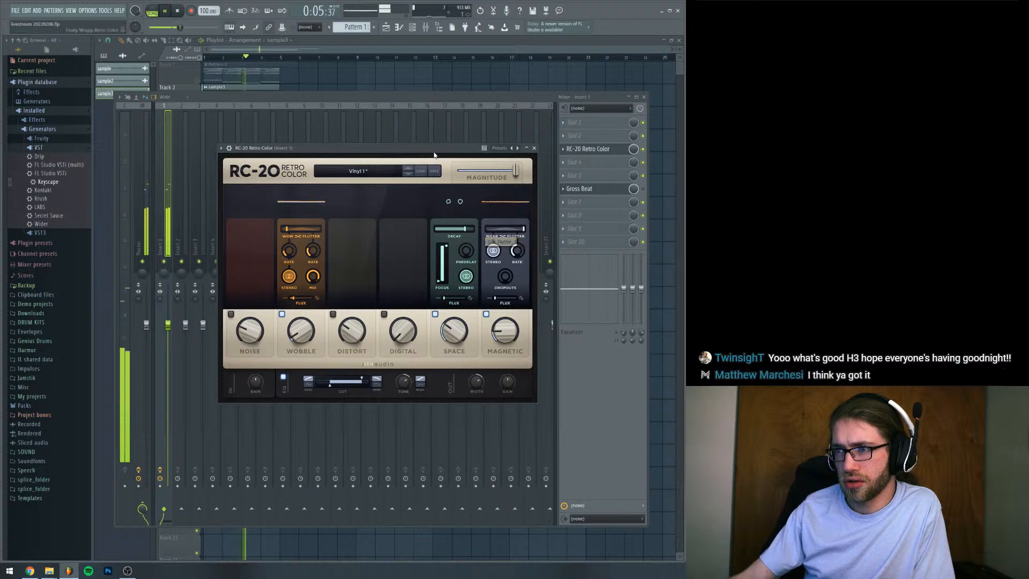
key(space)
drag(434, 151, 502, 179)
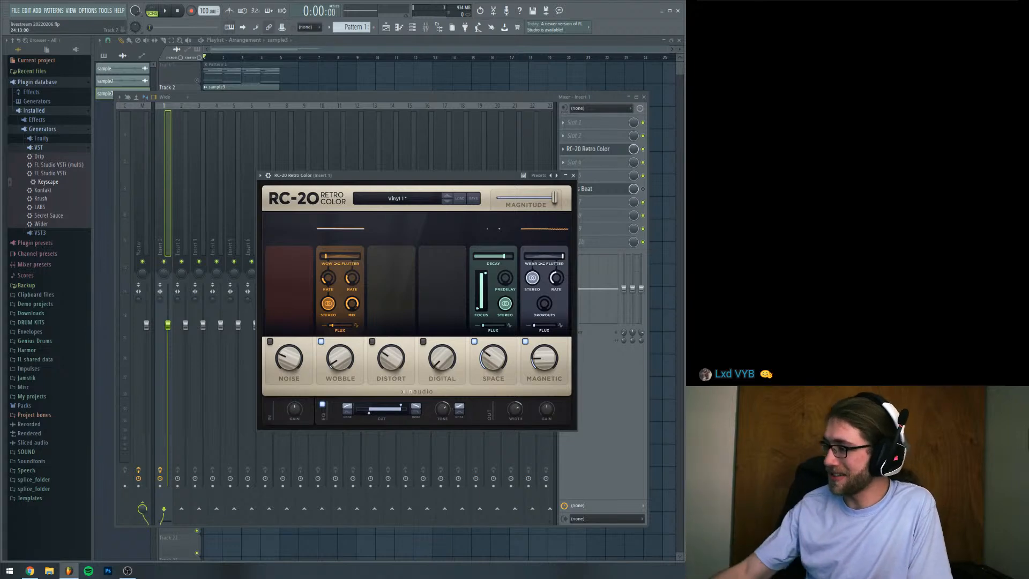
drag(476, 180, 492, 172)
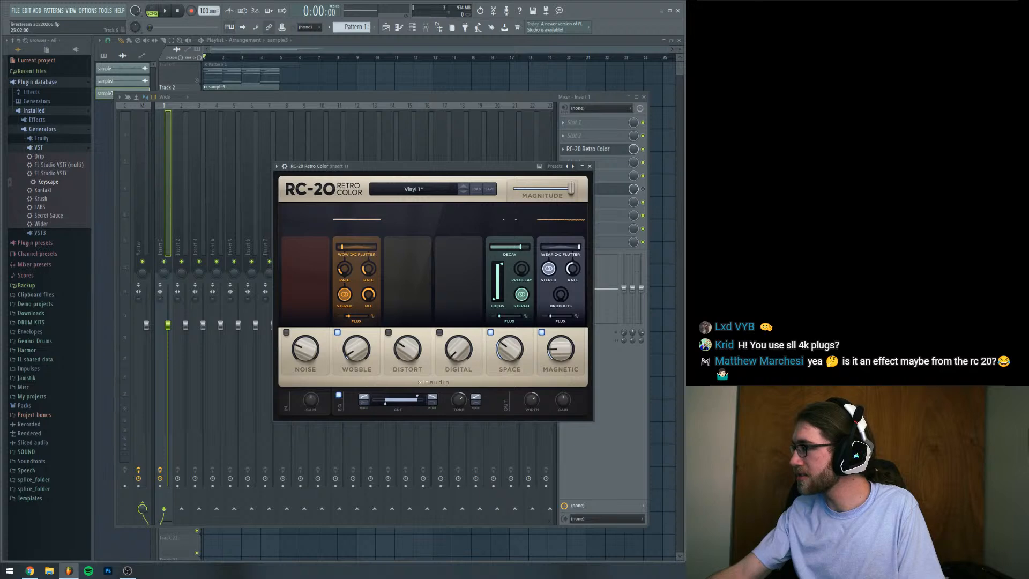
drag(481, 166, 391, 156)
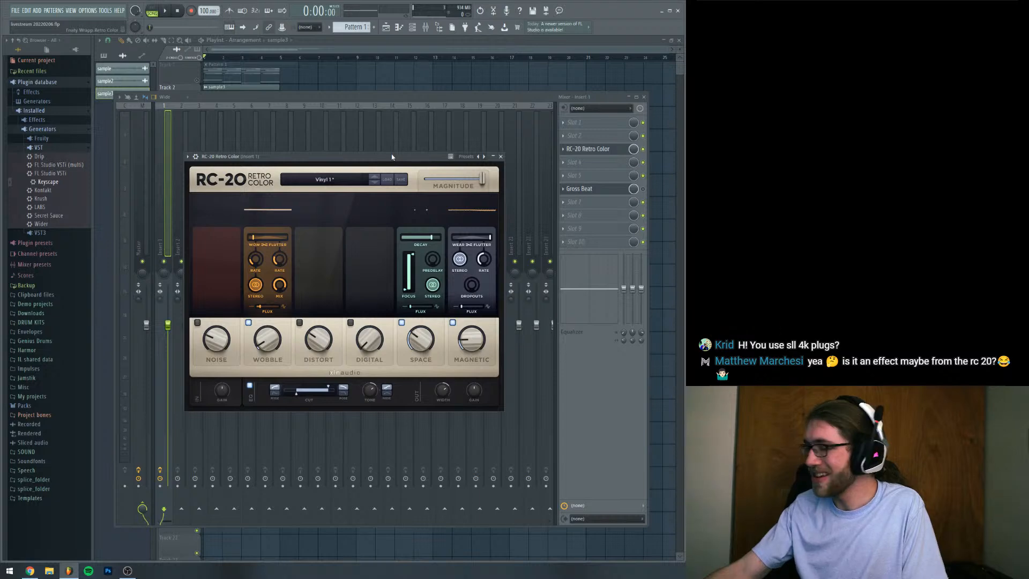
drag(391, 156, 418, 162)
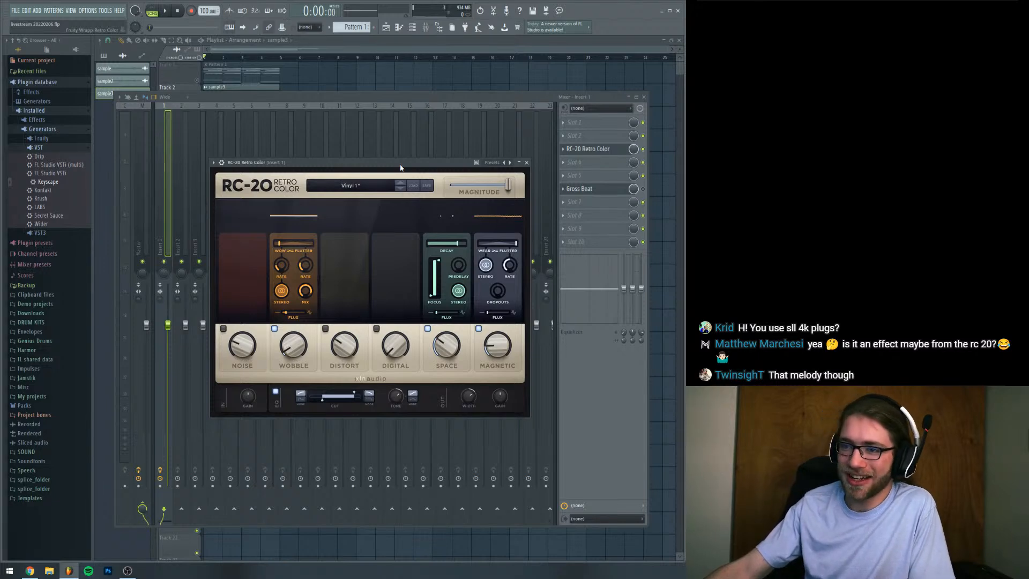
drag(400, 168, 402, 172)
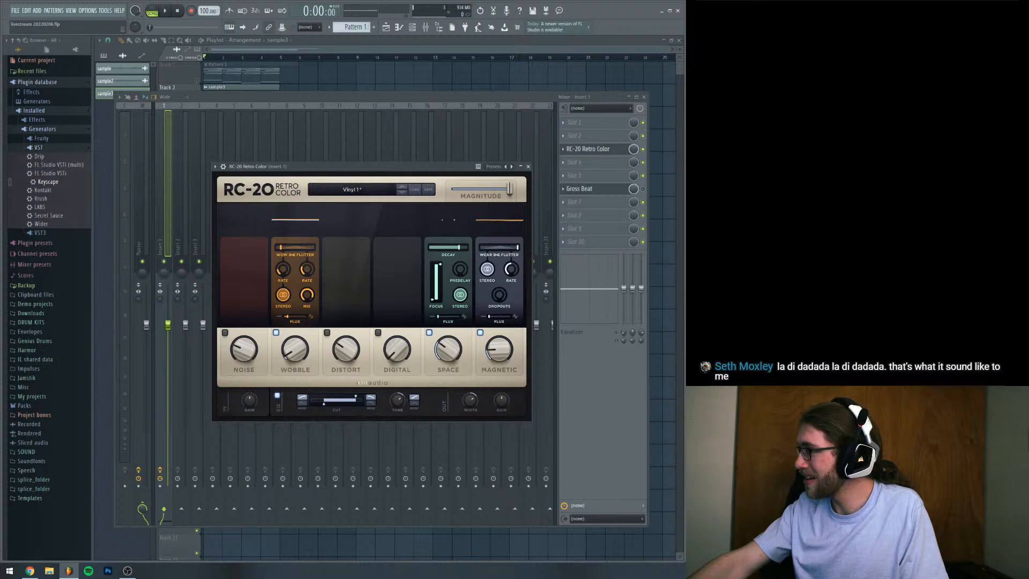
Return to the playlist and play back the processed sample3 clip from the start
click(248, 77)
click(247, 89)
key(space)
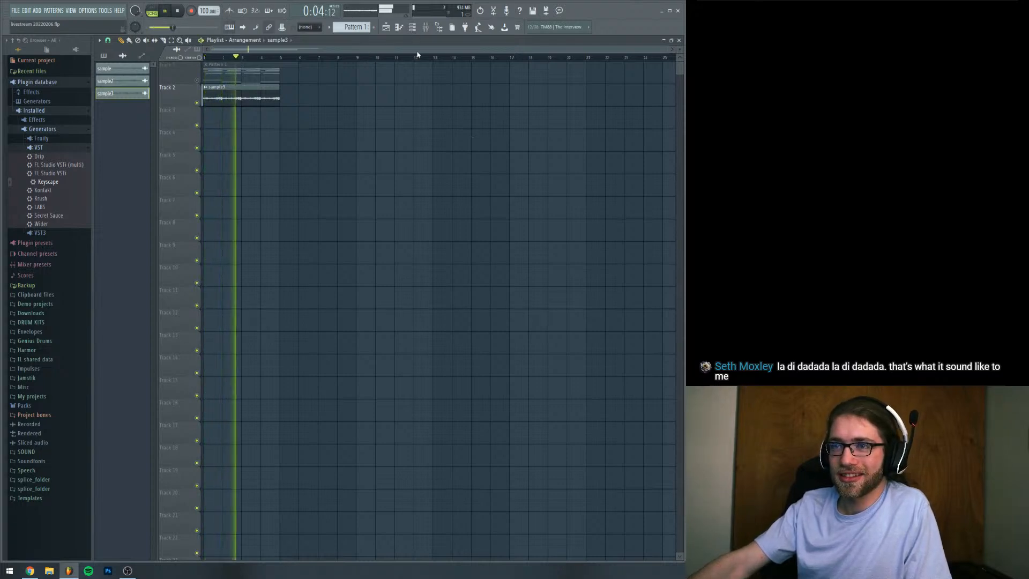
key(space)
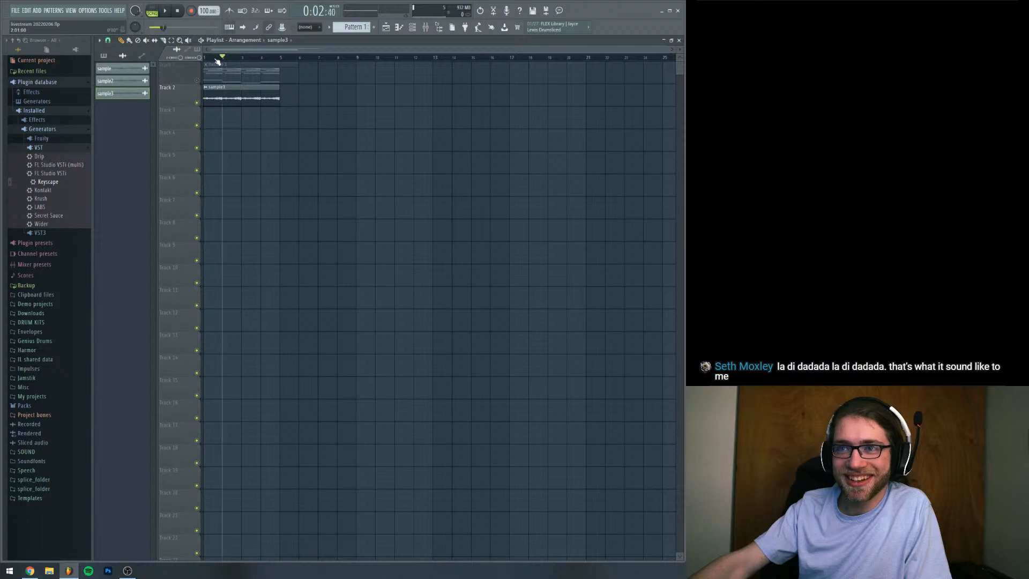
Switch to Pattern 2 and place it at bar 1 of Track 3 with the song playing
click(671, 49)
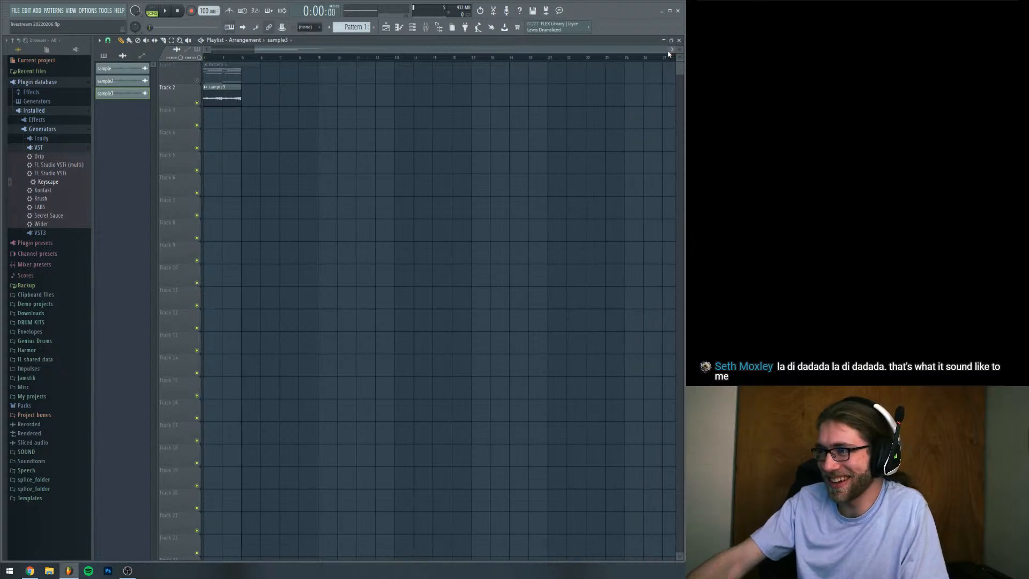
key(space)
drag(669, 50, 455, 69)
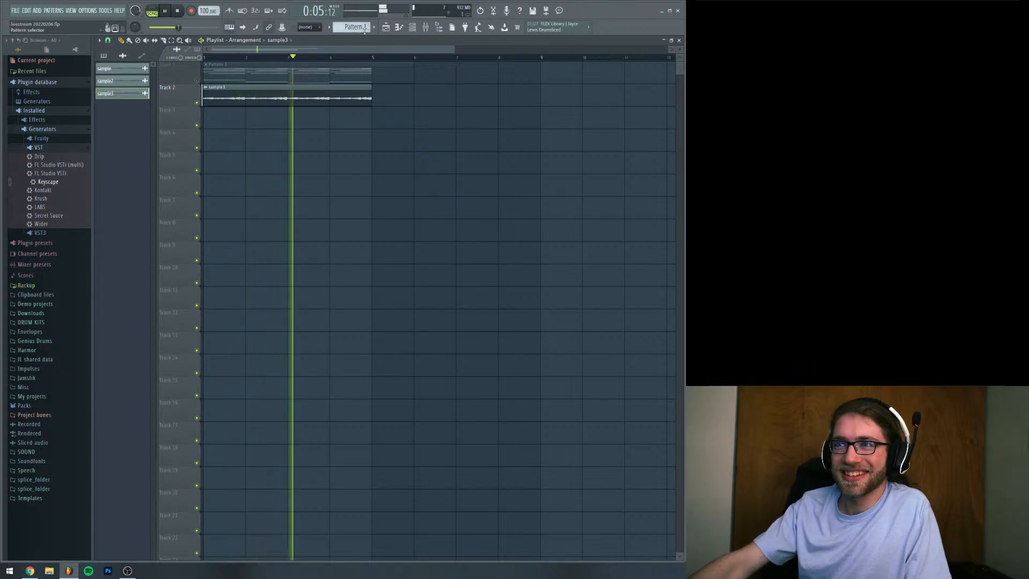
drag(354, 27, 354, 22)
click(210, 114)
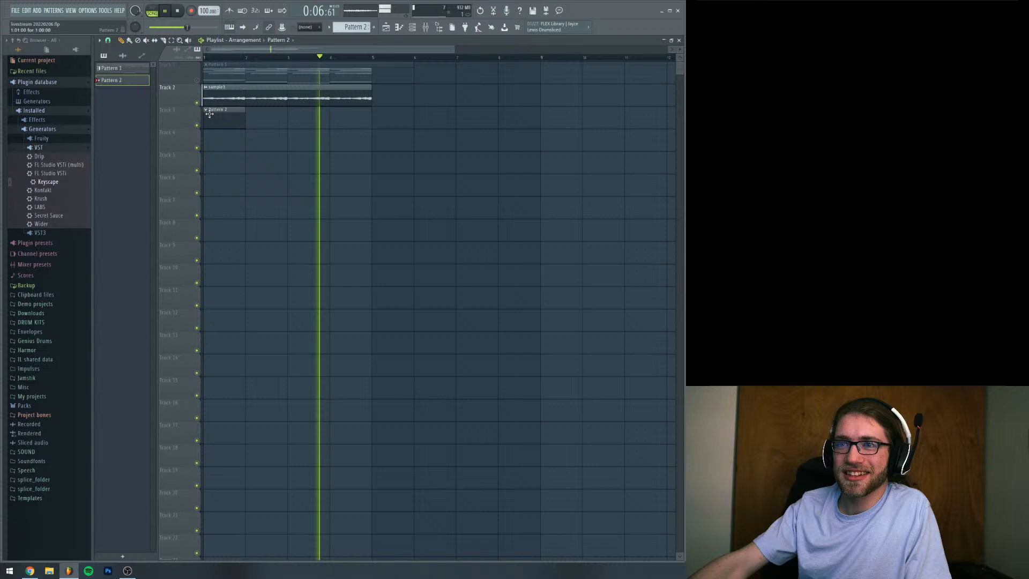
Open the sample3 clip's settings, stop playback and set its time-stretching mode to Stretch
double_click(301, 106)
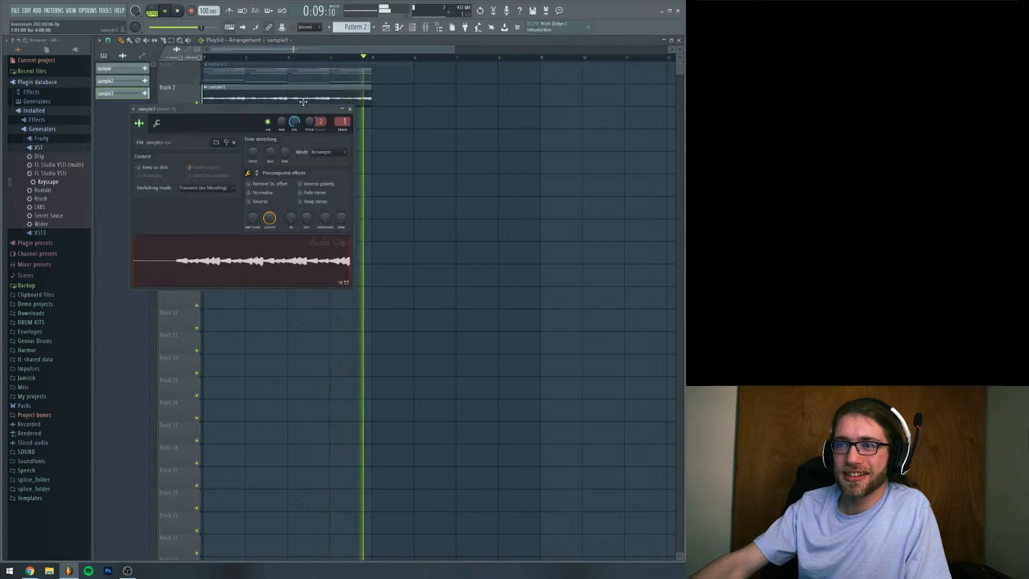
key(space)
click(327, 152)
click(324, 176)
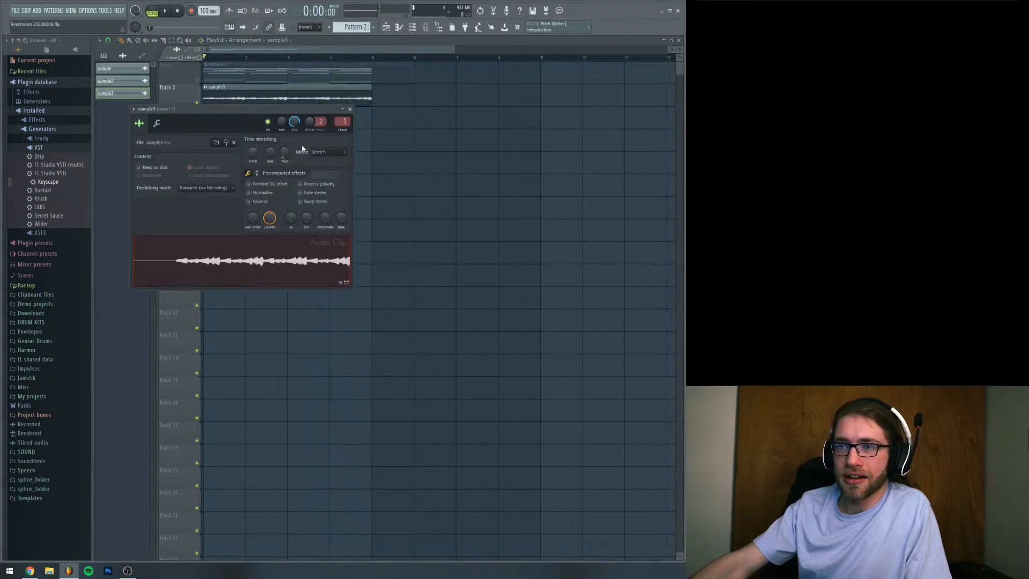
Examine the Keyscape chord and bass notes of Pattern 1 in the piano roll
double_click(335, 82)
drag(327, 131, 89, 160)
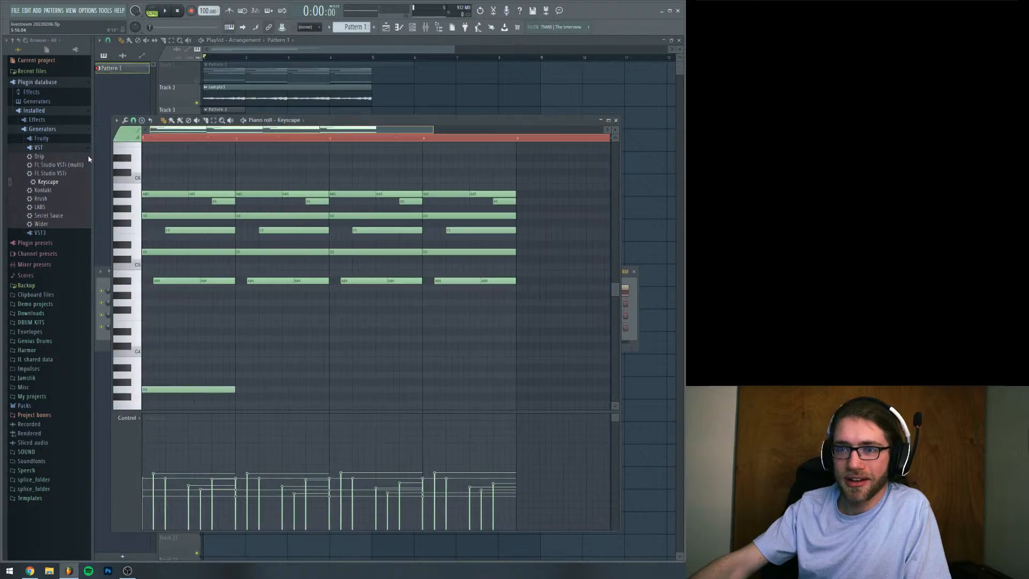
scroll(224, 245, down, 1)
scroll(224, 245, down, 3)
scroll(223, 241, up, 3)
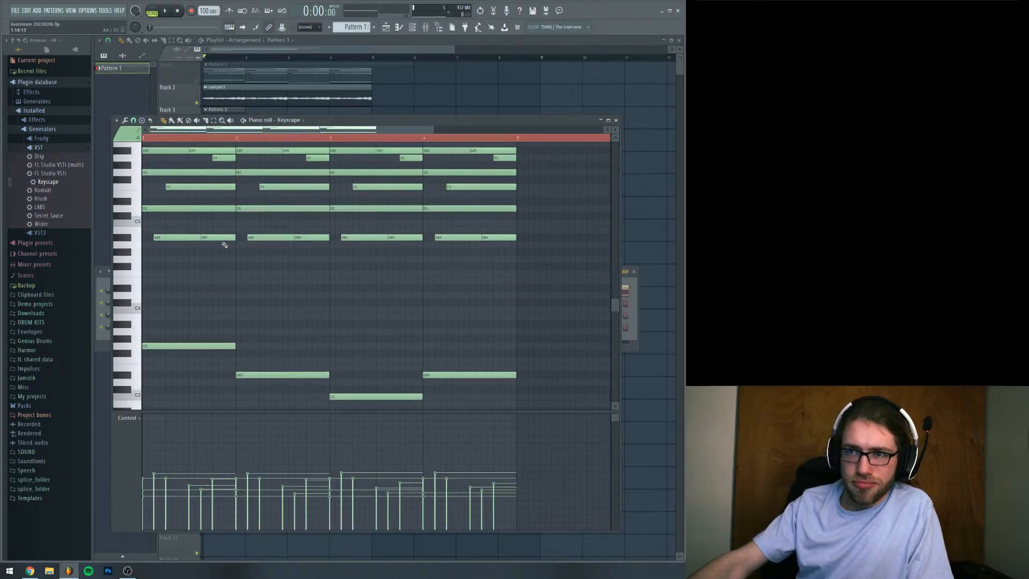
scroll(223, 241, up, 2)
click(397, 49)
Lower the channel pitch of the sample3 audio clip and start playback to hear it
double_click(268, 100)
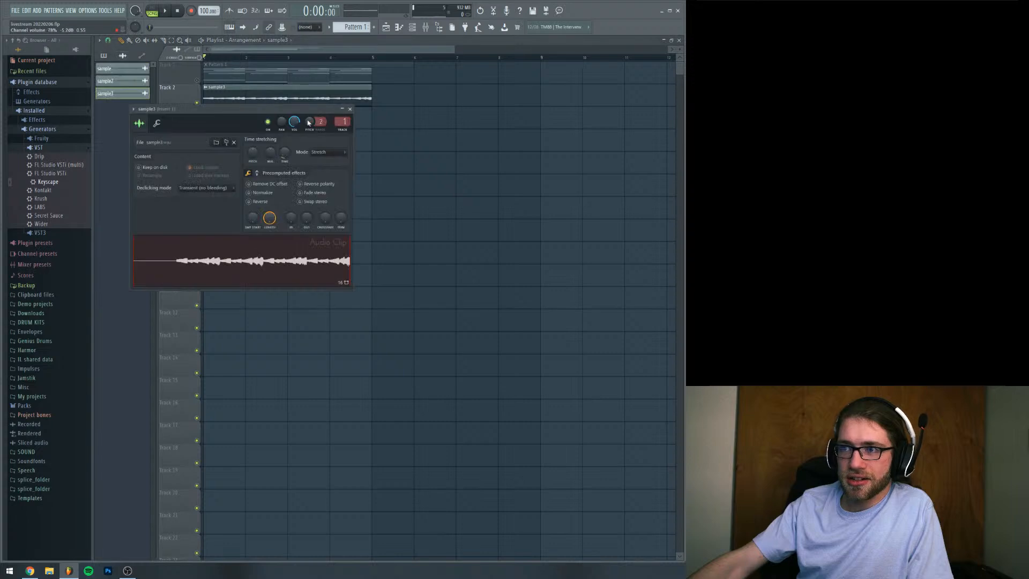
scroll(310, 122, down, 5)
drag(303, 112, 349, 181)
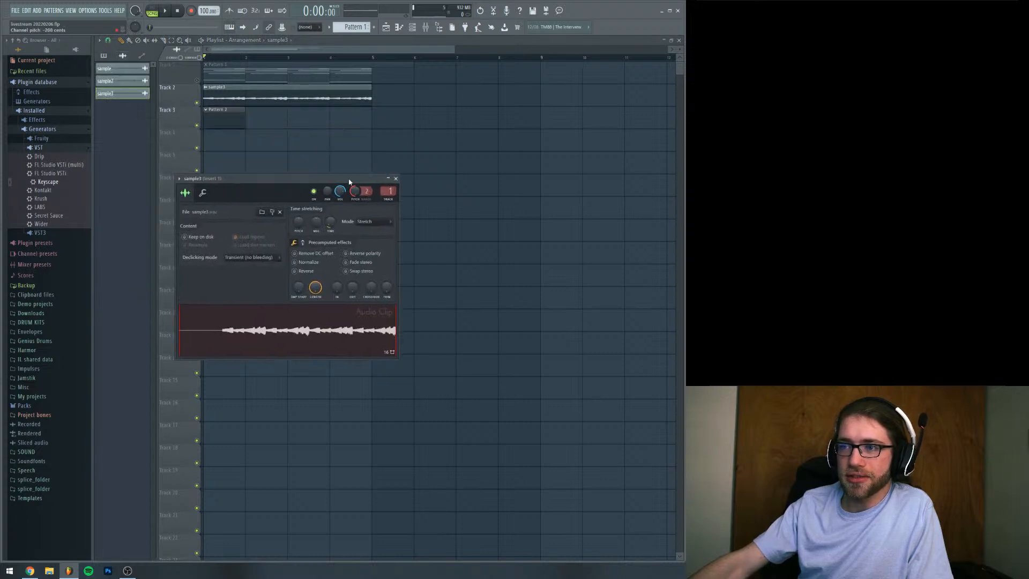
key(space)
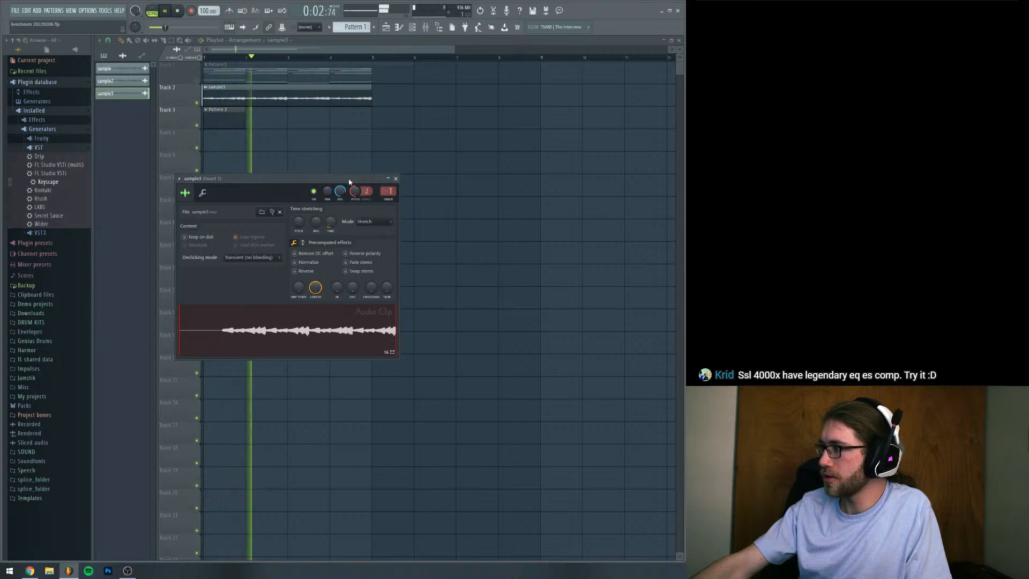
Open the channel rack, set its channel filter to All and stop playback
drag(349, 178, 395, 181)
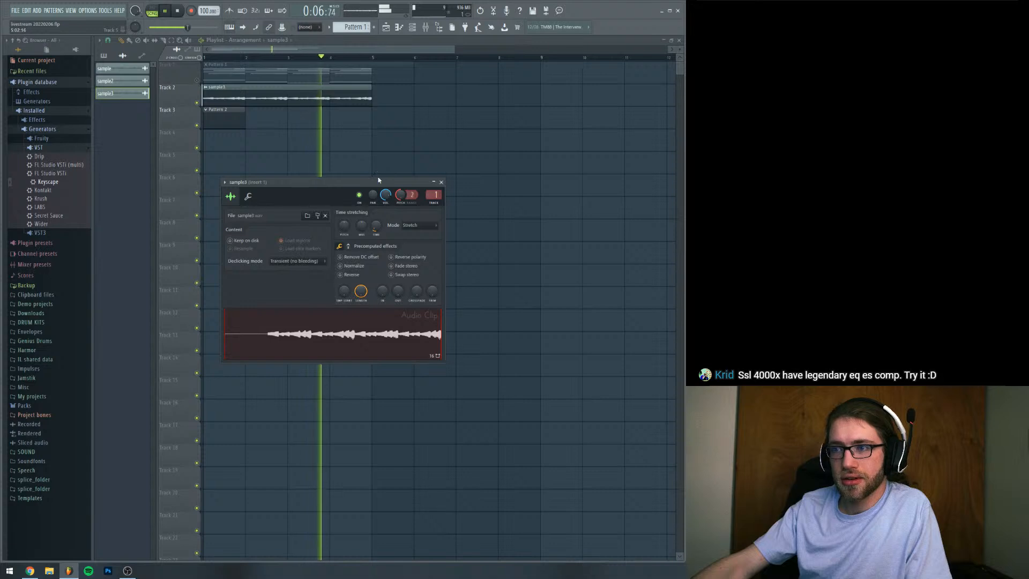
click(417, 34)
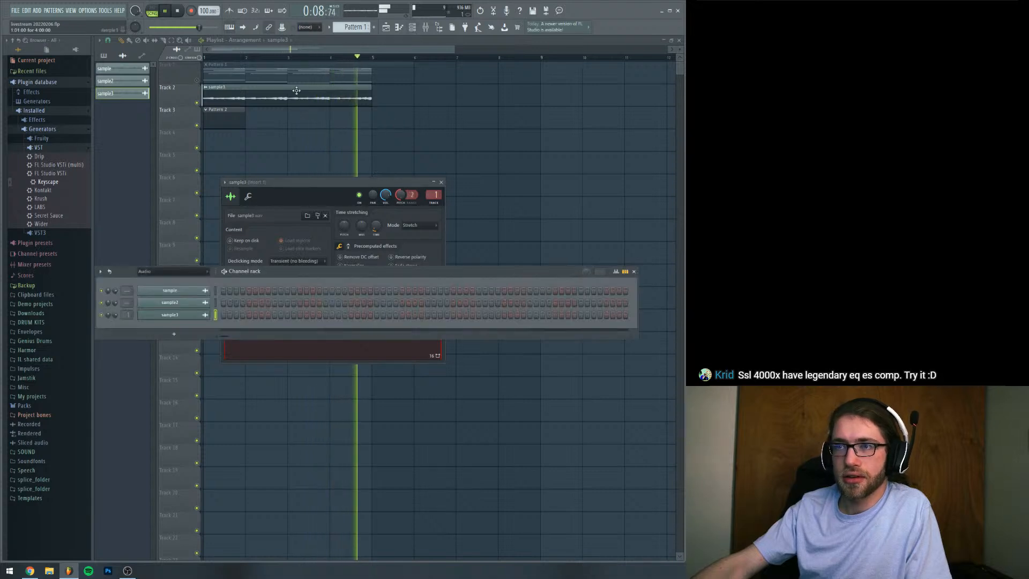
click(188, 271)
click(188, 279)
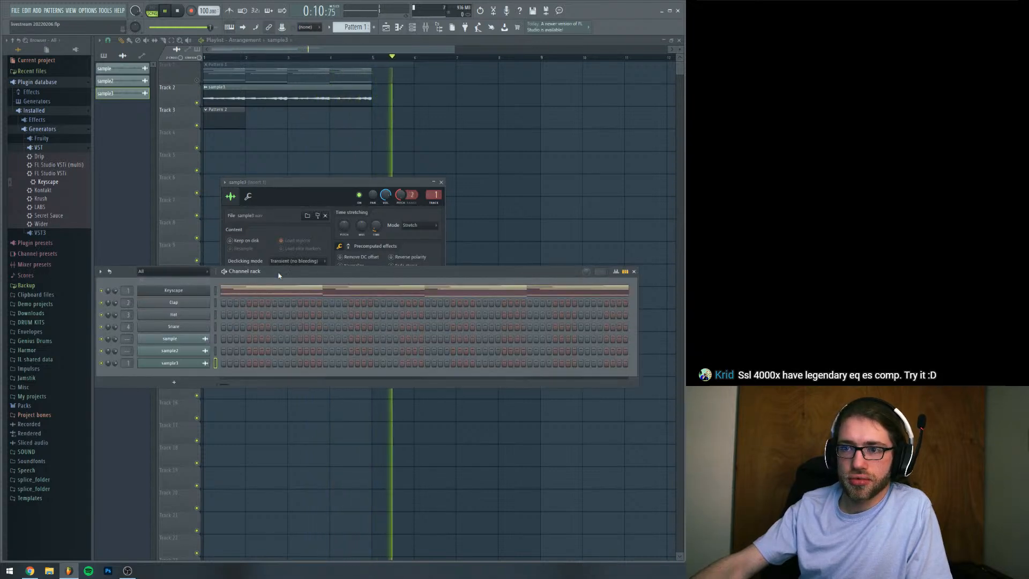
key(space)
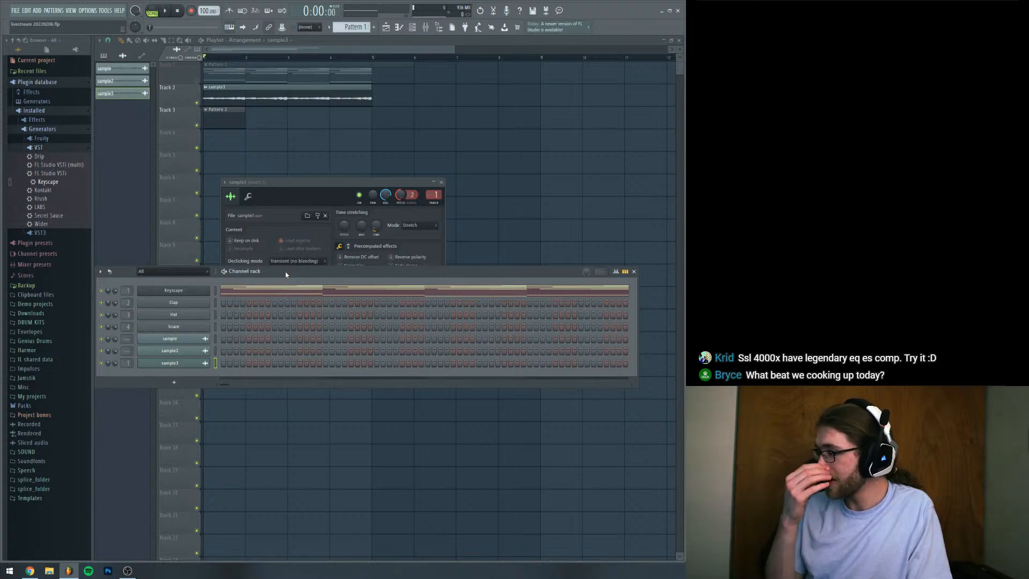
drag(285, 275, 287, 320)
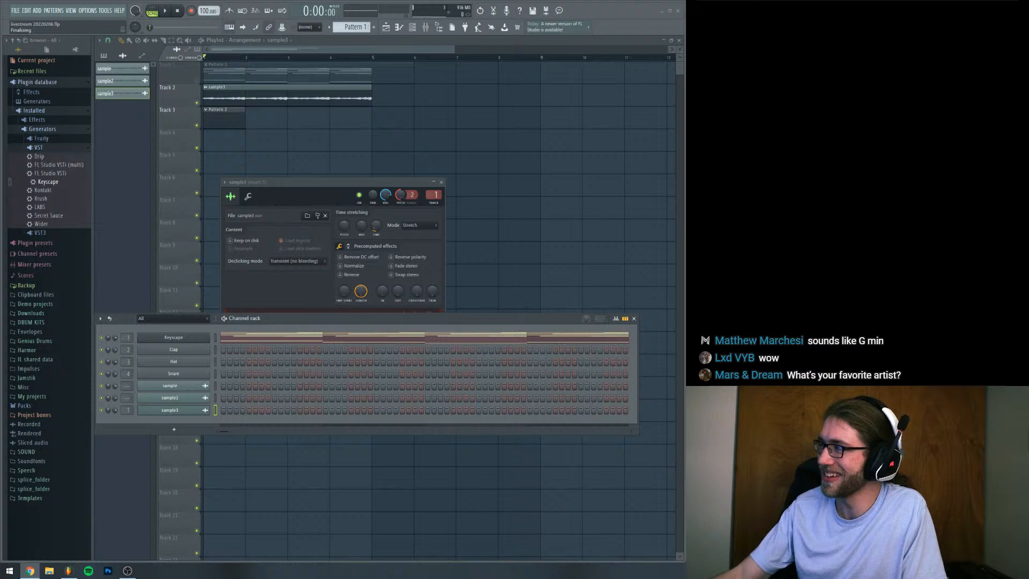
drag(331, 182, 353, 127)
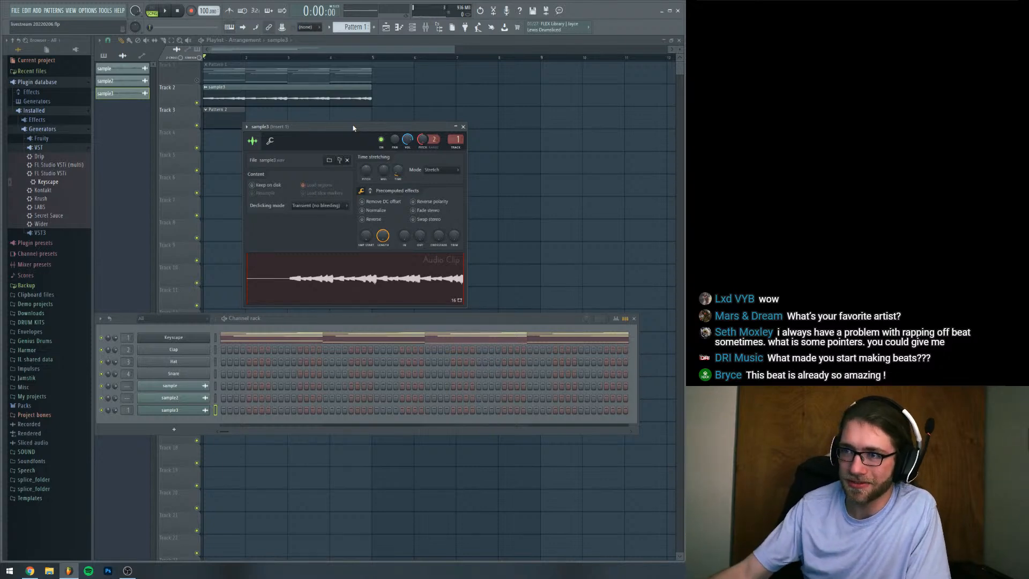
drag(353, 127, 510, 111)
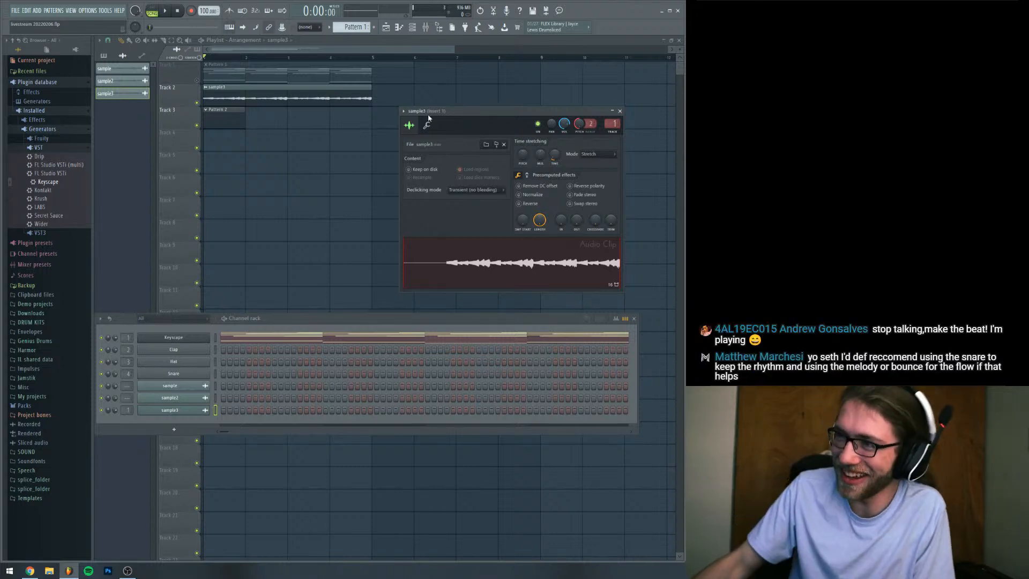
drag(428, 116, 129, 141)
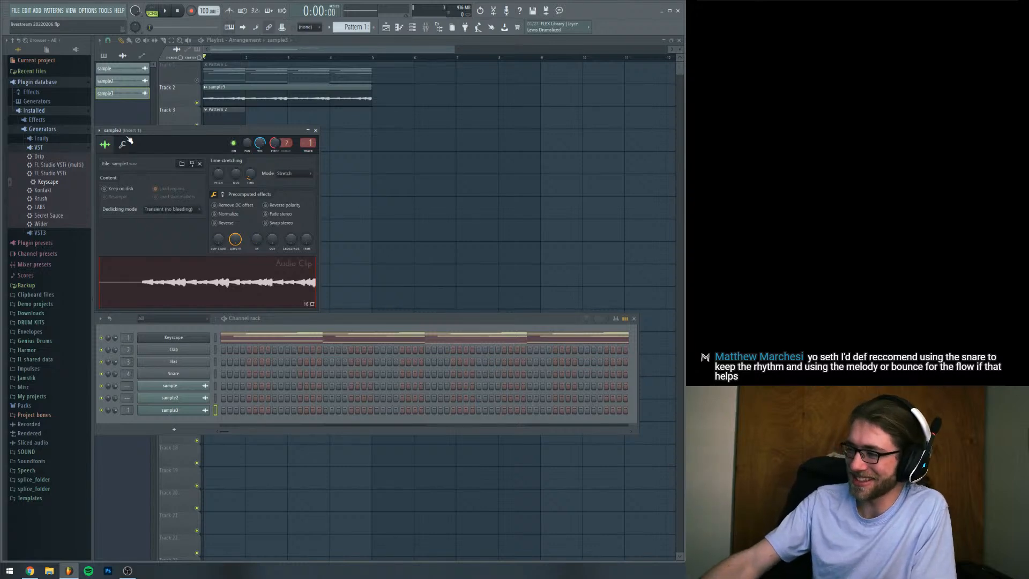
drag(208, 132, 523, 136)
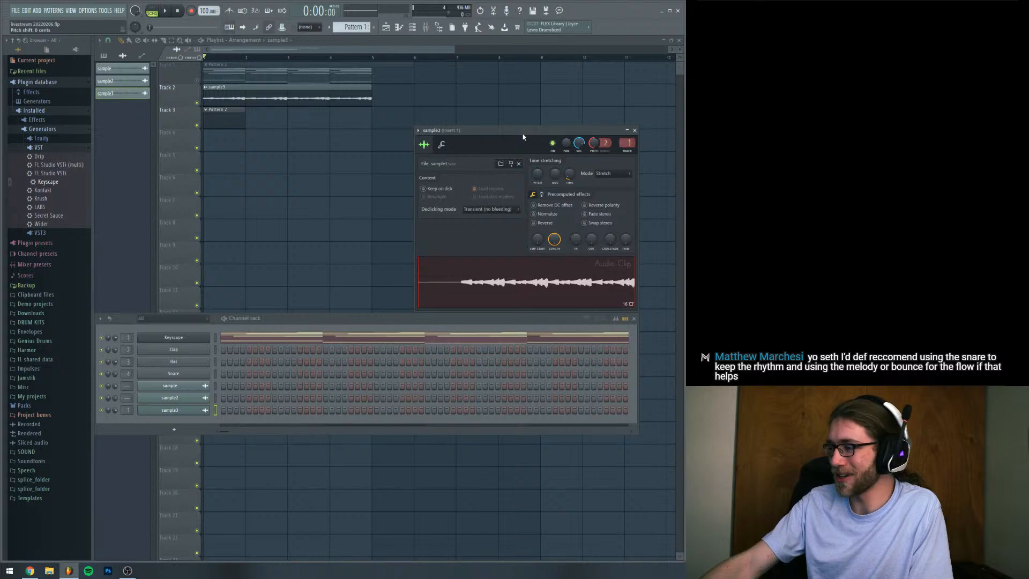
Load BASS - JADED from the Scorpion drum kit's BASS folder onto the Clap channel, stopping playback before loading it
click(377, 320)
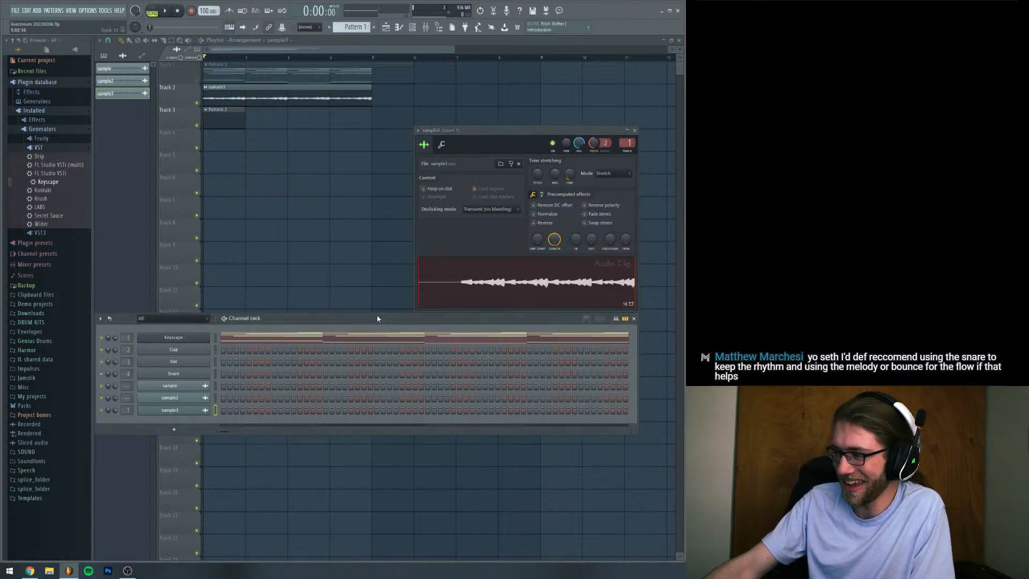
key(space)
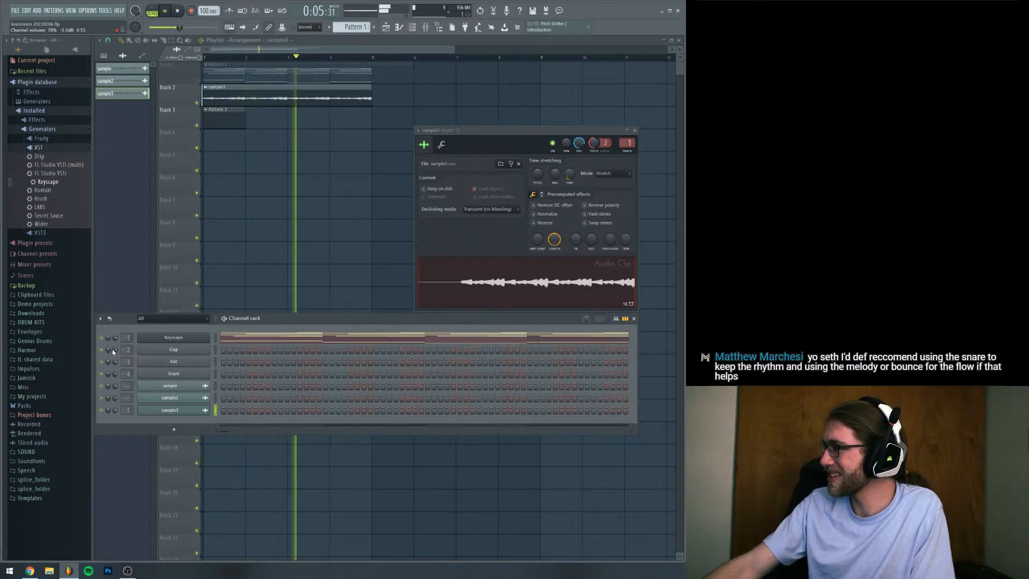
click(26, 322)
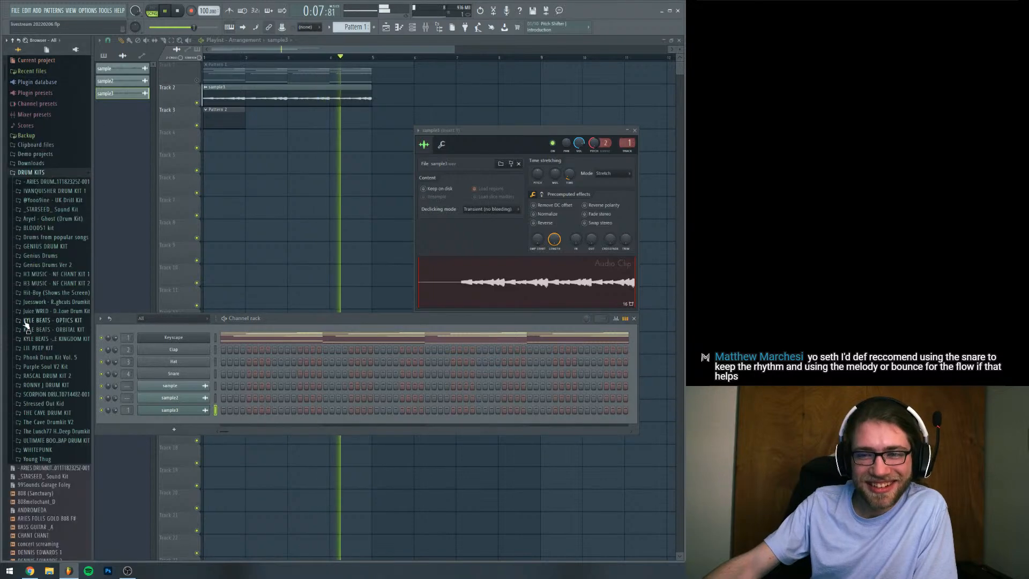
click(47, 395)
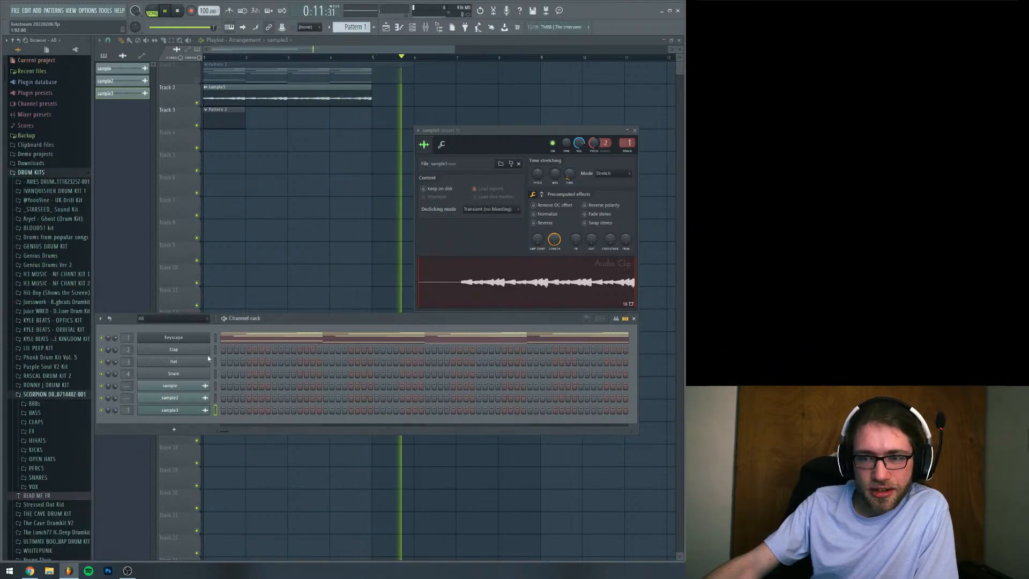
key(space)
click(53, 413)
drag(48, 438, 177, 350)
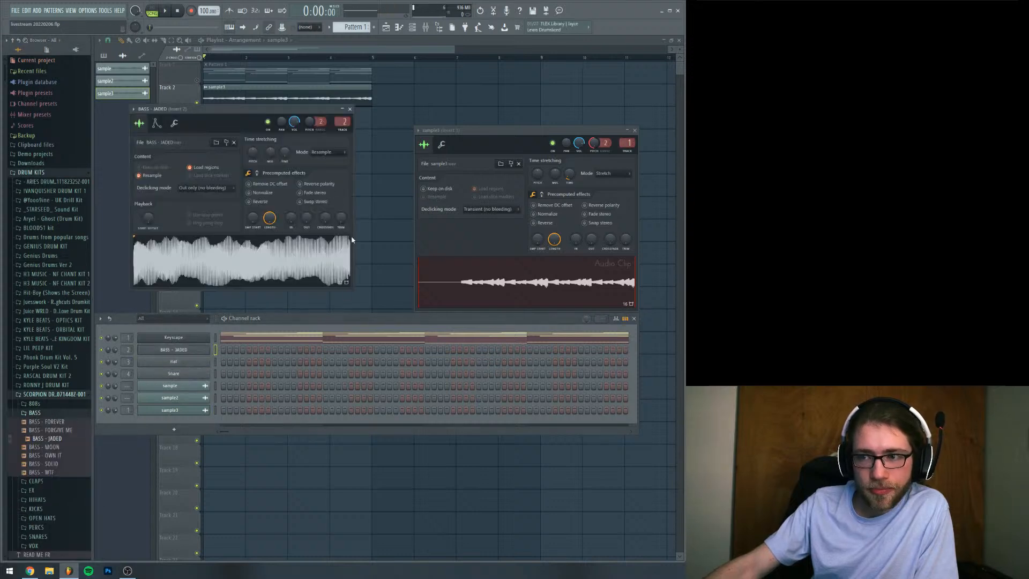
Enable the BASS - JADED channel's volume envelope and place a one-bar F5 note at the start of its Pattern 1 piano roll
click(156, 123)
drag(155, 204, 199, 209)
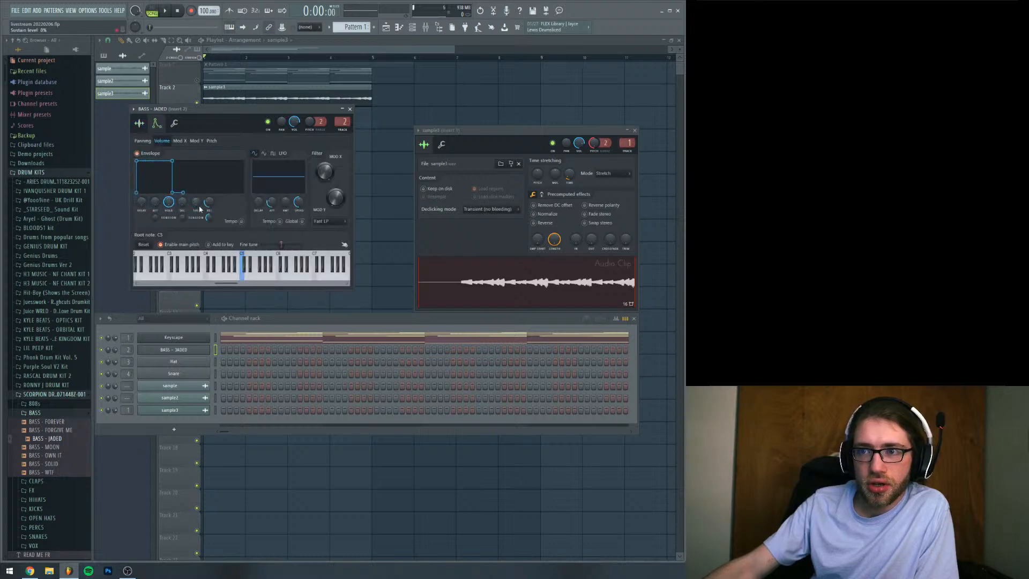
right_click(214, 351)
click(215, 351)
click(125, 230)
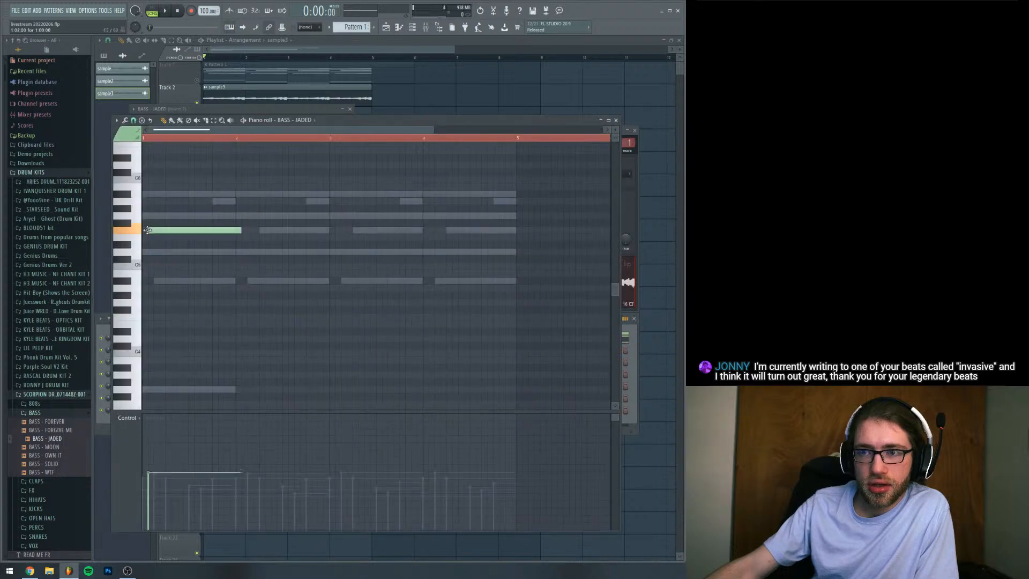
key(space)
Write a BASS - JADED line of one-bar notes F5, D5, B4 and D5 in Pattern 2 during playback, then stop
key(space)
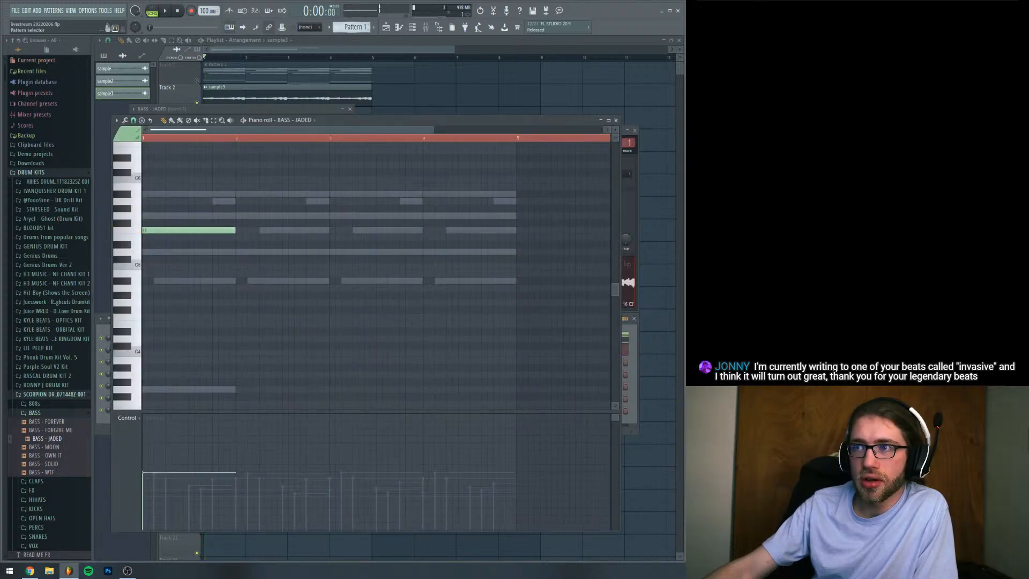
scroll(350, 30, up, 1)
click(154, 231)
key(space)
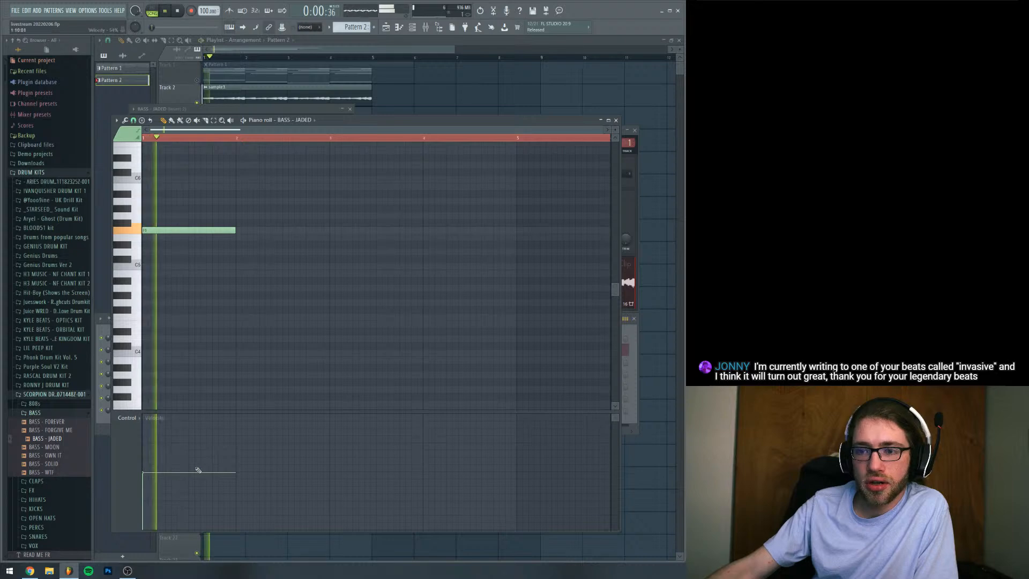
click(241, 251)
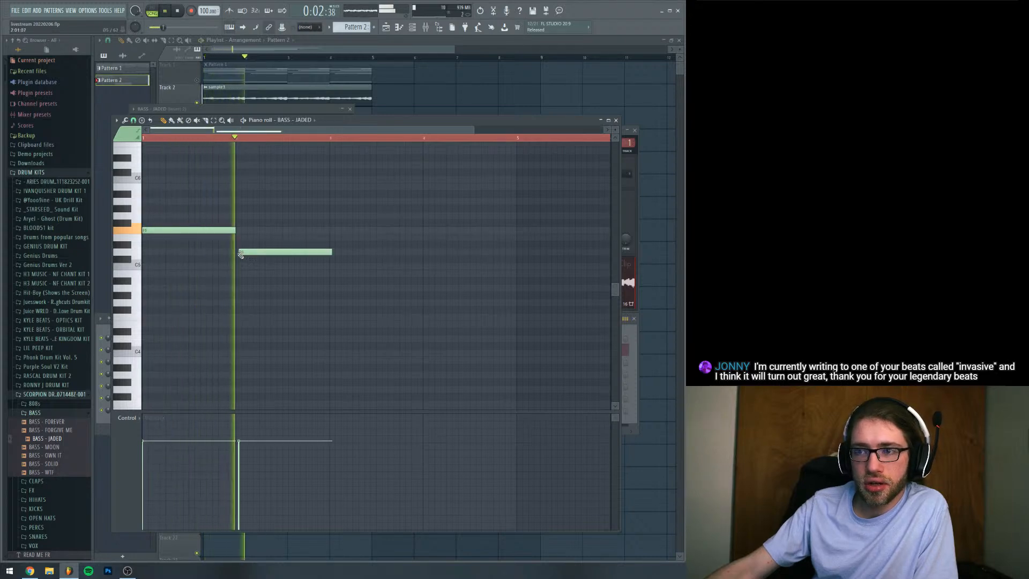
drag(254, 253, 252, 253)
click(331, 274)
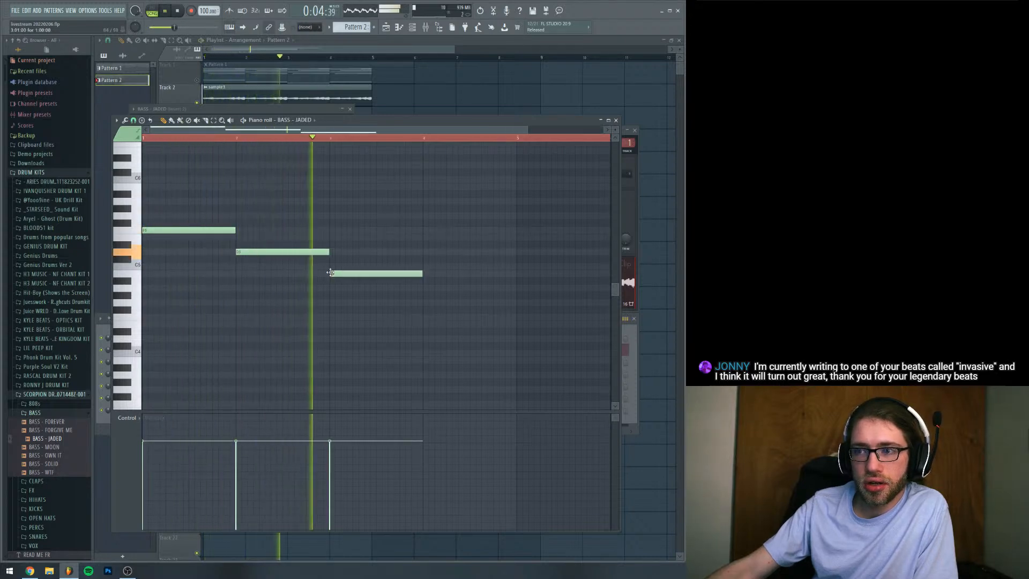
click(423, 252)
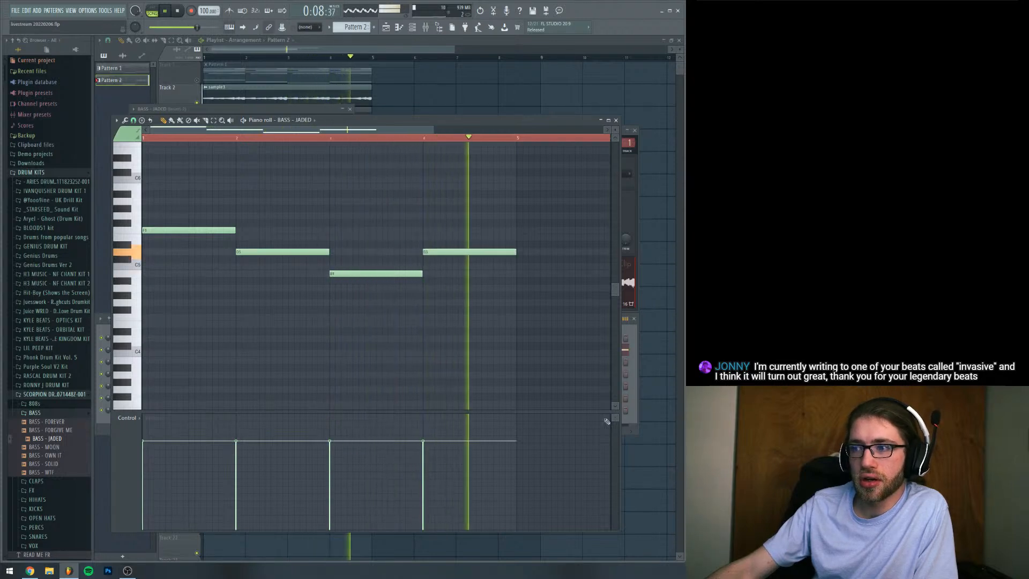
click(633, 397)
key(space)
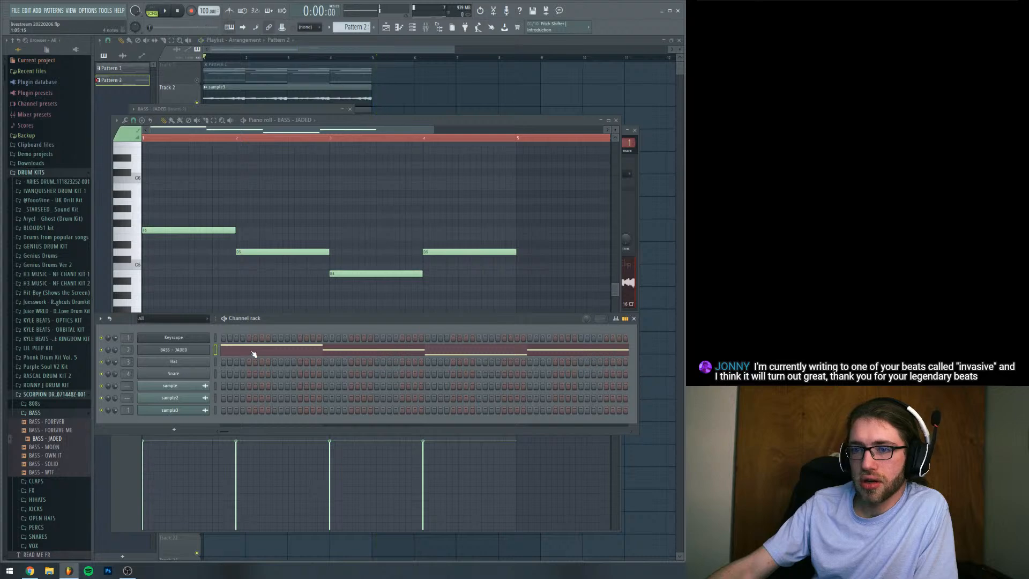
Examine the Keyscape bass notes in Pattern 1, transposing all notes down two semitones and back up again
double_click(306, 81)
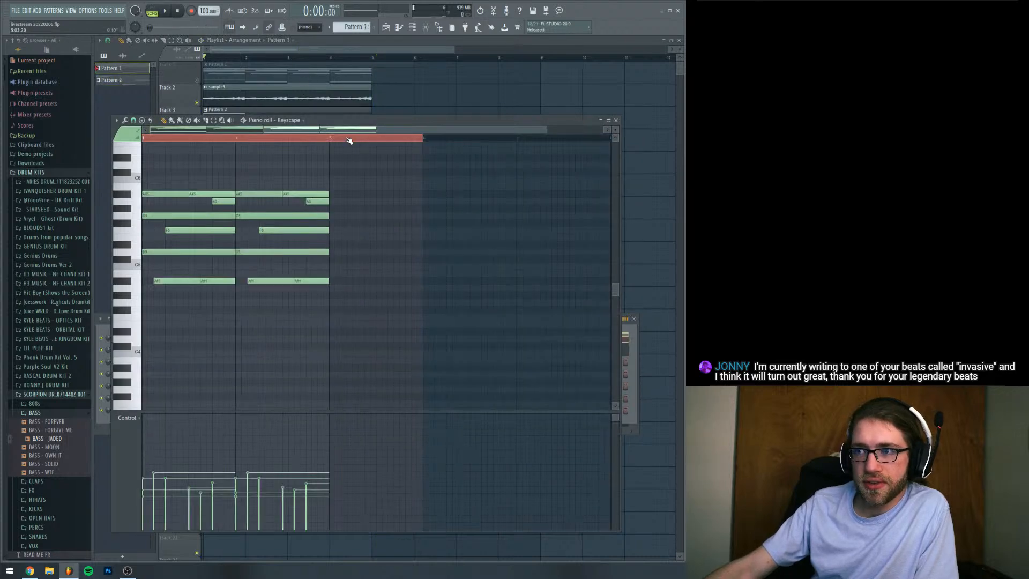
scroll(253, 345, down, 5)
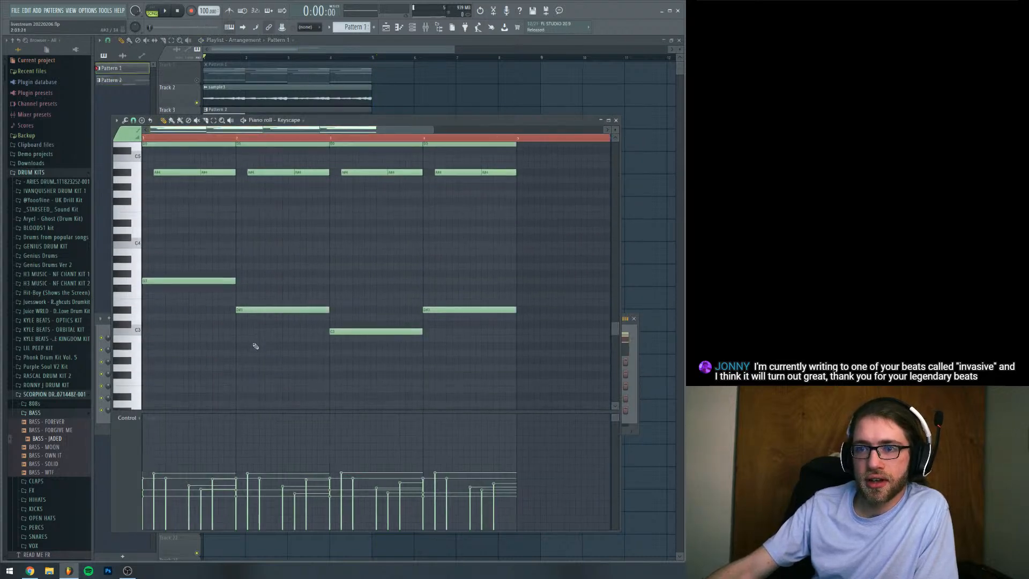
scroll(256, 346, up, 1)
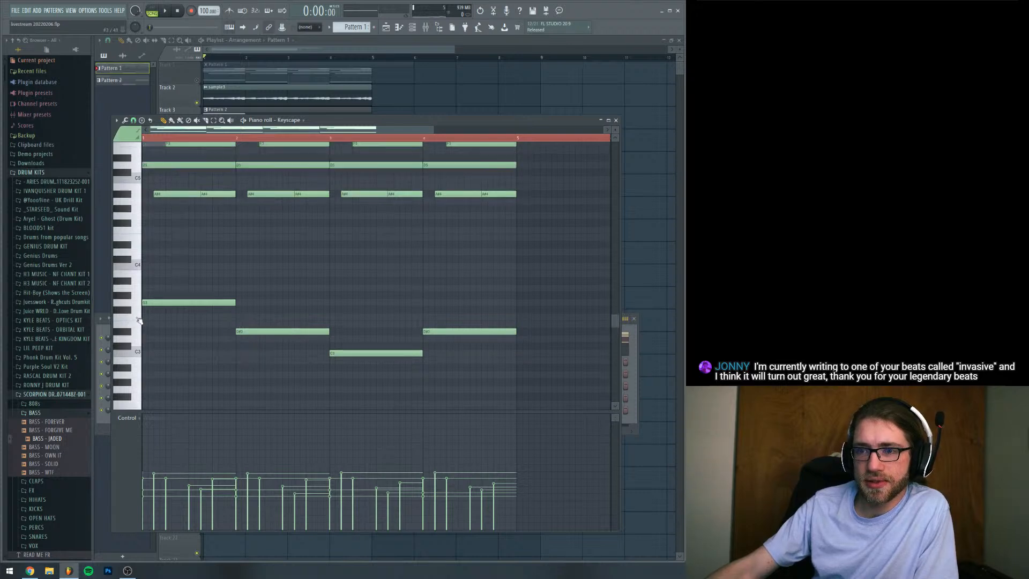
key(ctrl+a)
key(Down)
key(Down)
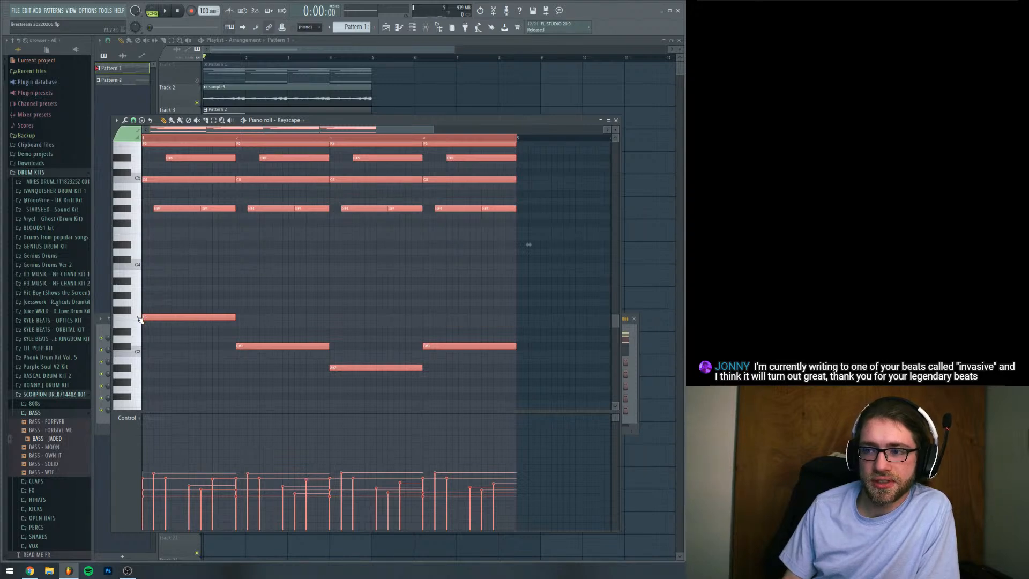
key(Up)
key(Up)
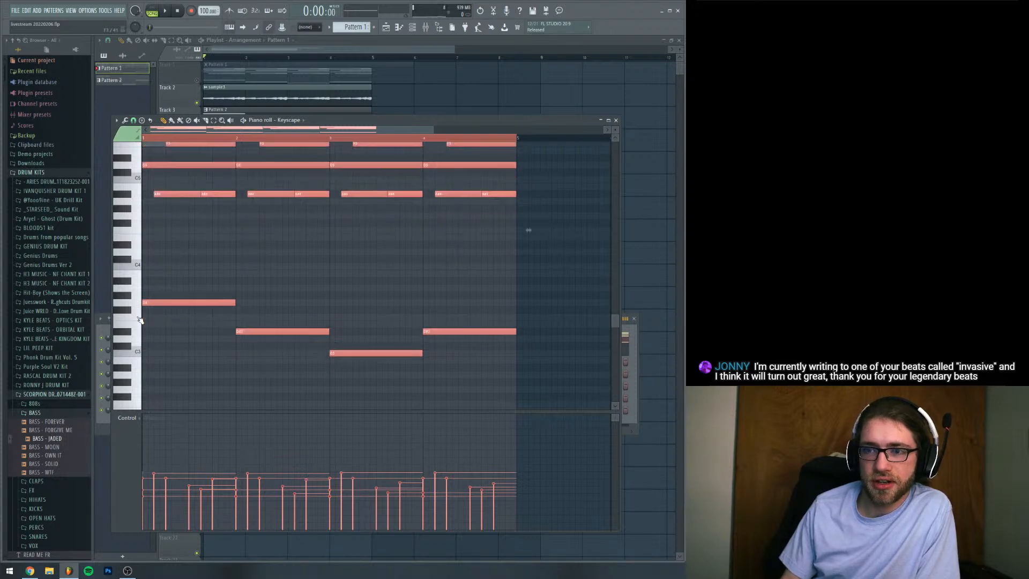
Lower the last three BASS - JADED notes in Pattern 2 by one semitone to C#5, A#4 and C#5, and start playback
click(634, 345)
click(251, 355)
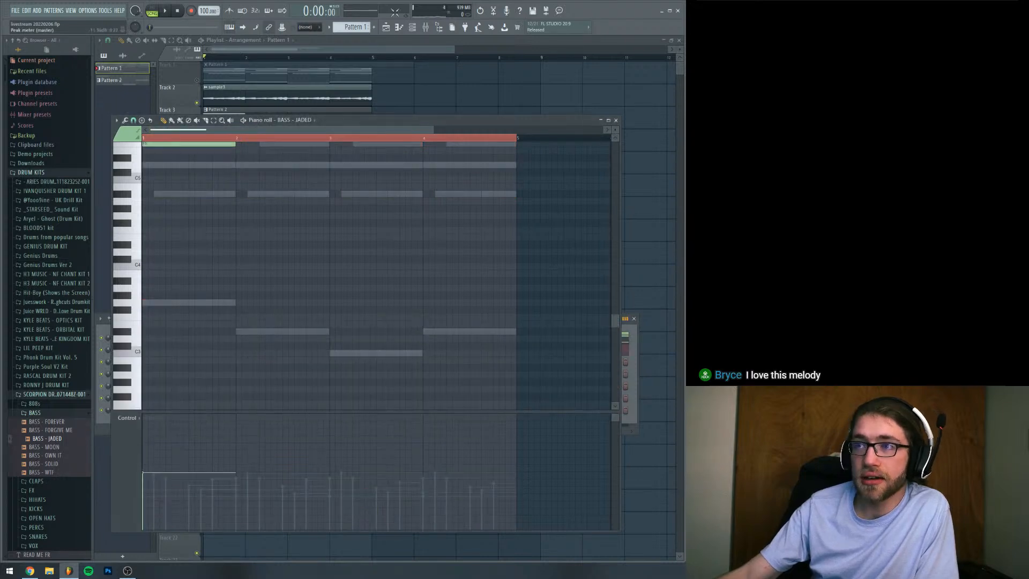
scroll(362, 25, up, 2)
scroll(363, 24, down, 1)
scroll(295, 249, up, 4)
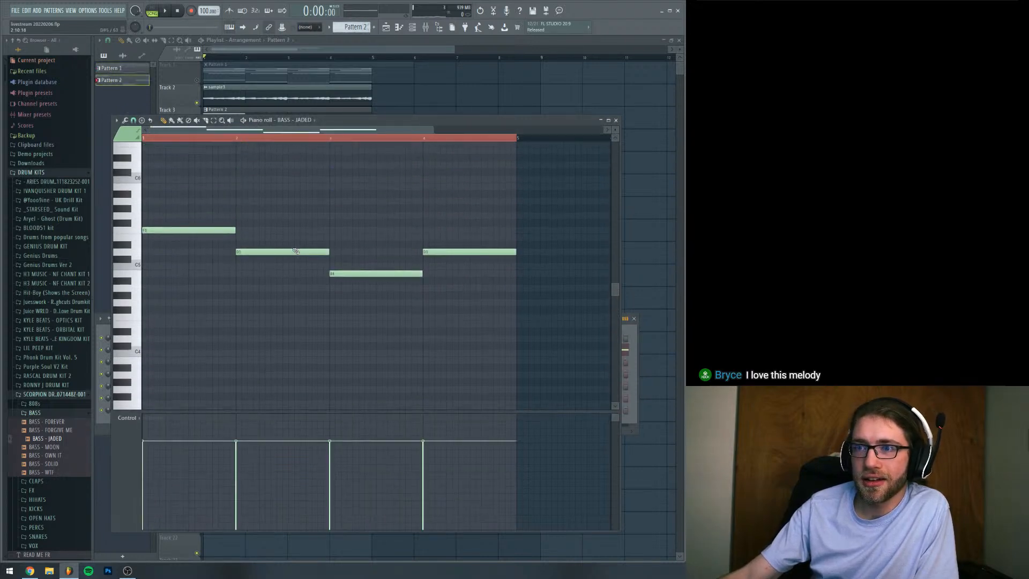
click(270, 246)
right_click(283, 247)
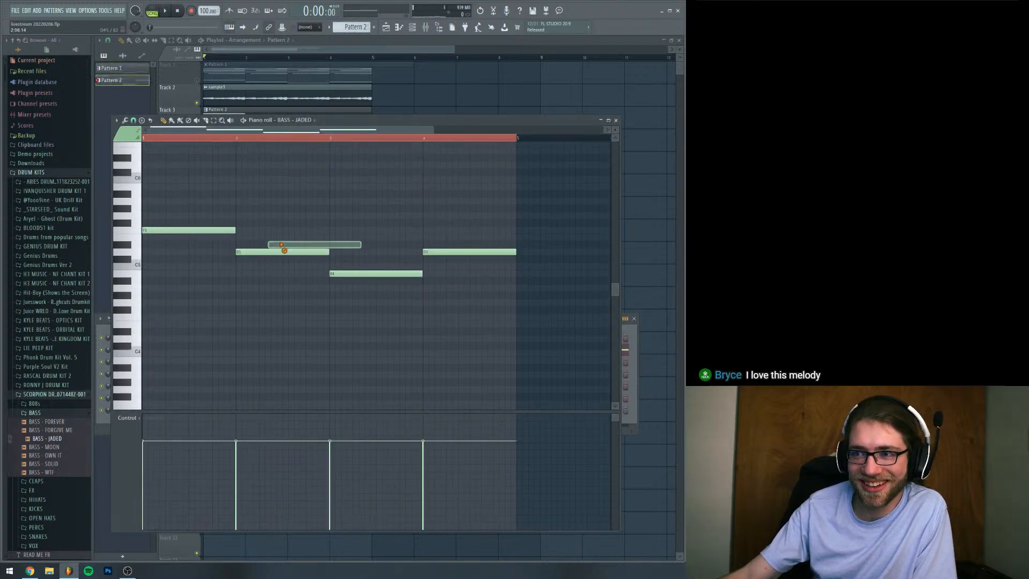
click(214, 120)
drag(310, 241, 446, 325)
key(Down)
key(space)
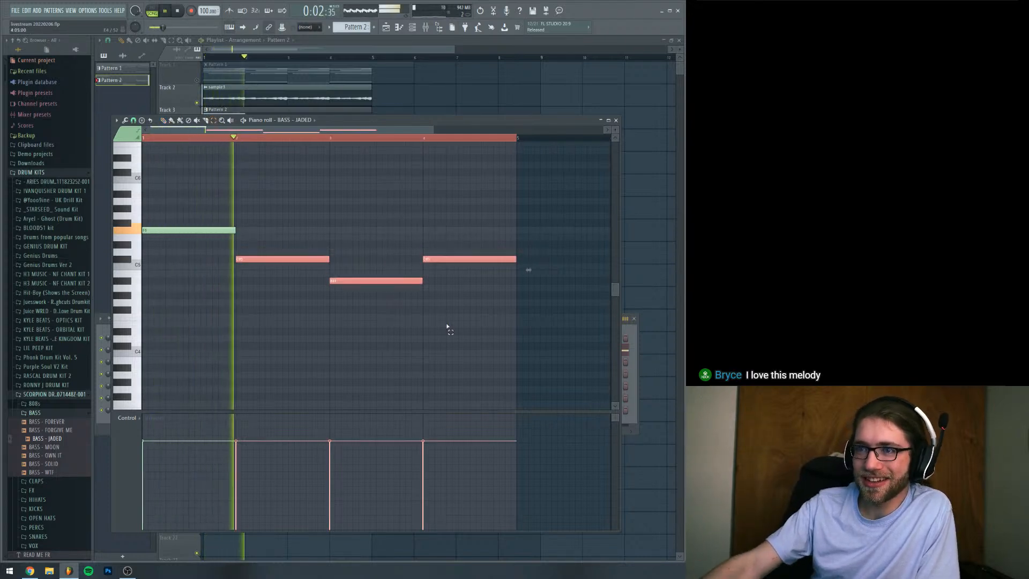
Audition Hihat (GLOCK) from the Scorpion kit's HIHATS folder, stop playback and load it onto the Hat channel
double_click(333, 97)
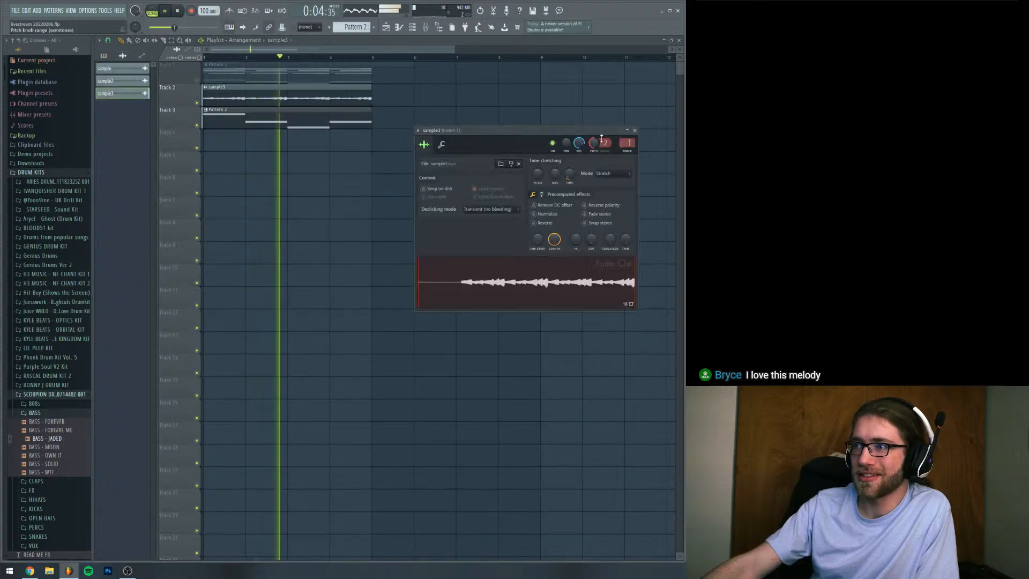
click(412, 28)
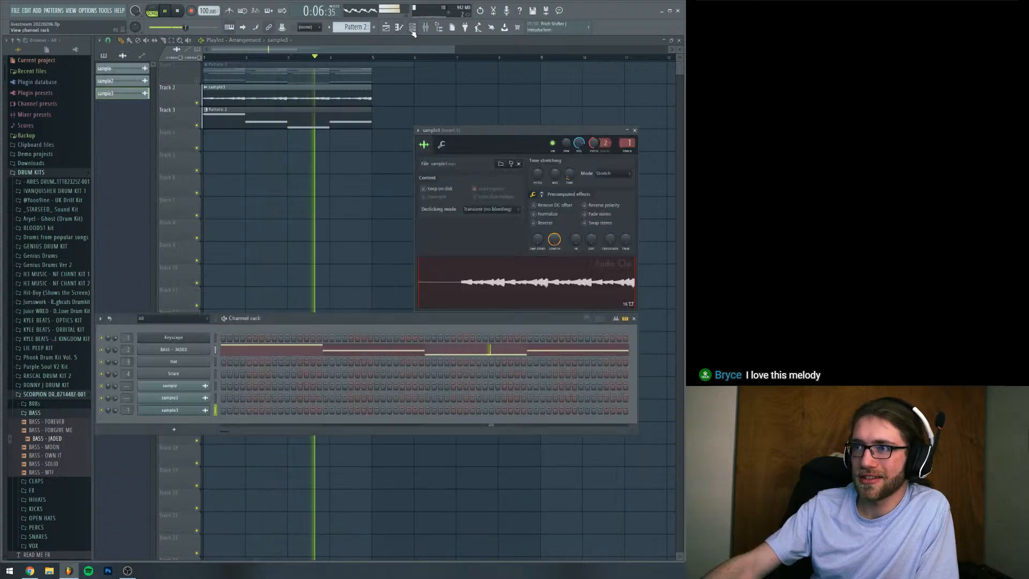
click(34, 413)
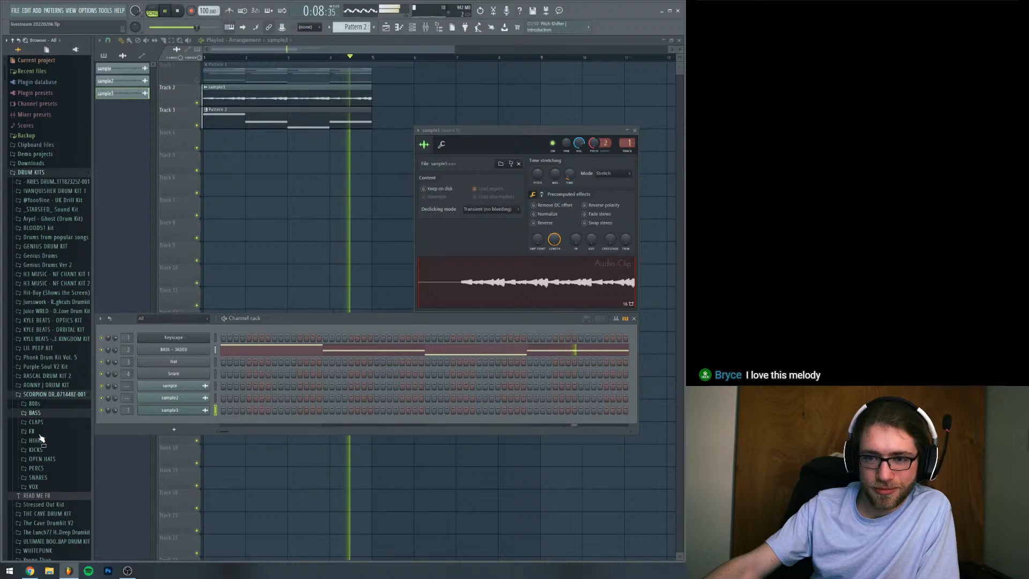
click(37, 440)
click(48, 458)
key(space)
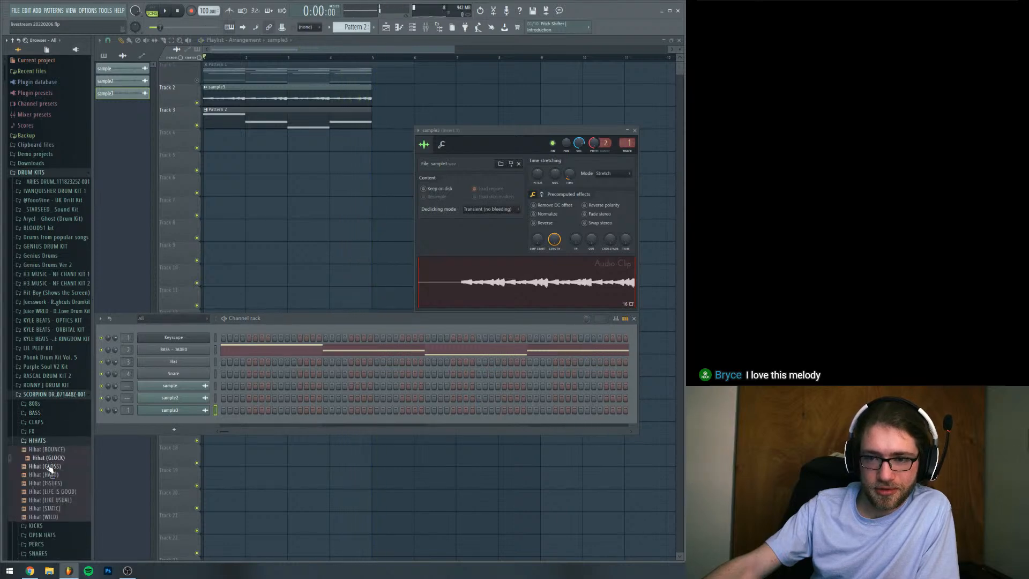
drag(48, 460, 207, 363)
Fill every second step of the Hihat (GLOCK) channel in Pattern 2
right_click(207, 365)
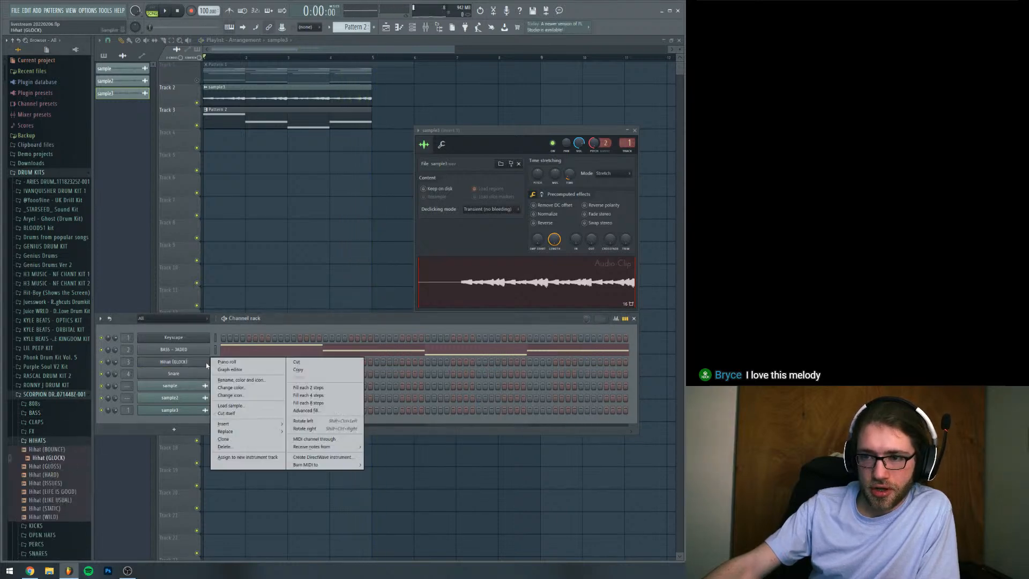
click(308, 387)
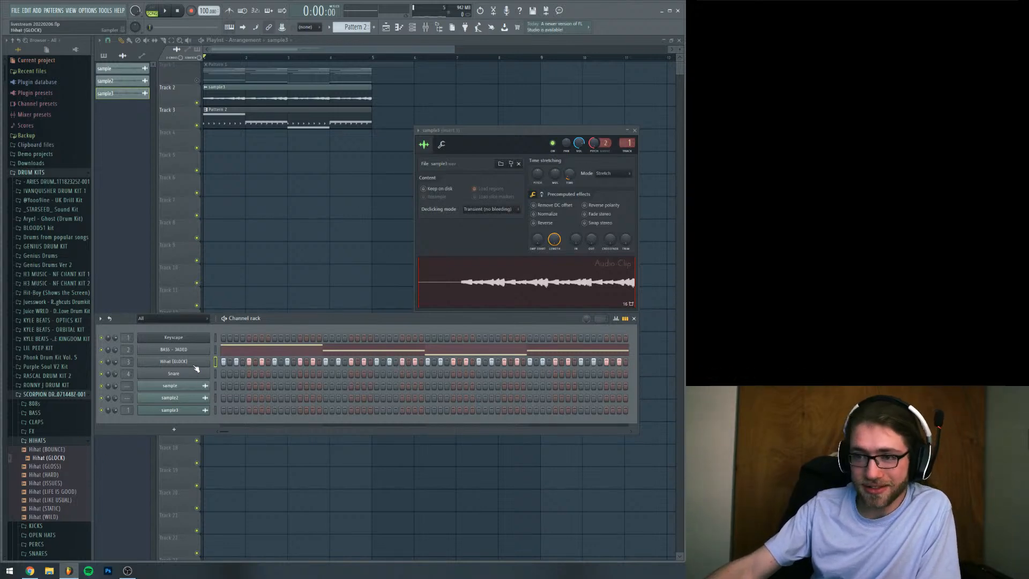
right_click(192, 365)
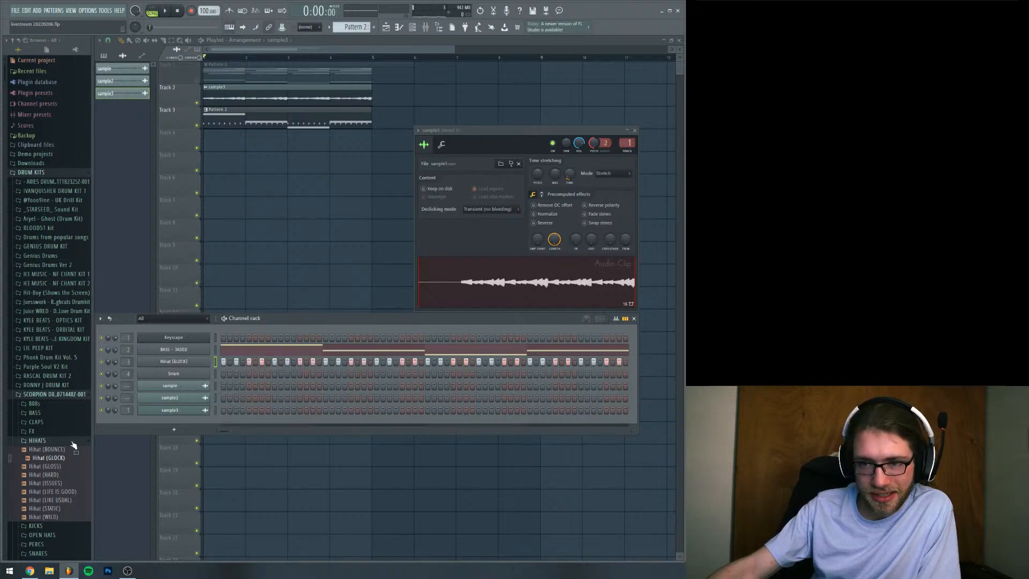
Audition the snare samples in the Scorpion kit's SNARES folder
click(38, 440)
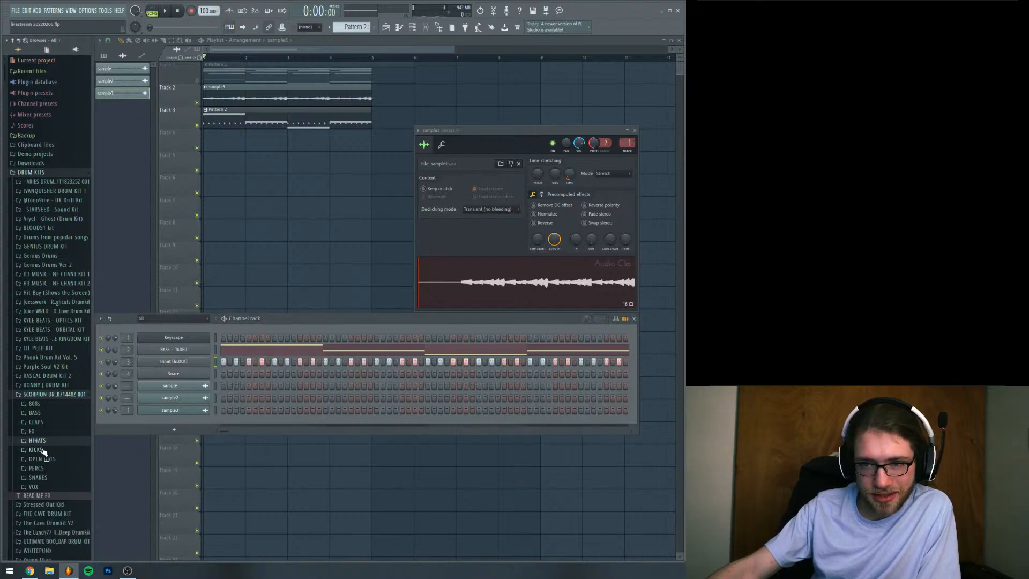
click(49, 477)
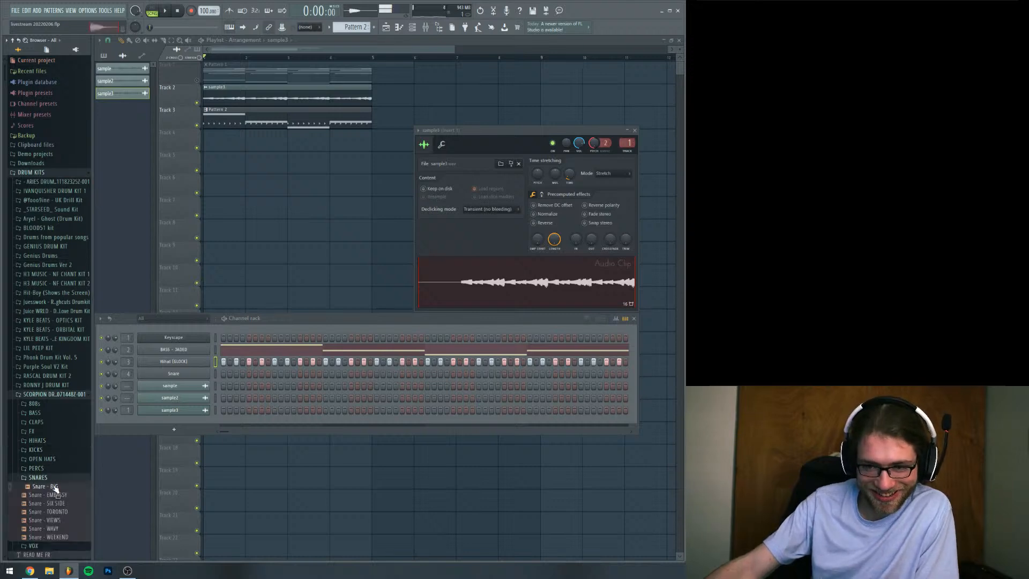
click(57, 494)
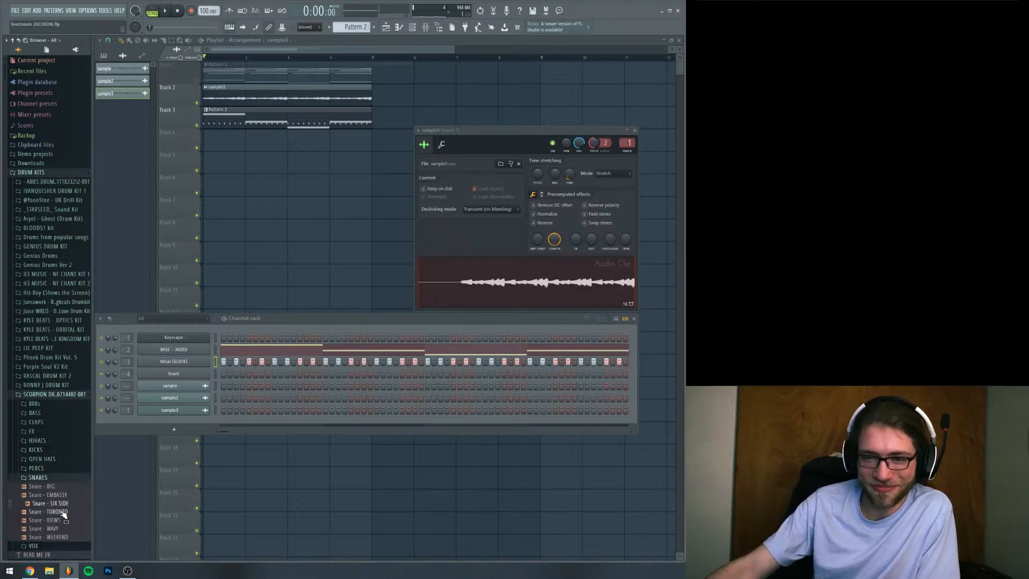
click(45, 477)
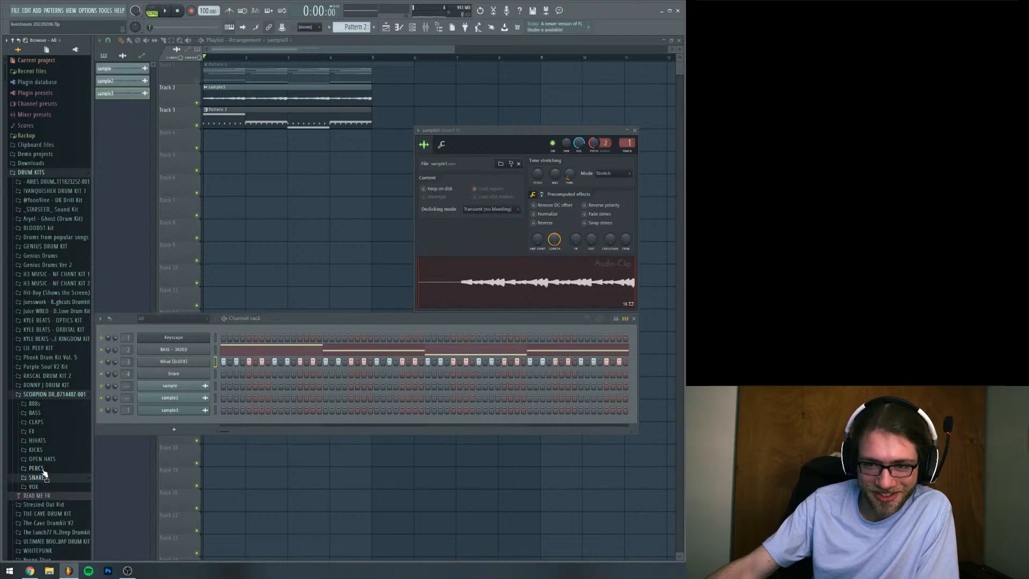
Browse the Scorpion kit's PERCS and OPEN HATS folders and load OpenHat - MY FAV onto the Snare channel
click(42, 469)
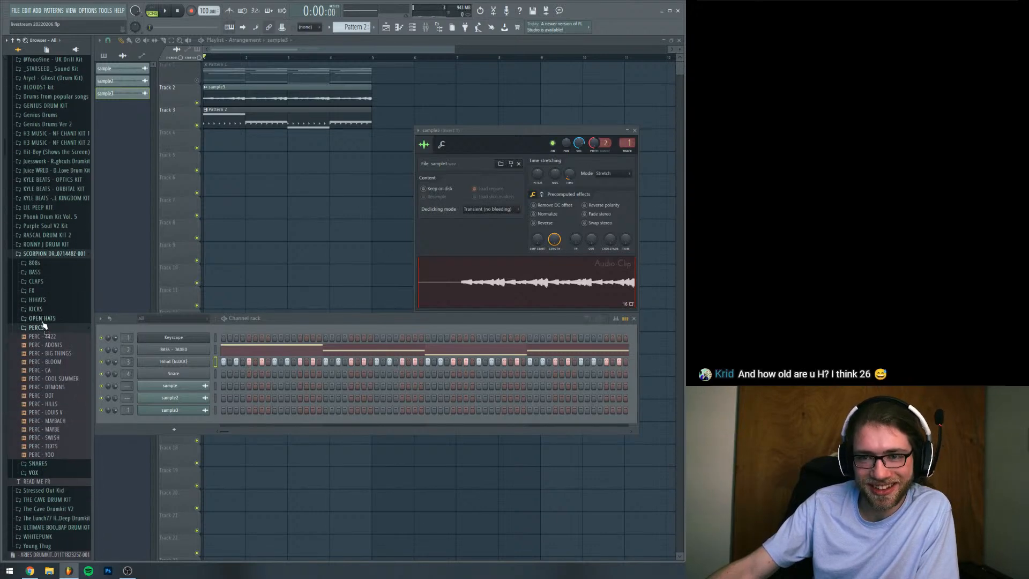
click(43, 320)
click(51, 360)
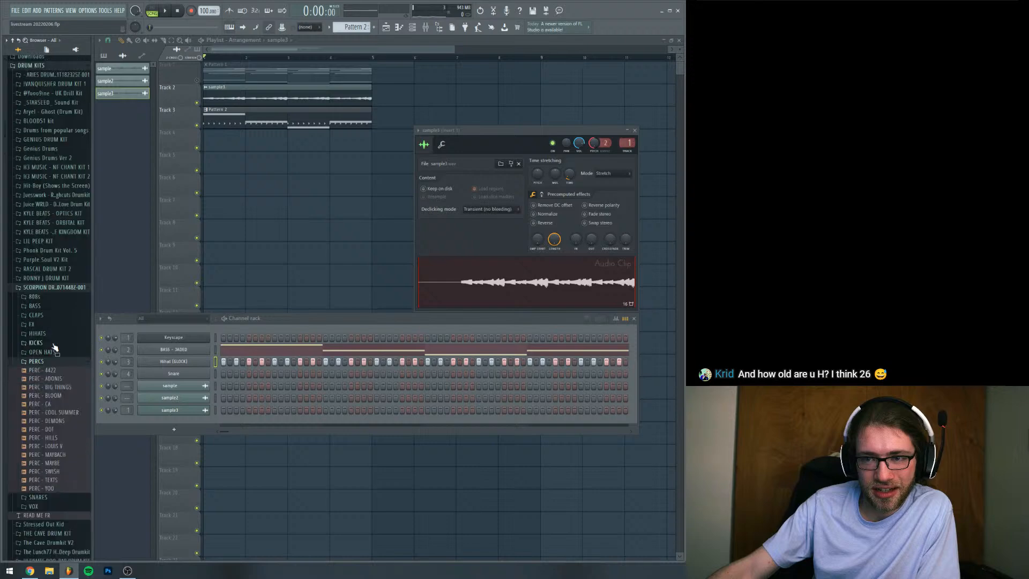
click(44, 361)
click(44, 353)
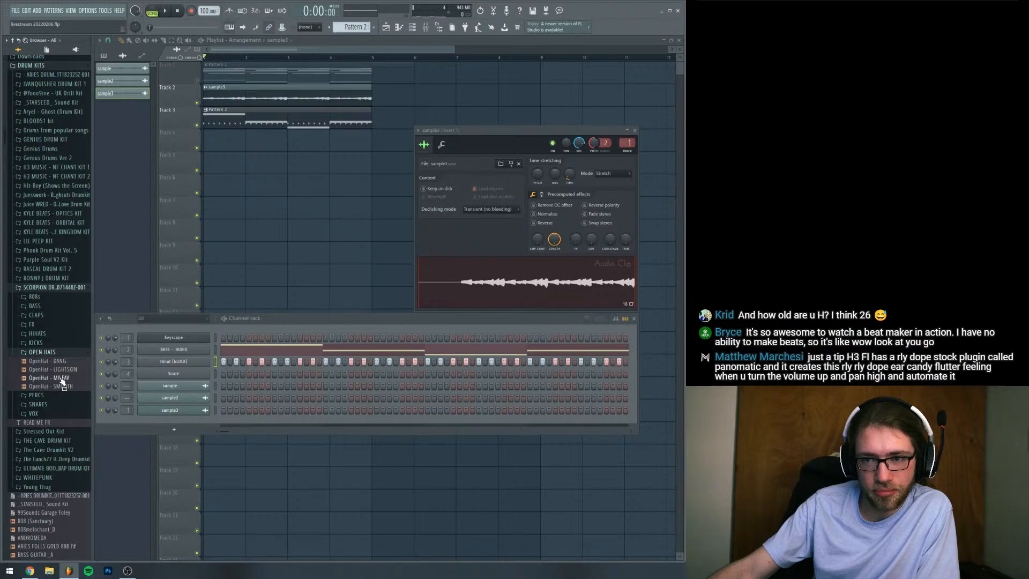
drag(61, 382, 173, 373)
Add OpenHat - MY FAV hits on steps 7, 21, 39, 53 and 61 of Pattern 2 during playback
key(space)
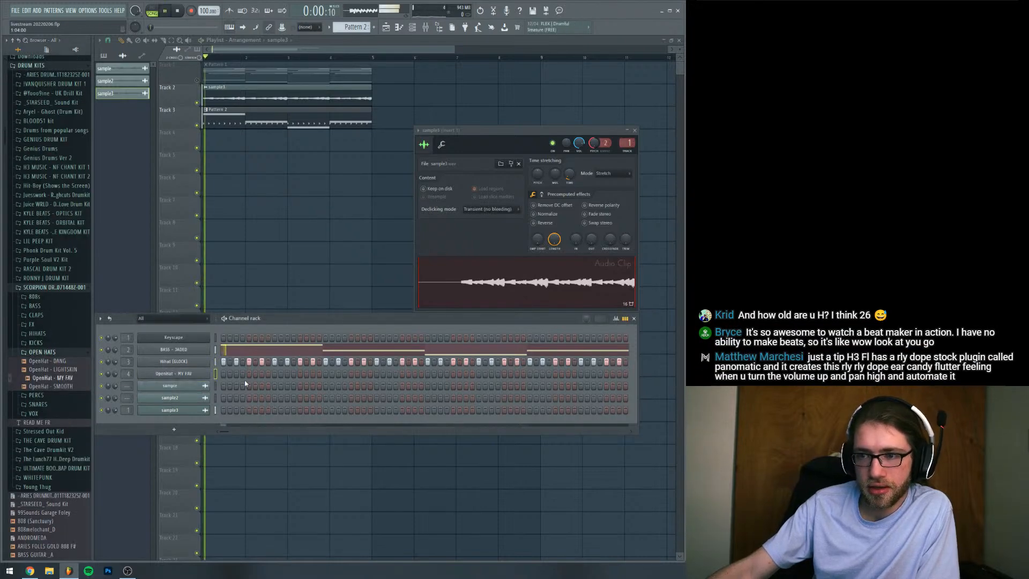
click(262, 373)
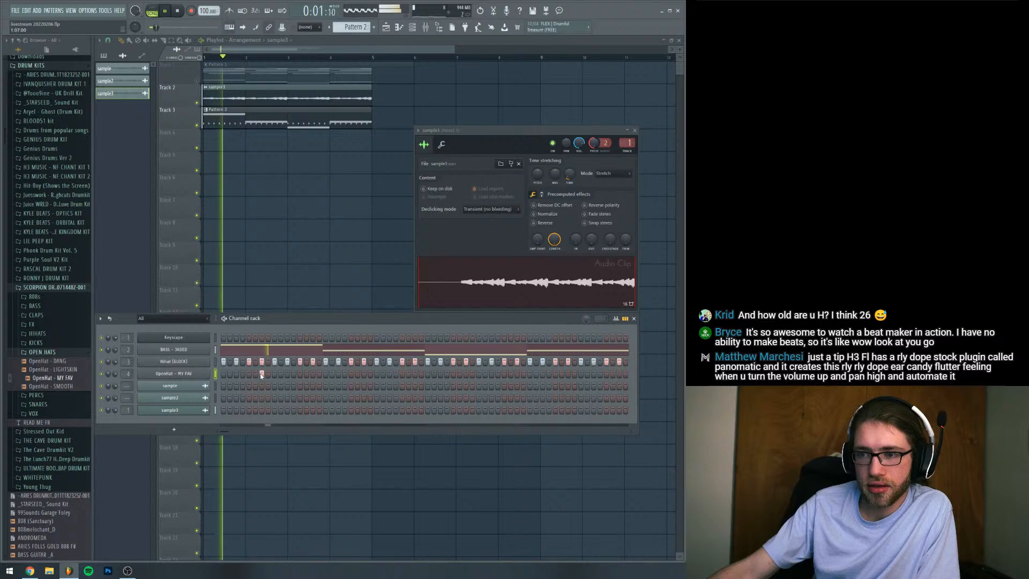
click(351, 373)
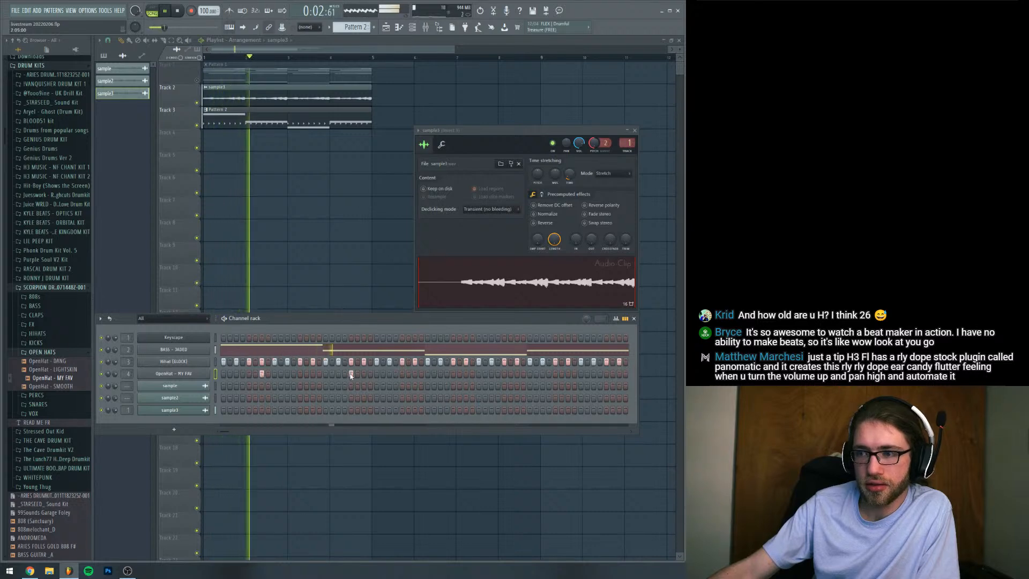
click(466, 374)
click(555, 374)
click(606, 373)
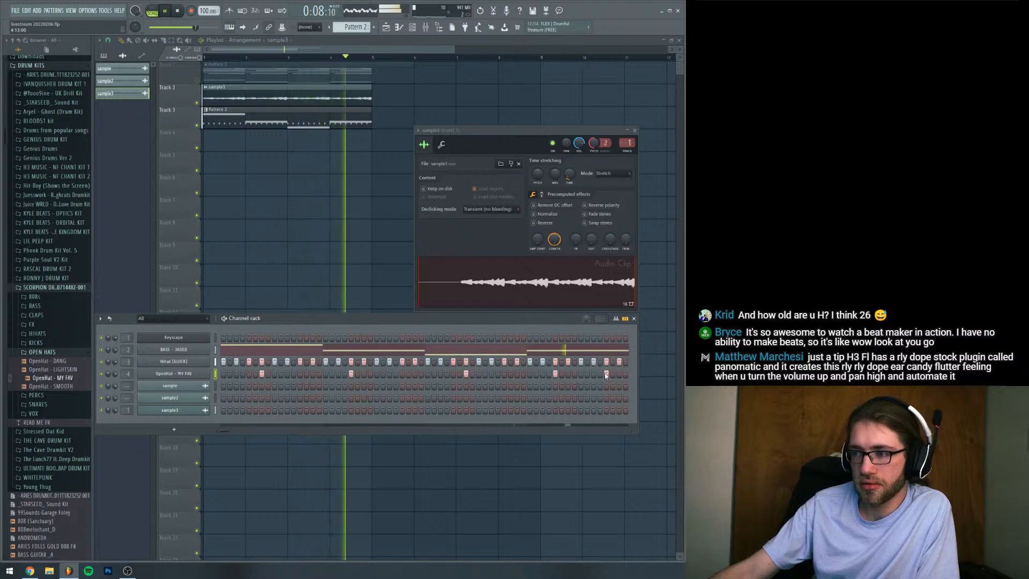
key(space)
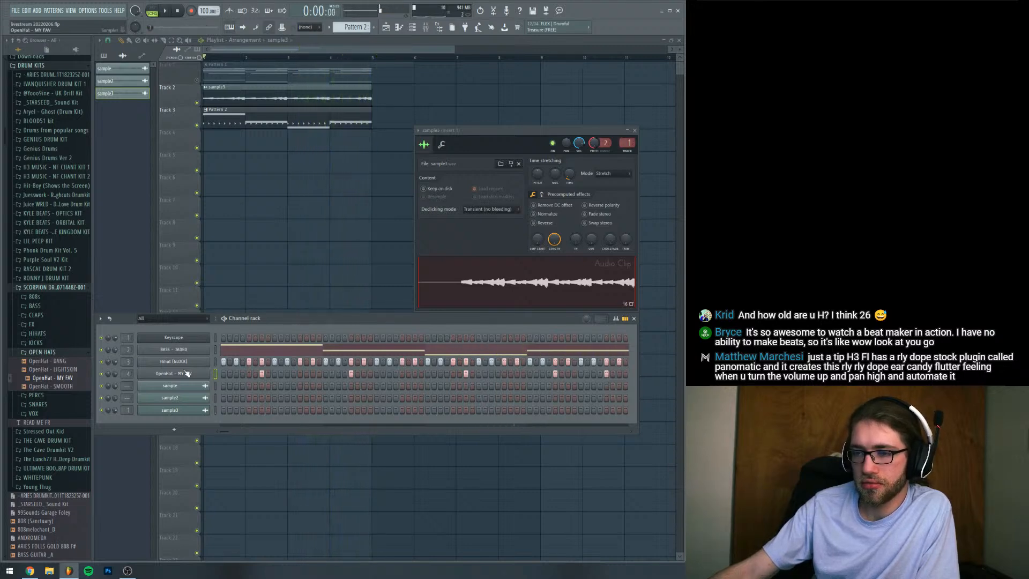
Enable the volume envelope of the OpenHat - MY FAV channel and turn down its decay and sustain
click(185, 374)
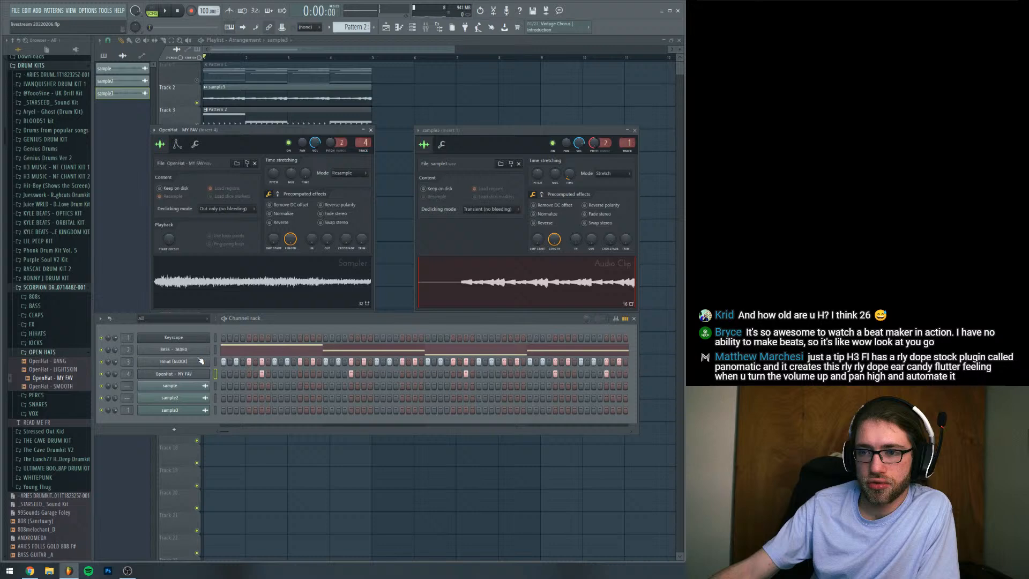
click(178, 144)
drag(177, 223, 203, 250)
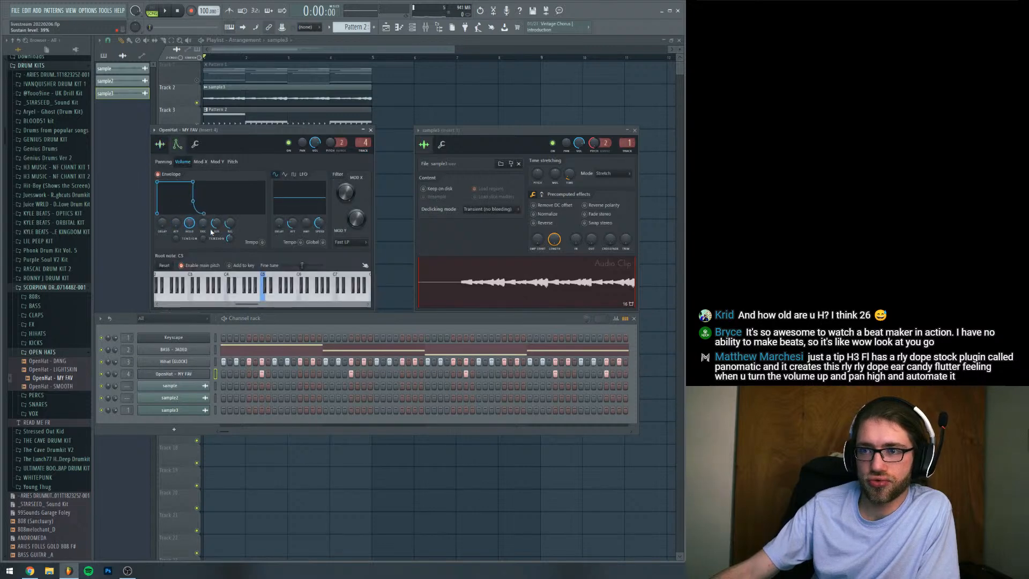
Lengthen all OpenHat - MY FAV notes to two steps in the piano roll, extending the second, fourth and fifth to four steps
right_click(207, 374)
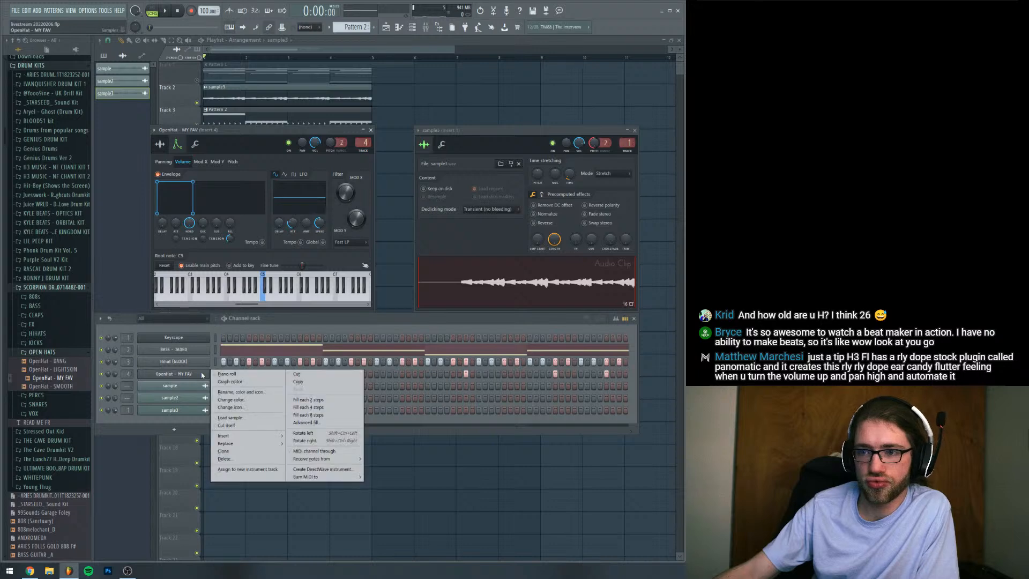
click(230, 375)
click(164, 120)
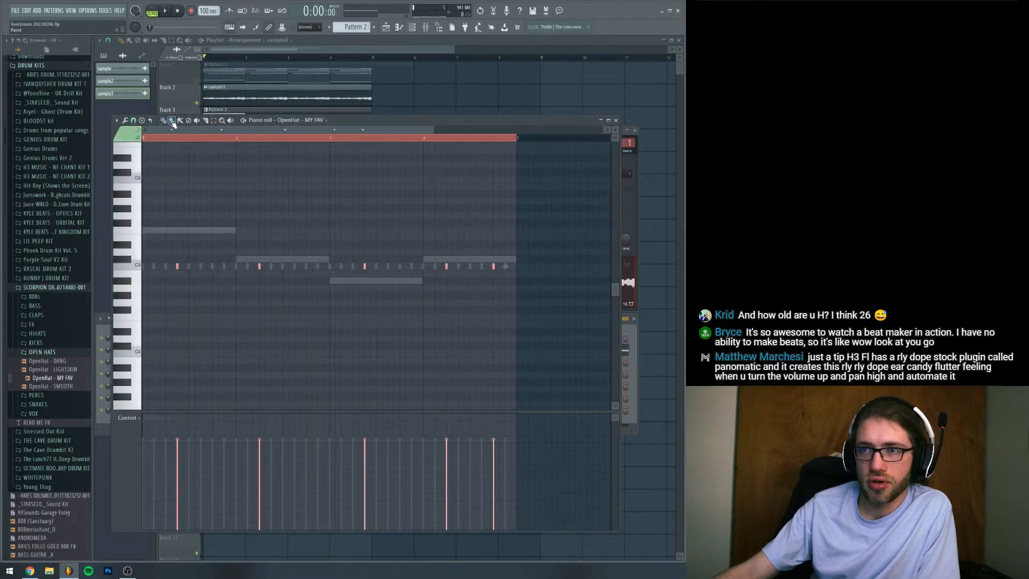
drag(178, 266, 190, 266)
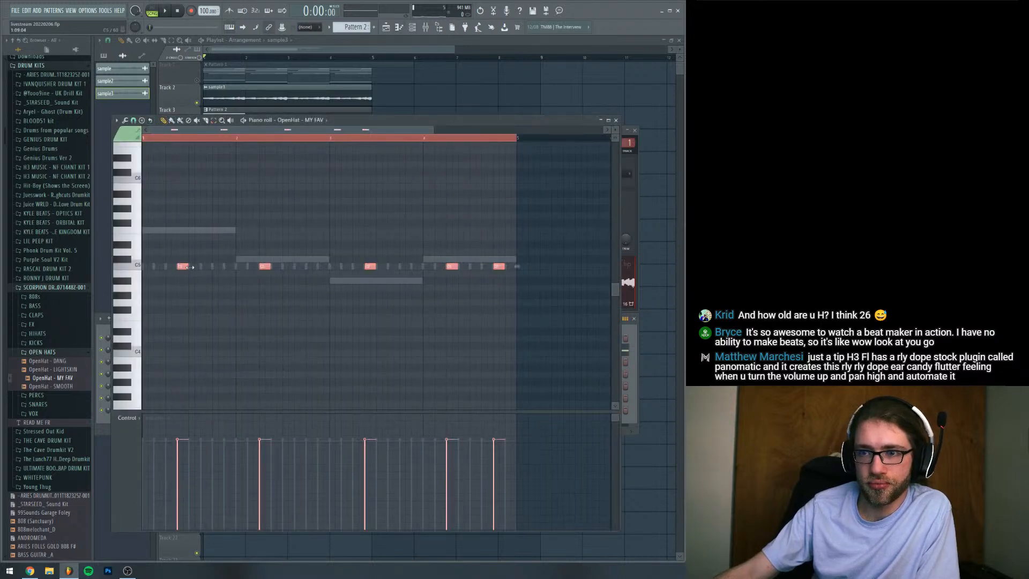
click(262, 252)
right_click(262, 252)
drag(271, 267, 280, 265)
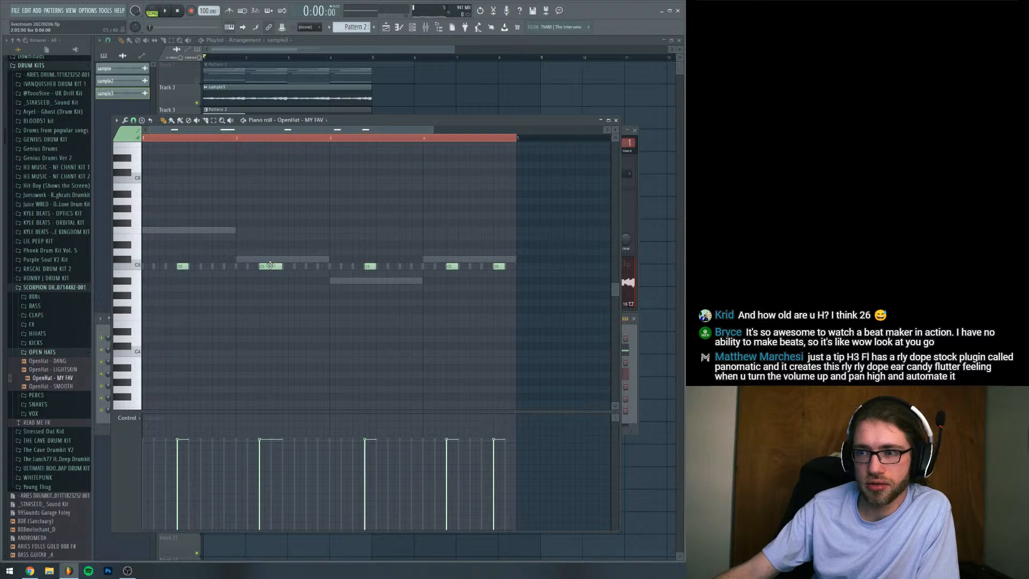
right_click(452, 267)
click(448, 266)
right_click(499, 266)
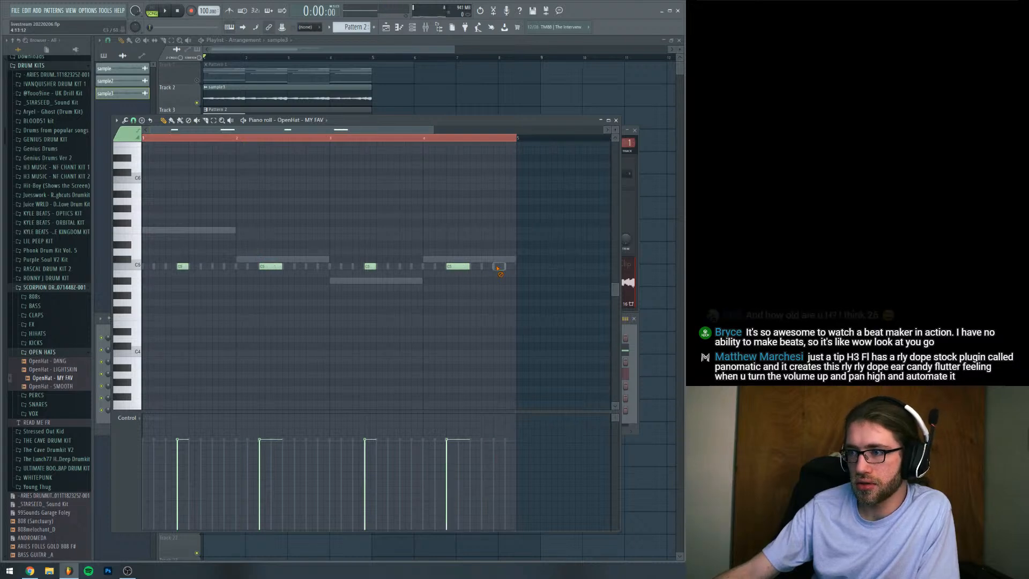
click(498, 266)
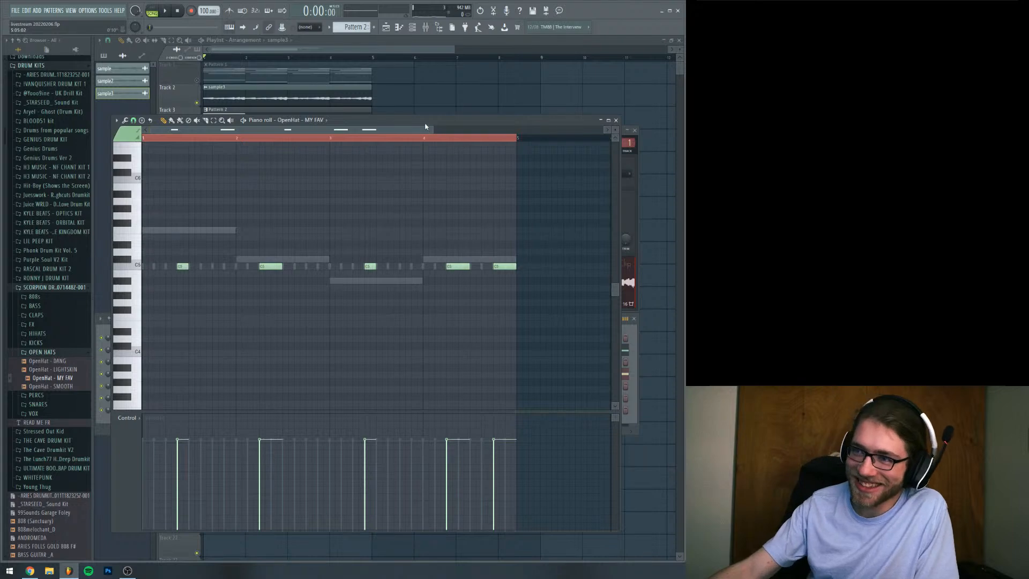
Bring up the channel rack over the piano roll and add KICK - 40 from the Scorpion kit's KICKS folder as a new channel
mouse_move(424, 124)
mouse_down()
mouse_move(454, 142)
mouse_move(424, 142)
mouse_up()
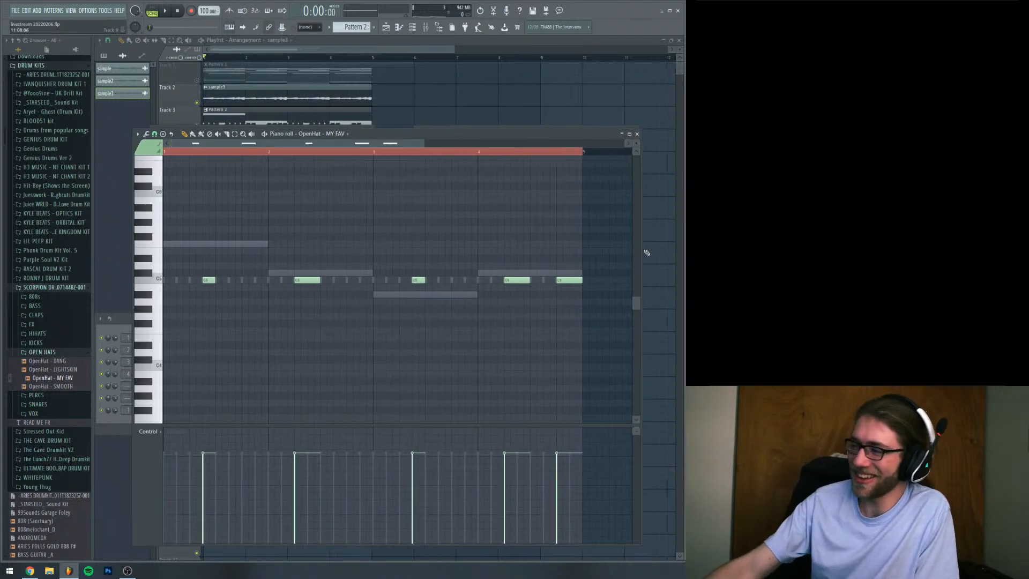
click(123, 326)
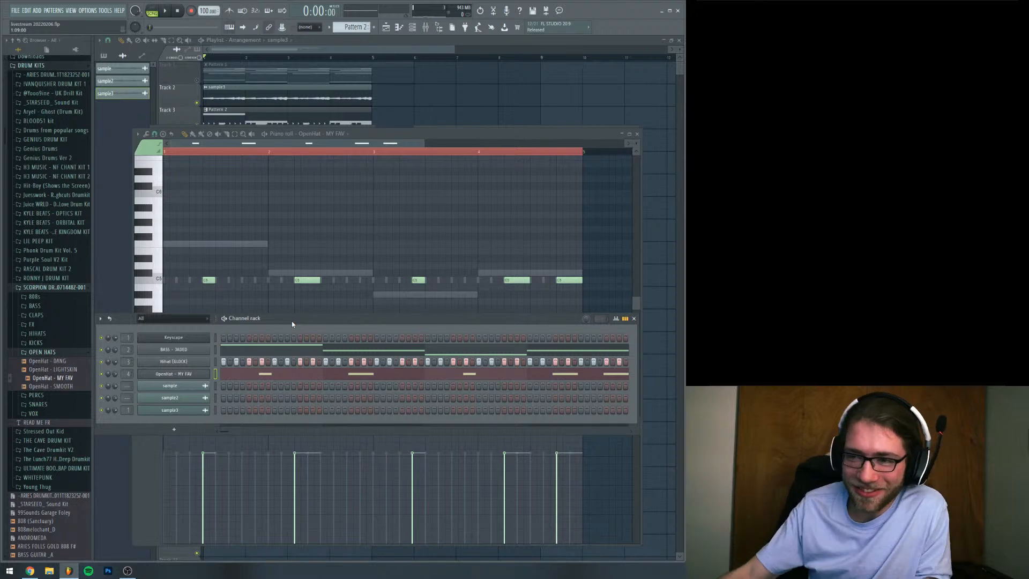
drag(292, 323, 293, 311)
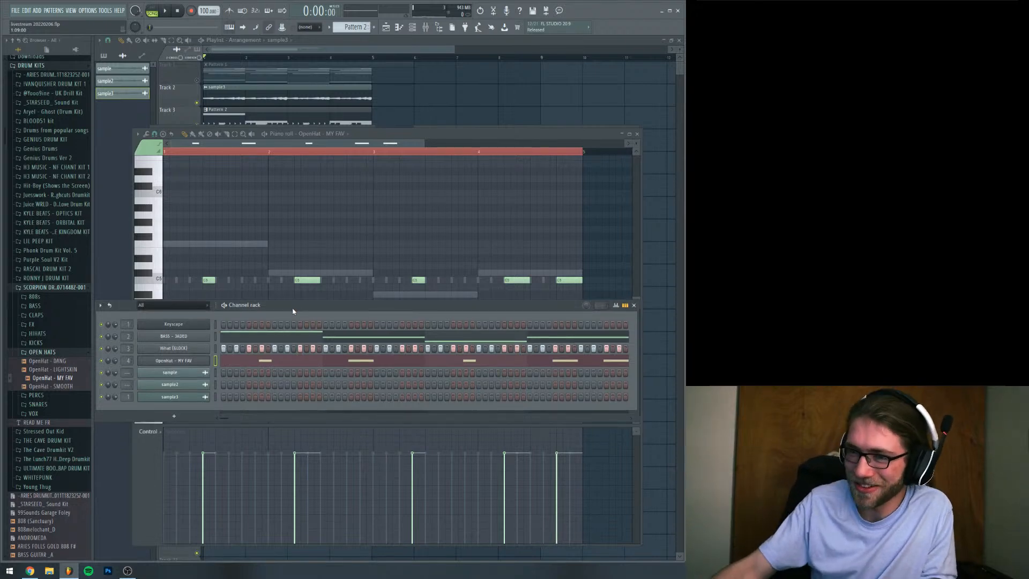
click(60, 352)
click(52, 343)
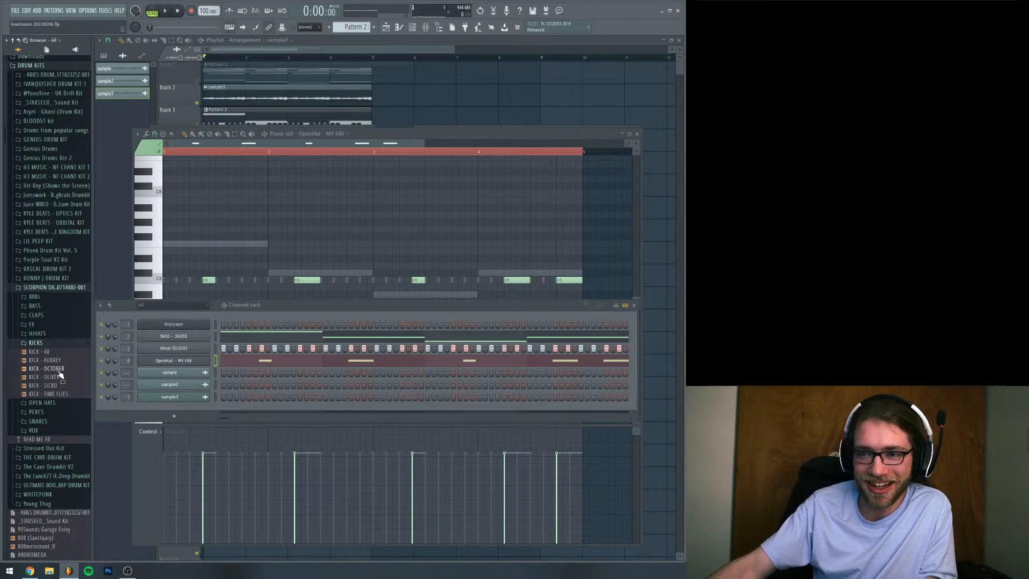
mouse_move(59, 370)
mouse_down()
mouse_move(165, 401)
mouse_move(61, 383)
mouse_up()
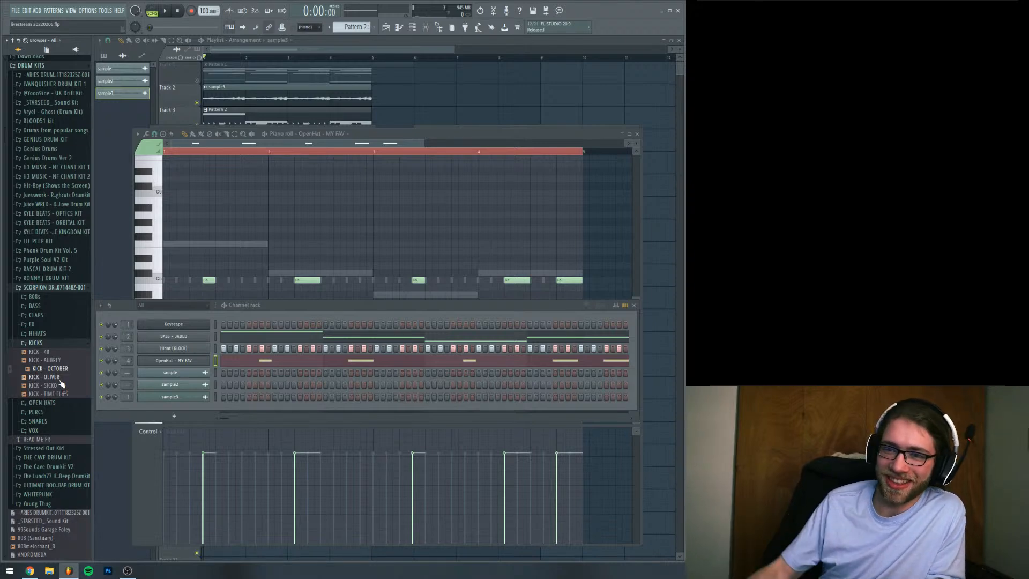
drag(330, 302, 328, 236)
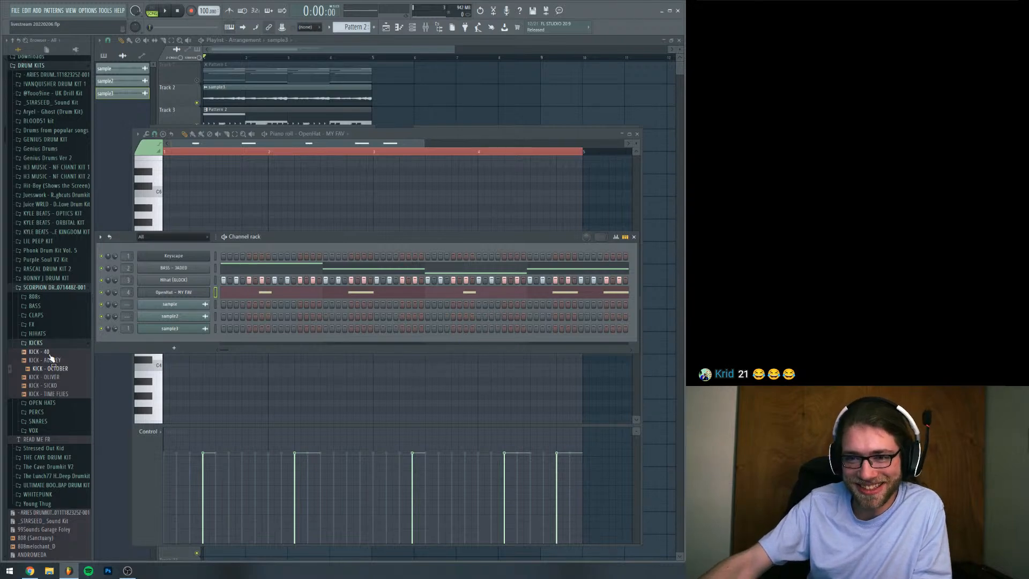
drag(42, 351, 161, 343)
Place a KICK - 40 hit on the first step of Pattern 2 and raise the sample's boost
key(space)
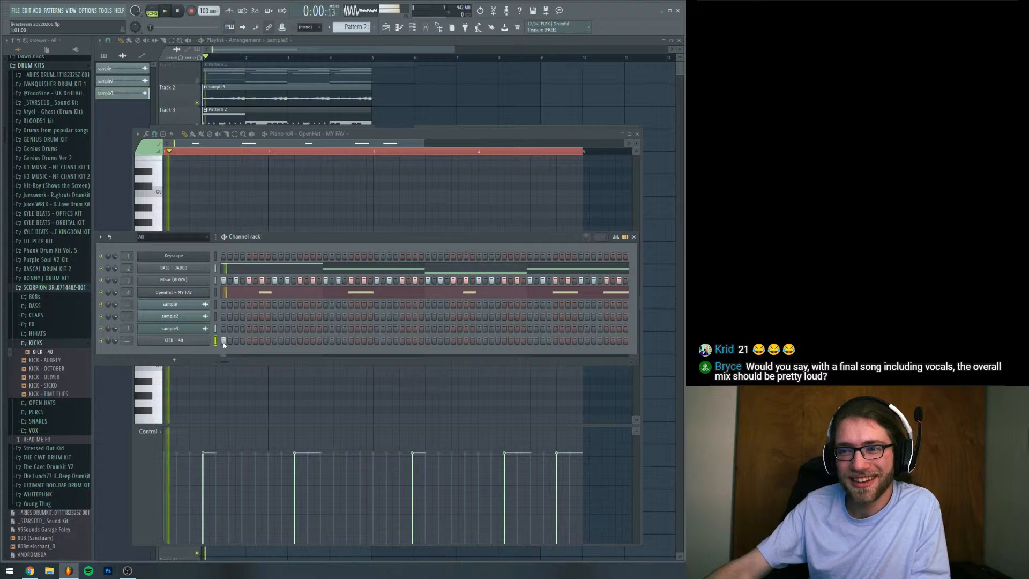
key(space)
click(201, 341)
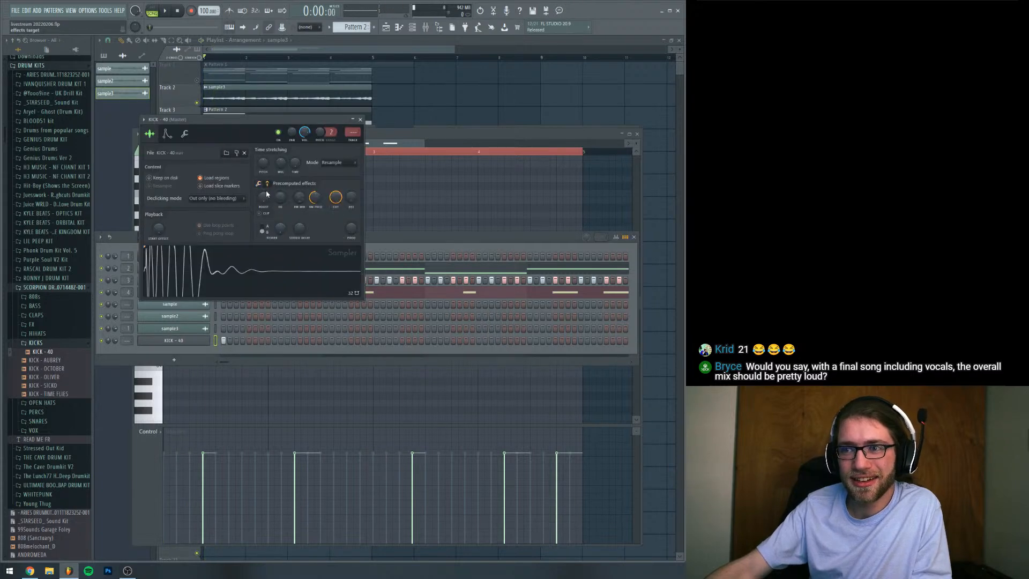
key(space)
Route KICK - 40 to mixer track 5, add a second hit on step 3 and play the pattern
key(space)
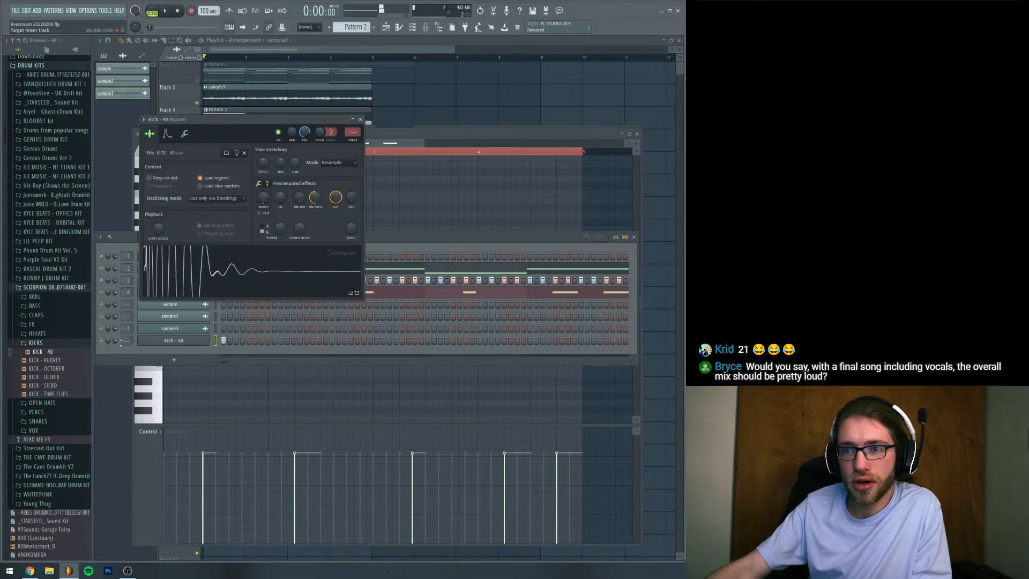
drag(127, 340, 127, 329)
key(space)
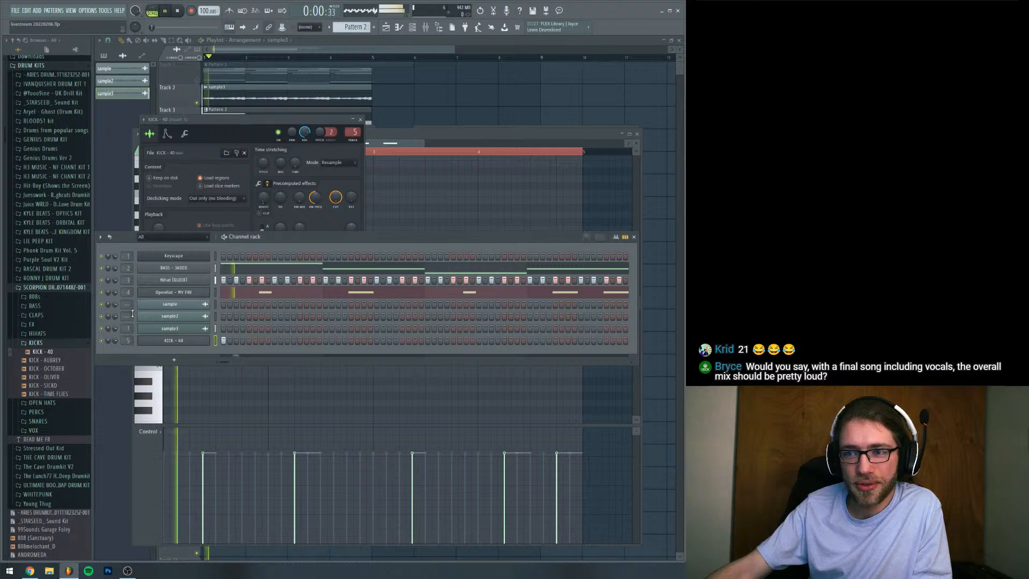
key(space)
click(236, 340)
key(space)
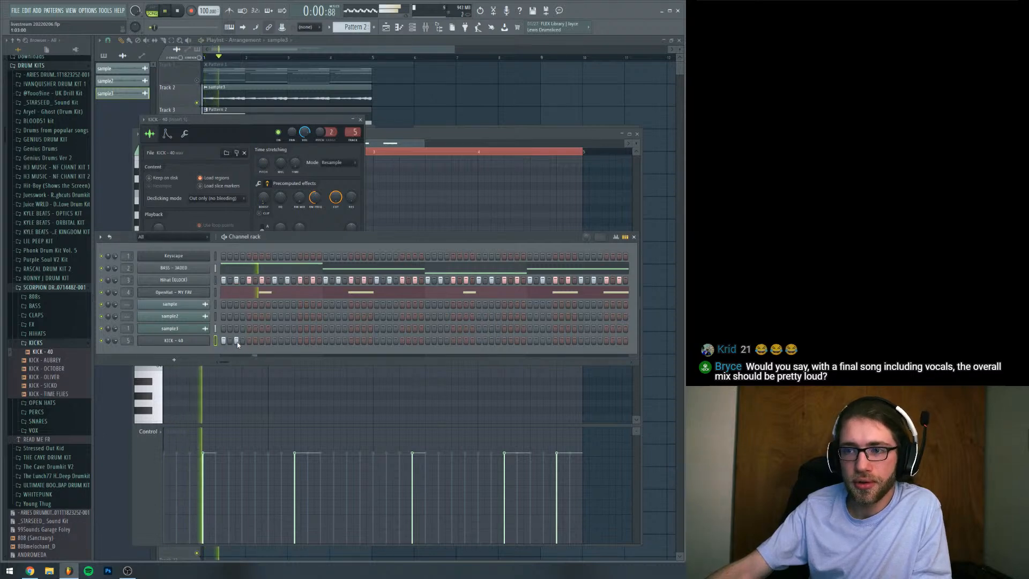
key(space)
Examine the OpenHat - MY FAV channel settings and play the pattern with the mixer open to check the levels
click(199, 294)
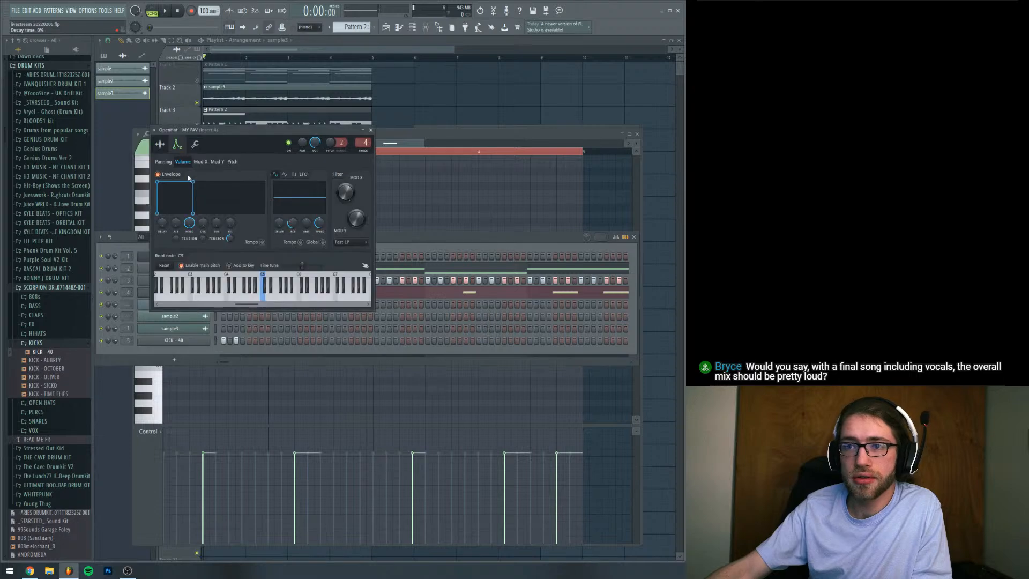
key(F9)
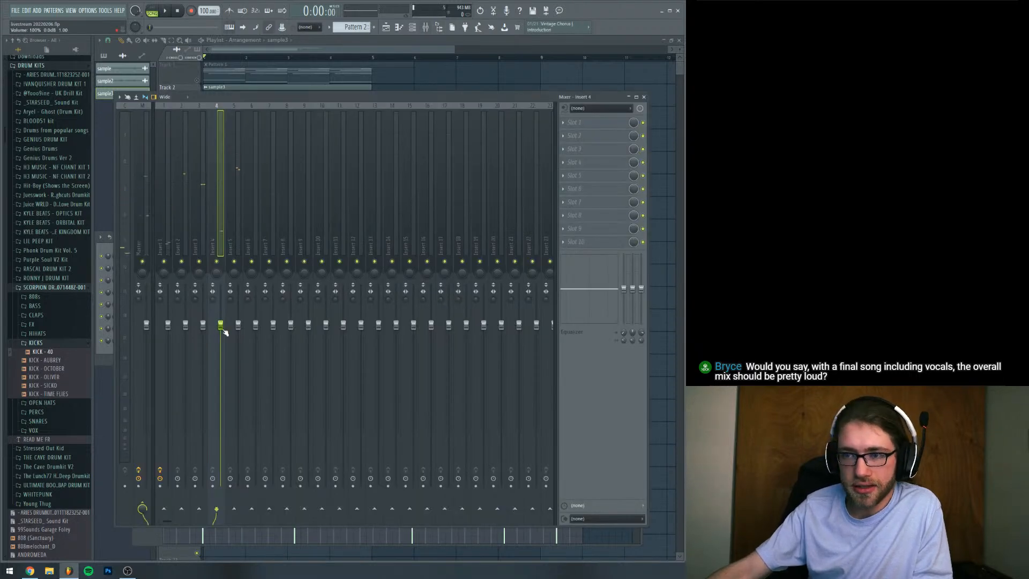
click(103, 249)
key(space)
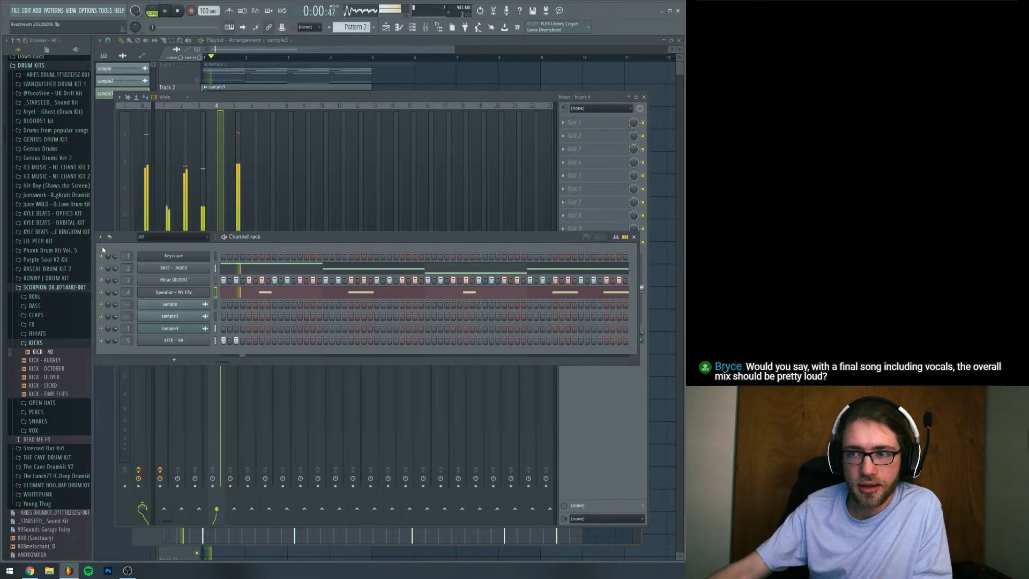
key(space)
Add MB Snare (4) from the Ronny J Drum Kit's Snares folder to the channel rack as a new channel
click(46, 278)
click(47, 369)
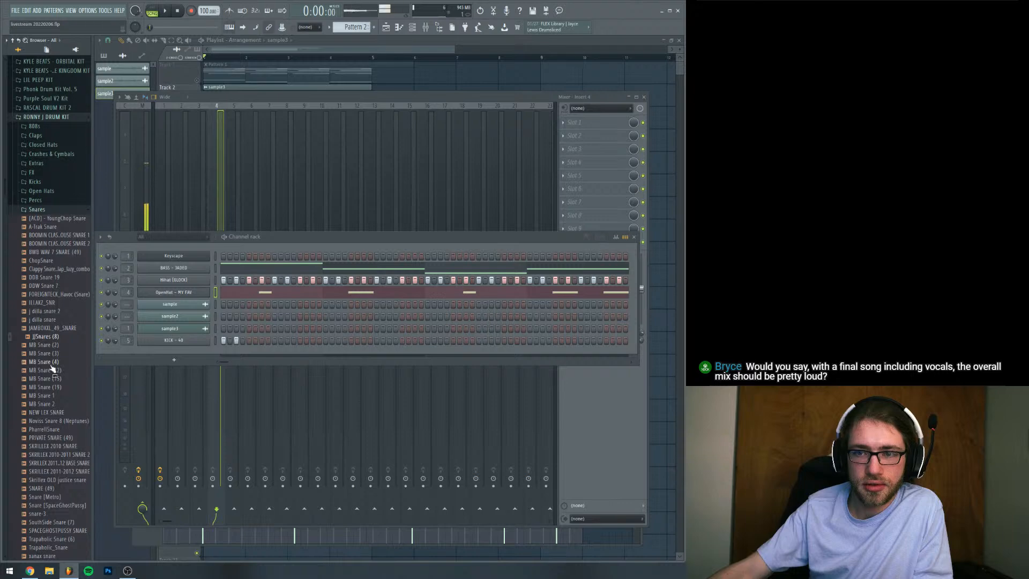
drag(50, 363, 212, 356)
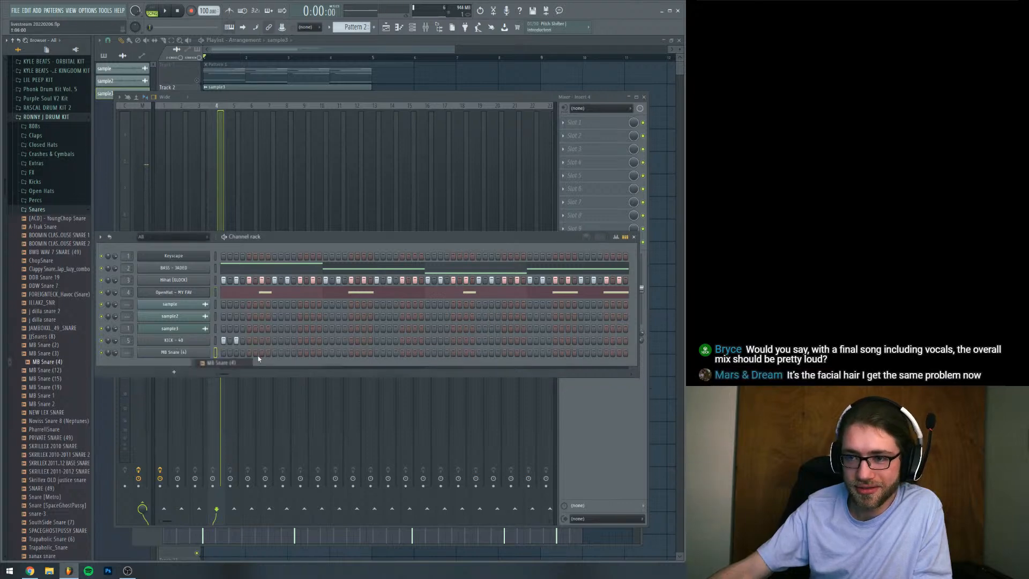
Place MB Snare (4) hits on steps 9, 25, 41 and 57 of Pattern 2 while the pattern plays
click(274, 352)
key(space)
click(377, 352)
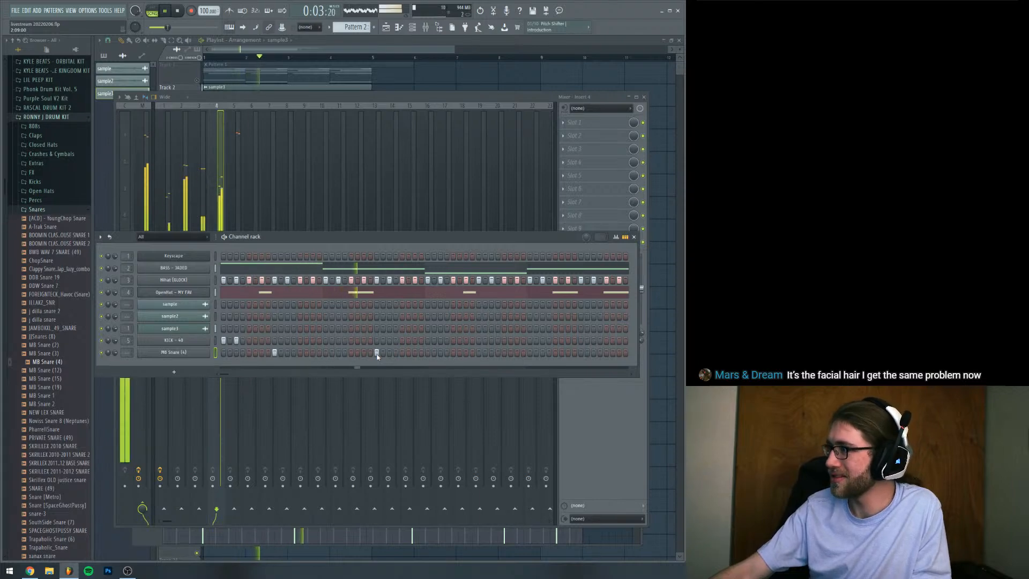
click(478, 352)
click(581, 352)
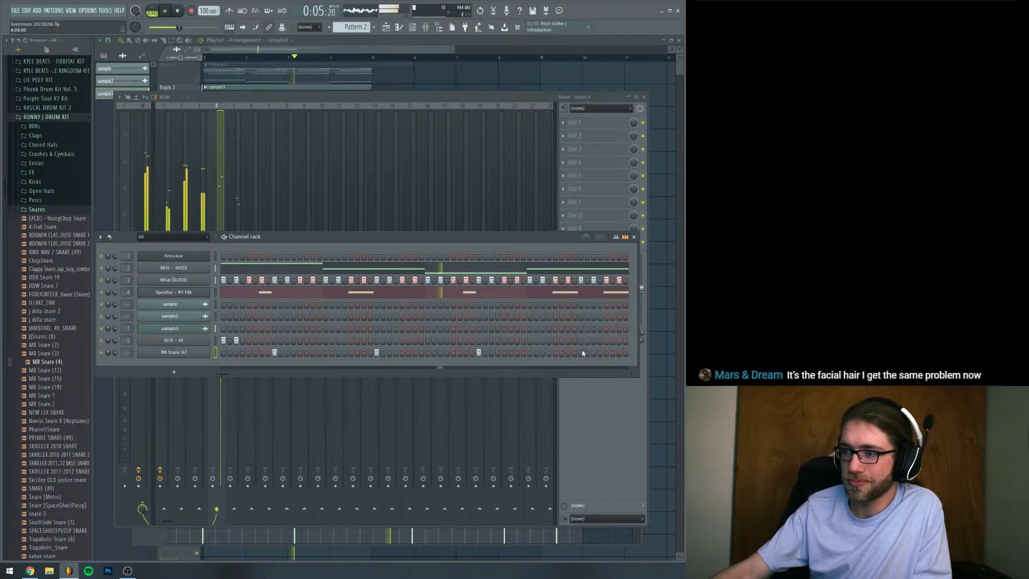
Route MB Snare (4) to mixer track 6, normalize its sample and play the pattern
scroll(129, 354, up, 6)
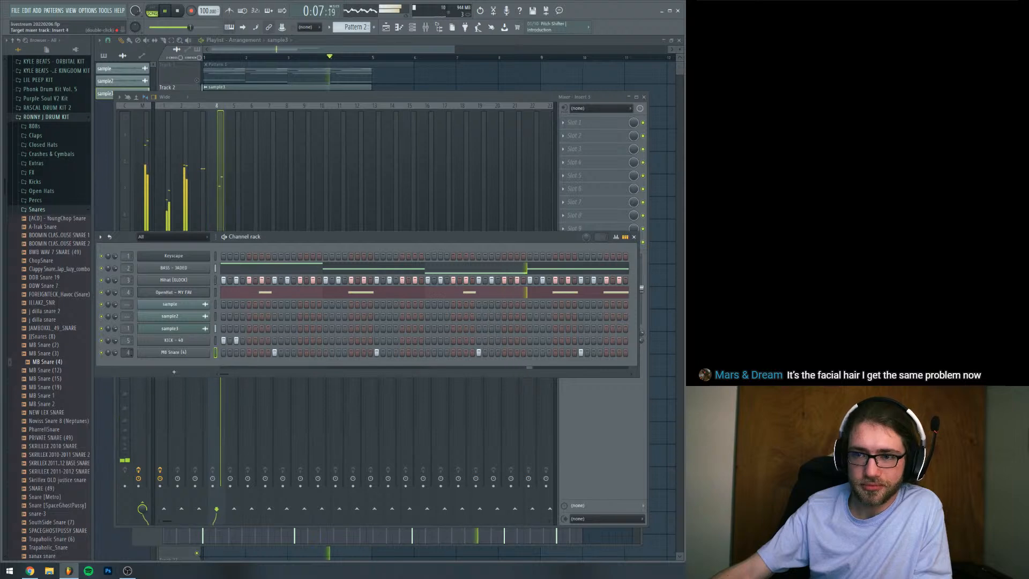
key(space)
click(144, 354)
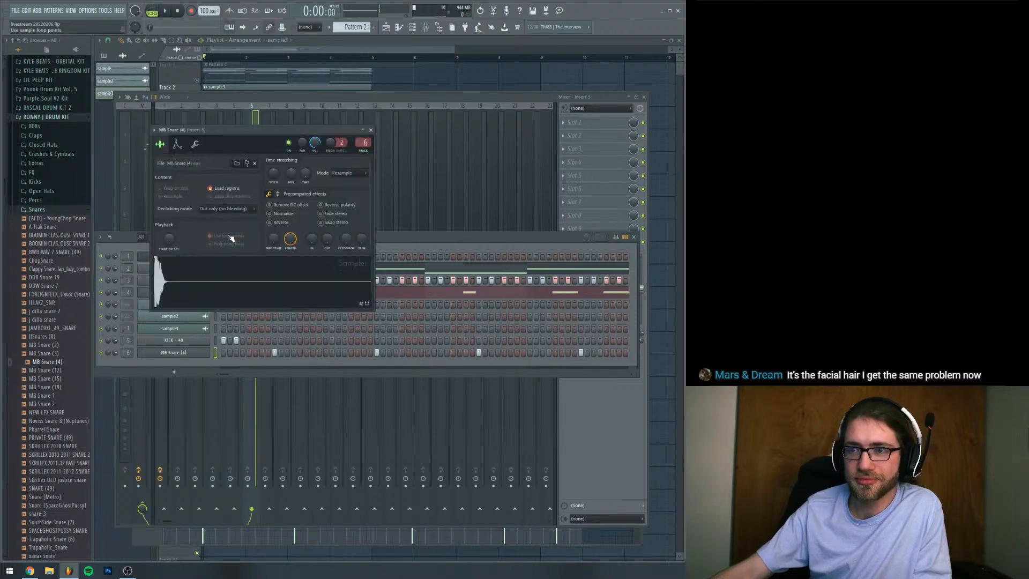
key(space)
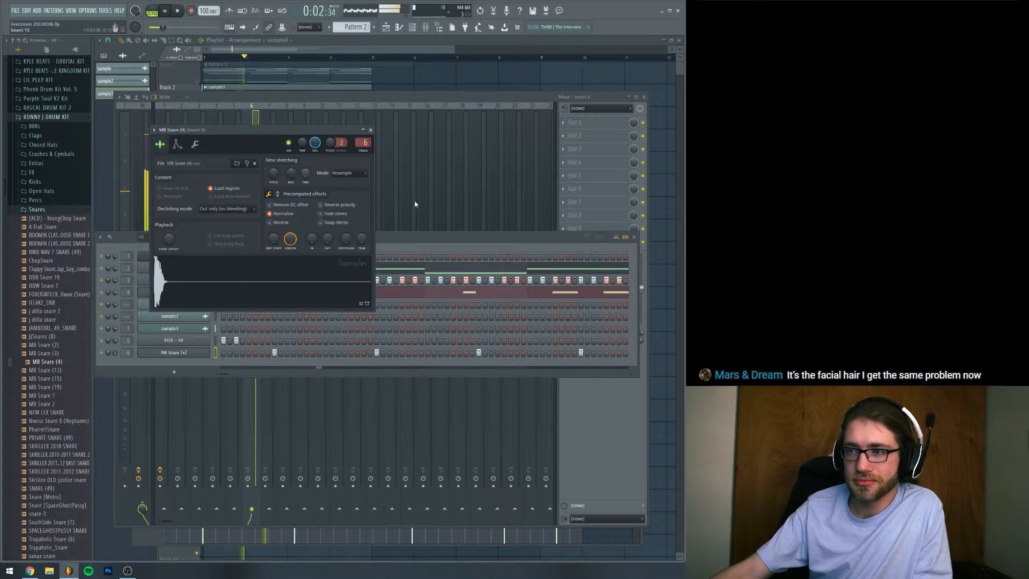
Bring the channel rack to the front, stop playback and add an extra MB Snare (4) hit on step 19
click(405, 237)
key(space)
click(339, 353)
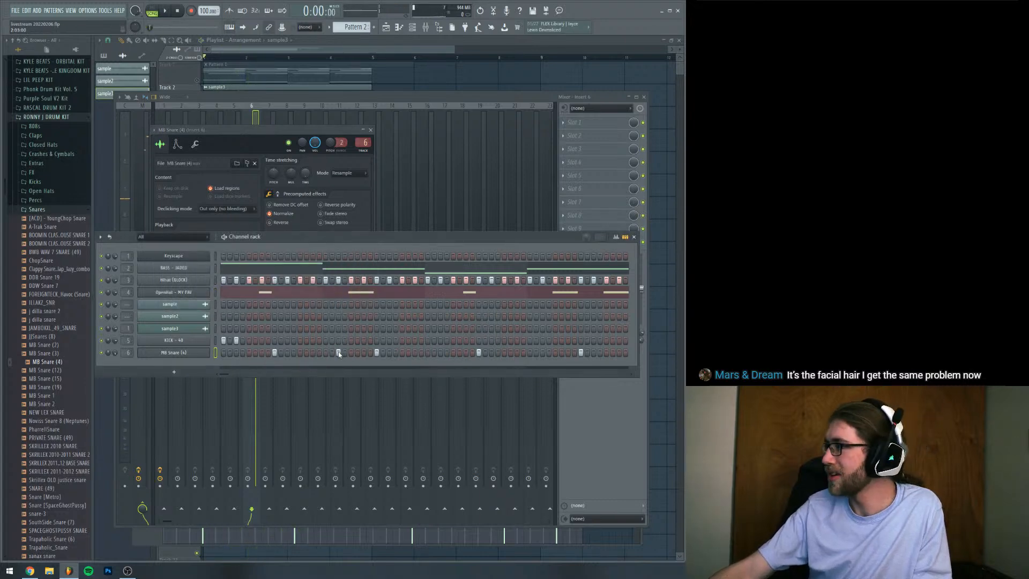
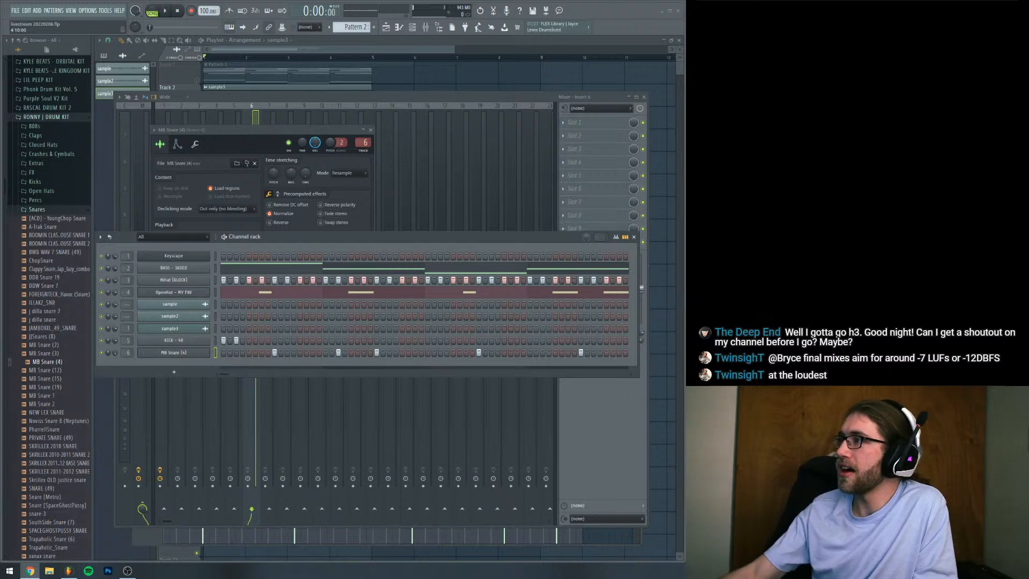
mouse_move(0, 160)
mouse_down()
mouse_move(163, 161)
mouse_move(3, 156)
mouse_up()
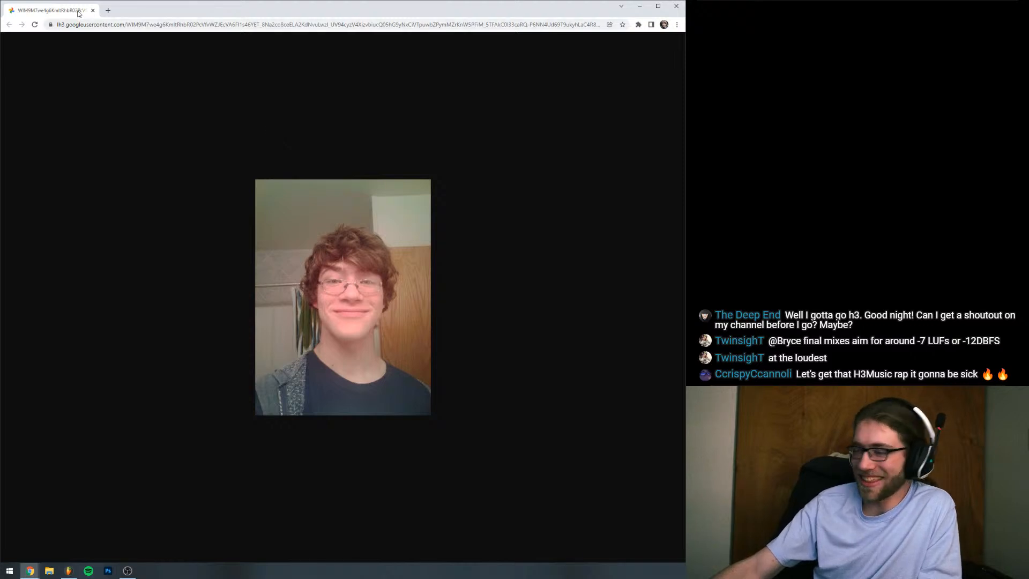
drag(79, 14, 685, 39)
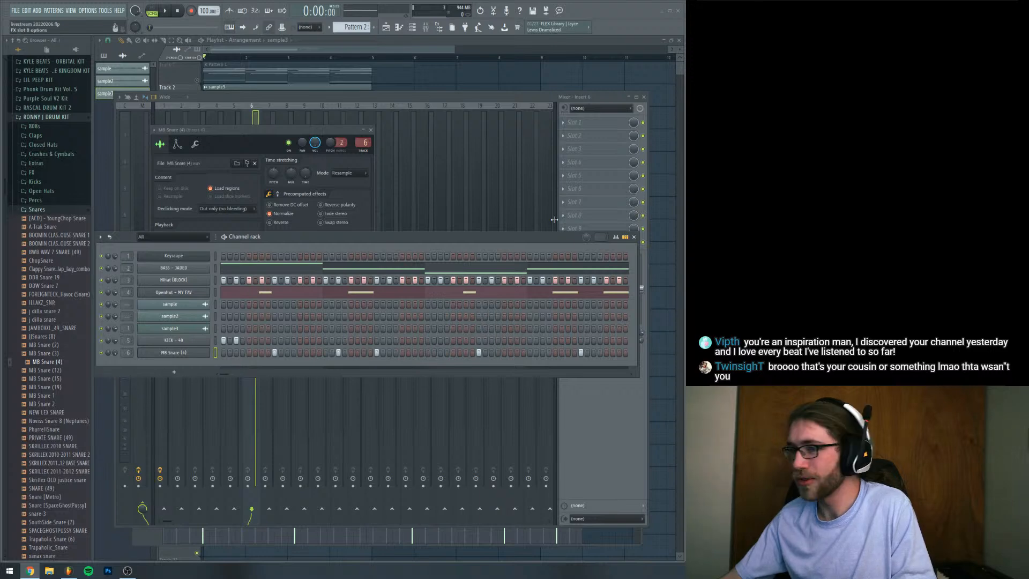
click(474, 243)
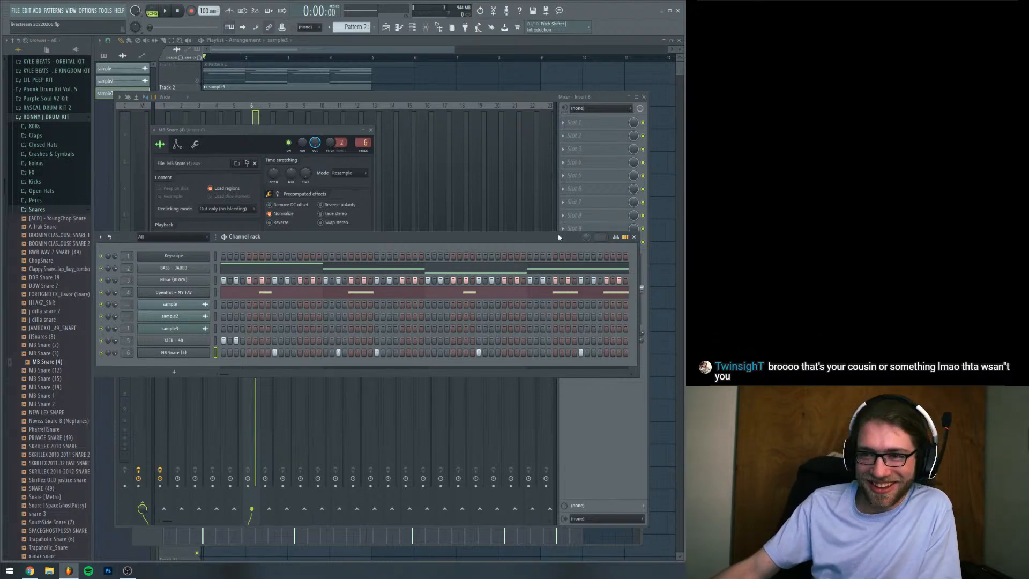
drag(558, 237, 561, 245)
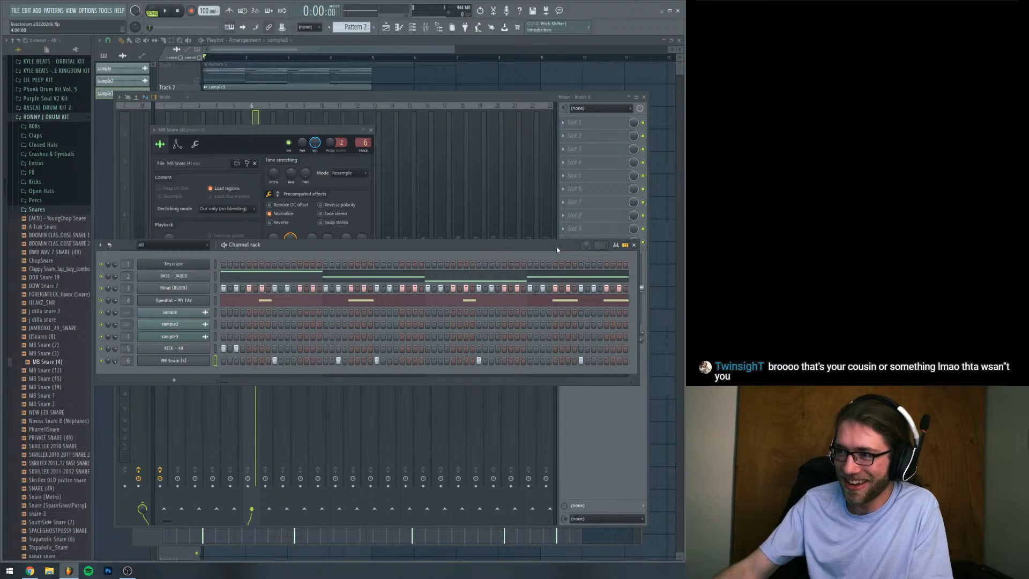
During playback, lower the velocity of MB Snare (4)'s step 19 hit in the piano roll and add an equally soft hit on step 51
key(space)
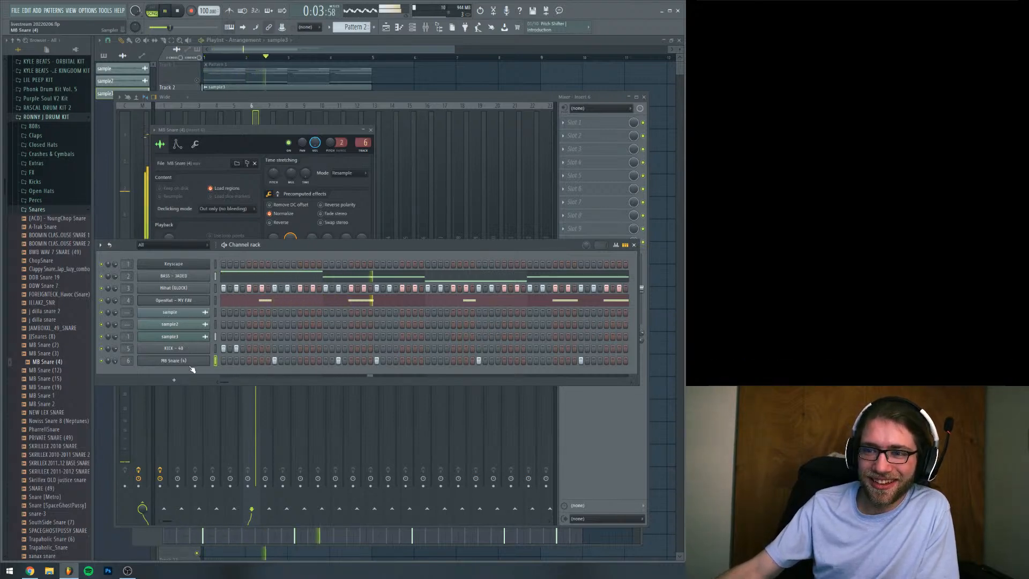
right_click(207, 358)
click(215, 360)
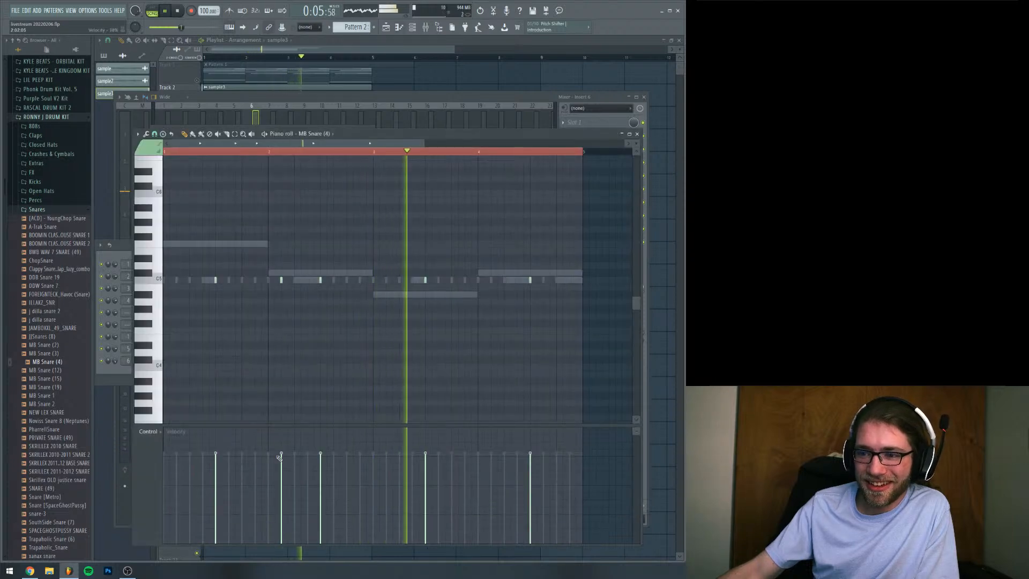
drag(280, 456, 281, 475)
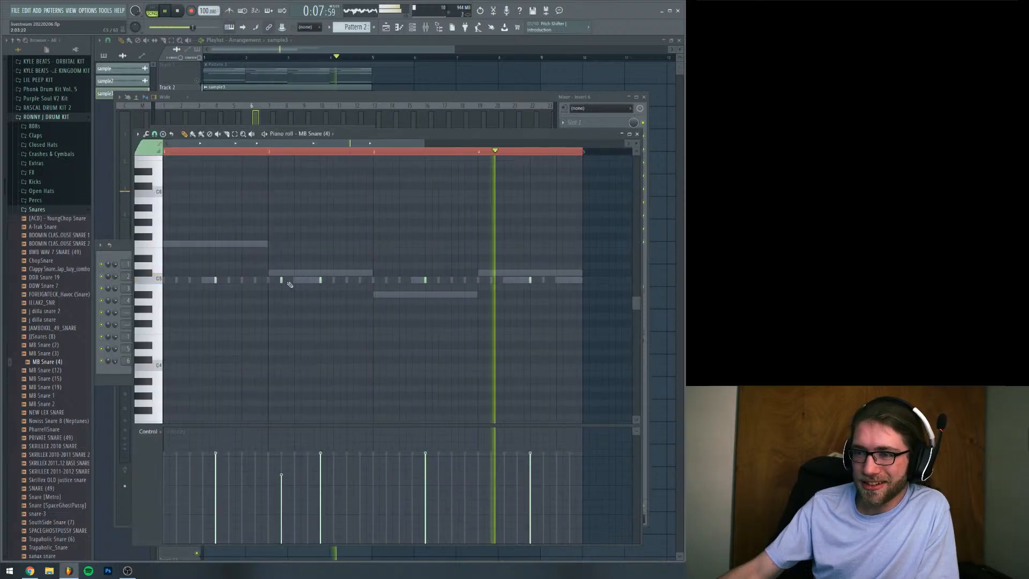
click(490, 280)
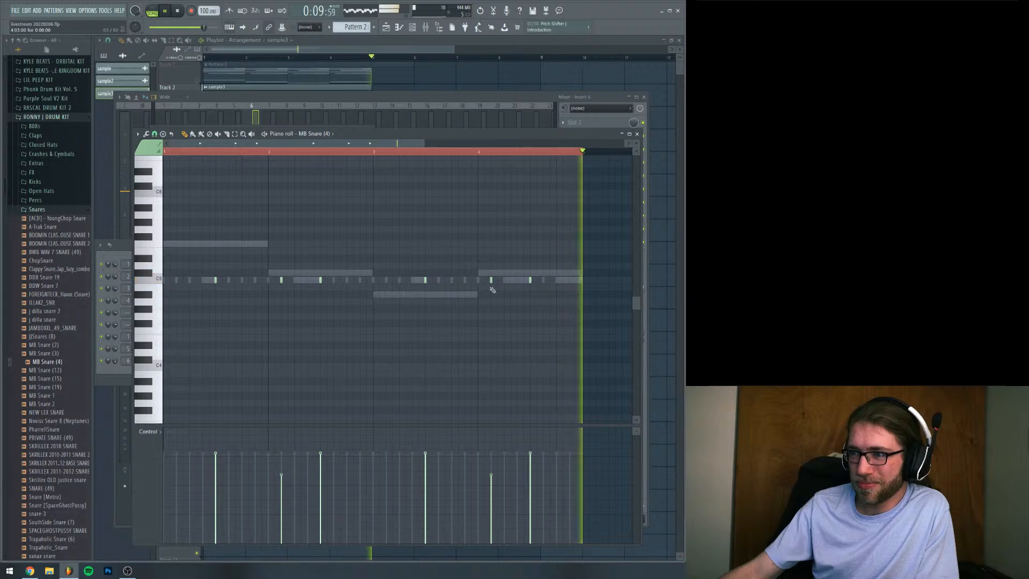
click(491, 484)
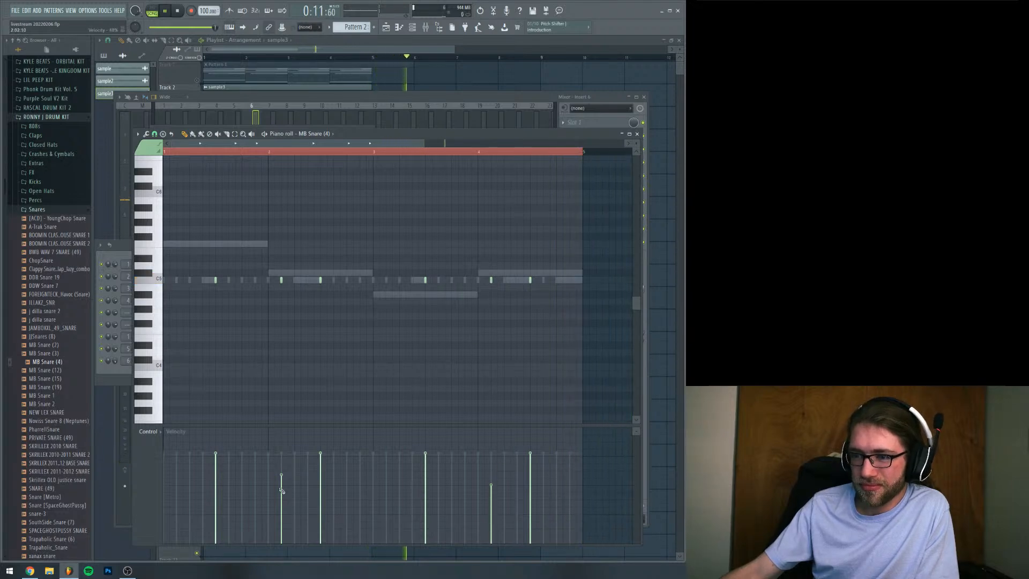
click(281, 484)
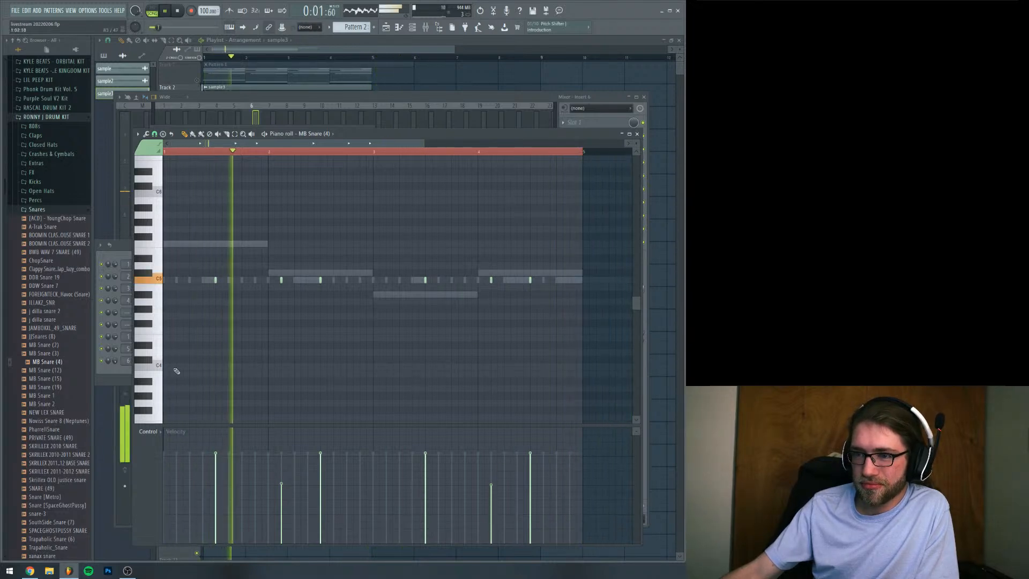
Return to the channel rack, restart playback and add a kick hit on step 11 of Pattern 2
key(F6)
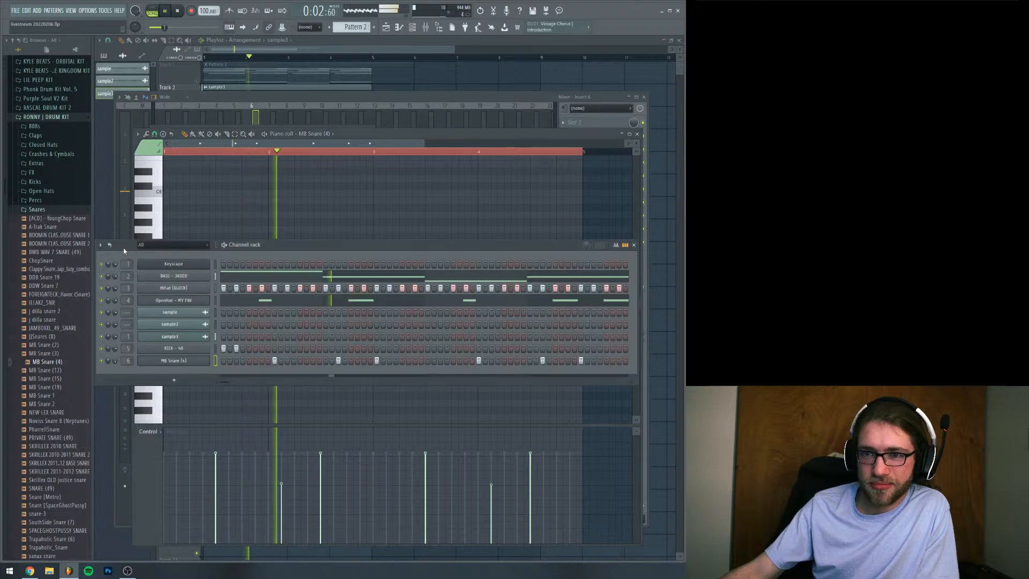
click(173, 290)
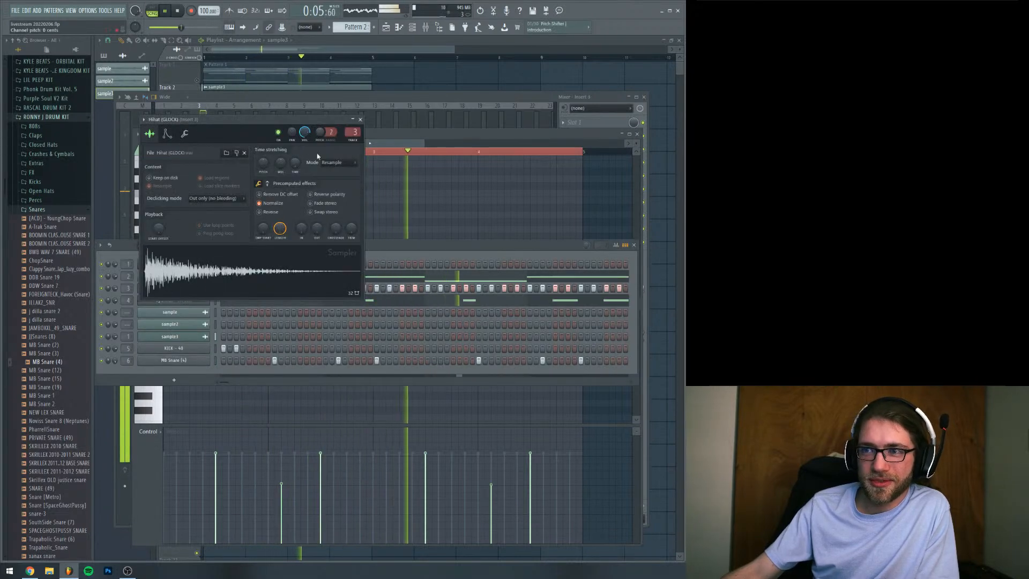
click(129, 251)
key(space)
key(space)
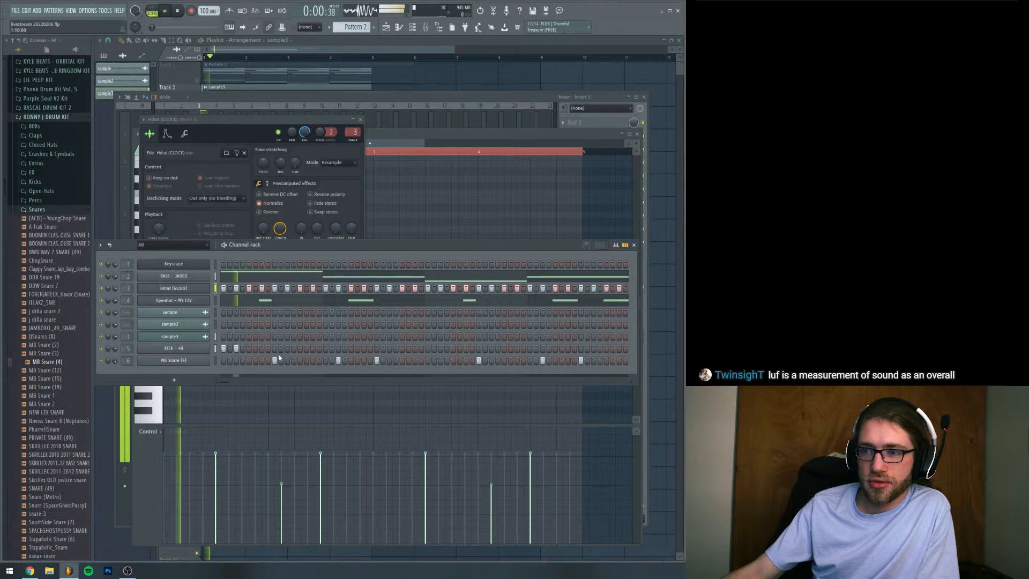
click(287, 348)
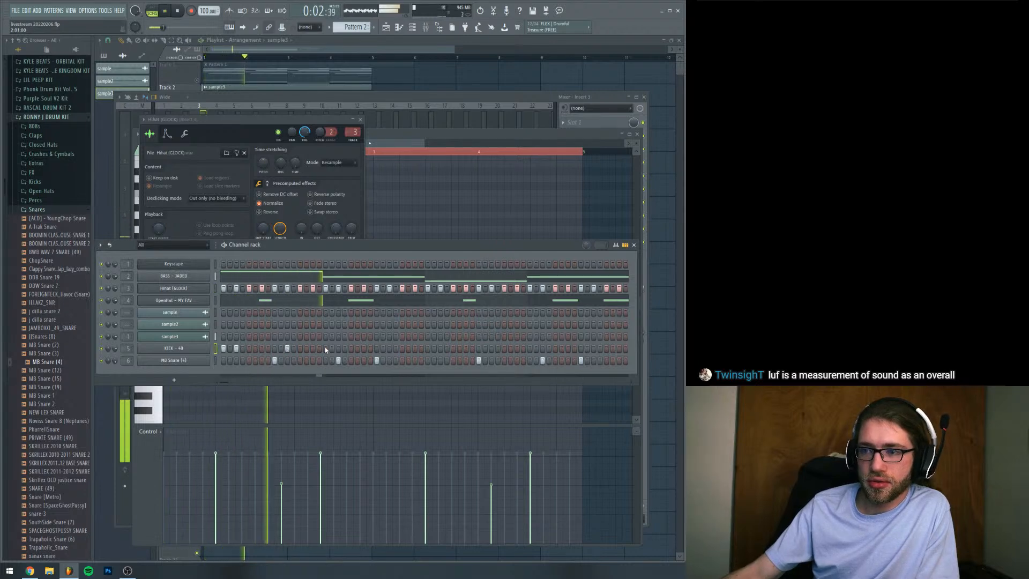
Stop playback and browse the Percs and 808s folders of the Ronny J Drum Kit
key(space)
click(47, 202)
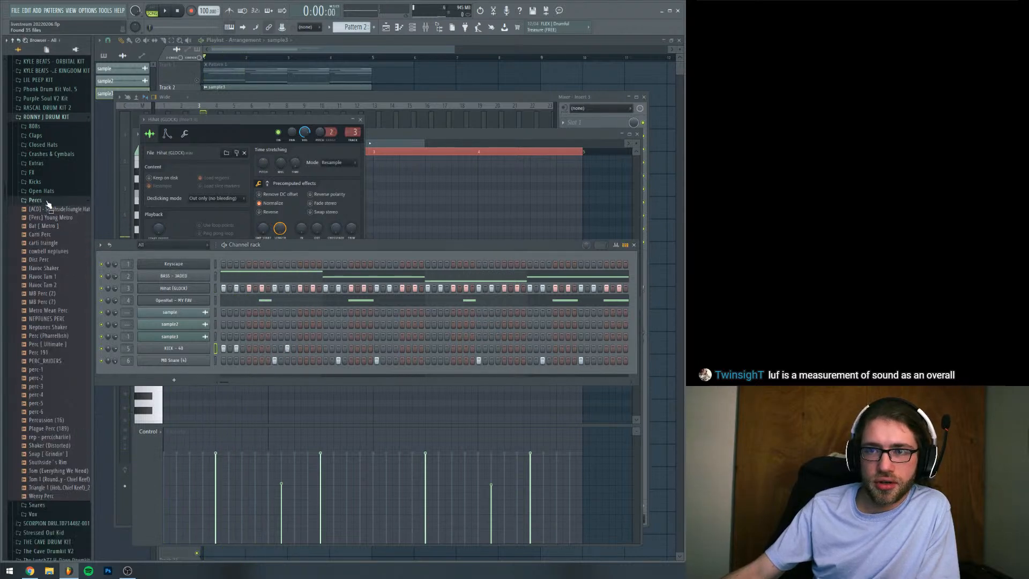
click(35, 127)
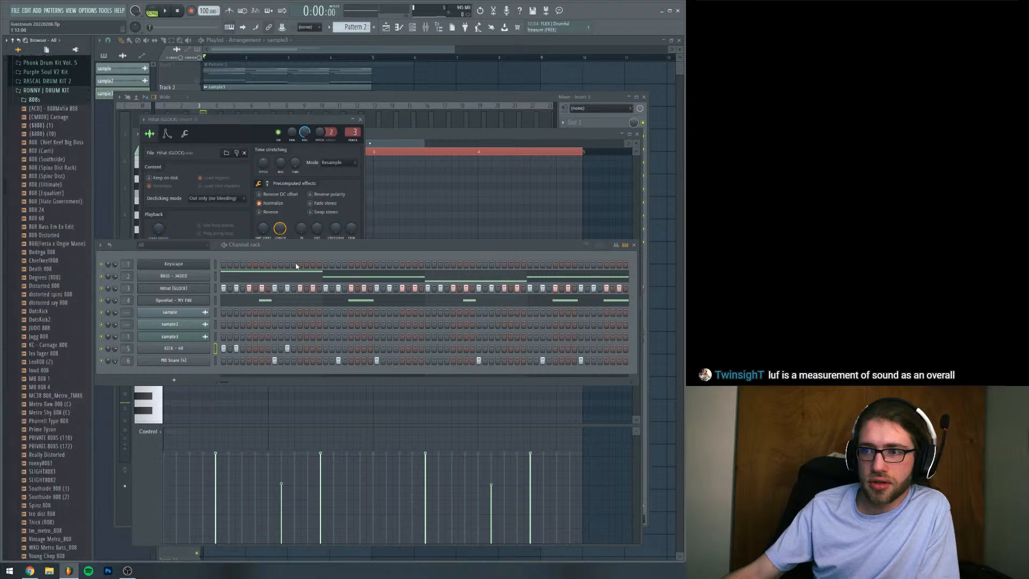
Add kick hits on steps 14 and 17 of Pattern 2 during playback, and stop playback
key(space)
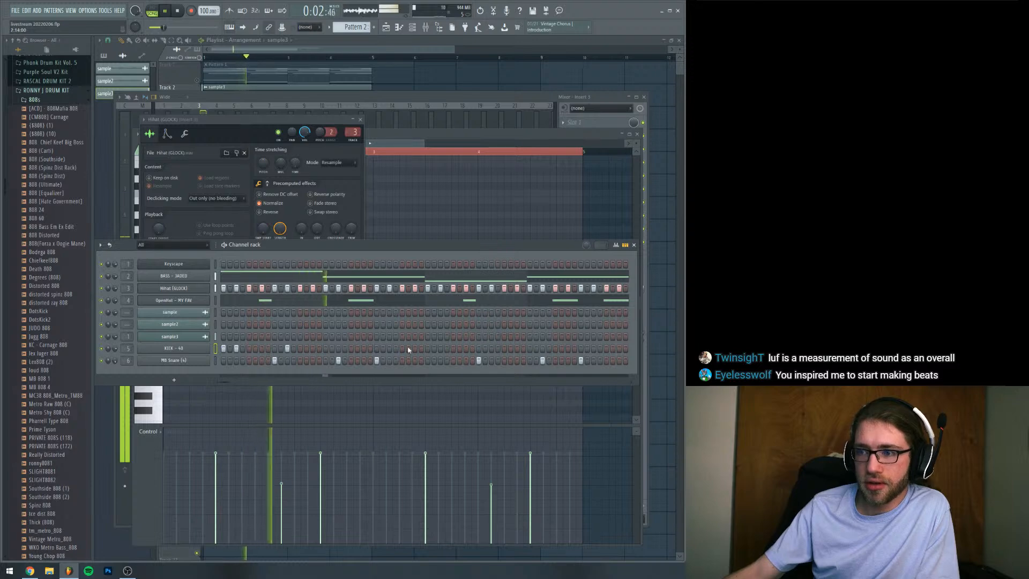
click(325, 349)
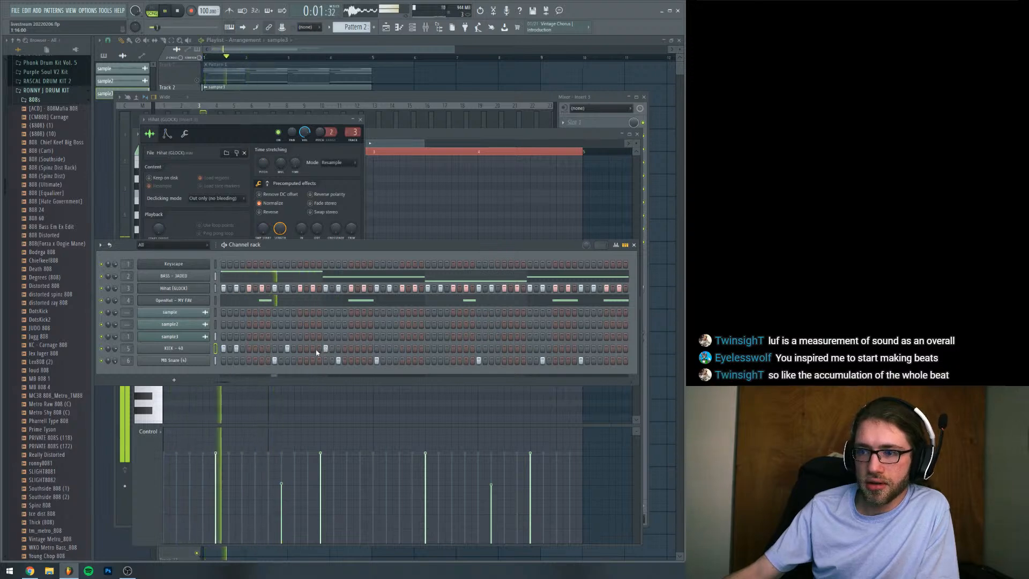
click(320, 350)
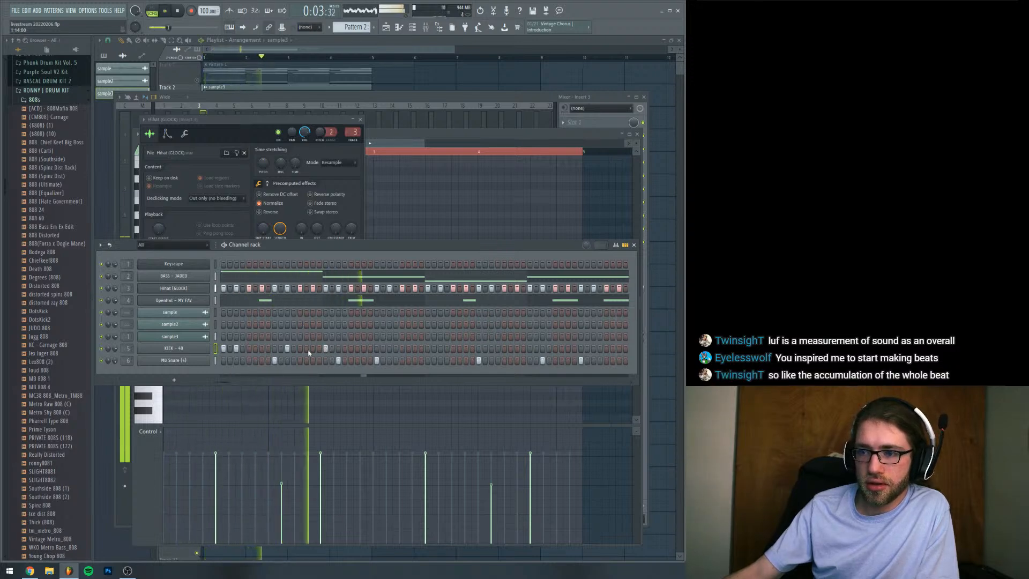
click(306, 349)
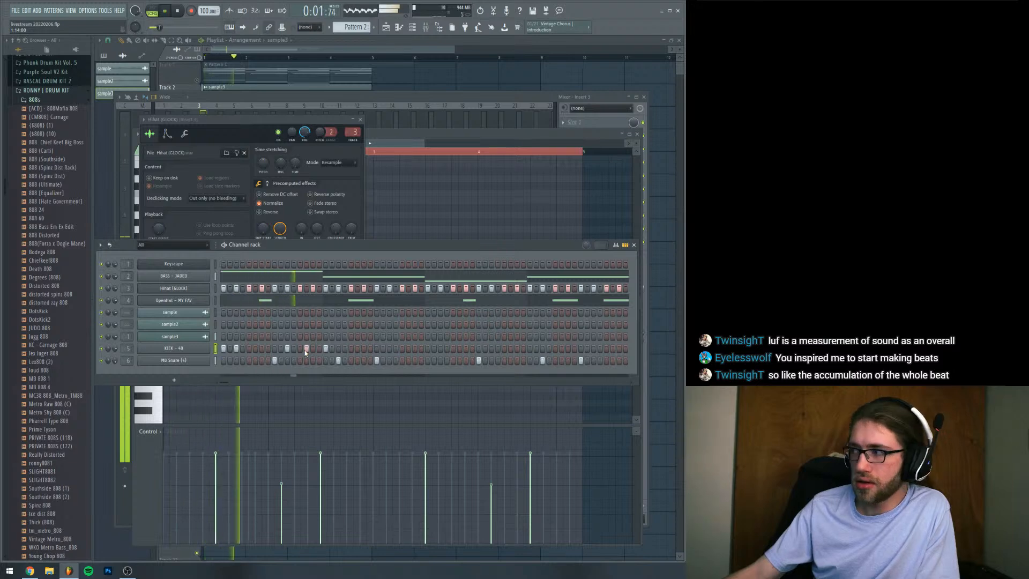
key(space)
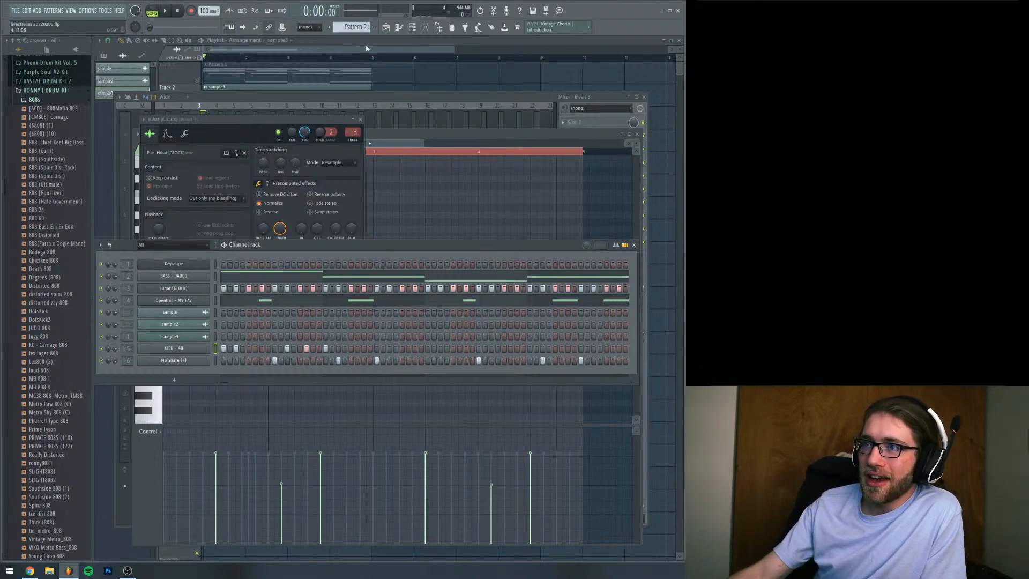
Hide the windows covering the playlist, unmute Track 3 during playback, and reopen the channel rack with playback restarted
key(F12)
ctrl+click(198, 103)
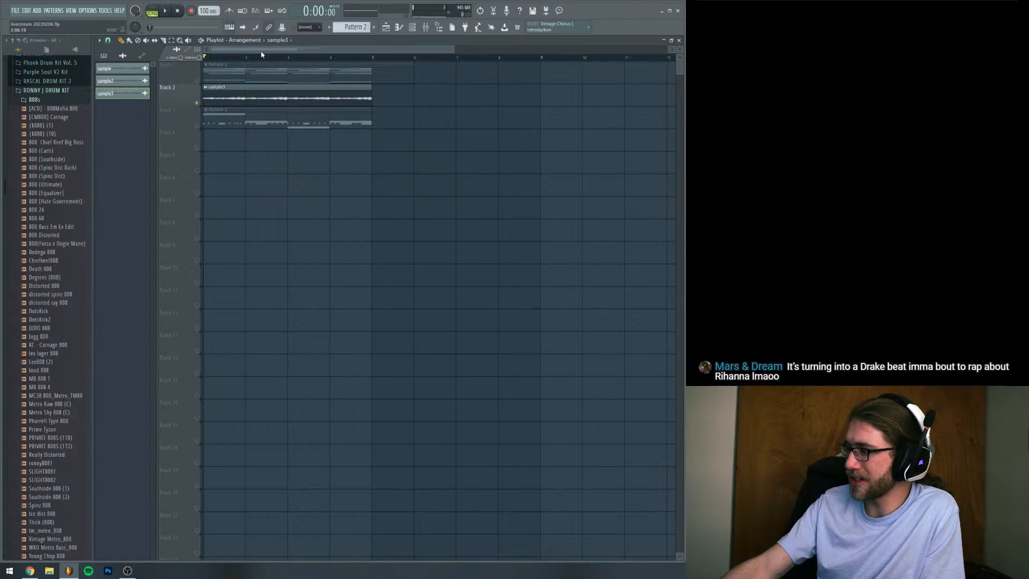
key(space)
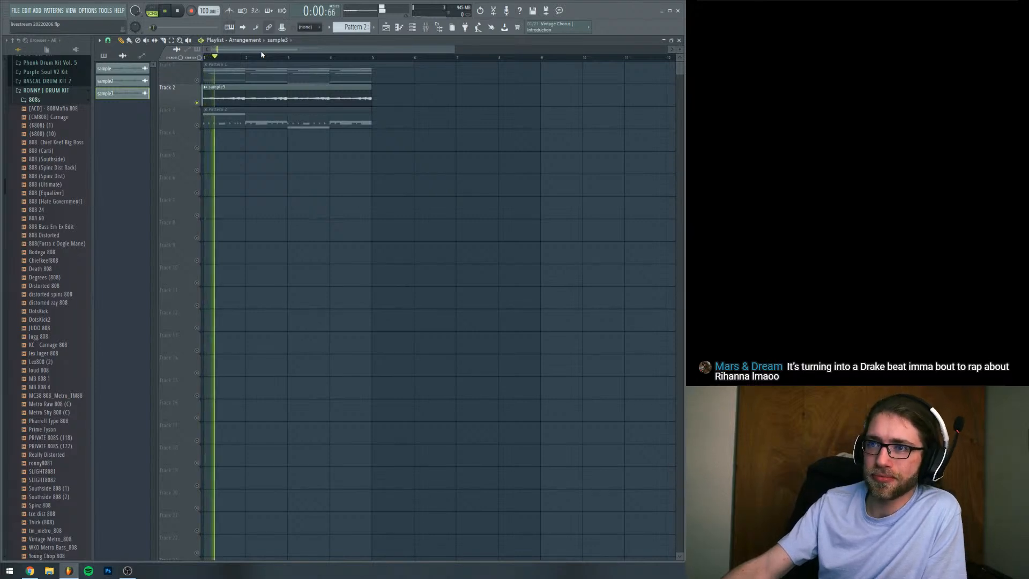
click(197, 124)
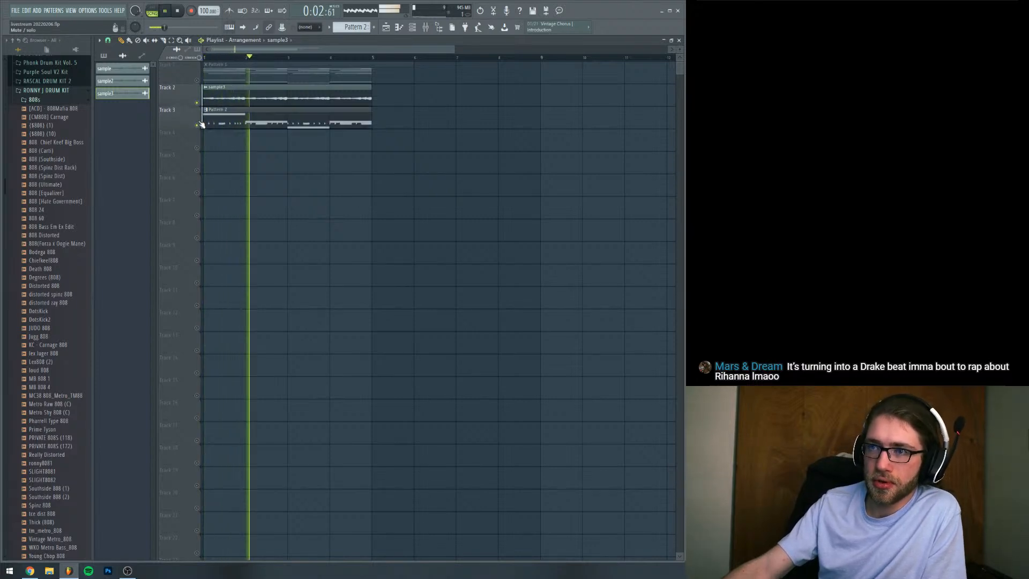
click(413, 29)
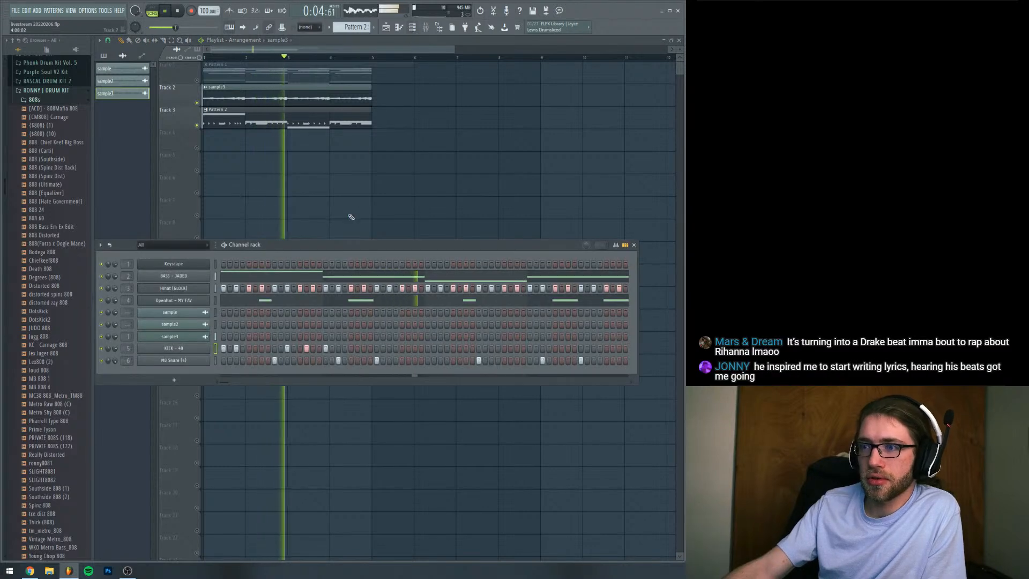
key(space)
key(space)
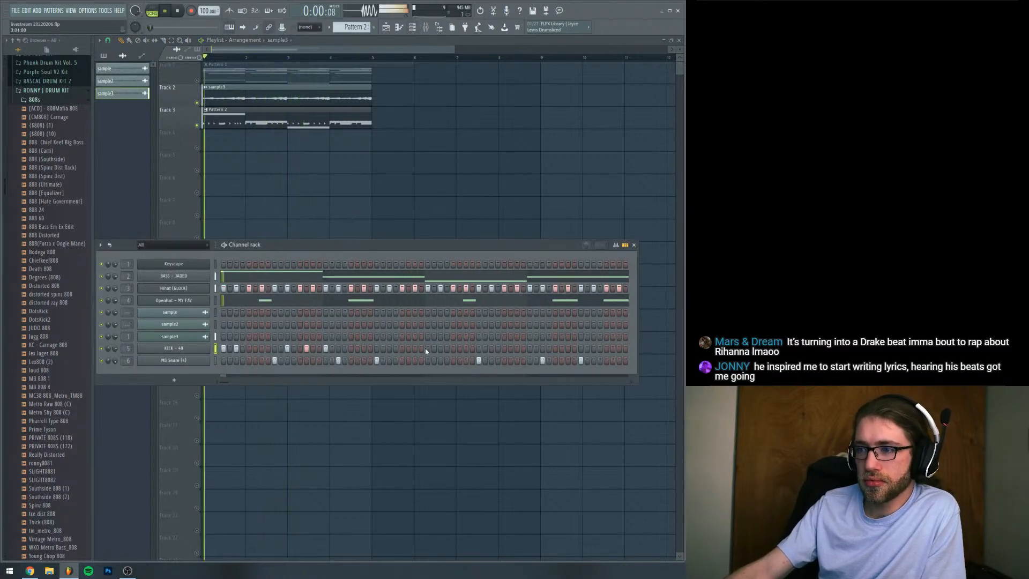
Add kick hits on steps 28, 33, 39, 46, 49, 53, 54 and 61 of Pattern 2 during playback, and stop playback
click(427, 349)
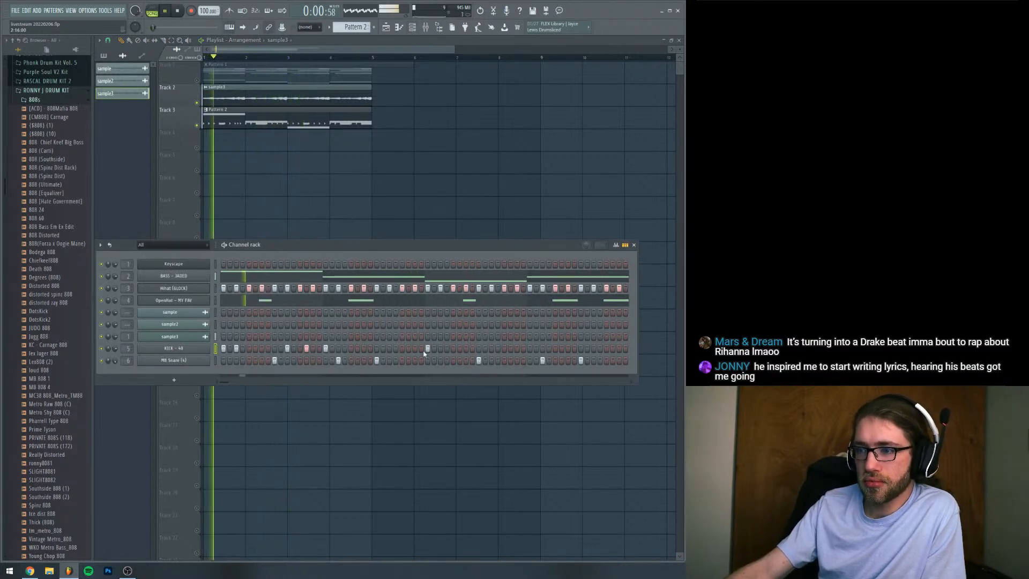
click(395, 349)
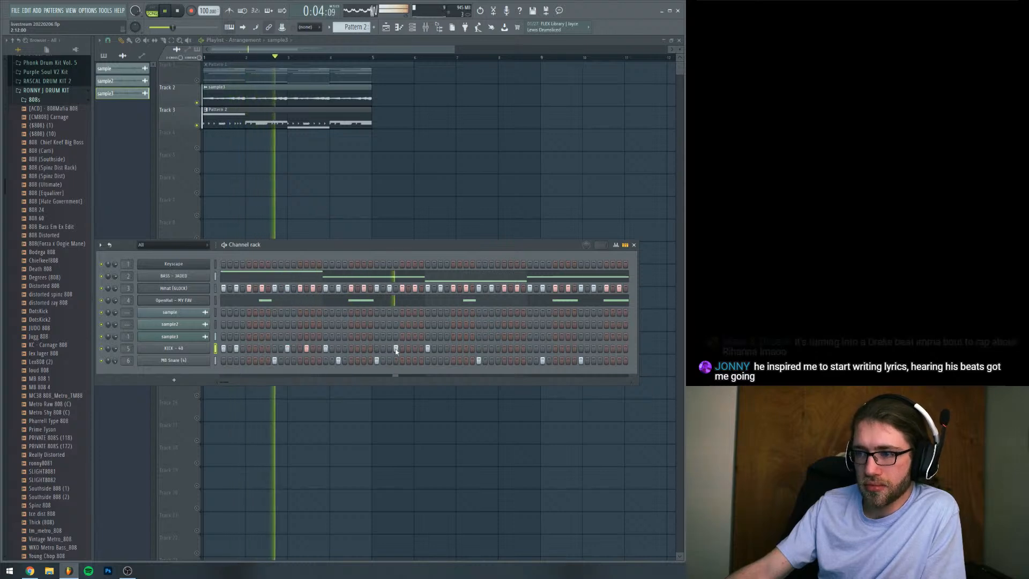
click(466, 348)
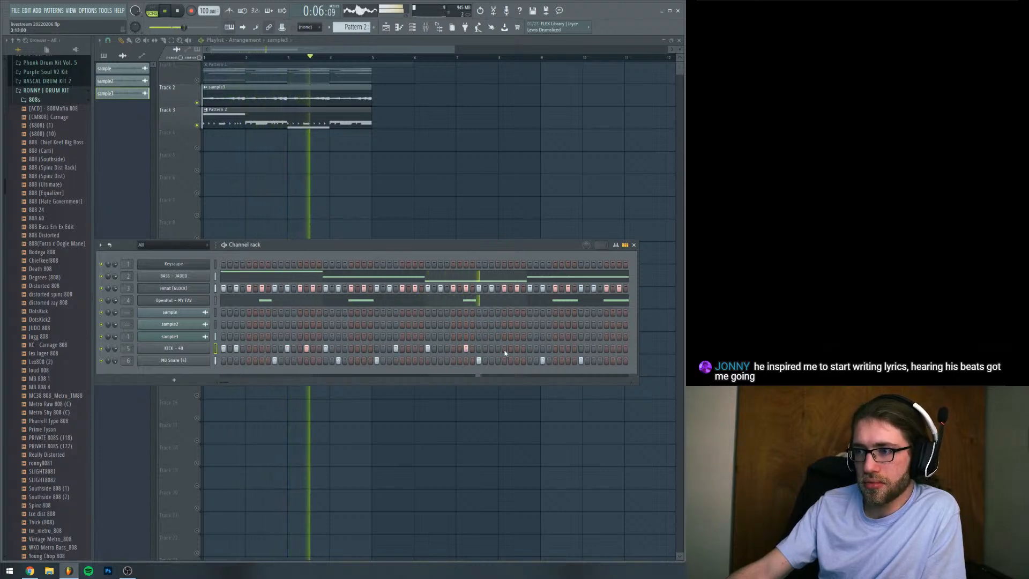
click(529, 348)
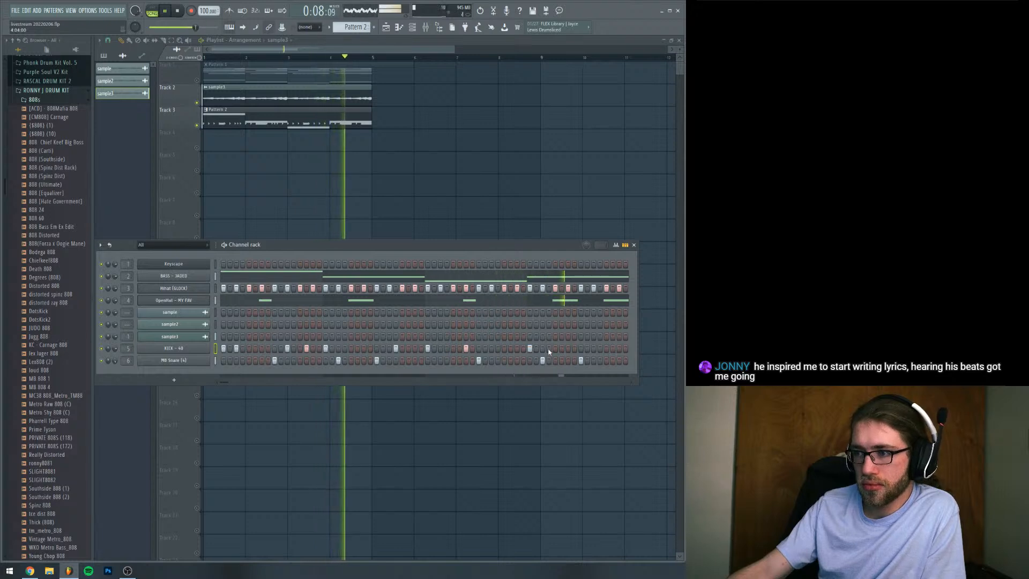
click(548, 349)
click(508, 348)
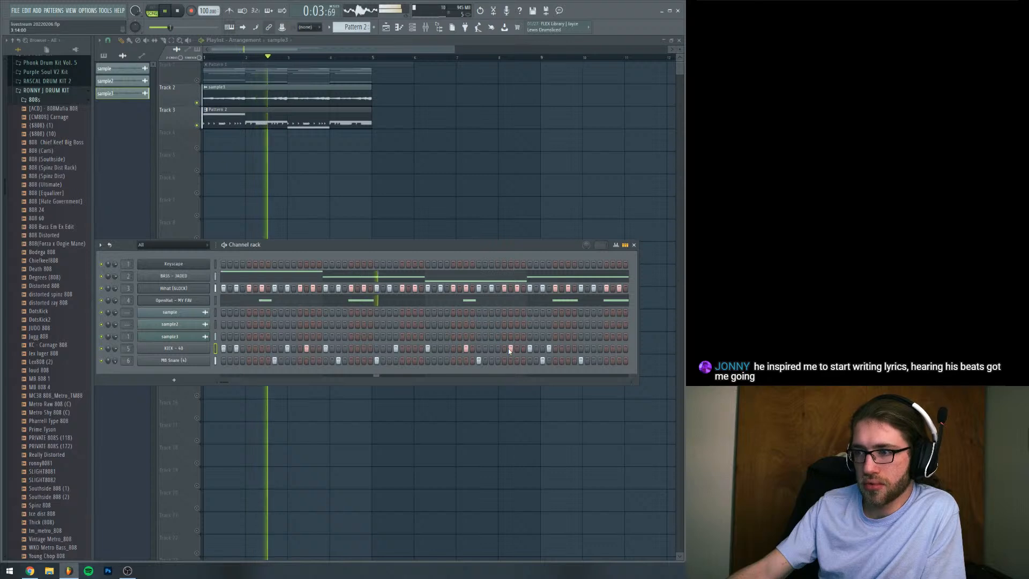
click(561, 349)
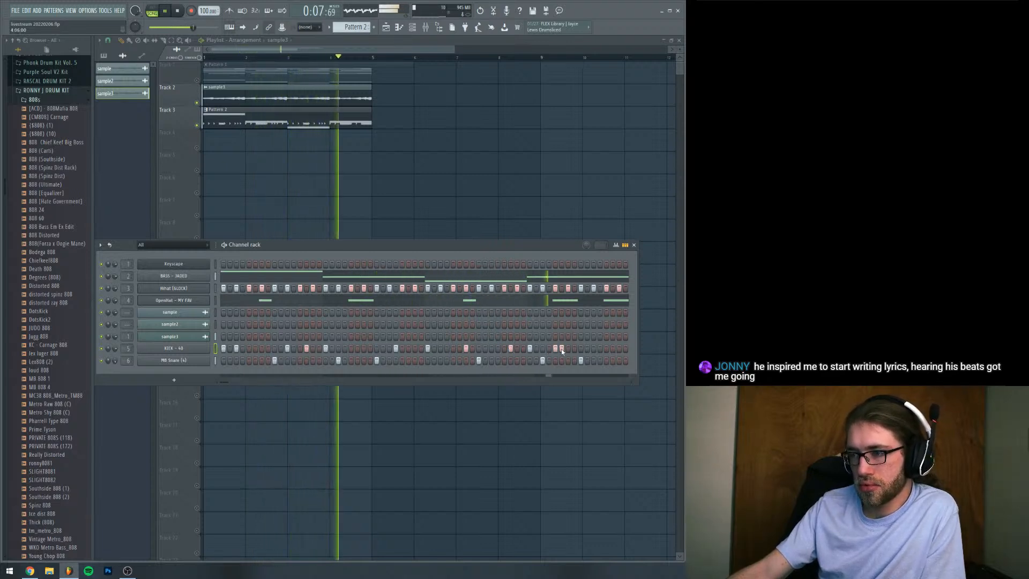
click(606, 349)
key(space)
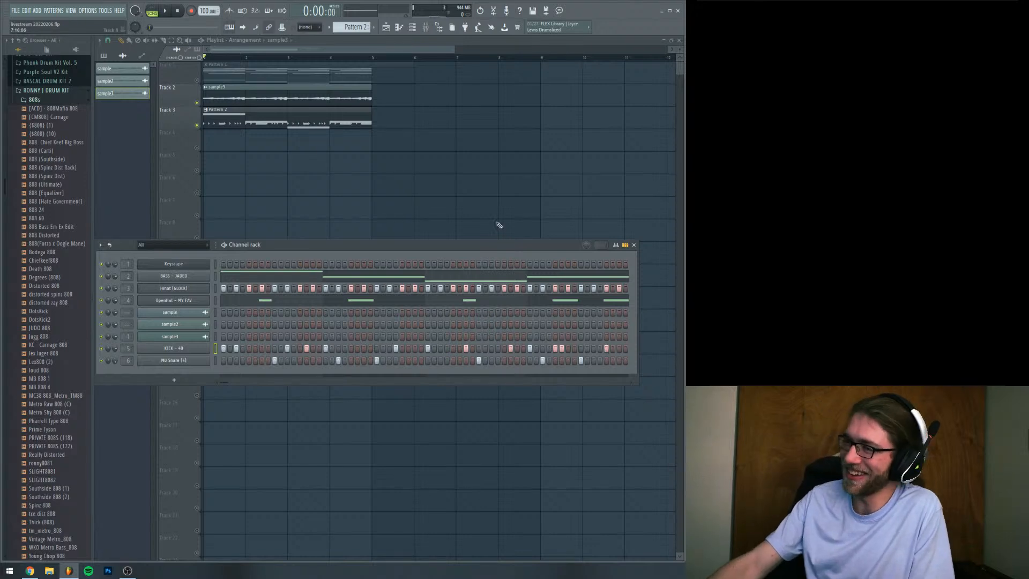
drag(502, 247, 499, 218)
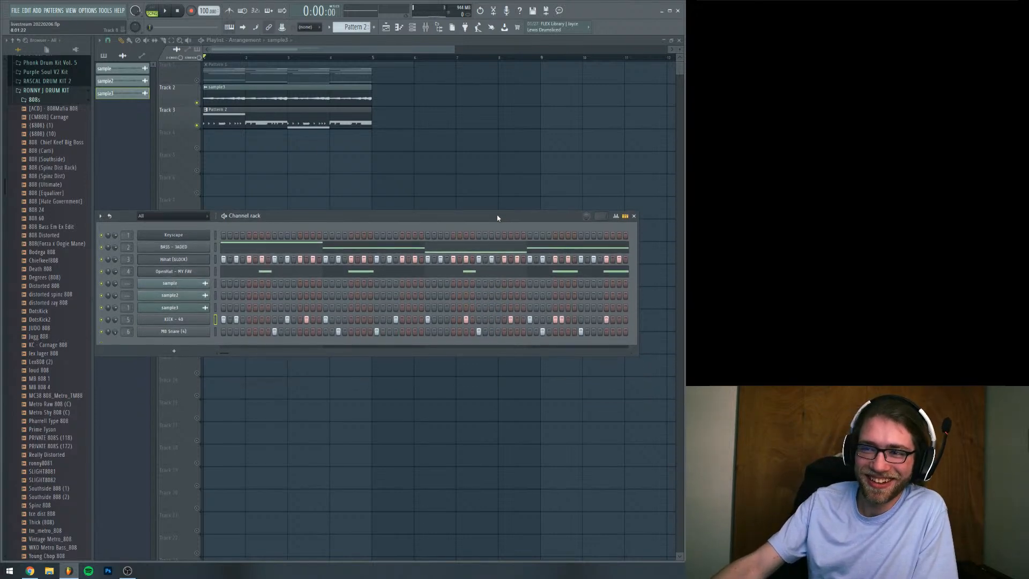
drag(432, 221, 433, 220)
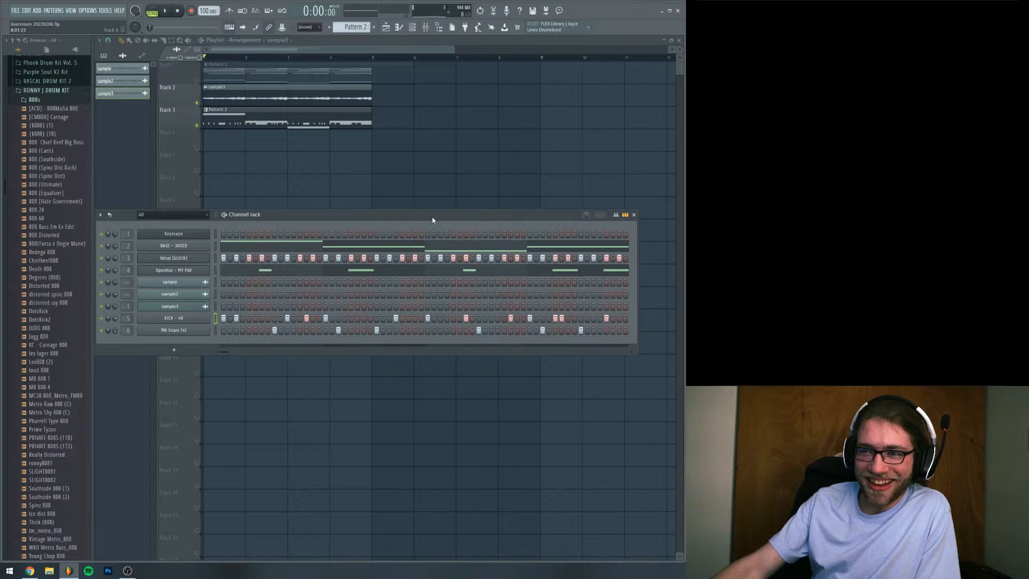
Open the Hihat (GLOCK) channel's piano roll and add a roll of extra hits at the end of bar 2, auditioning the pattern
right_click(203, 262)
click(237, 262)
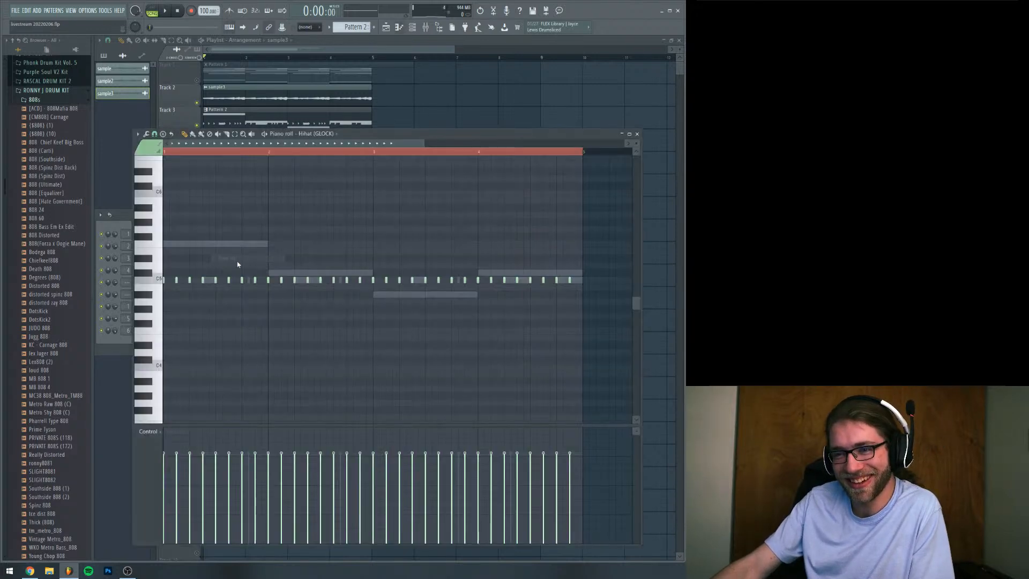
drag(424, 146, 411, 148)
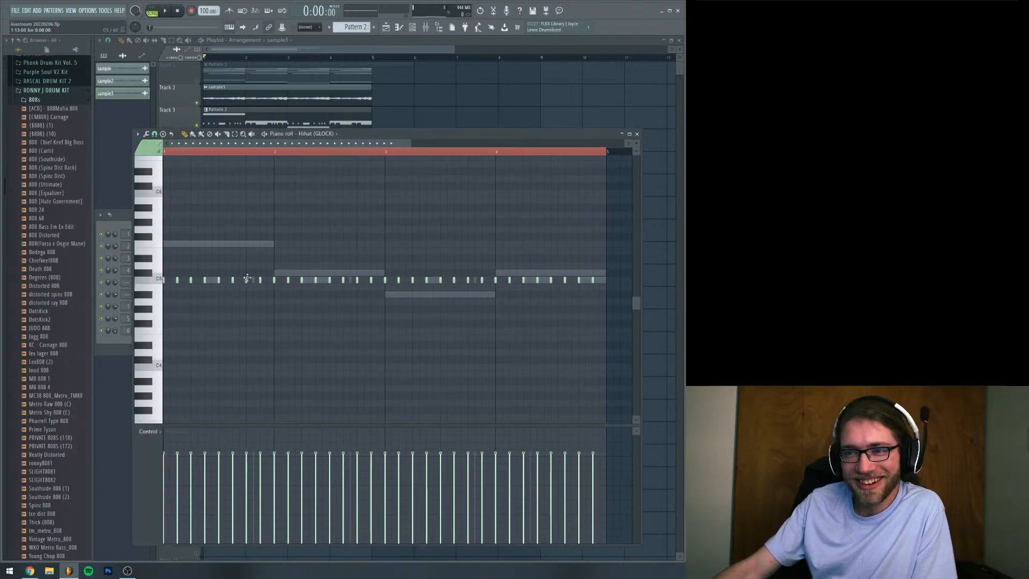
key(space)
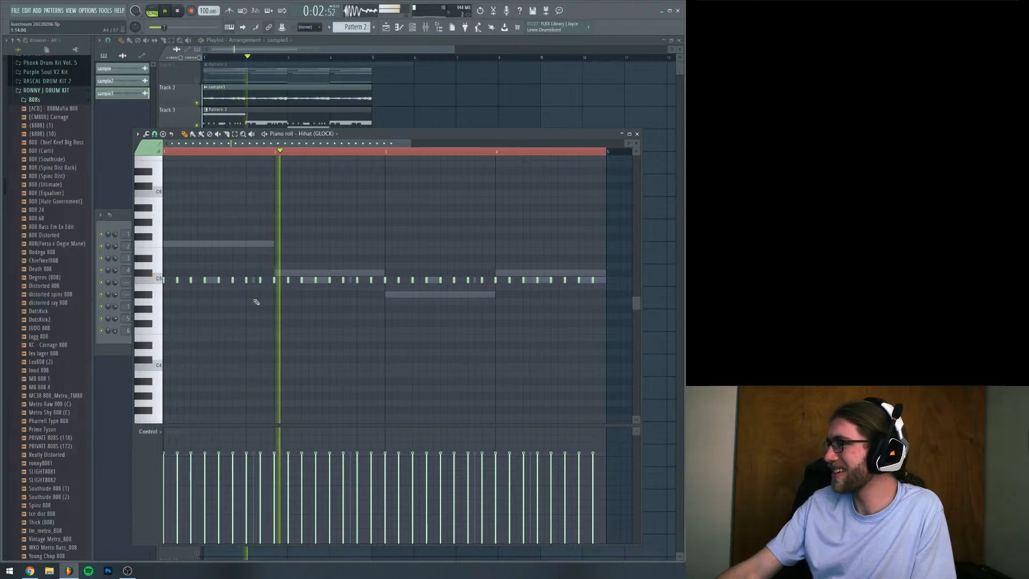
key(space)
drag(410, 144, 400, 144)
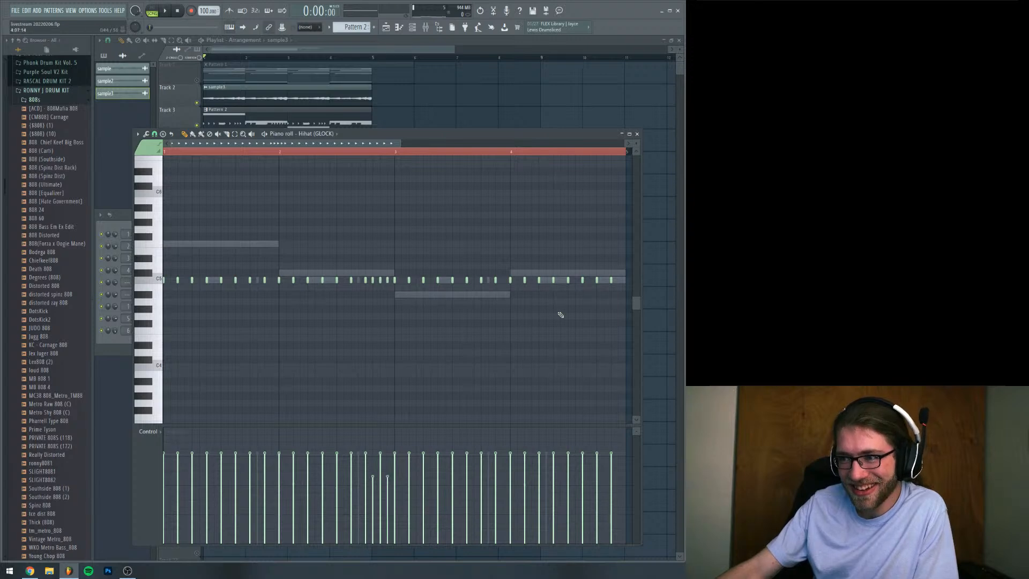
Add a matching roll of extra hi-hat hits at the end of bar 4 and restart playback
key(space)
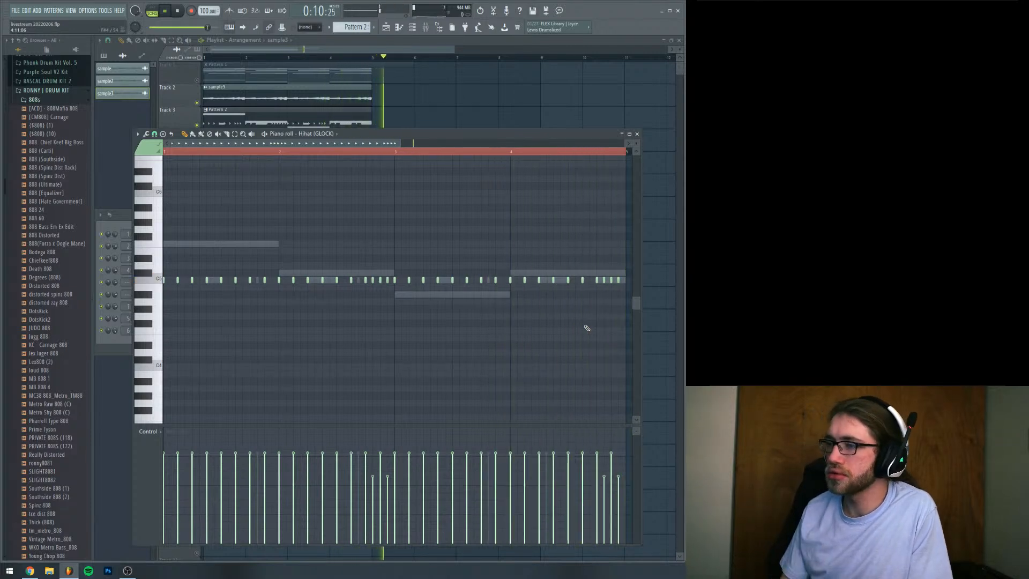
key(space)
key(space)
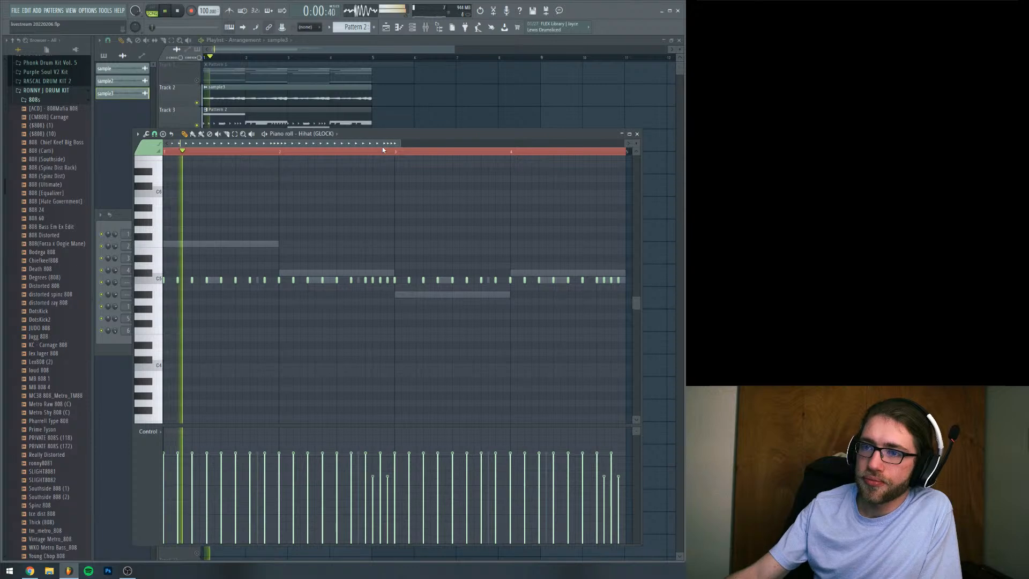
With the piano roll snap at 1/2 step, add single quieter hi-hat hits in bars 1, 2 and 3 during playback
click(155, 134)
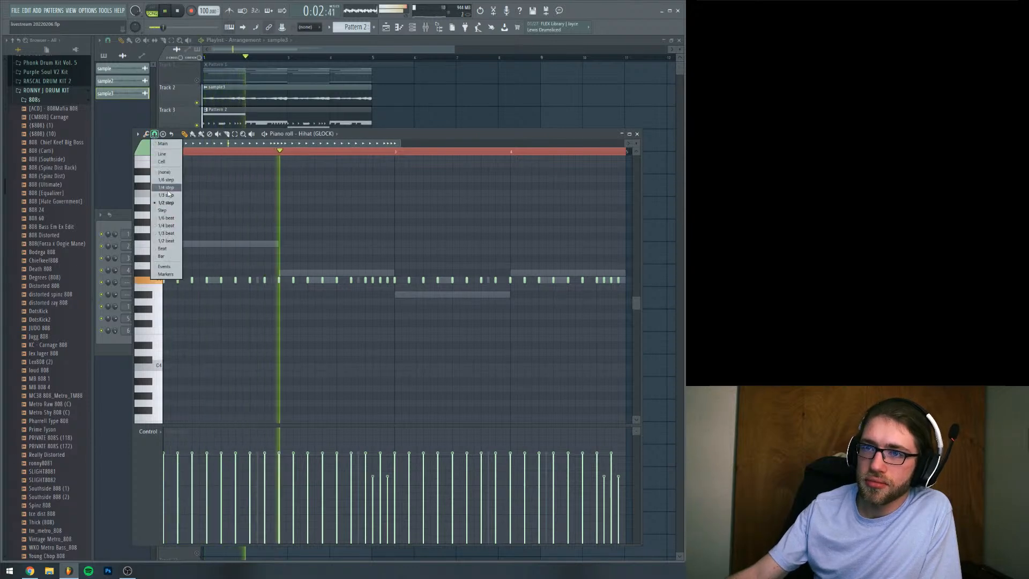
click(163, 203)
key(space)
key(space)
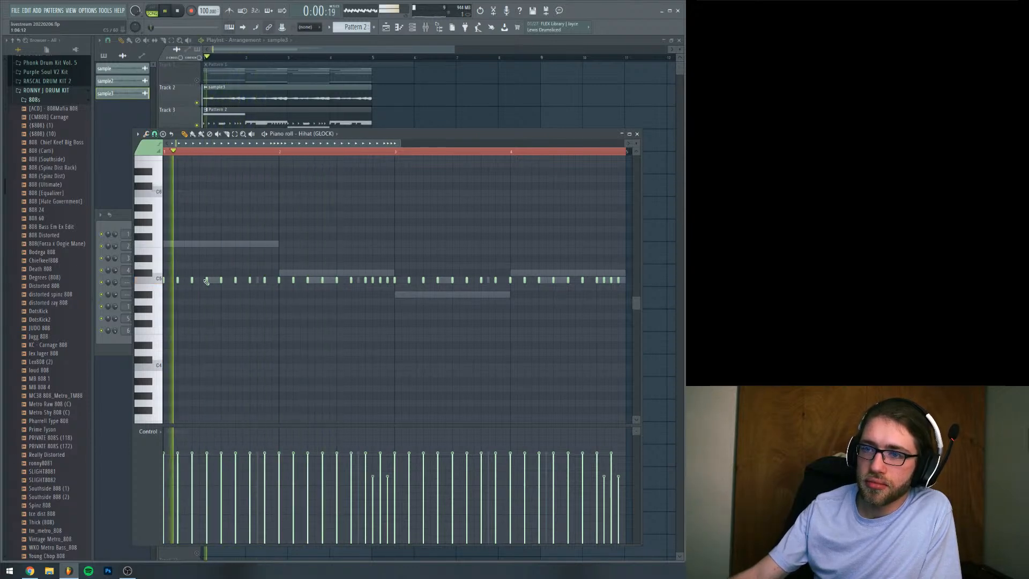
click(298, 280)
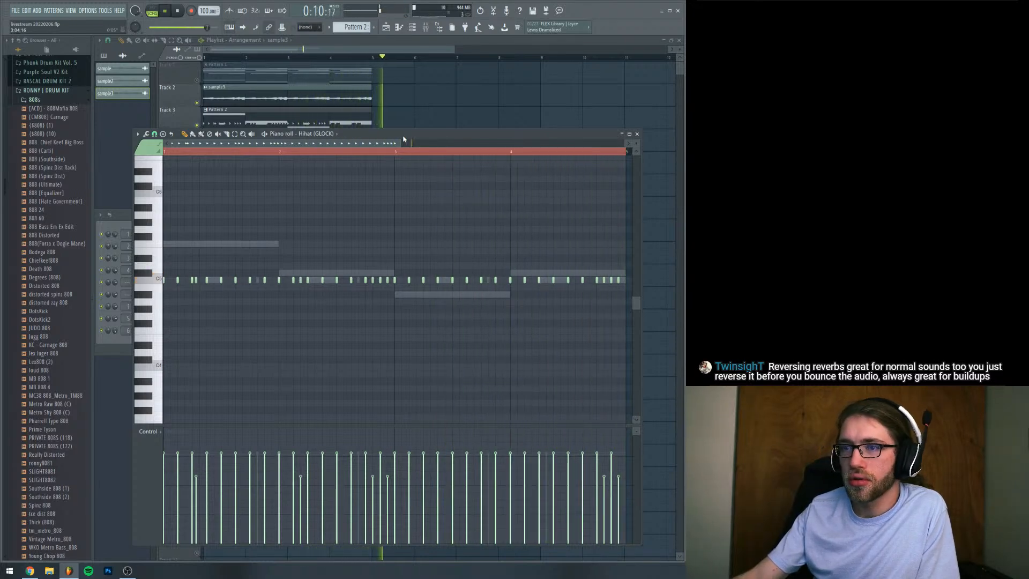
click(429, 280)
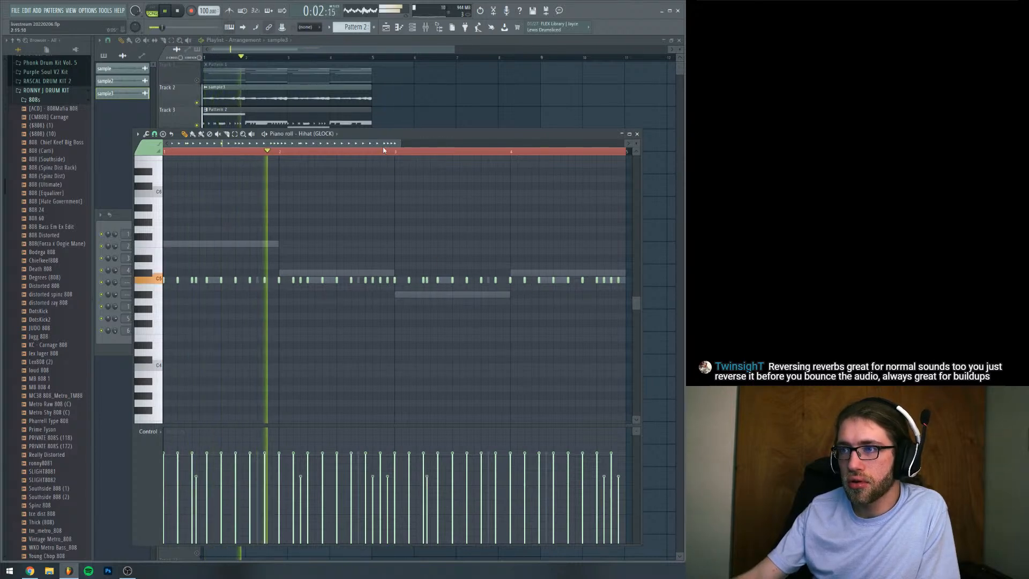
Return to the playlist, stop playback and clone the sample3 channel in the channel rack
click(423, 46)
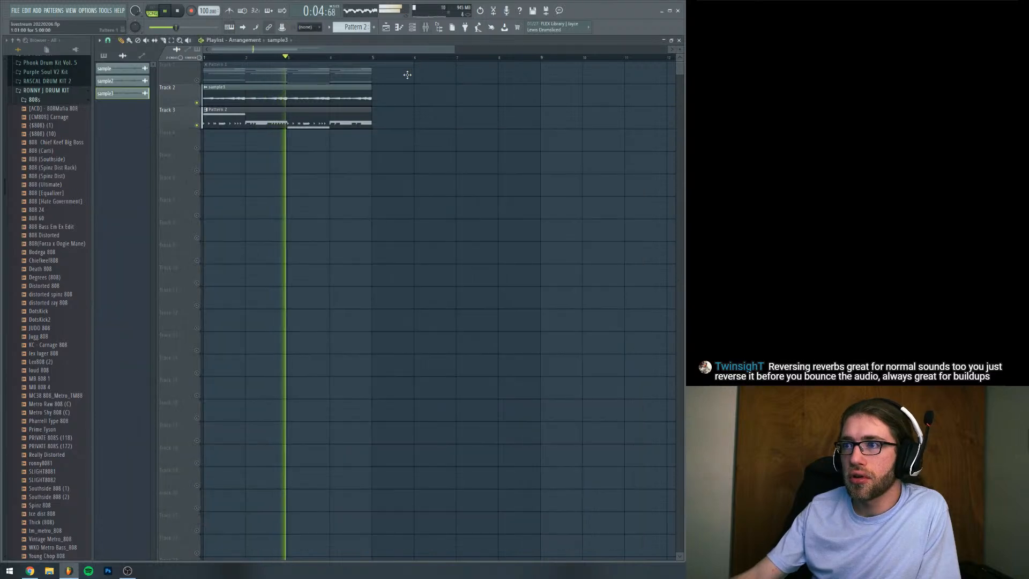
click(426, 27)
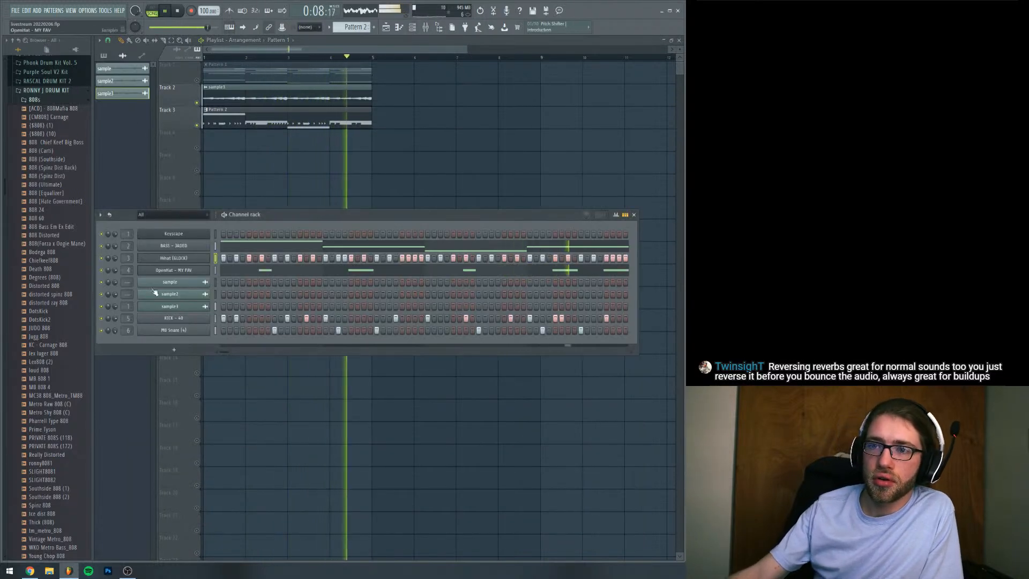
key(space)
click(284, 98)
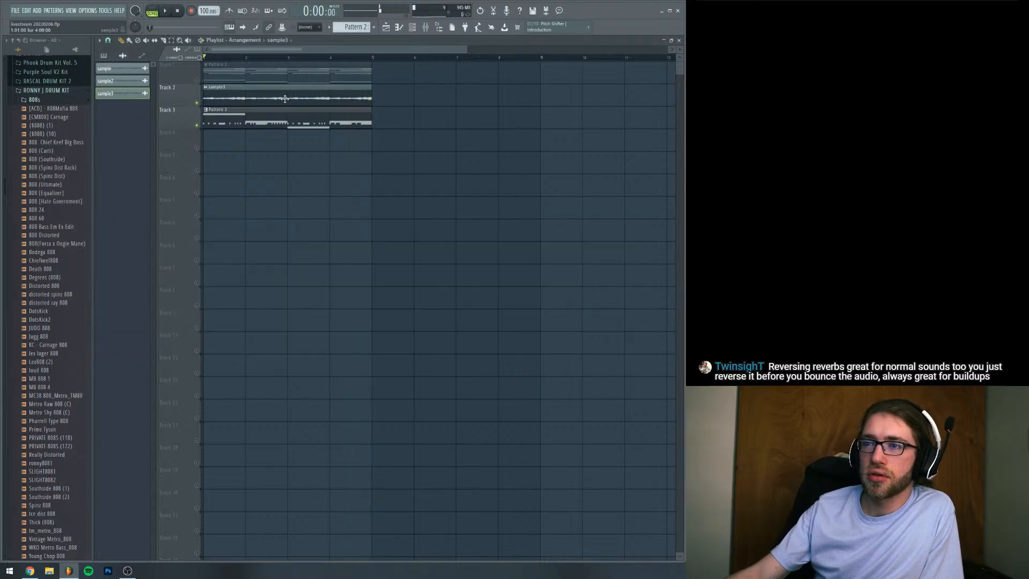
click(410, 31)
right_click(170, 306)
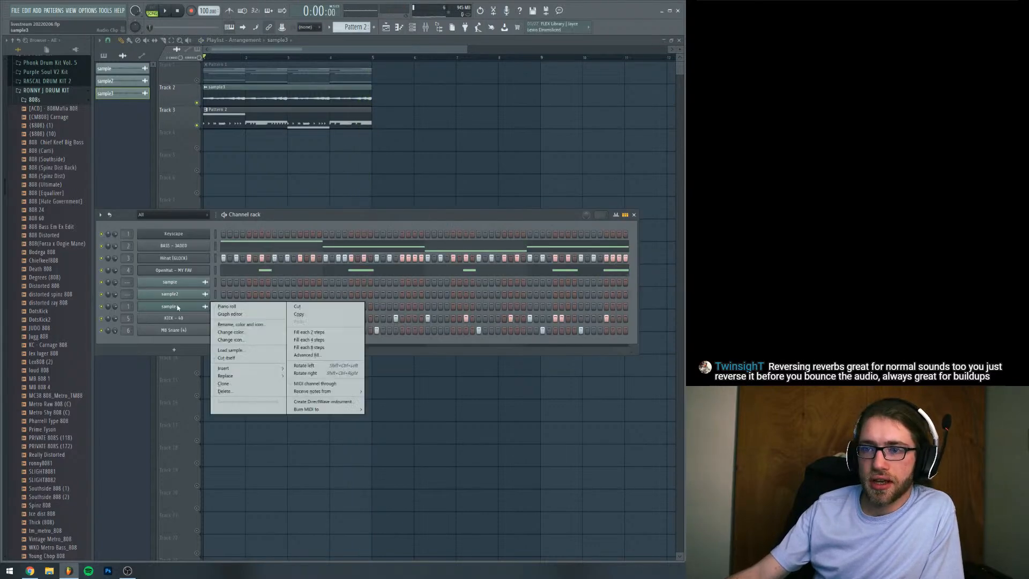
click(231, 386)
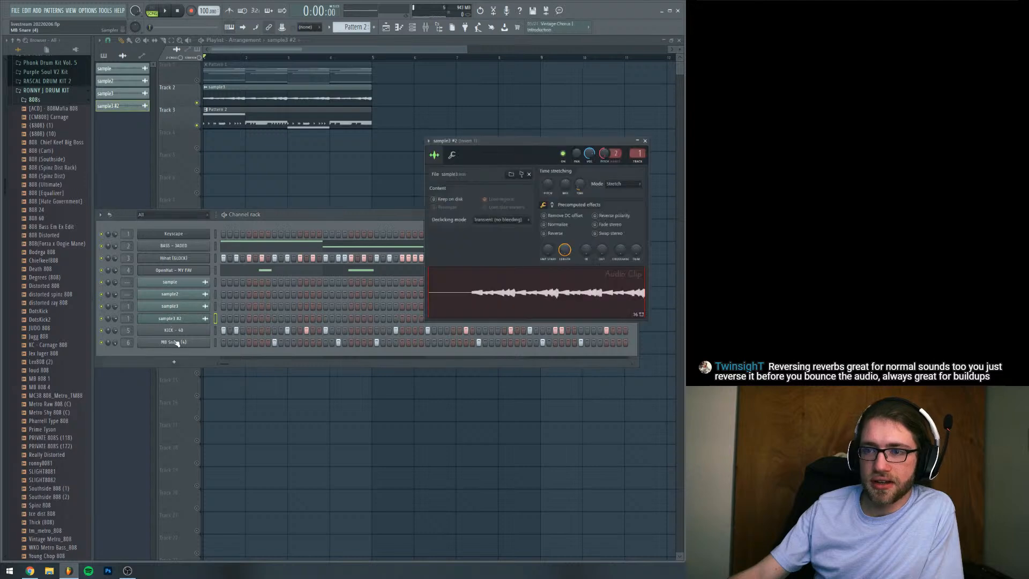
Place the sample3 #2 clip at bar 1 of Track 4, unmute that track and start playback
drag(257, 183, 151, 158)
click(197, 149)
key(space)
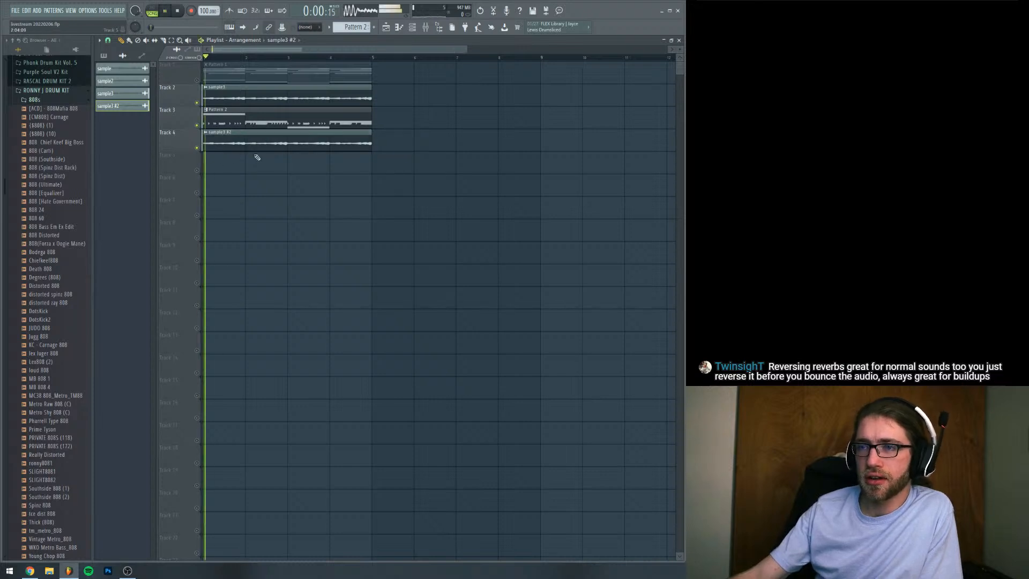
Lower the sample3 #2 clip's volume, set its pitch shift to +1200 cents and reverse its audio during playback, then stop
double_click(258, 144)
mouse_move(589, 153)
mouse_down()
mouse_move(589, 179)
mouse_move(589, 168)
mouse_up()
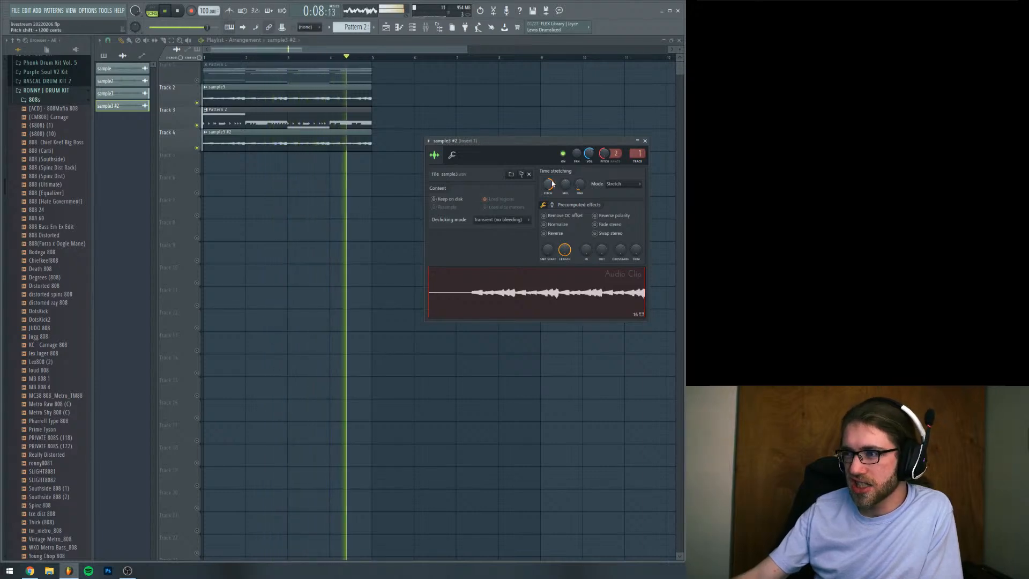
drag(532, 145, 508, 169)
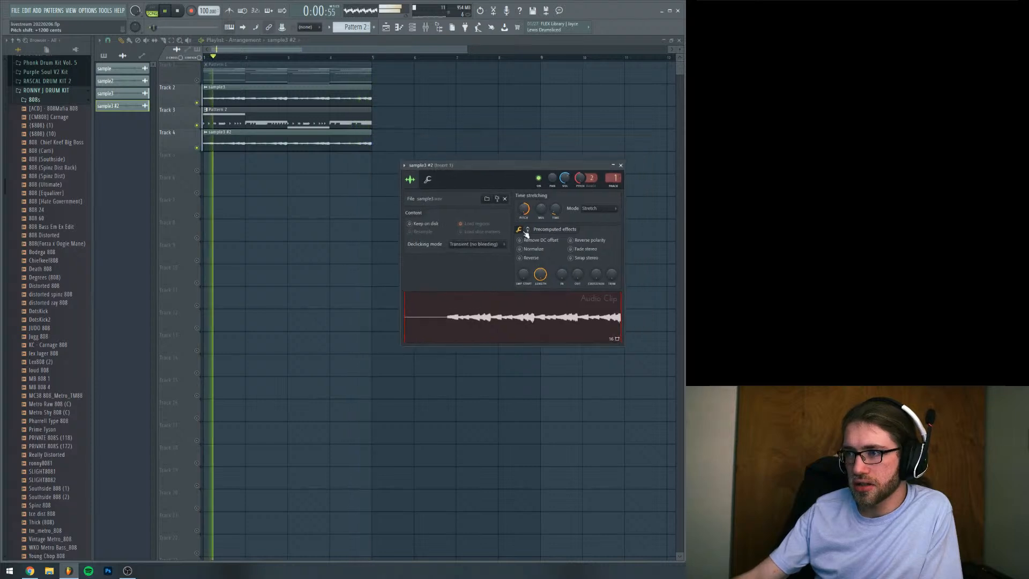
click(530, 258)
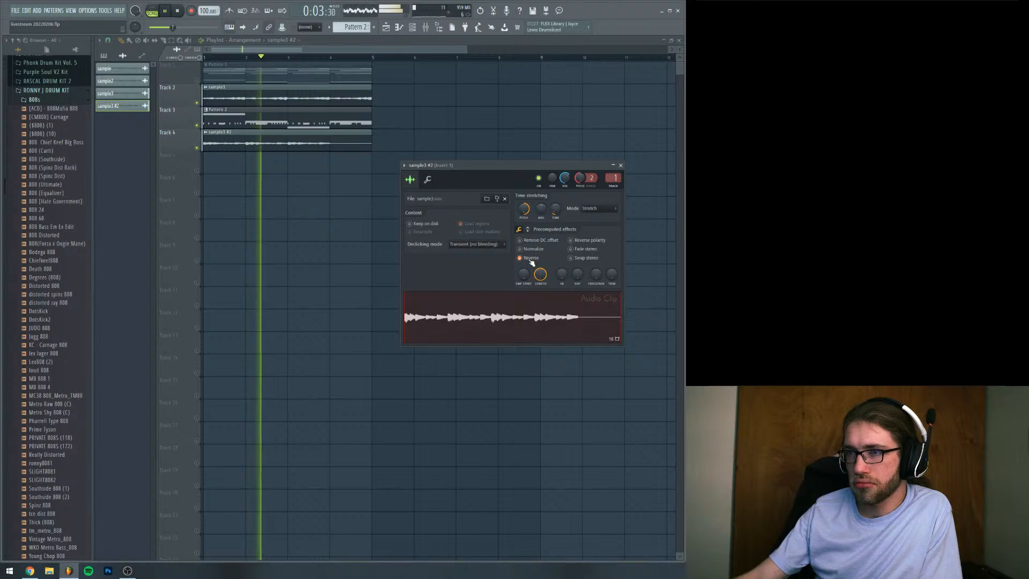
key(space)
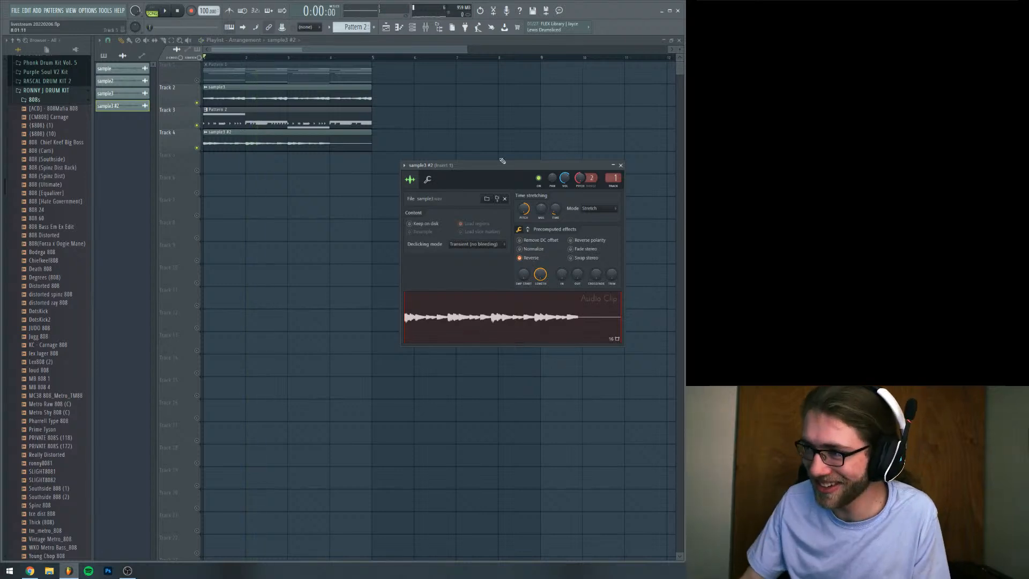
Shift the sample3 #2 clip one bar later, extend its start back to bar 1 and audition the change
drag(304, 143, 346, 143)
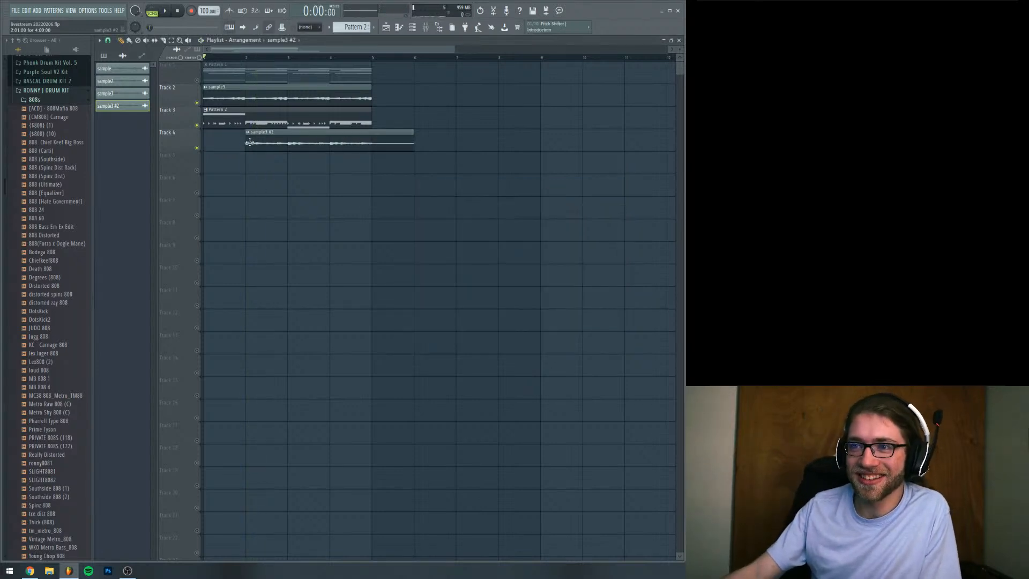
drag(245, 142, 203, 144)
key(space)
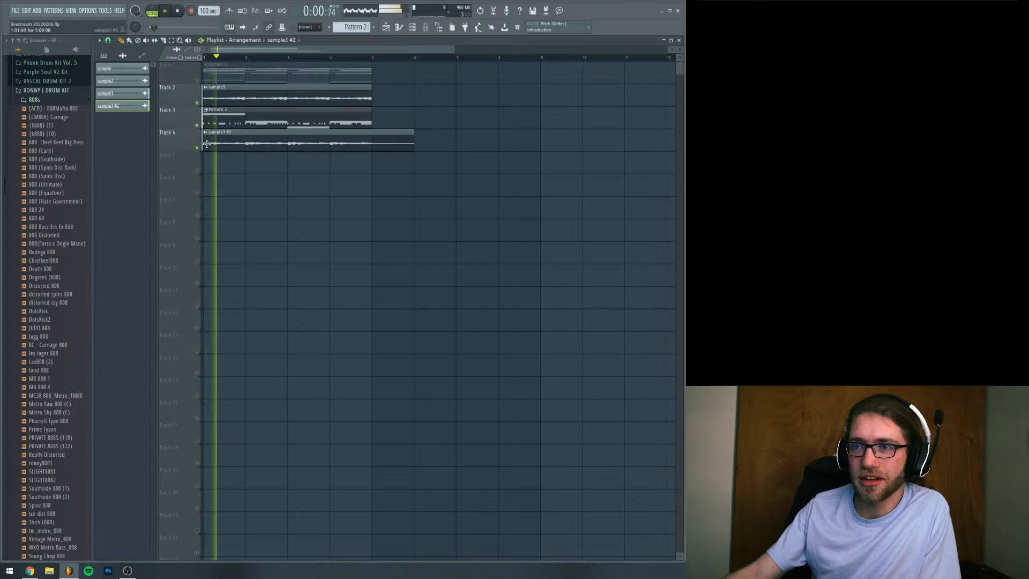
double_click(244, 143)
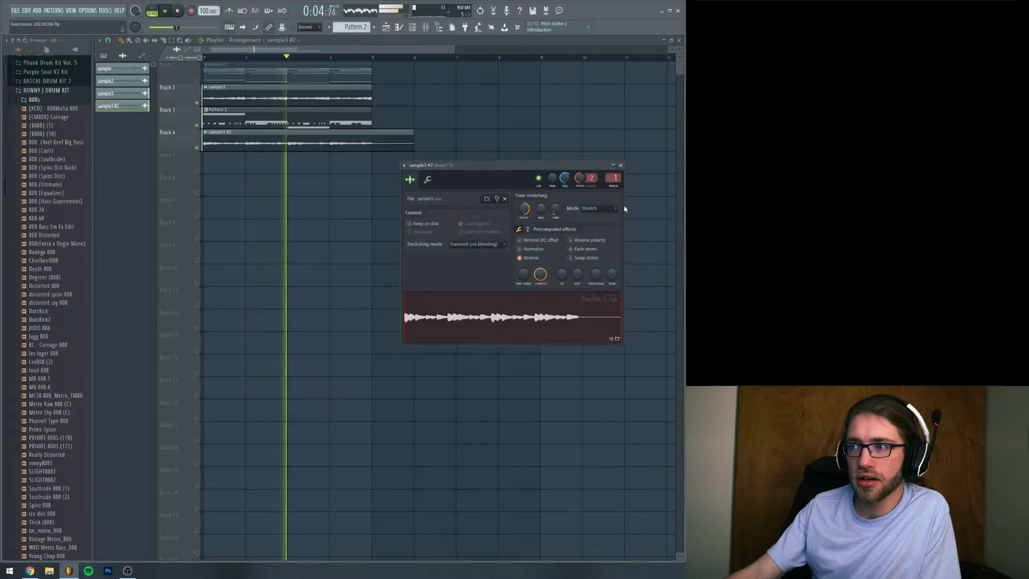
key(space)
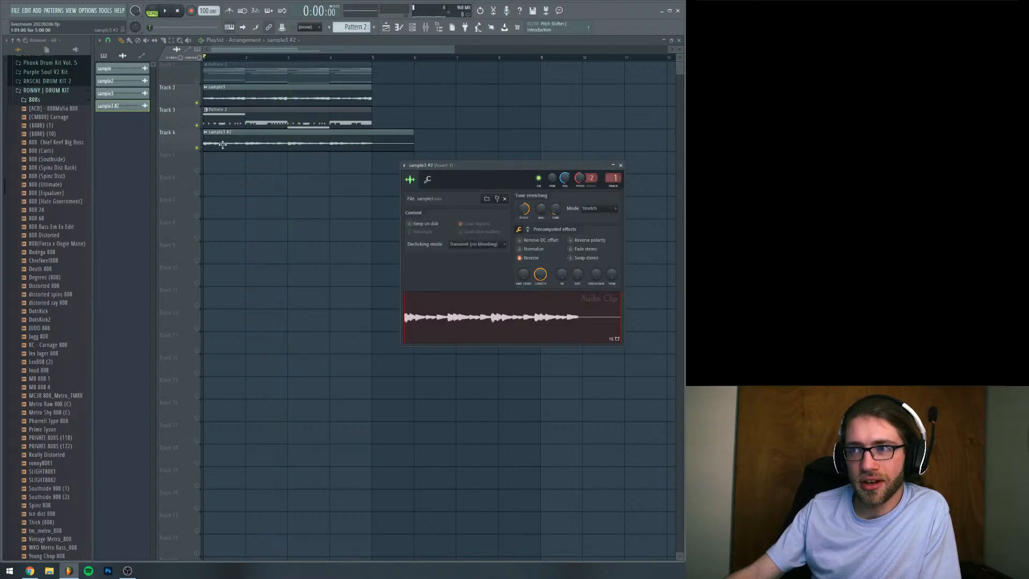
Slice the sample3 #2 clip on Track 4 at bars 4, 3 and 2
click(166, 41)
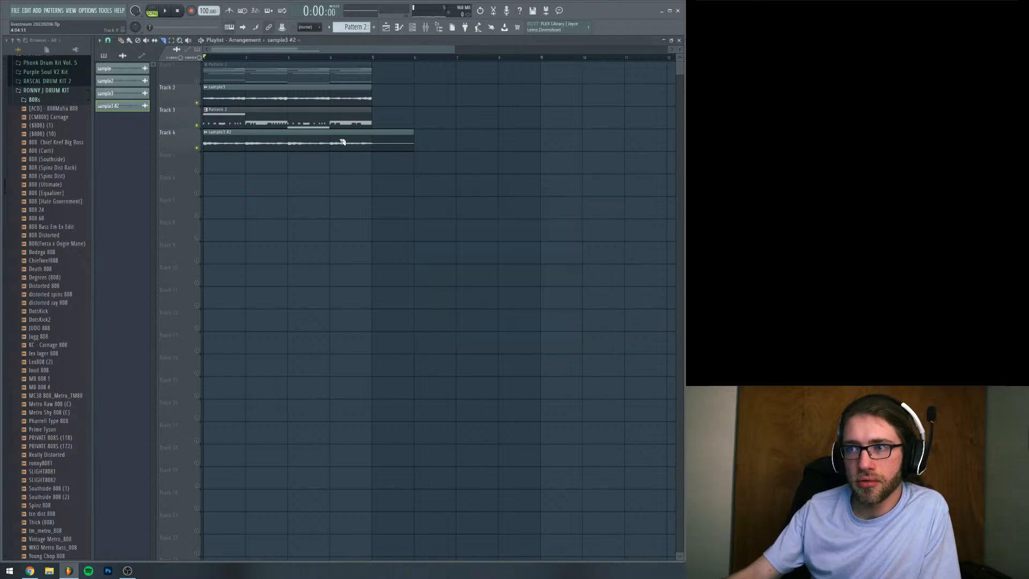
click(330, 143)
click(287, 142)
click(247, 143)
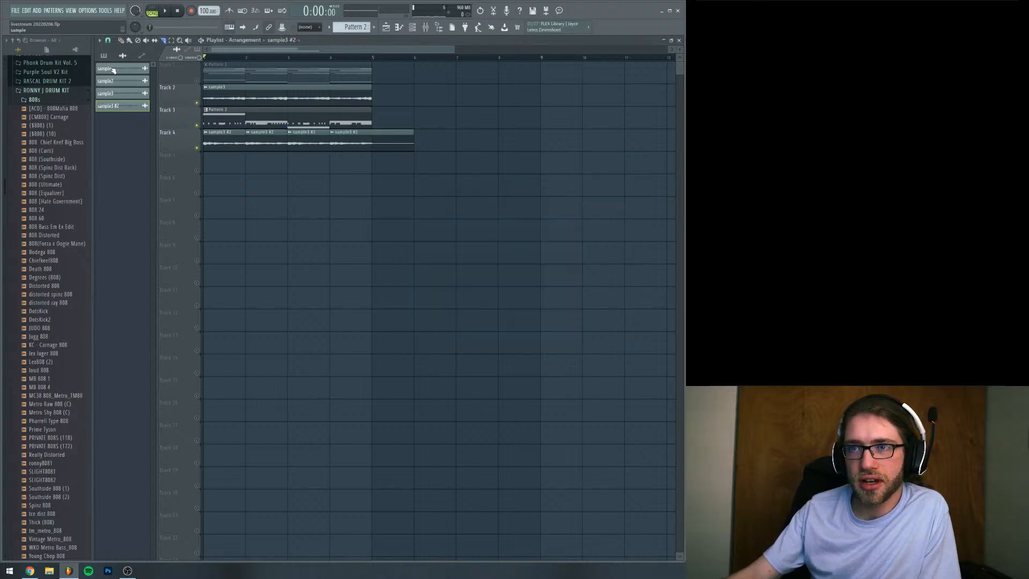
Rearrange the four slices as one-bar clips on Track 5, last slice at bar 1 and first at bar 4, then unmute and play it
click(121, 40)
mouse_move(413, 140)
mouse_down()
mouse_move(381, 138)
mouse_move(255, 191)
mouse_move(211, 161)
mouse_up()
drag(307, 141, 306, 167)
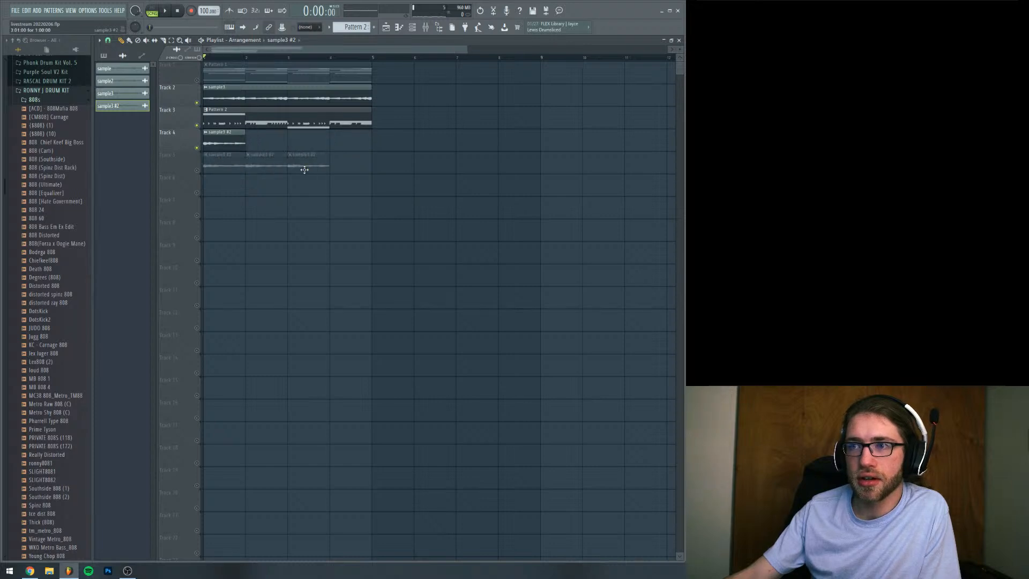
drag(231, 144, 339, 170)
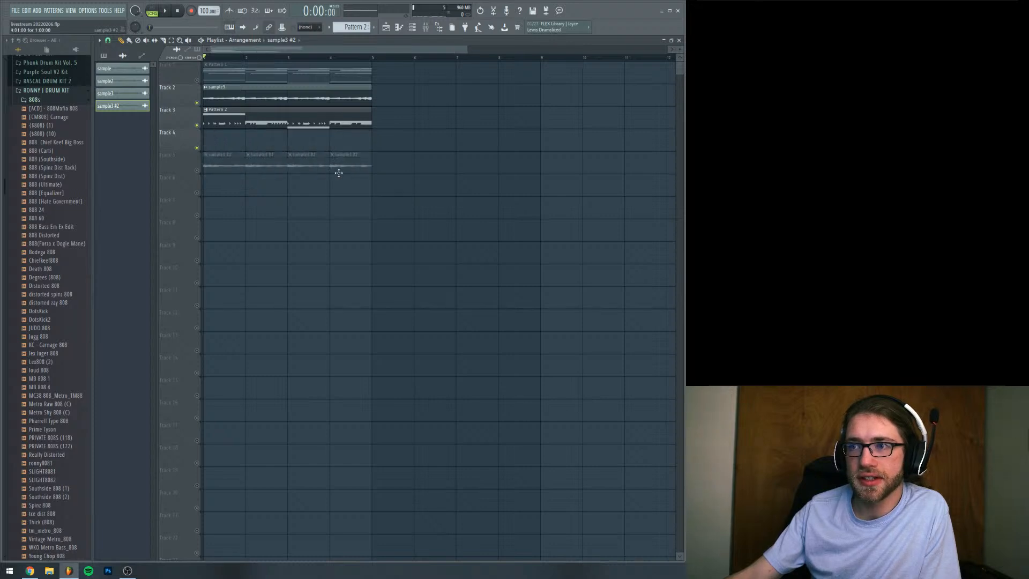
click(197, 171)
key(space)
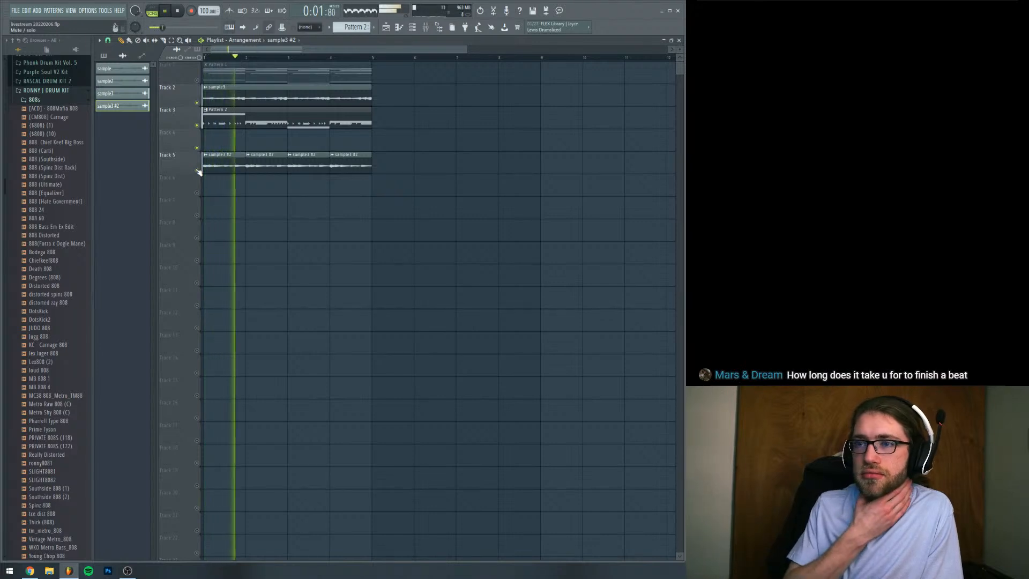
Mute Track 3, reset the sample3 #2 clip's pitch shift to 0 cents and restart playback
click(197, 126)
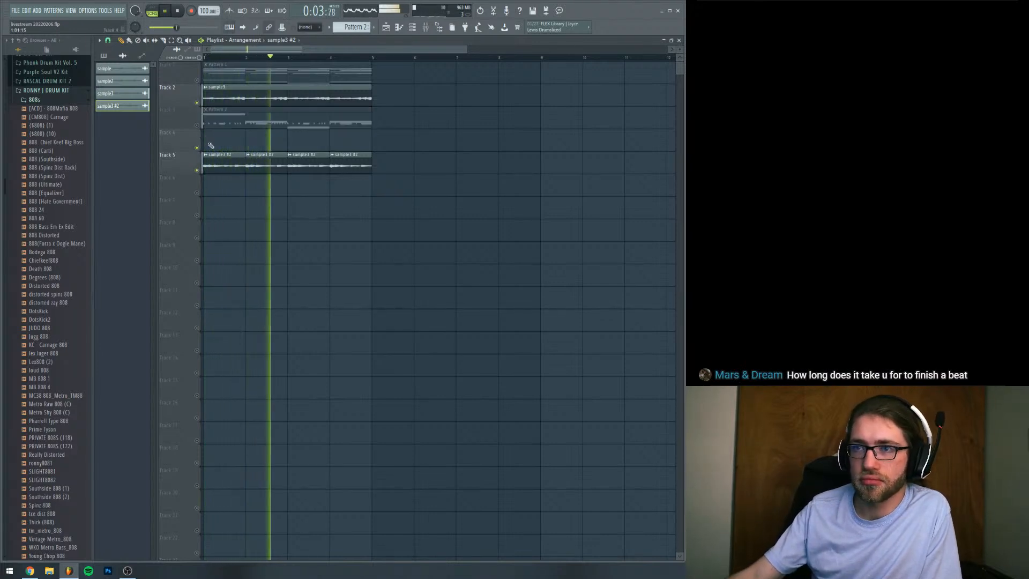
double_click(249, 162)
key(space)
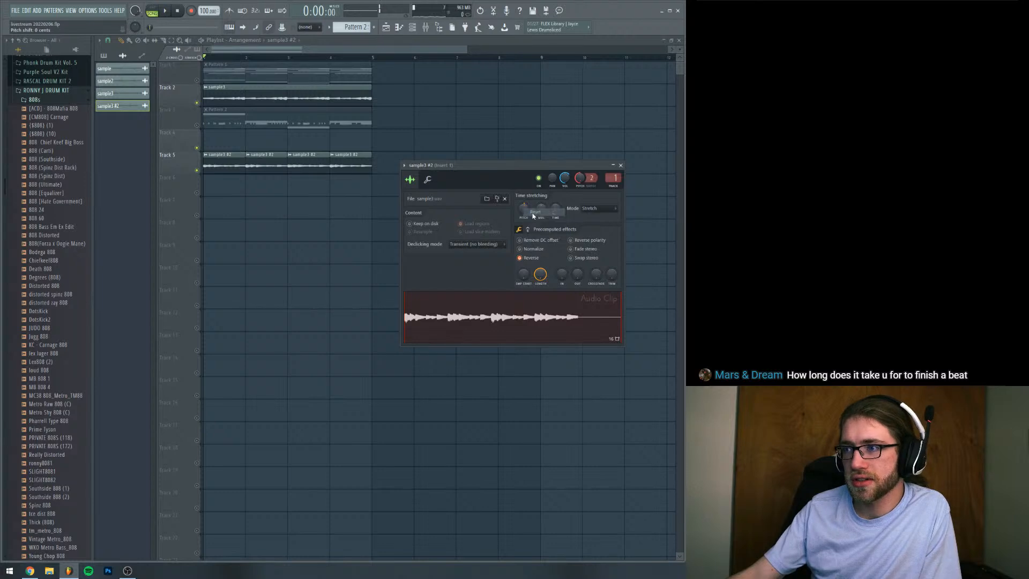
key(space)
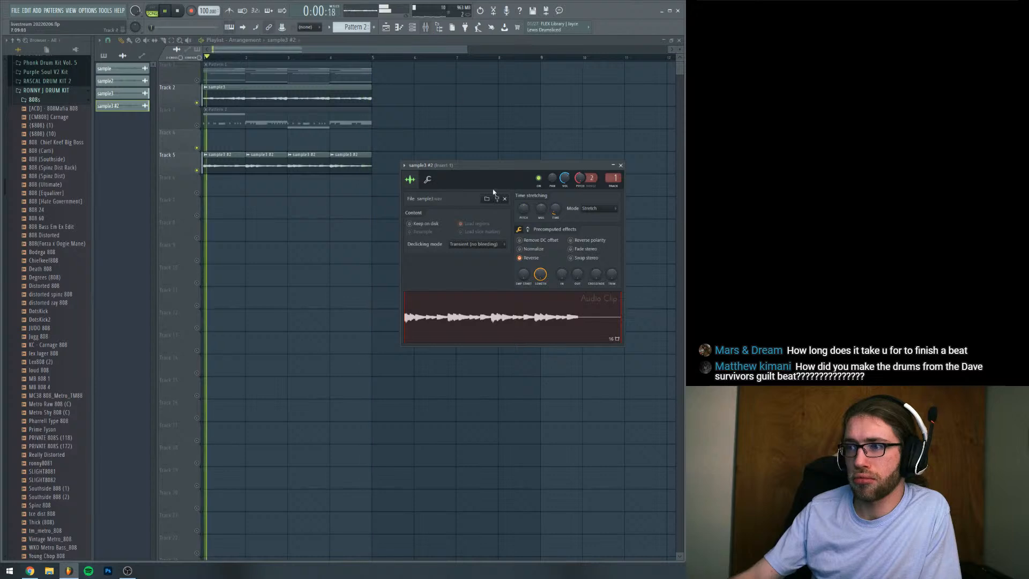
Lower the sample3 #2 clip's volume to about -8.0 dB, unmute Track 3 and restart playback
right_click(562, 180)
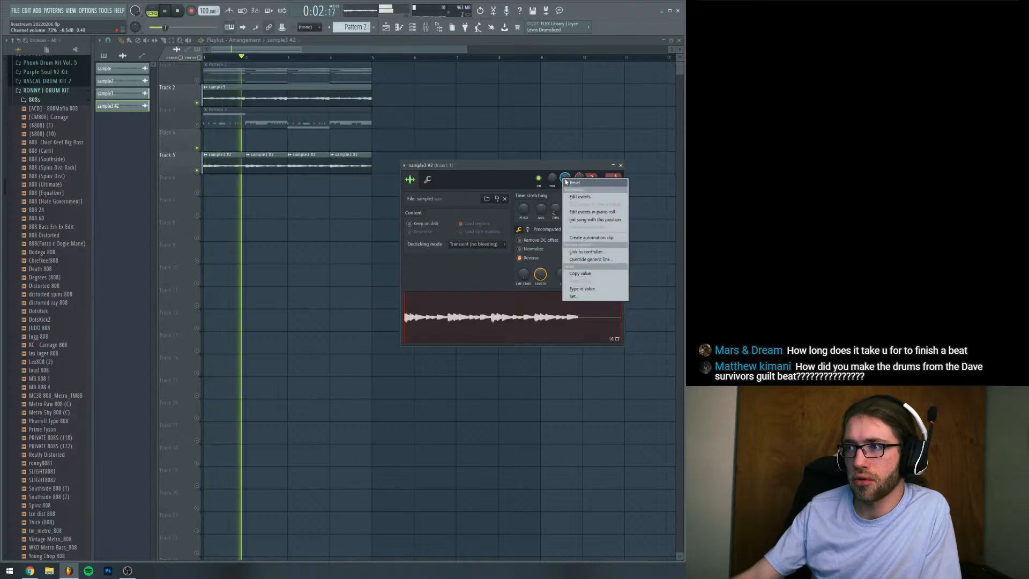
click(564, 182)
drag(565, 181, 565, 189)
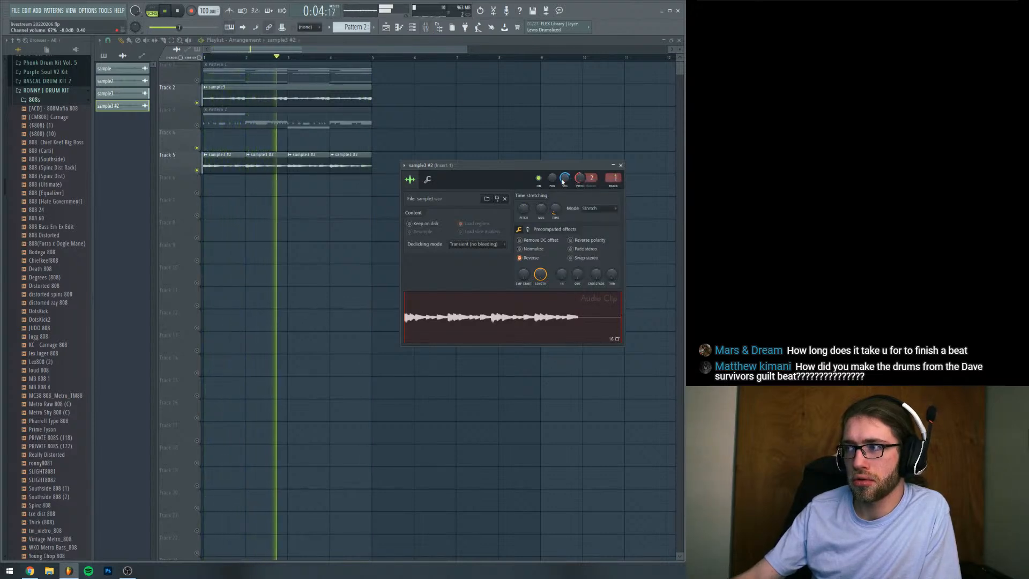
click(197, 126)
key(space)
key(space)
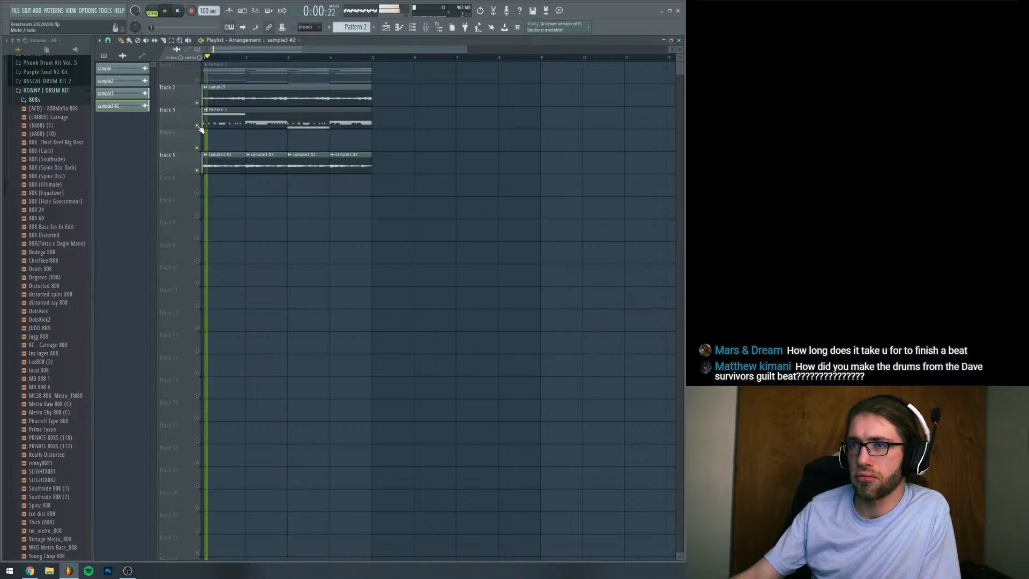
Swap the clip order: move the four sample3 #2 slices to Track 3 and the Pattern 2 clip to Track 5
click(171, 41)
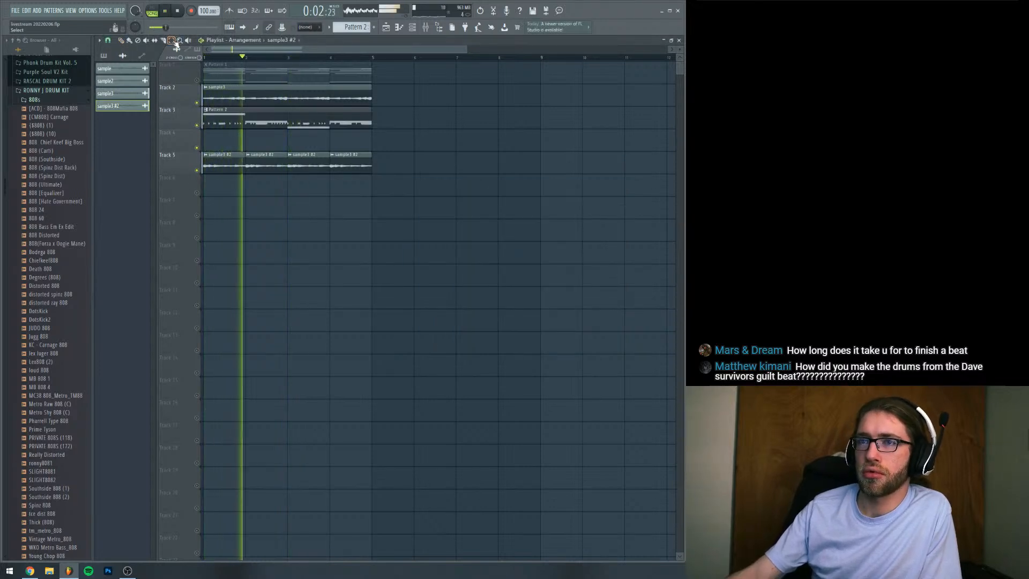
drag(214, 152, 345, 173)
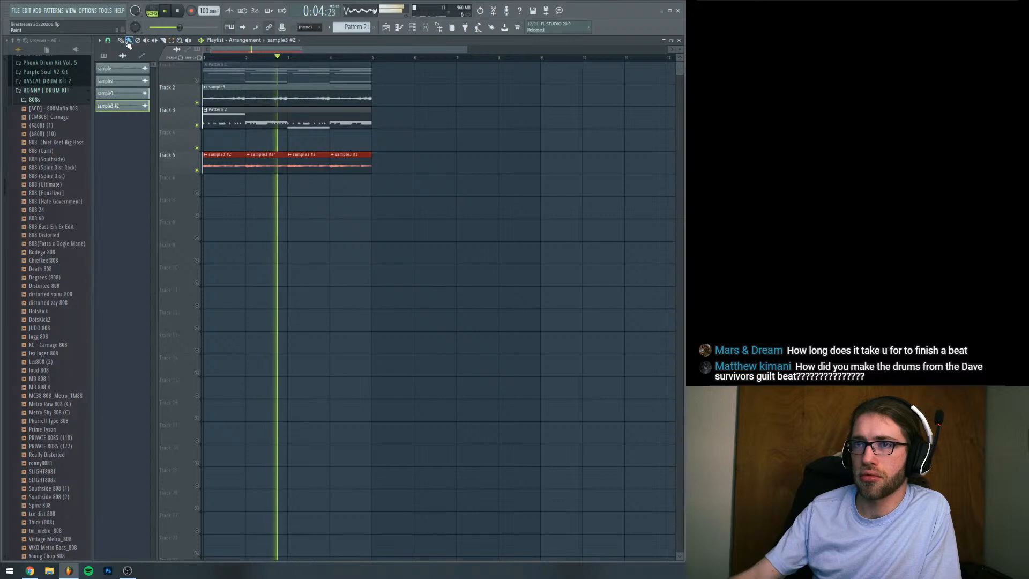
mouse_move(249, 158)
mouse_down()
mouse_move(249, 135)
mouse_move(253, 158)
mouse_up()
key(space)
click(172, 41)
click(233, 135)
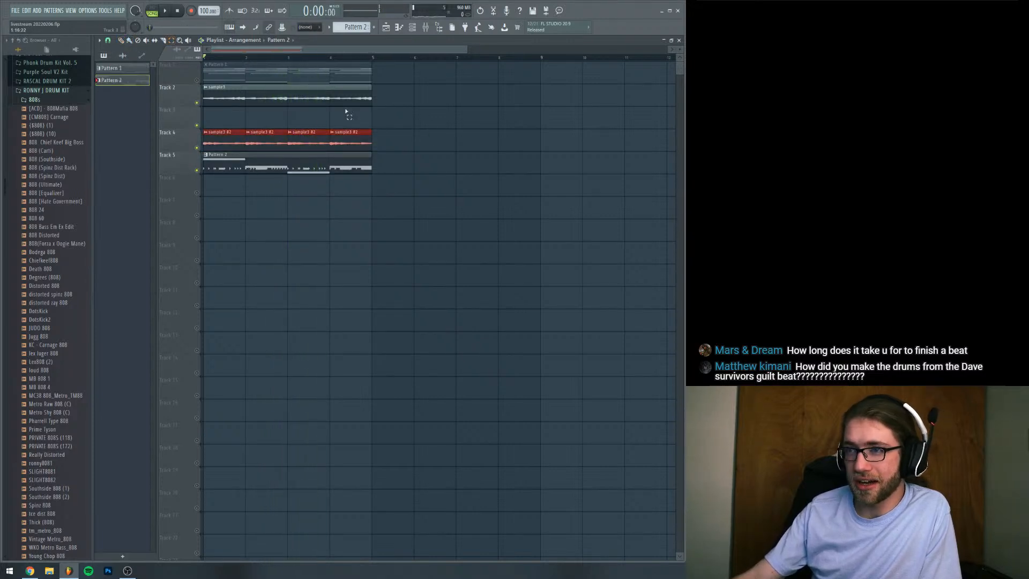
drag(235, 136, 234, 114)
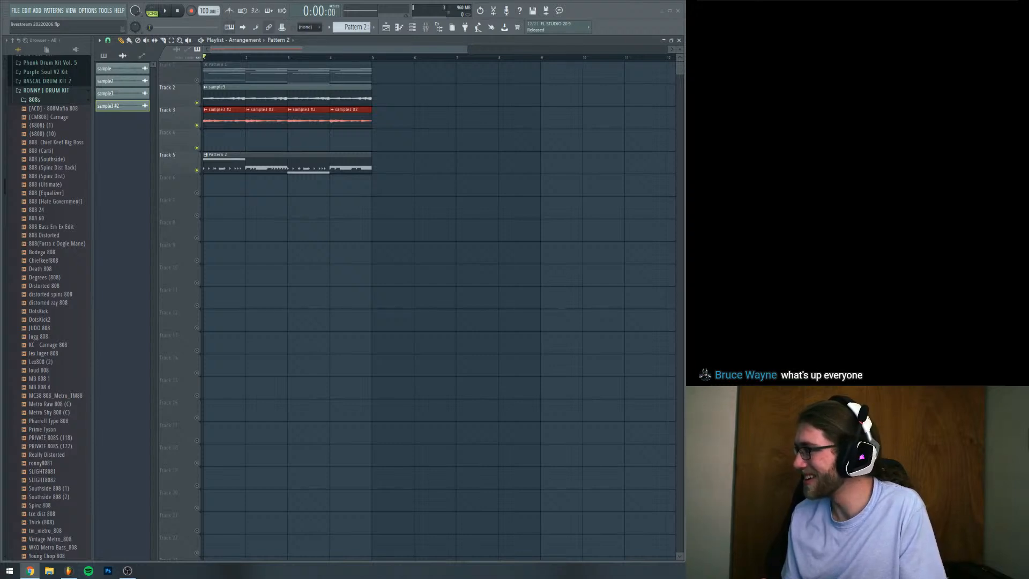
Mute Track 5, play the samples alone and clone the sample3 #2 audio clip channel
click(202, 168)
key(space)
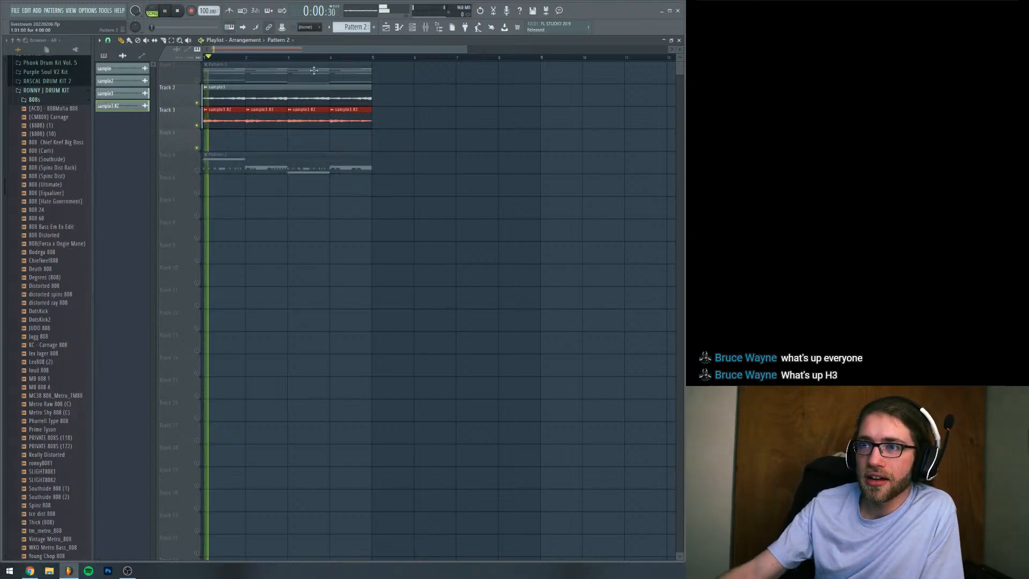
click(426, 27)
right_click(189, 317)
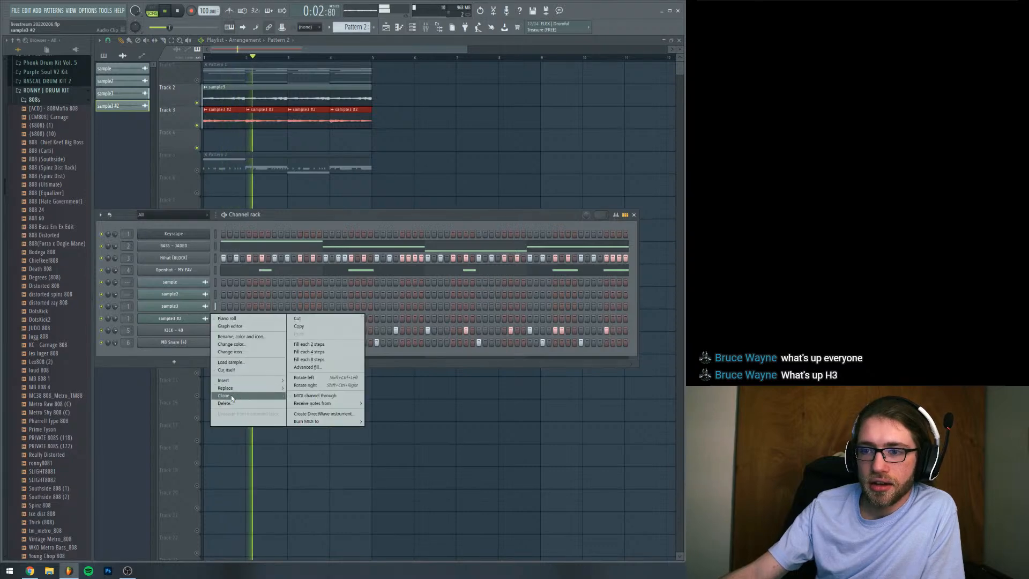
click(230, 394)
key(space)
Place the cloned sample3 #3 clip on Track 4 starting at bar 1
click(198, 331)
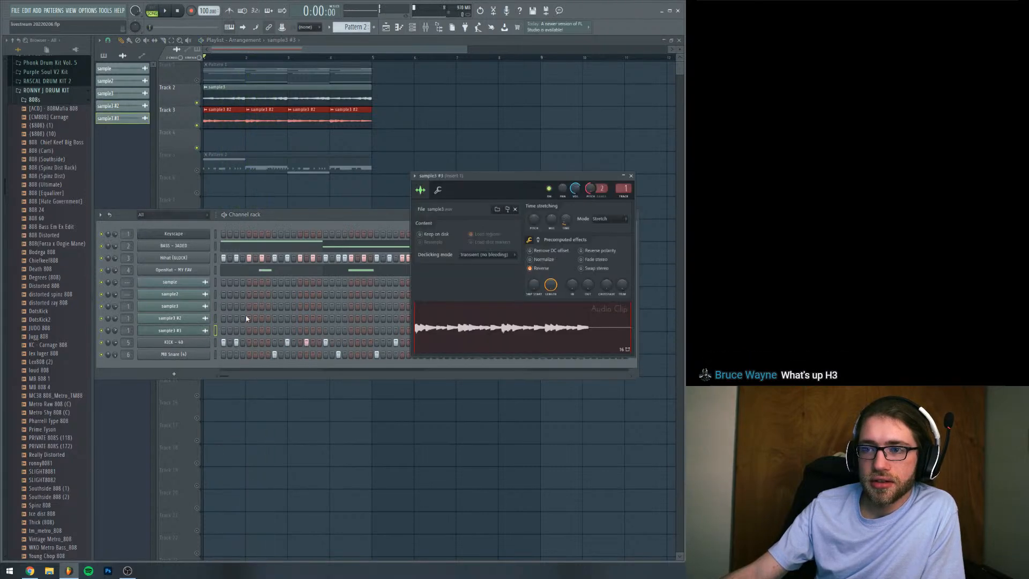
drag(438, 321, 304, 153)
click(697, 287)
click(760, 312)
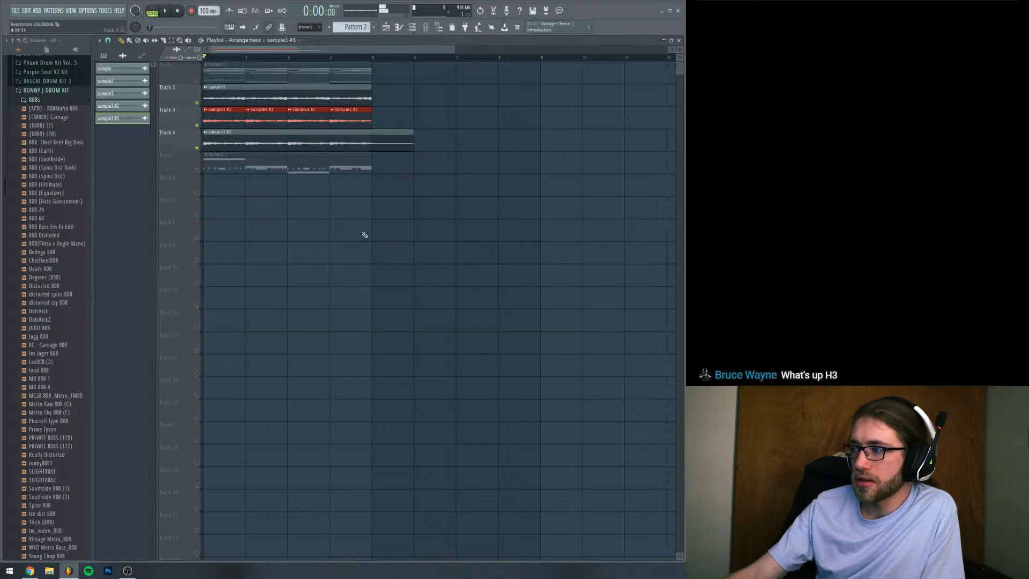
Raise the sample3 #3 clip's time-stretching pitch and turn off its Reverse effect while playing the arrangement
double_click(353, 143)
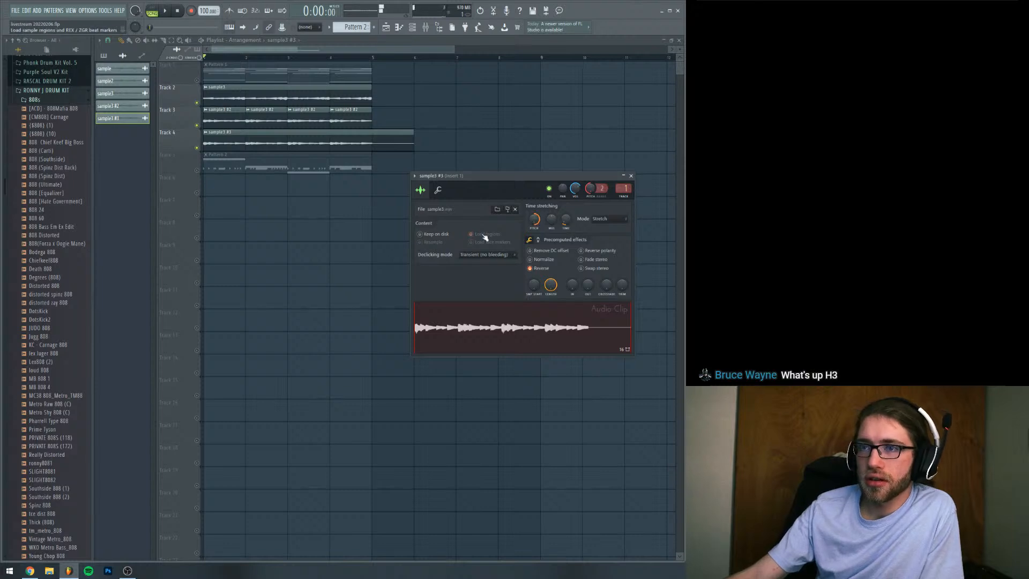
key(space)
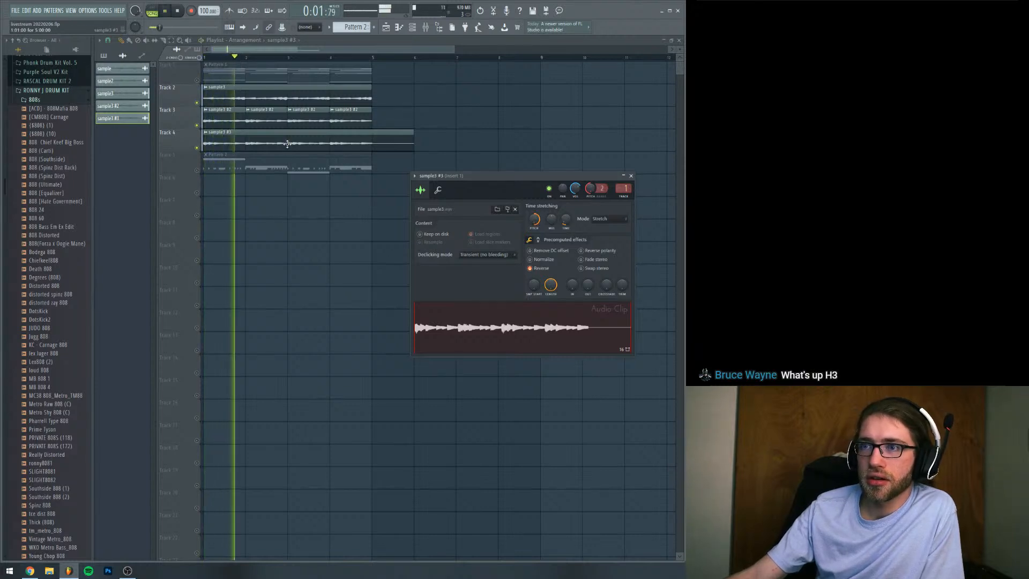
click(543, 271)
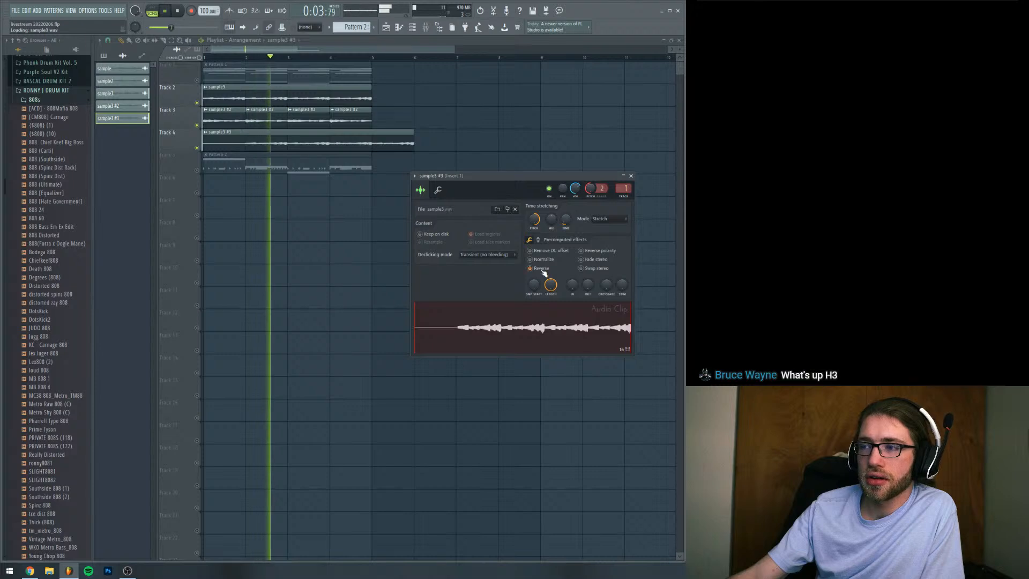
key(space)
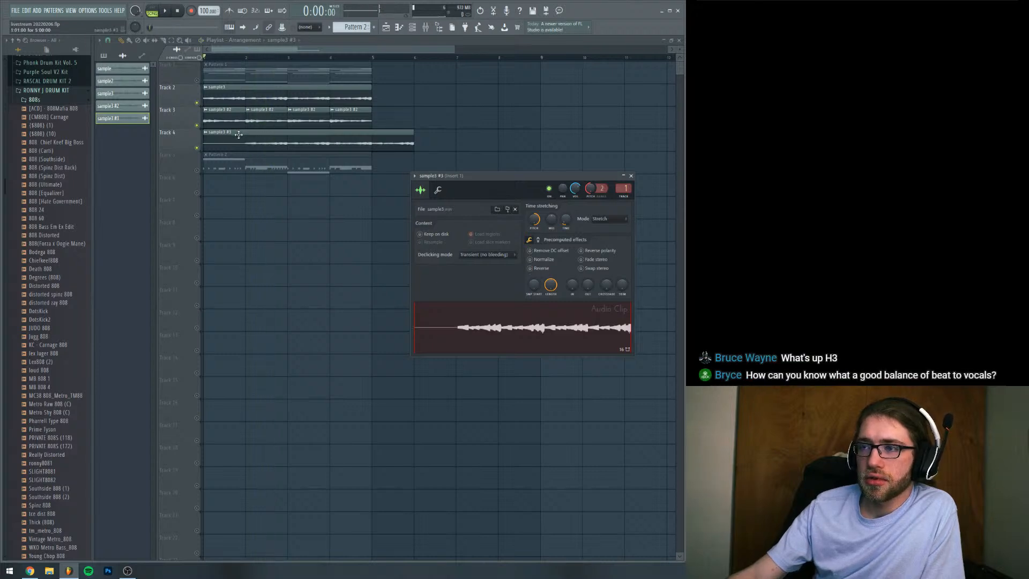
Slice the silent first bar off the sample3 #3 clip, move the remaining four bars to bar 1 and play
click(164, 41)
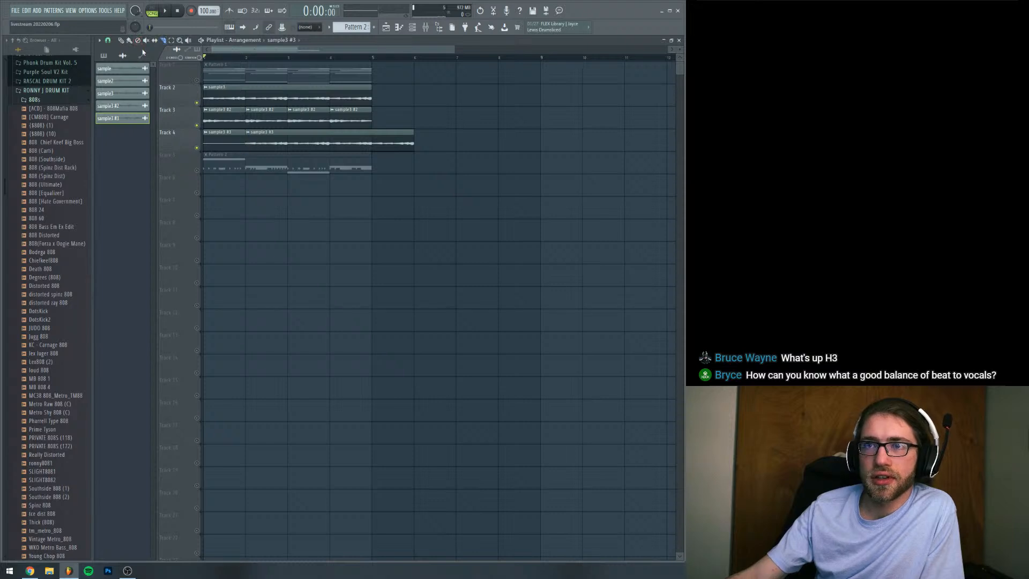
right_click(225, 144)
drag(250, 143, 164, 146)
key(space)
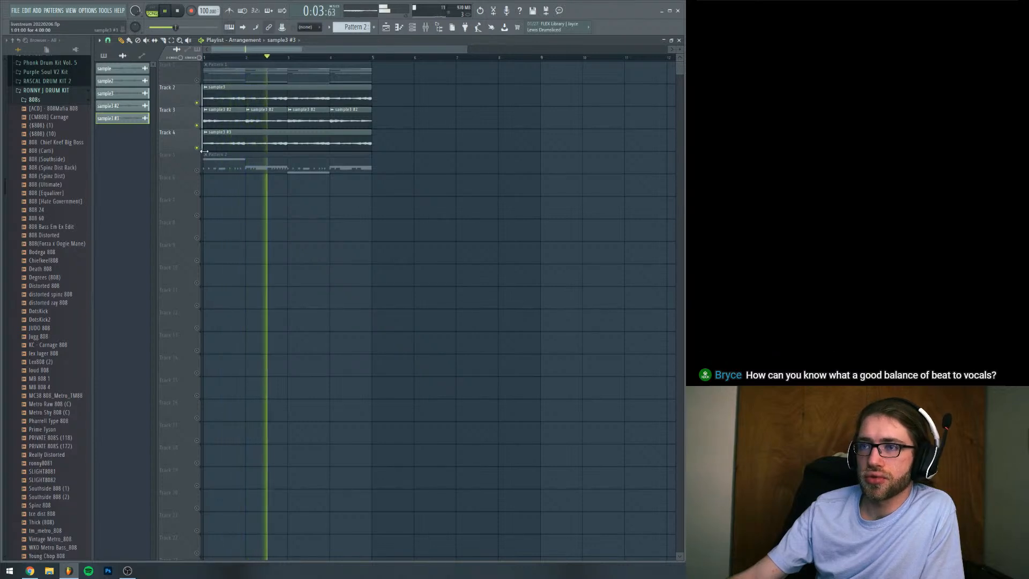
Lower the sample3 #3 channel volume to about 62%, then unmute Track 5 and listen to the full loop
double_click(264, 148)
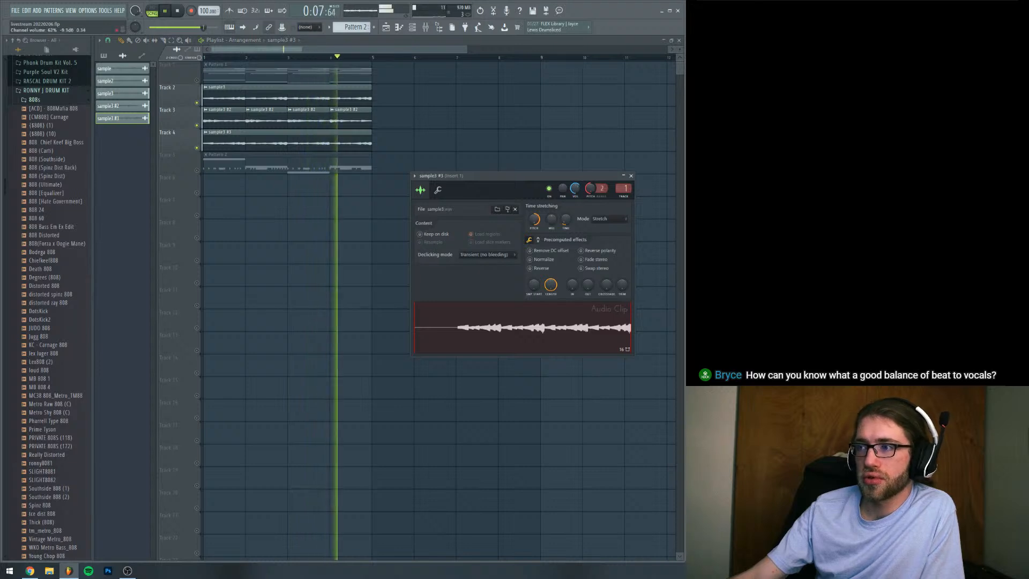
click(197, 171)
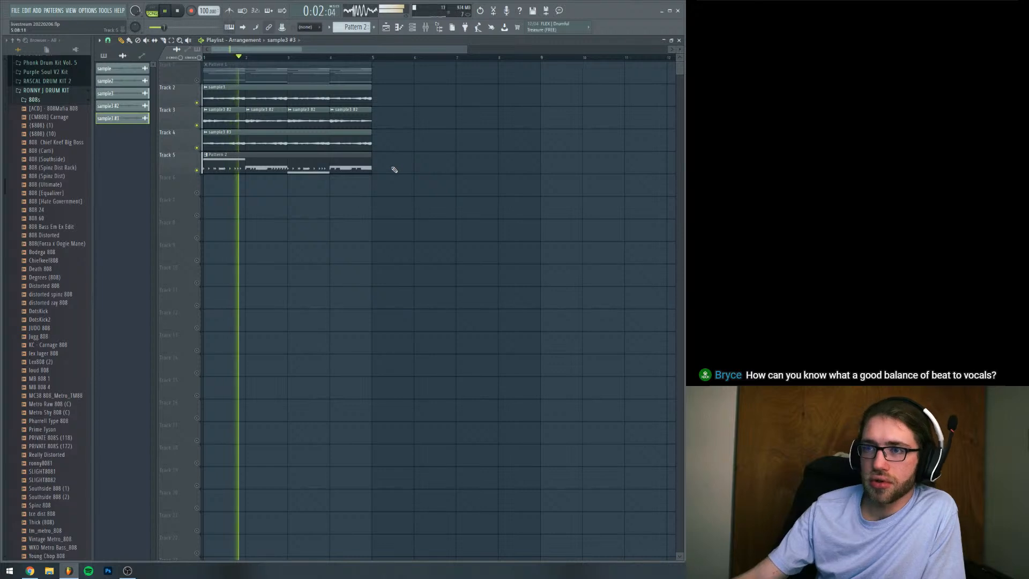
drag(470, 51, 404, 50)
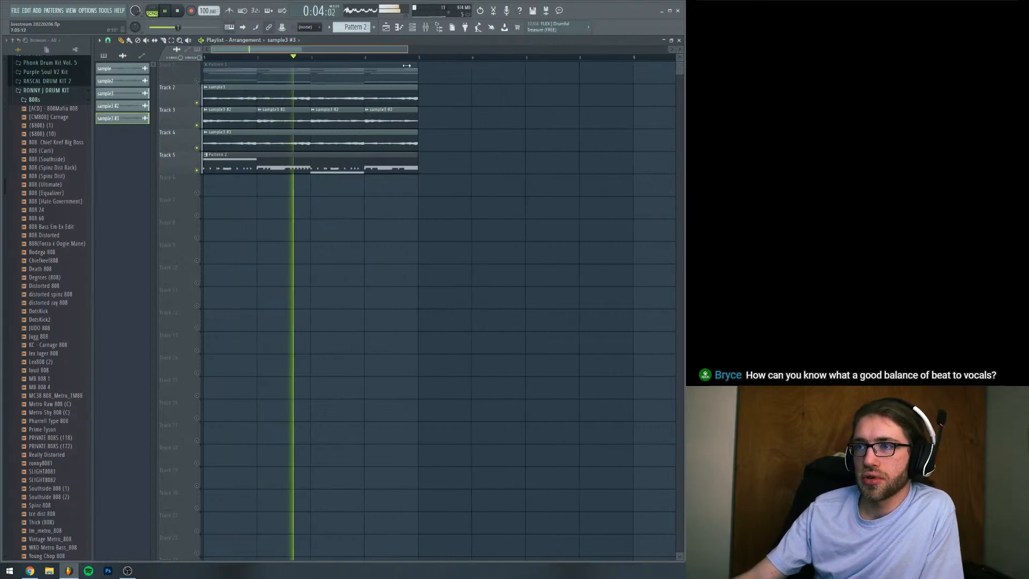
key(space)
Audition 808 samples in the RONNY J DRUM KIT folder and add loud 808 as a new channel
click(411, 30)
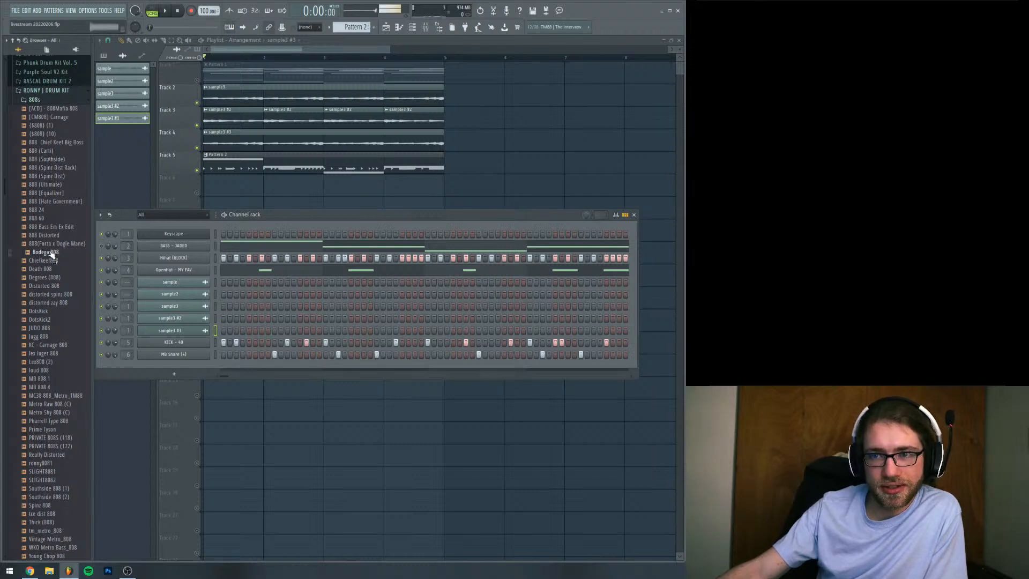
click(49, 286)
click(48, 328)
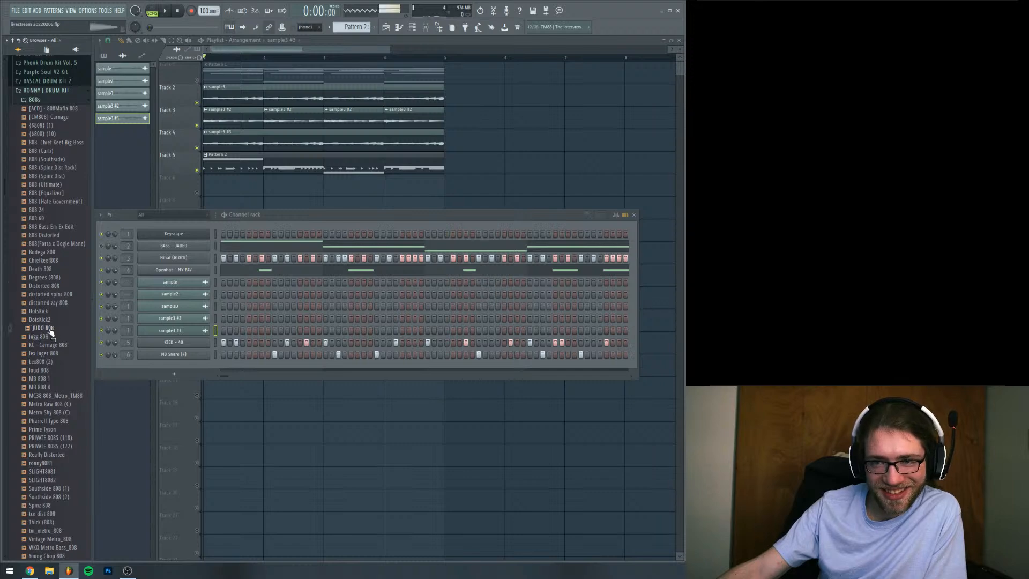
click(52, 369)
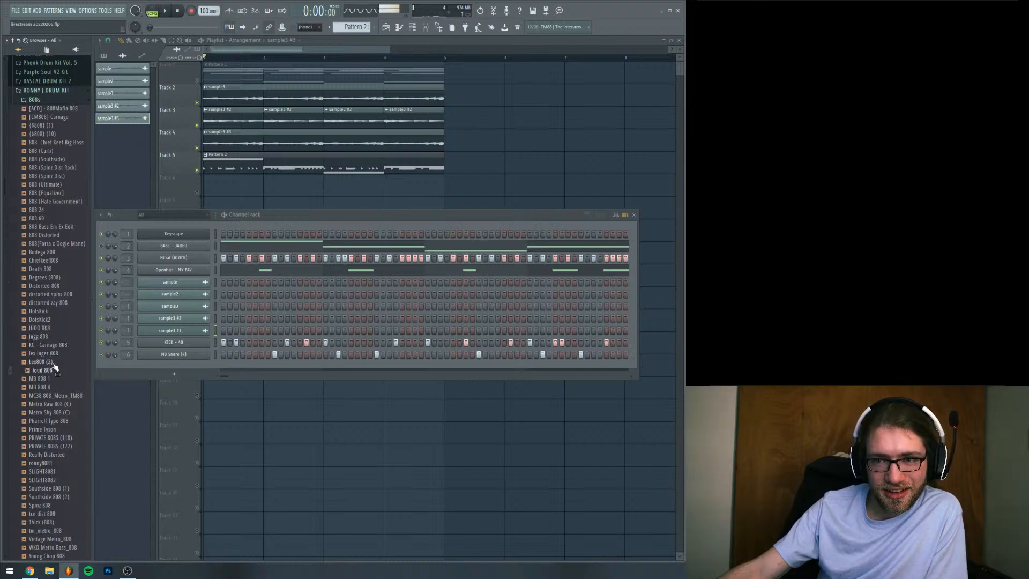
drag(51, 378, 195, 372)
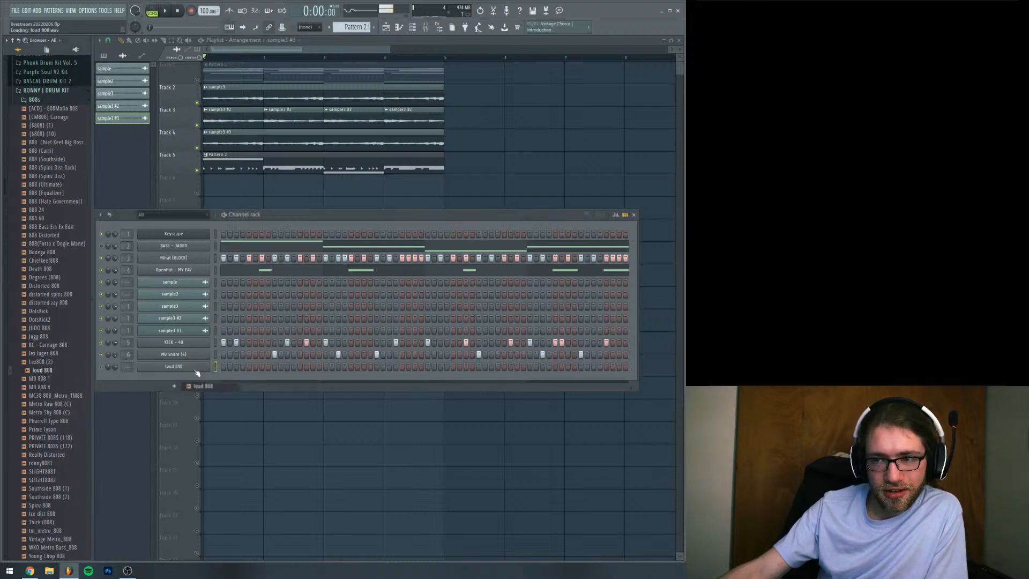
Copy the kick channel's step pattern to the loud 808 channel and route it to mixer track 7
right_click(202, 343)
click(290, 350)
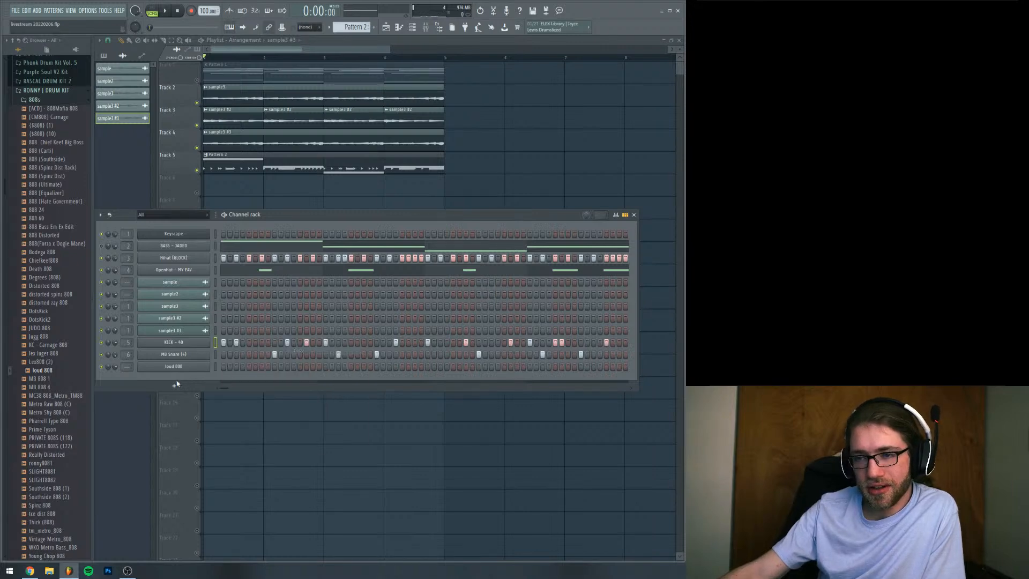
right_click(187, 367)
click(292, 384)
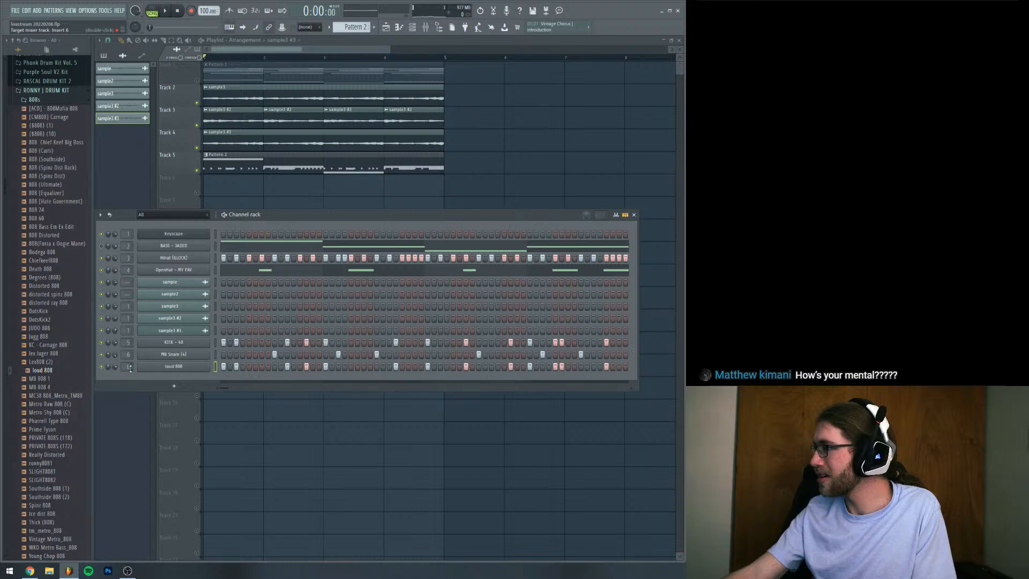
scroll(129, 367, up, 1)
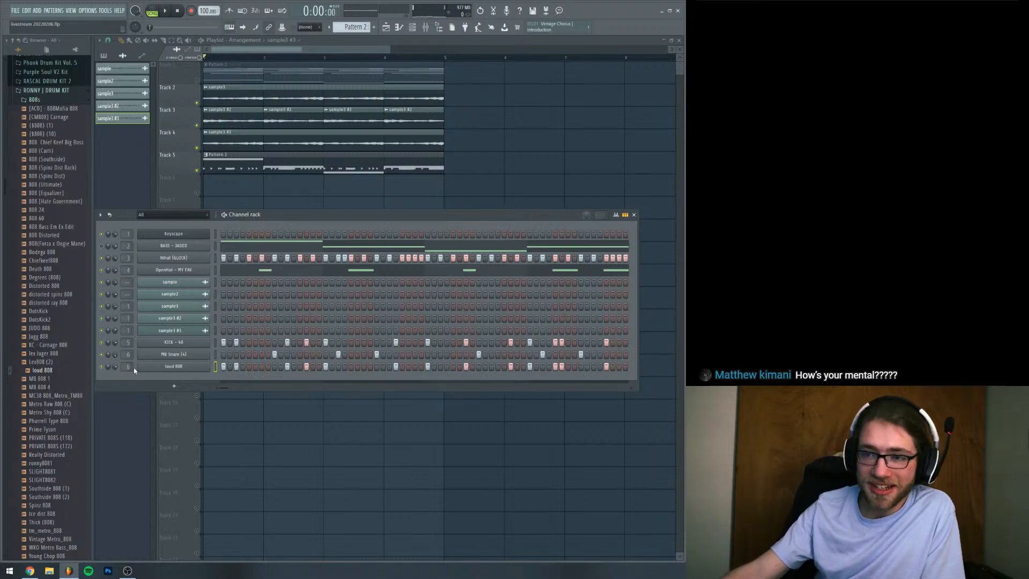
Normalize the loud 808 sample and enable its volume envelope
click(172, 368)
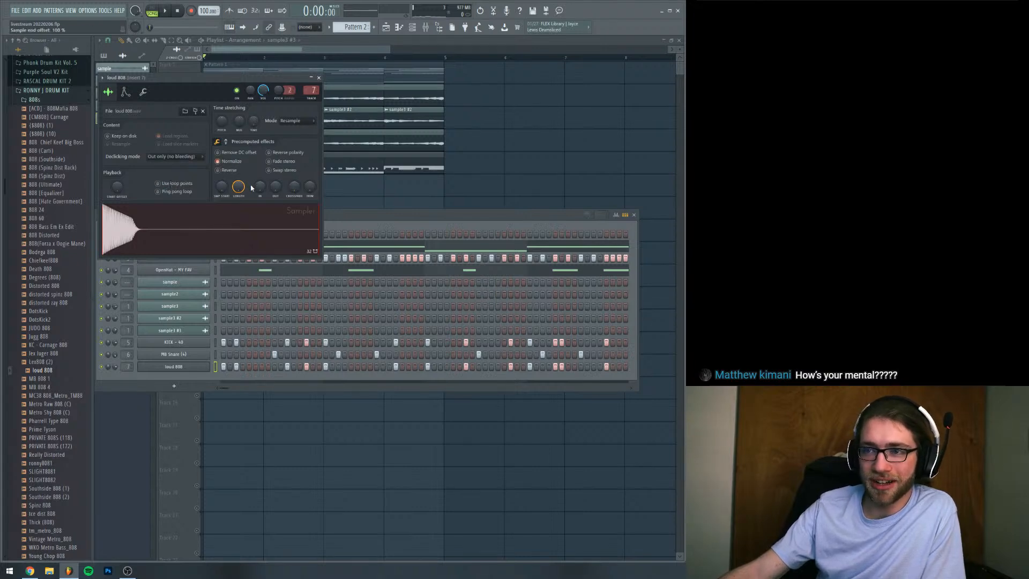
right_click(144, 229)
click(167, 126)
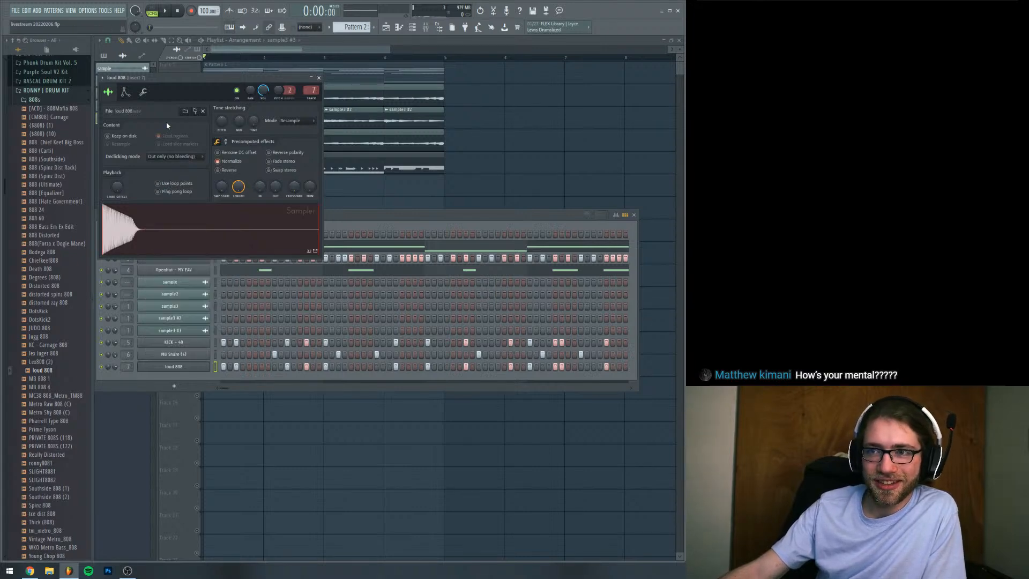
click(125, 93)
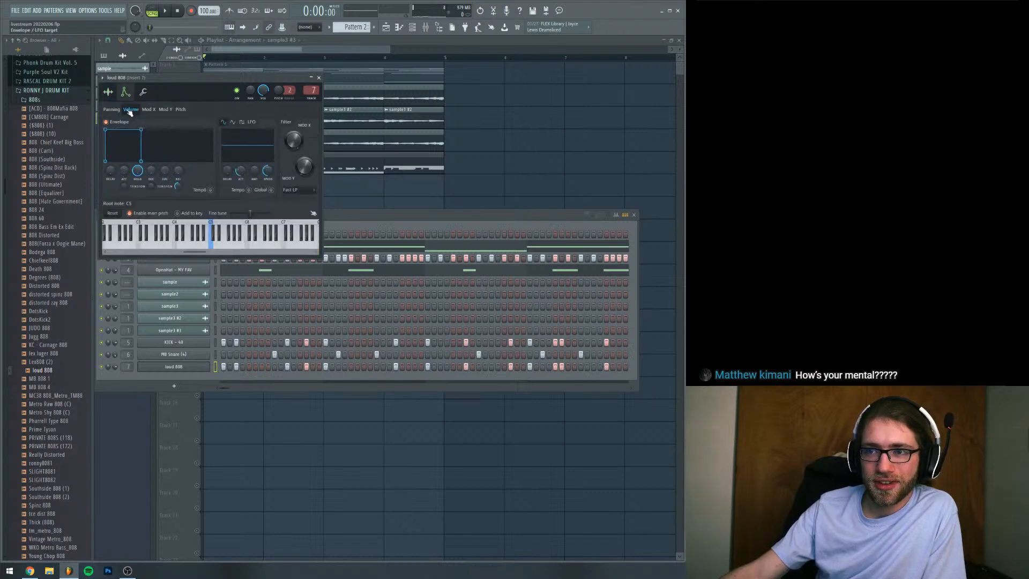
click(143, 92)
click(126, 93)
click(108, 93)
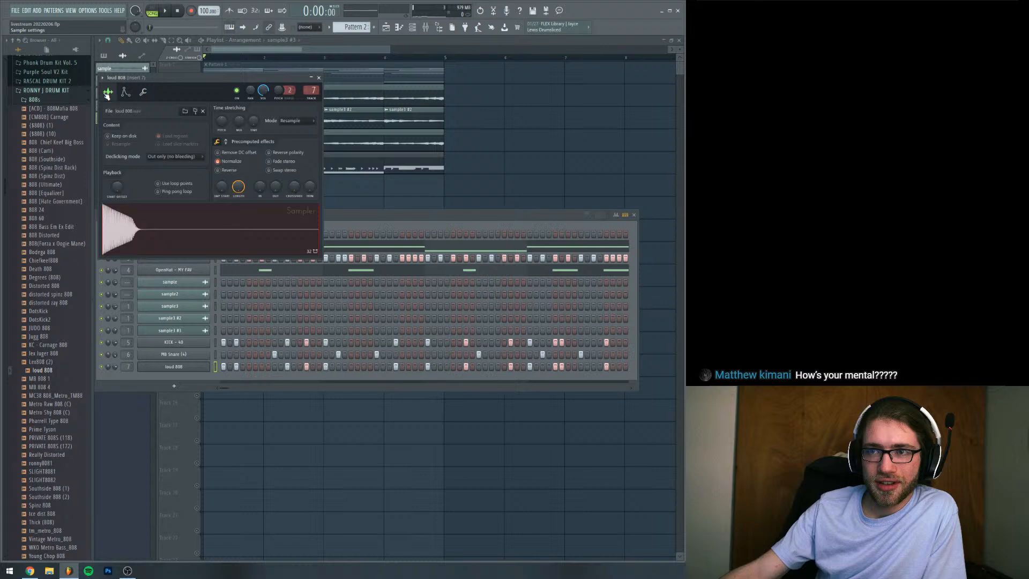
Extend the loud 808 notes into a continuous legato line ending at bar 5, using a temporary end note and removing it
right_click(207, 366)
click(222, 369)
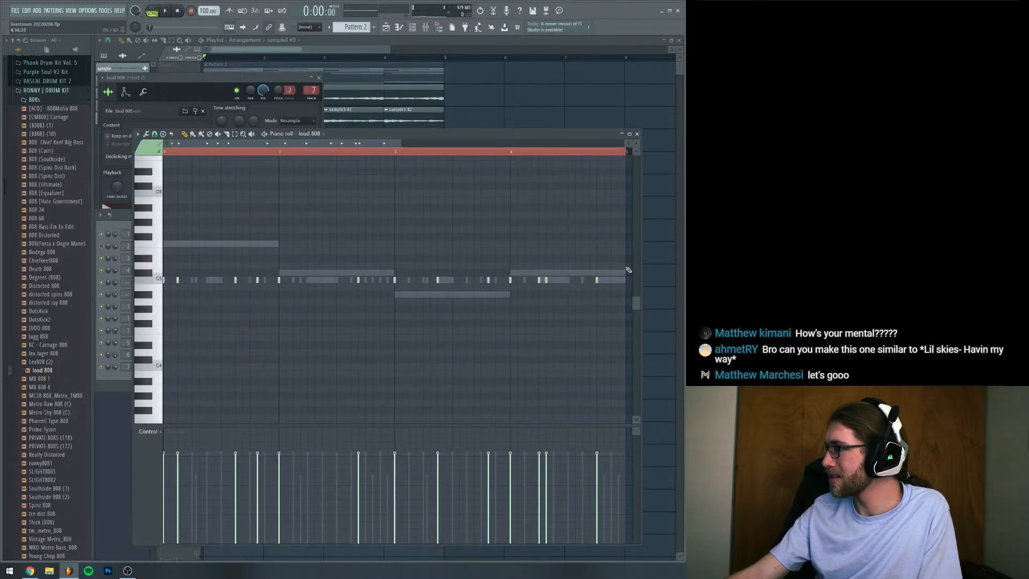
click(626, 266)
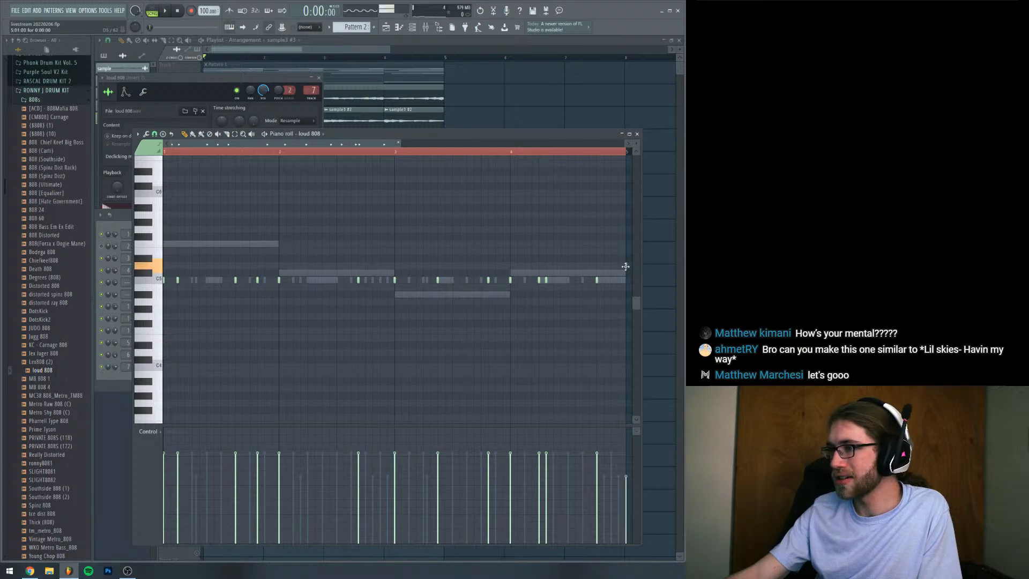
key(ctrl+l)
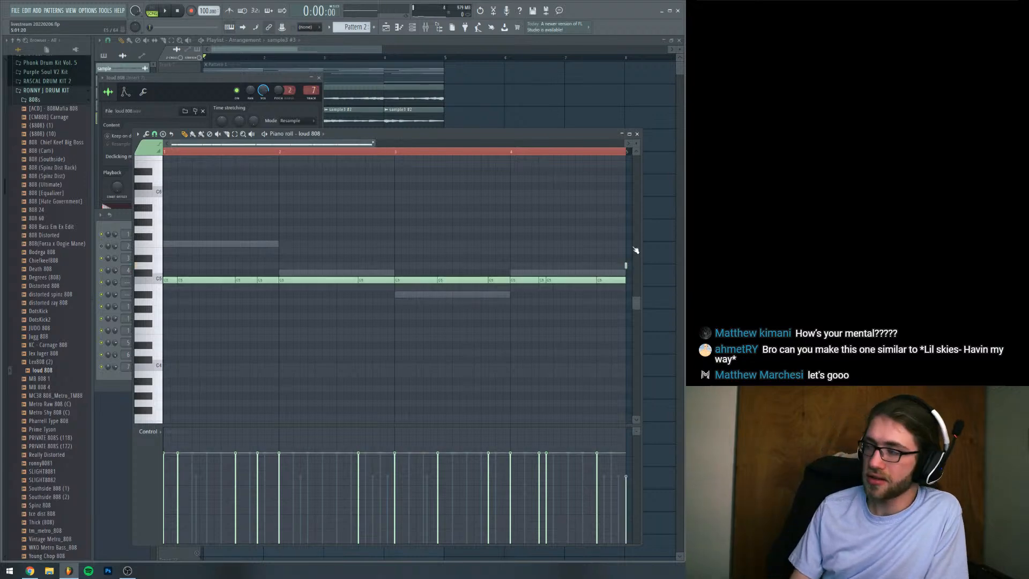
right_click(625, 267)
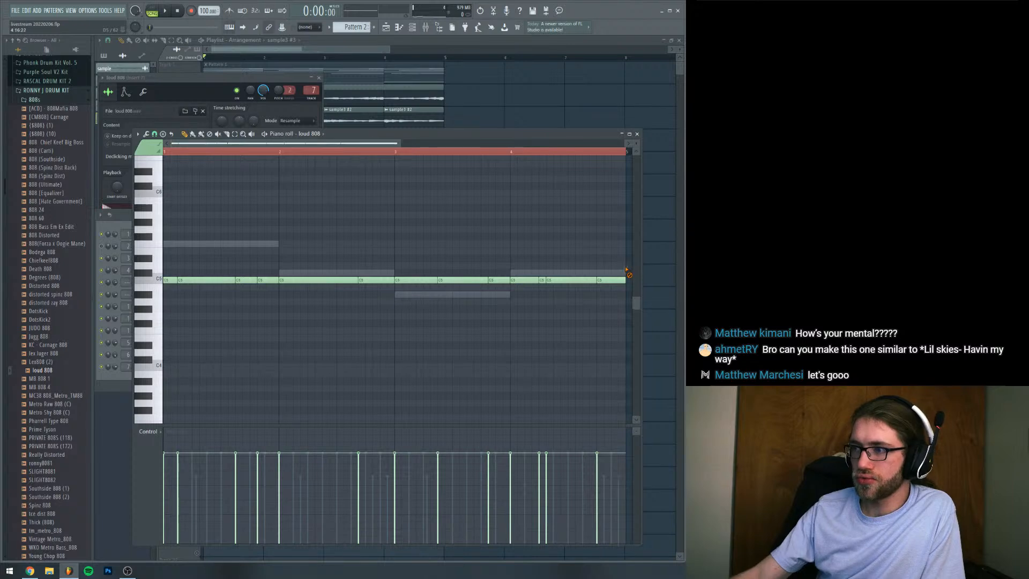
Transpose all loud 808 notes up from C5 to F5 and audition them
key(ctrl+a)
key(Up)
key(Up)
key(Up)
key(Up)
key(Up)
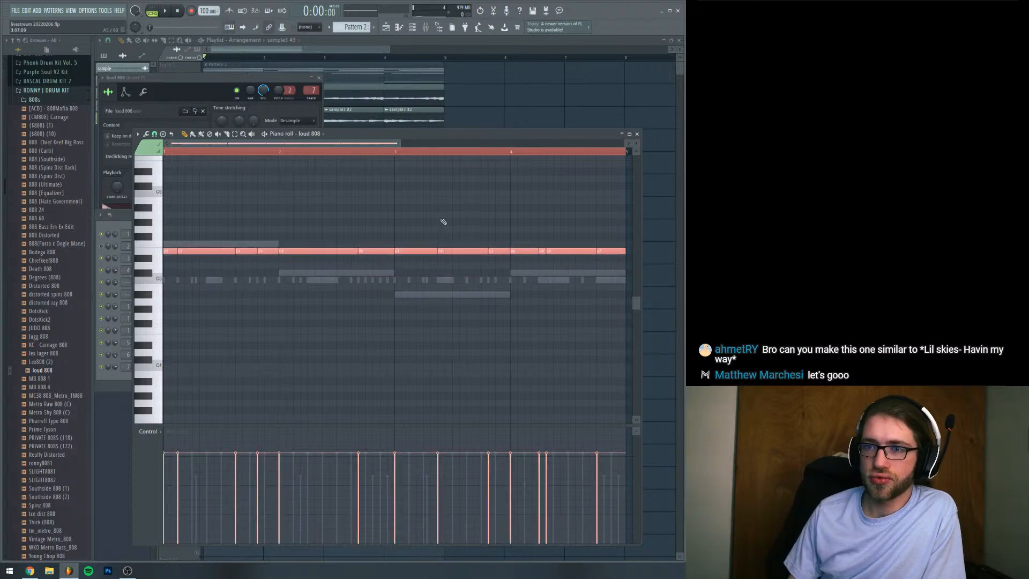
key(space)
key(space)
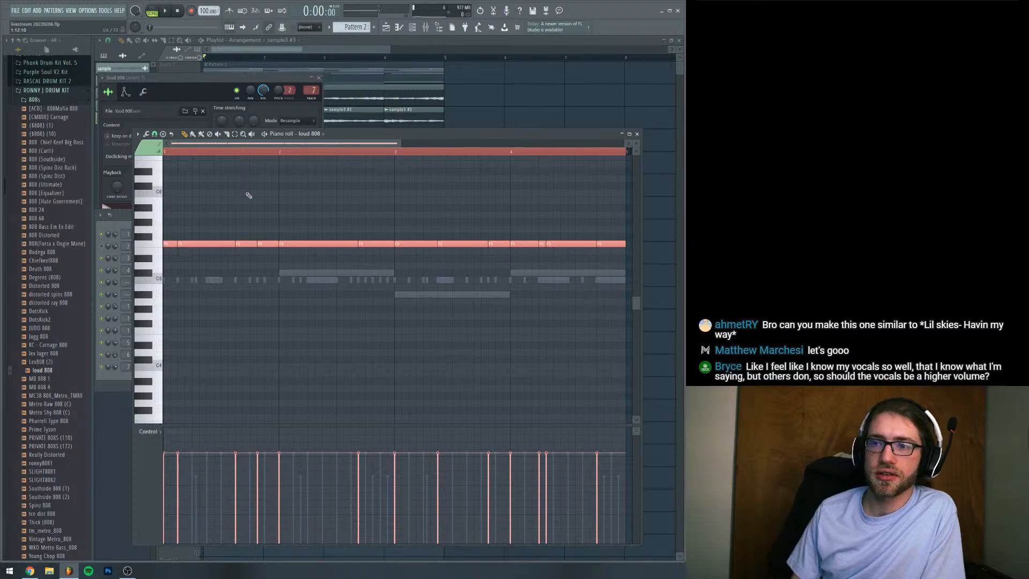
Compare octaves for the loud 808 notes by ear and place them all on F4
key(ctrl+Up)
key(space)
key(space)
key(ctrl+Down)
key(ctrl+Down)
Raise all loud 808 notes one octave to F5 and audition them
key(space)
key(space)
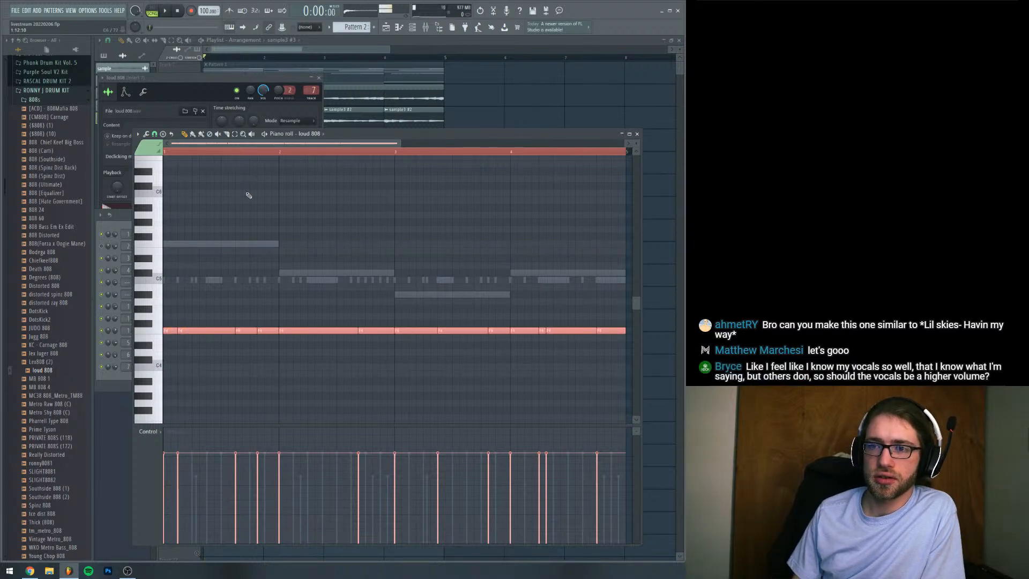
key(ctrl+Up)
key(space)
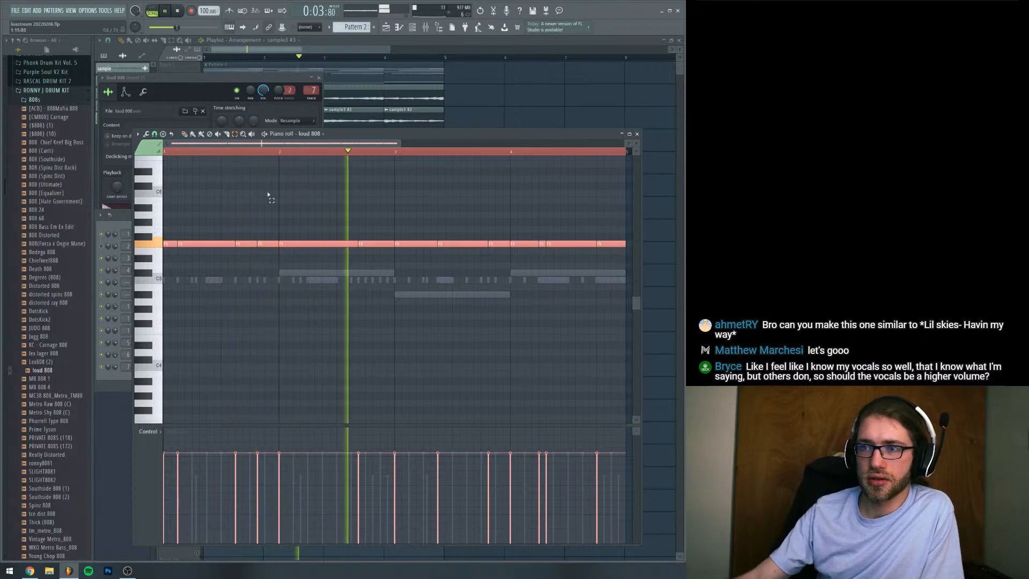
key(space)
Lower the loud 808 notes from bar 2 to the end by four semitones to C#5 and play the pattern
drag(340, 225, 605, 270)
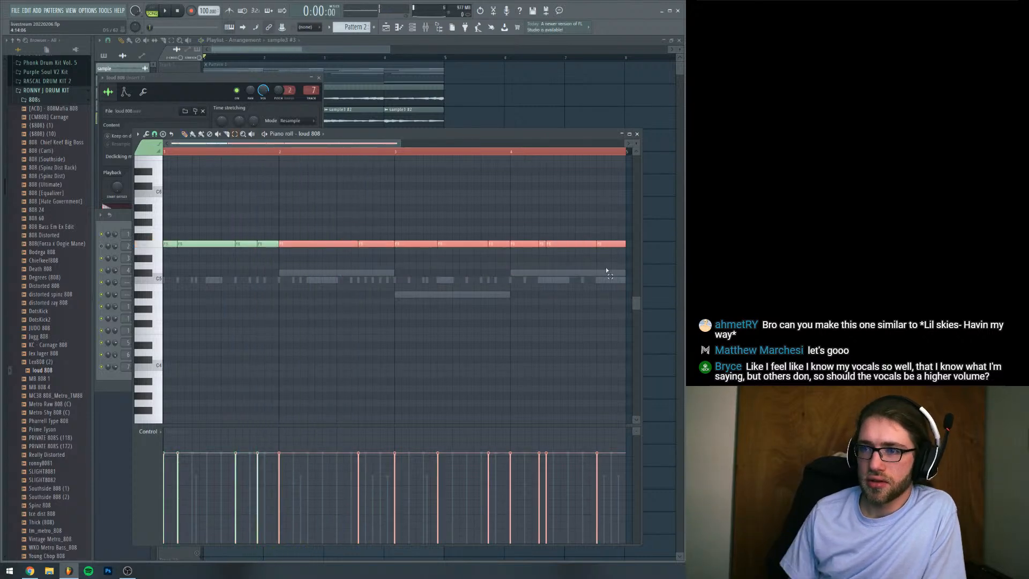
key(shift+Down)
key(shift+Down)
key(shift+Down)
Lower the loud 808 notes in bars 3 and 4 to A#4, and raise those in bar 4 back to C#5
key(shift+Down)
key(space)
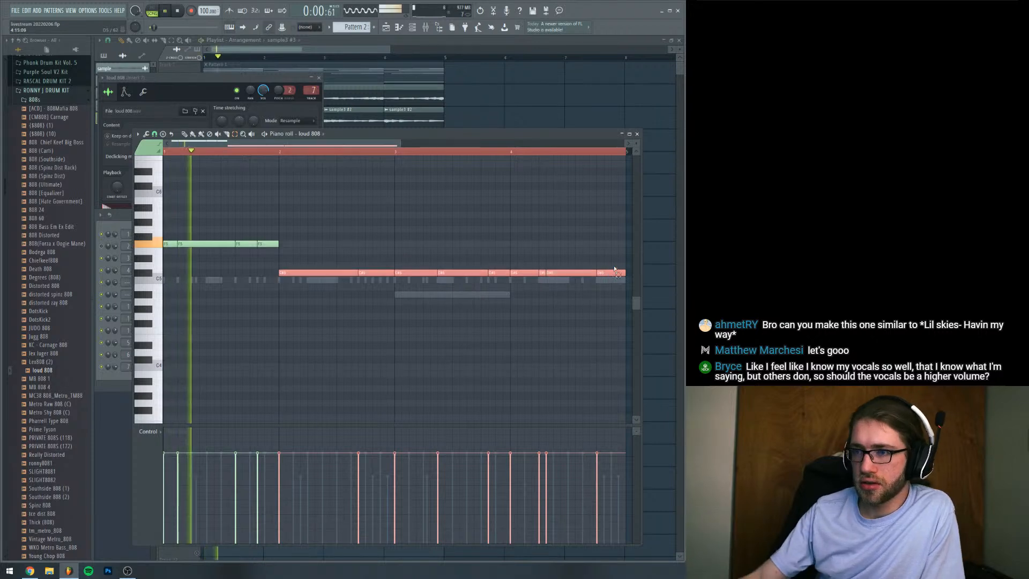
drag(615, 269, 435, 289)
key(shift+Down)
key(shift+Down)
key(shift+Down)
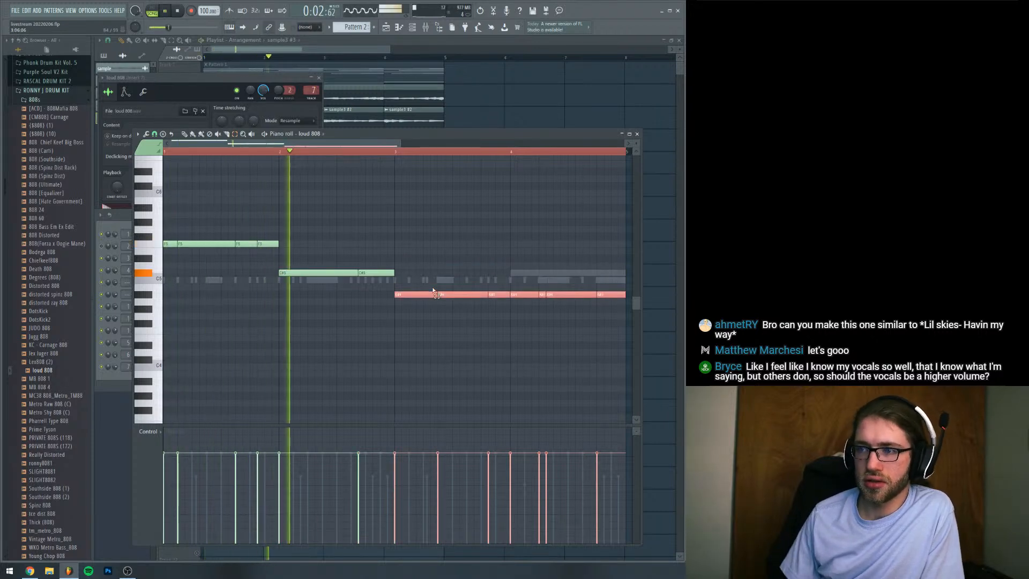
drag(519, 281, 616, 333)
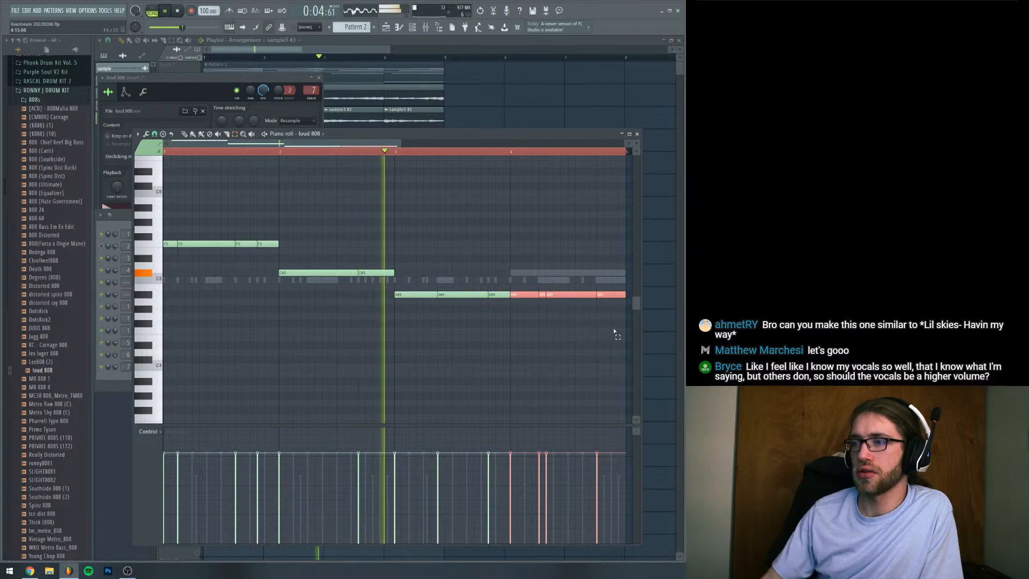
key(shift+Up)
key(shift+Up)
key(shift+Up)
key(space)
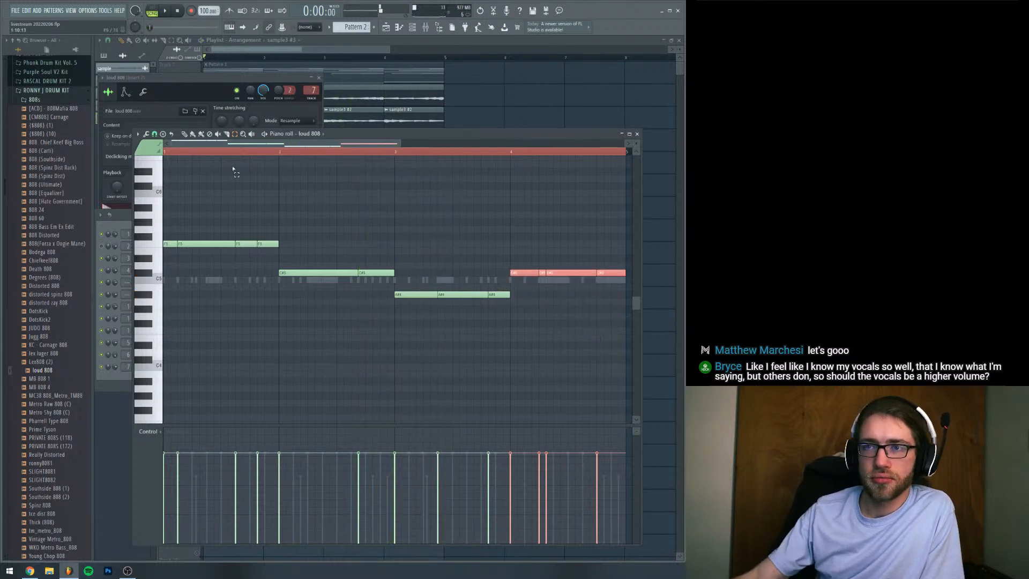
Bring up the loud 808 sampler and preview 808 [C] samples from the Phonk Drum Kit Vol. 5 808s folder
click(207, 95)
drag(131, 82, 191, 130)
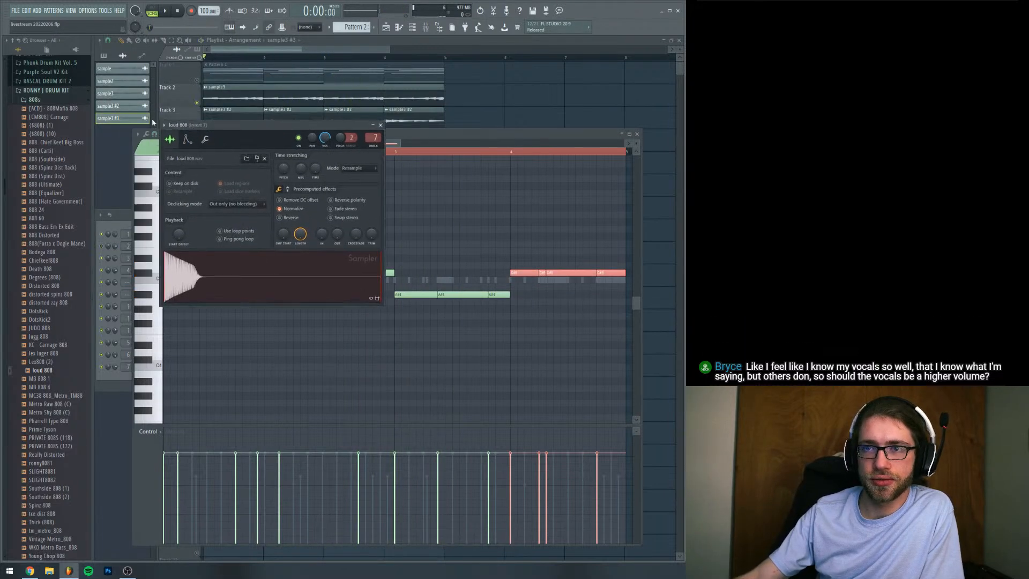
click(45, 91)
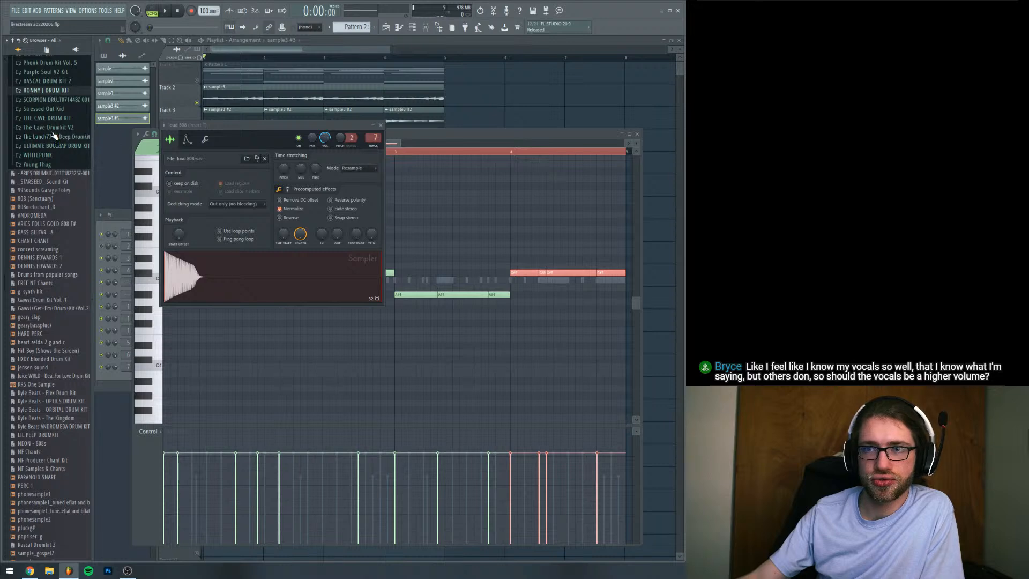
scroll(54, 134, up, 3)
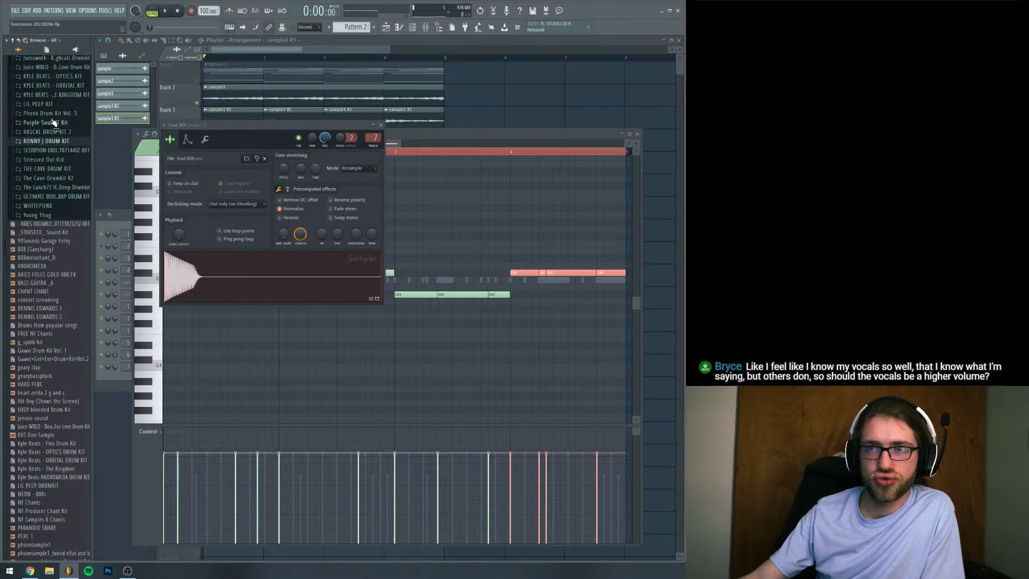
click(48, 113)
click(36, 122)
click(42, 148)
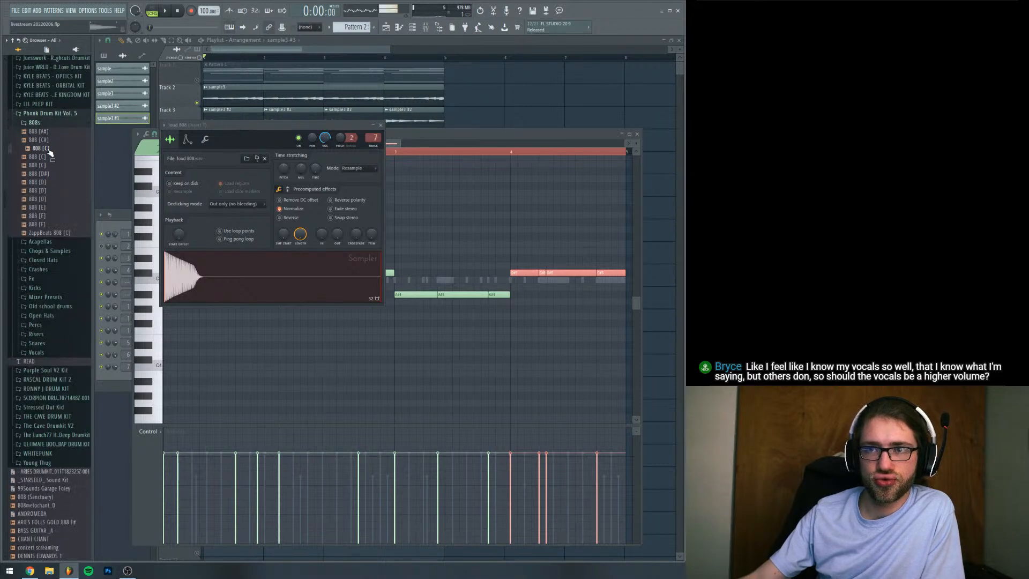
click(47, 157)
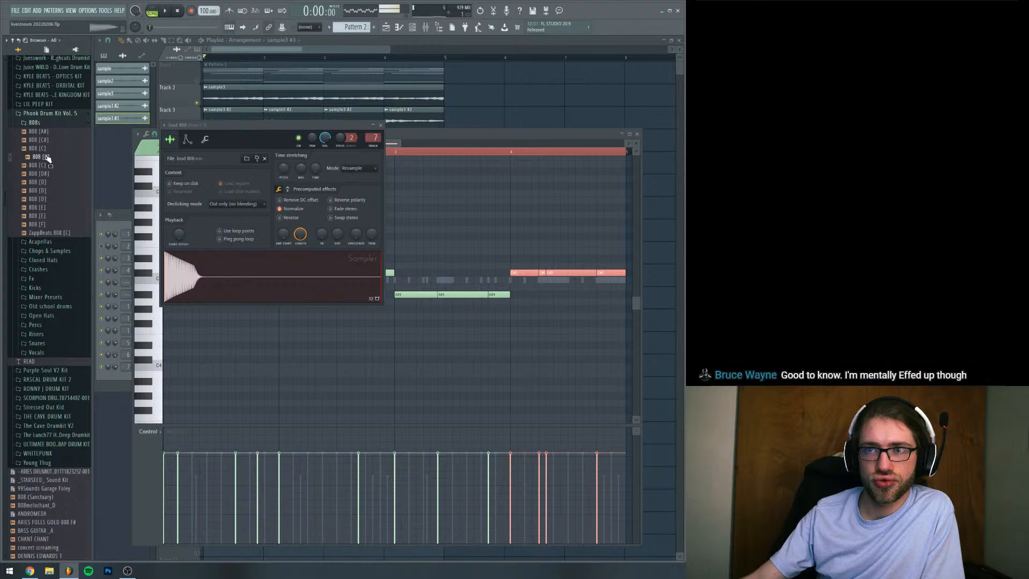
Replace the loud 808 sample with 808 [C], audition it, and swap in 808 [D] for comparison
drag(47, 157, 202, 237)
key(space)
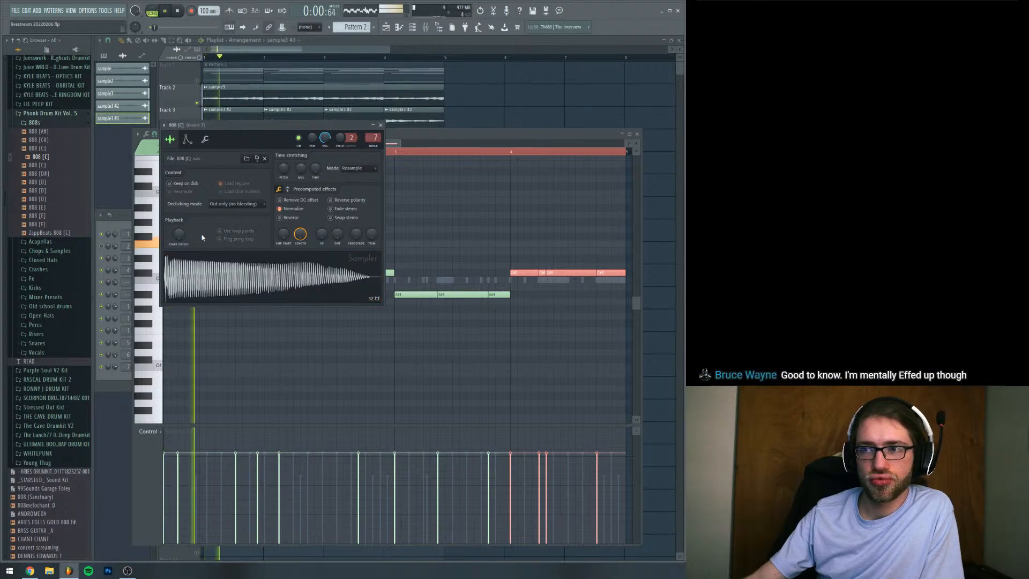
key(space)
drag(61, 190, 219, 271)
key(space)
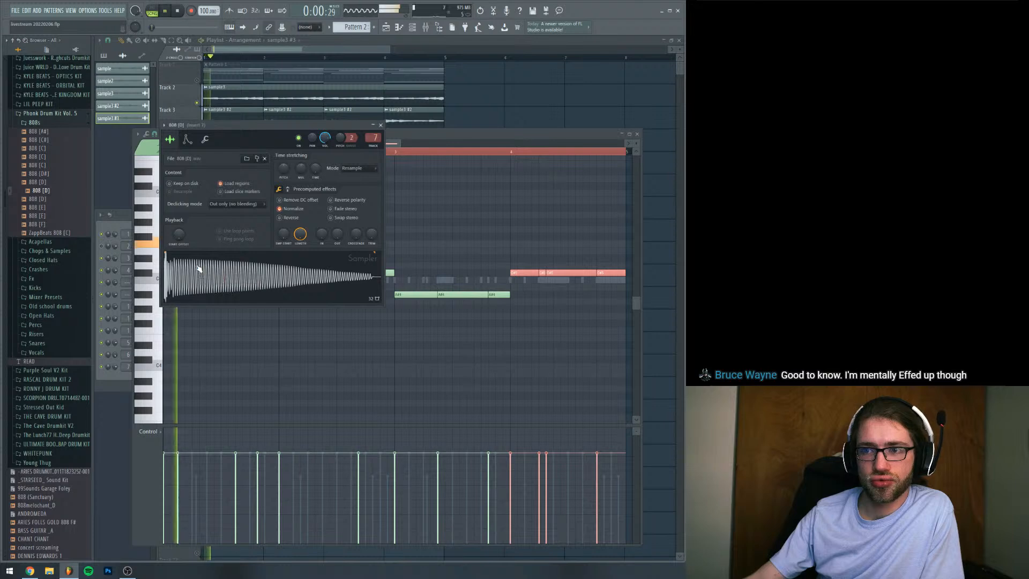
key(space)
Try the 808 [D#] sample and load 808 [E] from the Phonk kit into the 808 channel
drag(279, 131, 283, 155)
drag(45, 174, 236, 291)
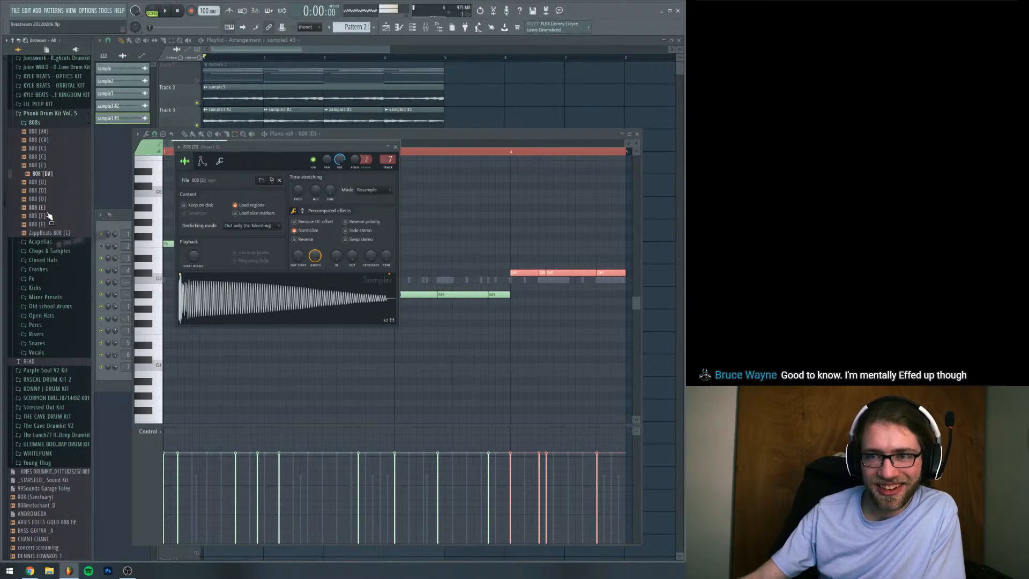
drag(48, 215, 273, 296)
click(220, 162)
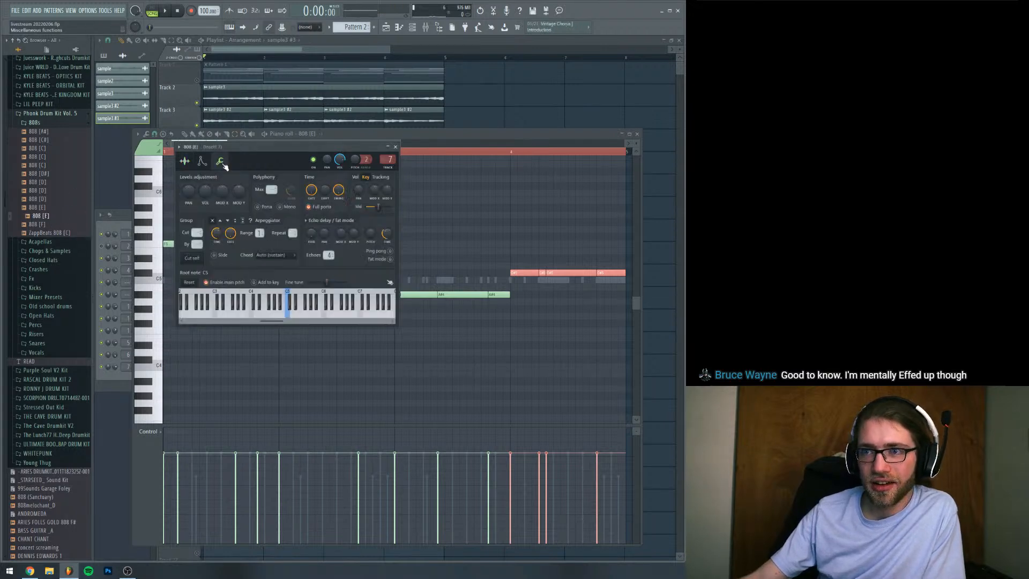
click(184, 161)
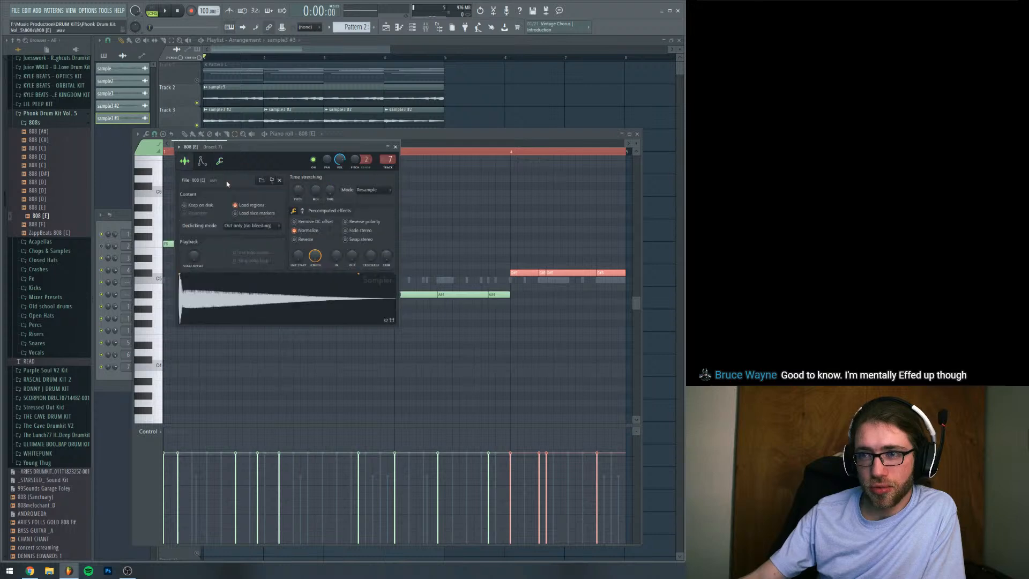
Set the 808 [E] sample start offset to 2%, audition it, and try a lower channel volume before resetting the volume
drag(301, 258, 301, 250)
key(space)
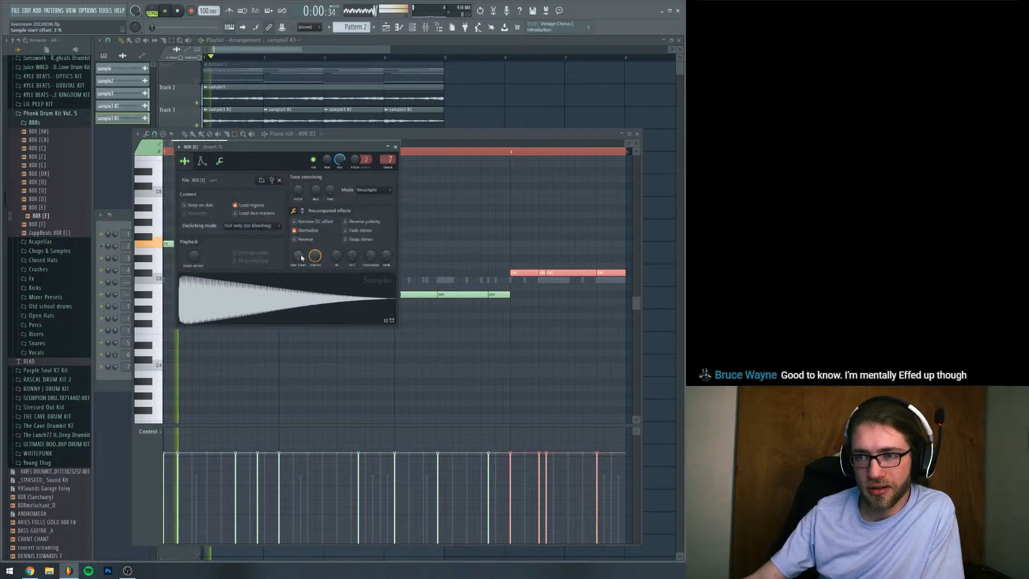
drag(337, 161, 337, 169)
right_click(337, 161)
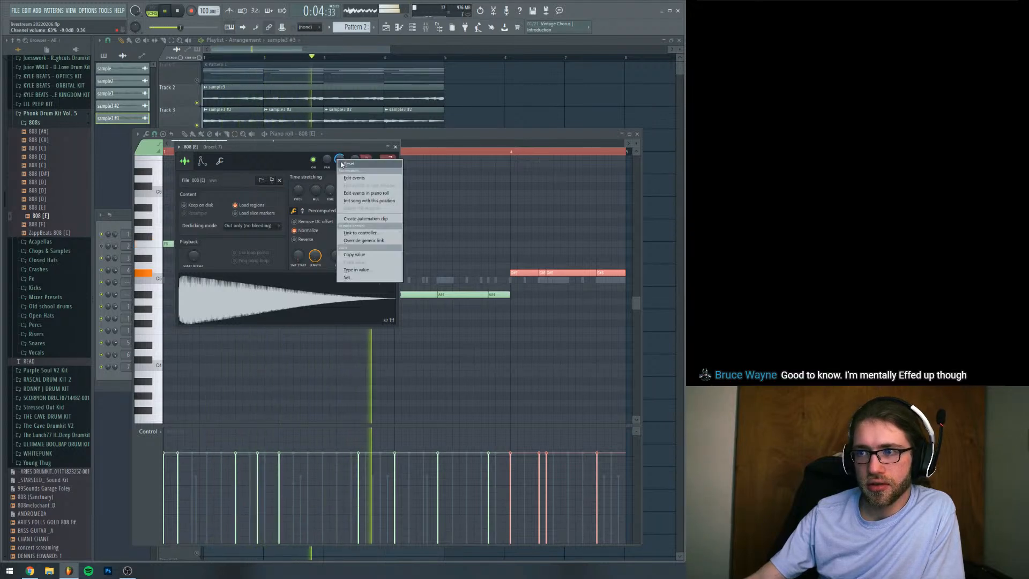
click(351, 166)
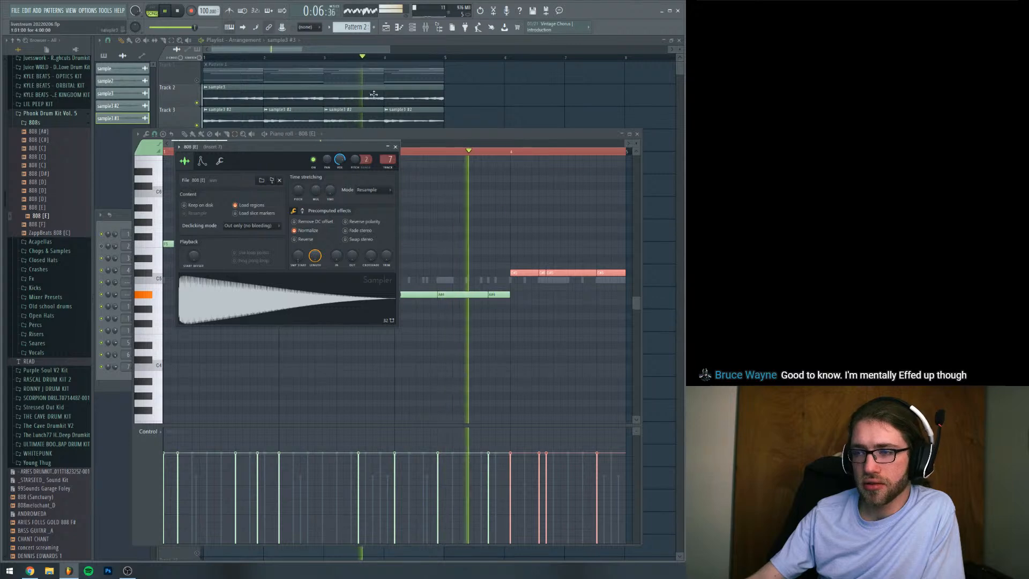
Lower the mixer fader of the 808's track, Insert 7, during playback and stop the pattern
key(F9)
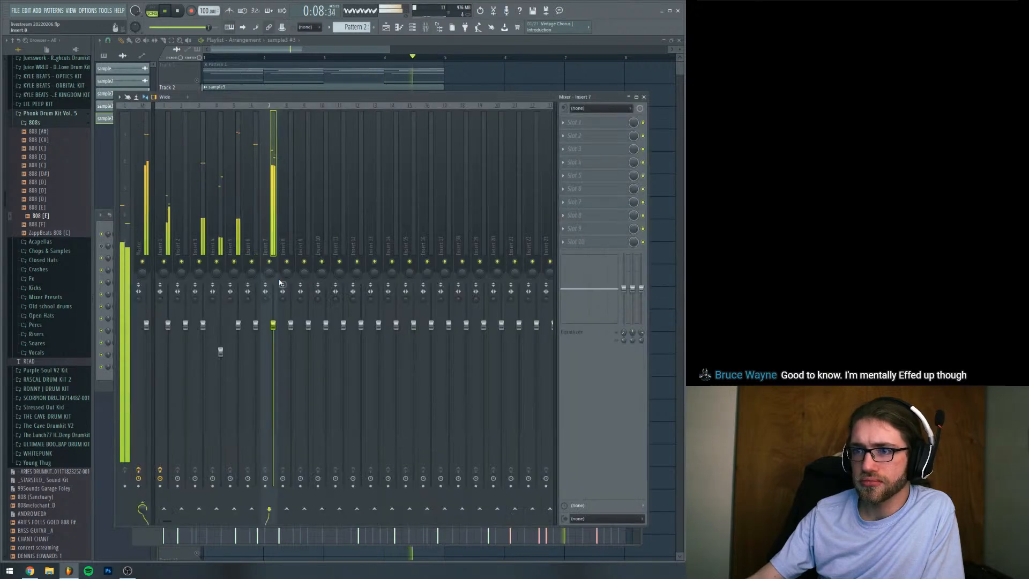
drag(273, 325, 273, 349)
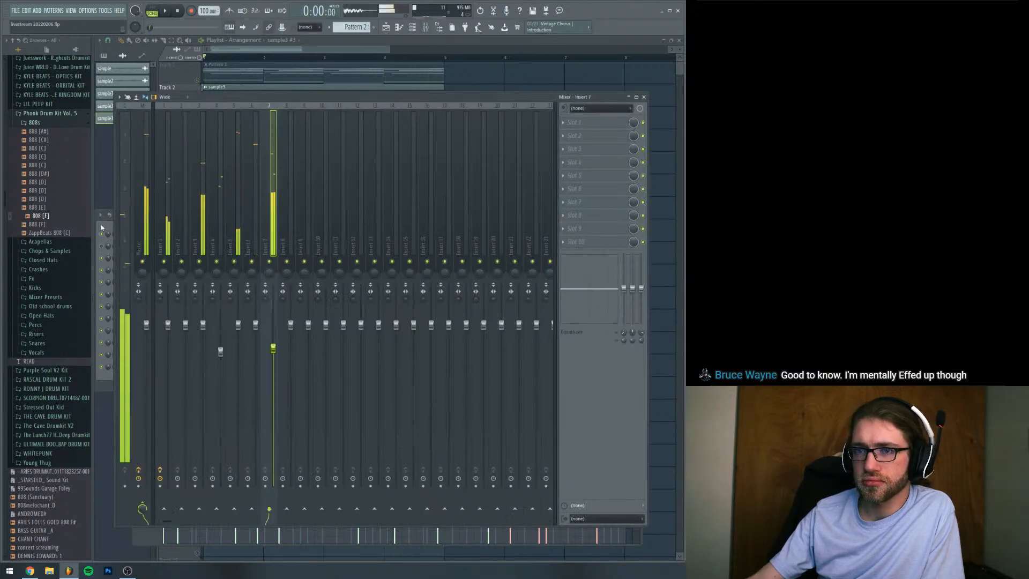
key(space)
Remove the start offset from the 808 [E] sample, boost its gain in the precomputed effects, and audition it
key(F6)
click(187, 367)
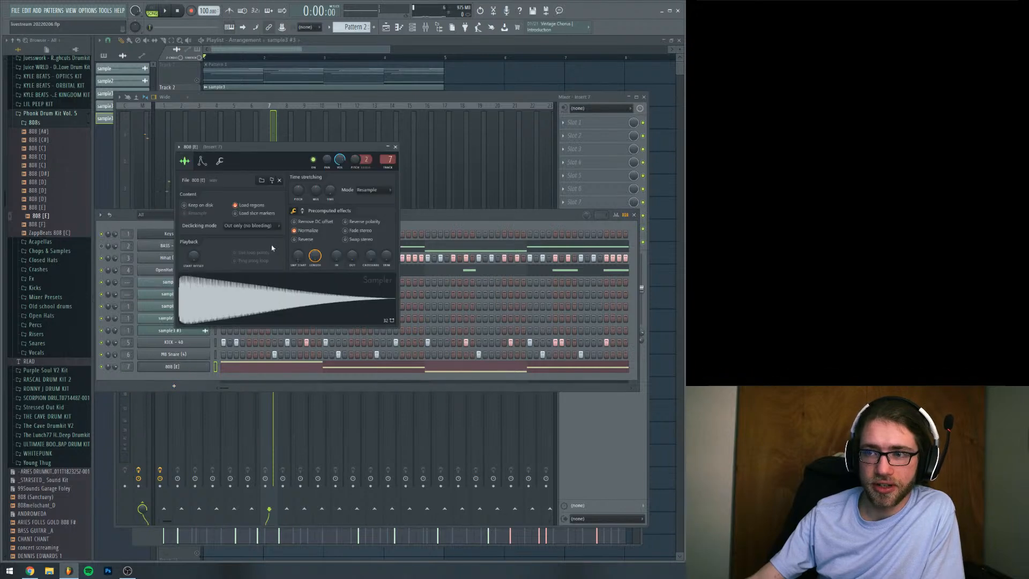
drag(299, 256, 299, 266)
click(278, 285)
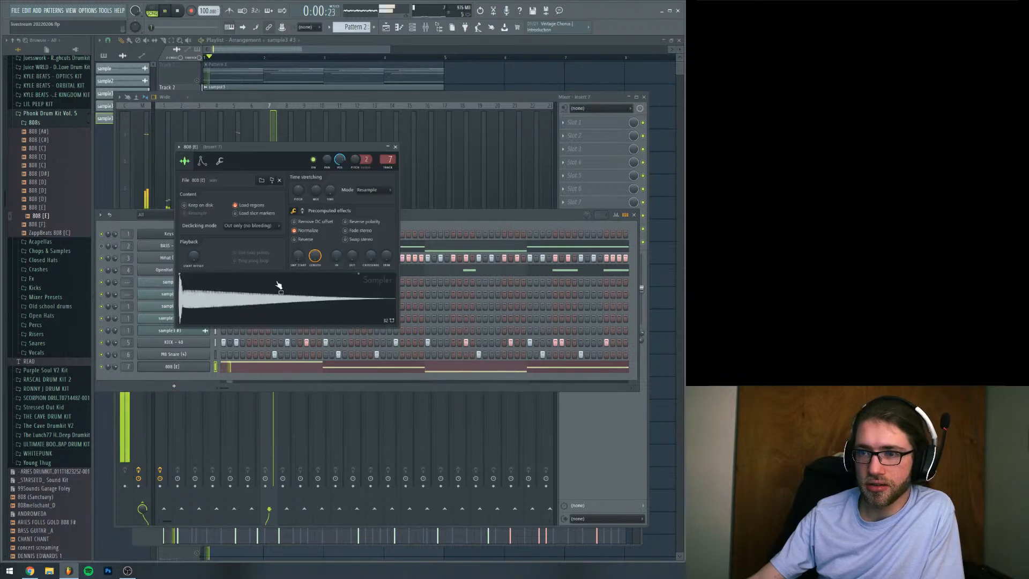
click(302, 211)
click(303, 244)
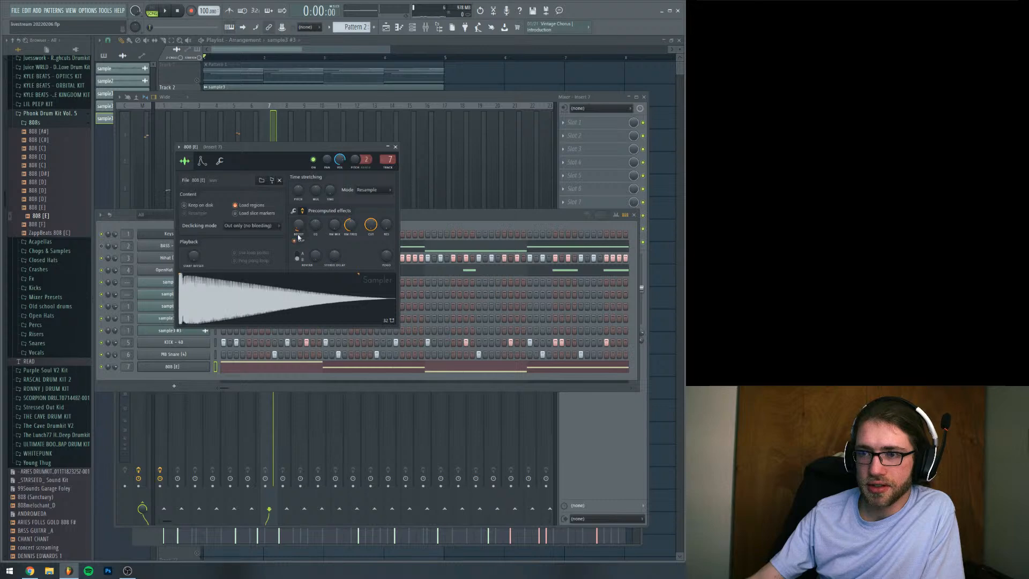
key(space)
click(293, 211)
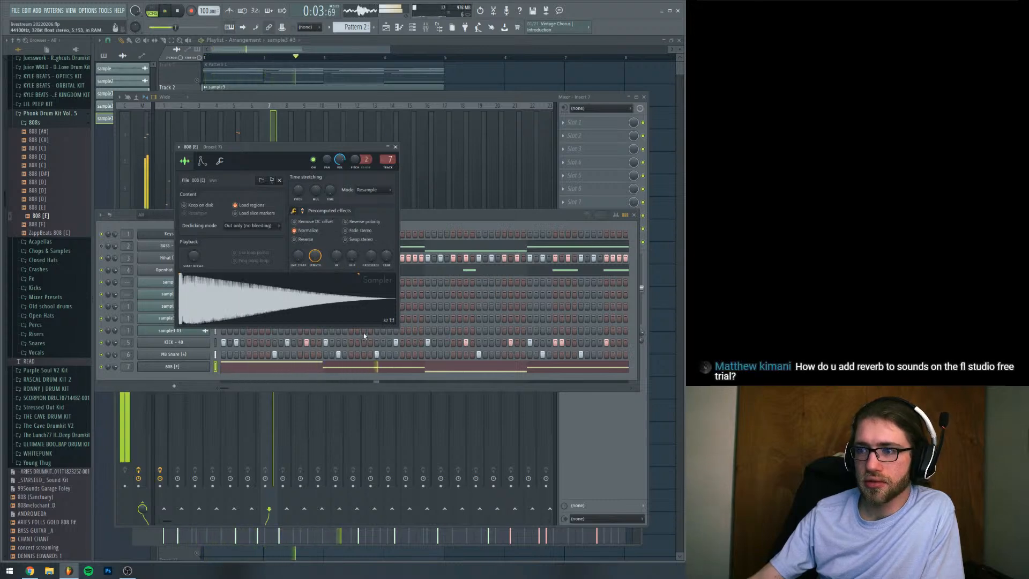
Trim the loud attack spike from the start of the 808 [E] sample and adjust its gain boost
click(355, 365)
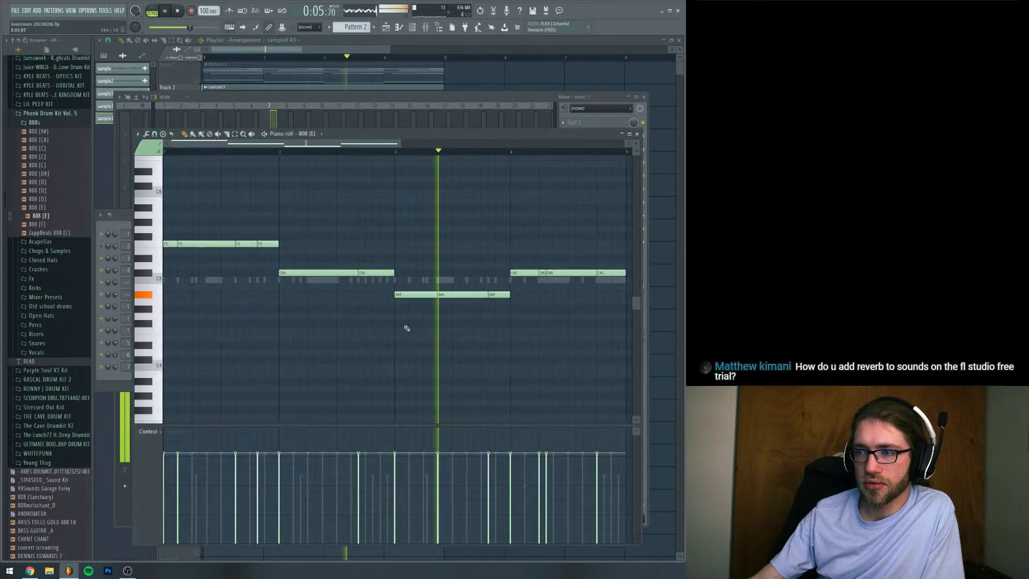
key(space)
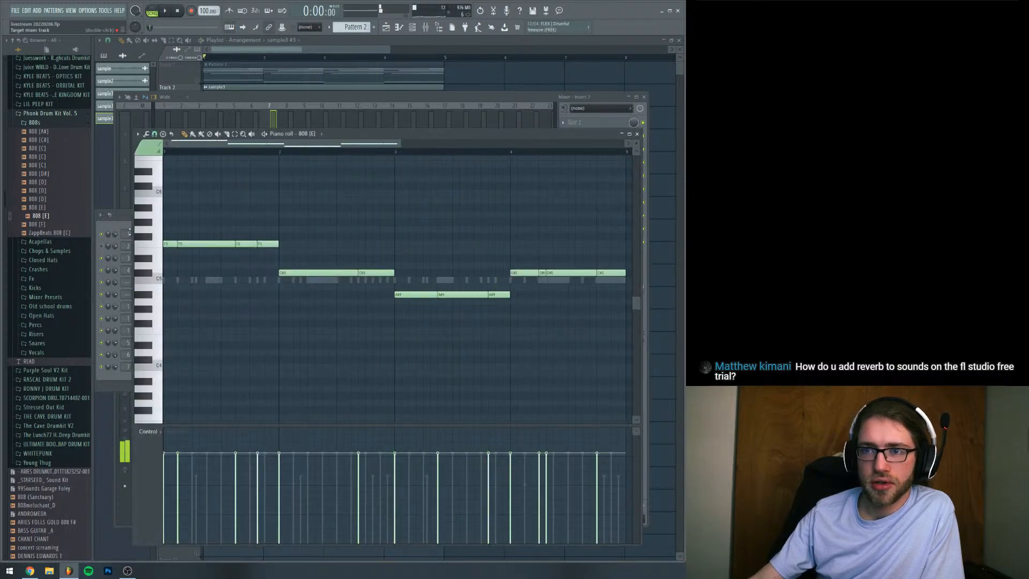
key(F6)
drag(294, 251, 293, 247)
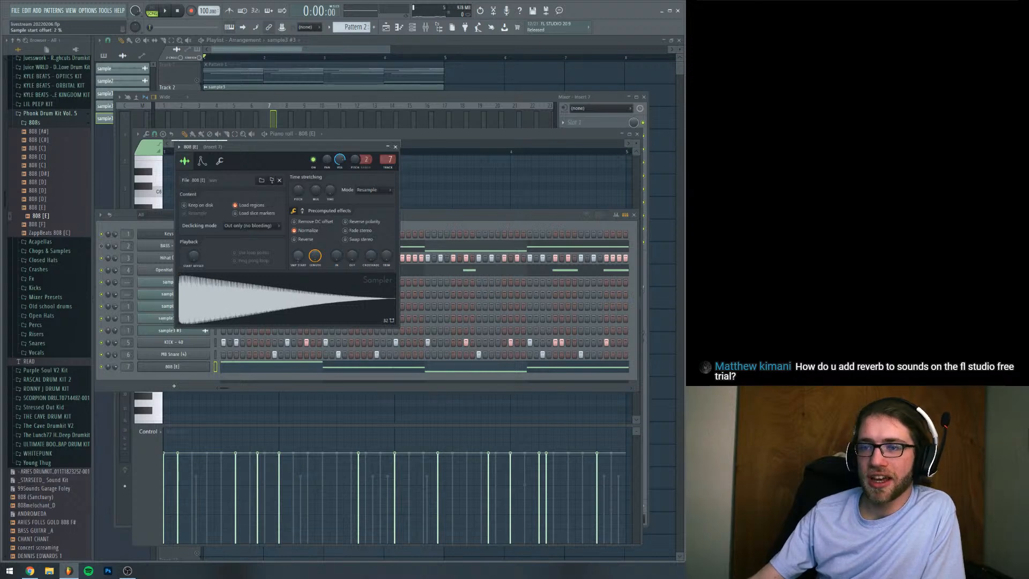
click(298, 210)
drag(298, 224, 298, 226)
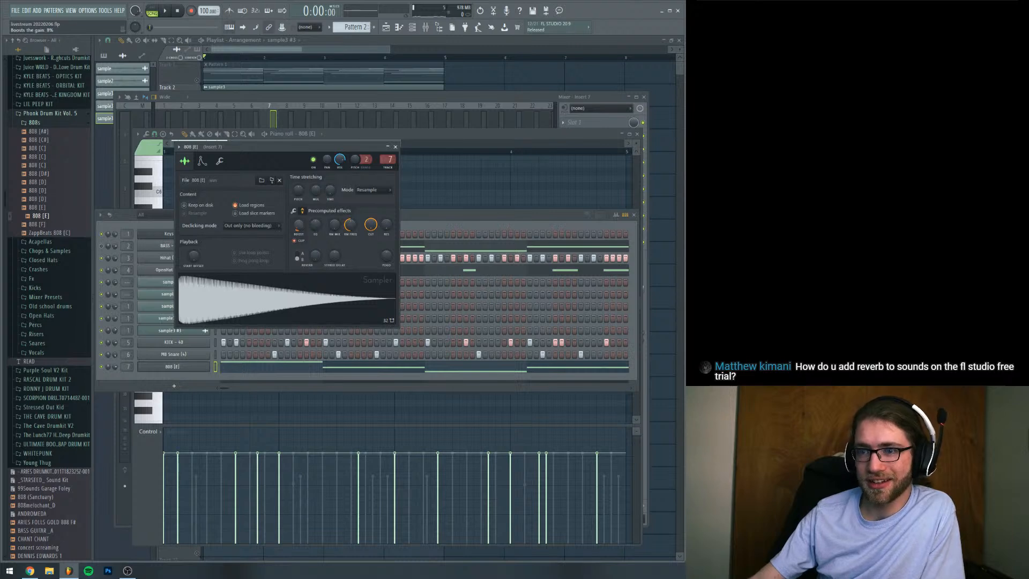
Solo the open hat channel, play it with the mixer open, and select its mixer track, Insert 4
click(417, 221)
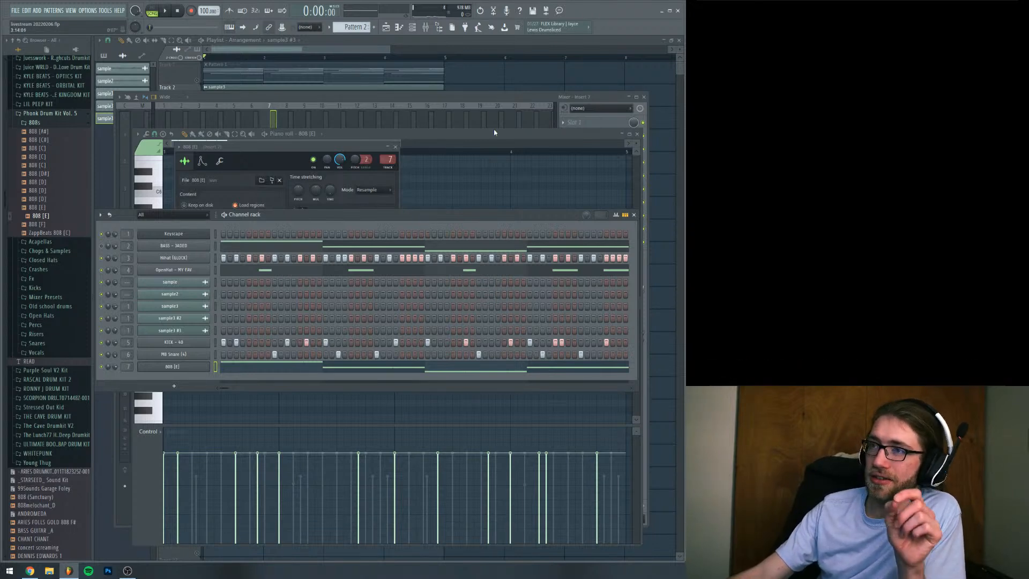
click(426, 29)
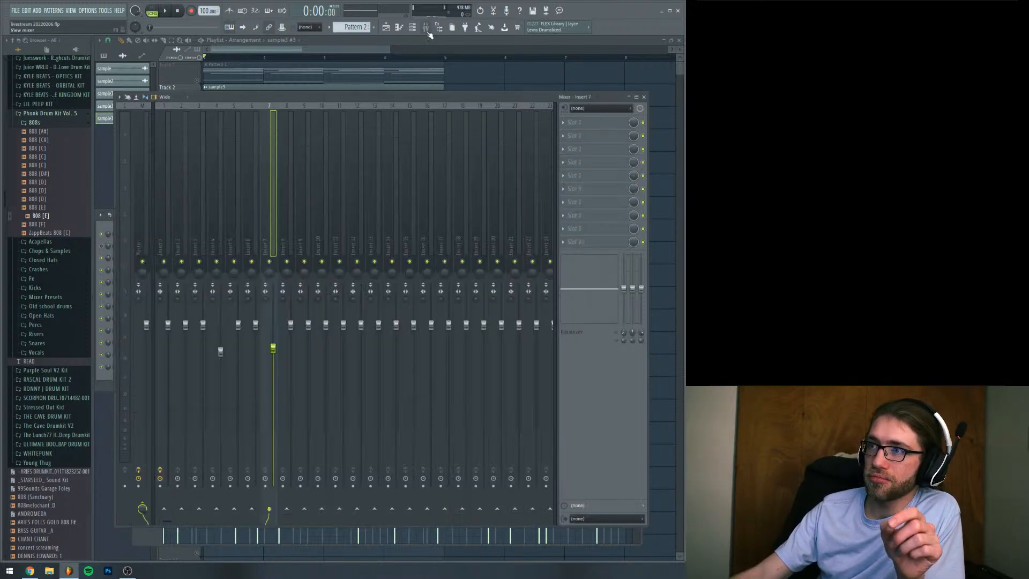
click(160, 145)
click(287, 206)
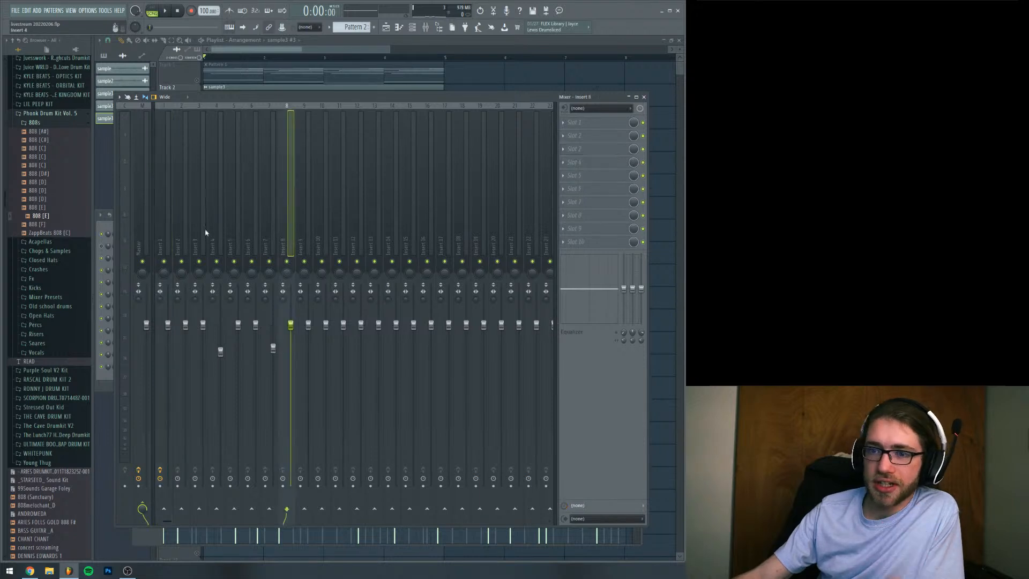
click(113, 233)
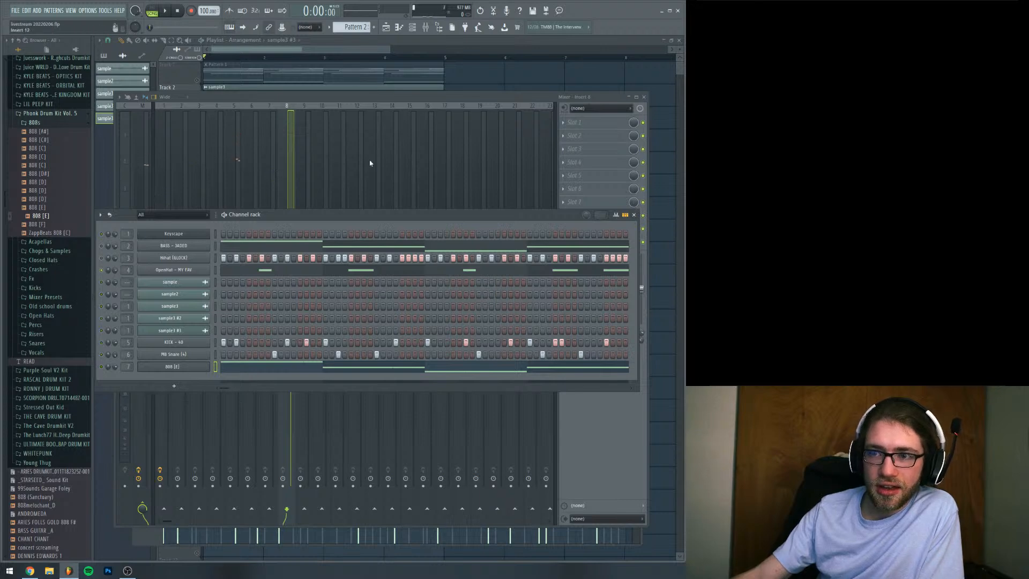
click(339, 101)
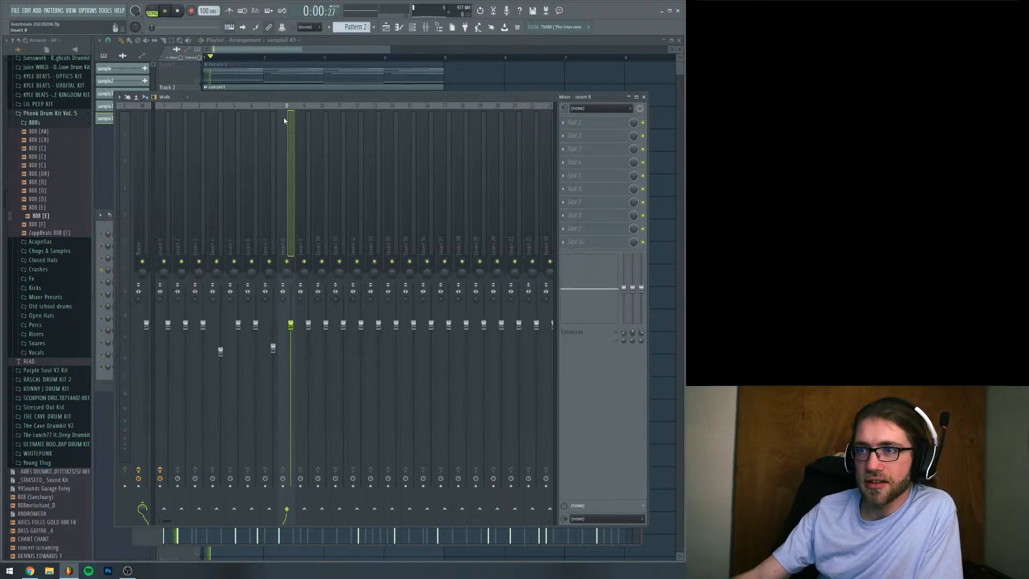
click(224, 135)
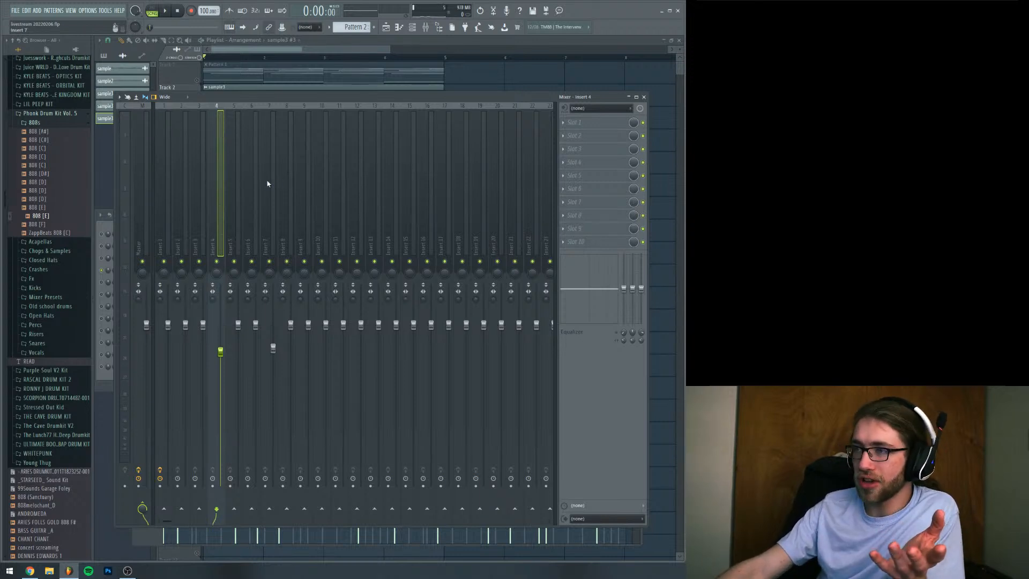
Load Fruity Reeverb 2 in slot 3 of Insert 4 and audition the soloed open hat through it
click(584, 149)
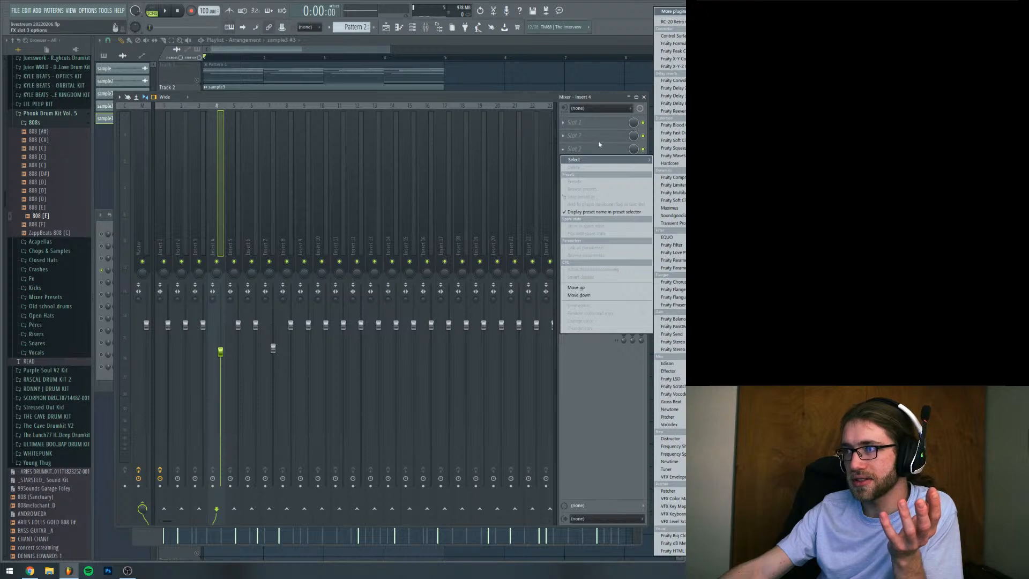
click(674, 111)
drag(276, 120, 315, 175)
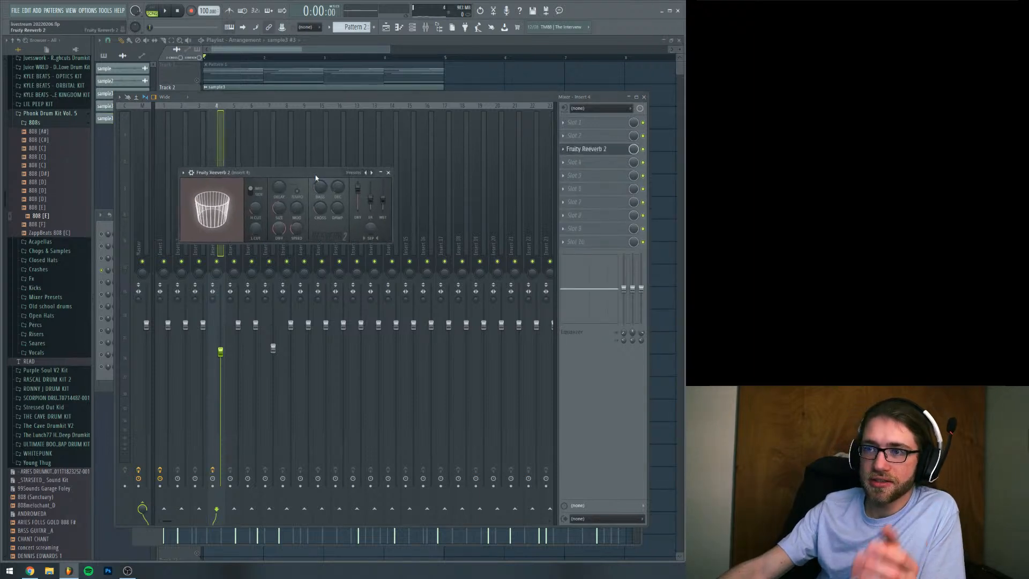
key(space)
key(space)
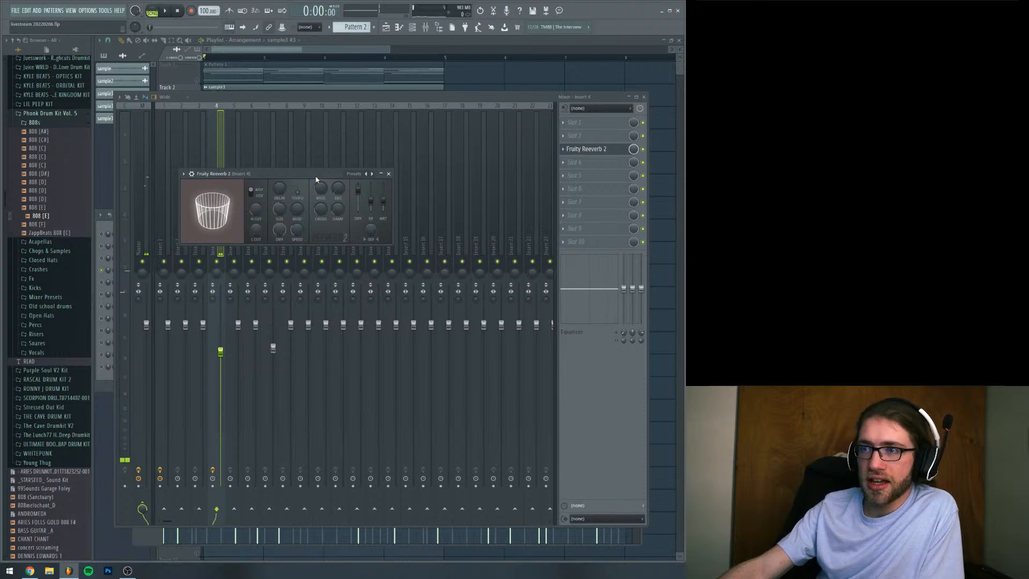
drag(316, 179, 351, 200)
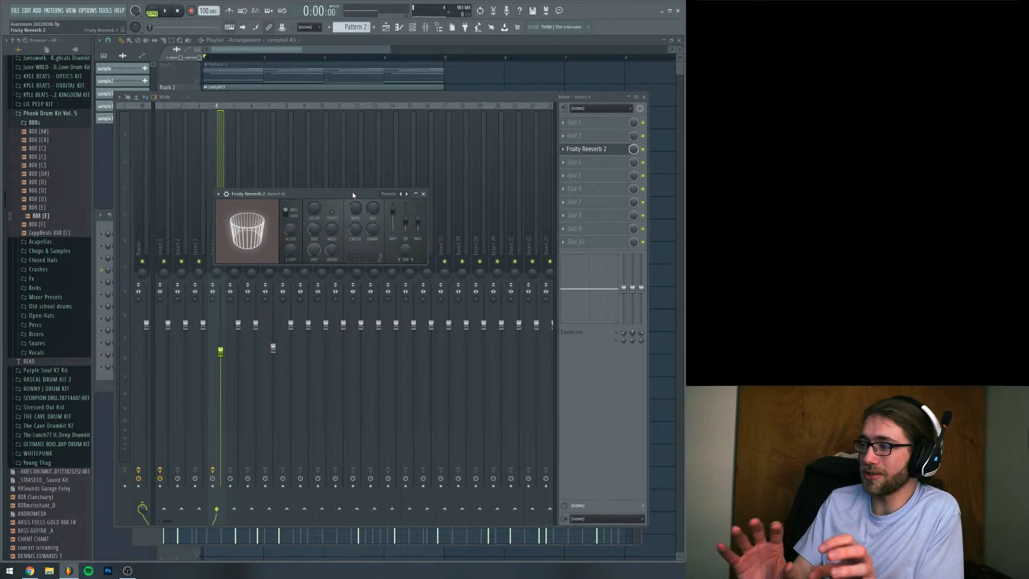
Enlarge the room size and adjust the decay and wet level of the open hat's reverb, auditioning the result
drag(307, 236, 306, 239)
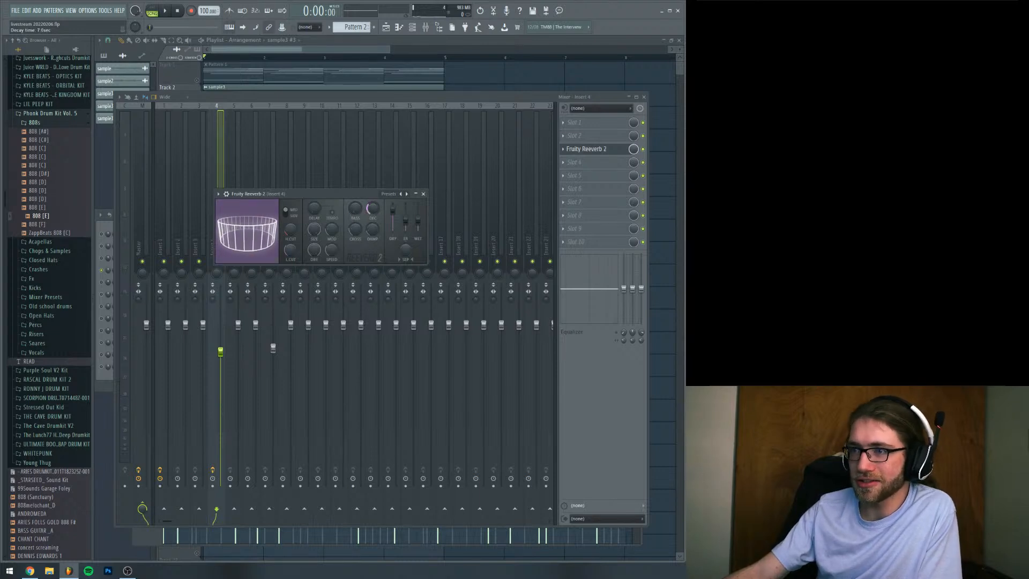
drag(304, 205, 304, 223)
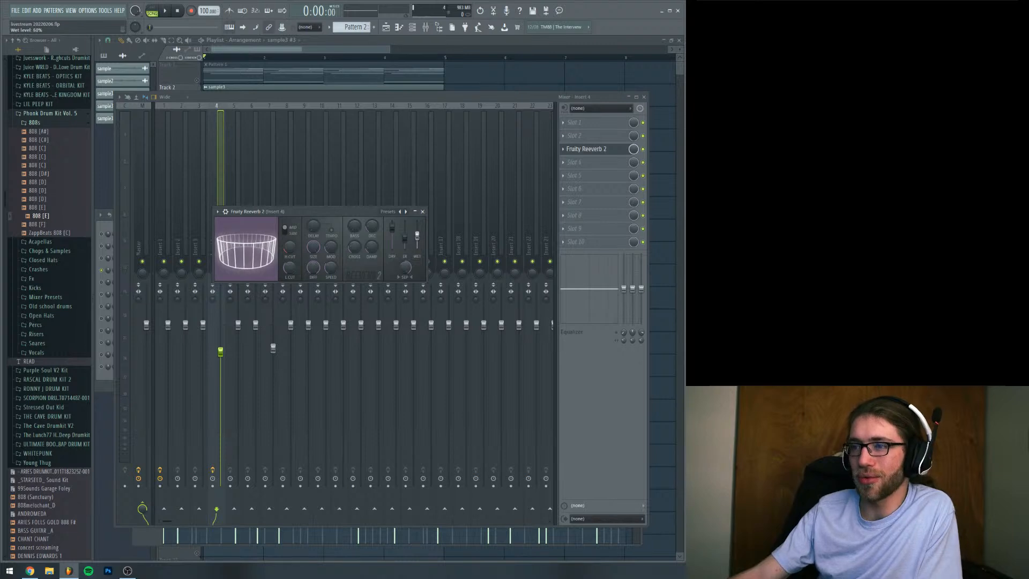
drag(349, 211, 352, 234)
key(space)
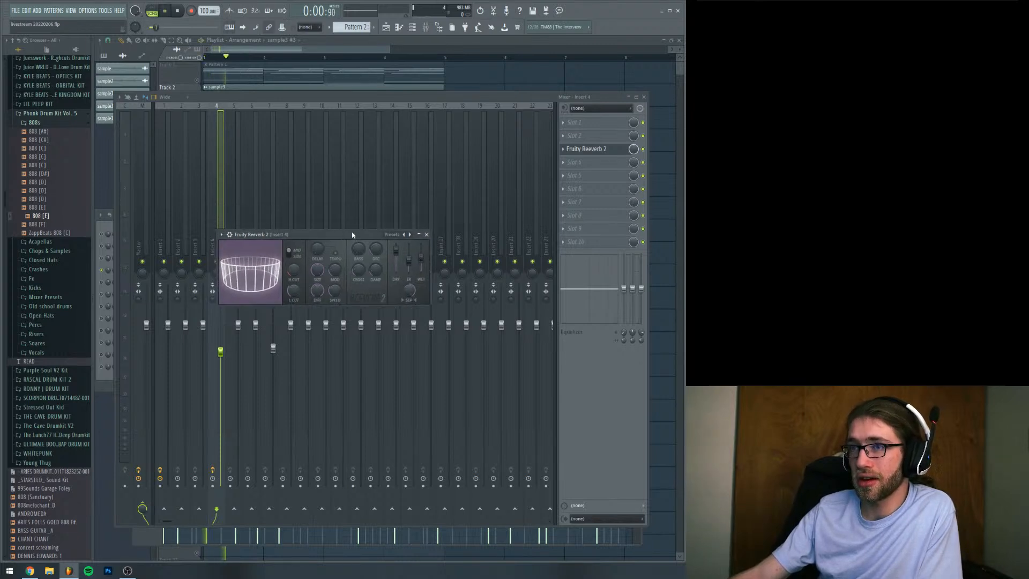
key(space)
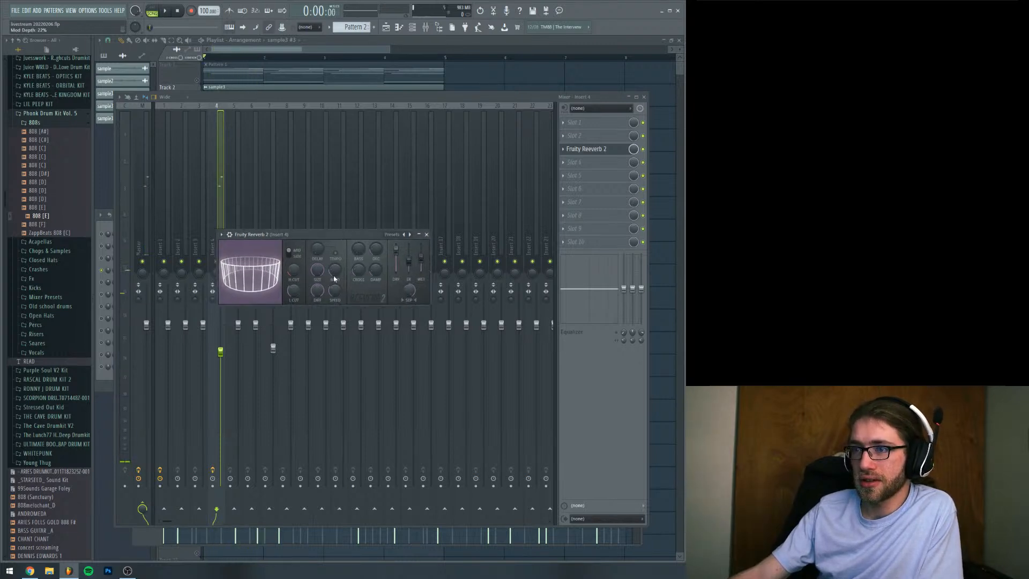
drag(356, 231, 352, 219)
key(space)
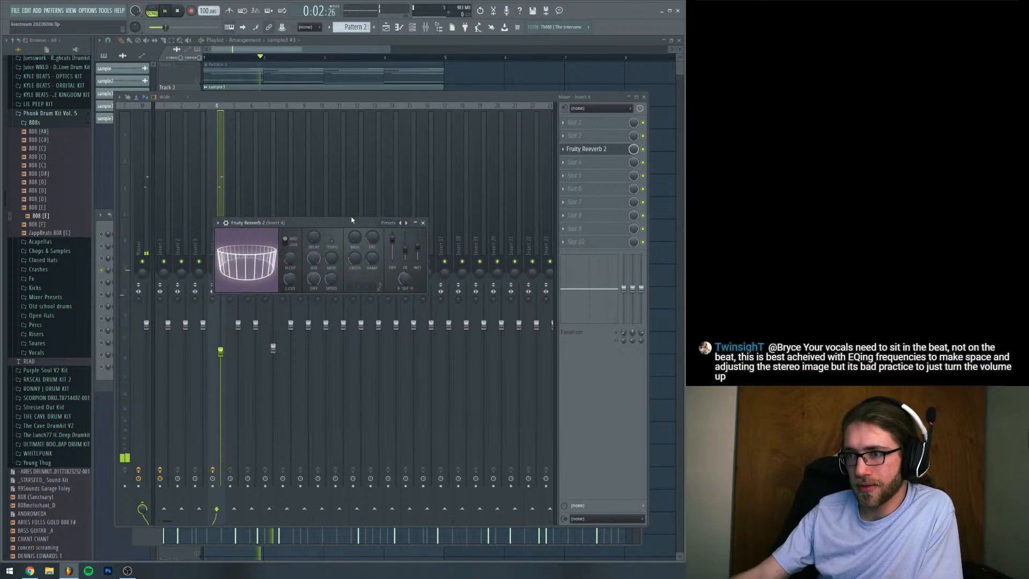
key(space)
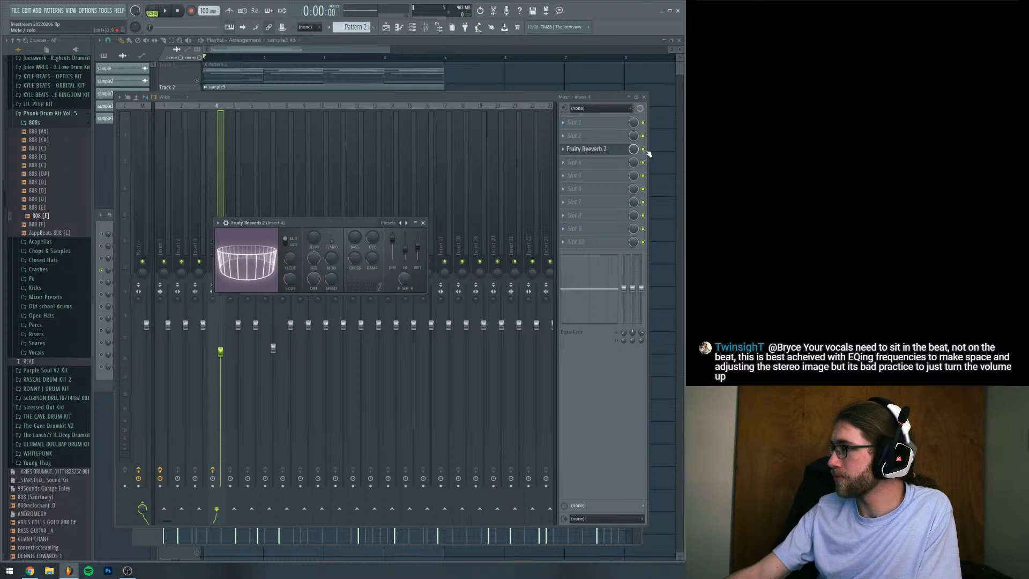
Bypass the reverb on Insert 4, unsolo the open hat channel, and play the full pattern
click(644, 150)
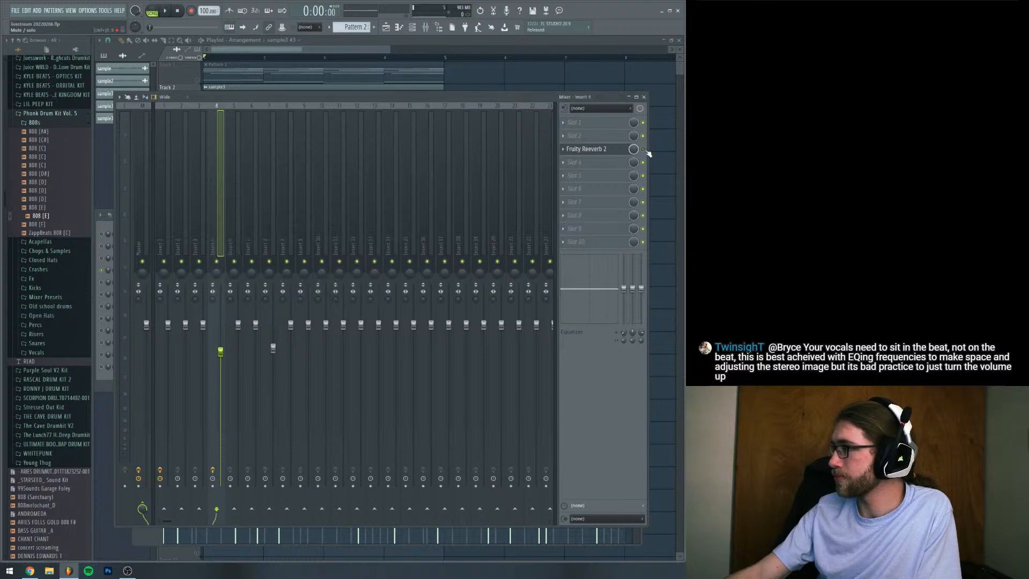
click(111, 226)
key(space)
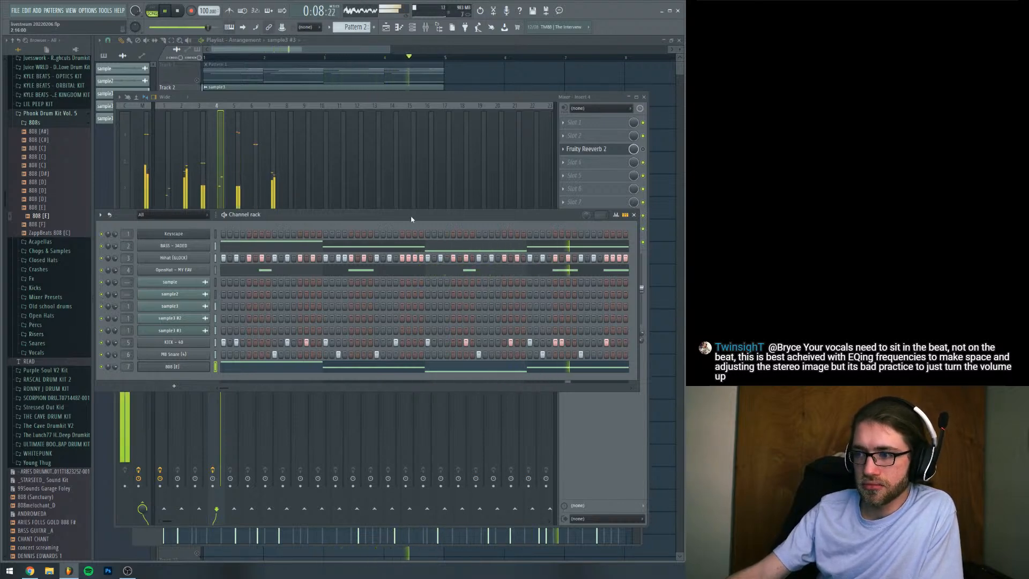
key(space)
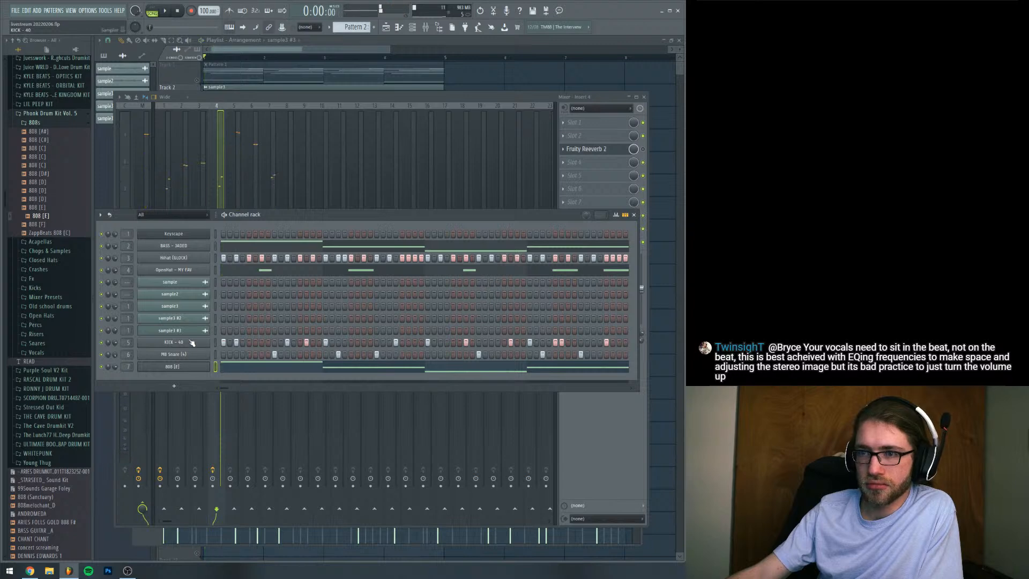
Raise the fader of the 808's track, Insert 7, mute the BASS channel, and play the pattern
click(274, 182)
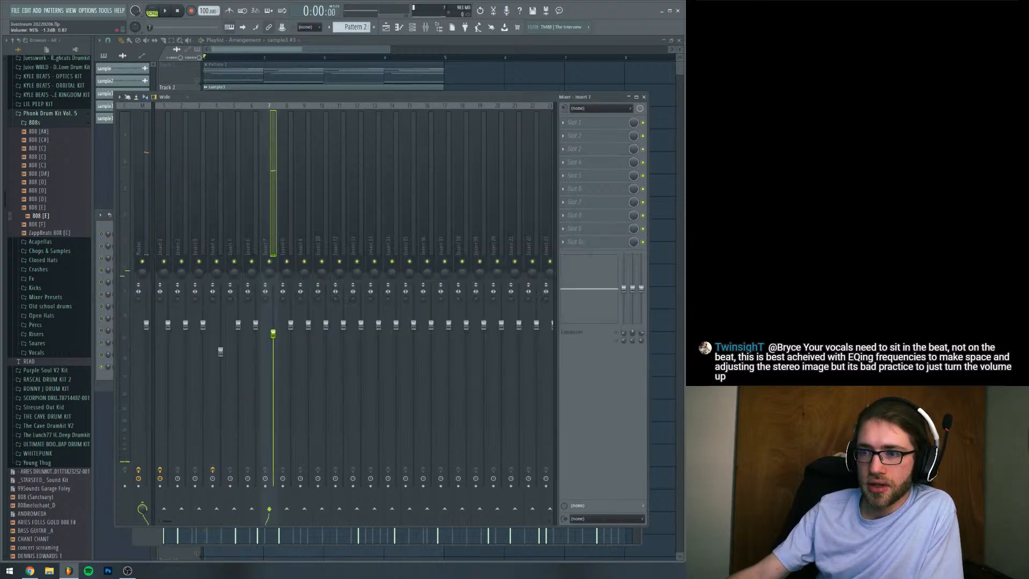
click(112, 227)
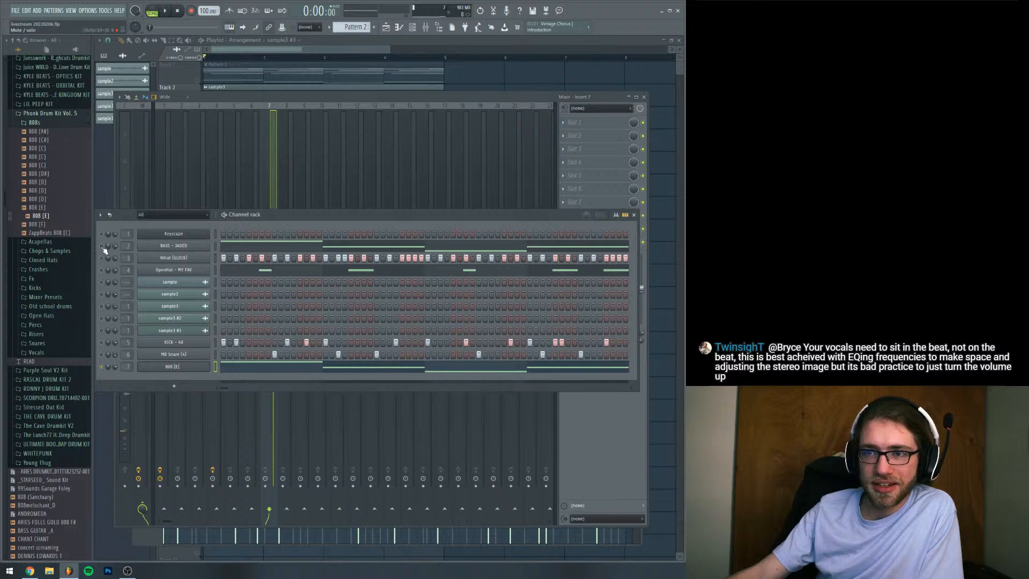
key(space)
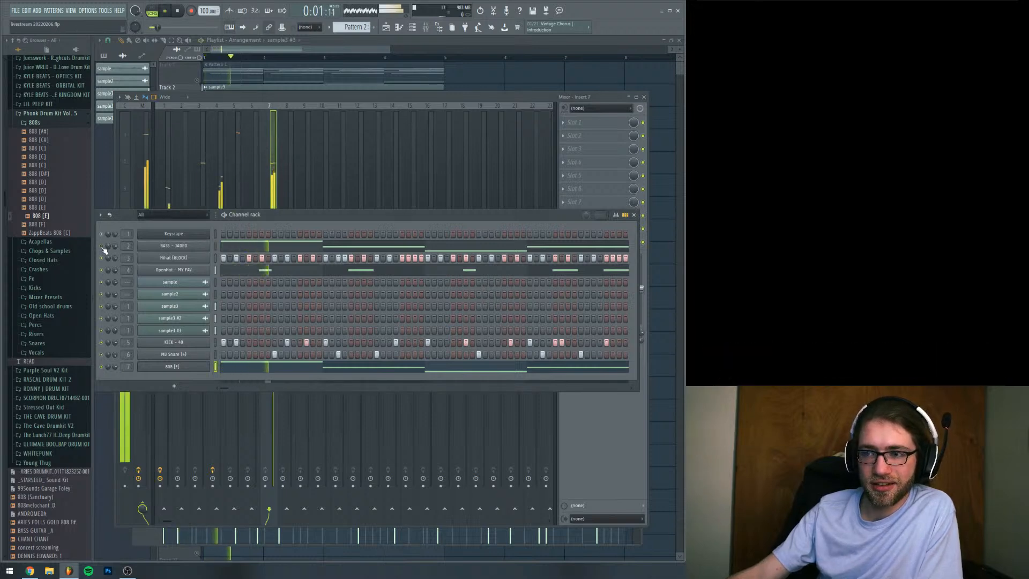
key(space)
Replace the 808 channel's sample with the first 808 [E] from Phonk Drum Kit Vol. 5 and set its root note to E5
click(41, 207)
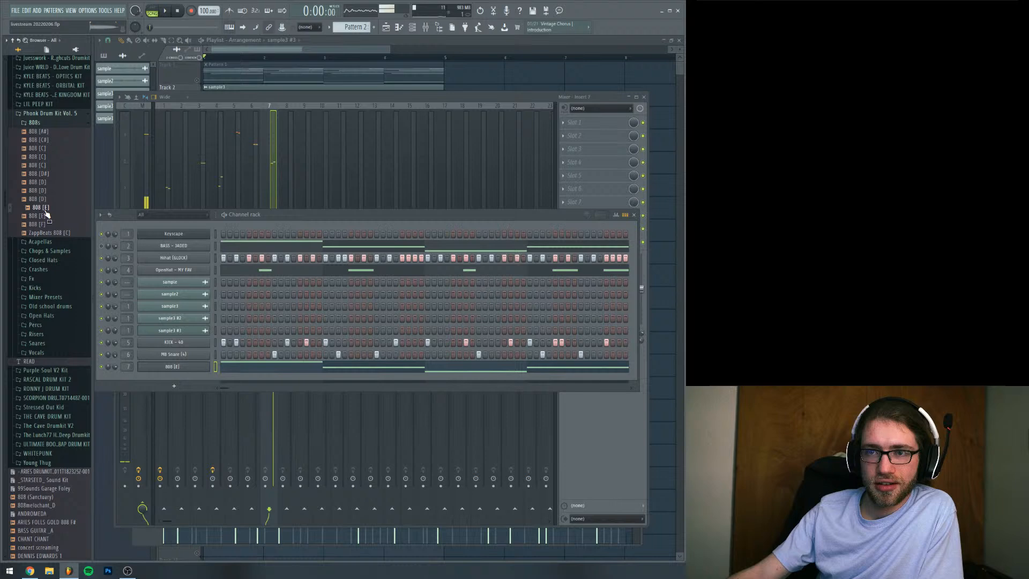
click(181, 370)
drag(42, 208, 263, 295)
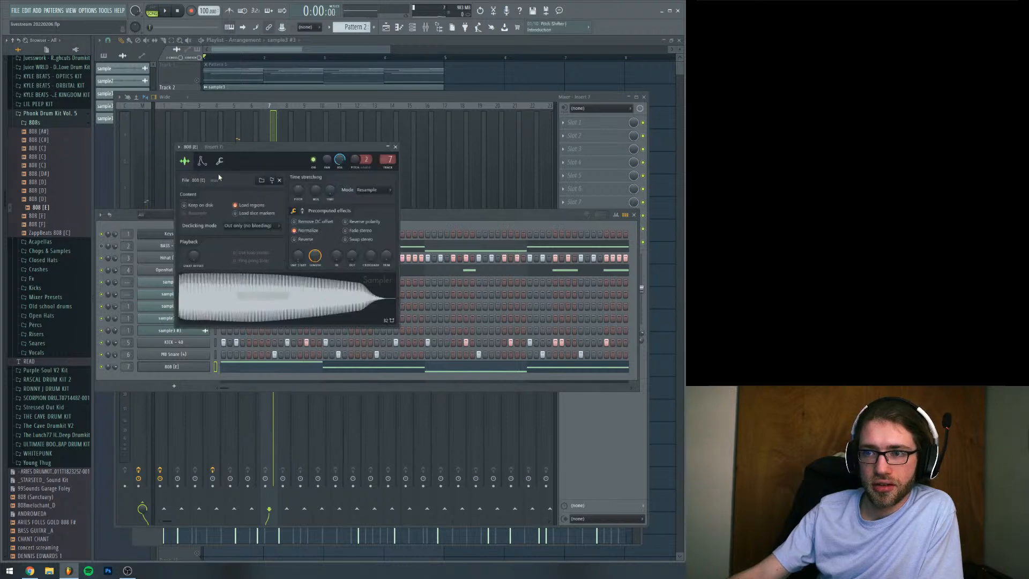
click(219, 161)
click(289, 316)
key(space)
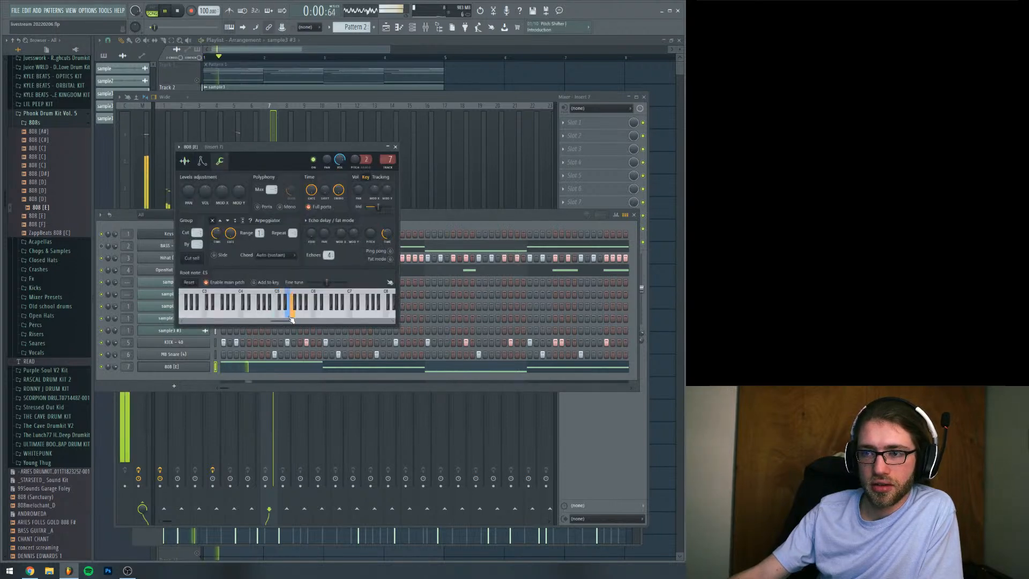
Lengthen the new 808 sample's fade-out and boost its gain to 12% in the precomputed effects while auditioning it
click(185, 161)
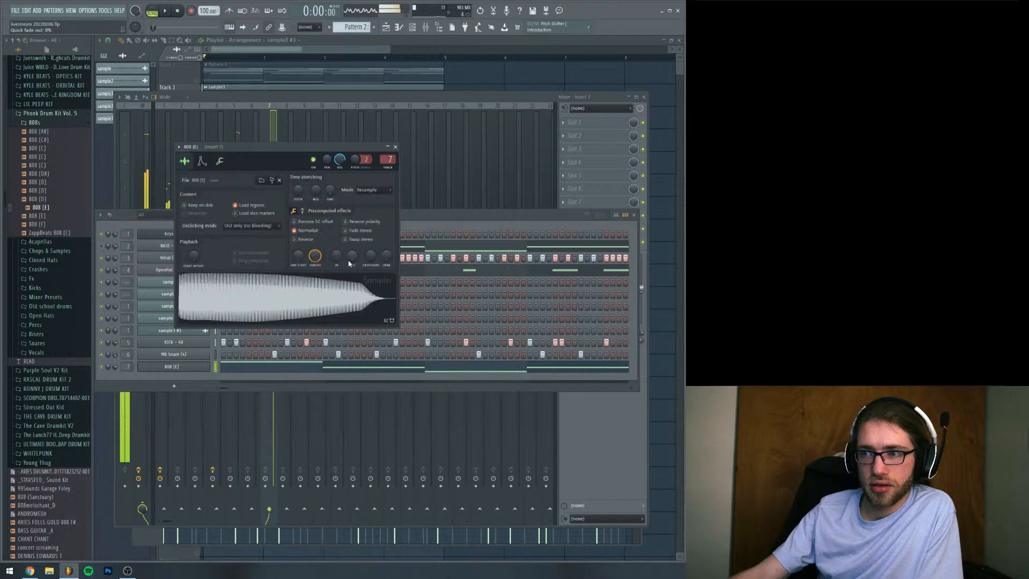
key(space)
key(space)
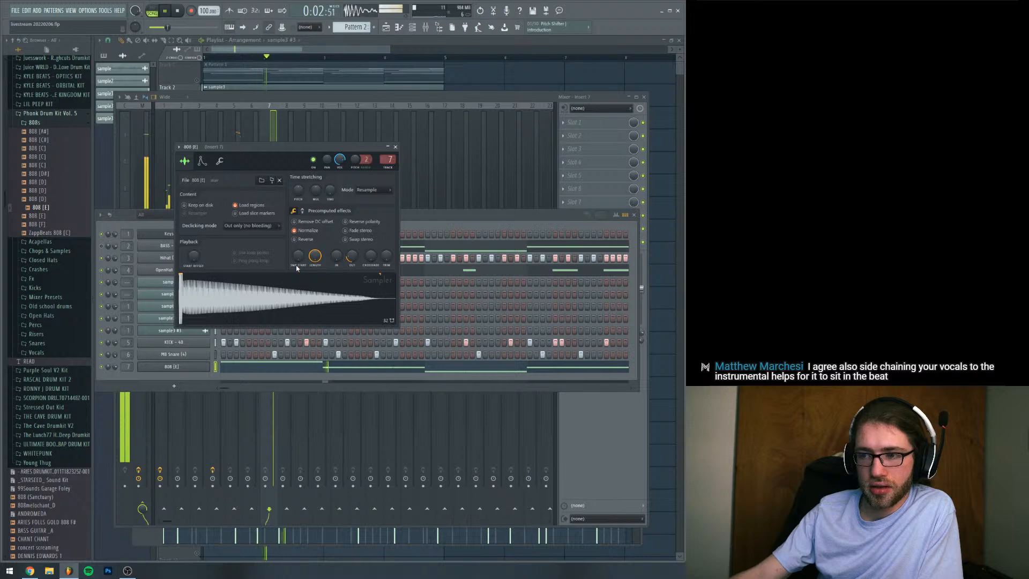
mouse_move(337, 261)
mouse_down()
mouse_move(337, 250)
mouse_move(351, 268)
mouse_move(351, 250)
mouse_up()
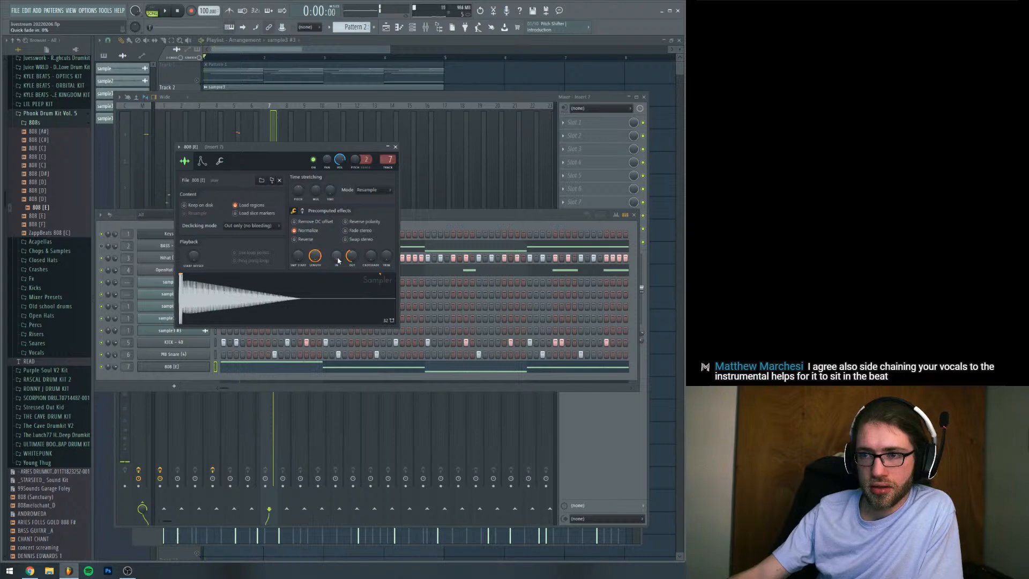
click(302, 211)
drag(300, 231, 302, 226)
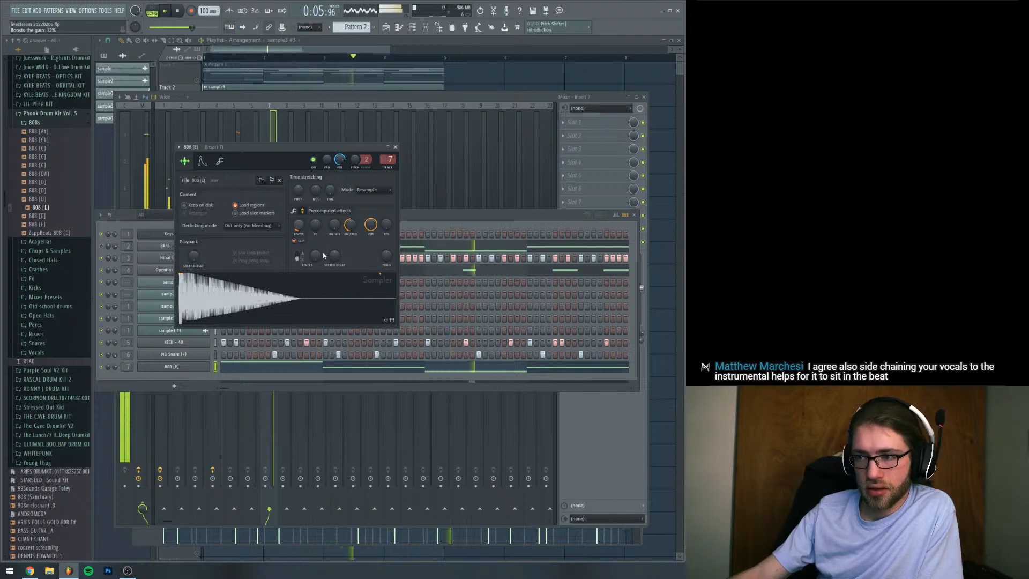
Shorten the second F5 note in bar 1 of the 808's piano roll to leave a gap, and play the pattern
click(455, 368)
key(space)
key(space)
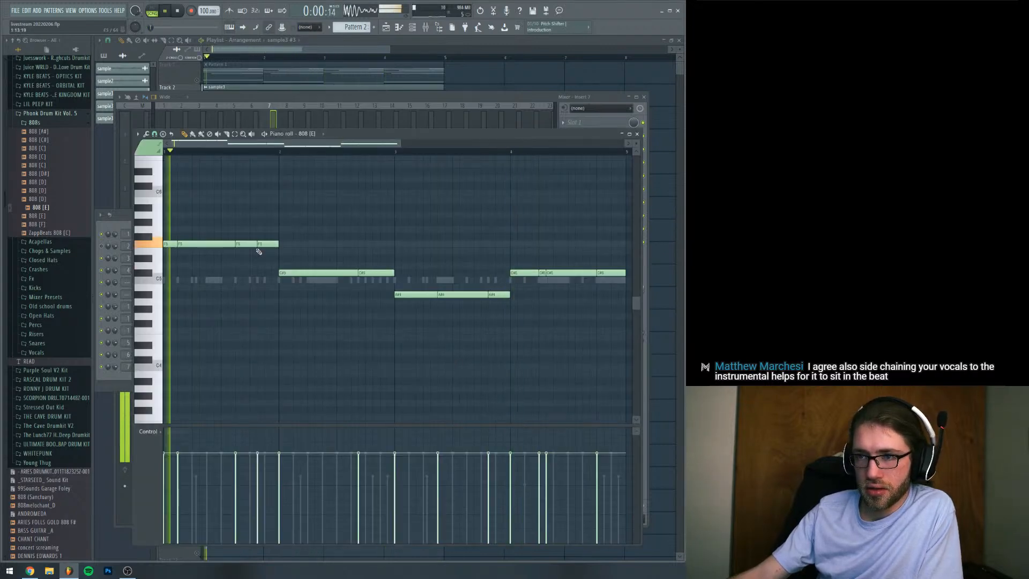
key(space)
drag(235, 244, 224, 244)
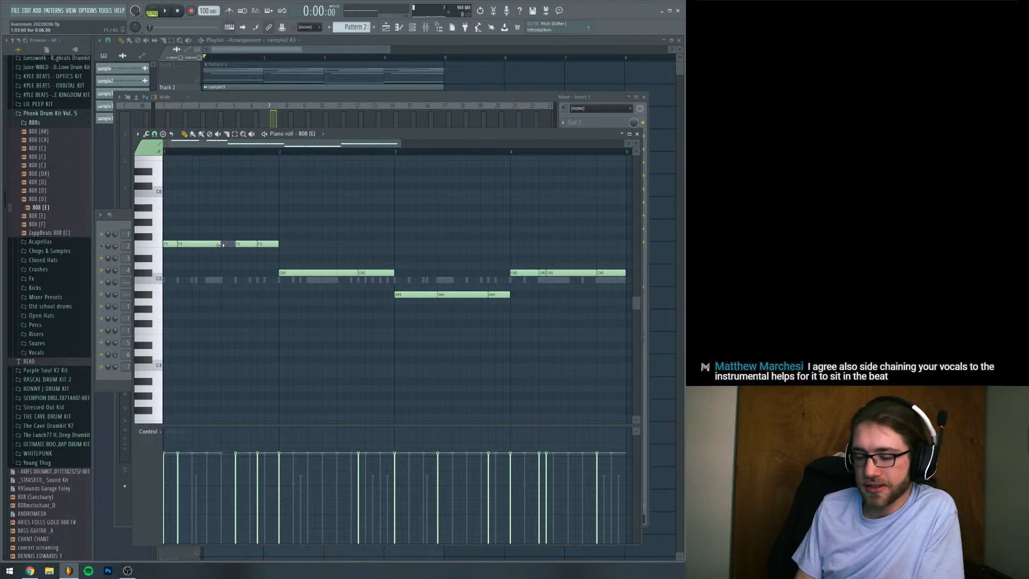
key(space)
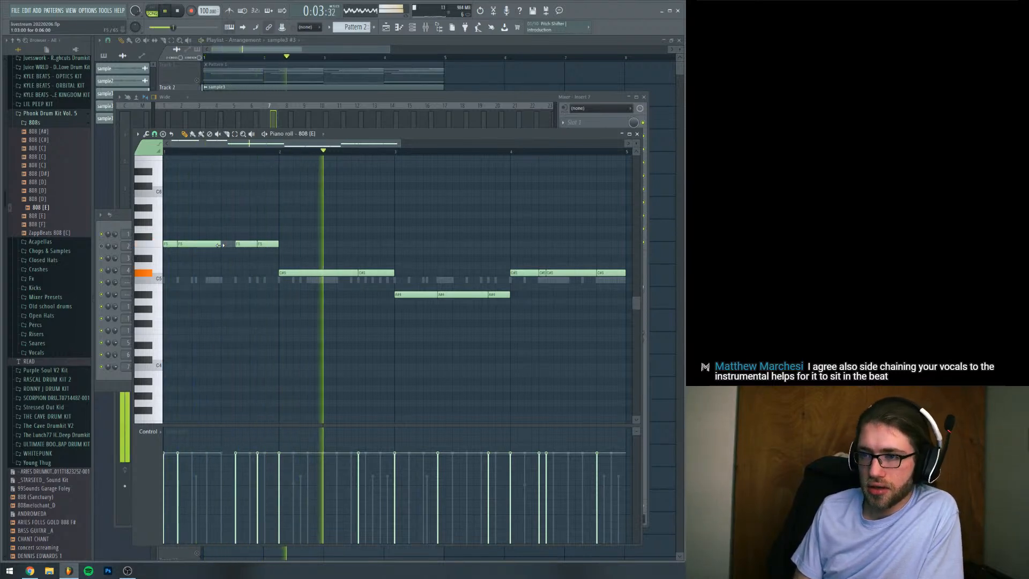
key(space)
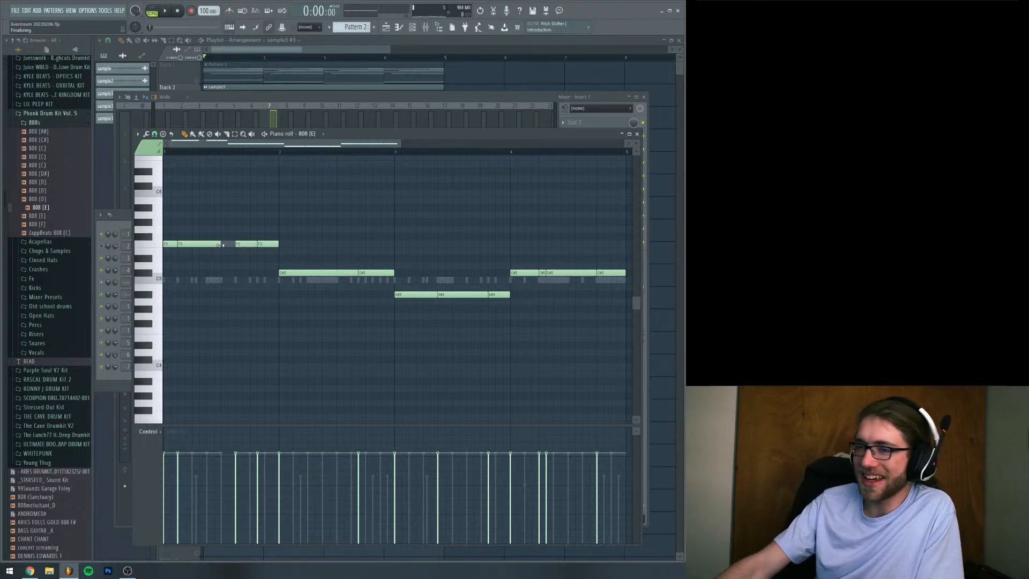
Try moving the last C#5 note of bar 2 in the 808 pattern up to G#5 during playback
drag(344, 144, 319, 143)
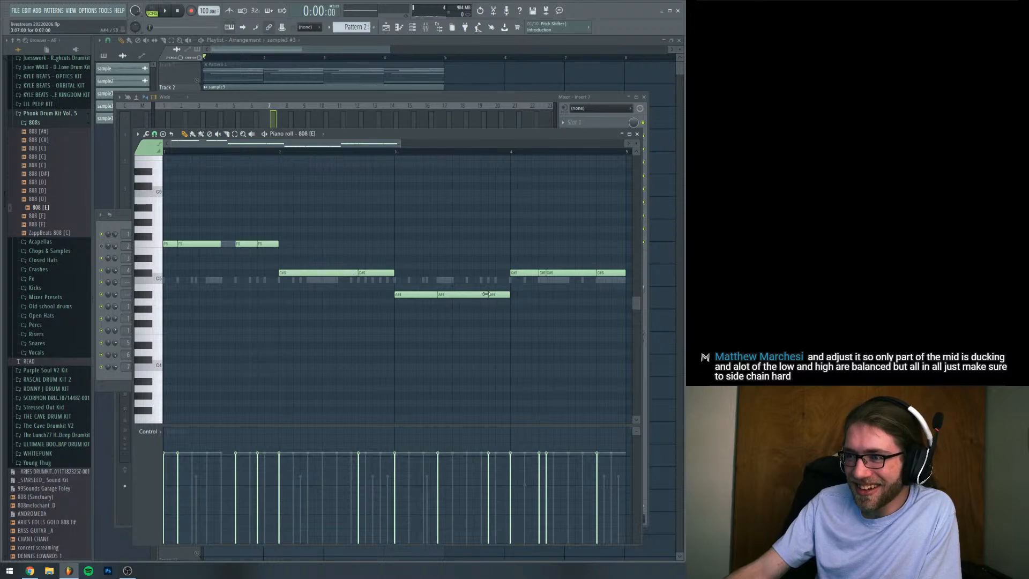
key(space)
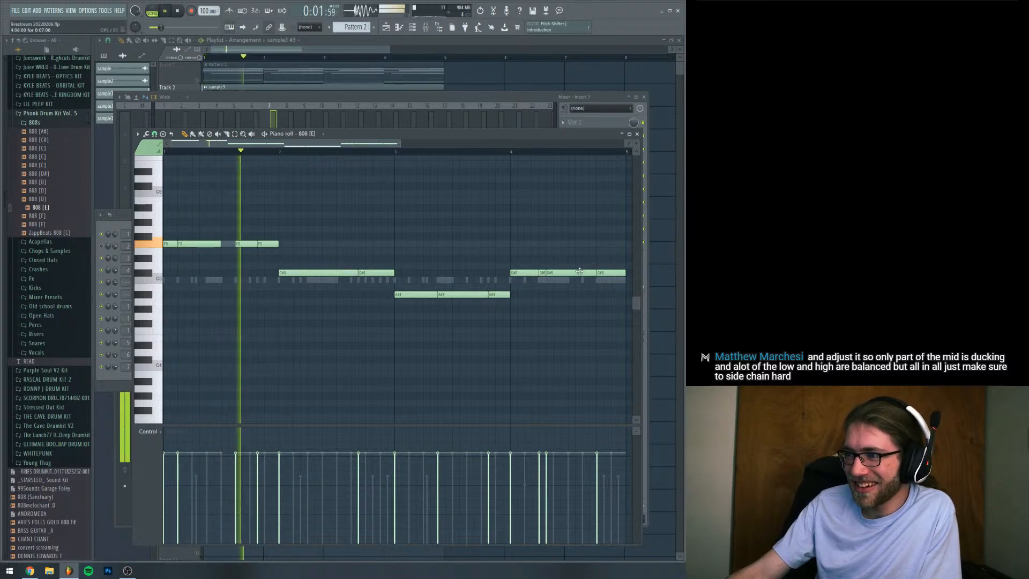
drag(374, 272, 373, 220)
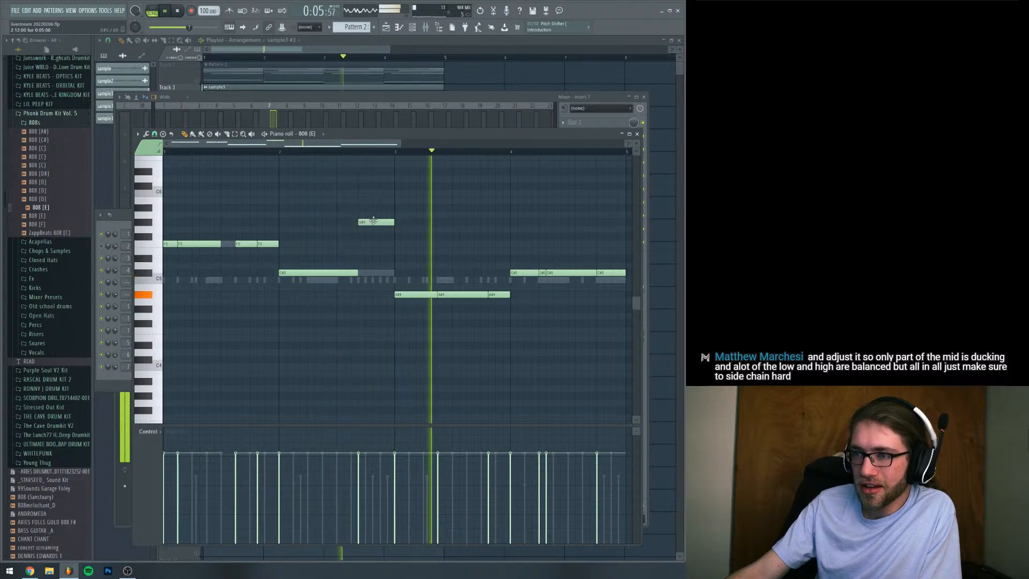
key(space)
drag(374, 221, 374, 274)
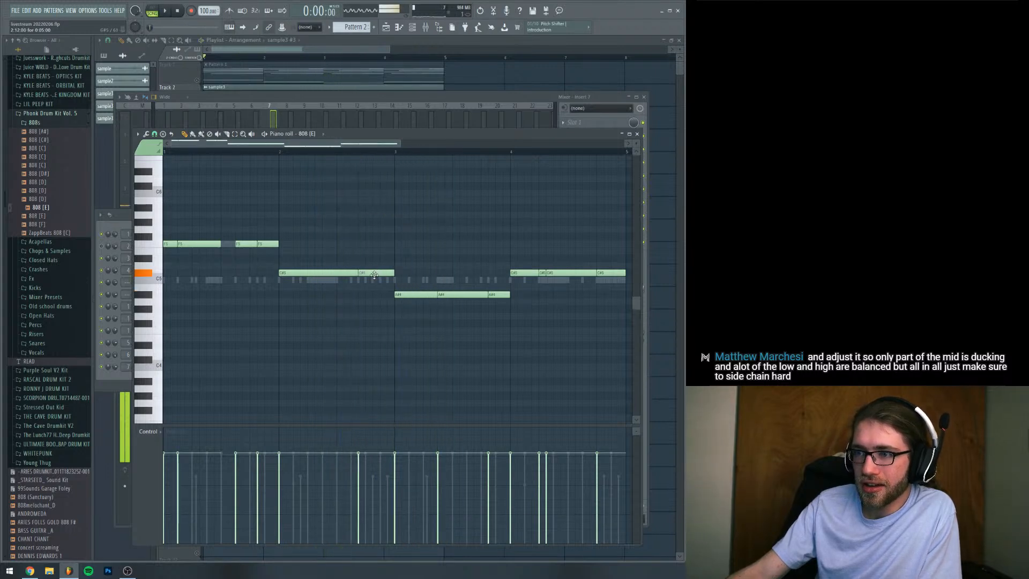
Raise the last A#4 note of bar 3 in the 808 pattern one octave to A#5 during playback
key(space)
drag(498, 294, 499, 207)
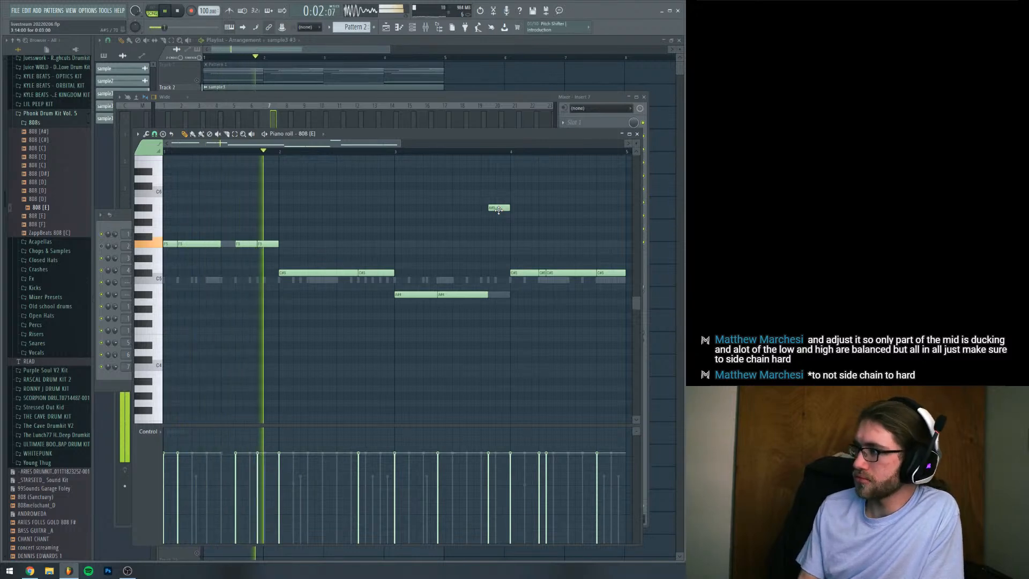
Open the HiHat (GLOCK) channel and bring up its mixer track, Insert 3, while the pattern plays
click(119, 220)
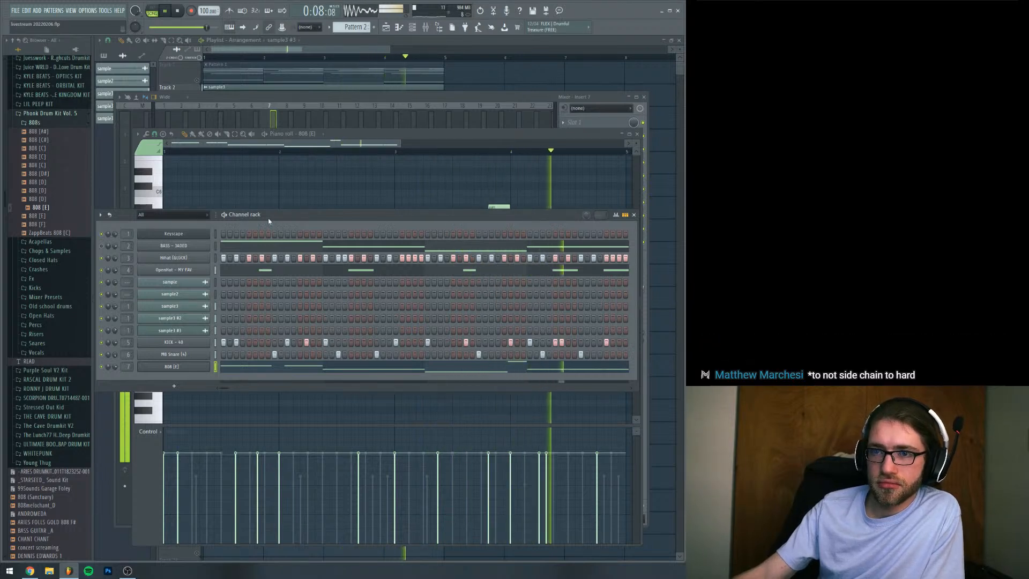
click(193, 264)
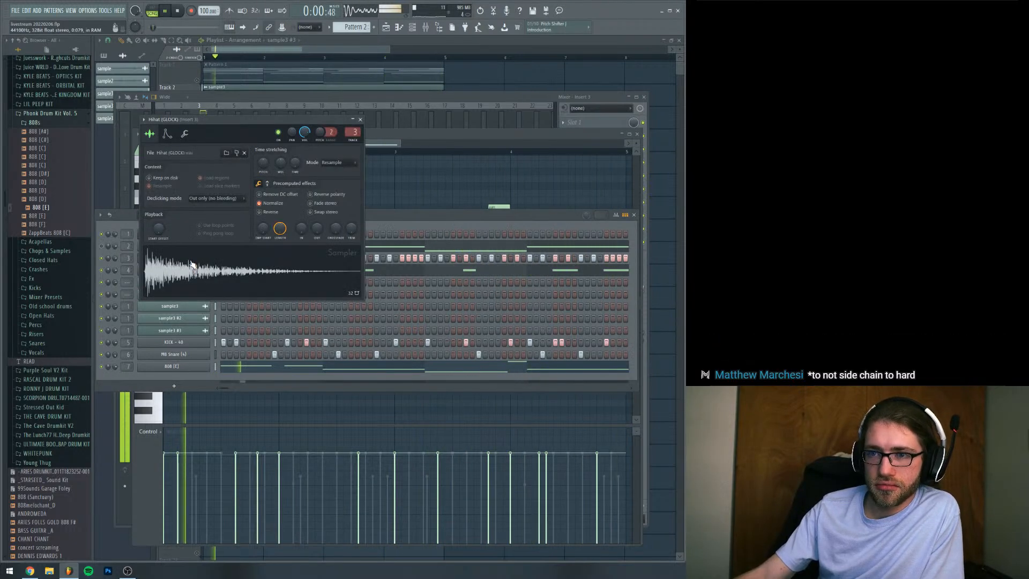
click(426, 99)
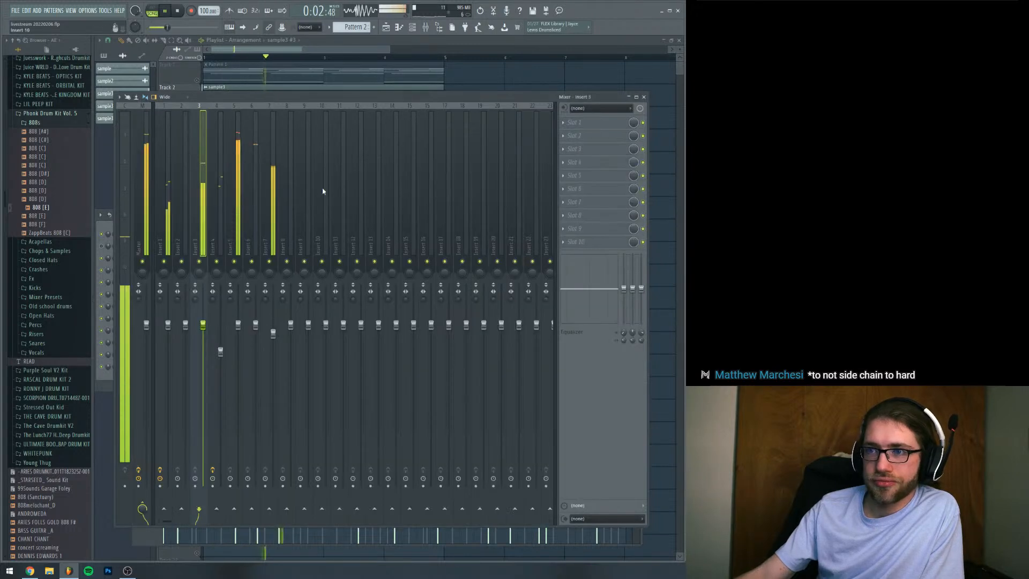
Lower the open hat's mixer fader on Insert 4 during playback, return to the channel rack and stop the pattern
drag(221, 351, 221, 379)
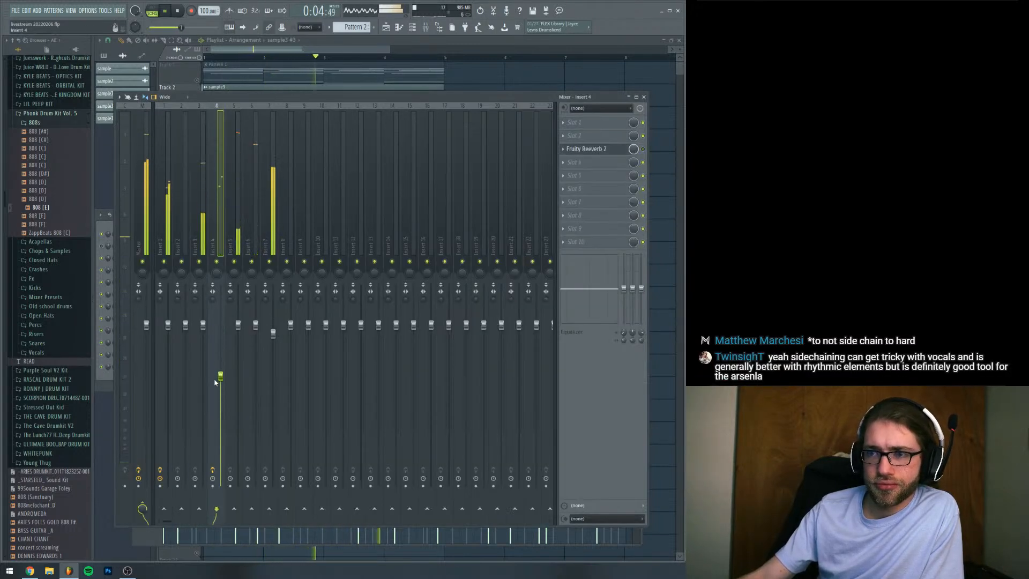
click(103, 228)
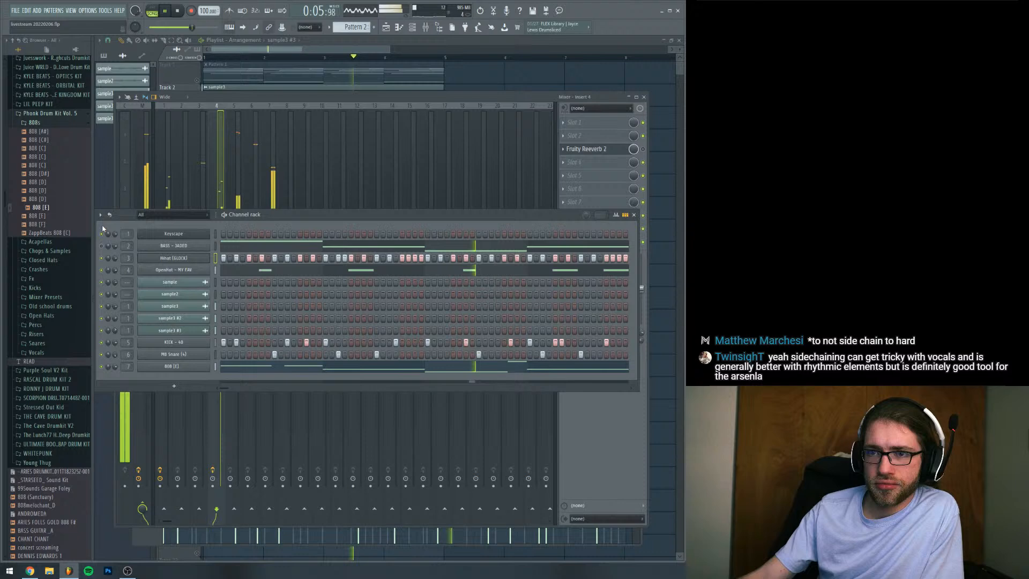
key(space)
Add the Metro Delay Cymbal from RONNY J DRUM KIT's Crashes & Cymbals folder as a new channel with a hit on step 1
click(38, 269)
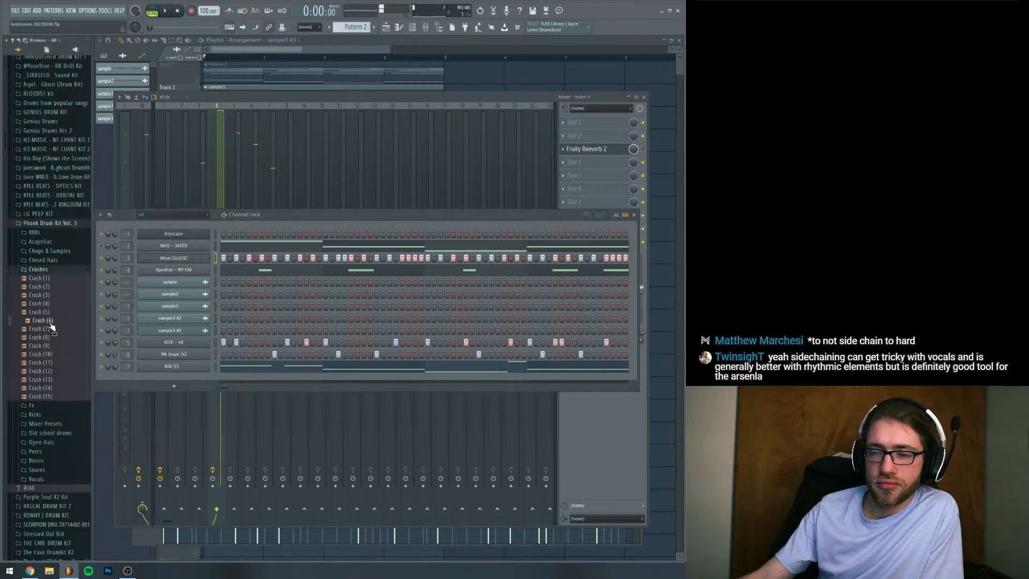
click(48, 223)
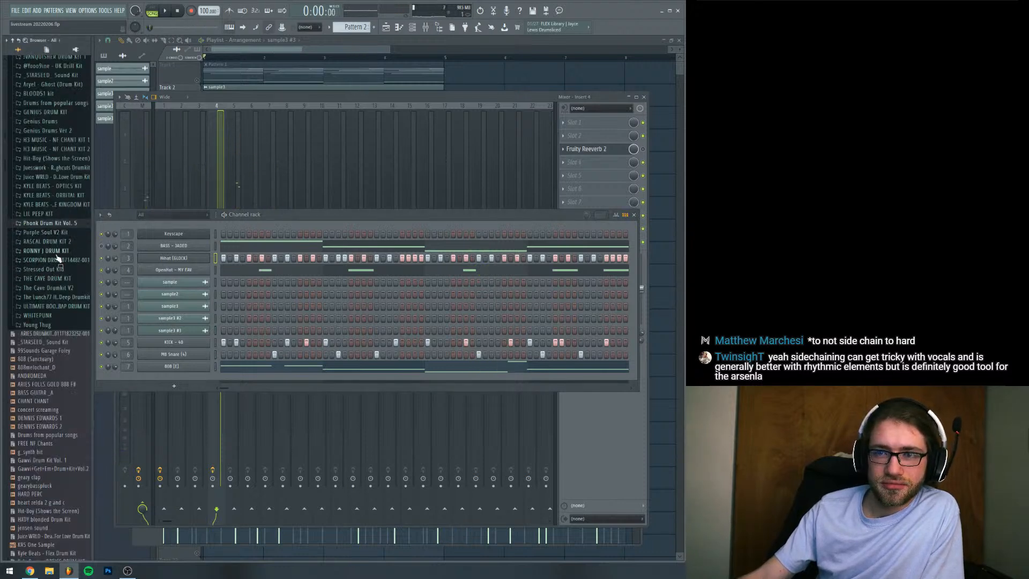
click(49, 250)
scroll(58, 181, up, 4)
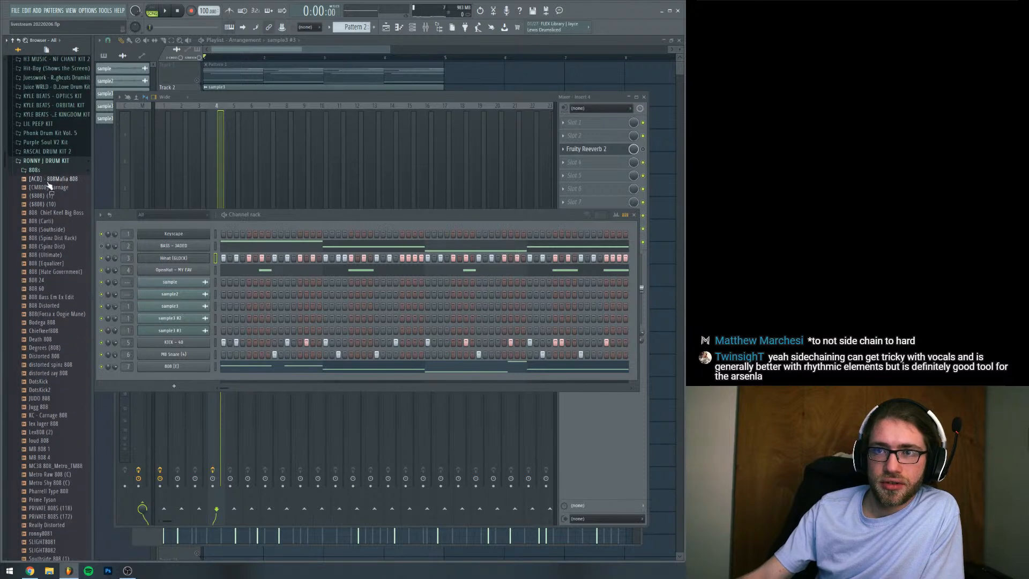
click(37, 170)
click(48, 197)
drag(48, 232, 214, 379)
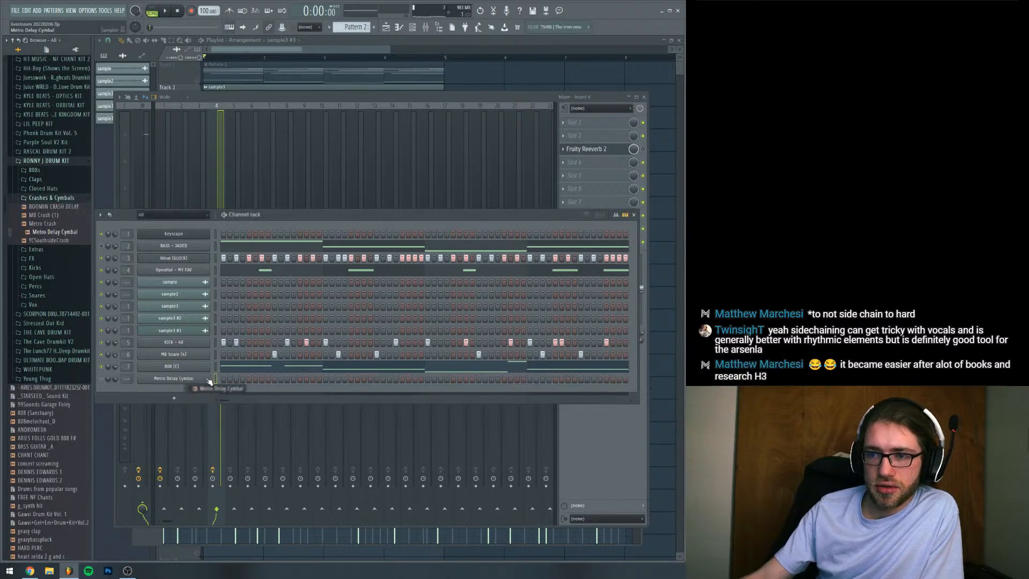
Normalize the Metro Delay Cymbal sample and route its channel to mixer track 8, auditioning it in the pattern
click(174, 378)
click(228, 172)
key(space)
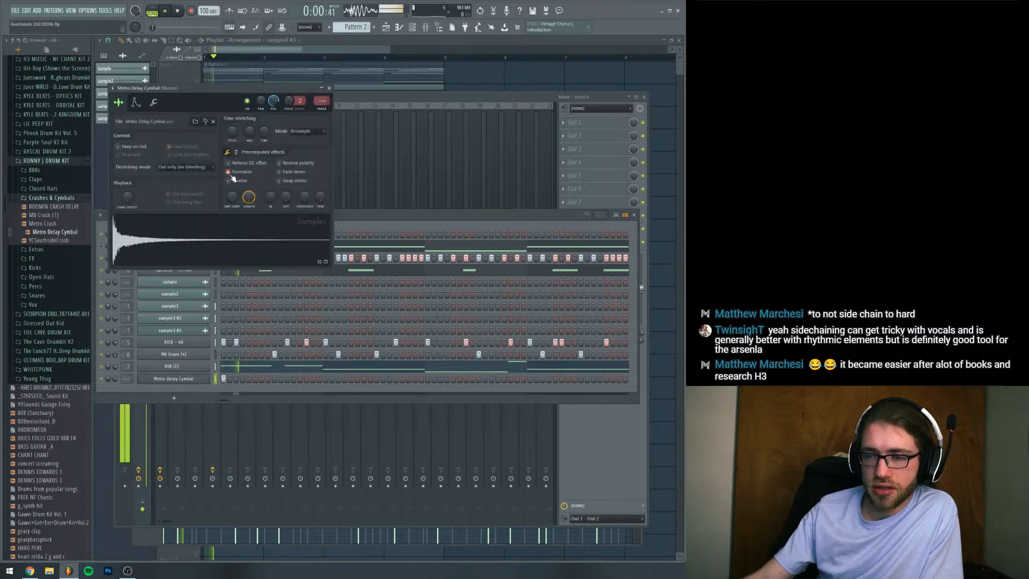
mouse_move(127, 379)
mouse_down()
mouse_move(127, 354)
mouse_move(127, 380)
mouse_up()
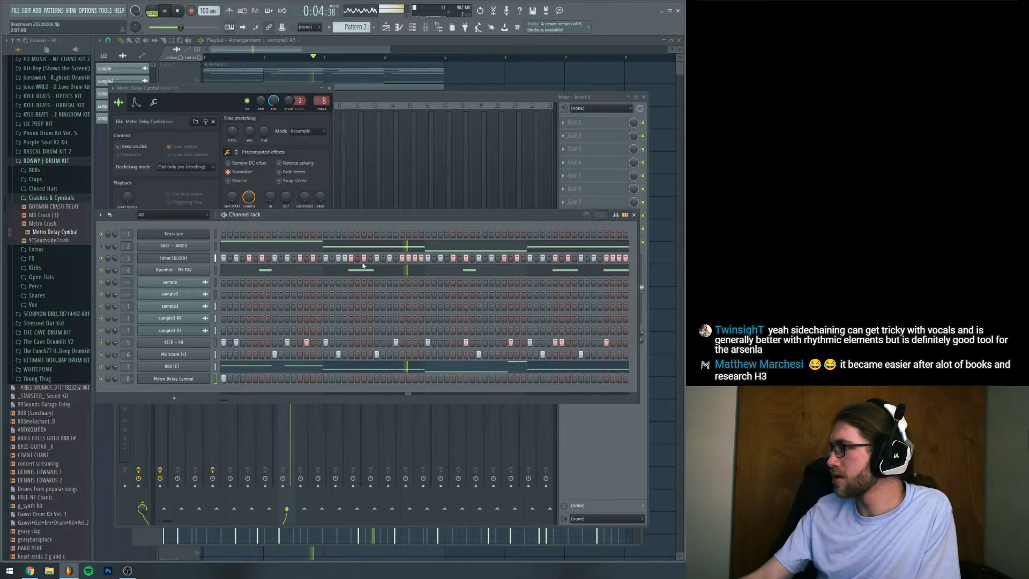
key(space)
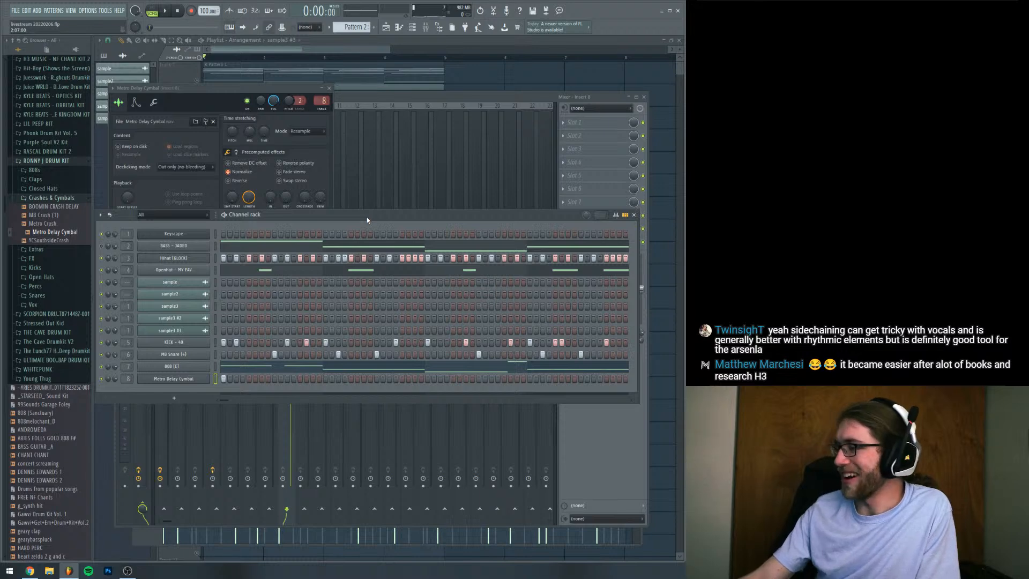
Save the project, play the pattern and reposition the channel rack slightly lower
drag(367, 217, 370, 221)
key(ctrl+s)
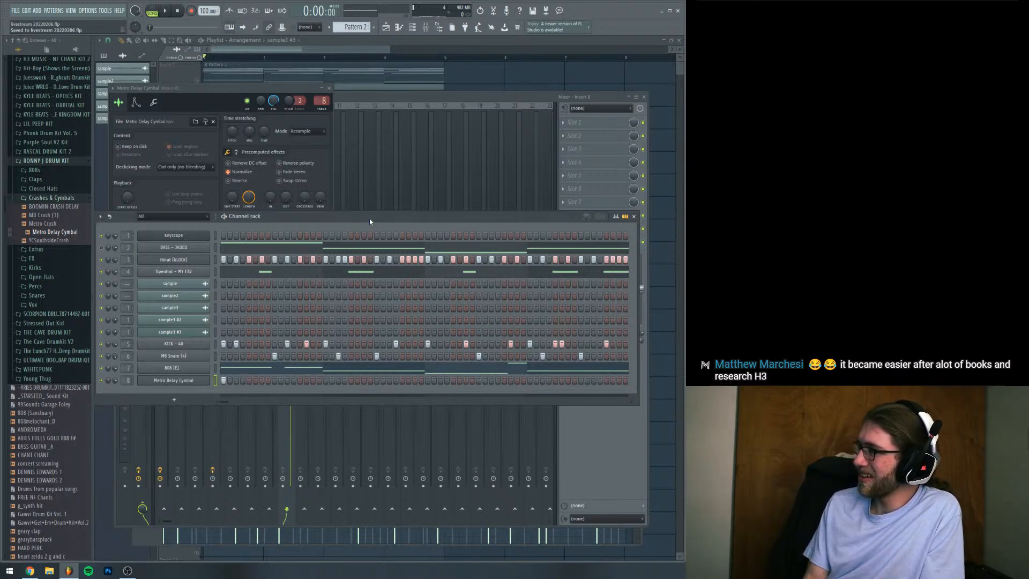
key(space)
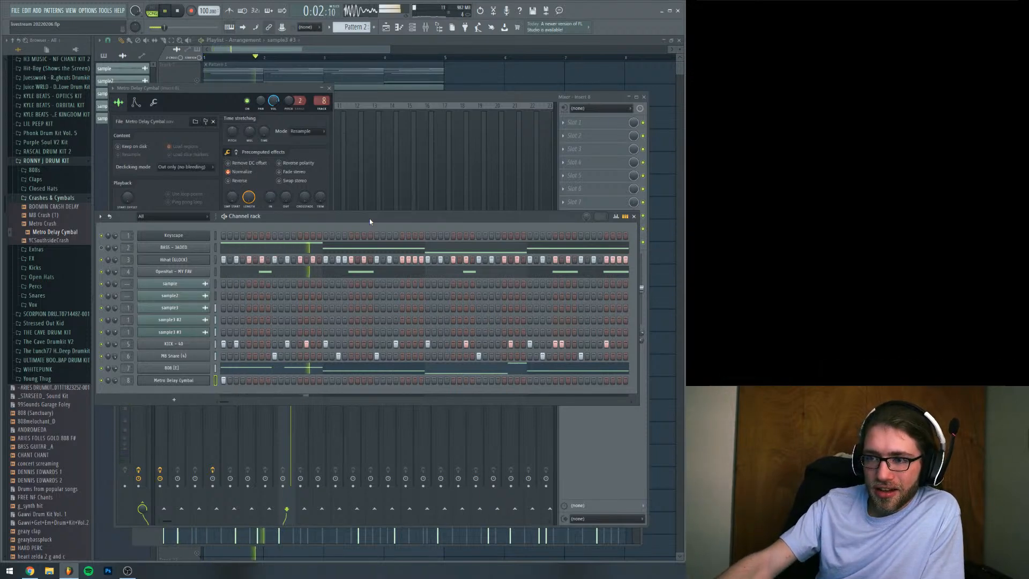
drag(370, 222, 362, 234)
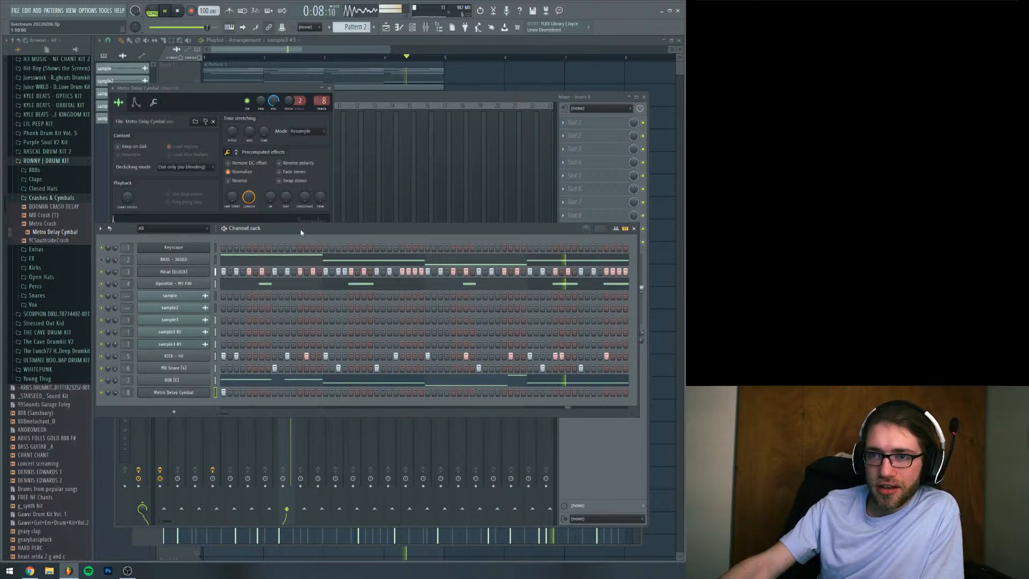
Look through the drum kits' vocal folders and audition VOX - DARK from the SCORPION drum kit's VOX folder
click(36, 198)
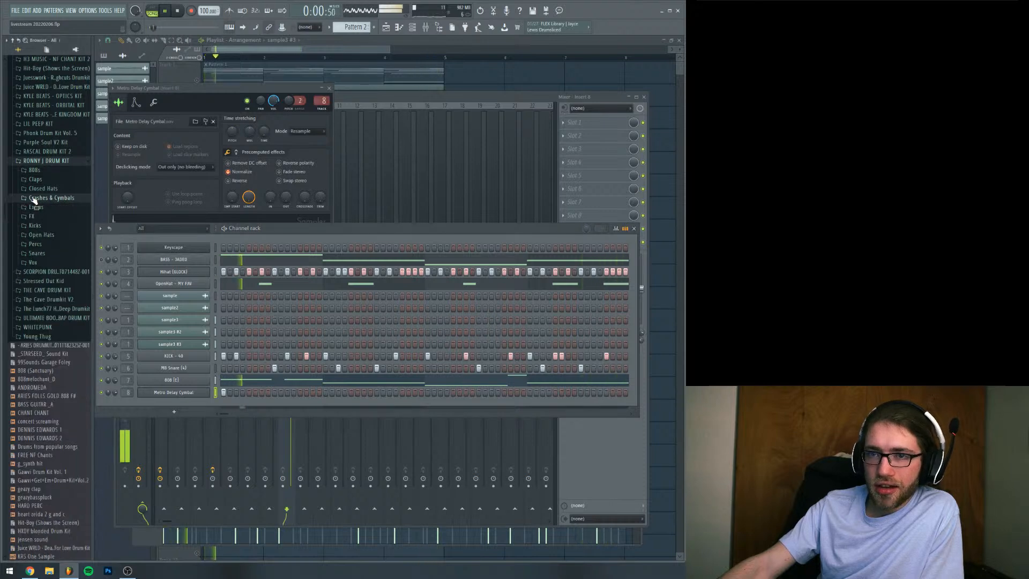
click(32, 262)
key(space)
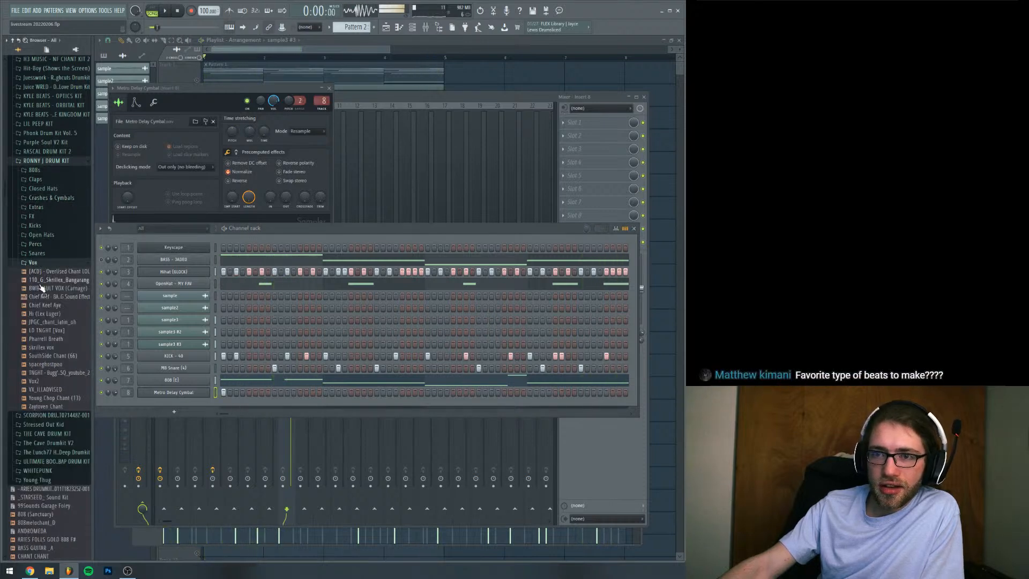
click(48, 161)
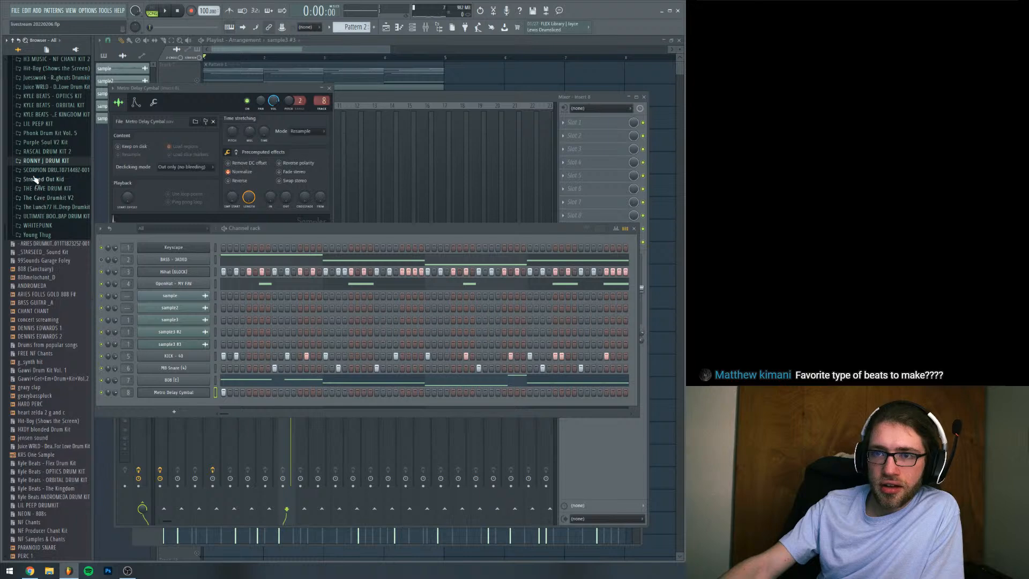
click(34, 171)
click(36, 225)
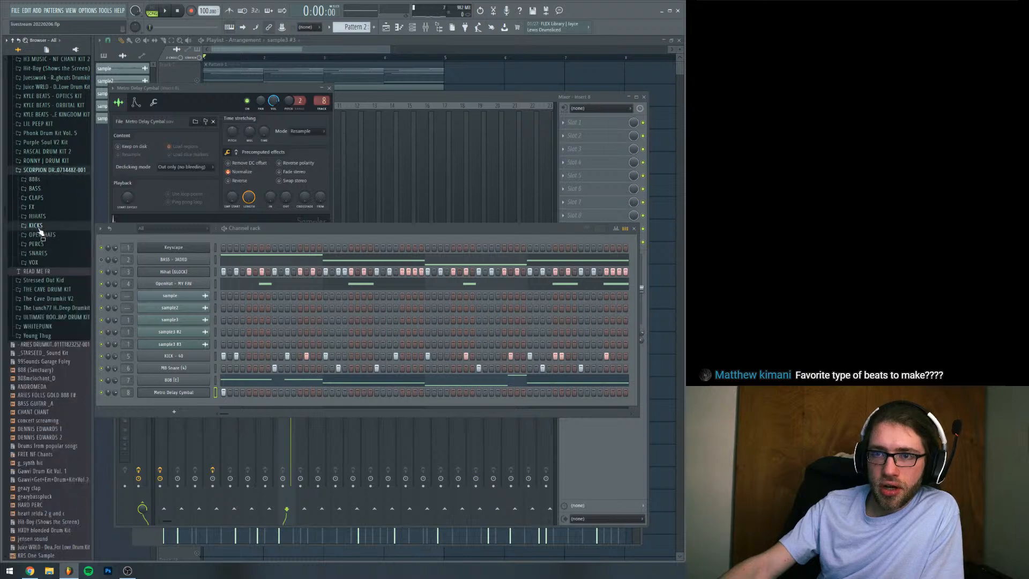
click(34, 262)
click(57, 288)
key(space)
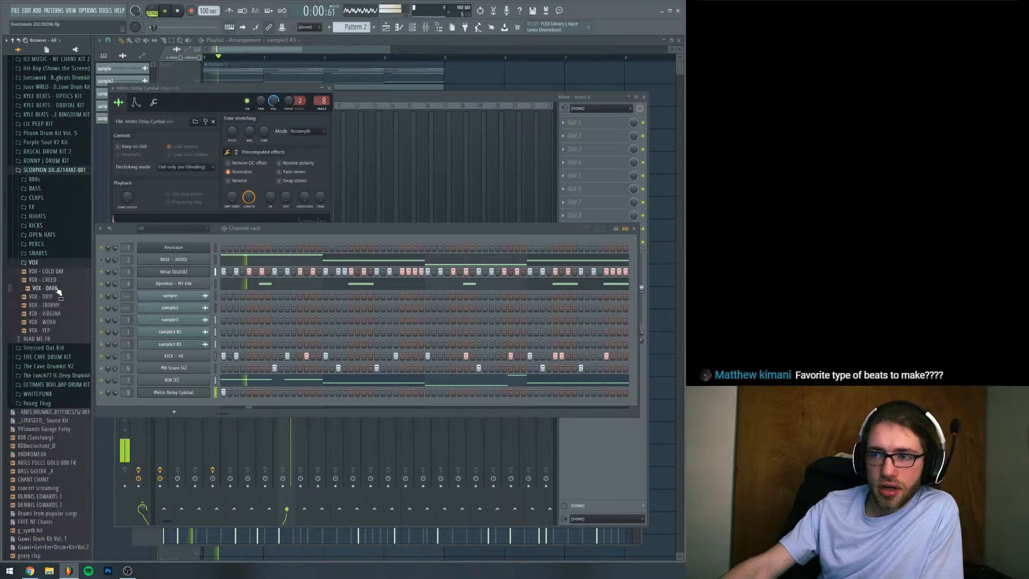
Add VOX - DARK to the channel rack as a new channel and place a hit on its step 5 while playing
drag(57, 288, 208, 410)
key(space)
key(space)
click(248, 406)
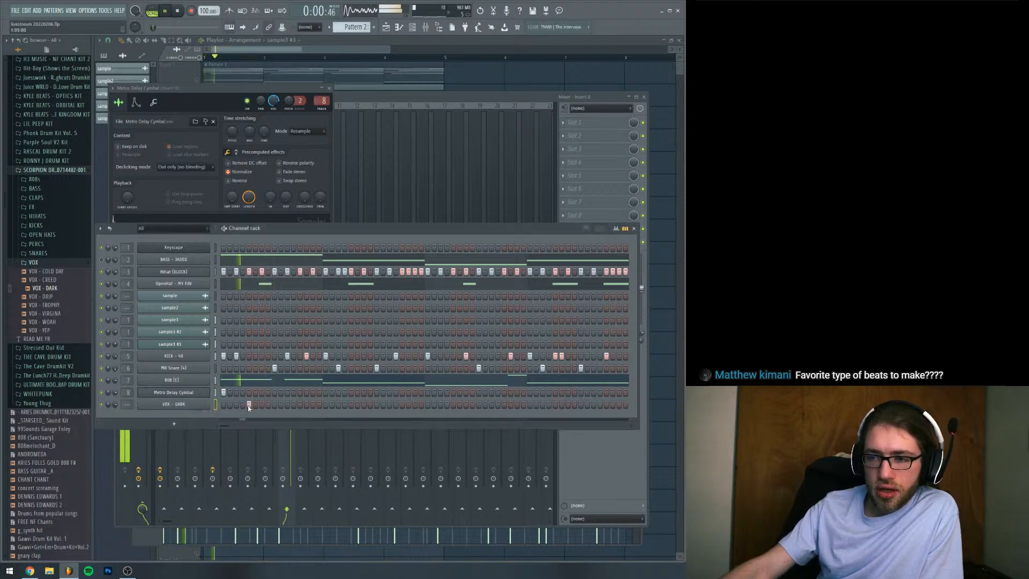
Lower the VOX - DARK channel's pitch by 400 cents with a pitch range of 4 and set its time-stretching mode to Stretch
click(173, 404)
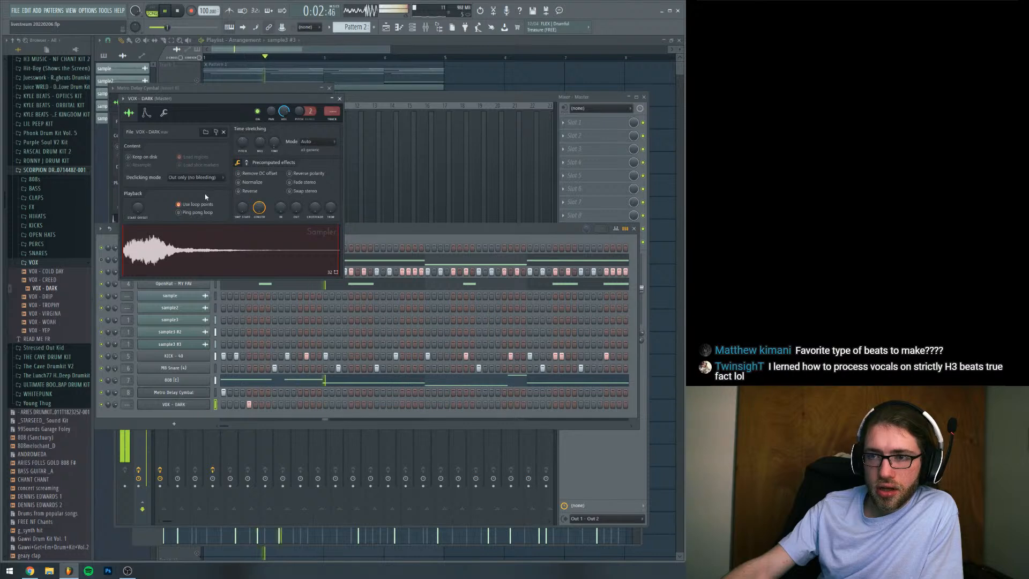
key(space)
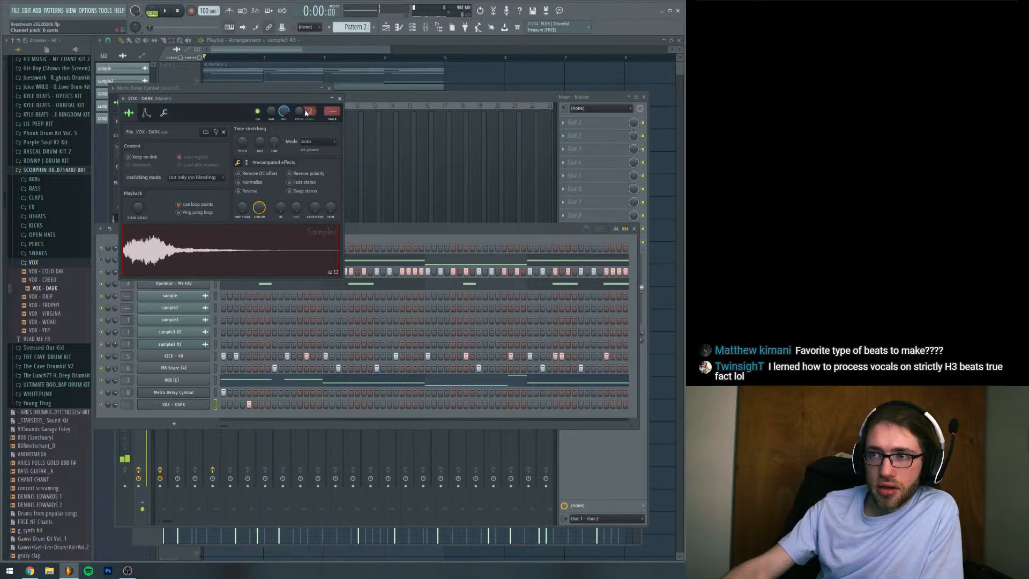
scroll(309, 112, up, 2)
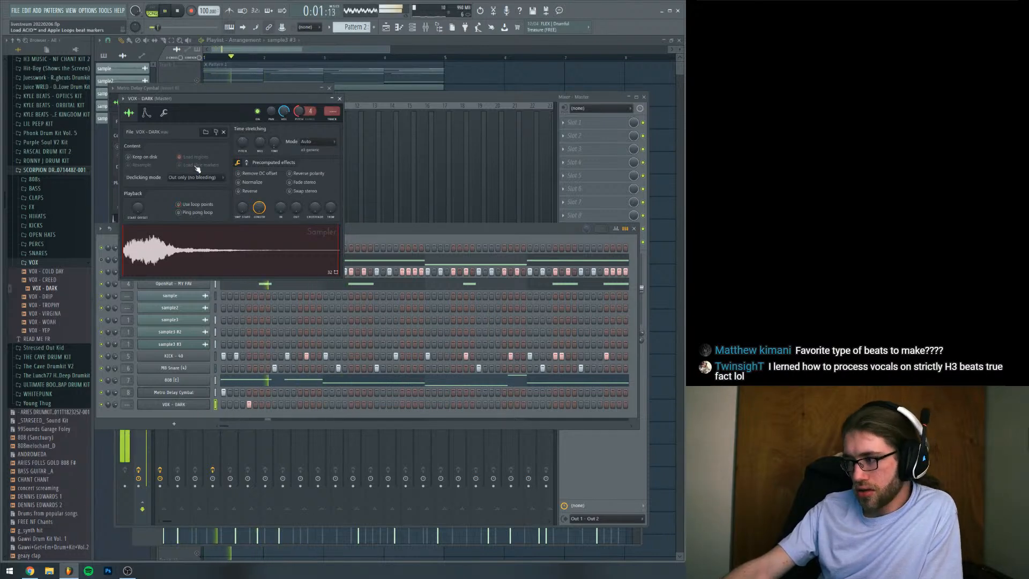
click(316, 142)
click(312, 166)
key(space)
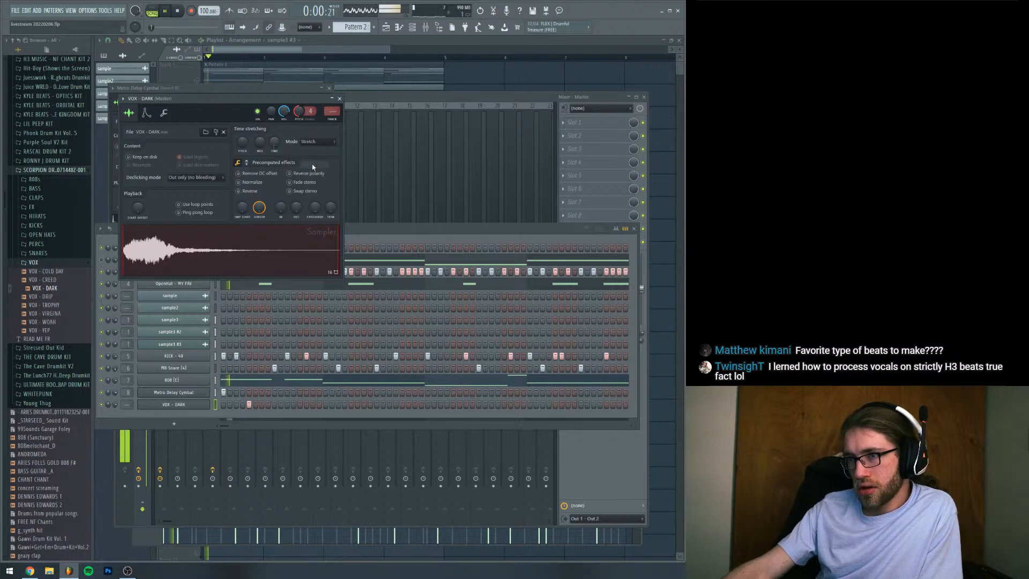
key(space)
Reset the VOX - DARK channel's pitch, restart playback and route the channel to mixer track 9
right_click(299, 112)
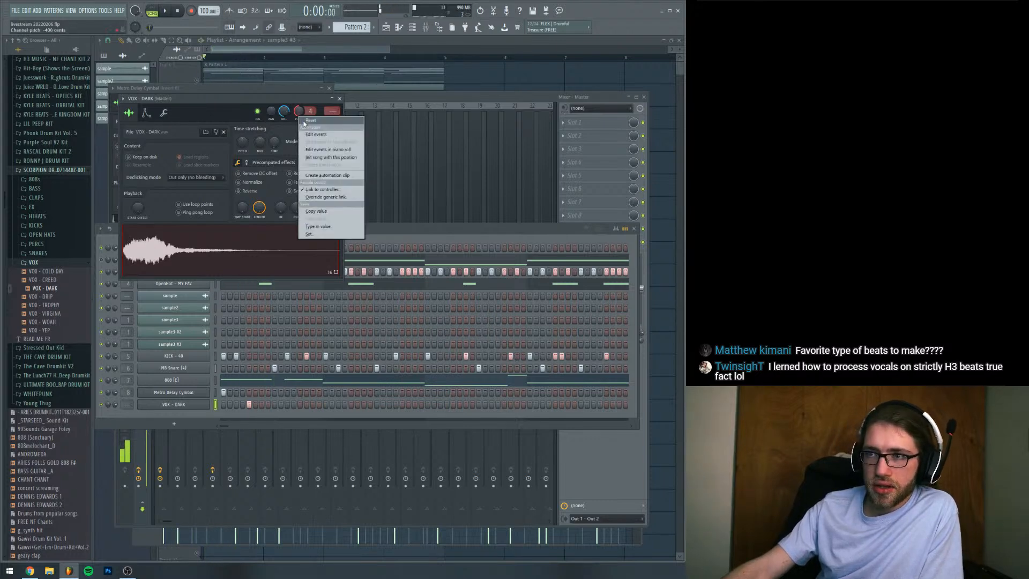
click(315, 121)
click(161, 292)
key(space)
drag(127, 405, 127, 375)
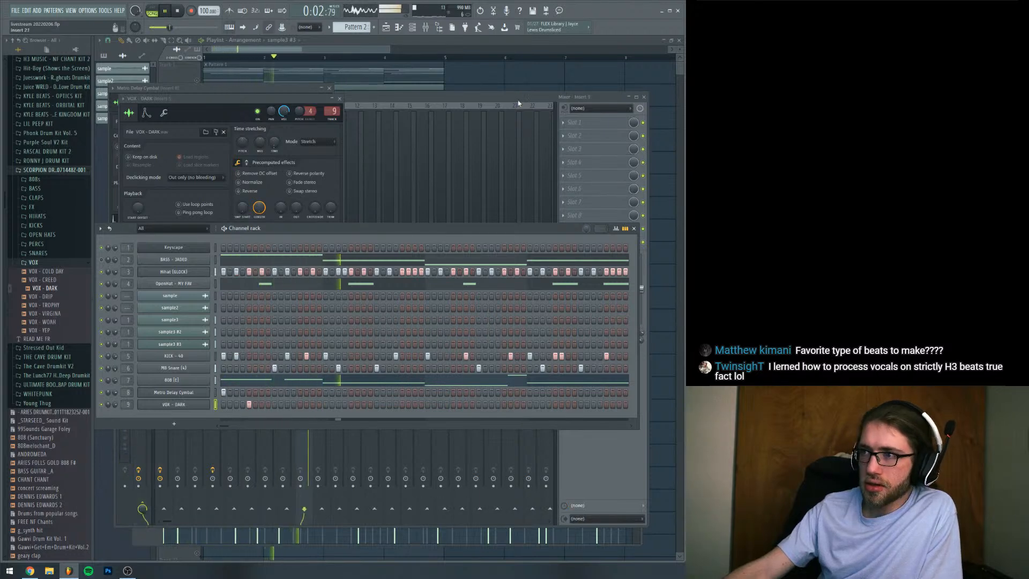
Lower the VOX - DARK fader on mixer Insert 9 and add a second vocal hit on step 37 of the pattern
key(F9)
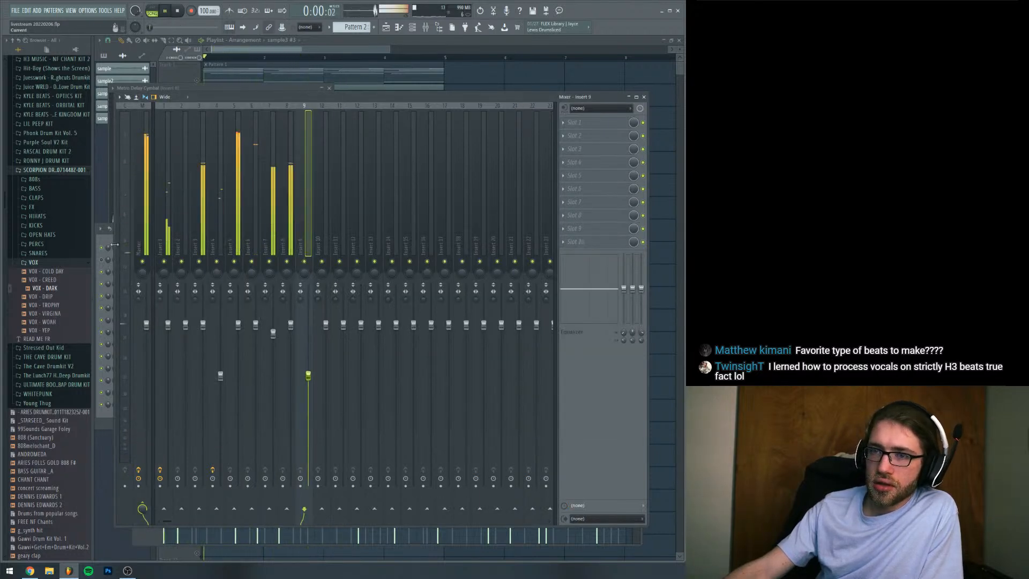
click(107, 239)
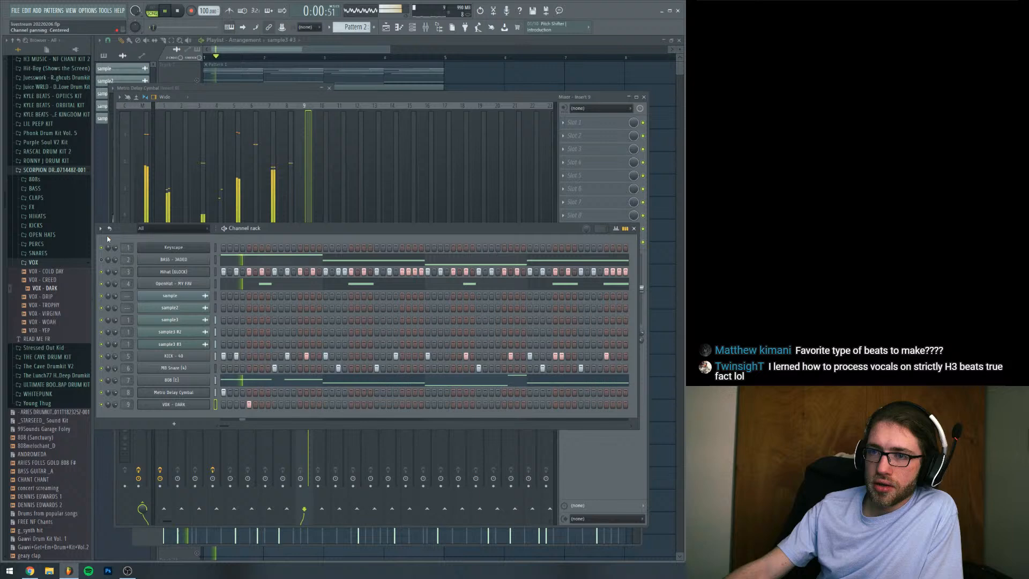
click(453, 404)
click(620, 450)
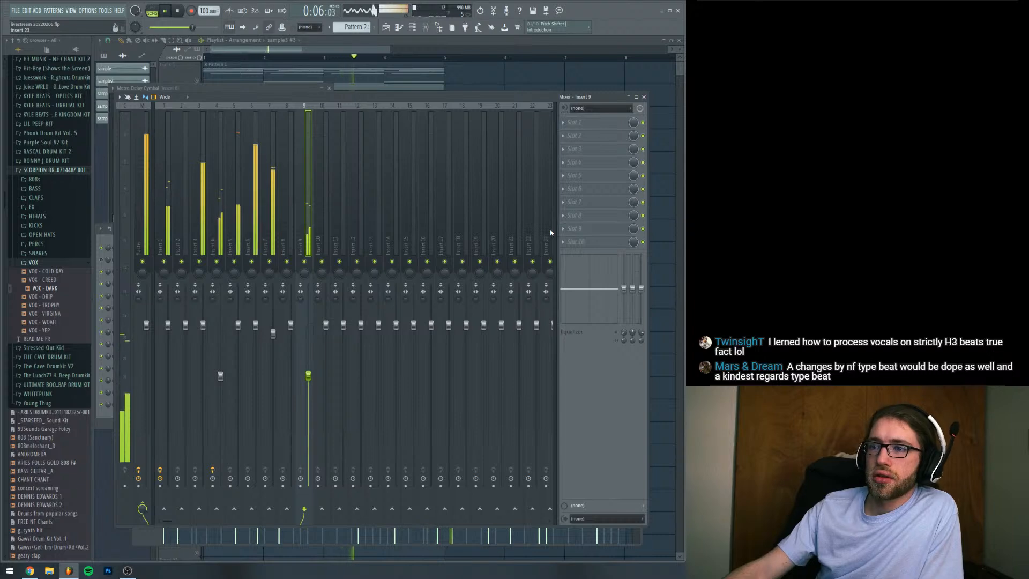
click(105, 239)
key(space)
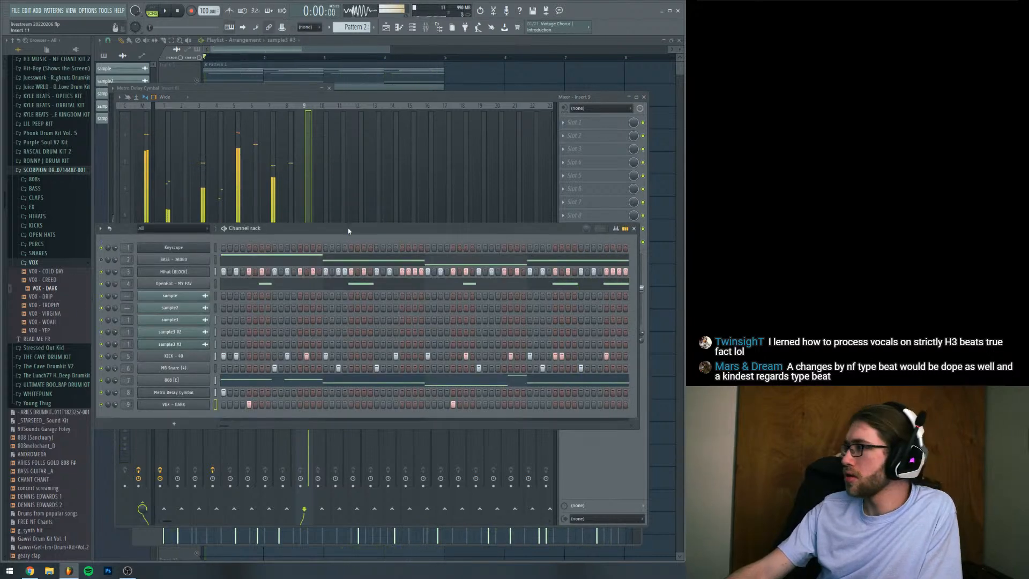
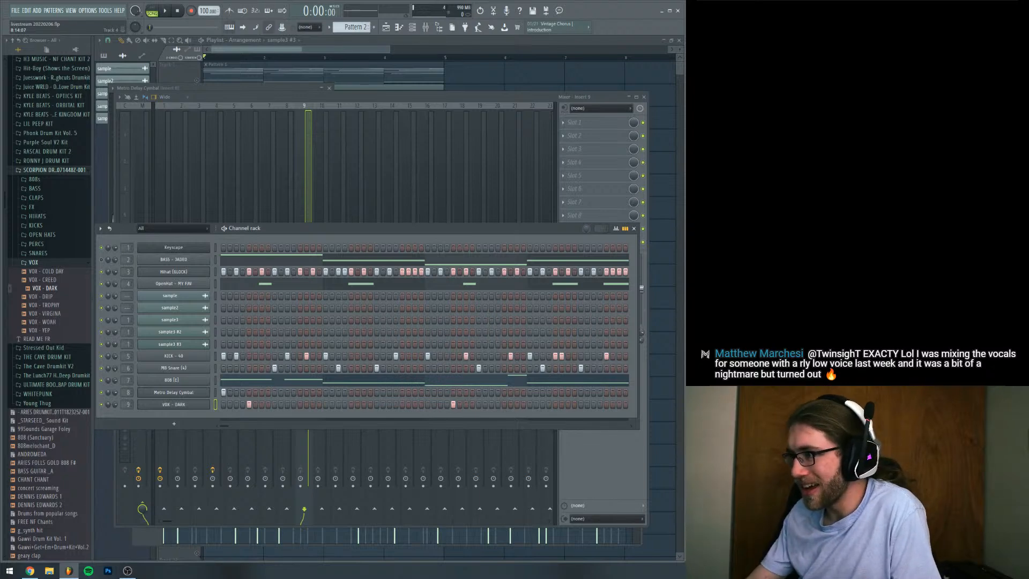
Play through Pattern 2 to review the full beat with its vocal hits
click(525, 237)
key(space)
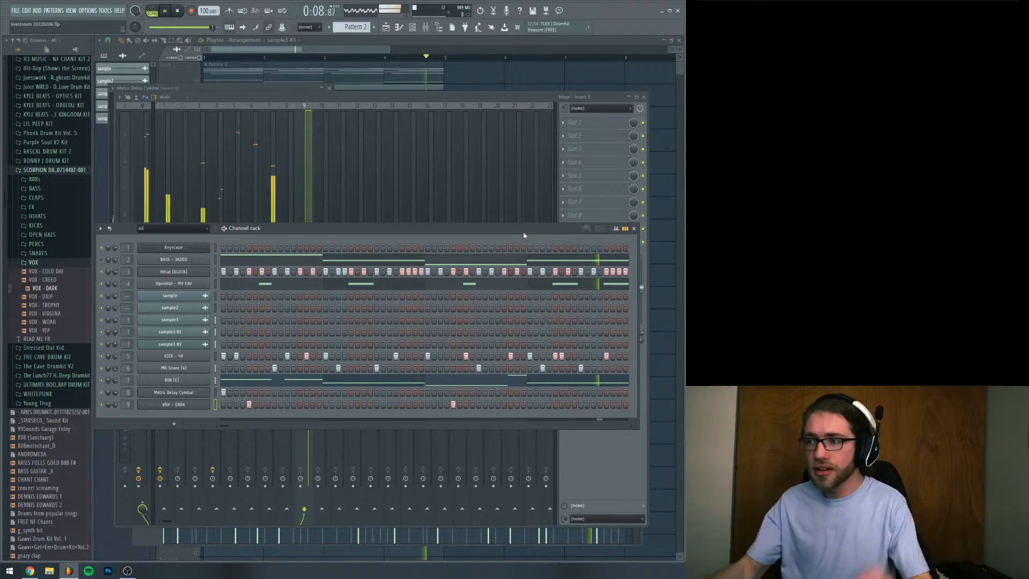
key(space)
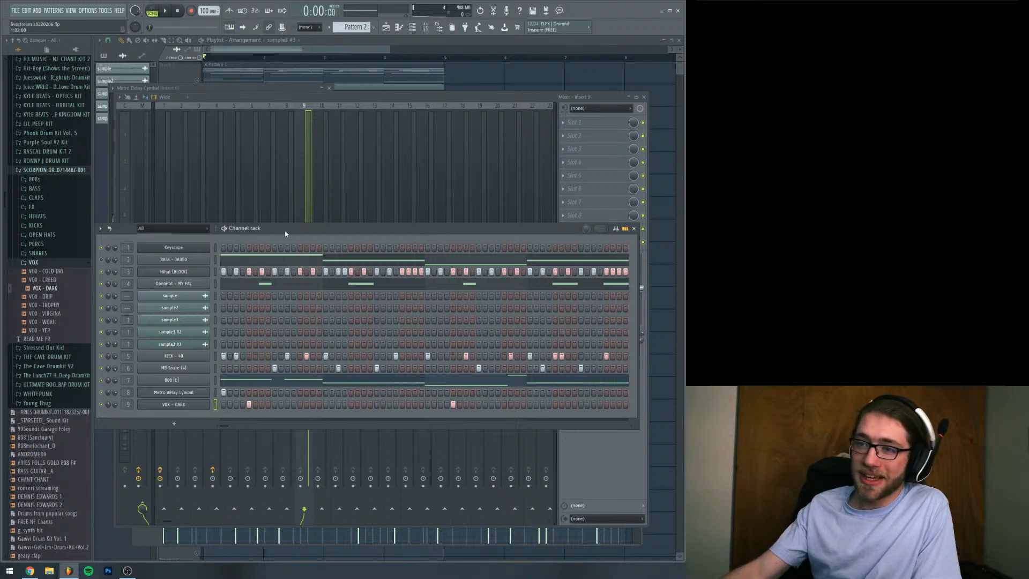
drag(285, 231, 285, 220)
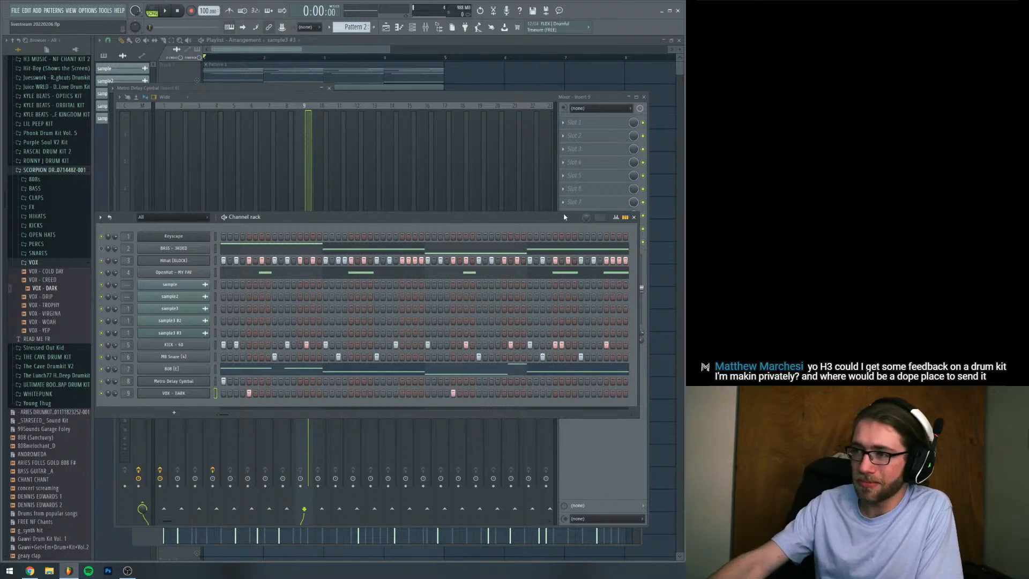
drag(552, 219, 550, 217)
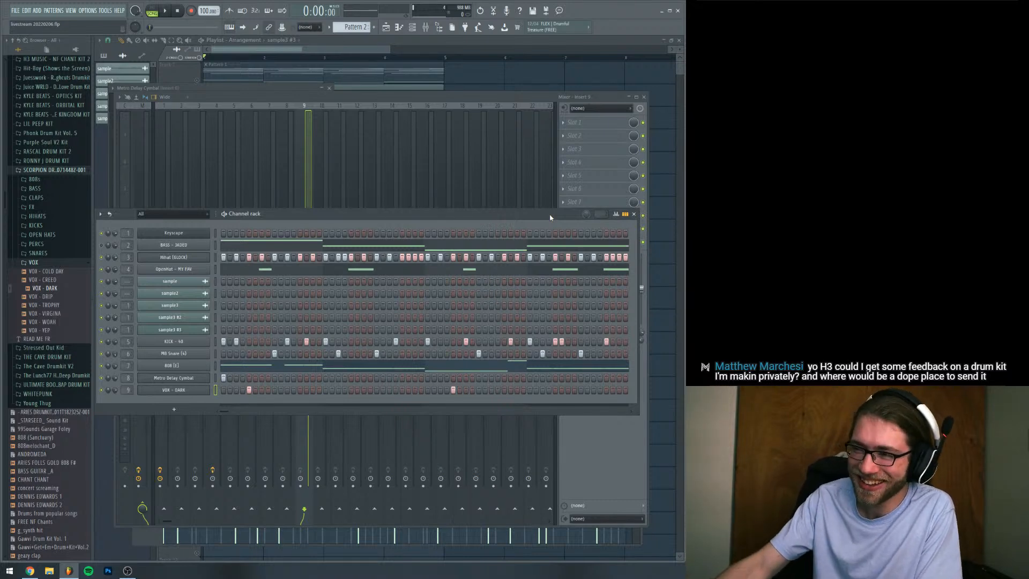
key(space)
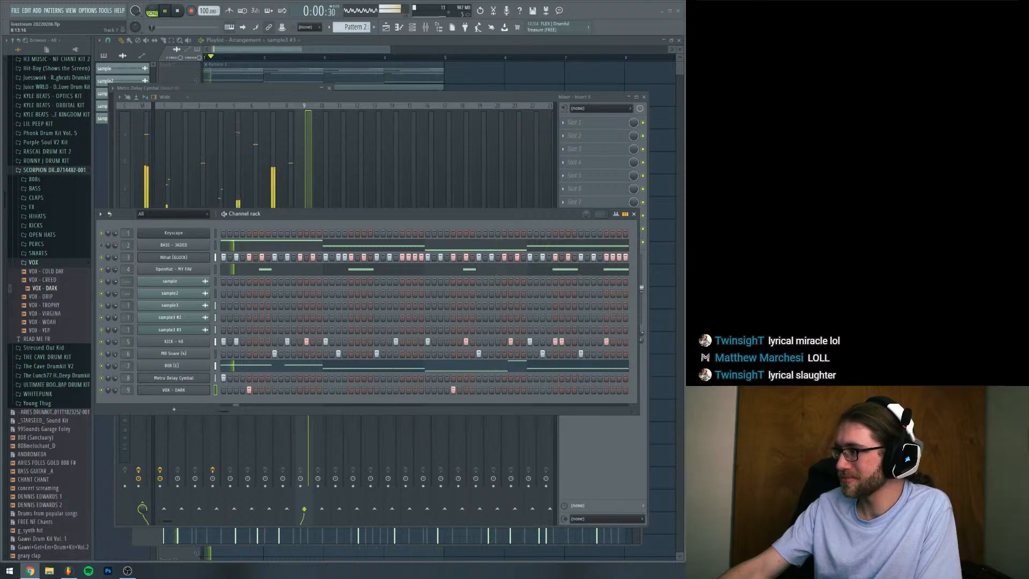
click(476, 219)
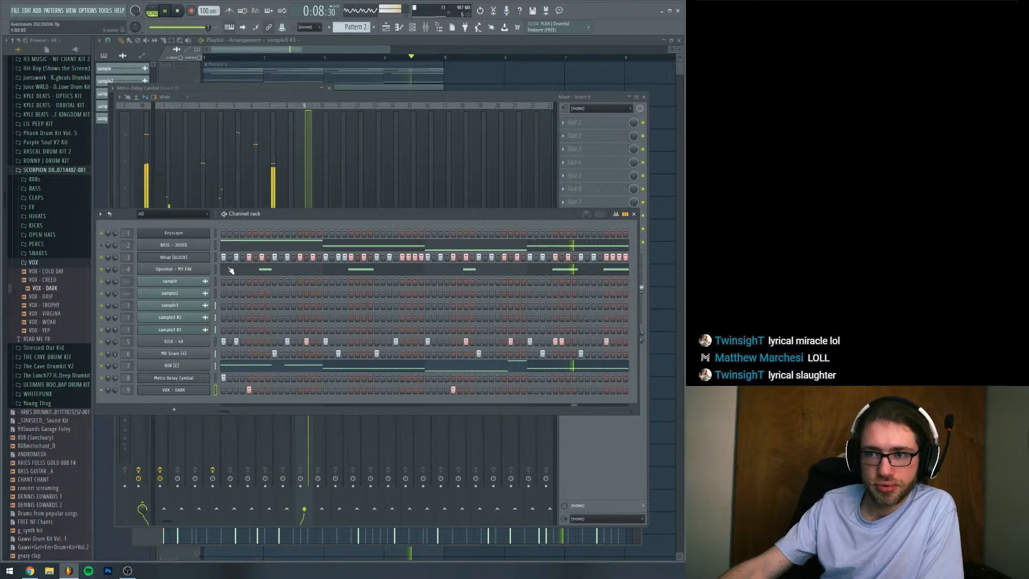
key(space)
Split Pattern 2 by channel so every drum, bass and vocal part gets its own playlist track
key(F5)
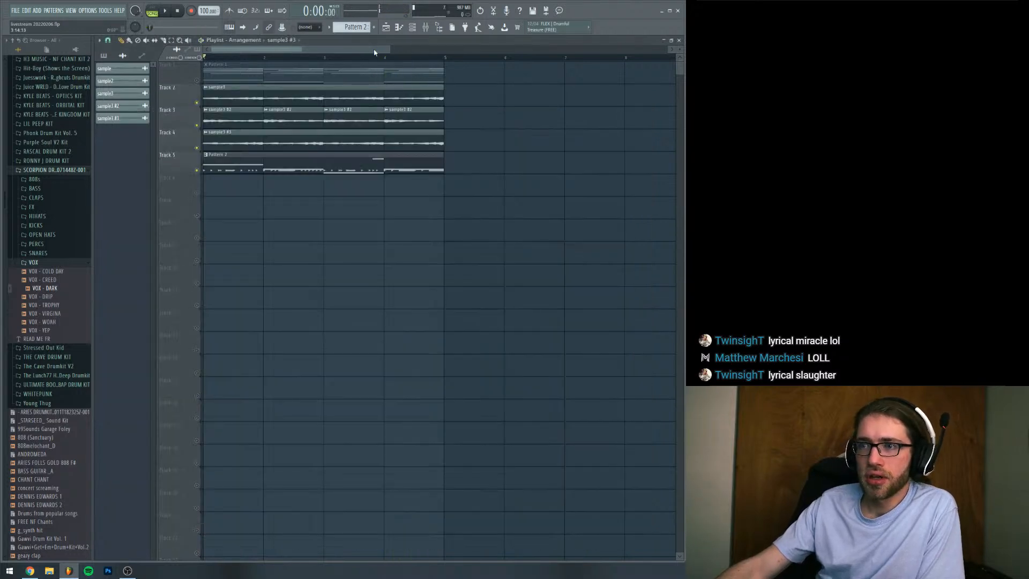
click(280, 157)
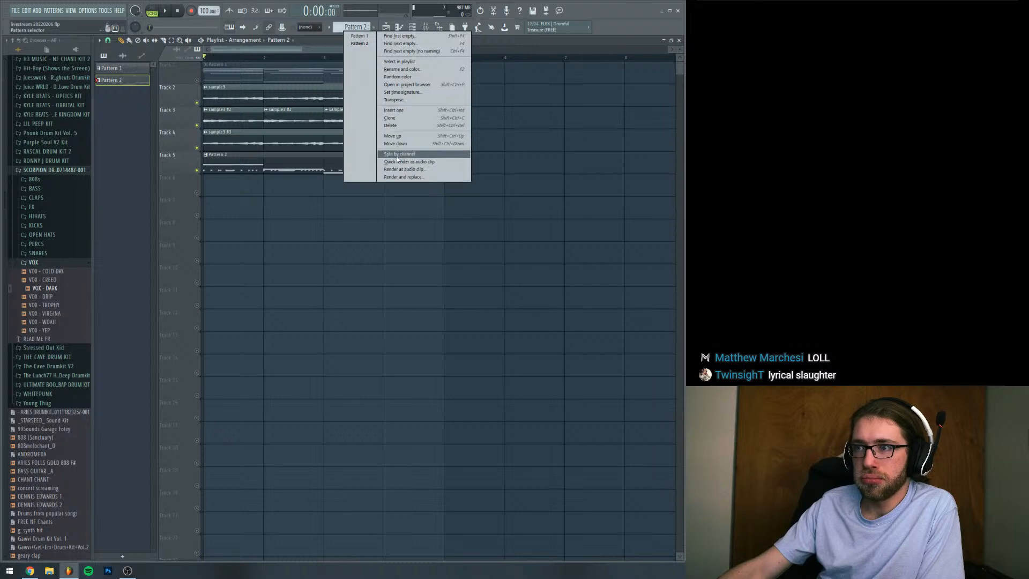
click(400, 154)
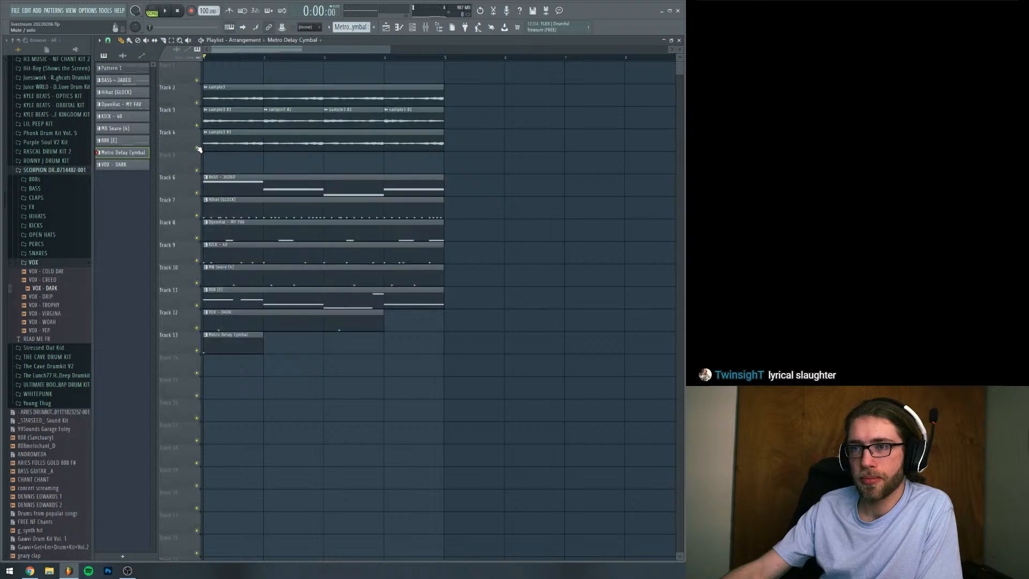
Duplicate all playlist clips twice to extend the arrangement to 16 bars
key(ctrl+a)
key(ctrl+b)
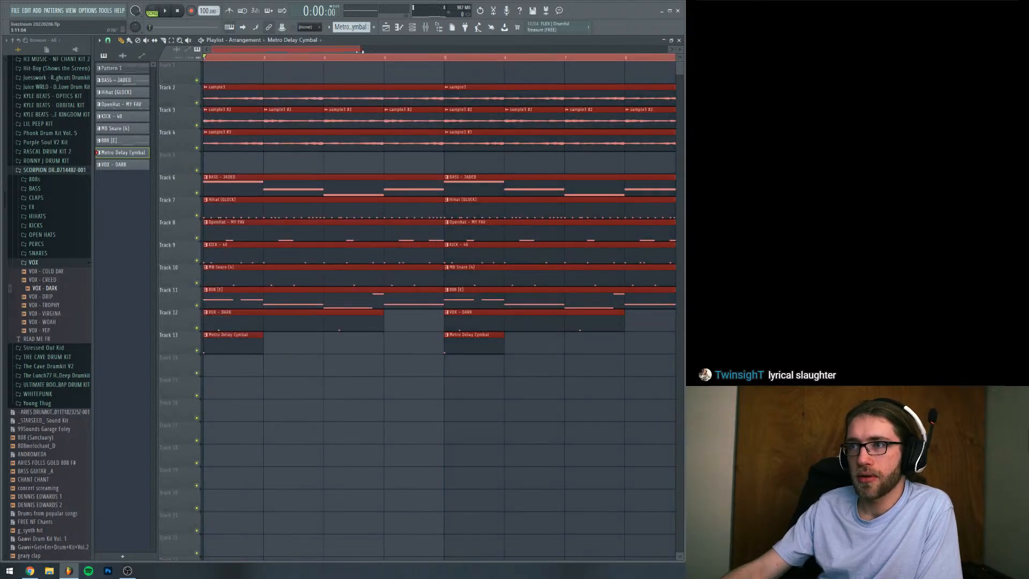
scroll(584, 73, down, 3)
key(ctrl+b)
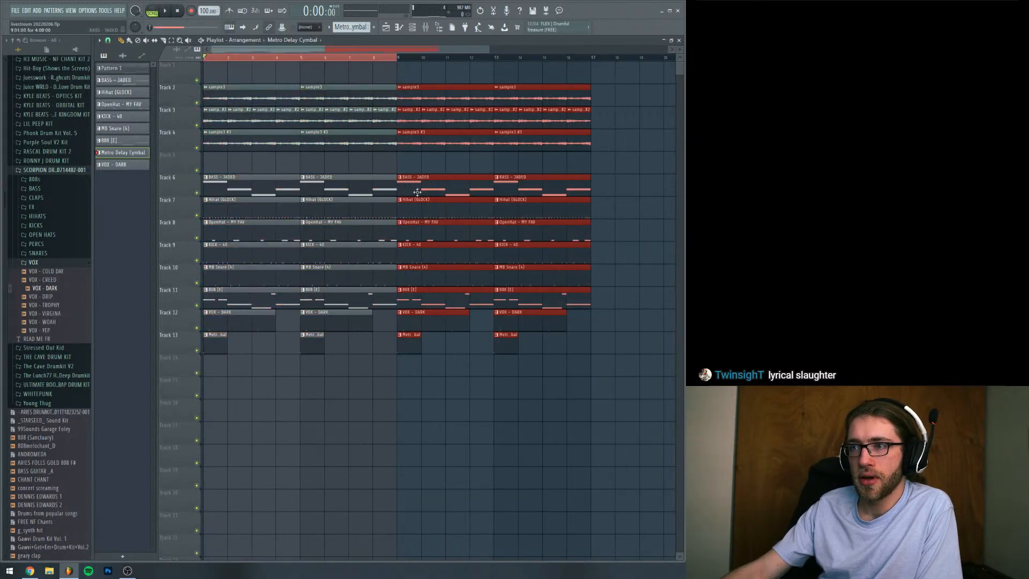
Duplicate the entire 16-bar arrangement and repeat with the result, extending the playlist to 64 bars
key(ctrl+a)
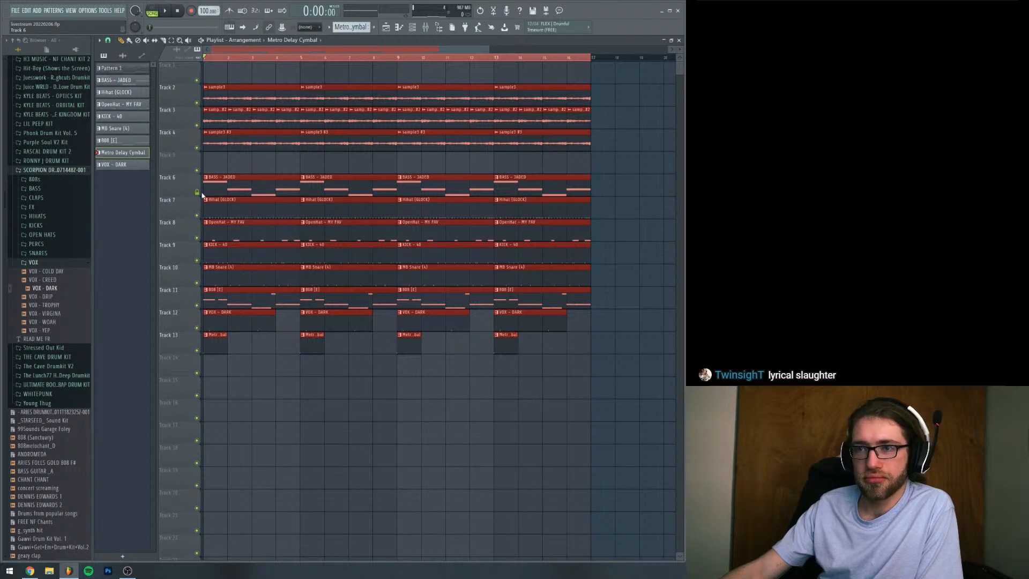
middle_click(200, 196)
click(227, 187)
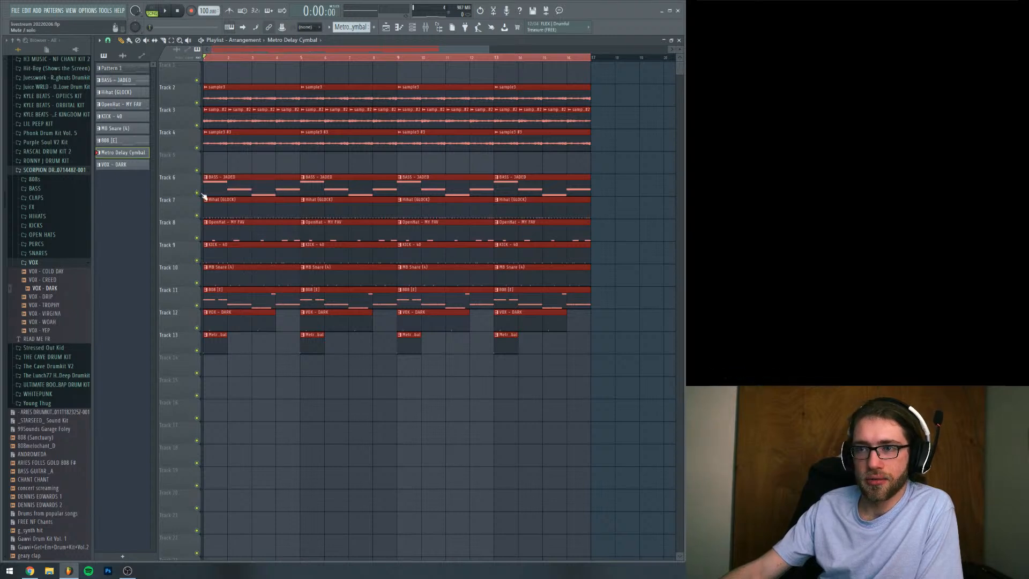
key(ctrl+b)
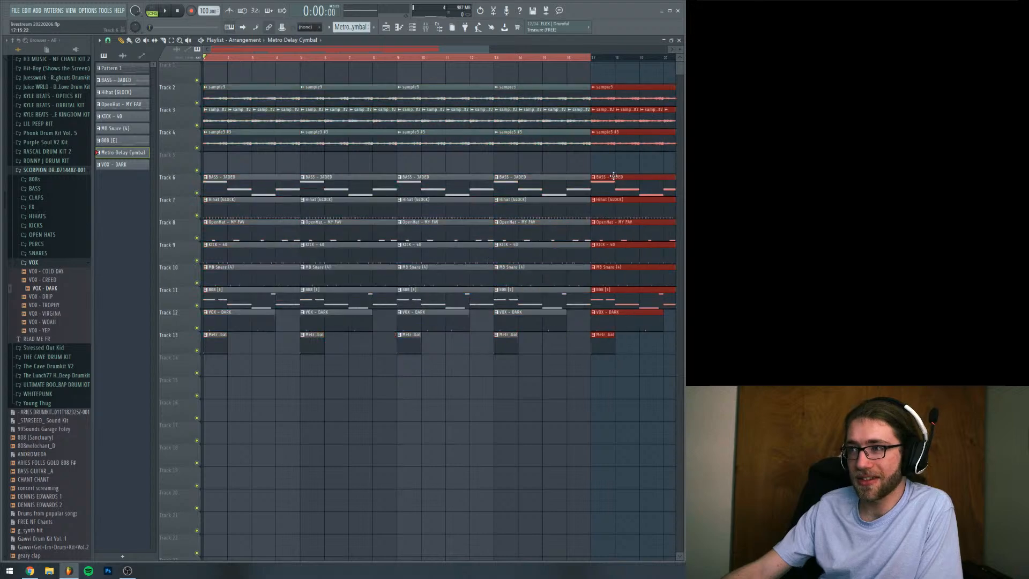
key(ctrl+a)
drag(395, 49, 634, 77)
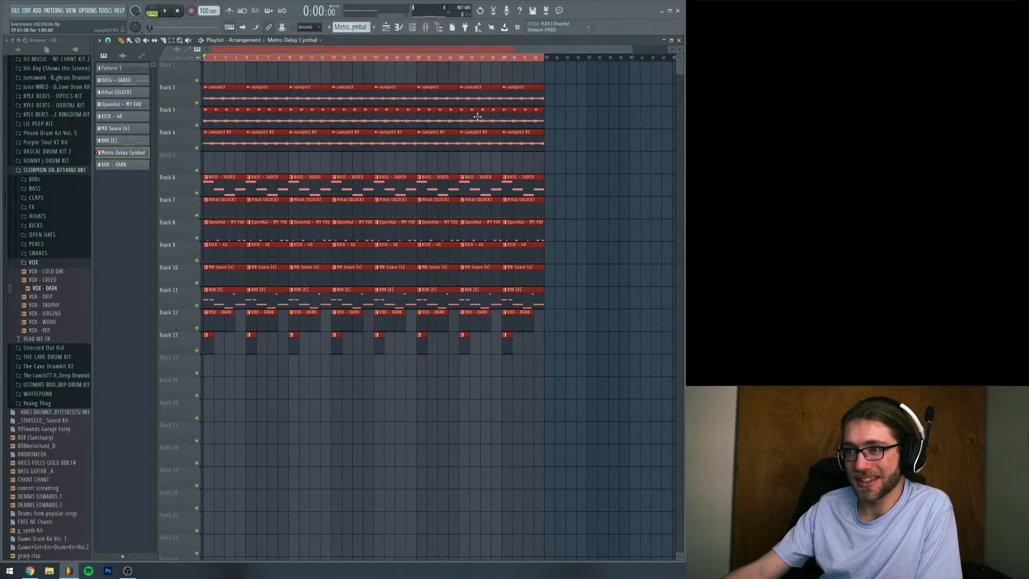
key(ctrl+b)
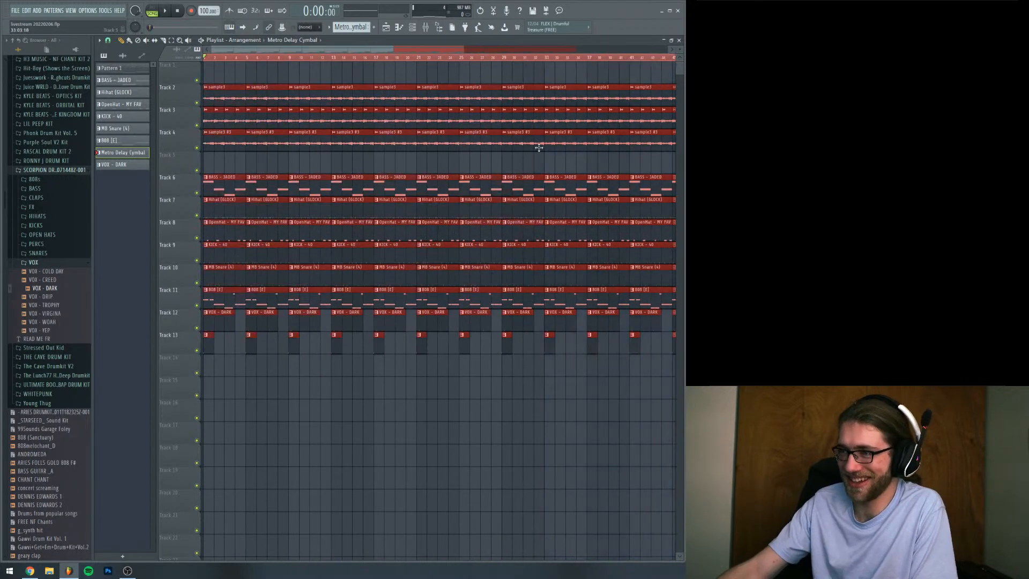
drag(463, 45, 622, 54)
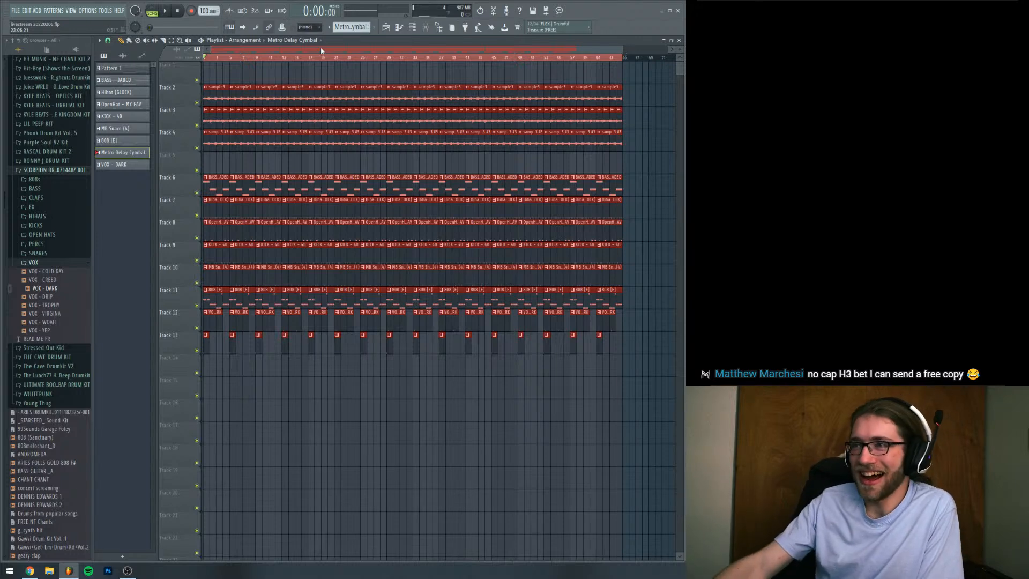
Delete the clips in bars 1 to 4 on Tracks 3 to 13, leaving only the sample3 clip as the intro
click(121, 41)
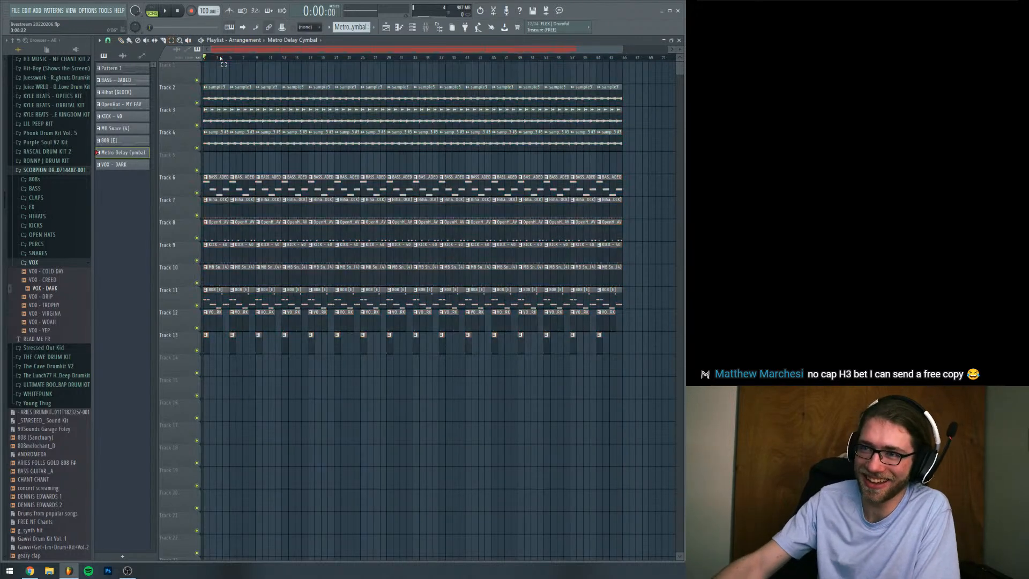
drag(613, 50, 357, 53)
drag(262, 126, 214, 345)
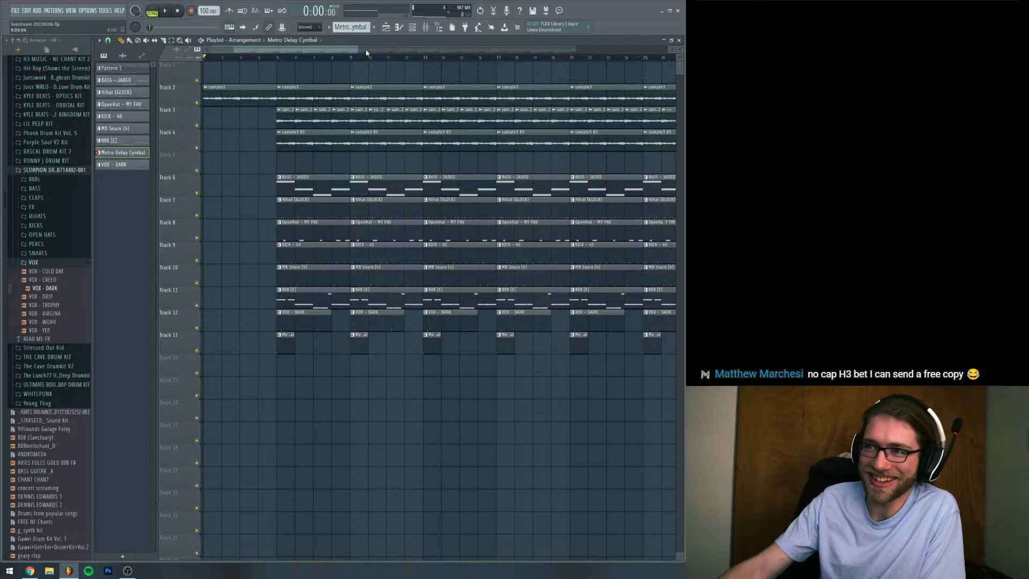
Delete the bass, drum, 808, vocal and cymbal clips in bars 5 to 8, plus the Track 4 sample clip there
drag(357, 49, 326, 53)
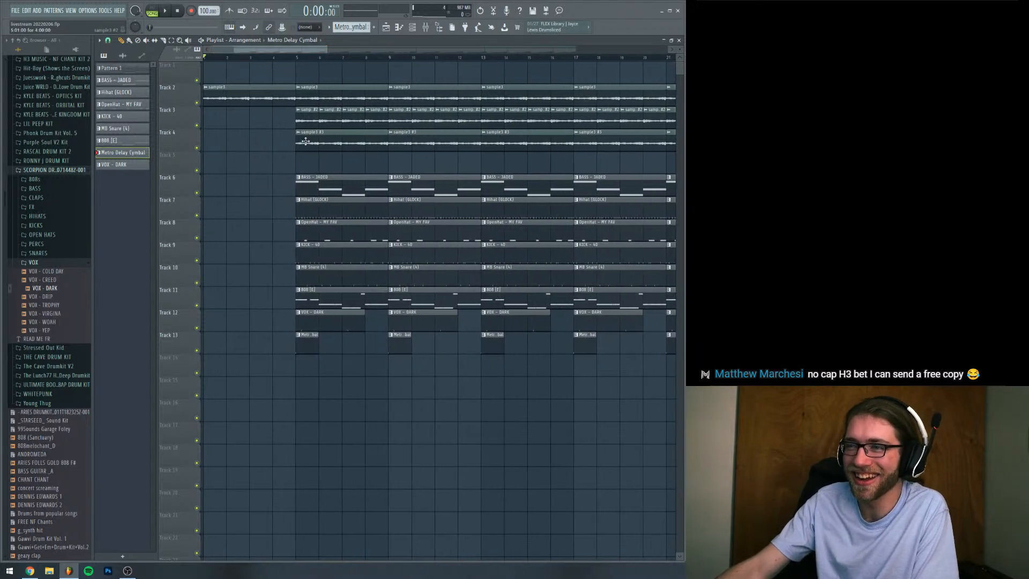
mouse_move(311, 184)
mouse_down()
mouse_move(320, 274)
mouse_move(304, 344)
mouse_up()
key(space)
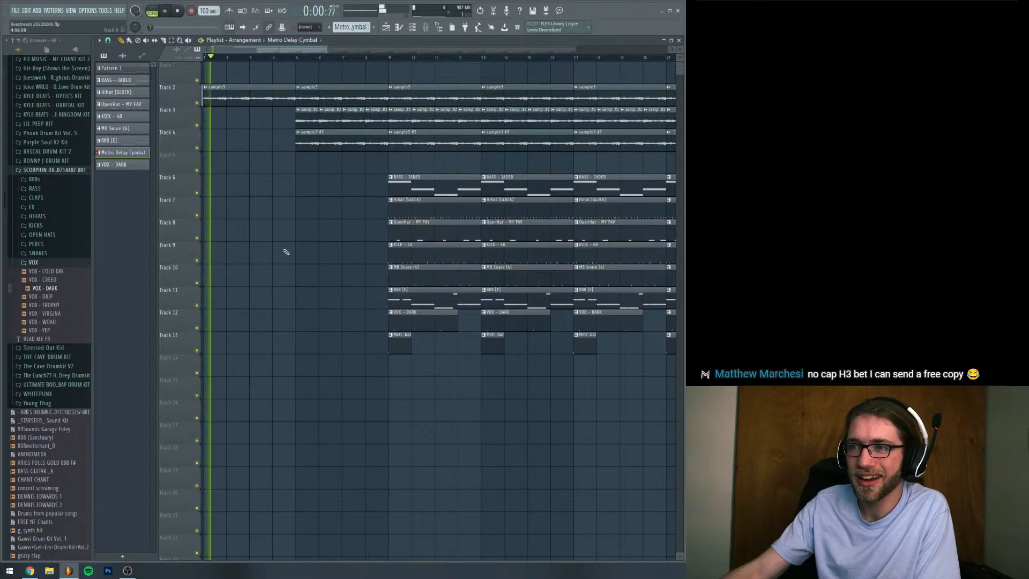
right_click(311, 148)
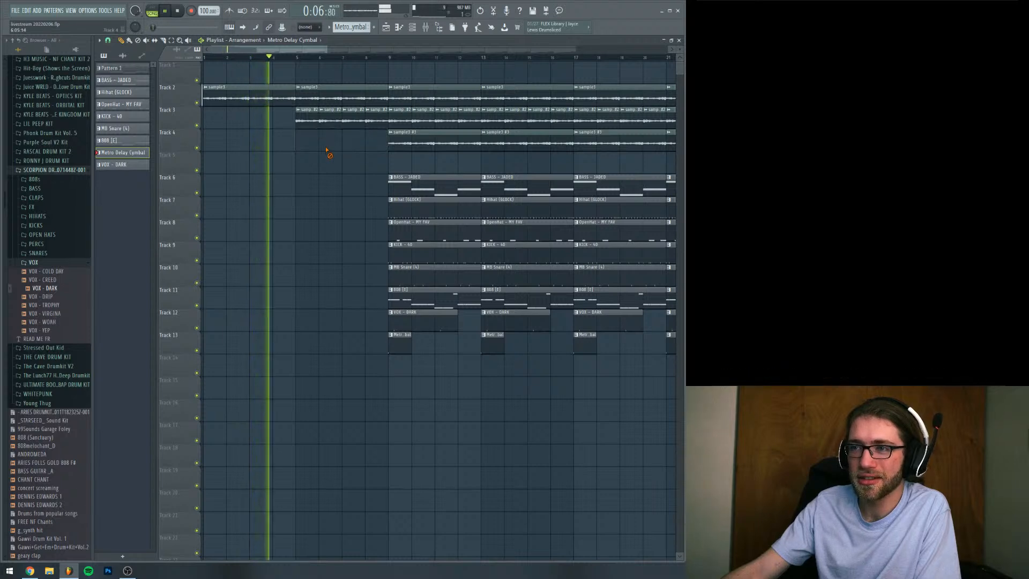
Place a BASS - JADED clip at bar 5 on Track 6 and play the arrangement from the start
drag(421, 190, 333, 185)
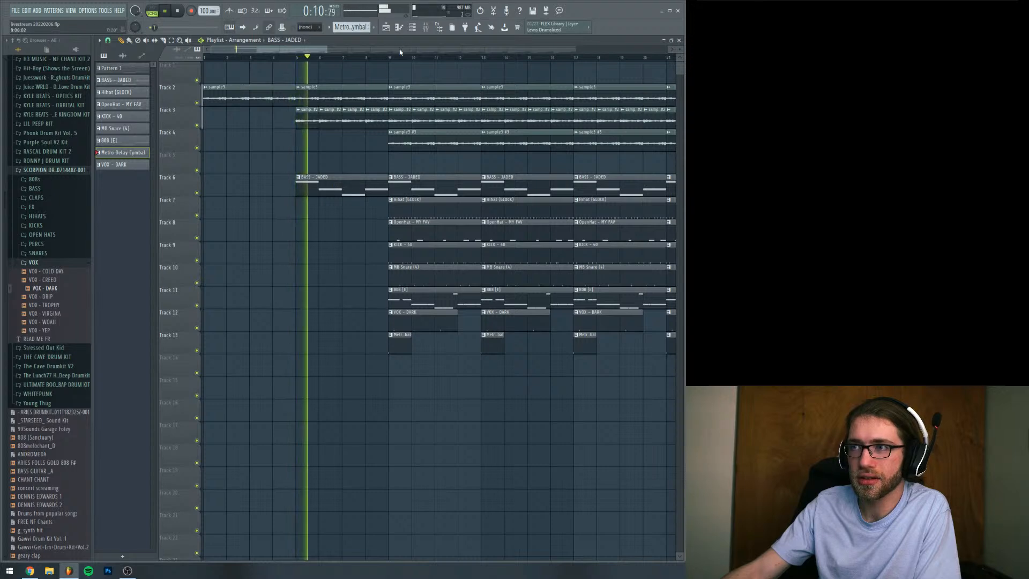
key(F6)
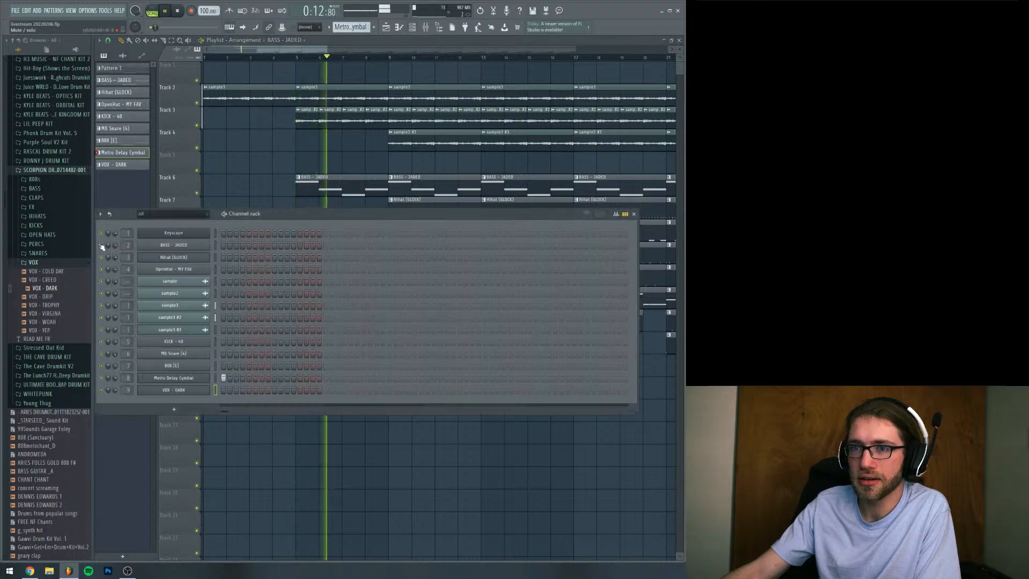
drag(327, 50, 355, 50)
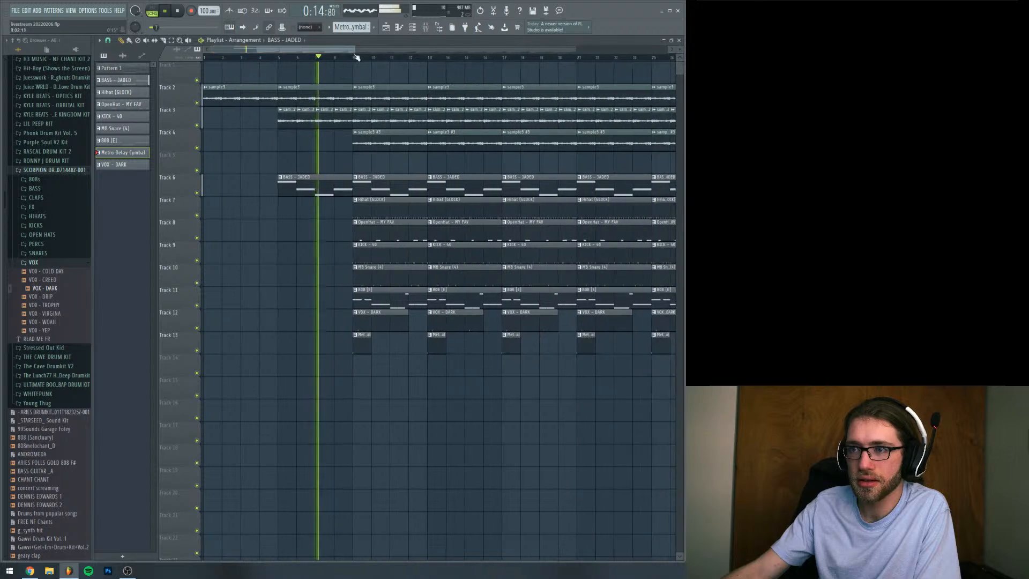
key(space)
key(space)
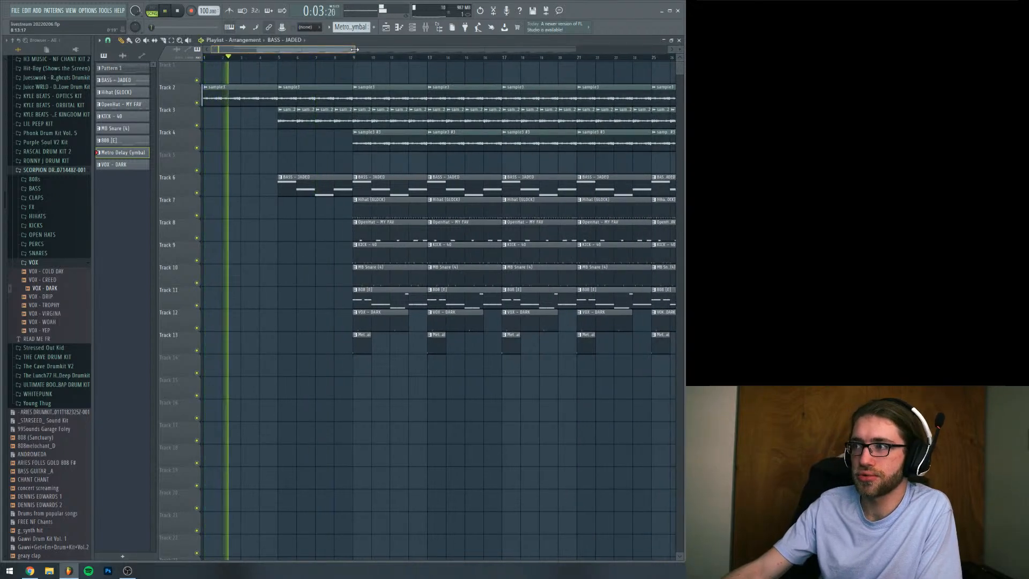
drag(354, 49, 330, 50)
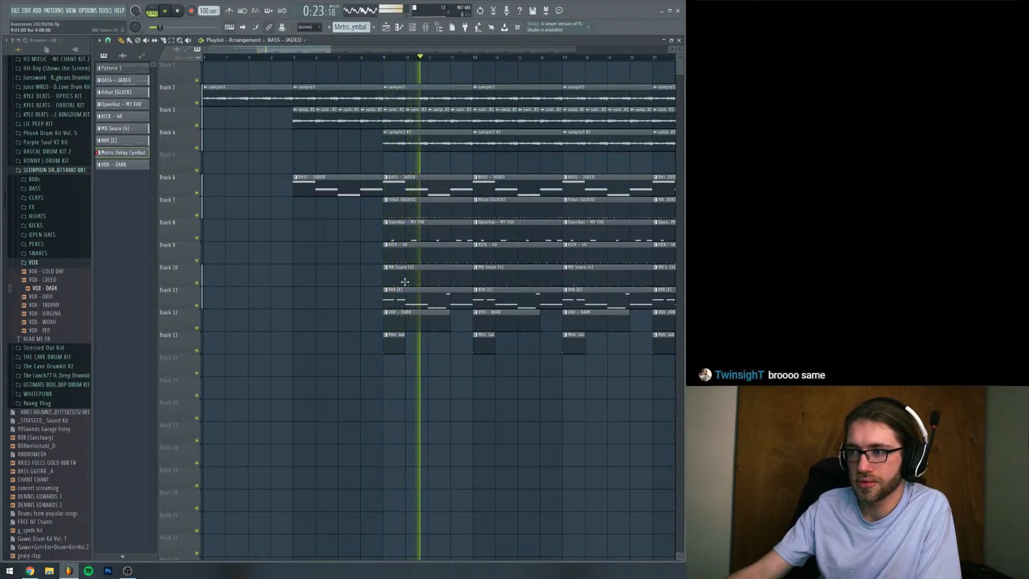
Delete the BASS - JADED clips at bars 9 and 13 on Track 6 and play from bar 9
key(space)
right_click(424, 188)
right_click(516, 190)
click(384, 59)
key(space)
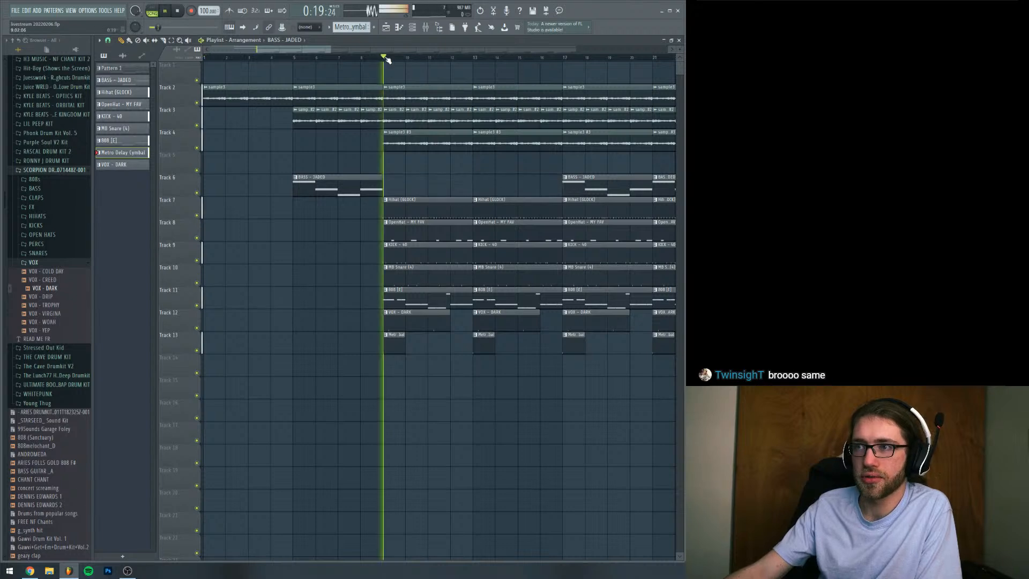
key(space)
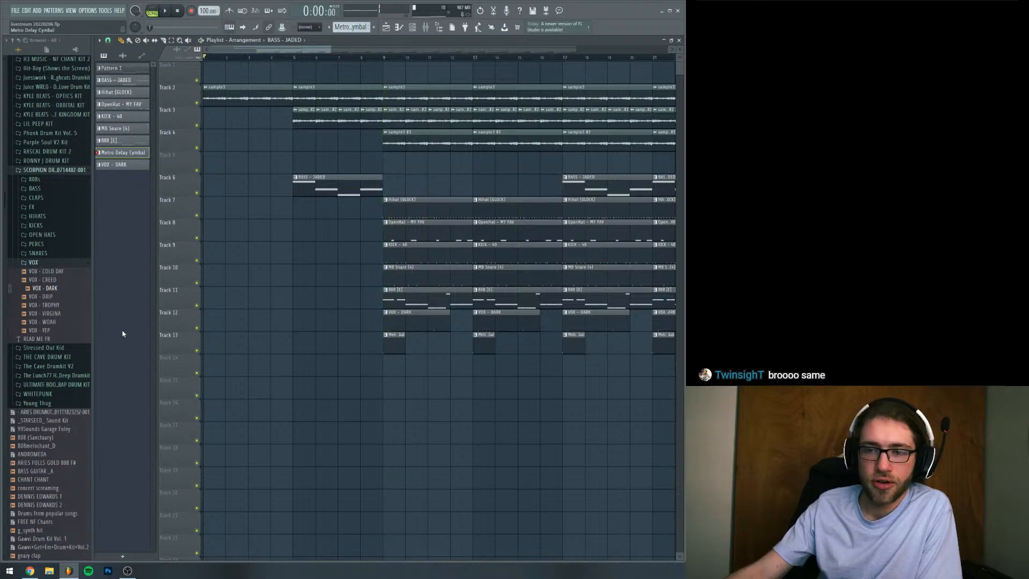
Find the starbeats impact sample in the browser and place it on Track 15 starting at bar 1
scroll(59, 372, down, 5)
scroll(59, 372, down, 2)
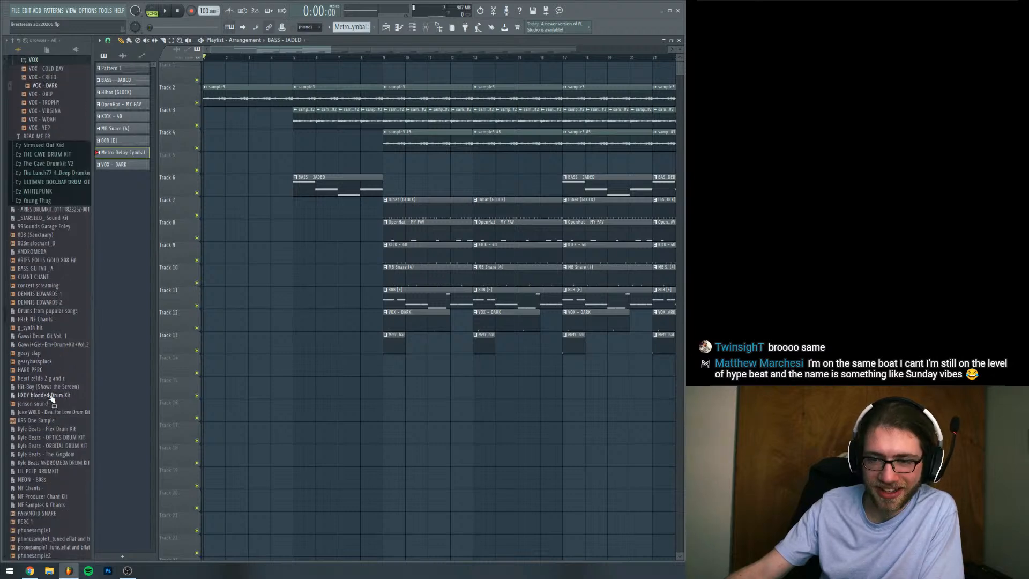
scroll(52, 434, down, 4)
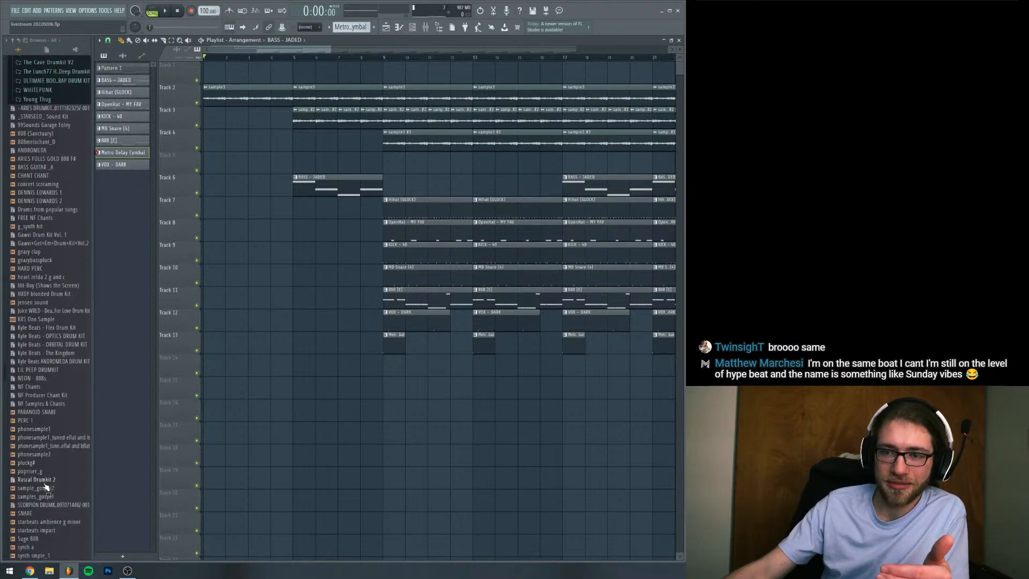
scroll(38, 464, down, 4)
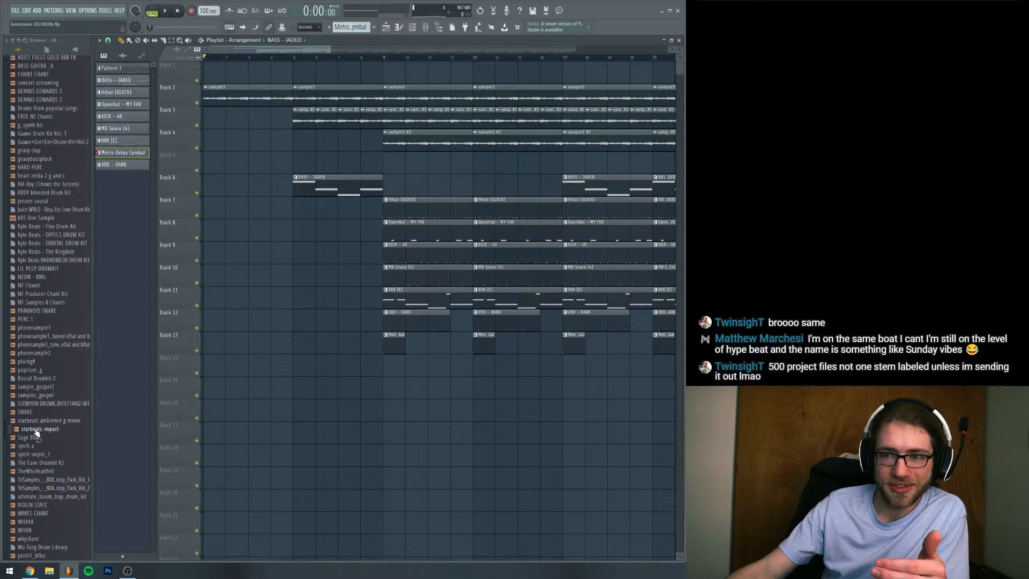
drag(39, 428, 391, 395)
drag(458, 394, 279, 394)
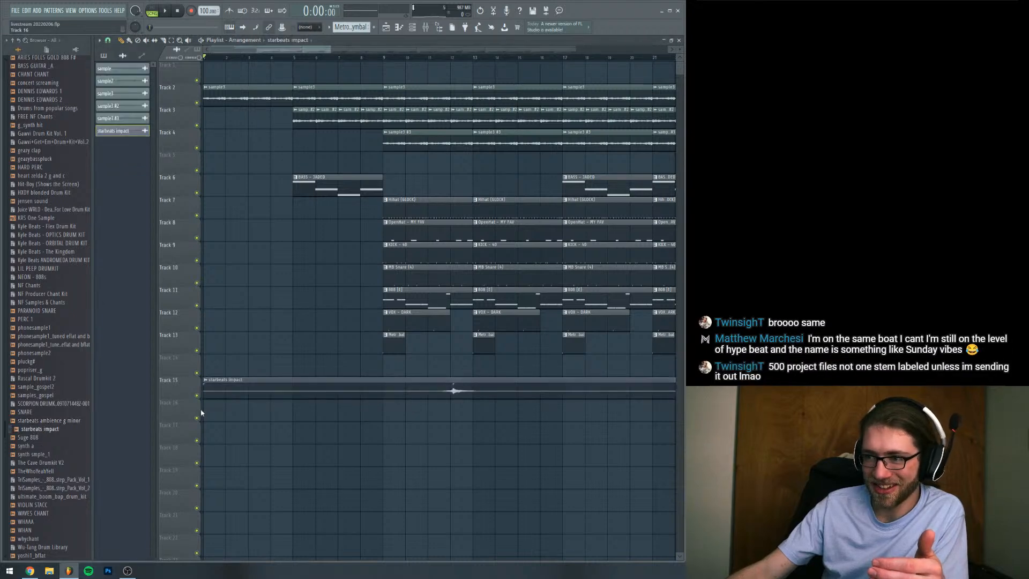
Solo Track 15, place the playhead at bar 11, open the starbeats impact clip's settings and audition it
right_click(197, 396)
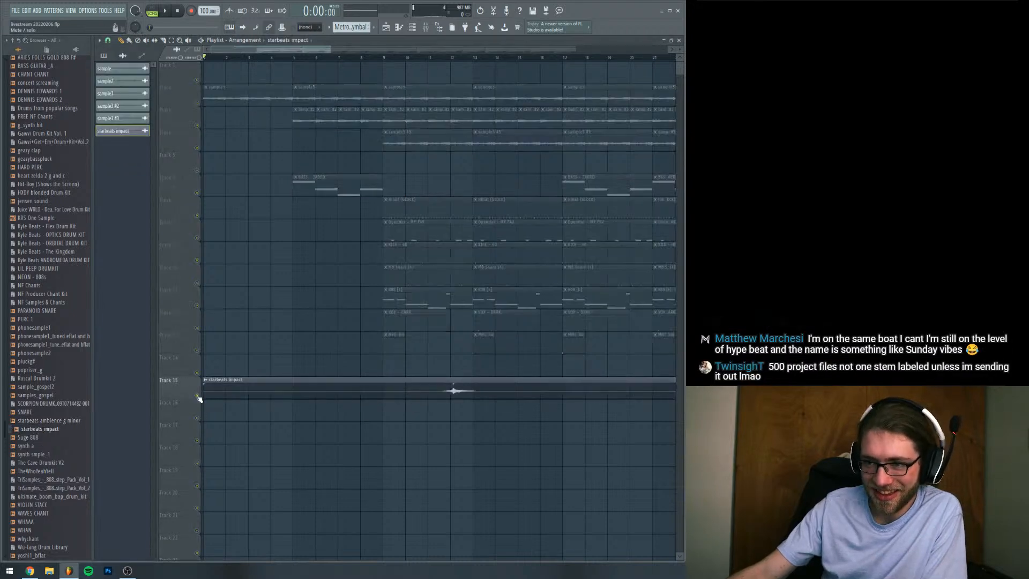
click(435, 58)
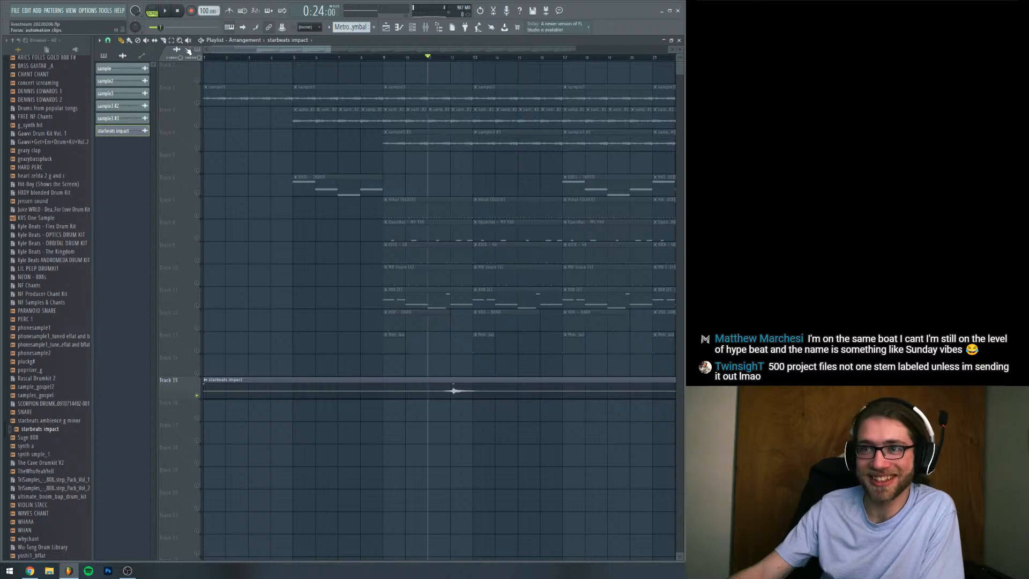
drag(332, 50, 393, 52)
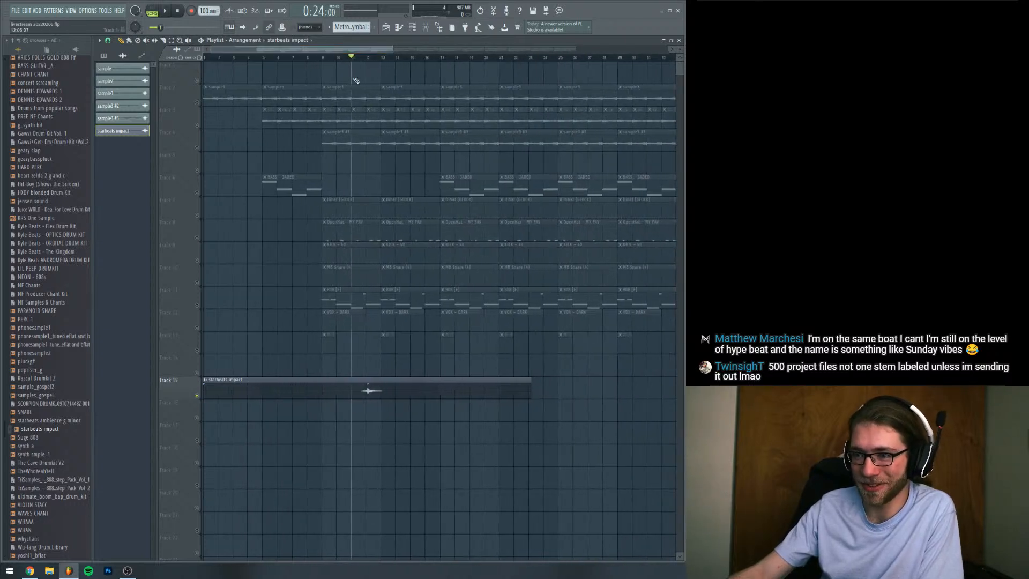
double_click(415, 384)
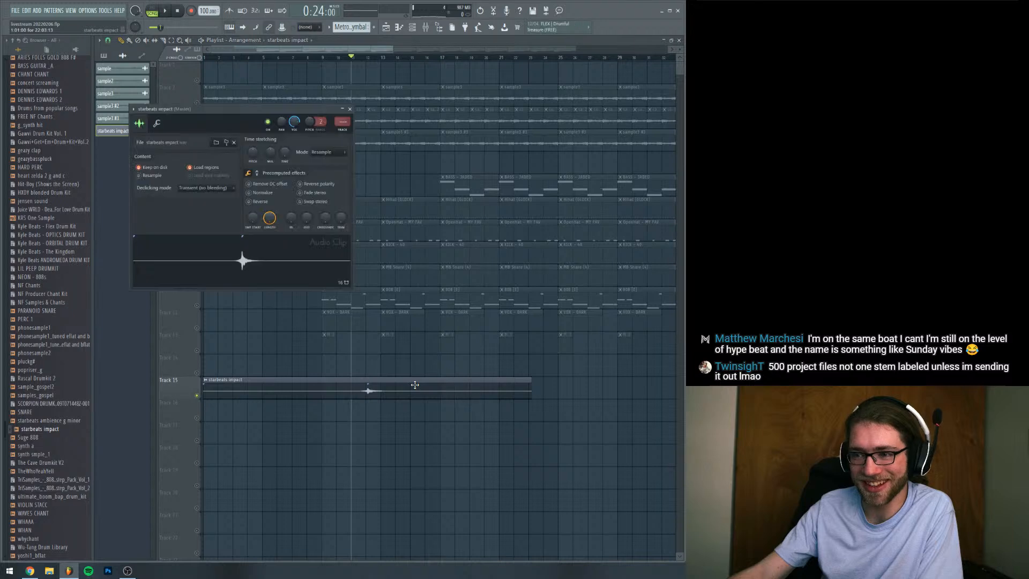
key(space)
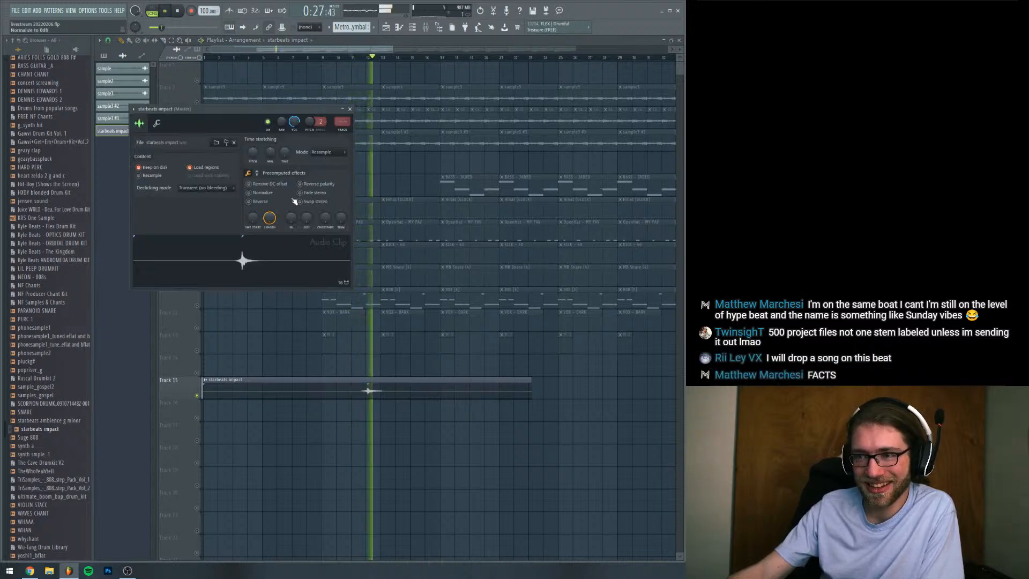
key(space)
Time-stretch the starbeats impact clip shorter so it ends at bar 17, and set its stretching mode to Stretch
drag(285, 152, 285, 145)
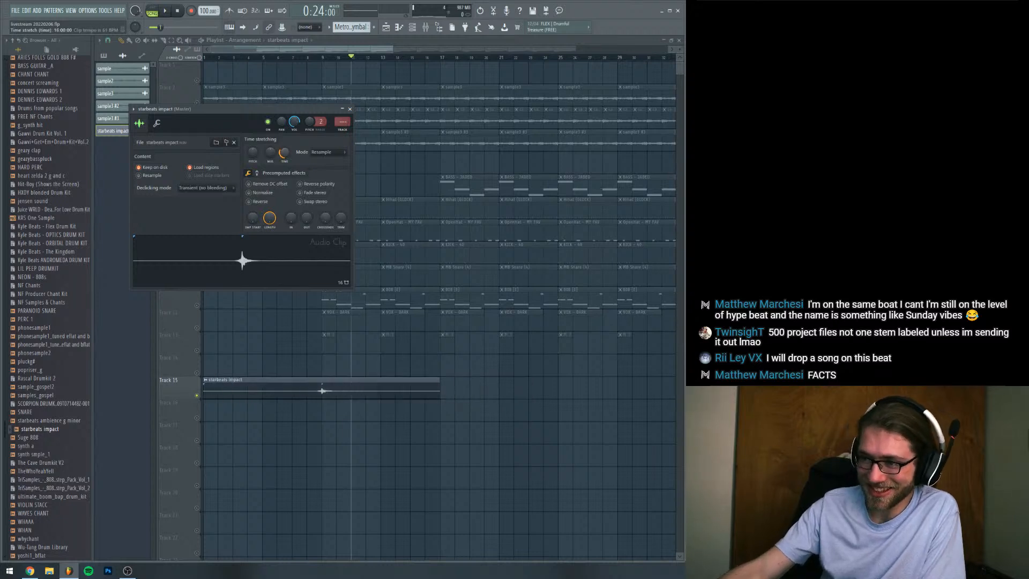
click(331, 152)
click(317, 161)
Slice the starbeats impact clip at bars 7 and 11 and delete the two outer pieces
click(163, 41)
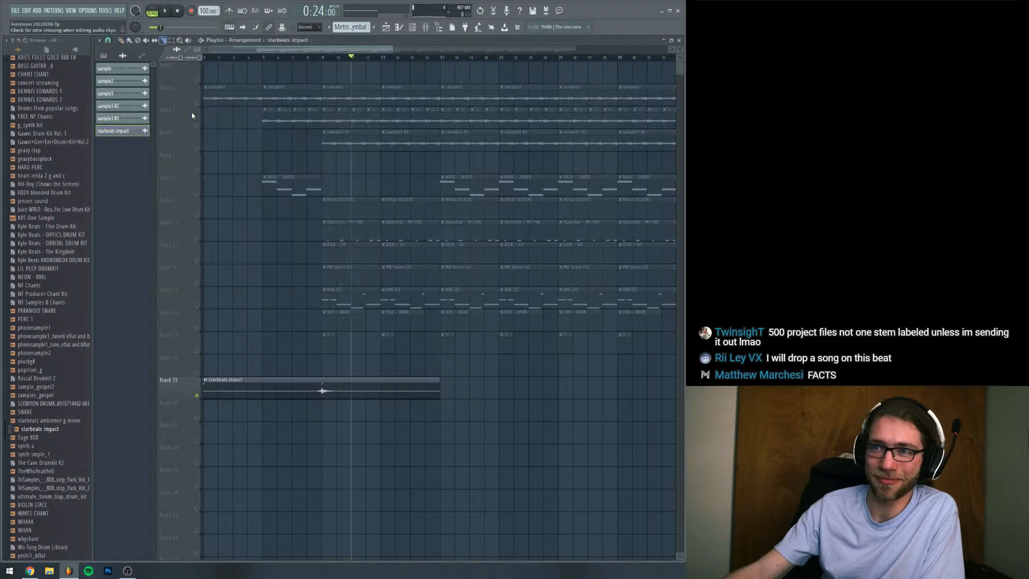
drag(293, 374, 293, 423)
drag(353, 398, 353, 402)
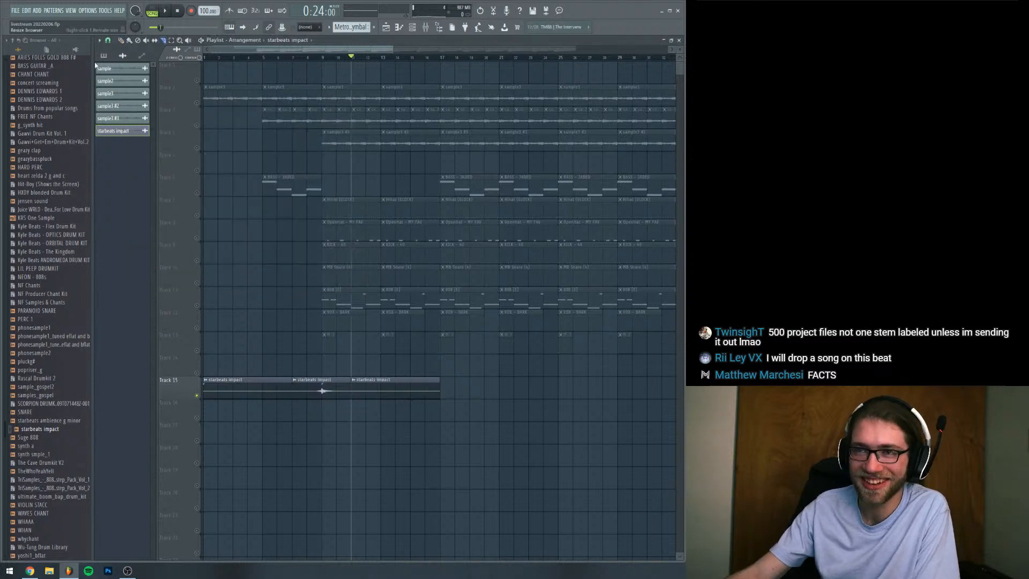
right_click(246, 389)
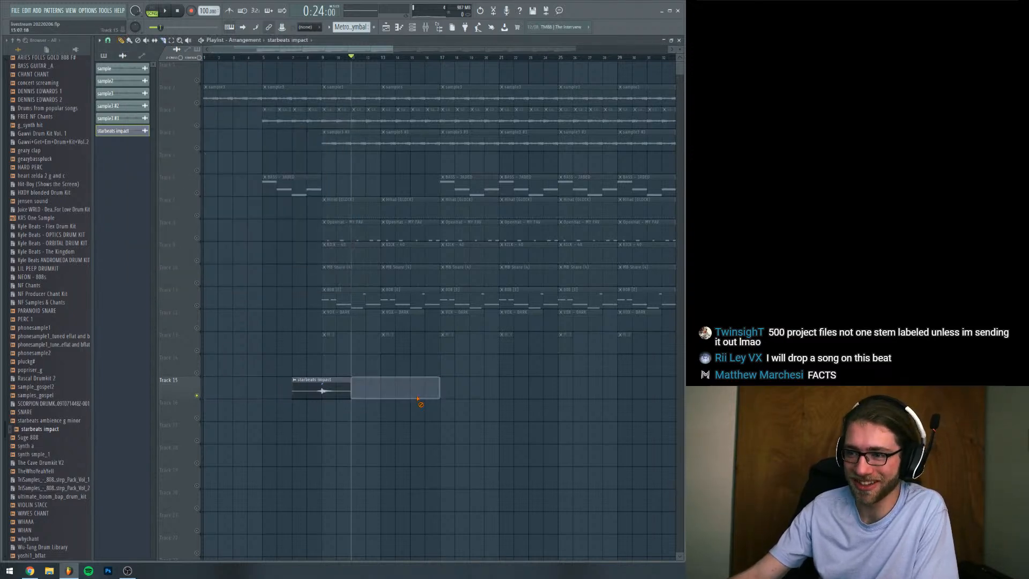
right_click(408, 391)
Unsolo Track 15, play the arrangement from bar 8, and normalize the starbeats impact clip
right_click(200, 103)
right_click(201, 103)
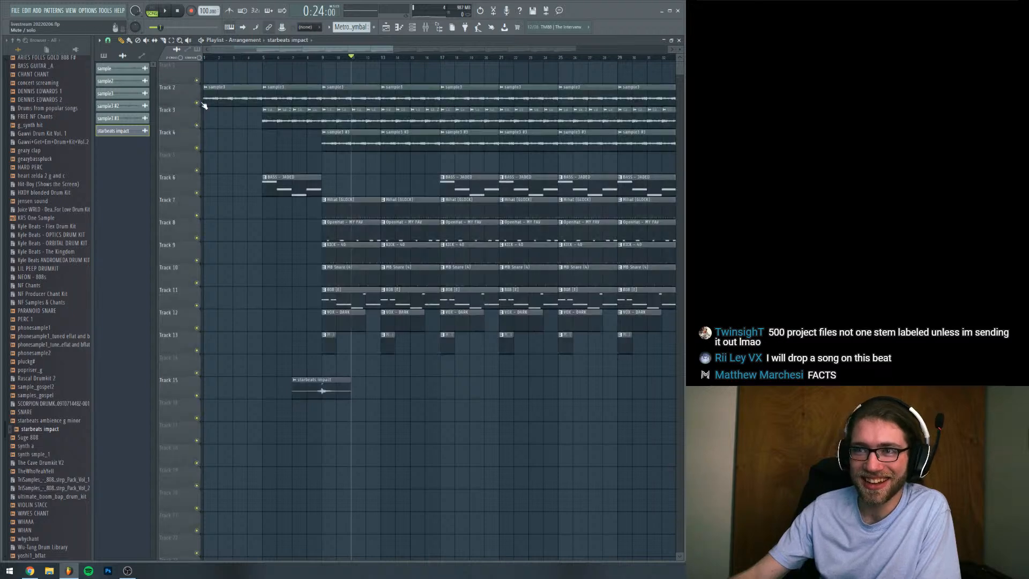
click(308, 58)
key(space)
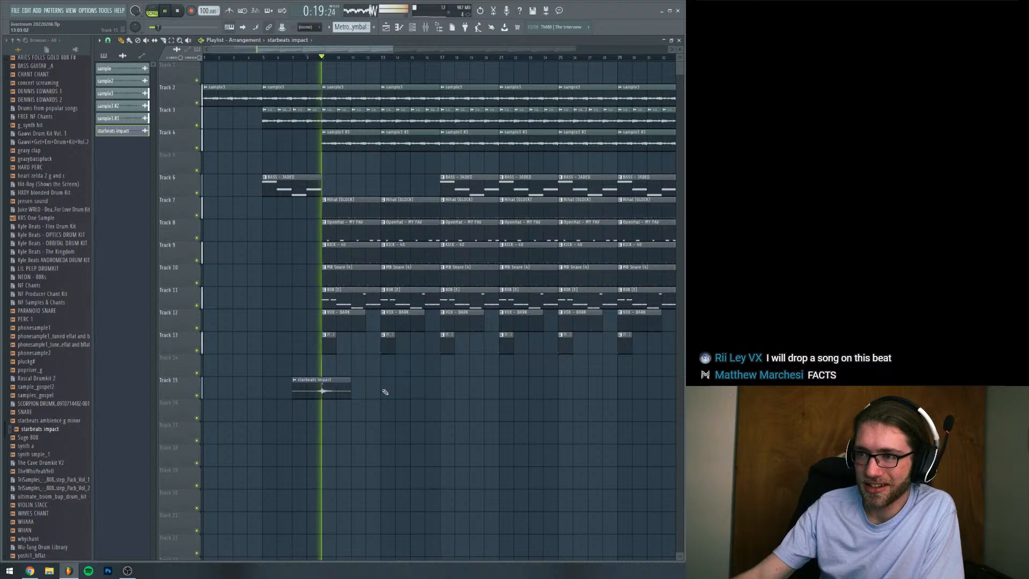
double_click(332, 387)
click(249, 192)
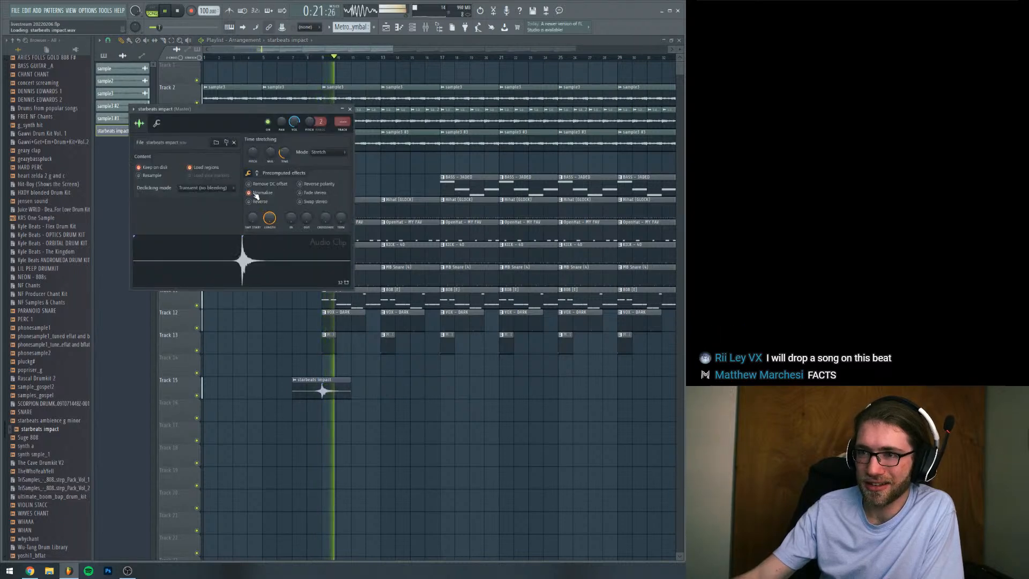
key(space)
Try the Resample stretching mode on the impact clip during playback, and return it to Stretch
click(317, 157)
click(319, 167)
key(space)
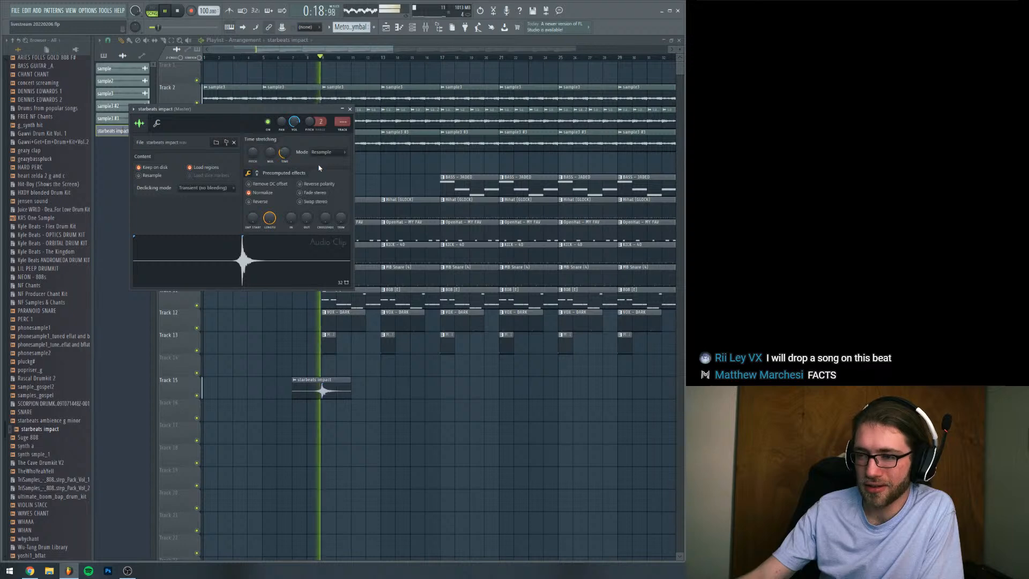
click(320, 152)
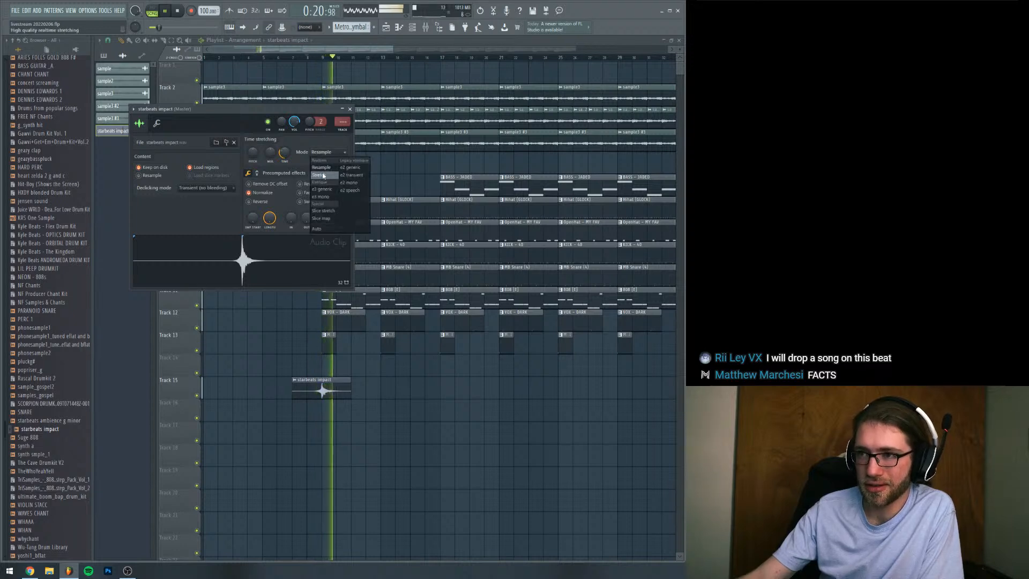
click(321, 170)
drag(300, 114, 332, 167)
key(space)
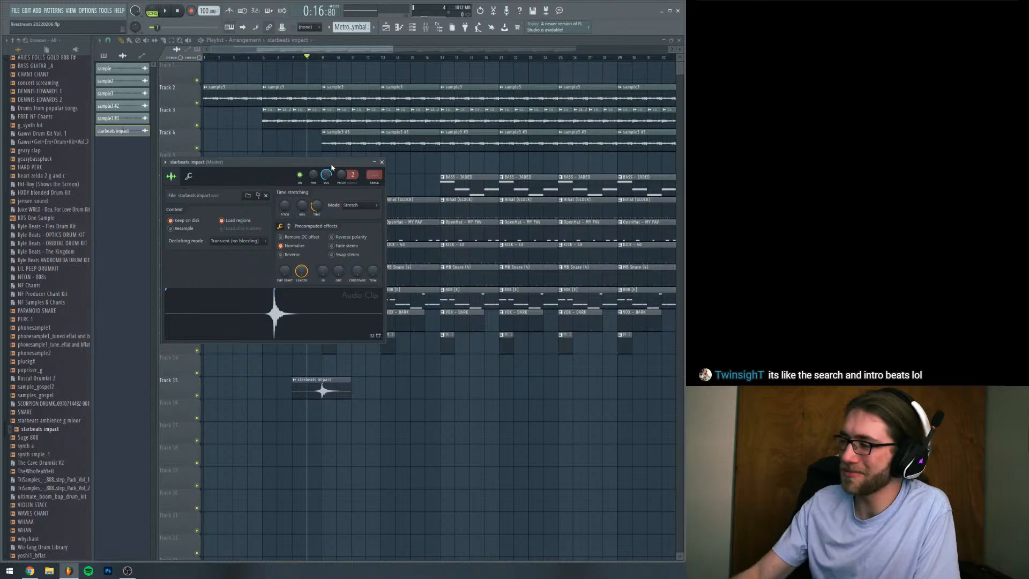
drag(295, 167, 508, 177)
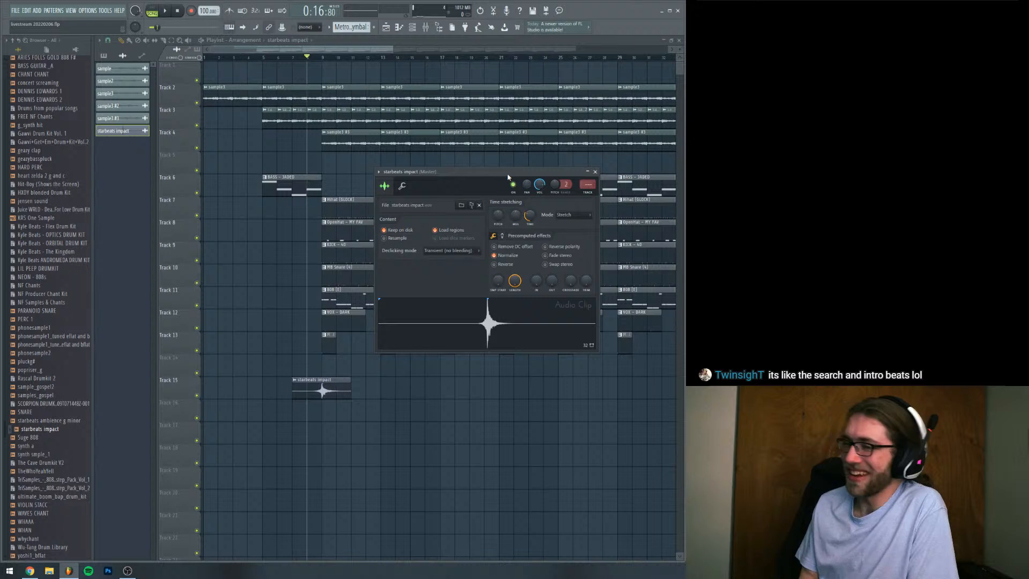
drag(508, 177, 478, 99)
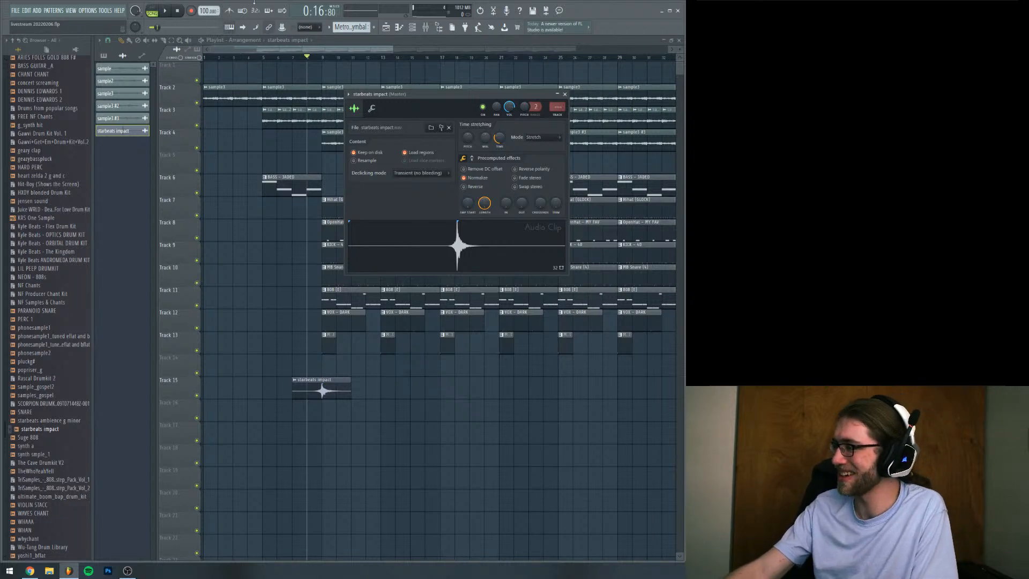
drag(400, 96, 417, 138)
Play the arrangement from bar 8 and copy the starbeats impact clip to bar 15 on Track 15
key(space)
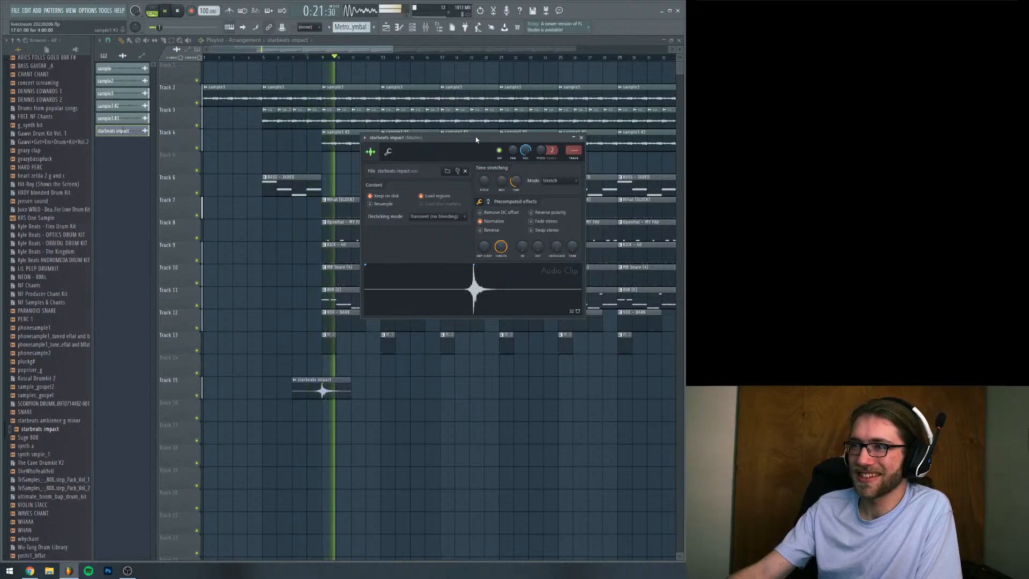
drag(476, 140, 458, 151)
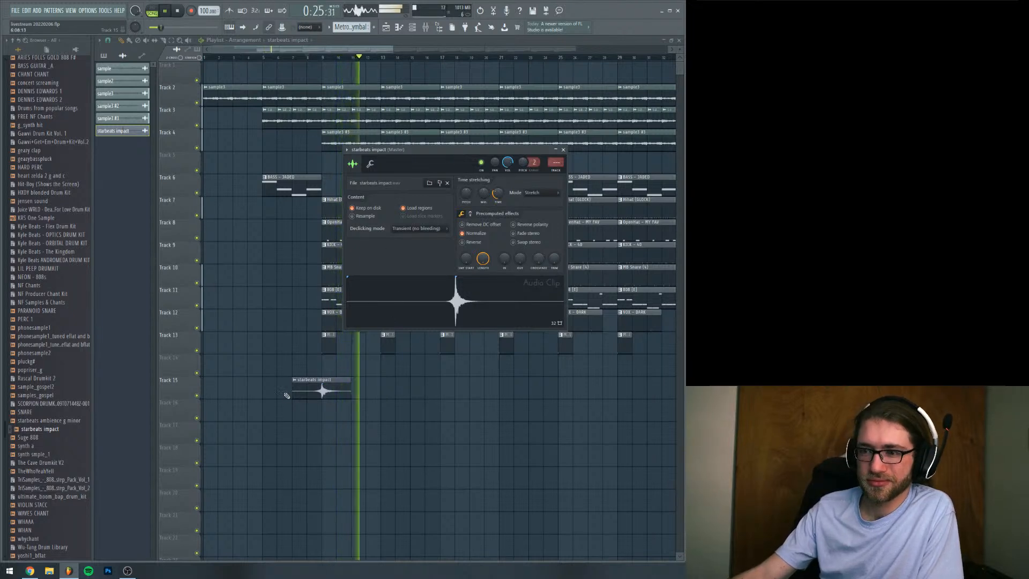
drag(305, 395, 425, 390)
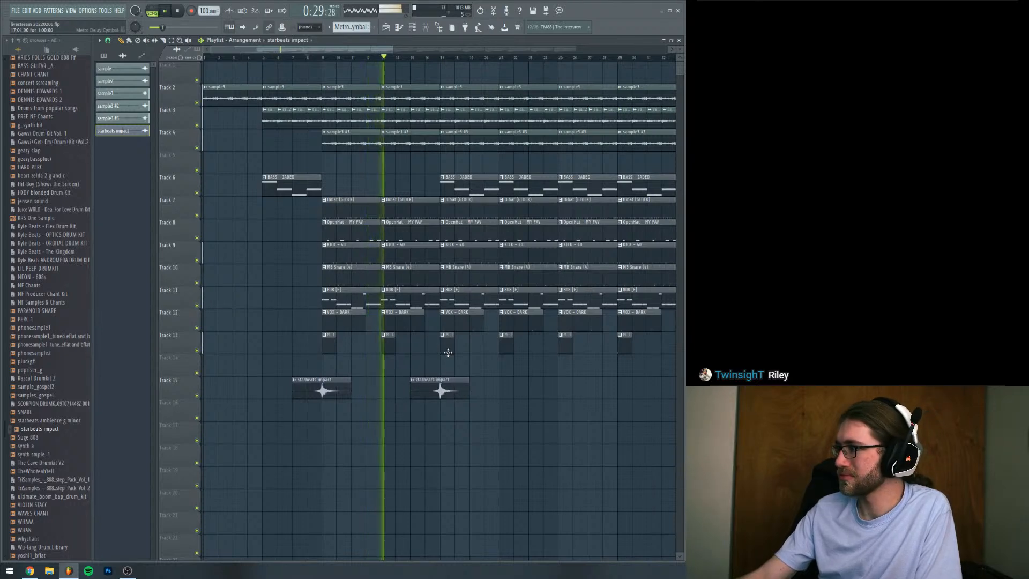
key(space)
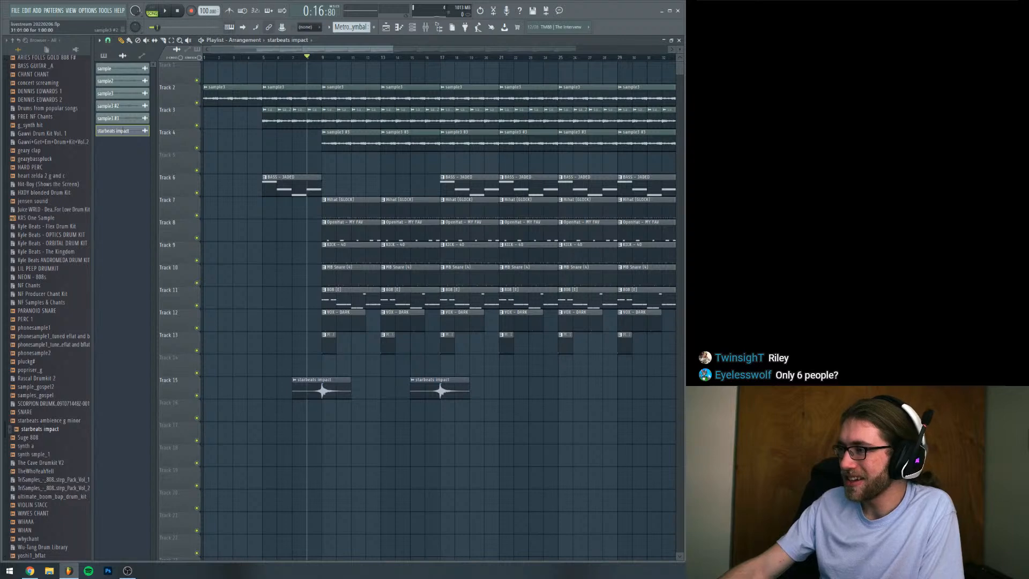
Move the playhead to bar 9 and listen to the arrangement from there
key(alt+Tab)
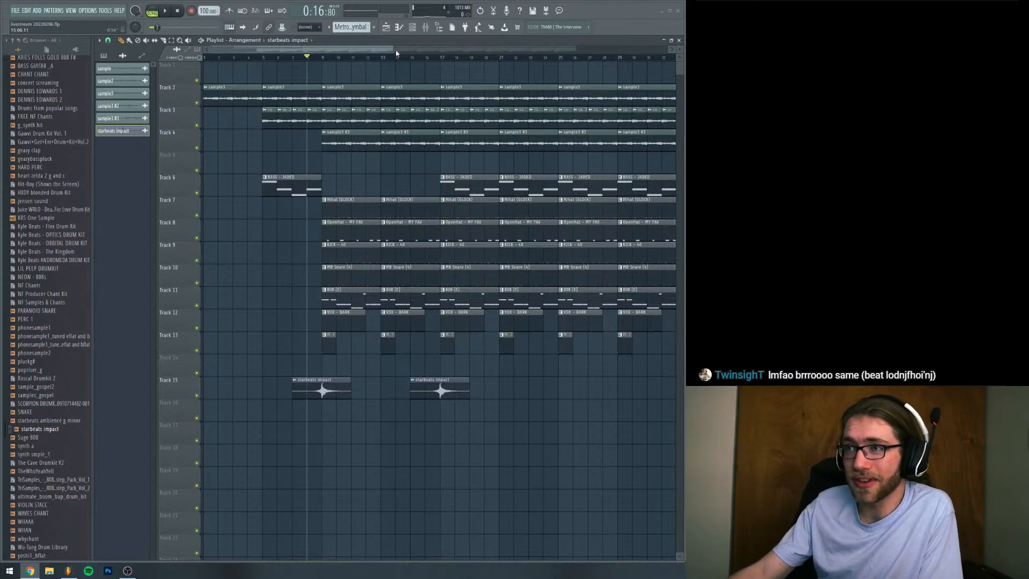
drag(393, 49, 357, 72)
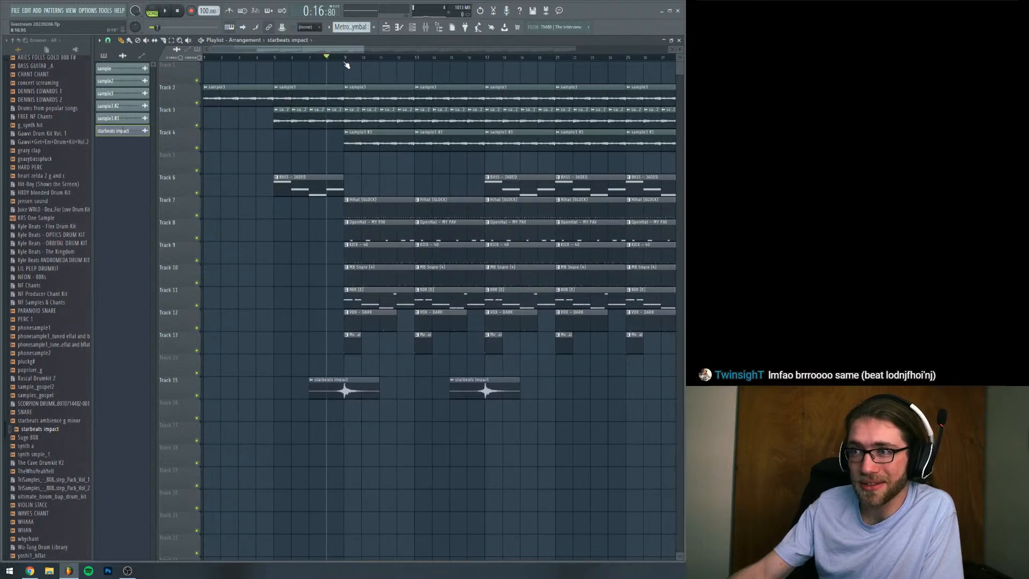
click(346, 60)
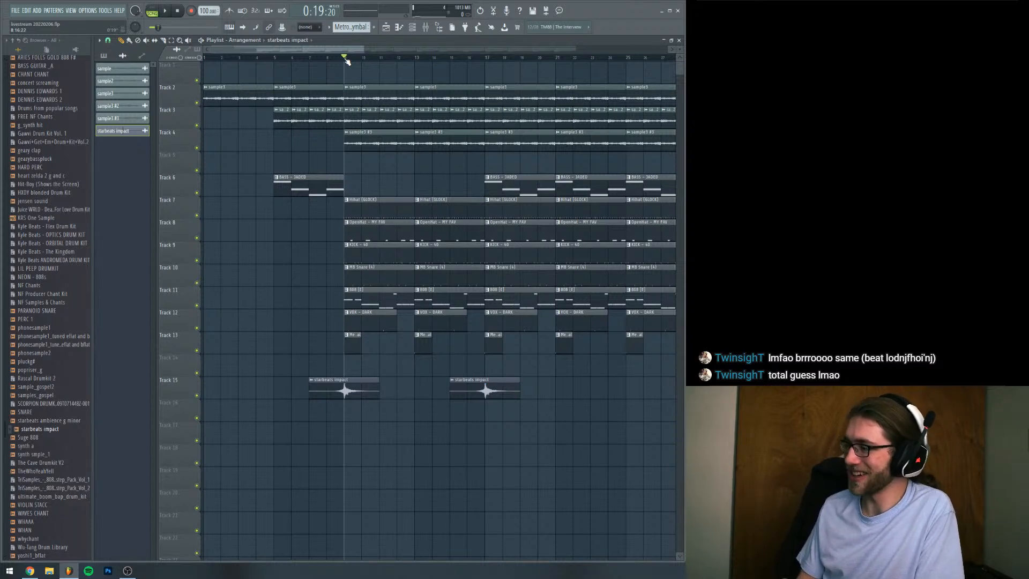
drag(353, 49, 361, 49)
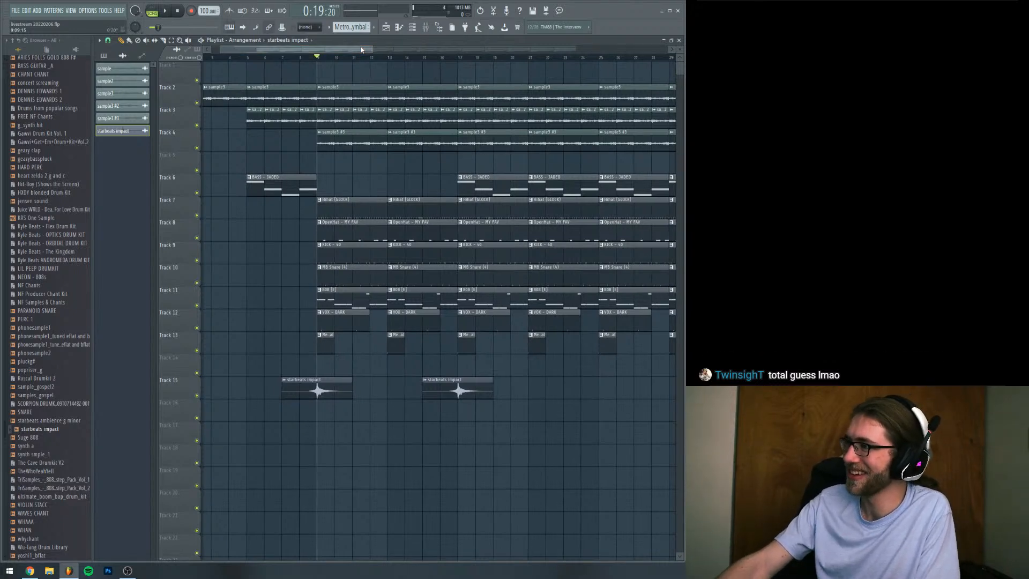
key(space)
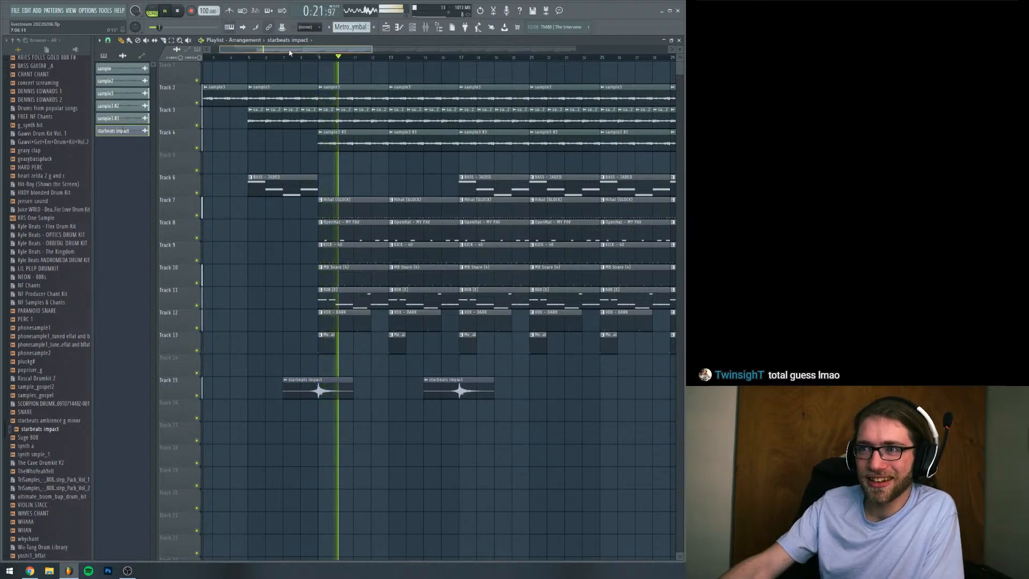
key(space)
key(space)
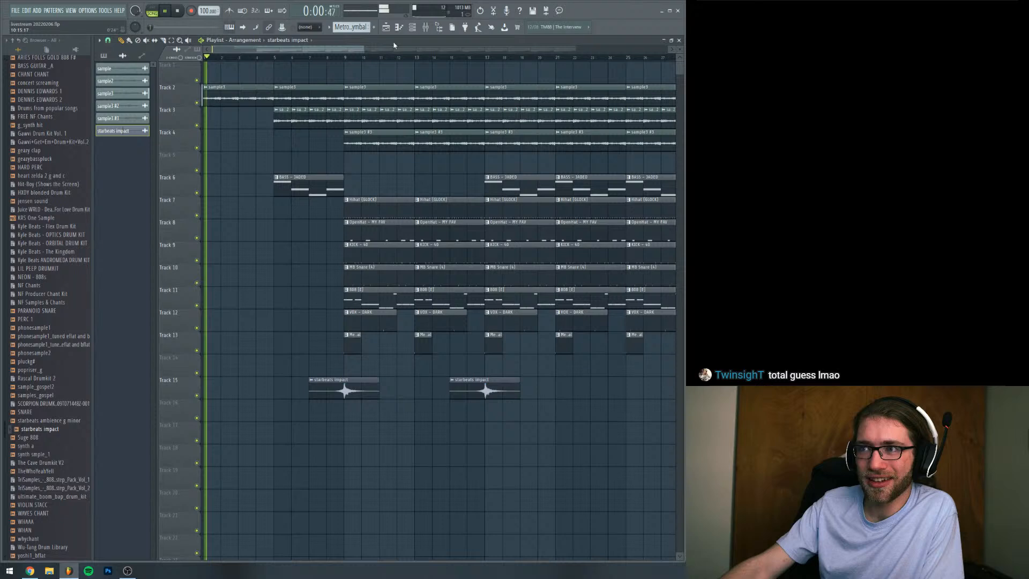
Play the arrangement from the start and load Fruity Parametric EQ 2 into slot 8 of mixer Insert 1
click(425, 27)
click(163, 168)
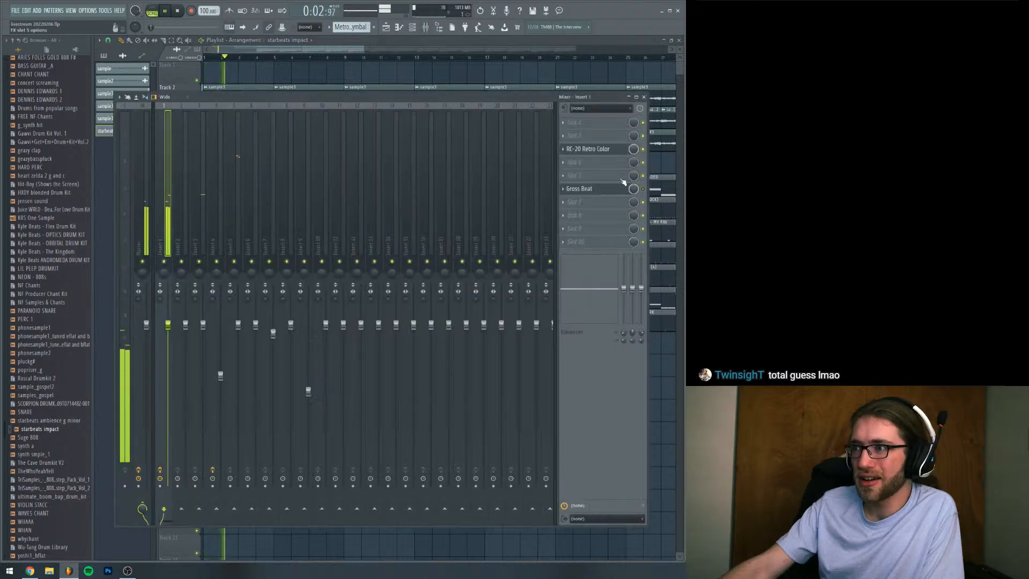
click(601, 215)
click(673, 268)
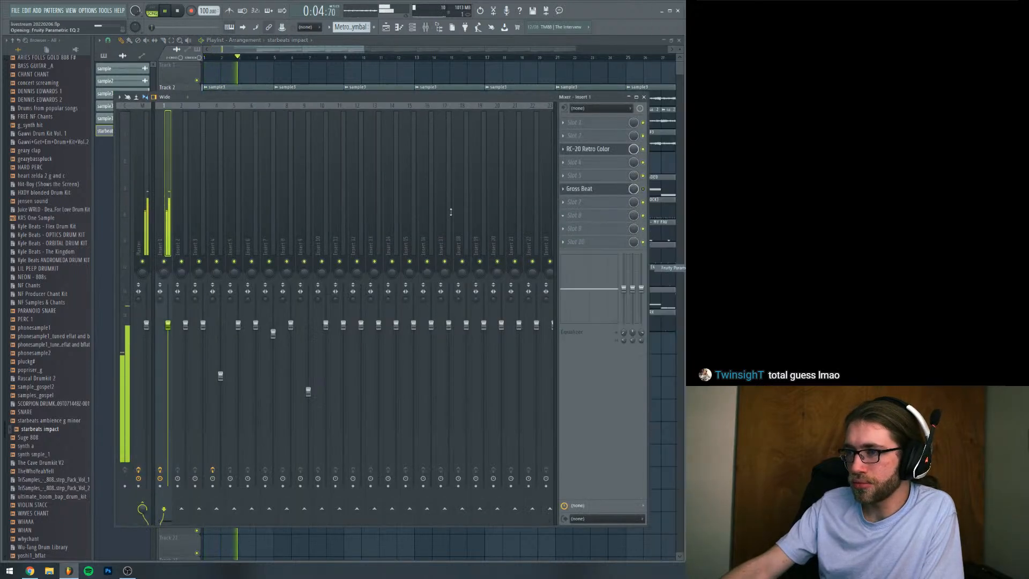
Turn EQ band 7 into a steep low-pass filter and bring its cutoff down into the low mids
mouse_move(402, 120)
mouse_down()
mouse_move(403, 133)
mouse_move(402, 119)
mouse_up()
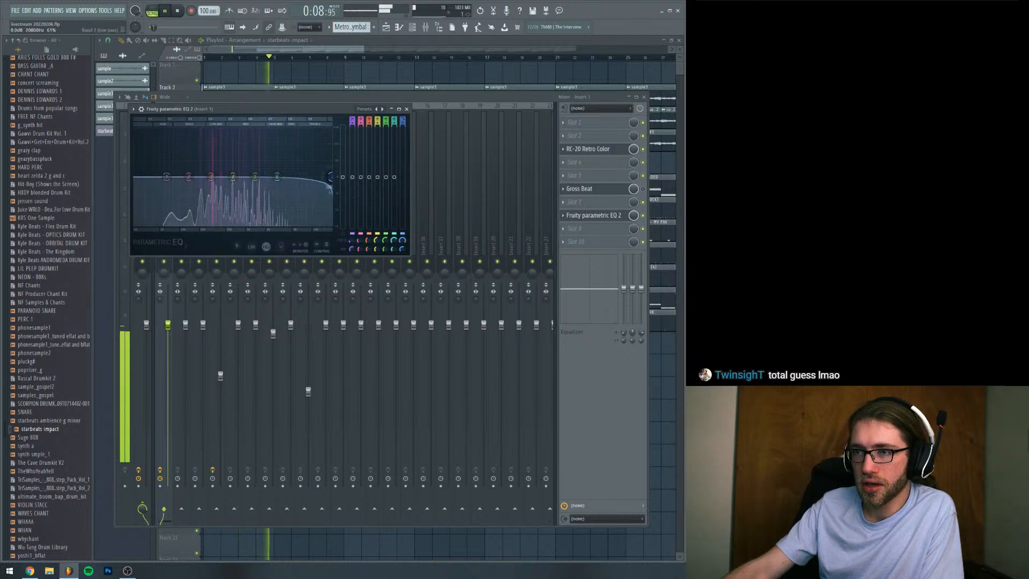
drag(299, 176, 225, 177)
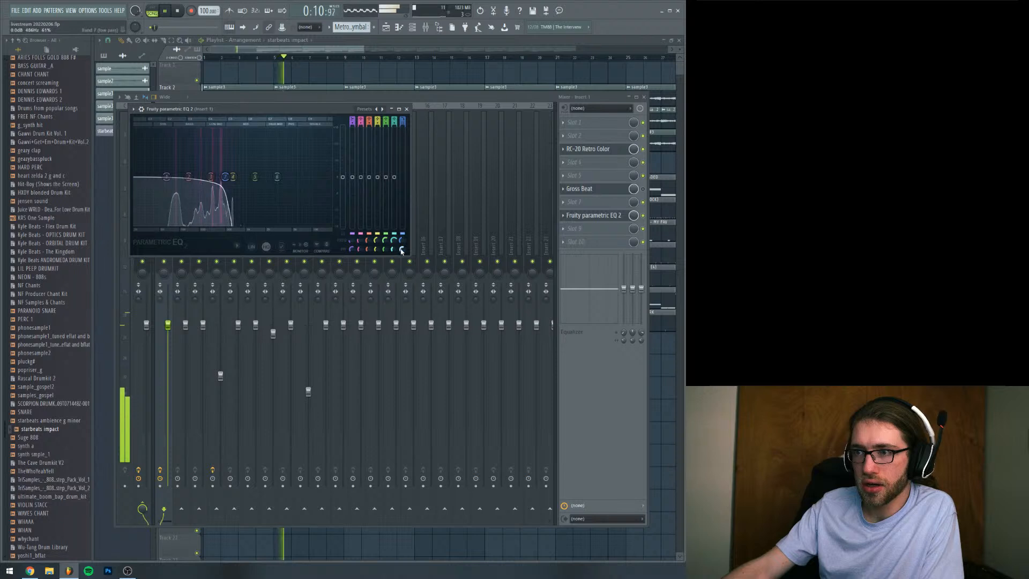
drag(402, 248, 403, 256)
mouse_move(227, 176)
mouse_down()
mouse_move(321, 177)
mouse_move(222, 176)
mouse_up()
key(space)
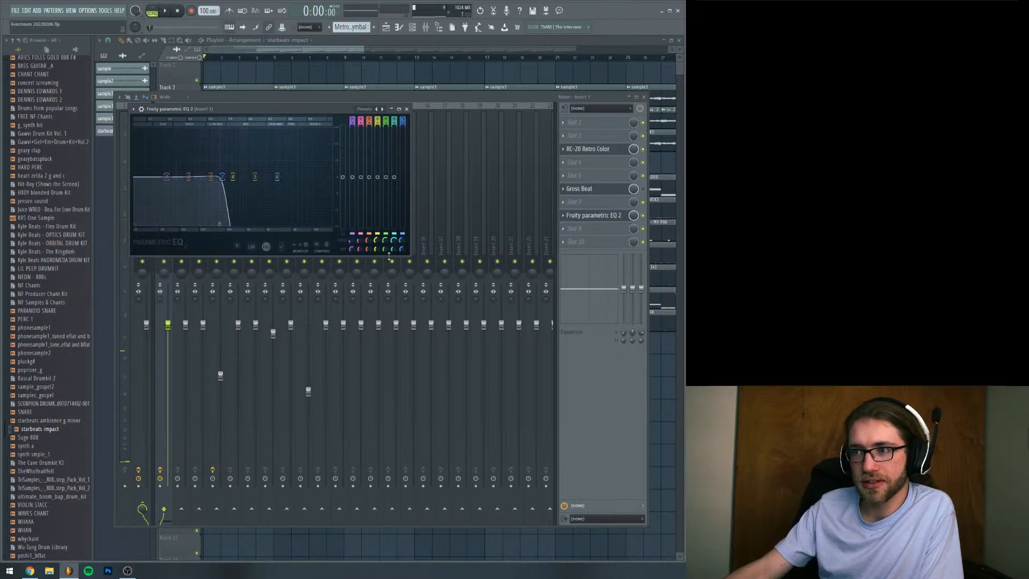
drag(223, 177, 228, 177)
Create an automation clip for the EQ's band 7 frequency and return to the playlist
right_click(405, 243)
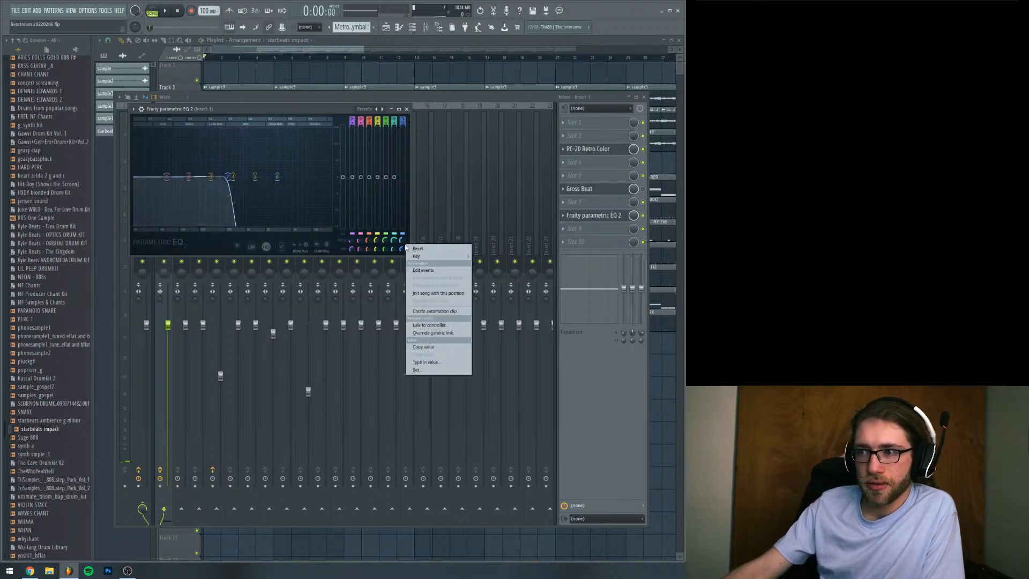
click(447, 313)
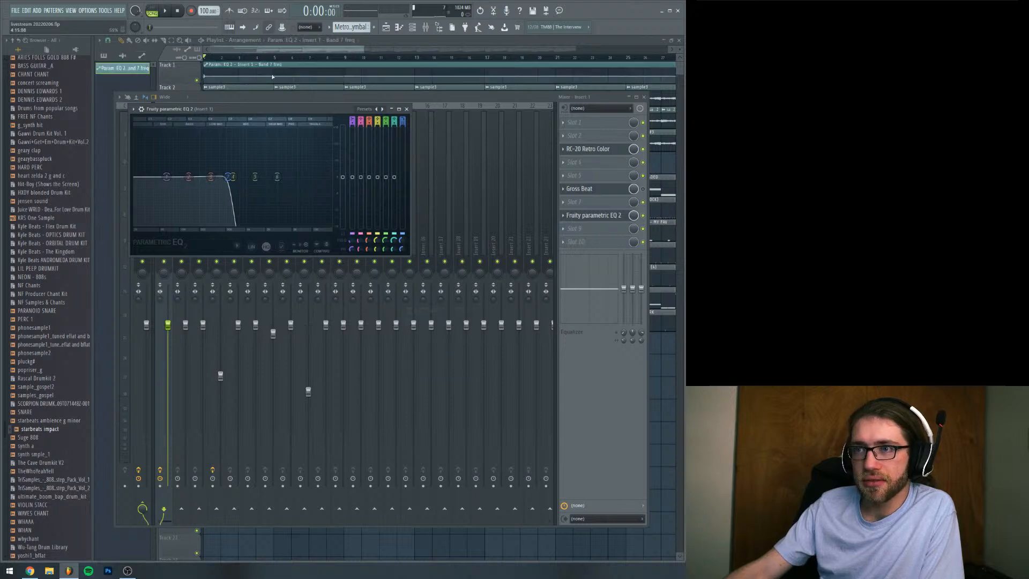
key(F12)
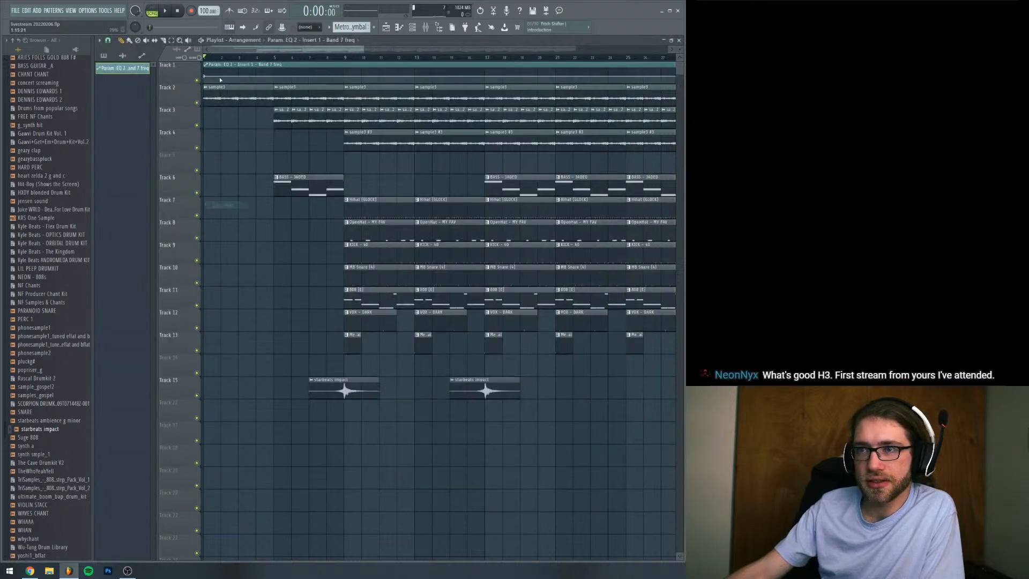
Shape the band 7 frequency automation to stay open until bar 5, drop sharply there, and curve back up to open by bar 9
drag(206, 76, 203, 59)
right_click(274, 73)
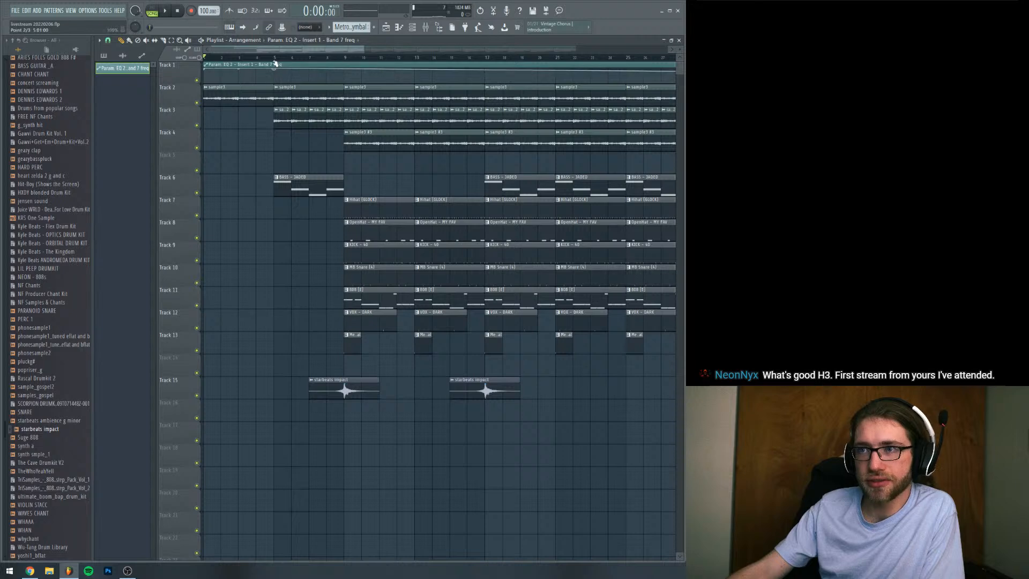
right_click(274, 77)
click(297, 212)
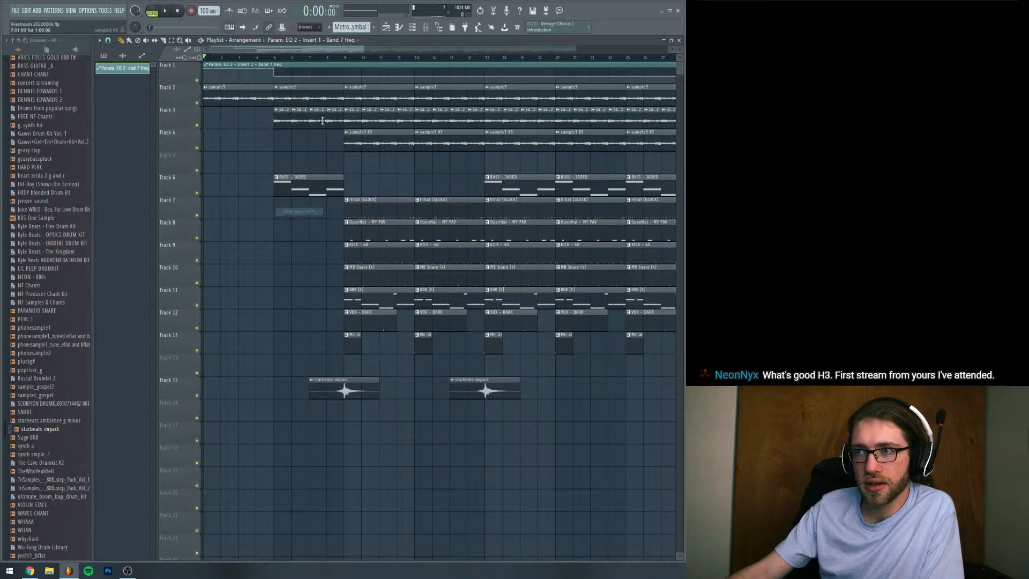
right_click(346, 77)
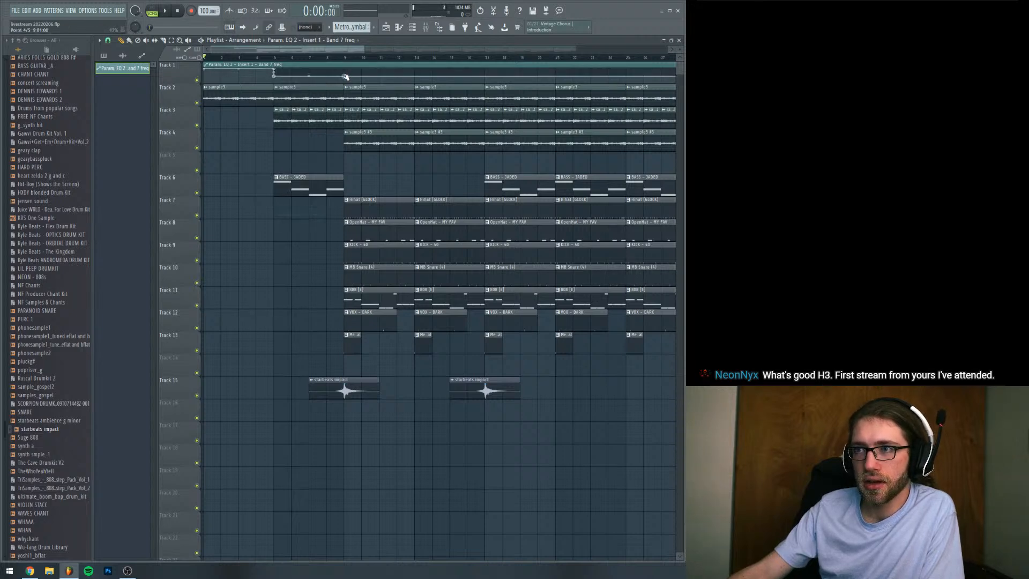
drag(345, 77, 308, 78)
Play the arrangement from bar 5 to hear the filter transition into the drums
click(275, 58)
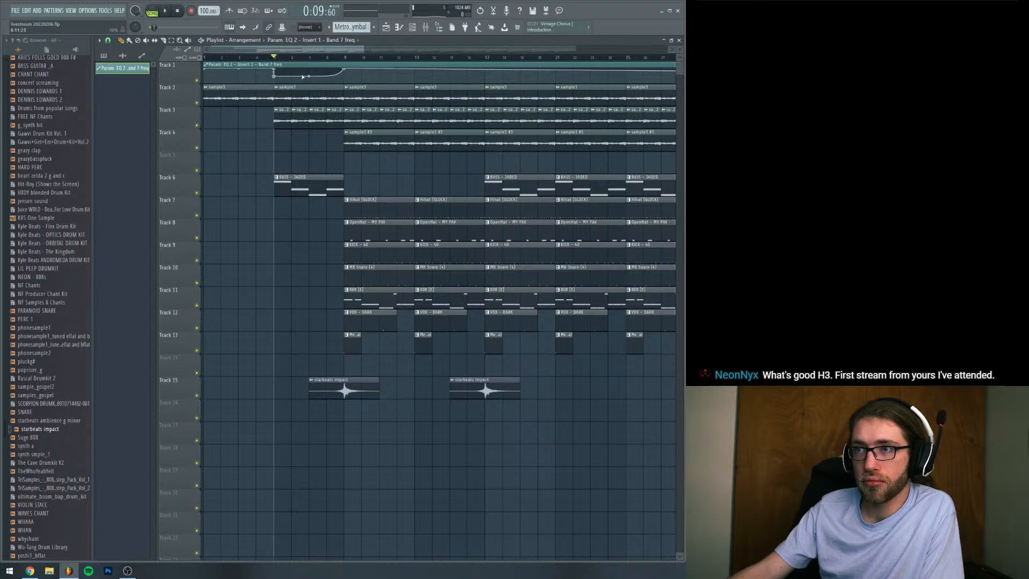
click(256, 54)
key(space)
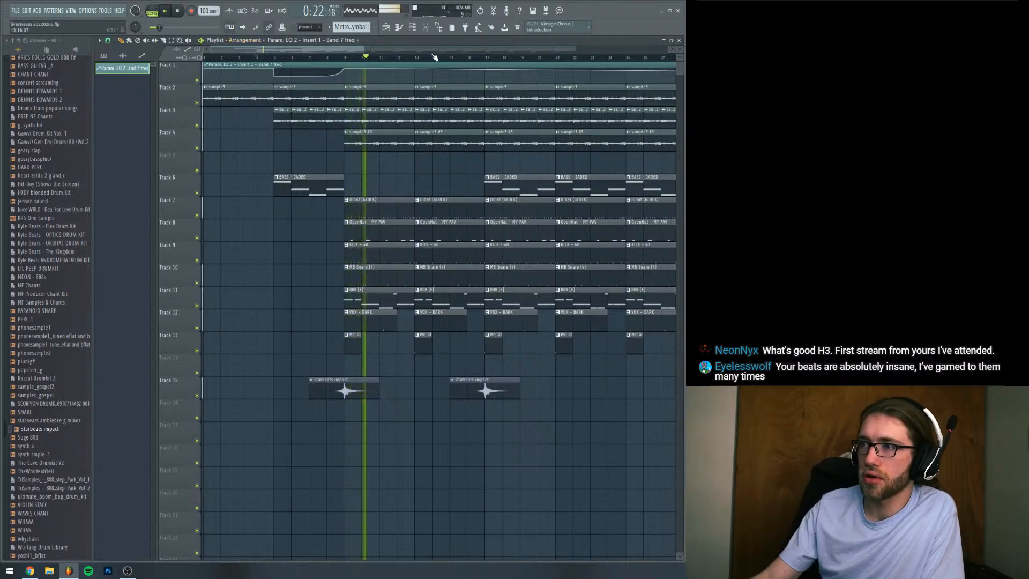
drag(363, 49, 615, 67)
key(space)
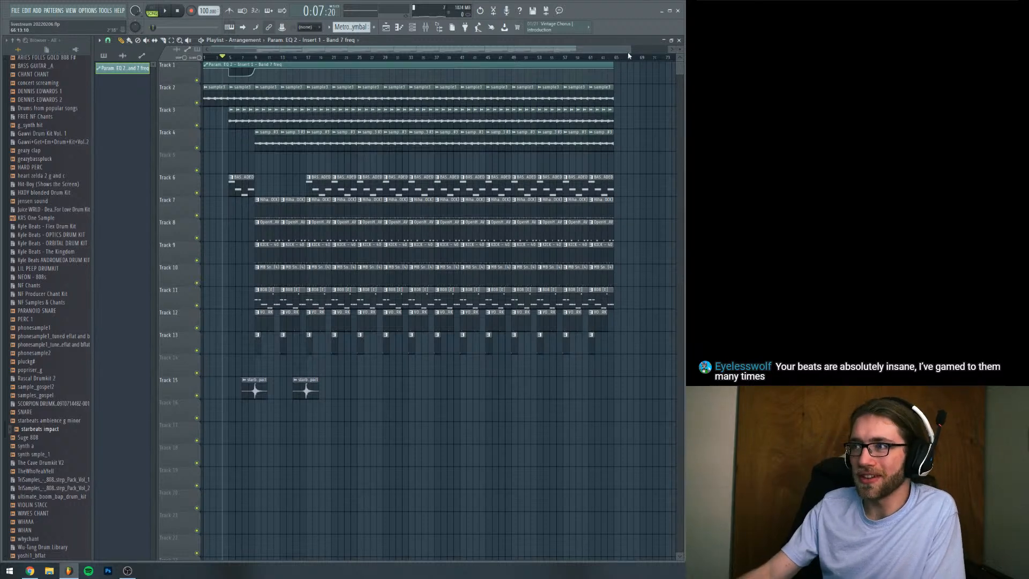
Replay the arrangement from bar 9 and check Insert 5 in the mixer
drag(629, 56, 320, 58)
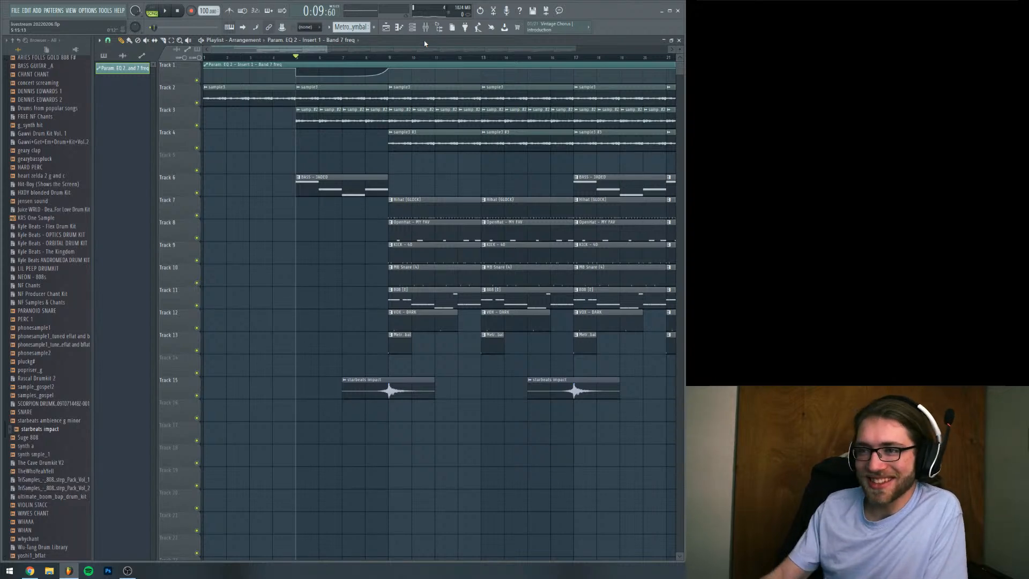
drag(442, 45, 357, 64)
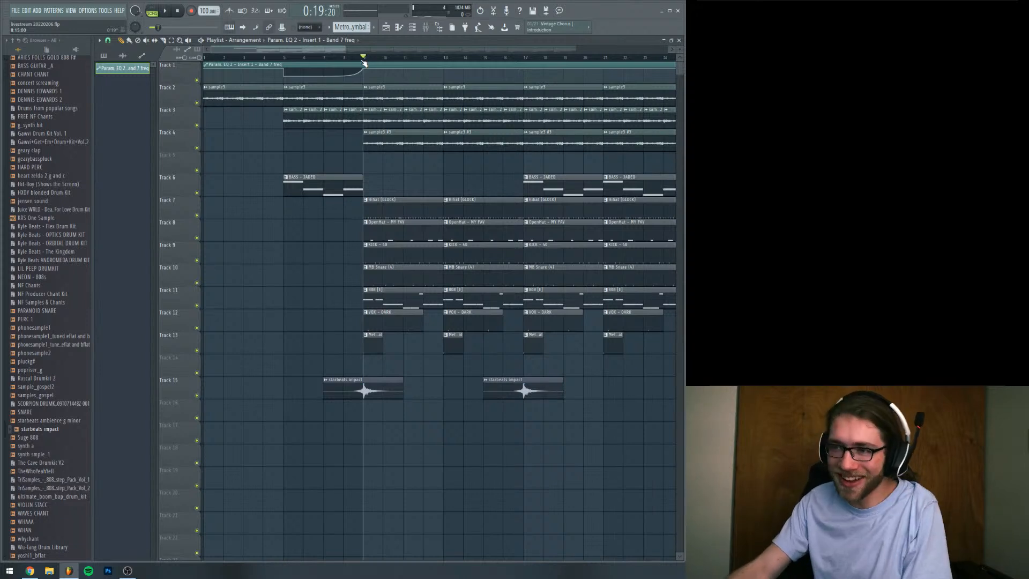
mouse_move(327, 50)
mouse_down()
mouse_move(354, 50)
mouse_move(327, 51)
mouse_up()
key(space)
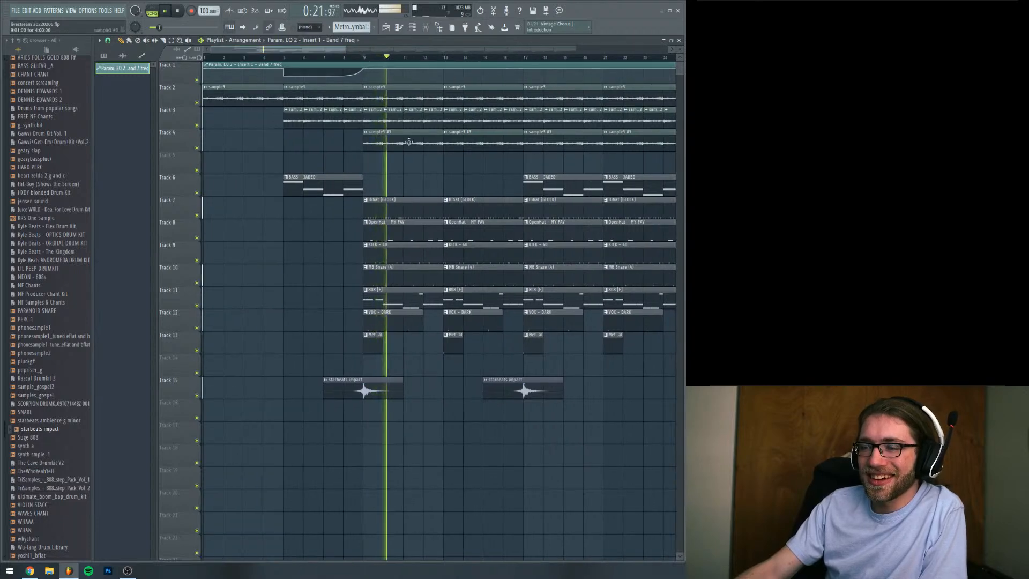
key(space)
key(space)
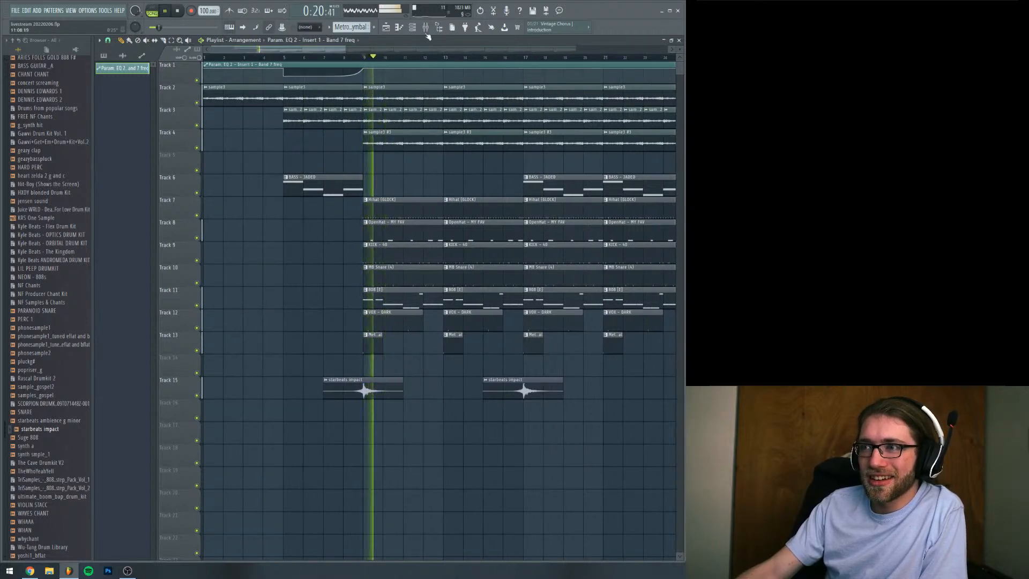
key(F9)
click(237, 204)
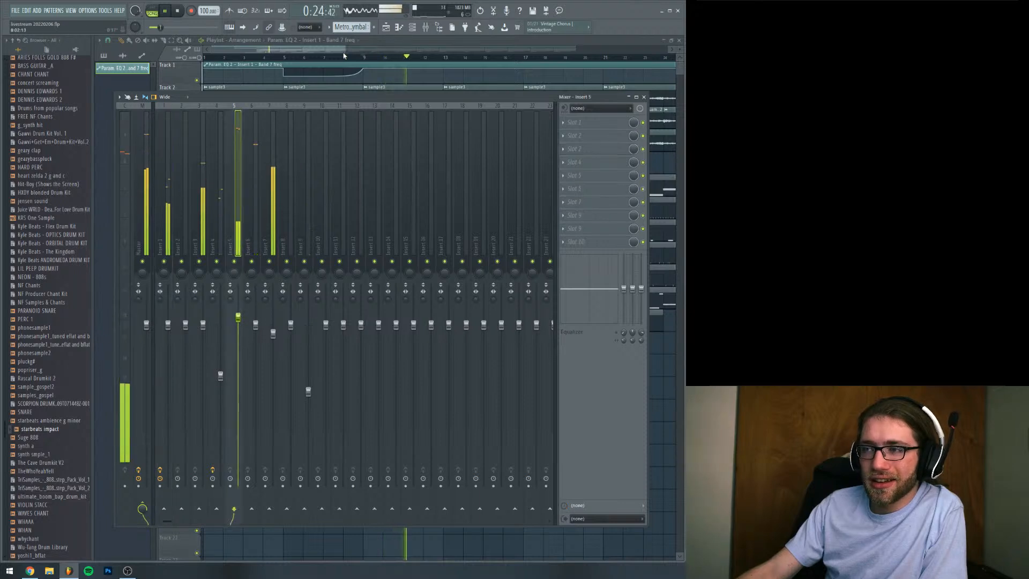
key(F9)
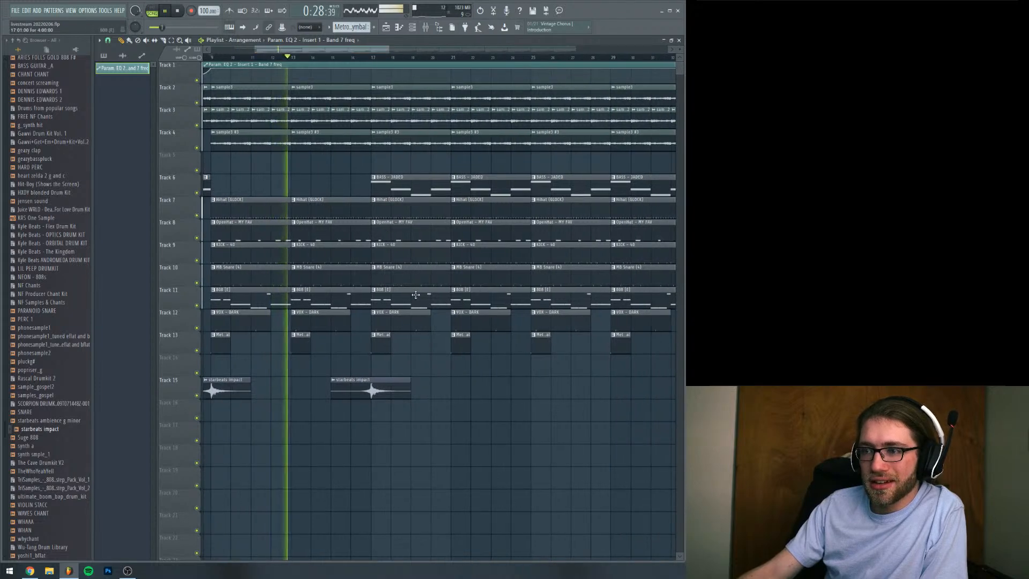
Delete the sample clips on Tracks 2 and 3 from bar 17 up to bar 25
right_click(383, 121)
right_click(402, 123)
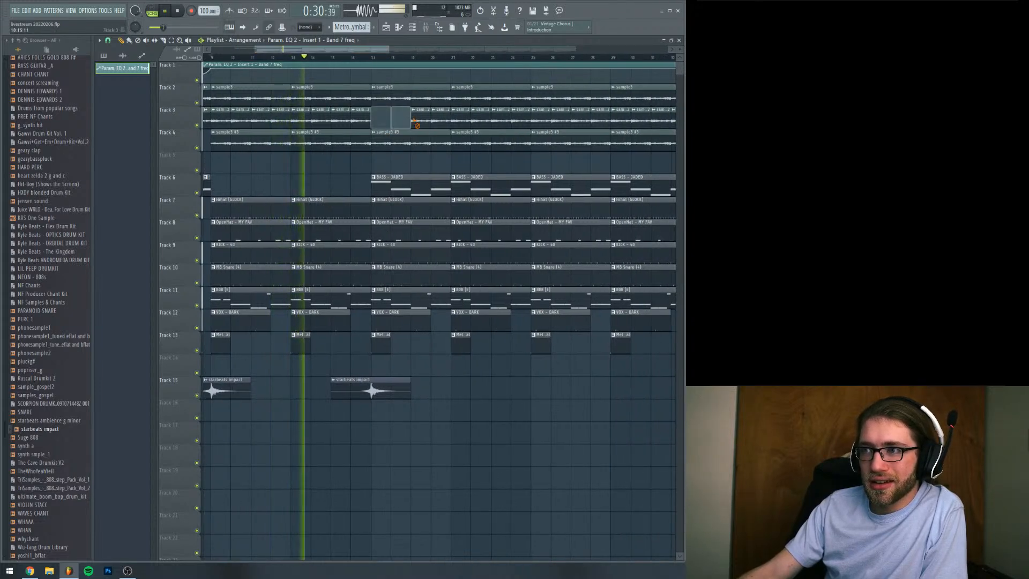
right_click(421, 124)
right_click(439, 119)
right_click(412, 99)
right_click(493, 99)
right_click(521, 120)
right_click(501, 121)
right_click(481, 120)
right_click(460, 120)
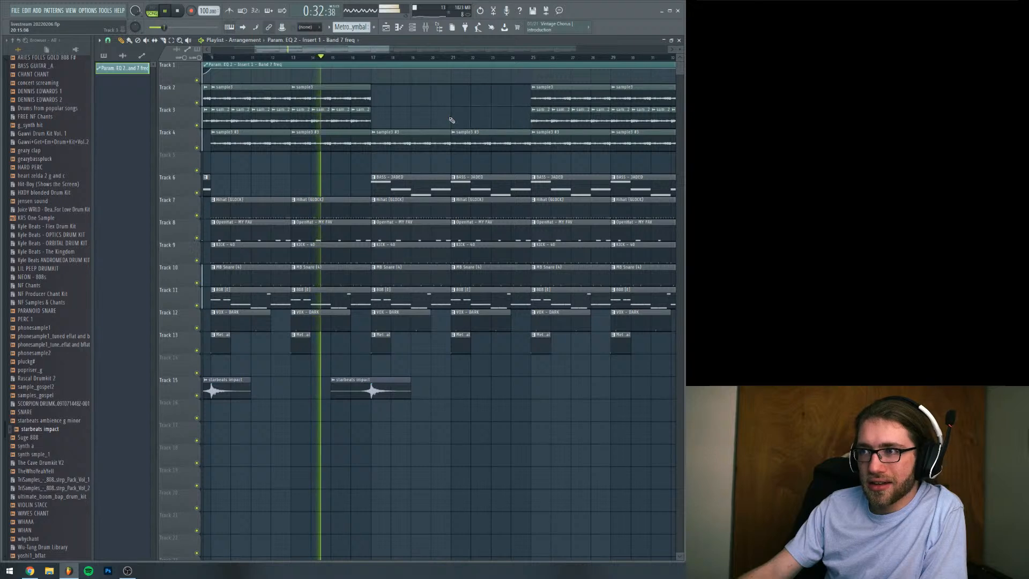
Clone the sample3 #3 audio channel and reverse the clone
click(422, 133)
click(412, 28)
right_click(190, 282)
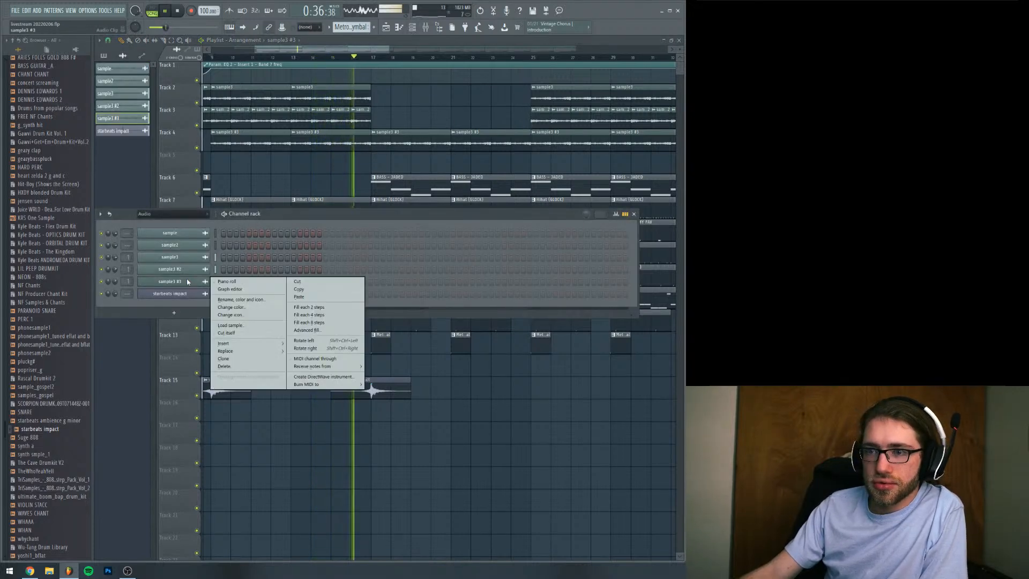
click(223, 358)
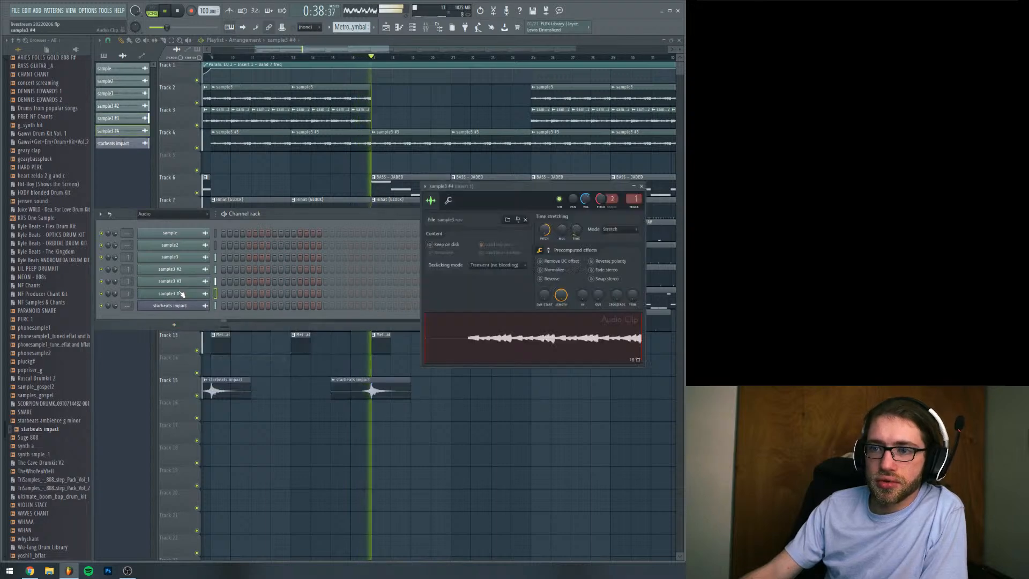
click(550, 280)
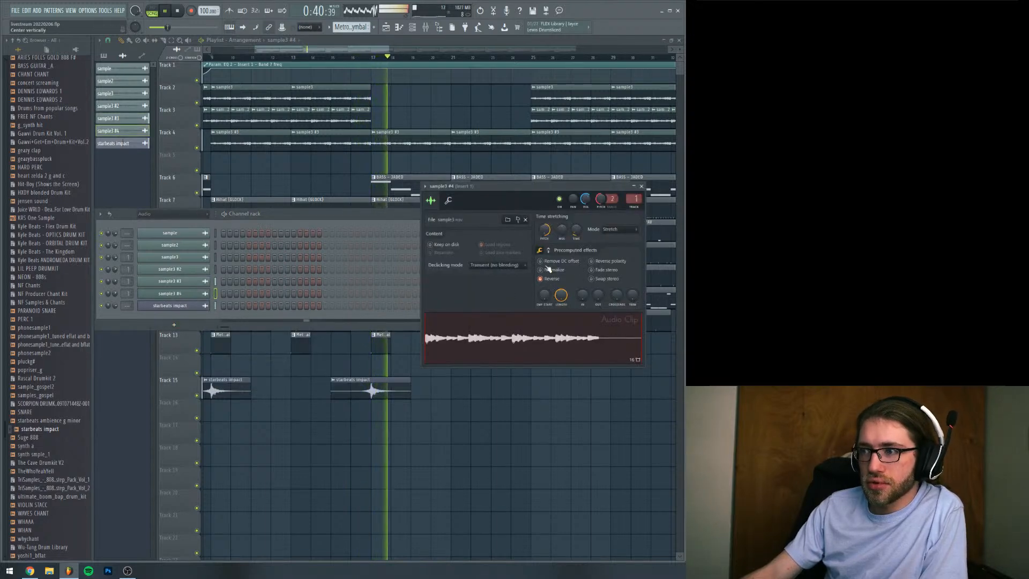
Remove the two 808 clips on Track 11 between bars 17 and 25 and replay that section
click(379, 54)
key(space)
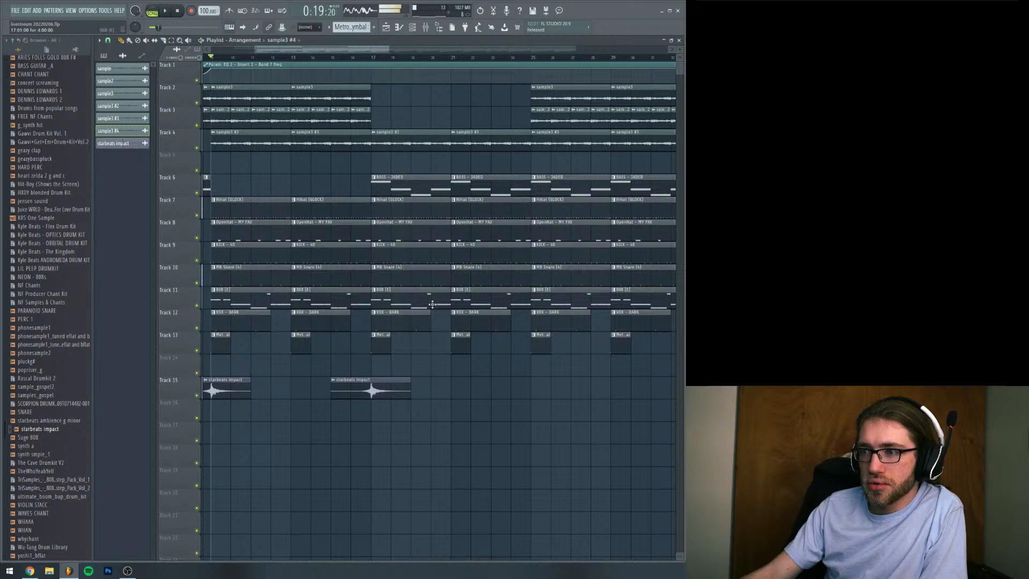
right_click(434, 297)
right_click(463, 297)
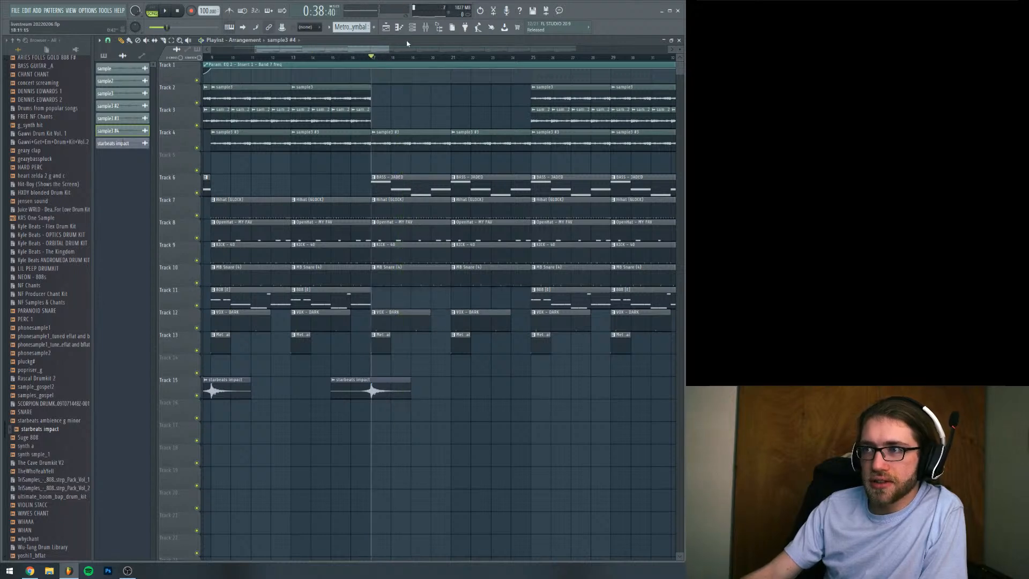
key(space)
Place four one-bar clips of the reversed sample3 #4 on Track 5, starting at bar 17
key(F6)
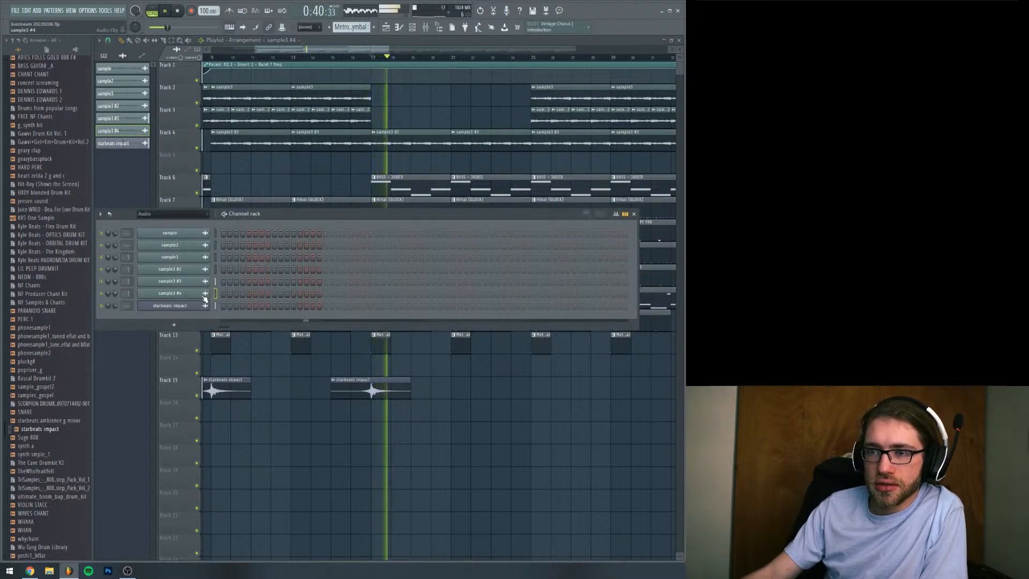
click(391, 160)
mouse_move(433, 160)
mouse_down()
mouse_move(413, 161)
mouse_move(439, 162)
mouse_up()
key(space)
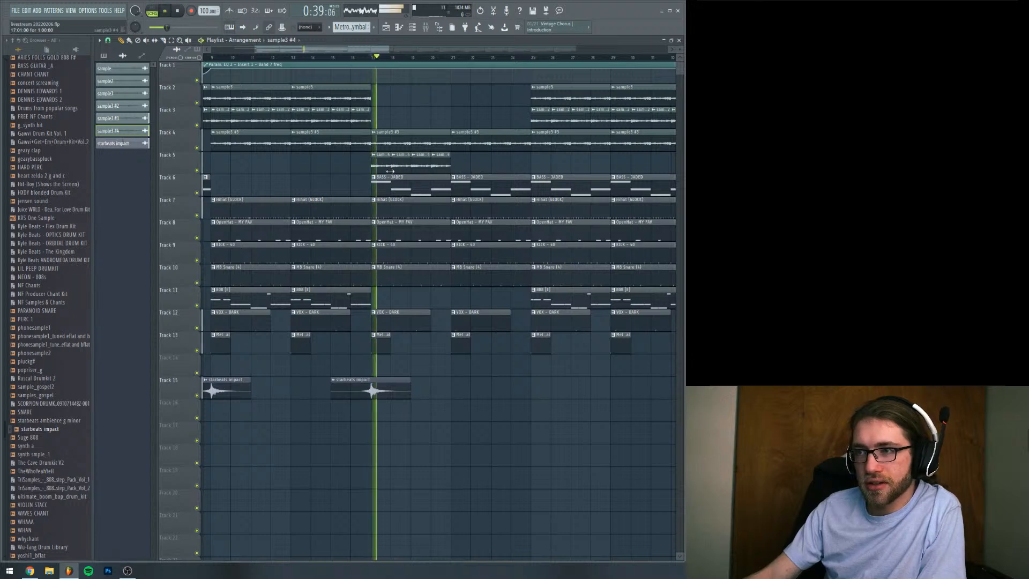
Select the four reversed sample clips on Track 5 and duplicate them to fill bars 21 to 24
click(172, 41)
drag(382, 138, 469, 173)
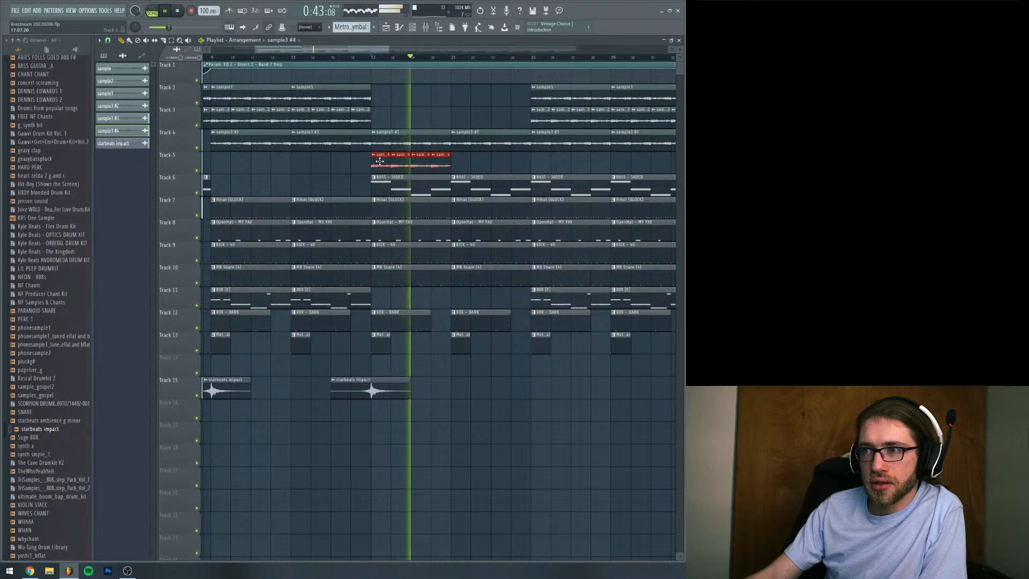
key(ctrl+b)
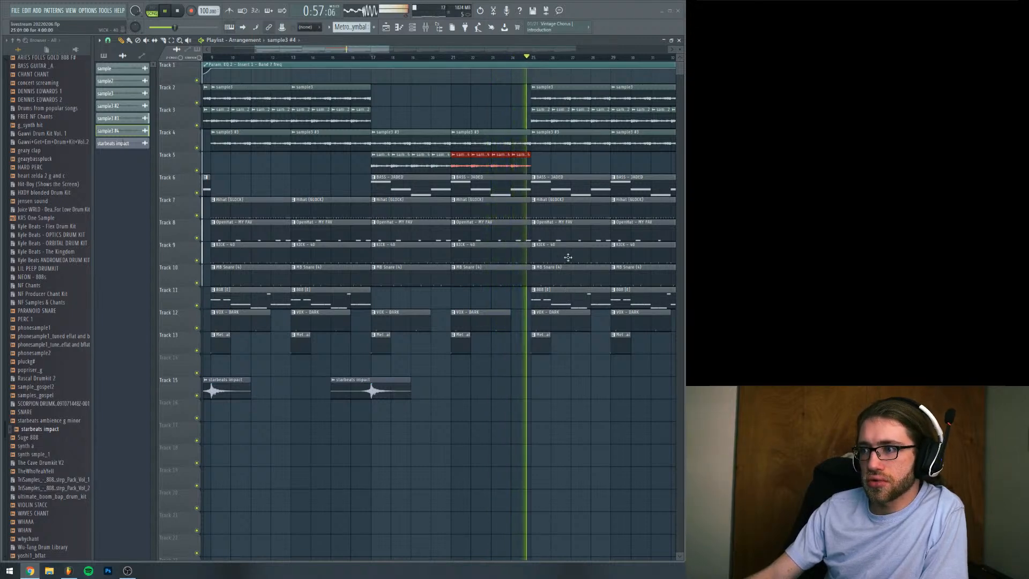
Delete the bass clip at bar 25 and copy the starbeats impact so its peak lands on bar 25
right_click(569, 188)
drag(392, 381, 555, 381)
Replay from bar 17 and delete the two kick clips on Track 9 between bars 17 and 25
click(387, 53)
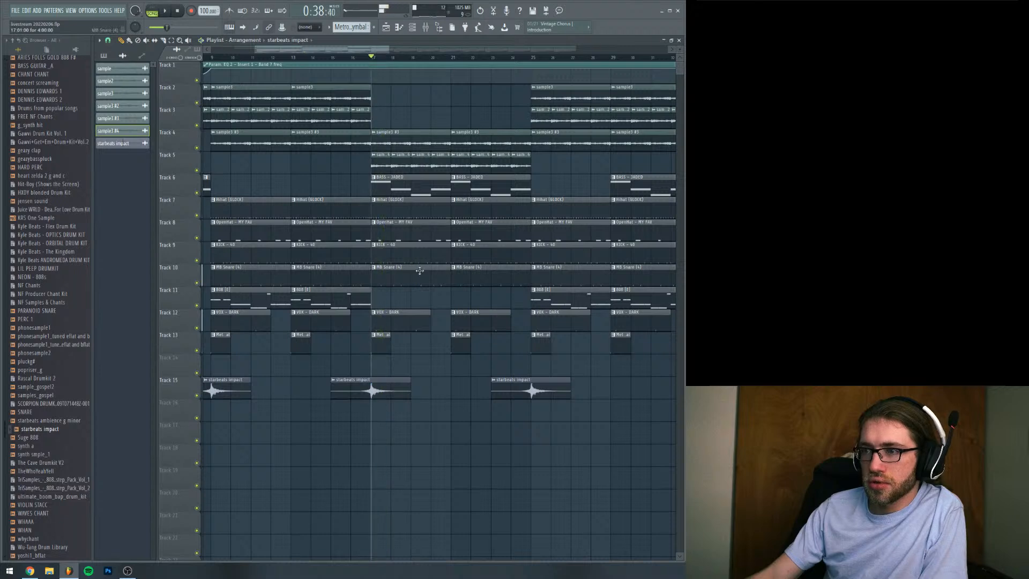
right_click(386, 252)
right_click(466, 254)
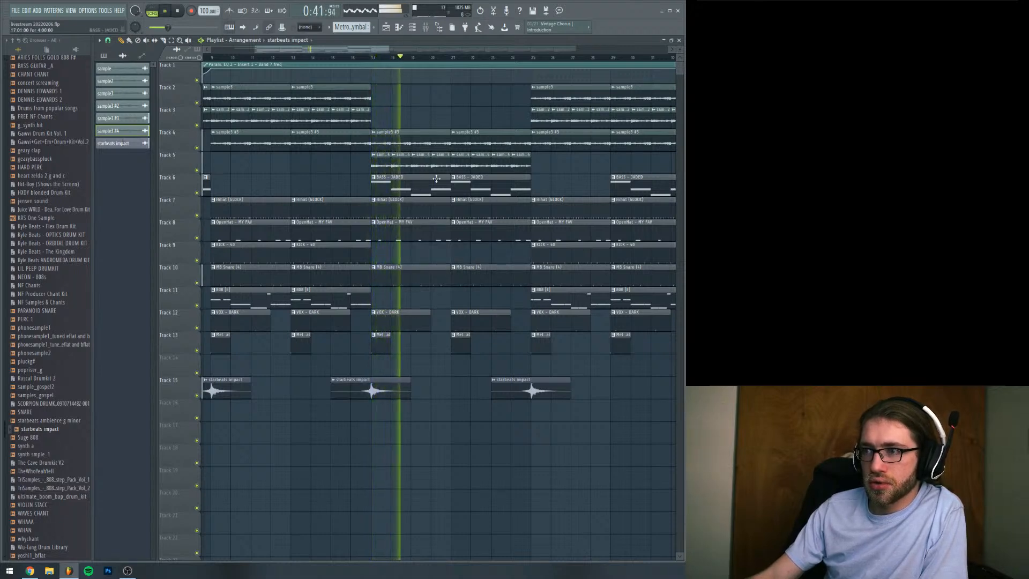
Using a finer snap, shorten the hi-hat, open-hat and bass clips before bar 21 by half a bar, and restore the kick at bar 21
drag(386, 50, 401, 50)
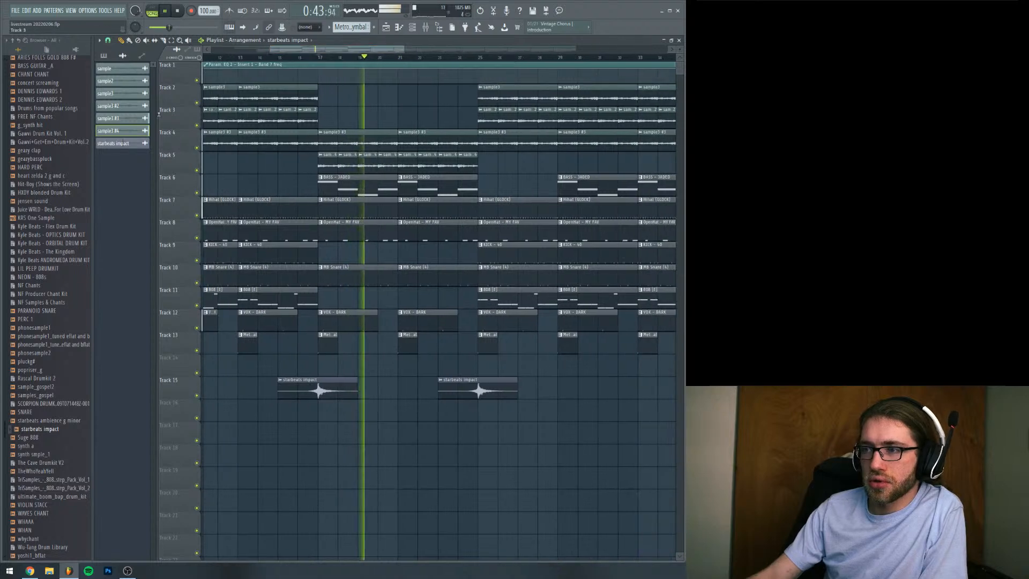
click(99, 40)
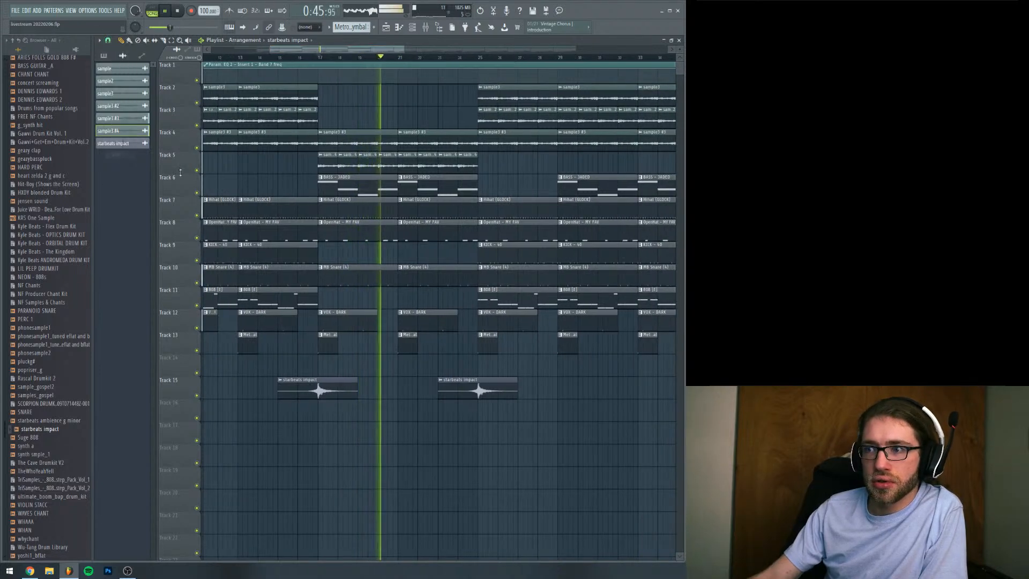
drag(396, 206, 386, 207)
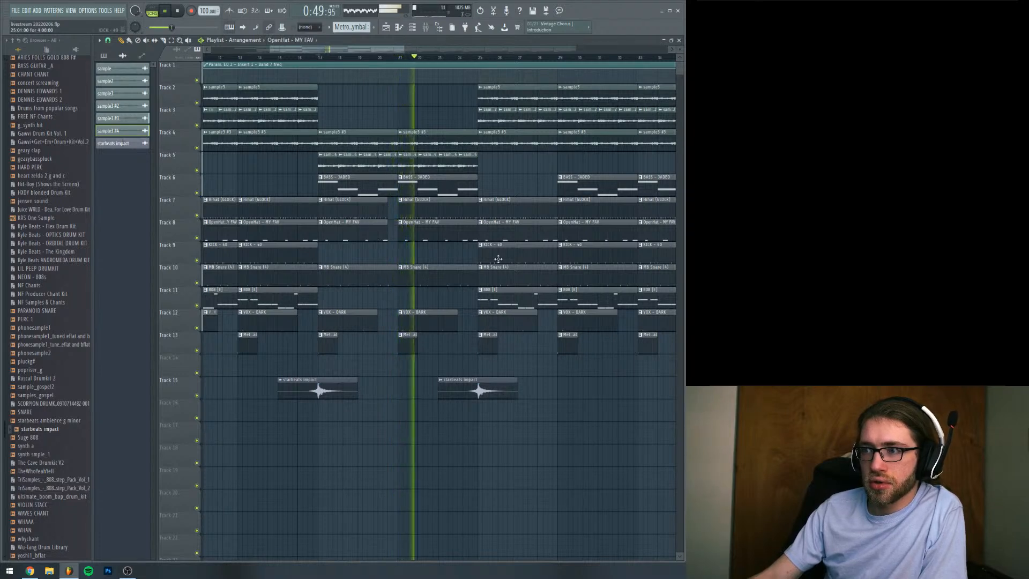
key(space)
key(space)
click(379, 58)
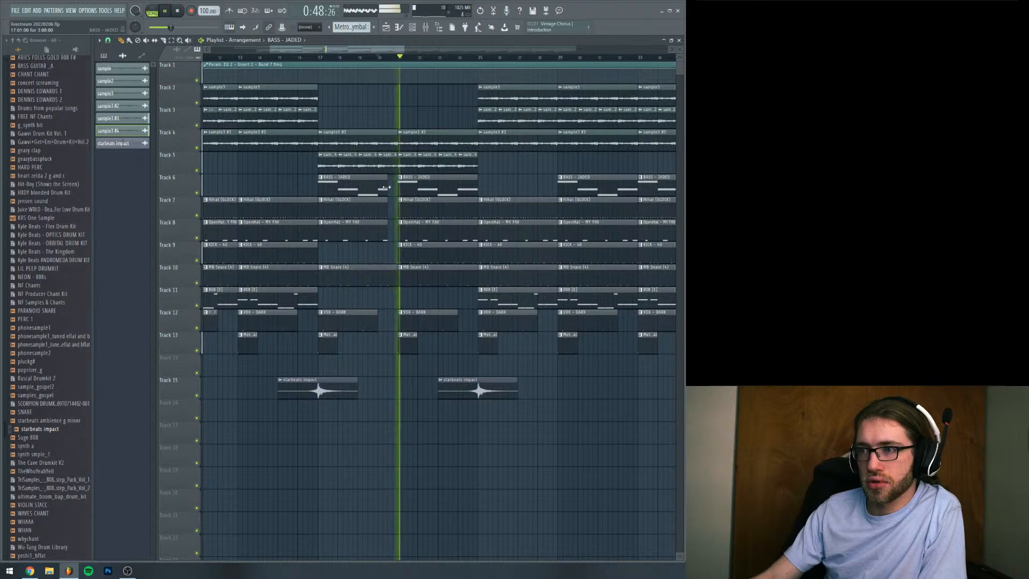
Copy the starbeats impact to bar 19, cut it to end at bar 21, and replay the transition
drag(490, 383, 409, 383)
key(space)
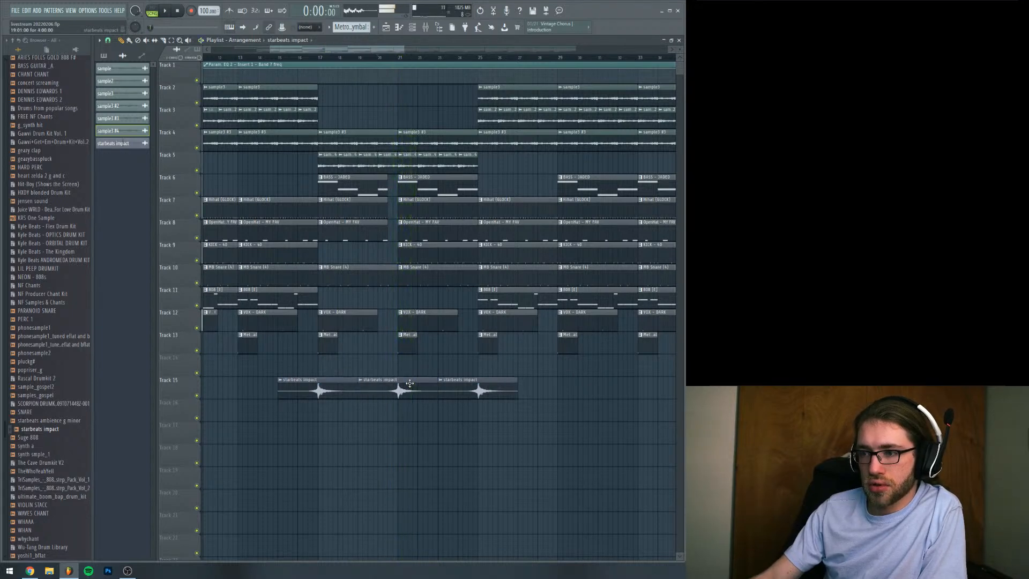
click(378, 57)
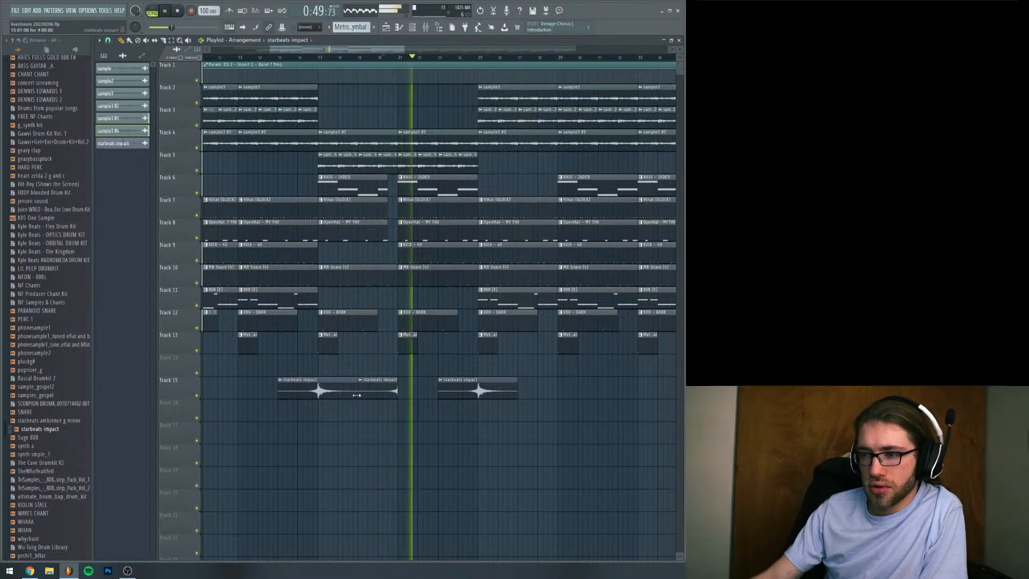
mouse_move(369, 393)
mouse_down()
mouse_move(368, 421)
mouse_move(369, 393)
mouse_up()
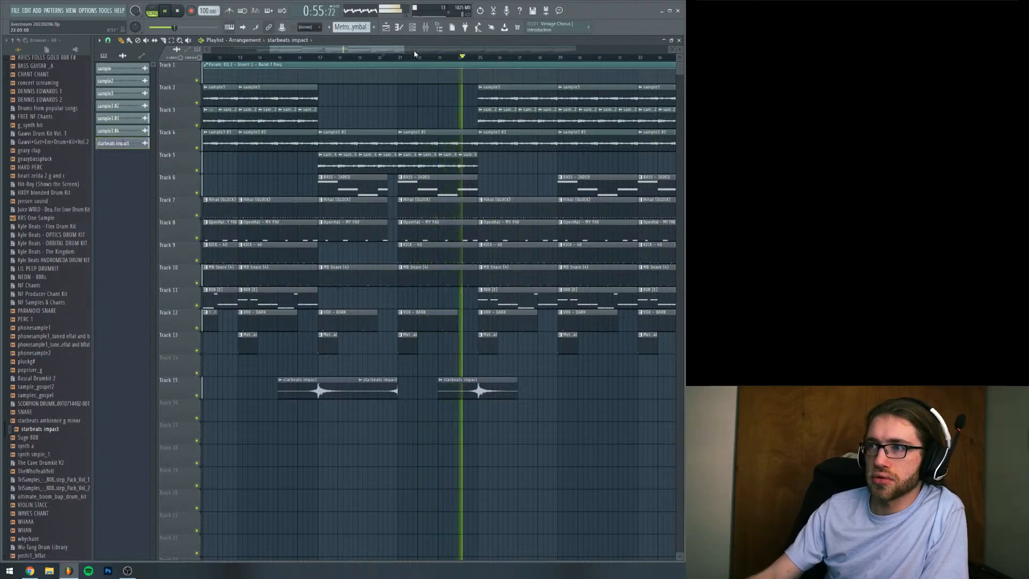
Delete the two 808 clips between bars 25 and 33 and trim half a bar off the start of the hi-hat clip at bar 29
right_click(512, 304)
right_click(582, 301)
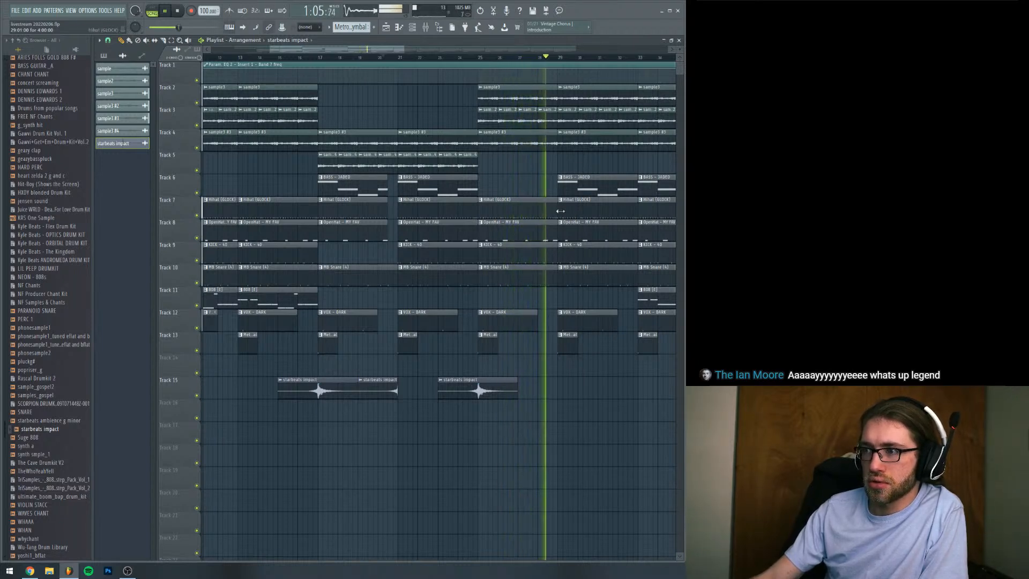
drag(559, 211, 570, 211)
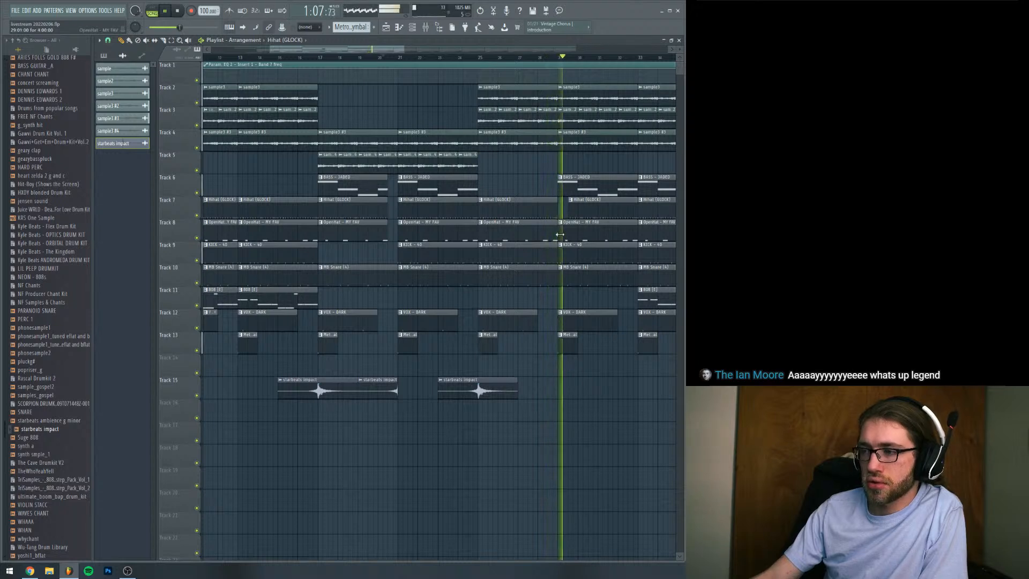
Copy the starbeats impact on Track 15 so its peak lands on bar 33
drag(391, 49, 437, 50)
drag(331, 379, 491, 378)
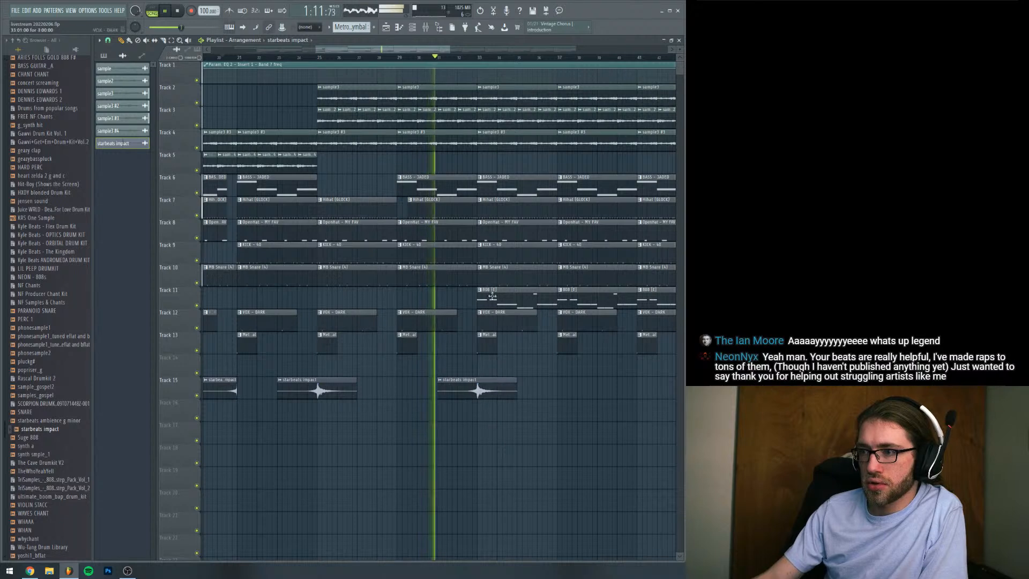
Delete the bass clips at bars 33 and 37 and copy the Track 5 sample clips into bars 33 to 41
right_click(519, 185)
right_click(579, 185)
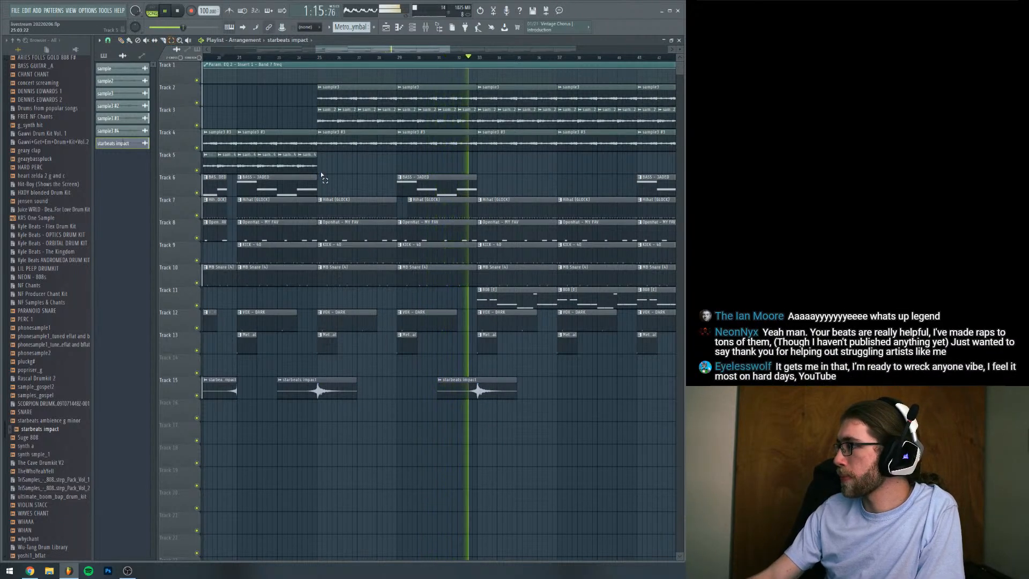
drag(321, 172, 575, 167)
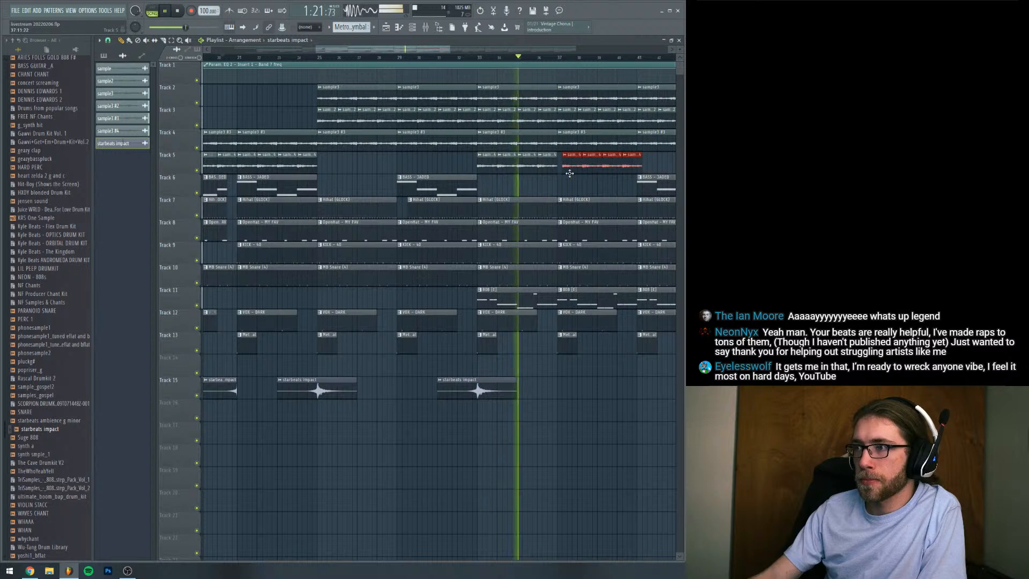
Copy the full starbeats impact so it peaks on bar 41, and copy the short cut impact to end at bar 37
drag(438, 49, 475, 57)
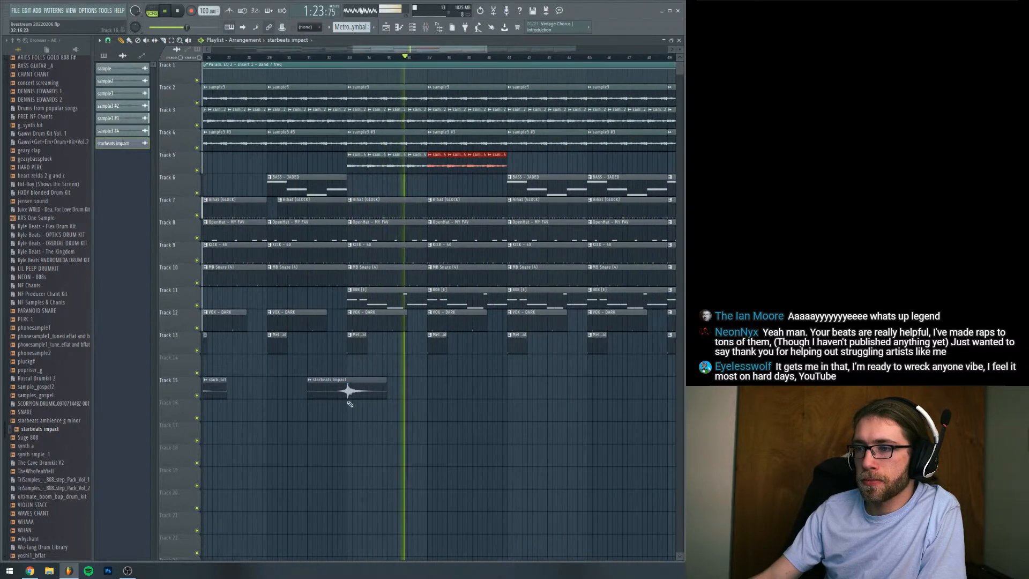
drag(351, 380, 510, 378)
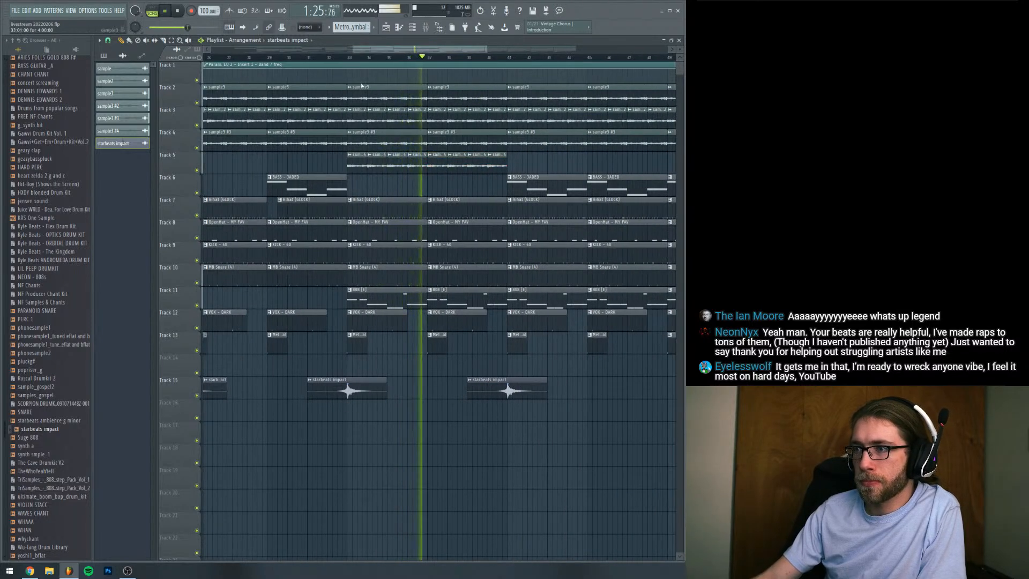
drag(354, 49, 282, 50)
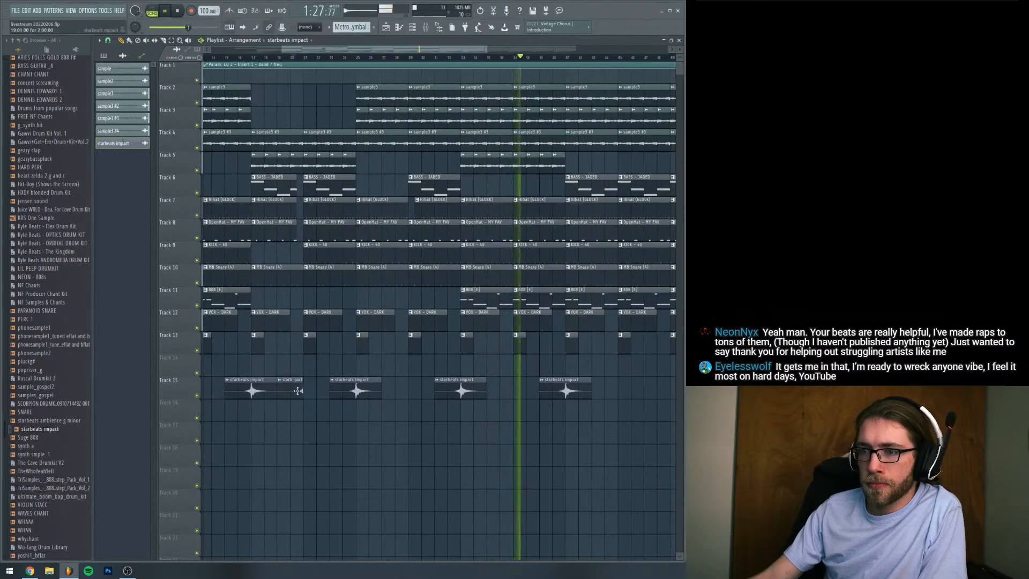
drag(499, 385, 506, 386)
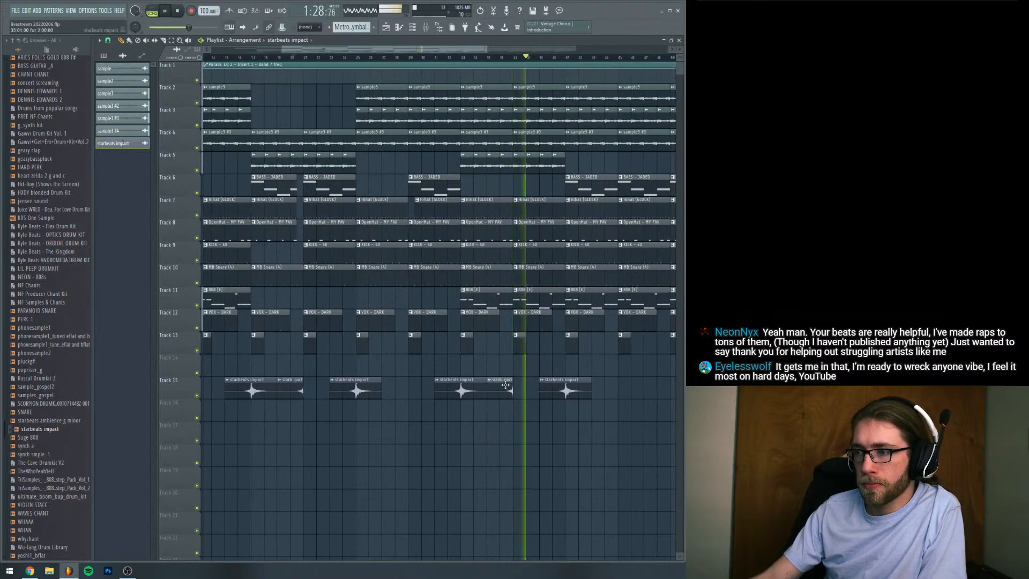
Replay the arrangement around bar 36 and the transition into bar 41
click(501, 59)
key(space)
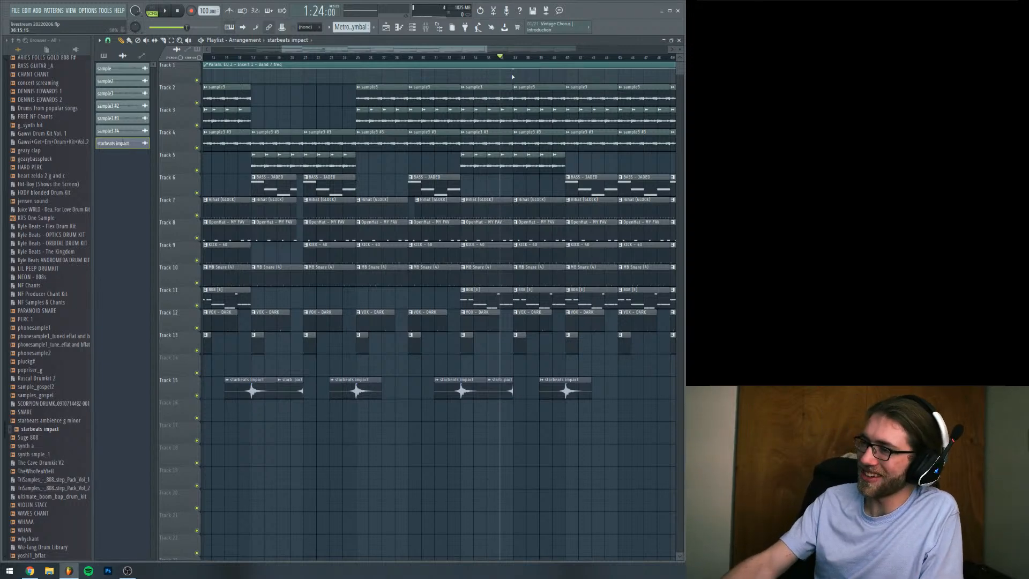
drag(467, 54, 504, 60)
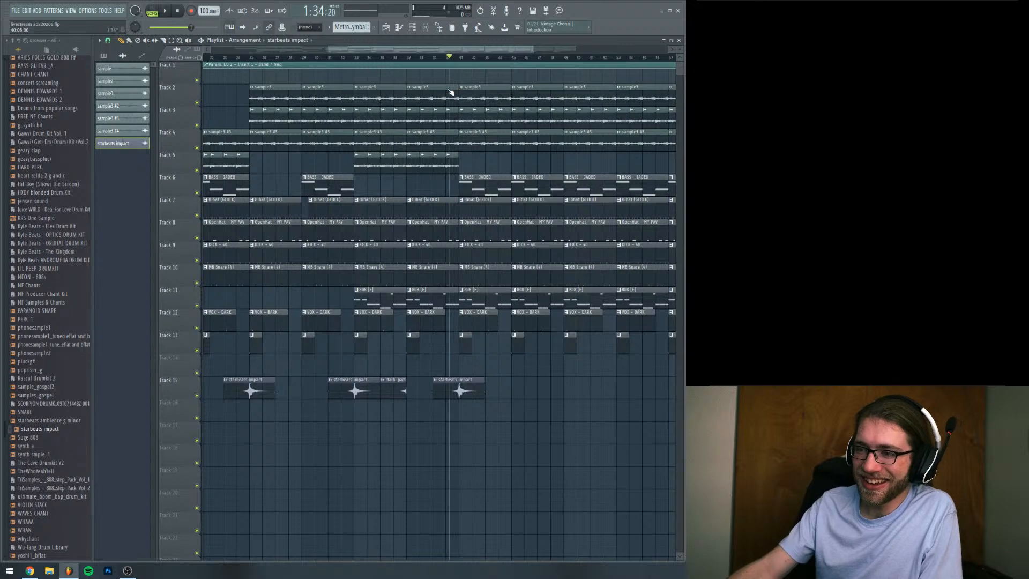
key(space)
drag(410, 51, 463, 50)
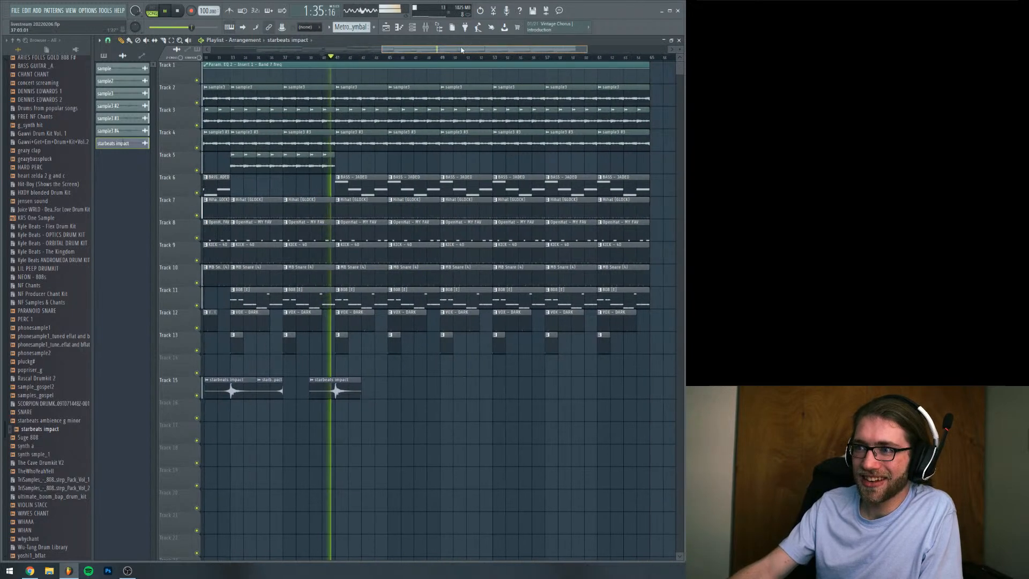
key(space)
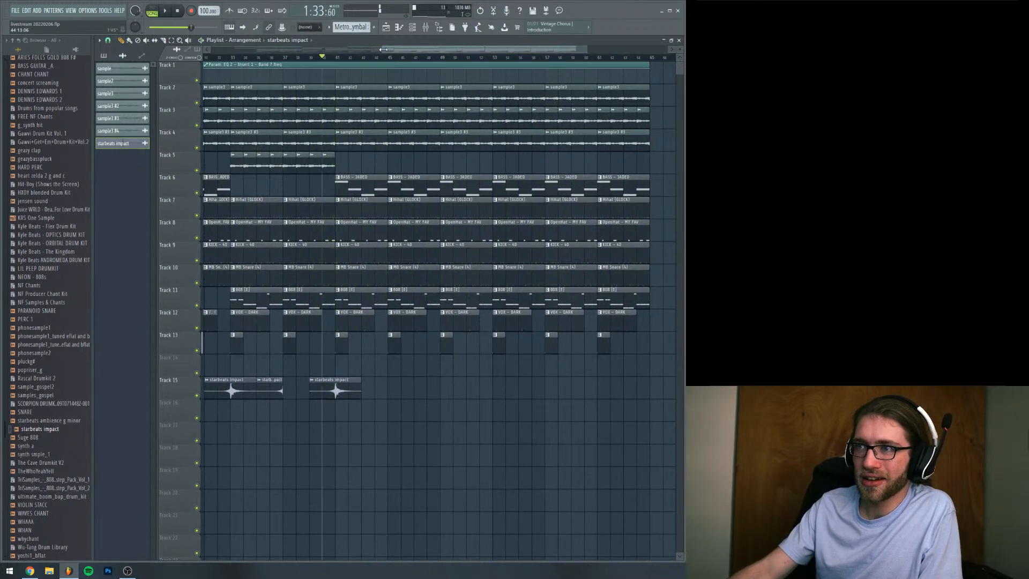
Play the arrangement from the beginning and check how each section flows up to bar 41
drag(383, 50, 208, 50)
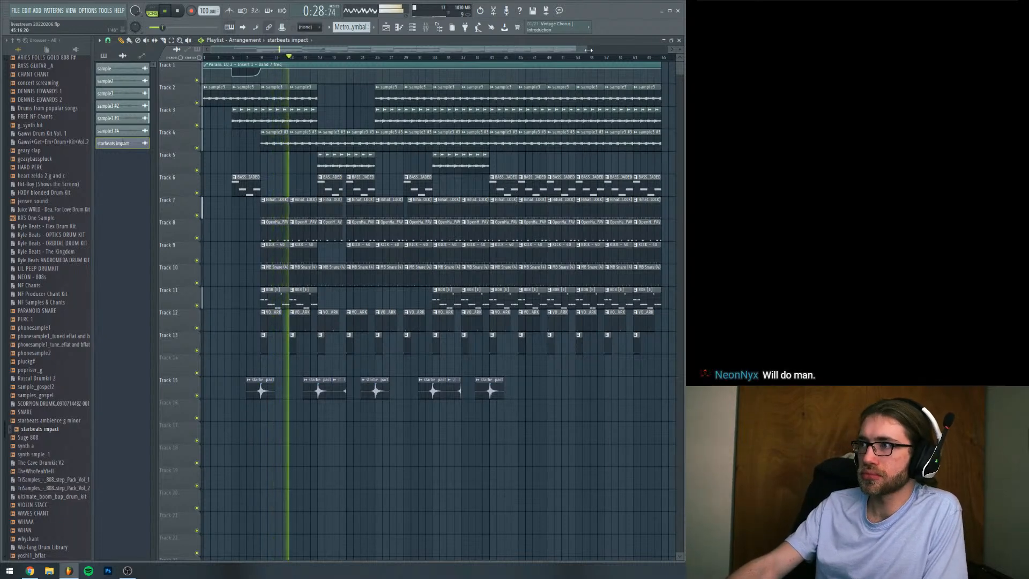
drag(587, 50, 496, 69)
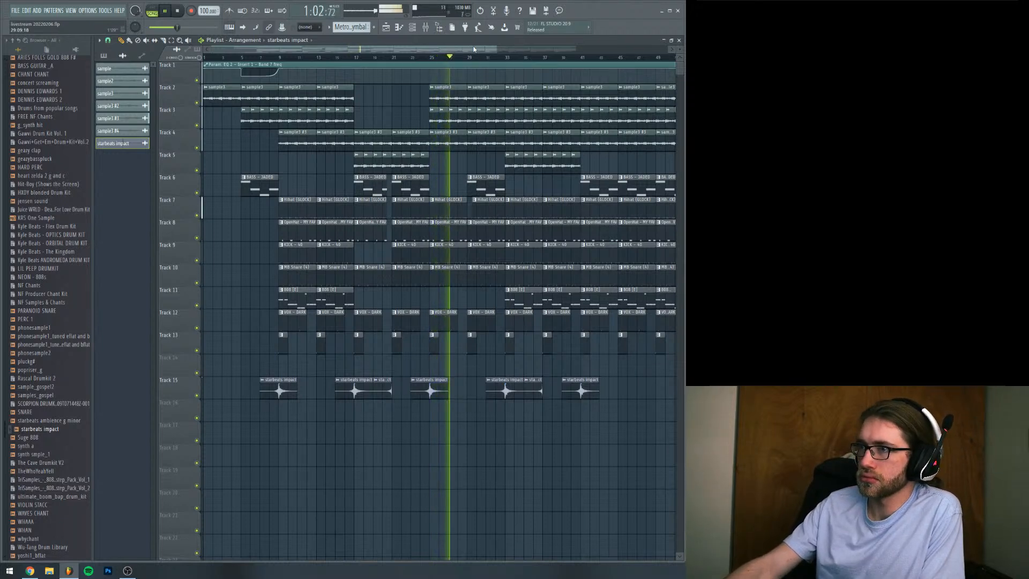
scroll(494, 52, right, 2)
drag(494, 52, 509, 53)
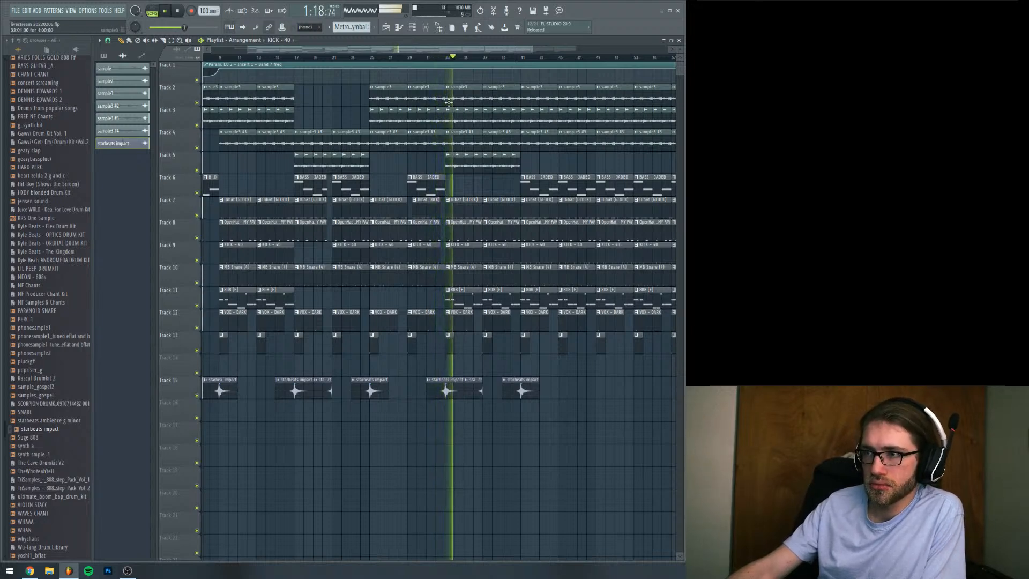
drag(431, 50, 478, 52)
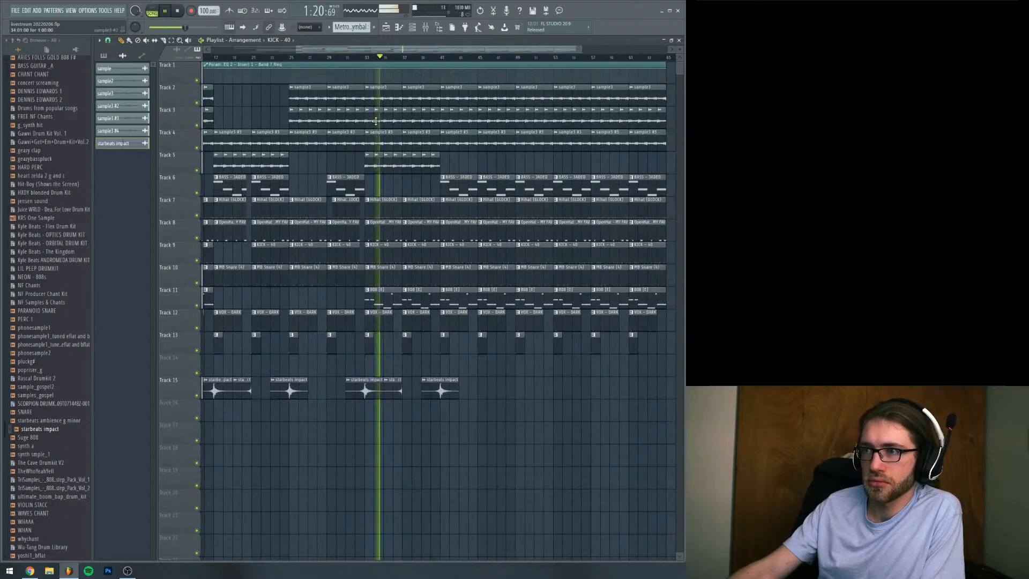
mouse_move(581, 49)
mouse_down()
mouse_move(562, 55)
mouse_move(607, 65)
mouse_move(535, 68)
mouse_move(563, 57)
mouse_up()
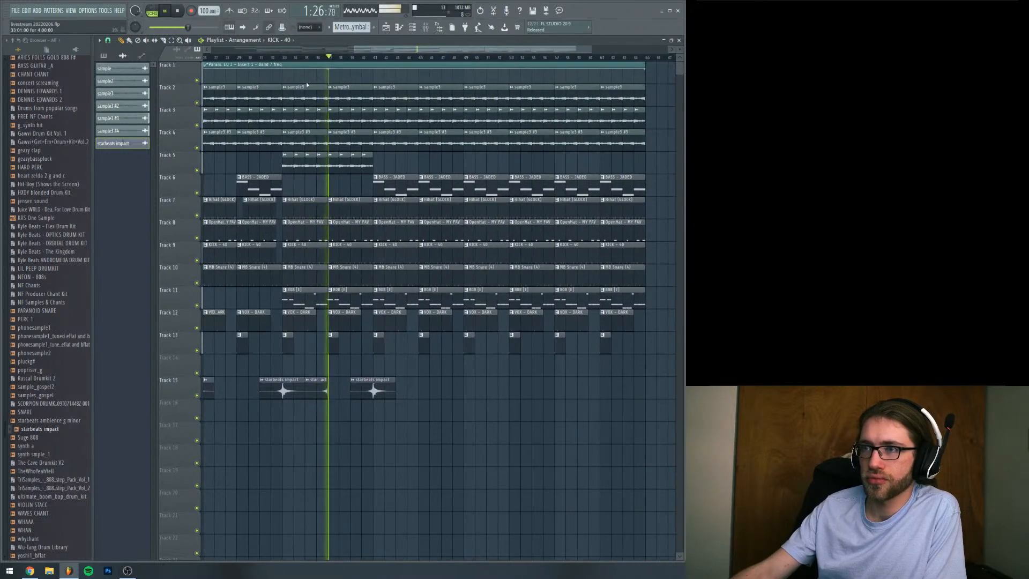
drag(354, 49, 258, 50)
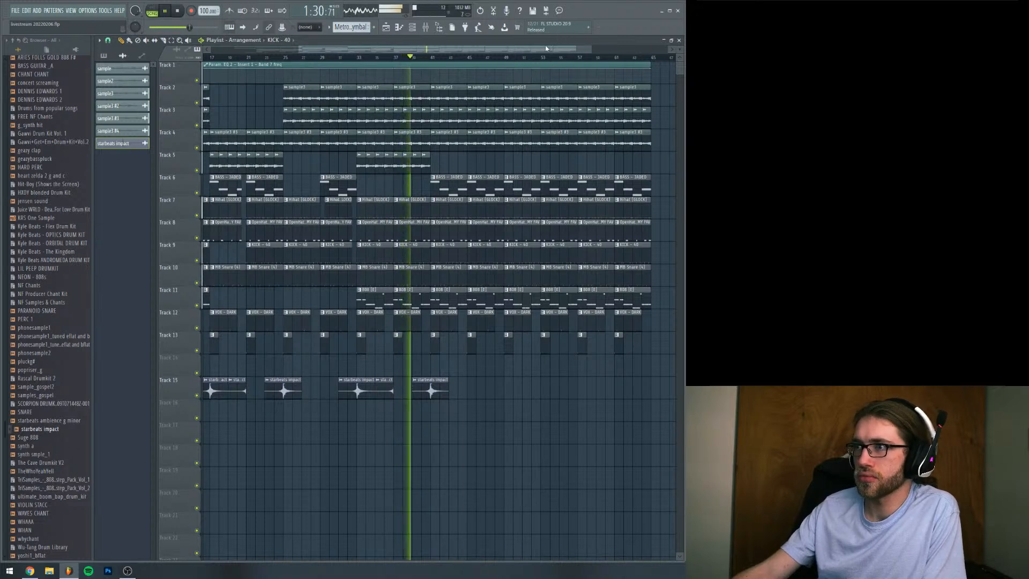
Copy the Track 5 sample clips from bars 17–25 to bar 41, delete the 808 clips at bars 41 and 45, and cue bar 41
drag(508, 50, 457, 57)
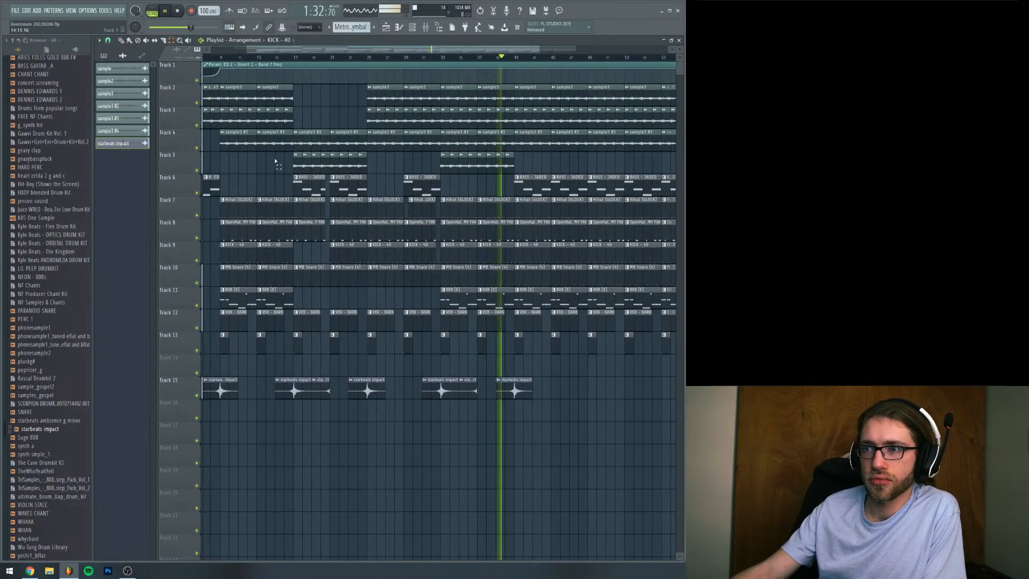
drag(275, 156, 371, 173)
click(123, 42)
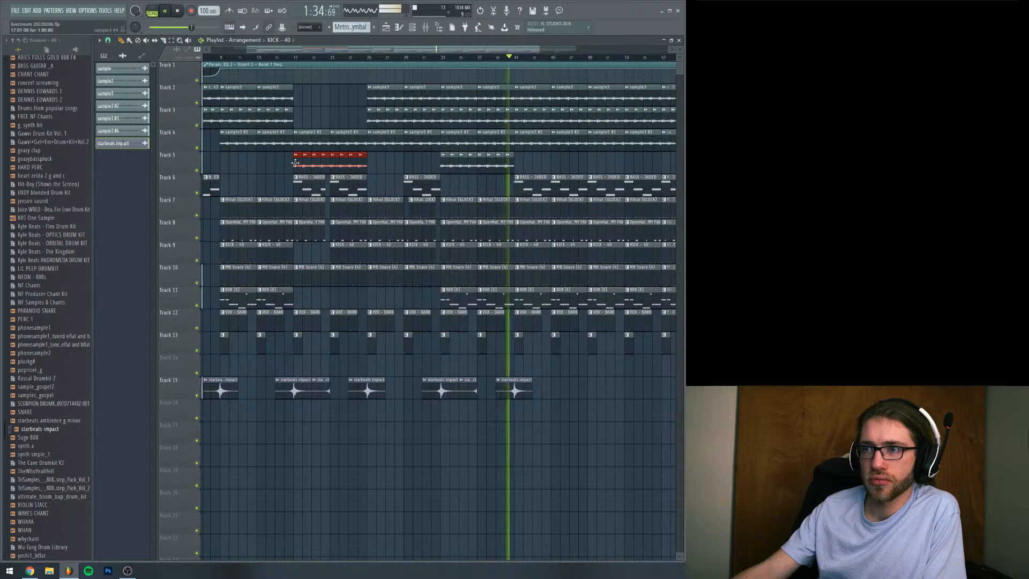
mouse_move(297, 170)
mouse_down()
mouse_move(575, 168)
mouse_move(518, 171)
mouse_up()
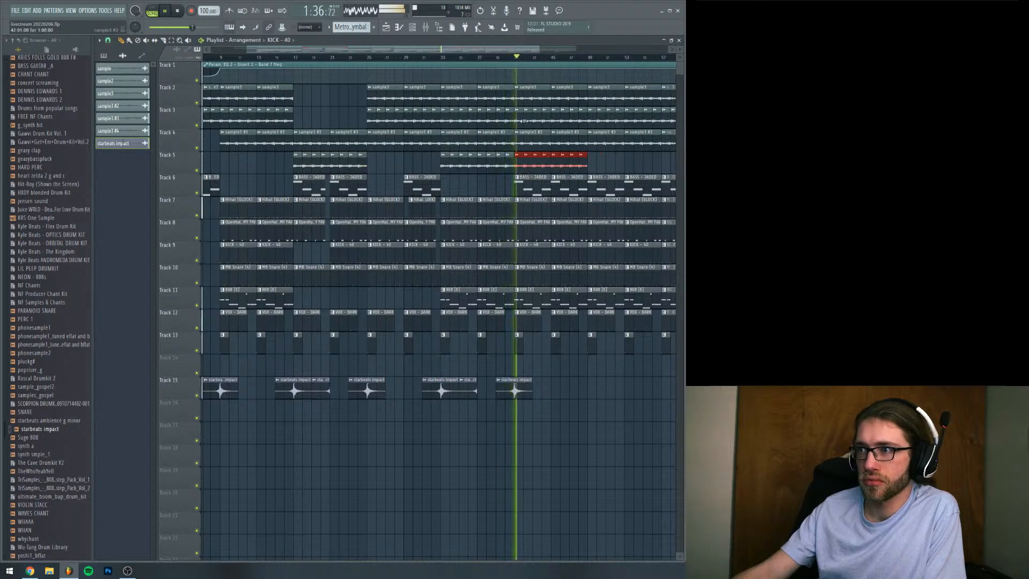
right_click(541, 298)
right_click(580, 302)
key(space)
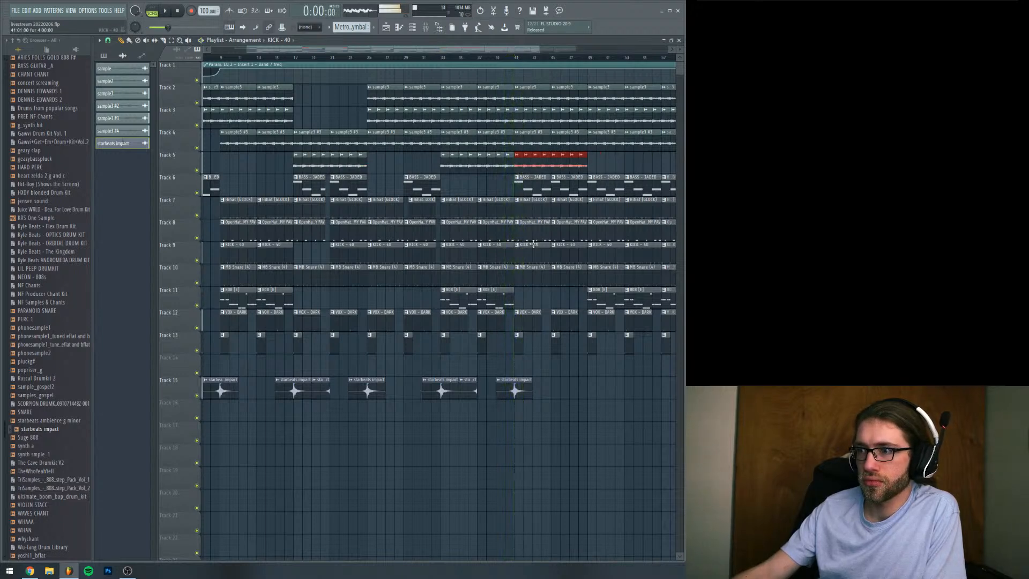
click(514, 61)
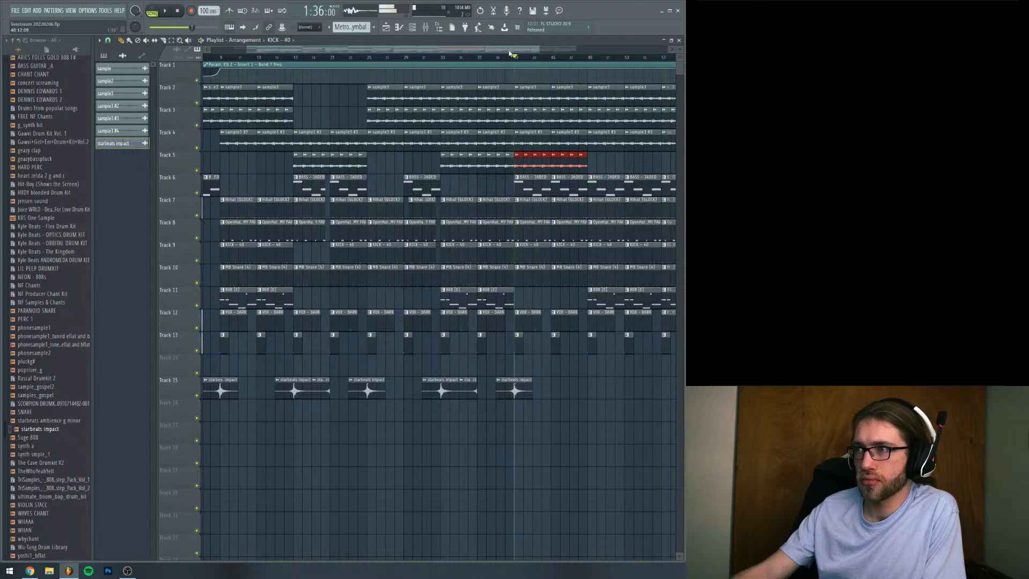
Delete the sample clips on Track 2 and Track 3 between bars 41 and 49
scroll(558, 59, right, 3)
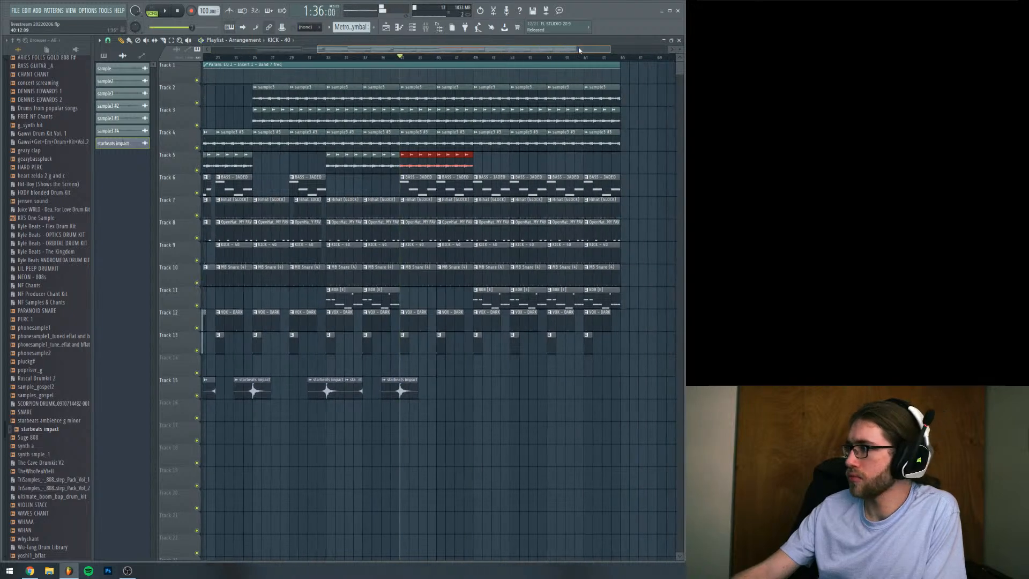
right_click(429, 100)
right_click(445, 101)
right_click(406, 117)
right_click(424, 118)
right_click(442, 120)
right_click(462, 122)
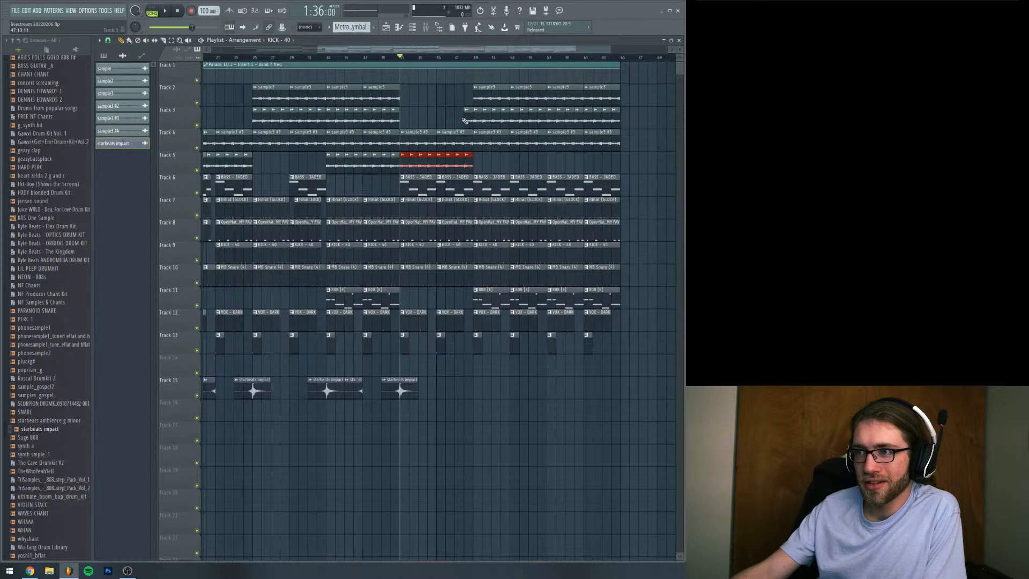
right_click(466, 120)
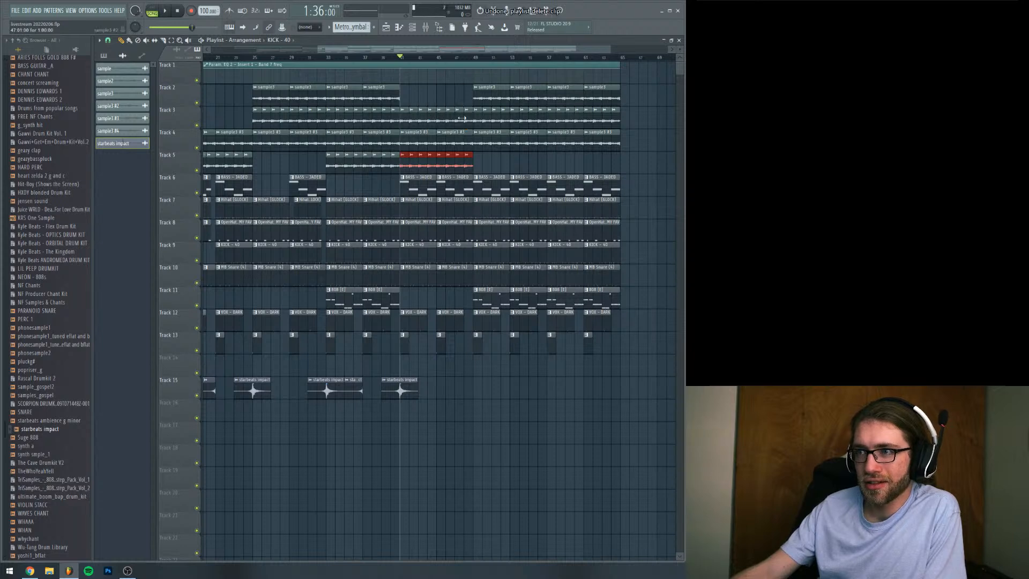
Clear the hi-hat, open-hat, kick, snare and vox clips between bars 41 and 49, plus the Track 13 clip at bar 45, and start playback
right_click(411, 209)
right_click(413, 227)
right_click(416, 249)
right_click(418, 271)
right_click(450, 270)
right_click(448, 249)
right_click(446, 228)
right_click(444, 206)
key(space)
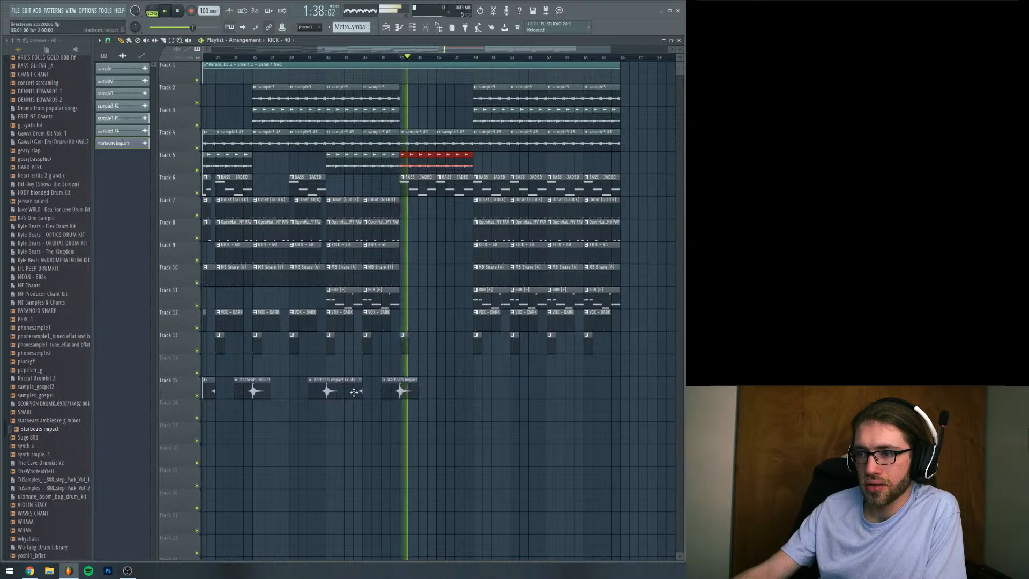
Copy the short cut impact to end at bar 45 and the full starbeats impact to peak on bar 49
drag(356, 390, 432, 391)
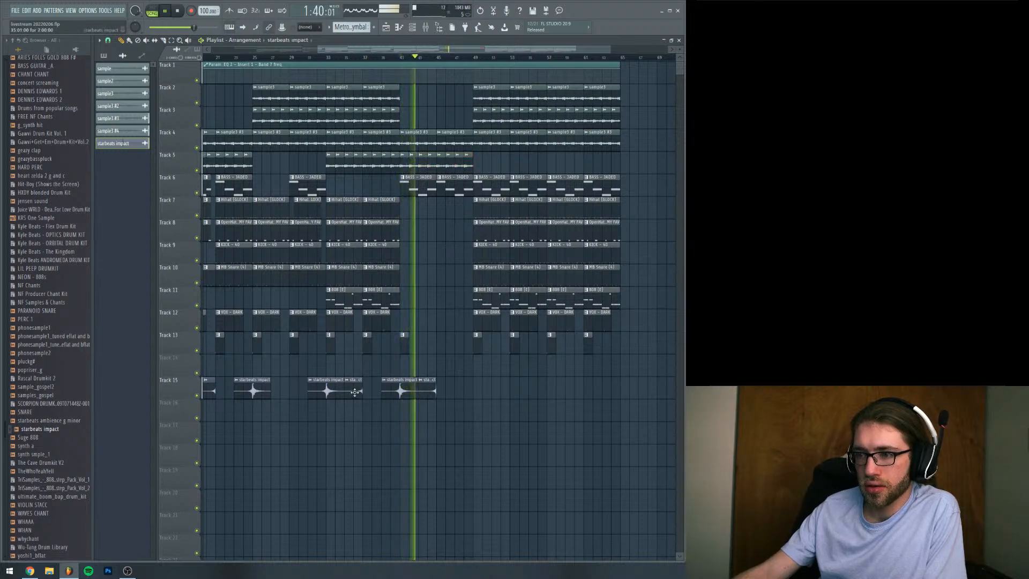
click(452, 390)
right_click(457, 391)
drag(453, 390, 476, 391)
click(402, 390)
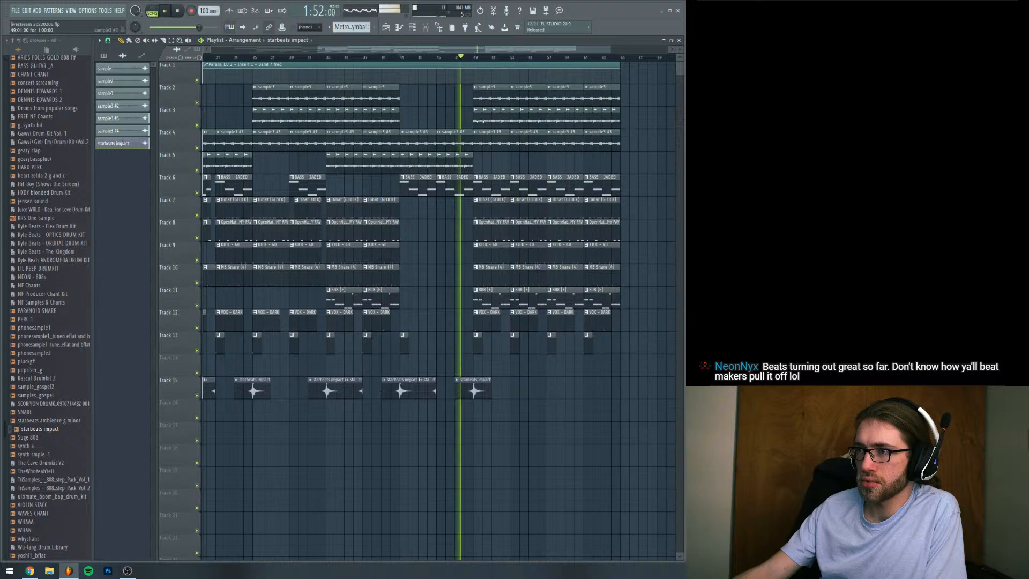
Delete the Track 4 sample, drum, 808 and vox clips between bars 49 and 57, plus the Track 13 clip at bar 53
right_click(493, 144)
right_click(530, 144)
right_click(496, 230)
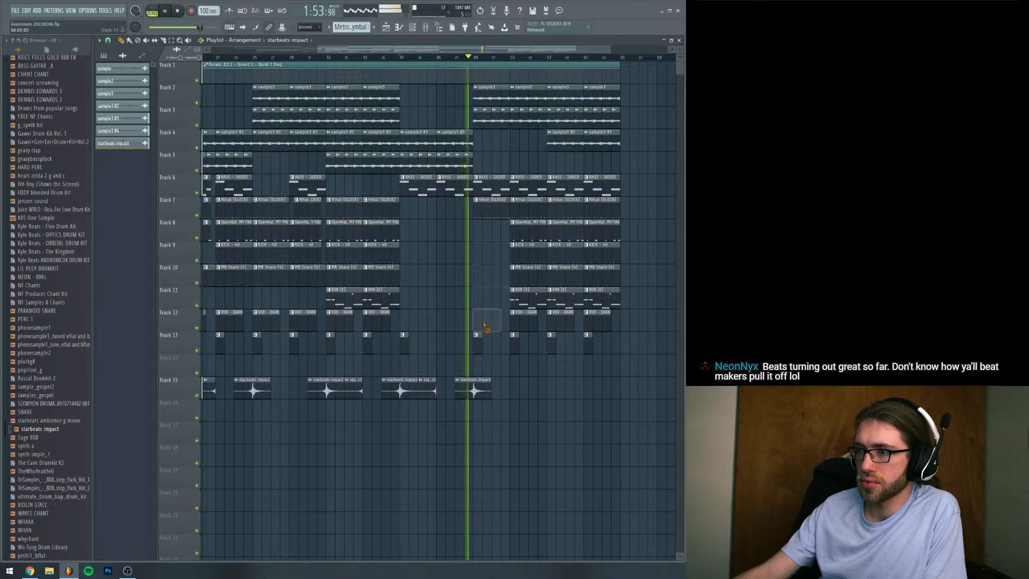
right_click(519, 322)
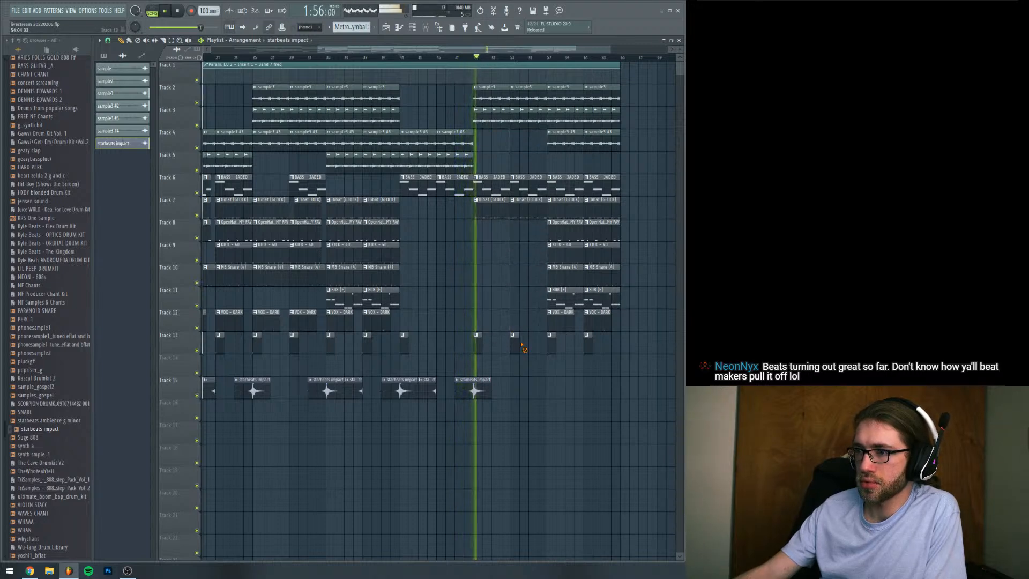
right_click(513, 217)
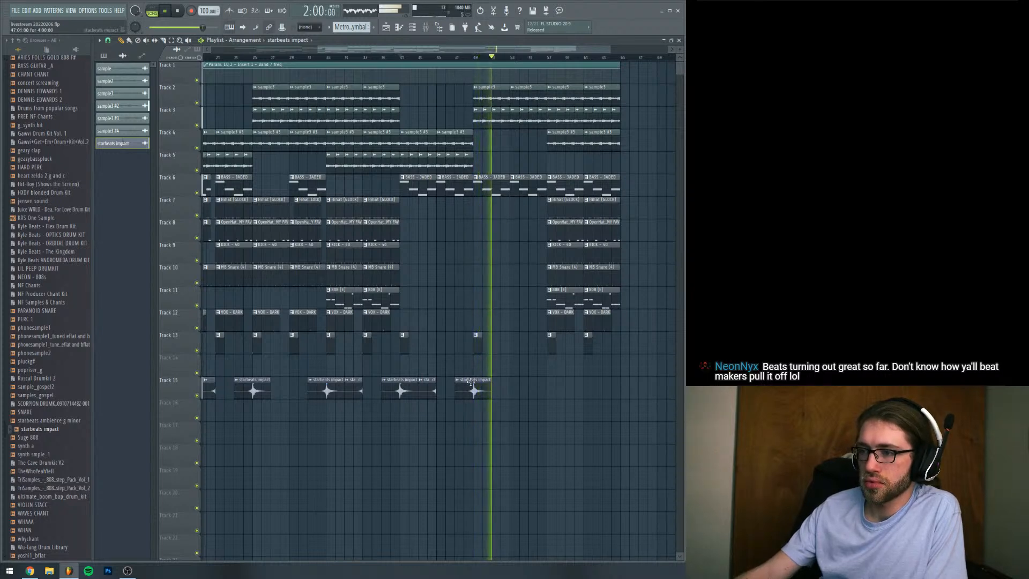
Copy the full starbeats impact to peak on bar 57 and the short cut impact to end at bar 53, and stop playback
drag(513, 382, 544, 380)
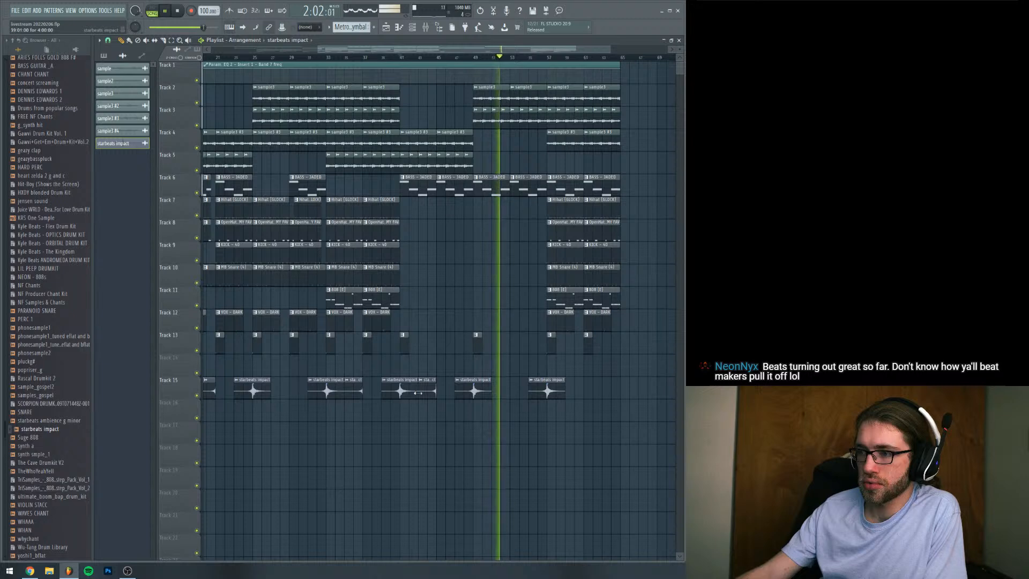
click(499, 388)
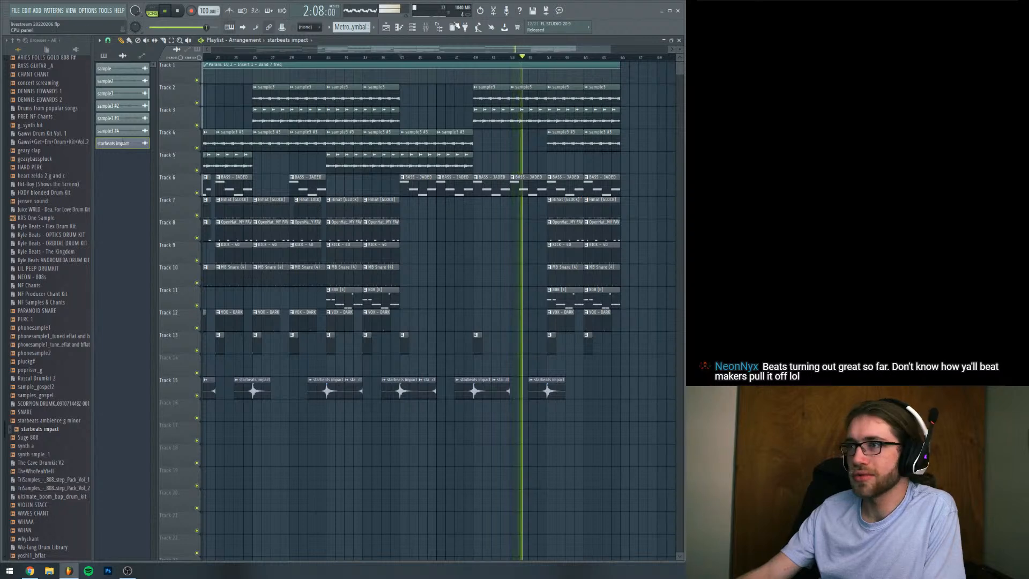
key(space)
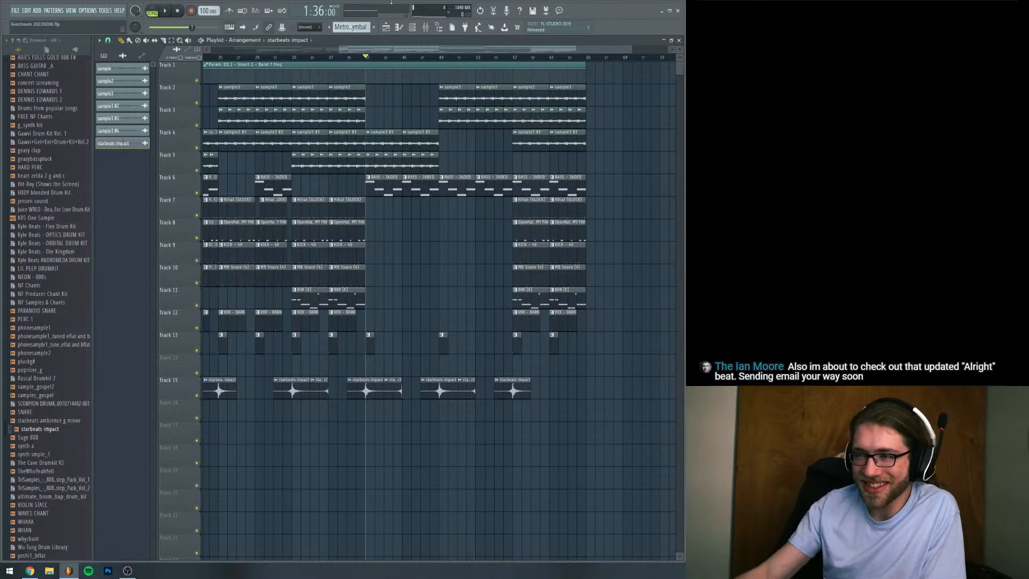
Copy the full starbeats impact on Track 15 so its peak lands at the end of the arrangement on bar 65
click(396, 58)
drag(397, 57, 423, 59)
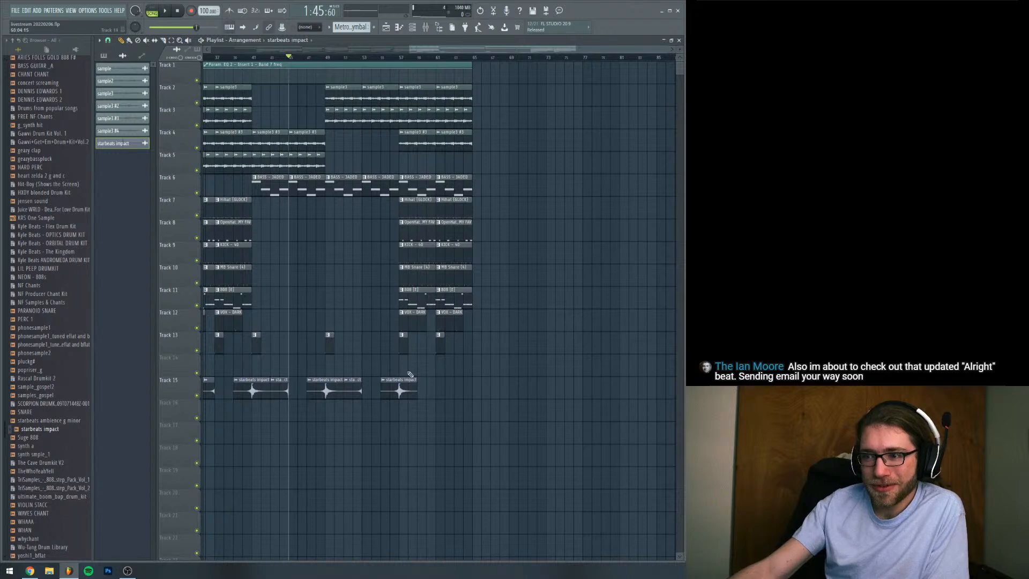
click(471, 388)
drag(472, 387, 475, 387)
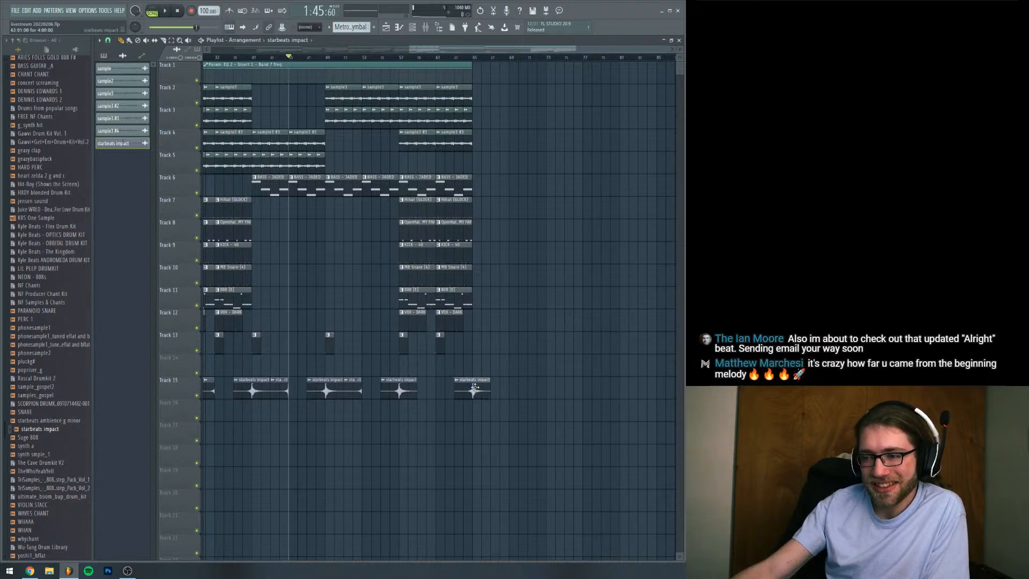
Copy the two Track 2 sample clips in bars 57–65 to bars 65–73 and cue playback at bar 63
drag(405, 49, 422, 62)
drag(528, 103, 412, 86)
click(121, 41)
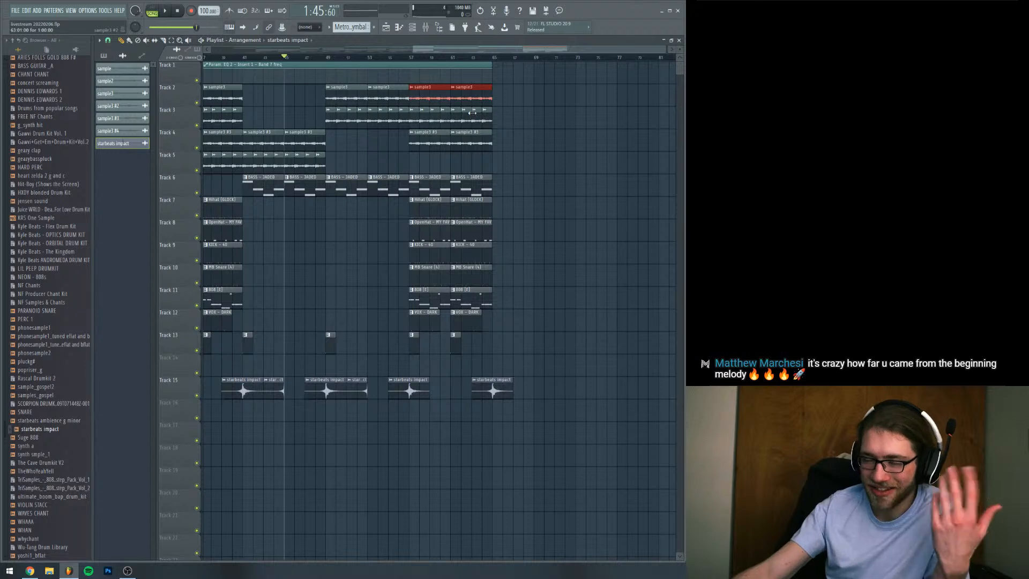
drag(443, 93, 512, 93)
drag(504, 54, 533, 54)
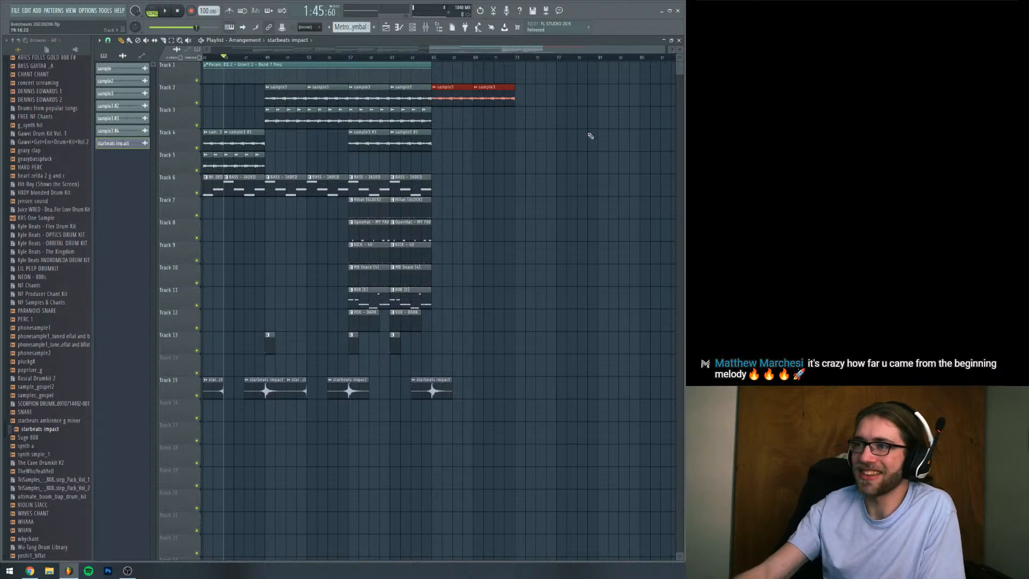
drag(429, 58, 413, 58)
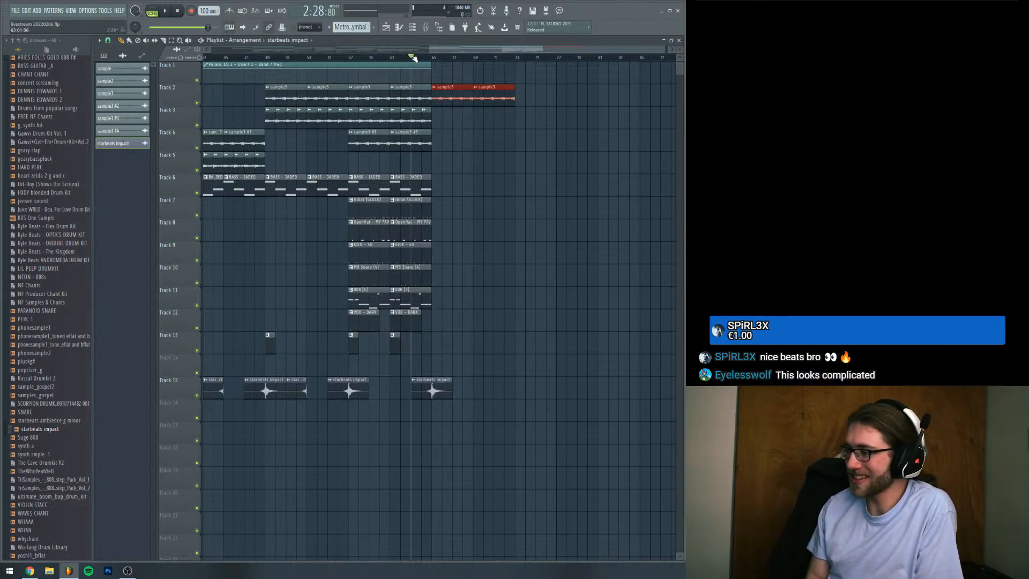
Extend the Track 1 Band 7 frequency automation to bar 73, holding until bar 65 and ramping down to its minimum at bar 73
drag(429, 49, 402, 79)
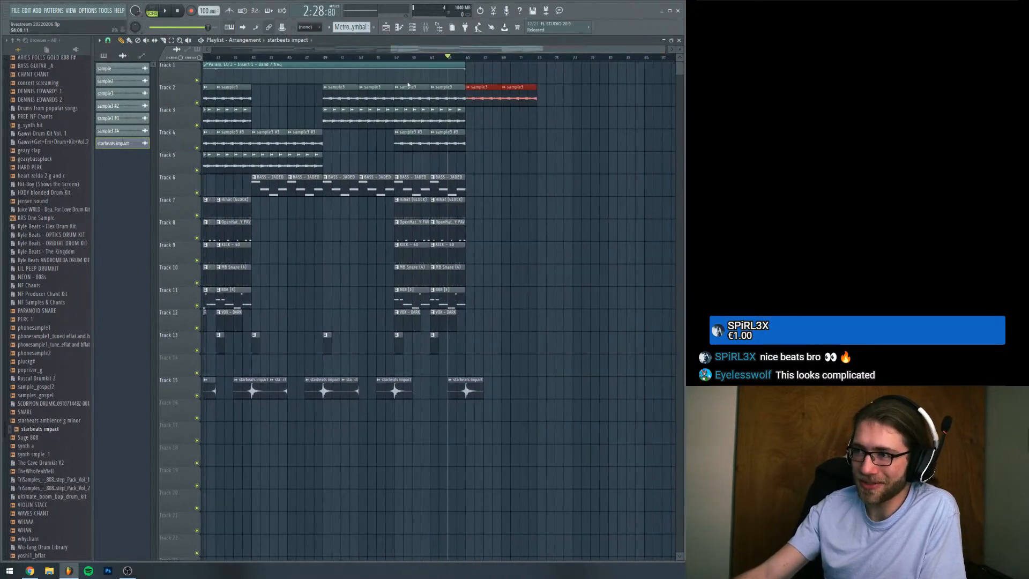
click(466, 58)
mouse_move(465, 66)
mouse_down()
mouse_move(539, 77)
mouse_move(502, 74)
mouse_up()
right_click(536, 78)
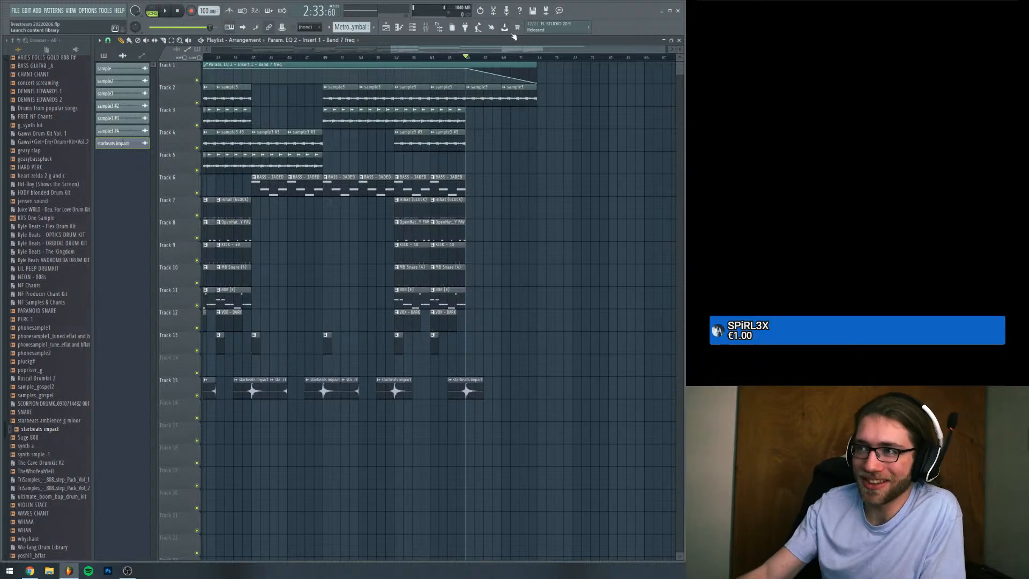
Isolate the sample layers on Tracks 2–5 with the Track 1 filter automation, and play briefly from bar 1
scroll(417, 53, left, 10)
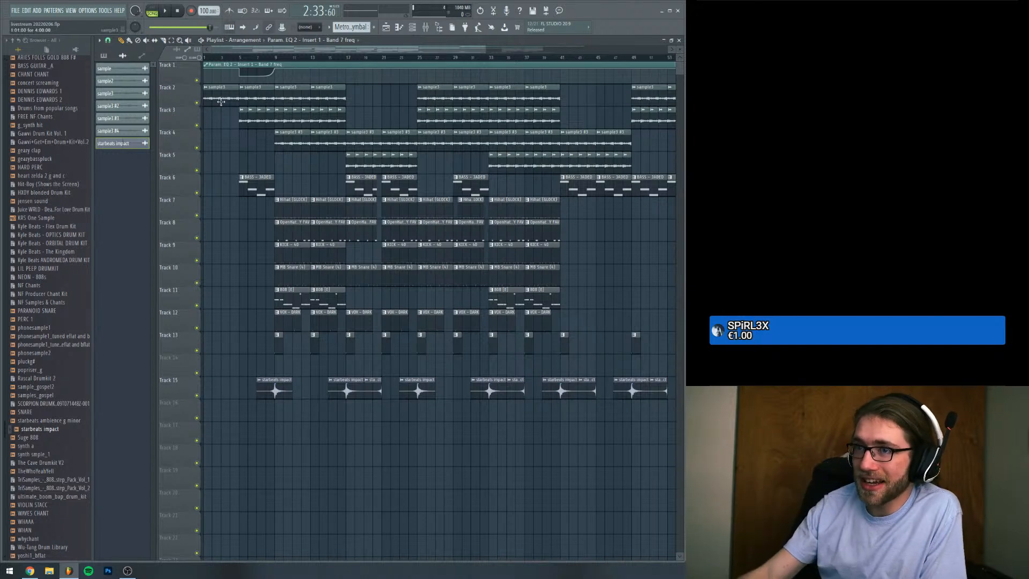
ctrl+click(197, 103)
click(197, 125)
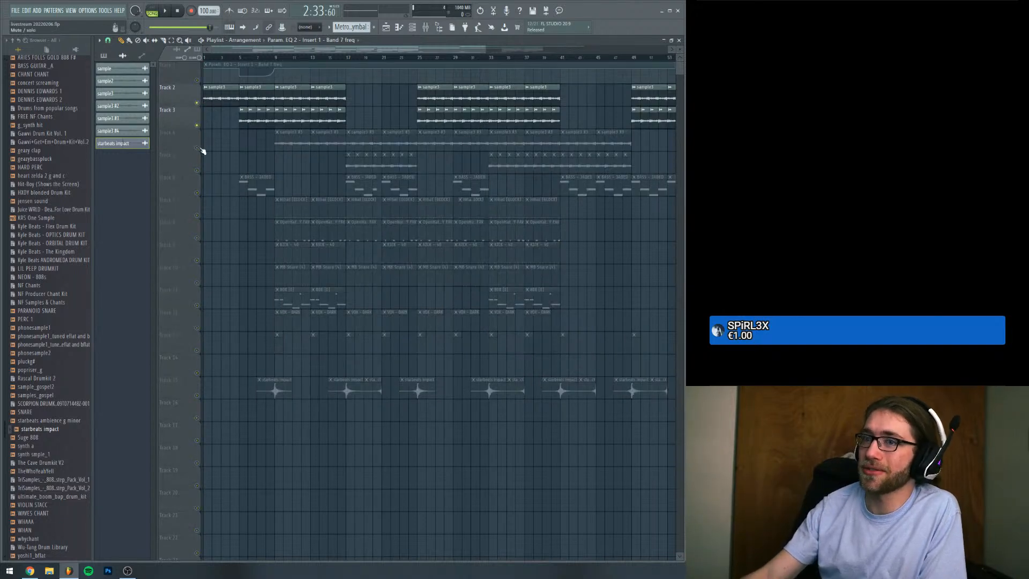
click(197, 148)
click(197, 170)
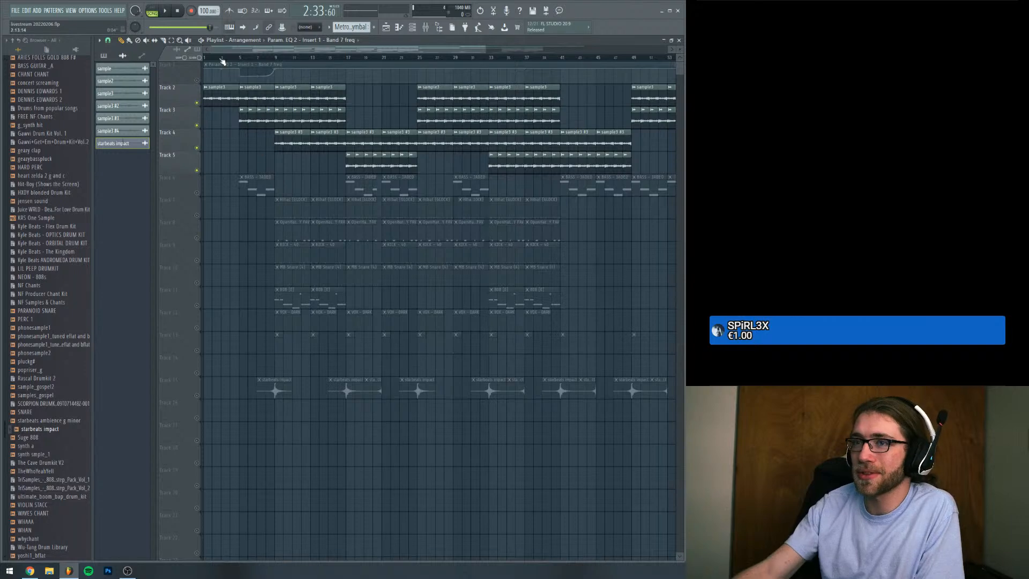
key(space)
click(196, 80)
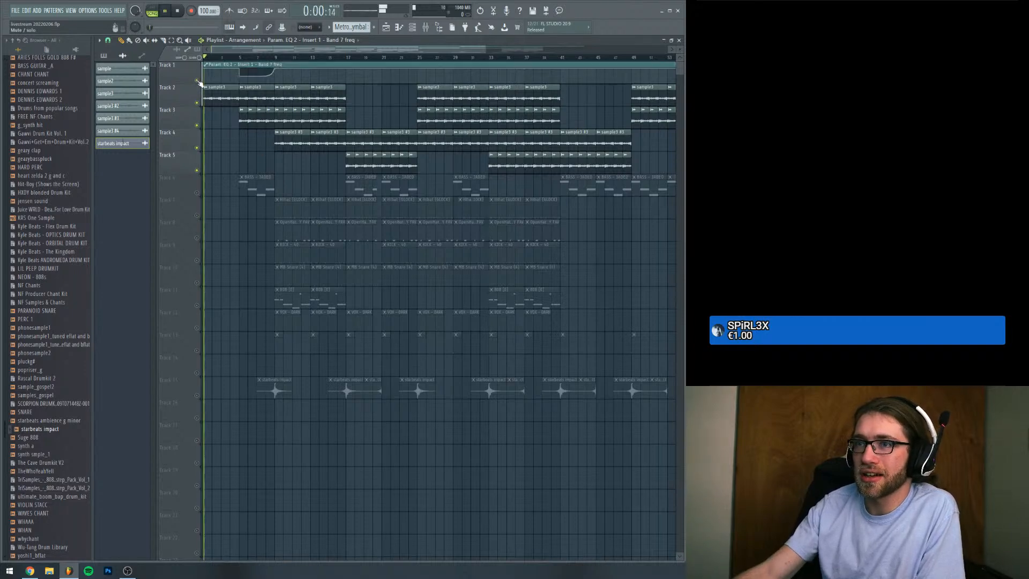
key(space)
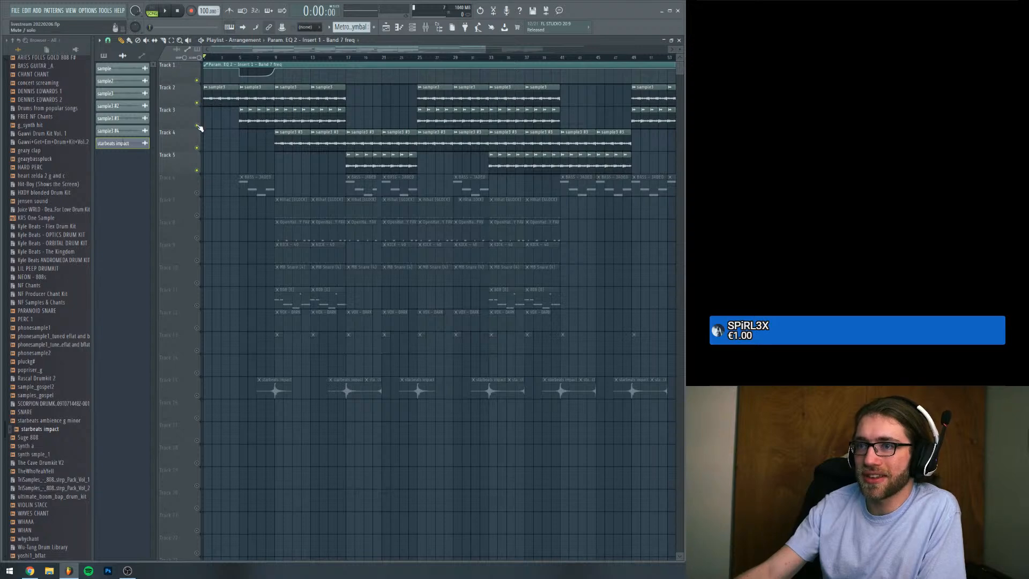
Mute Tracks 2 and 4 and audition the Track 3 sample layer from bar 25
click(198, 105)
click(241, 58)
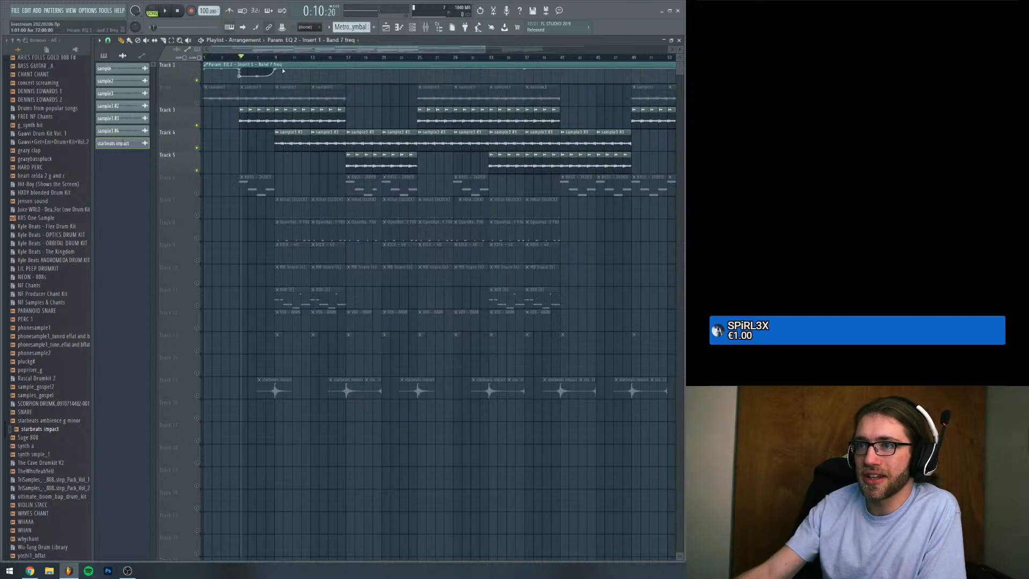
click(419, 57)
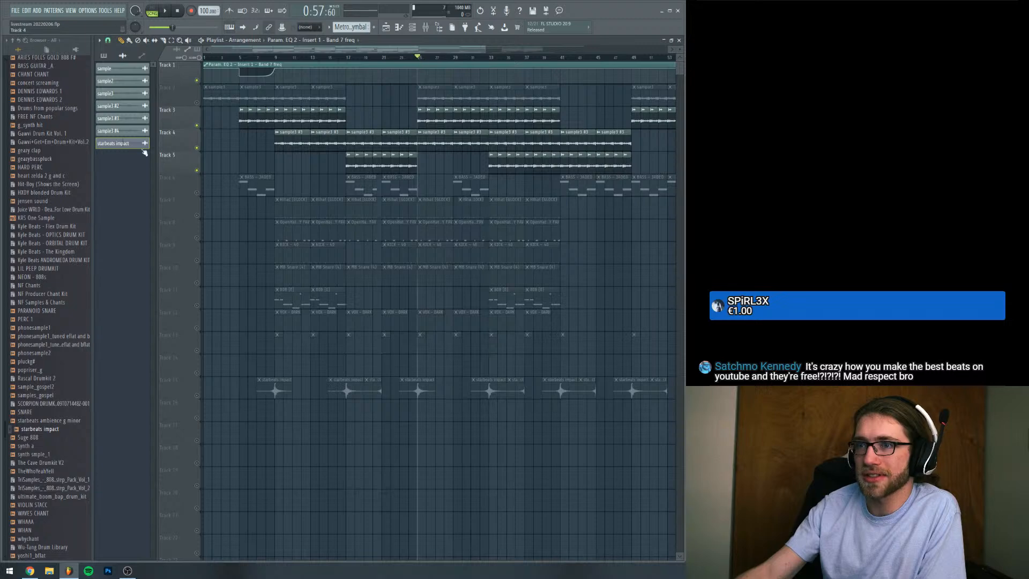
click(197, 150)
key(space)
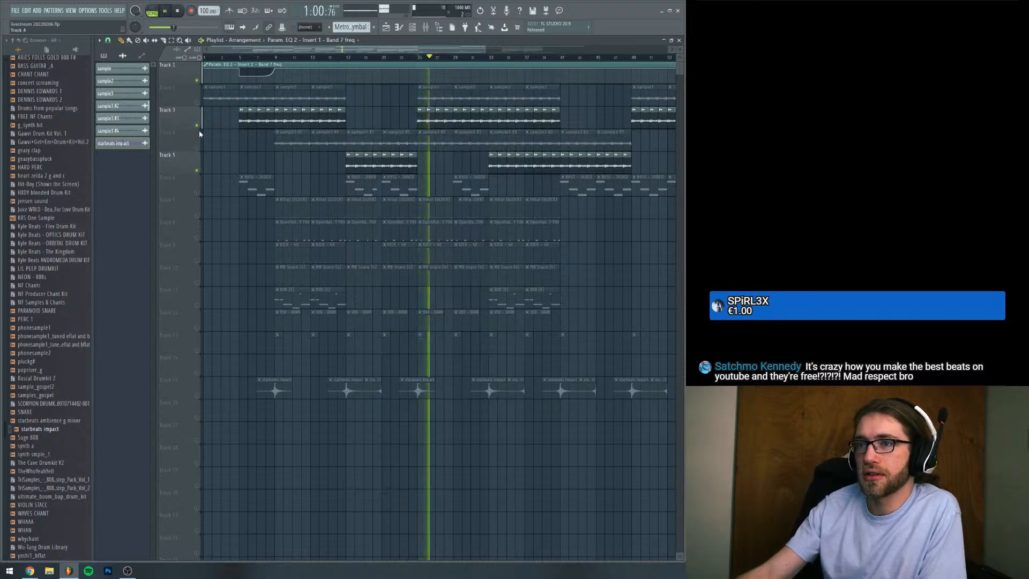
key(space)
Mute Track 3, unmute Track 4 and audition the Track 4 sample layer from bar 25
click(196, 126)
click(197, 149)
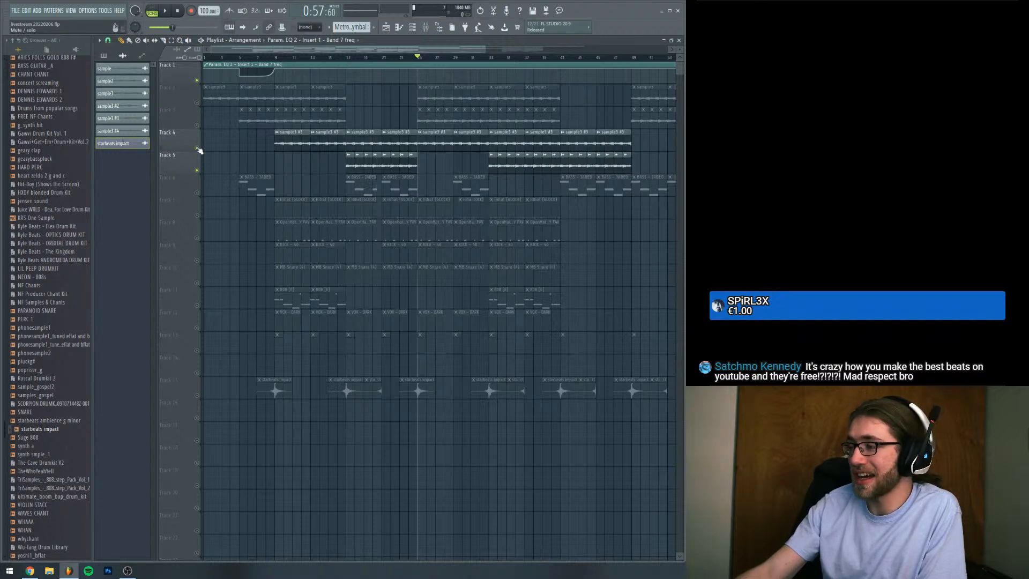
key(space)
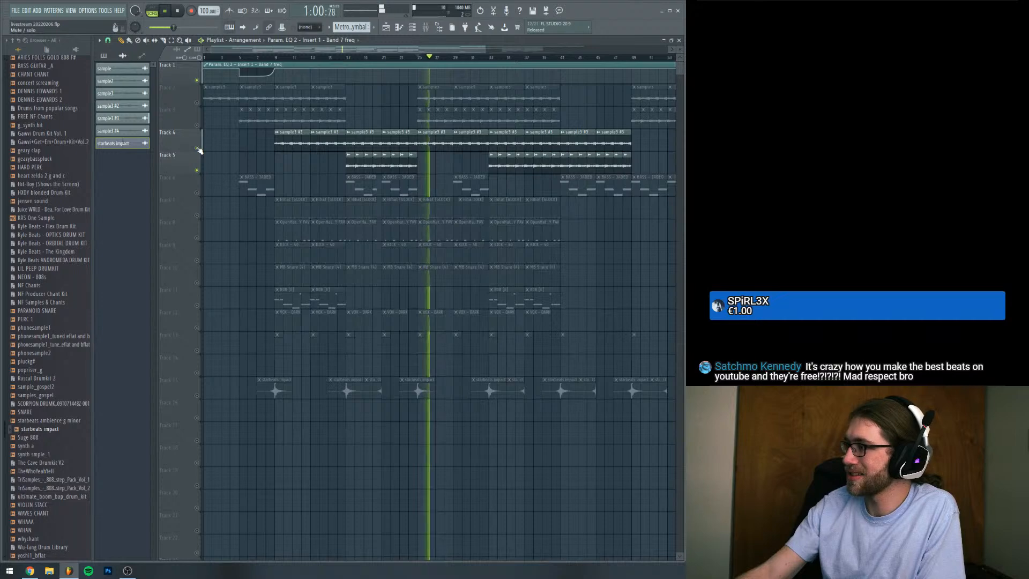
key(space)
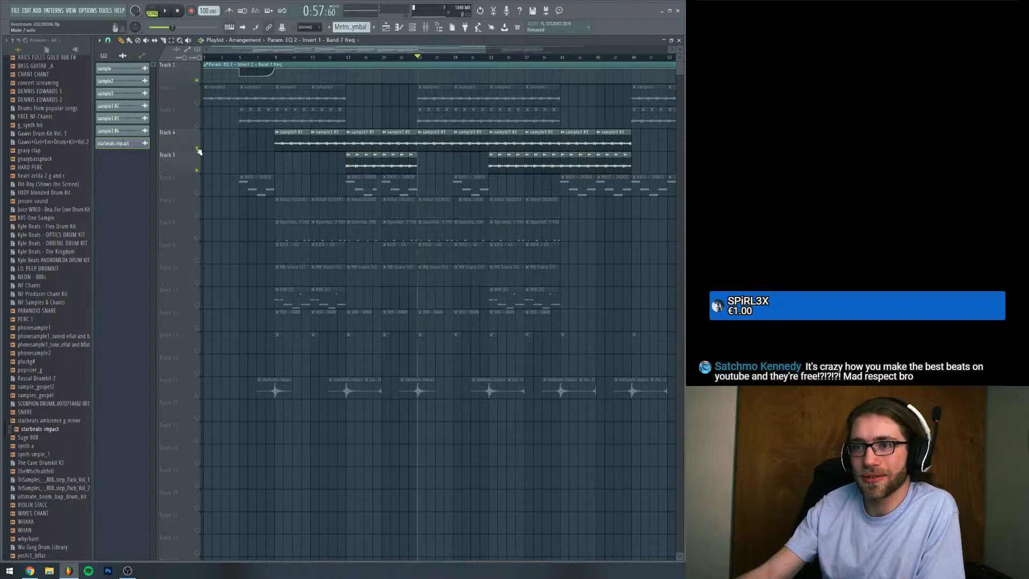
Mute Track 4 and audition the Track 5 sample layer from bar 23
click(197, 148)
drag(418, 58, 402, 59)
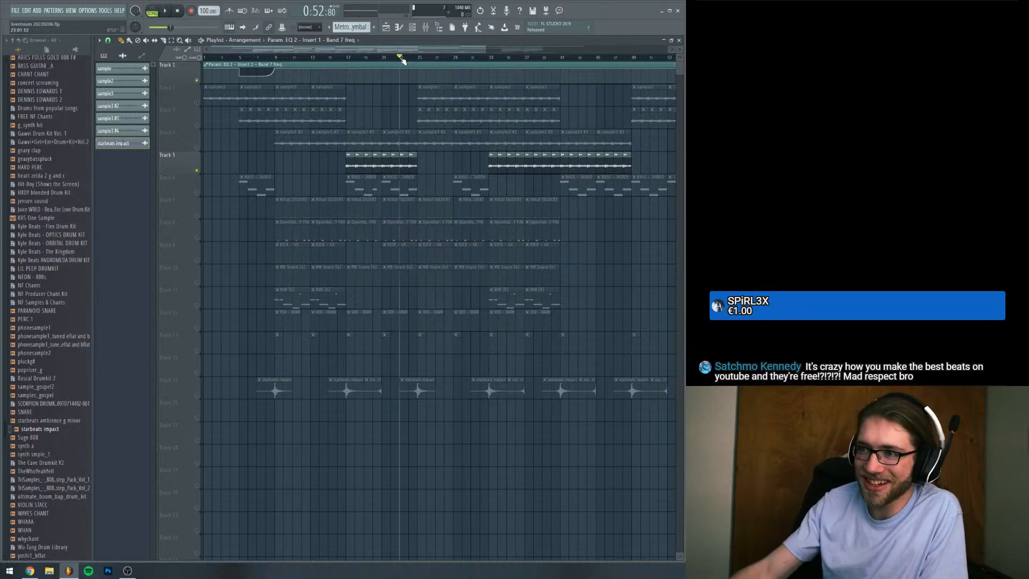
key(space)
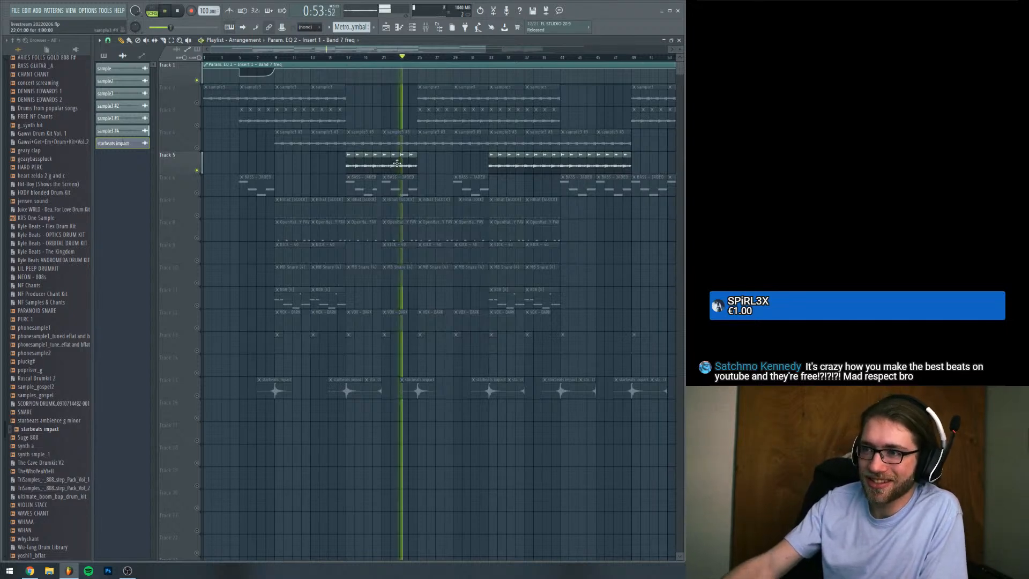
key(space)
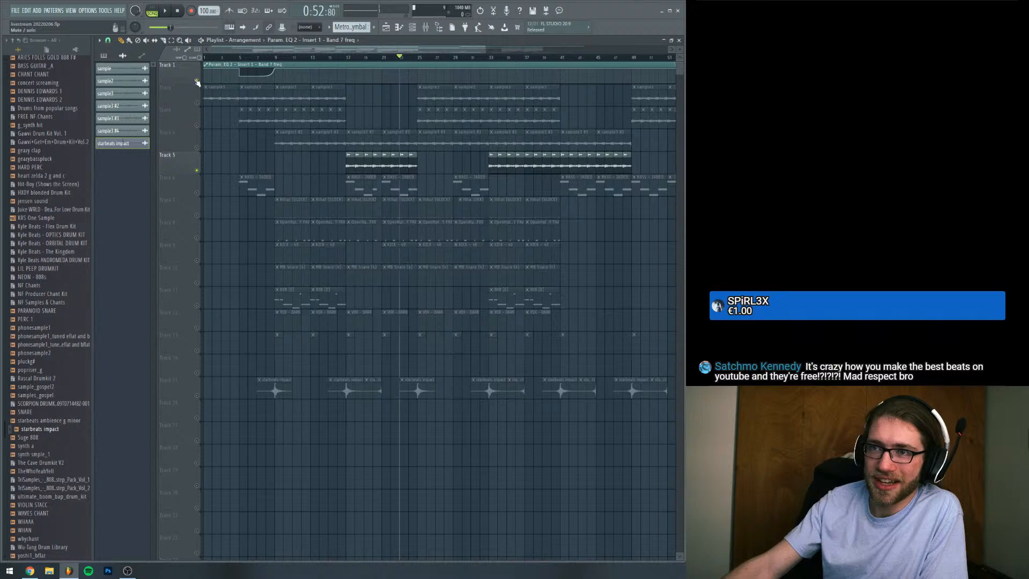
Restore all playlist tracks to unmuted, including the Track 1 automation
click(197, 82)
click(197, 82)
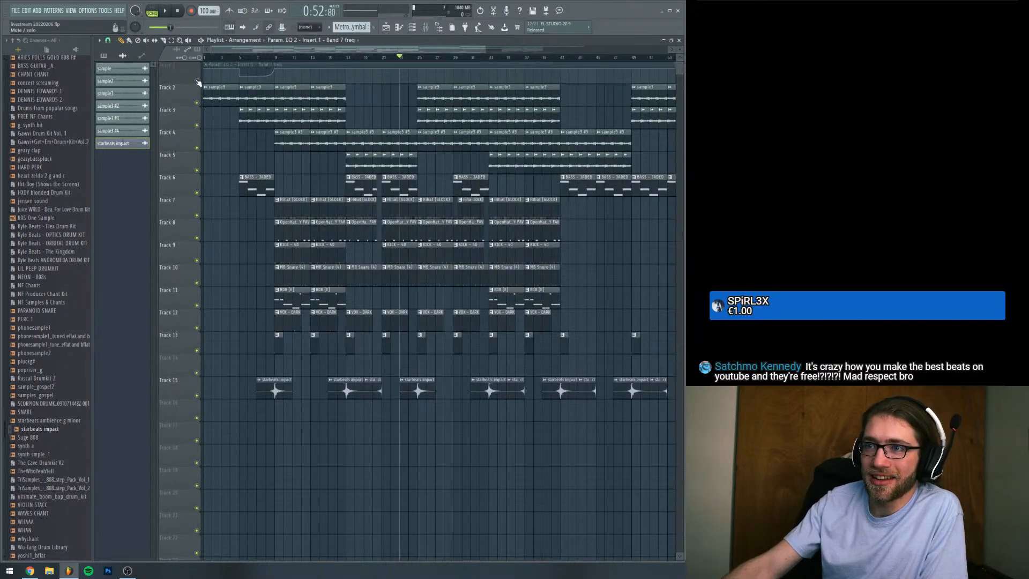
click(197, 82)
Audition the Track 6 bass soloed from bar 5 and the Track 11 808 soloed from bar 9
drag(233, 58, 239, 58)
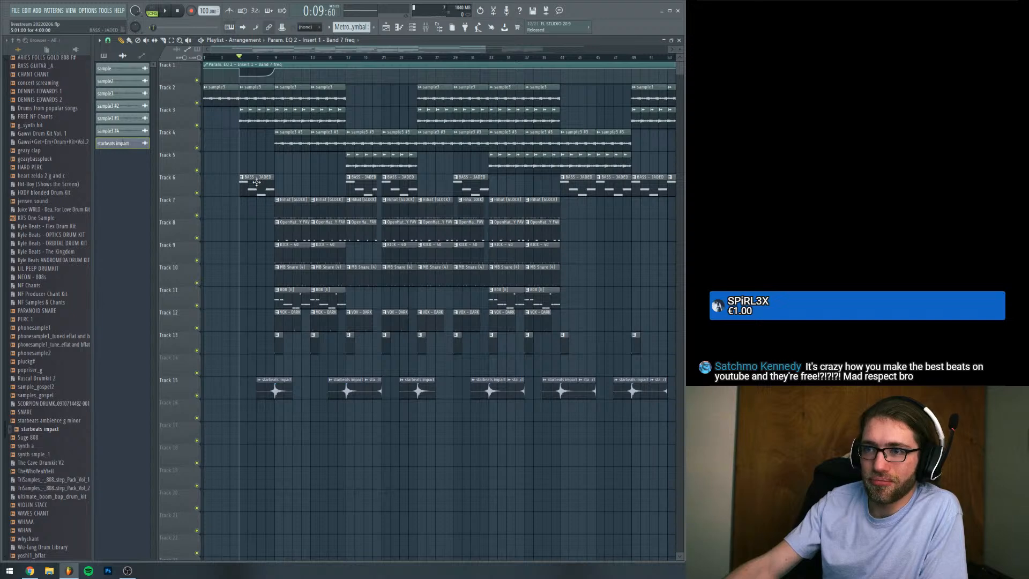
right_click(197, 192)
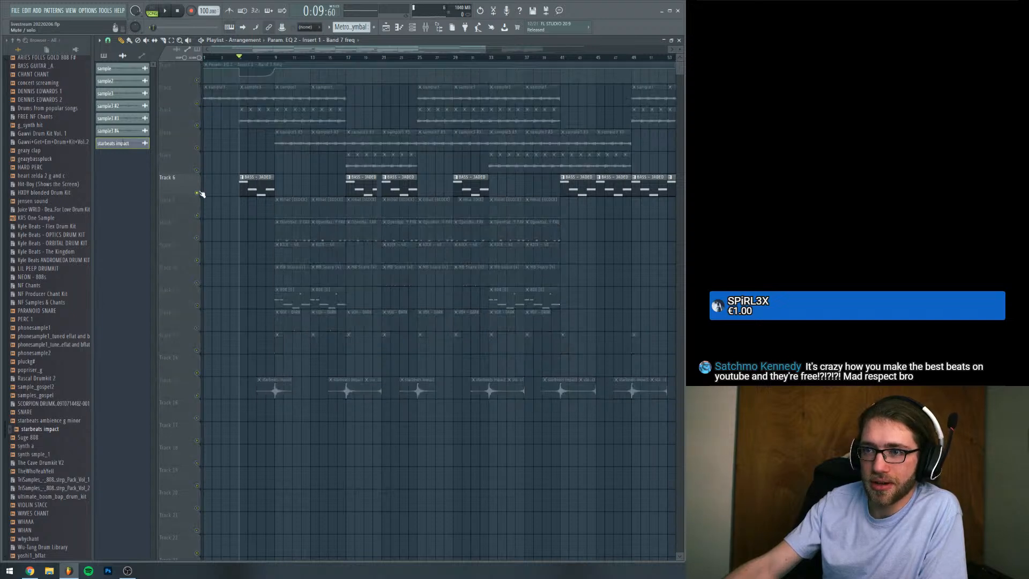
key(space)
right_click(198, 192)
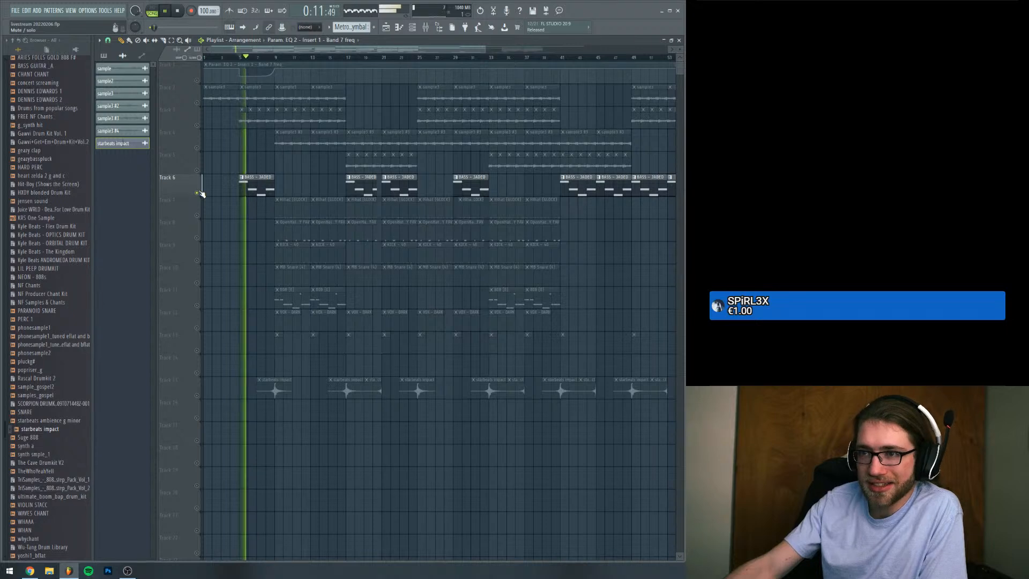
key(space)
right_click(196, 305)
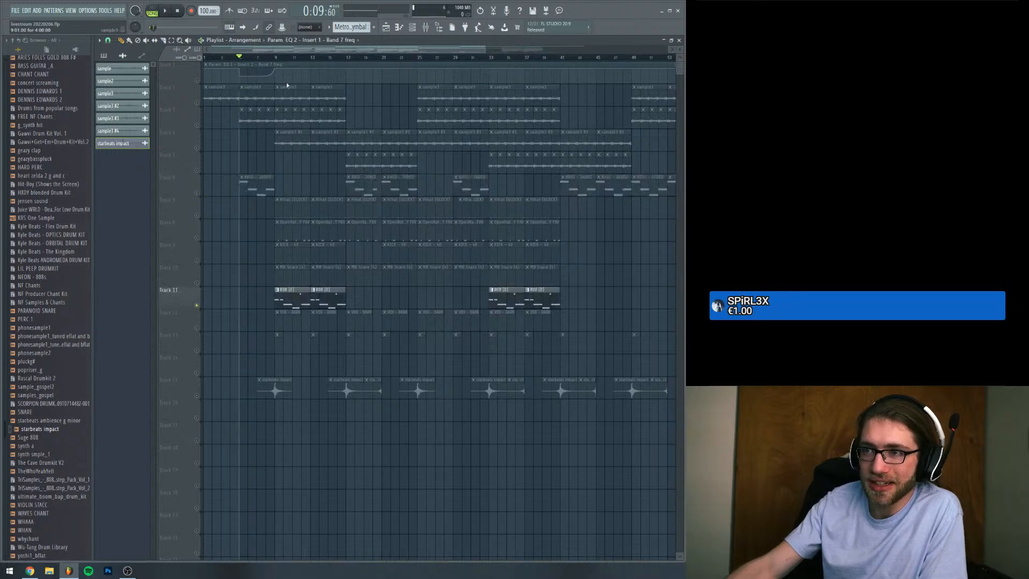
click(275, 58)
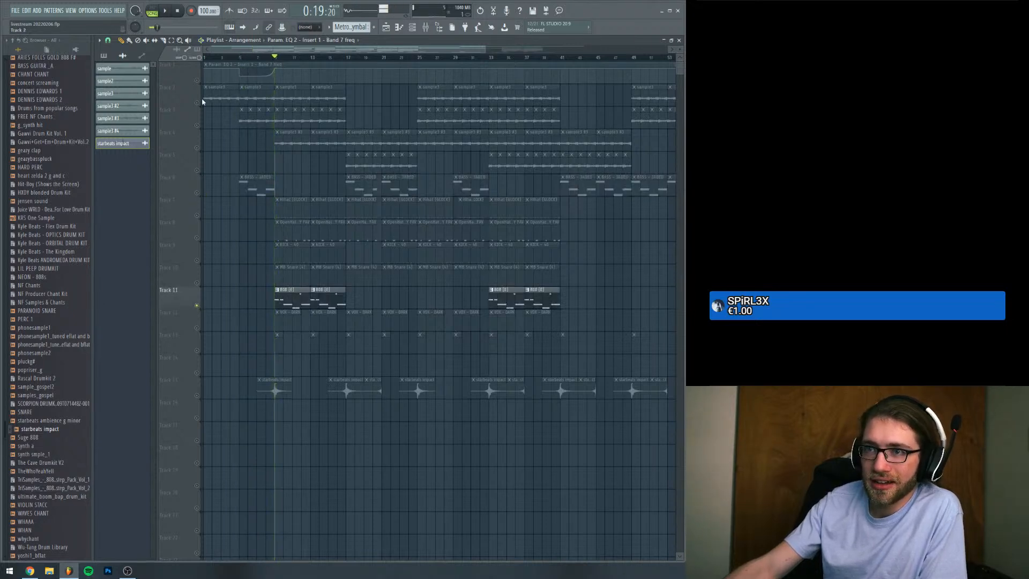
Solo the Track 7 hi-hats from bar 9, adding the Track 8 open hats and Track 13 to the audition
right_click(196, 215)
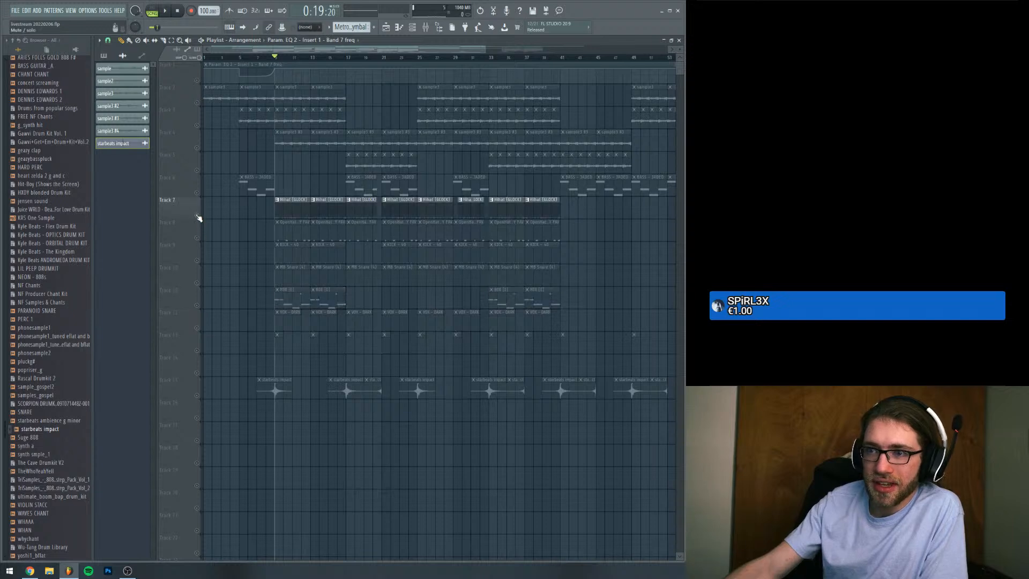
key(space)
click(197, 238)
key(space)
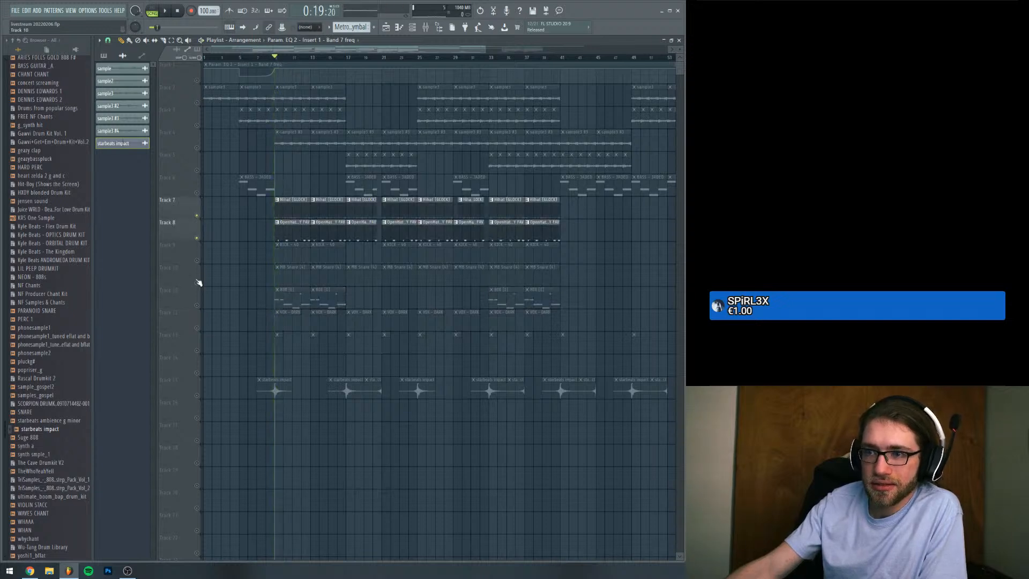
click(197, 350)
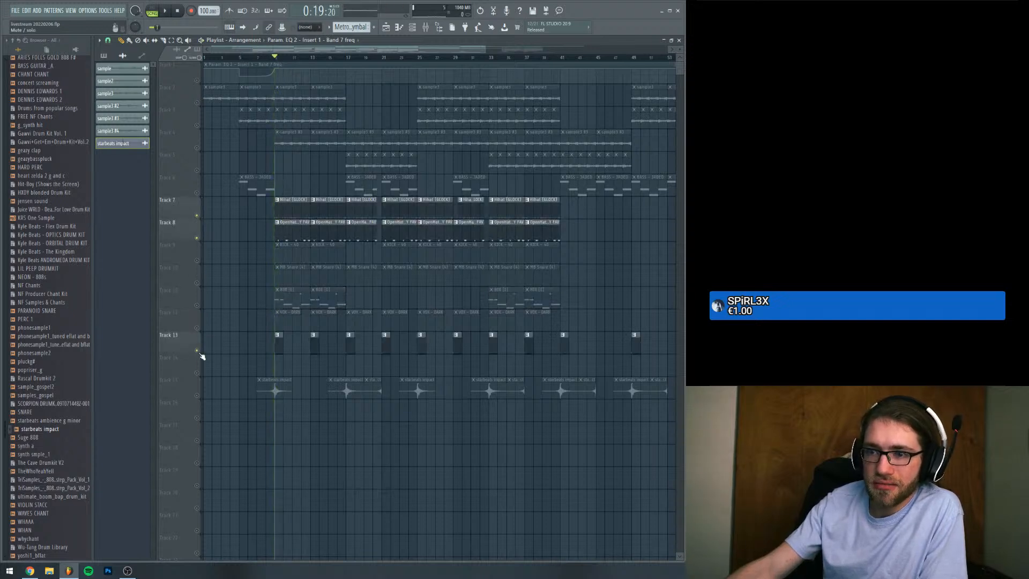
Audition the Track 10 snare soloed together with the Track 9 kick from bar 9, and bring all tracks back
right_click(196, 283)
click(196, 260)
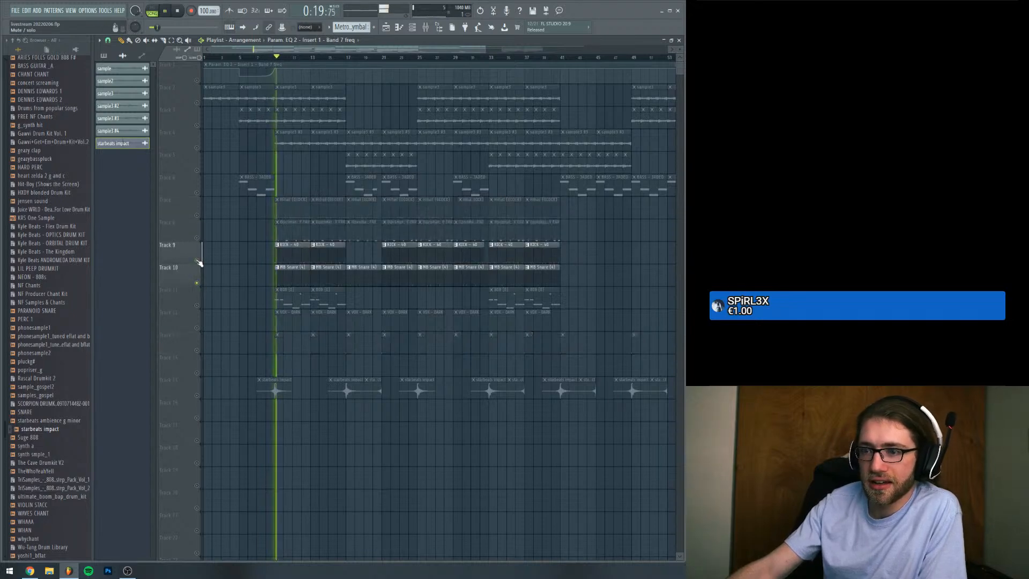
right_click(197, 260)
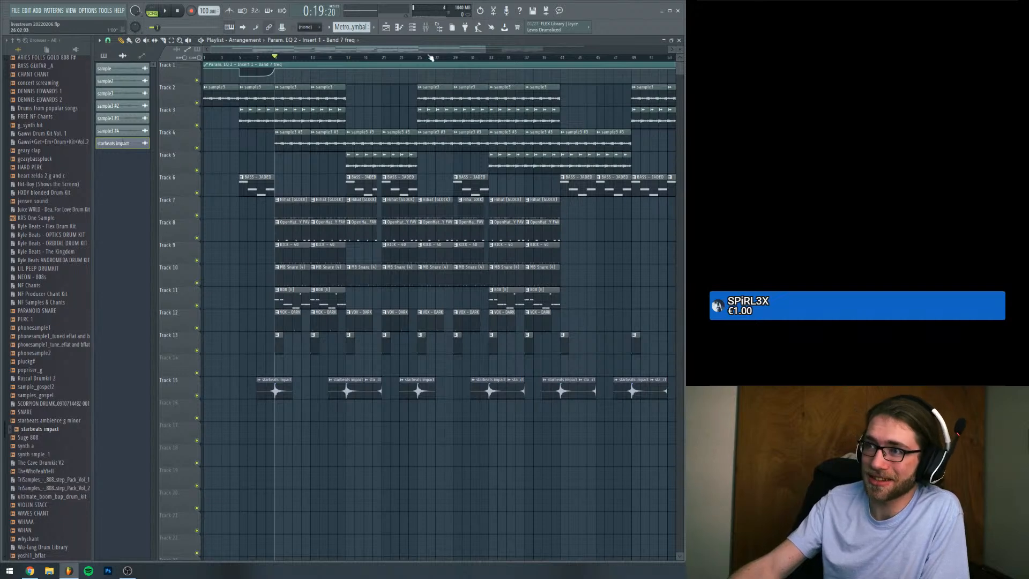
Show the whole arrangement, play the filtered outro from bar 65, and move the playhead to bar 49
scroll(439, 58, down, 5)
scroll(482, 60, up, 5)
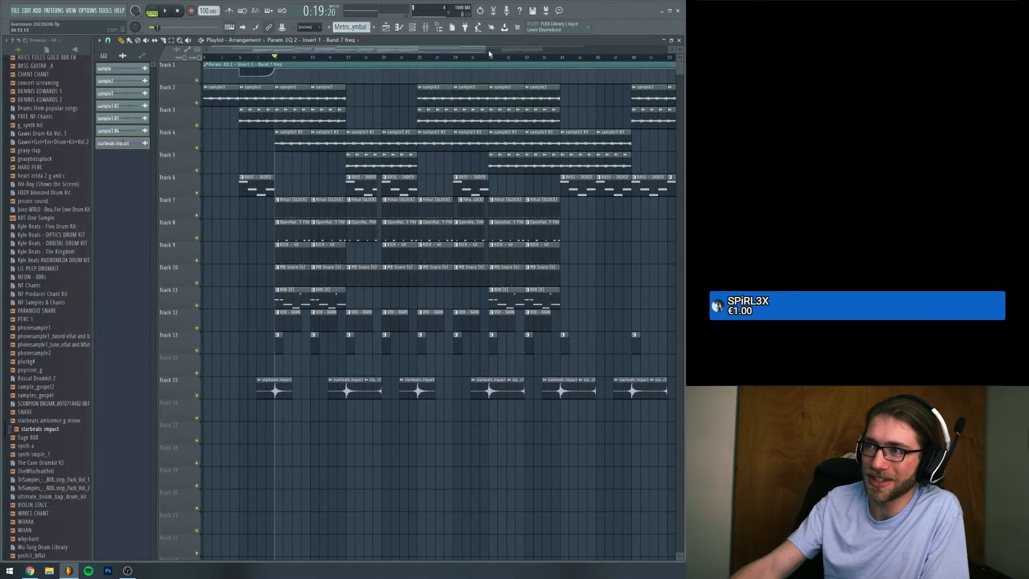
drag(489, 52, 600, 48)
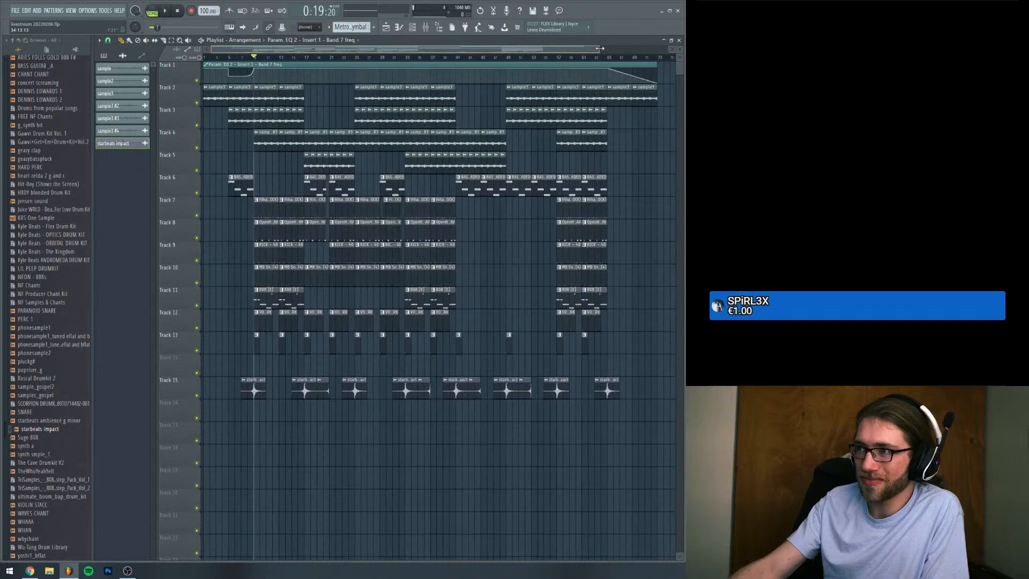
click(609, 57)
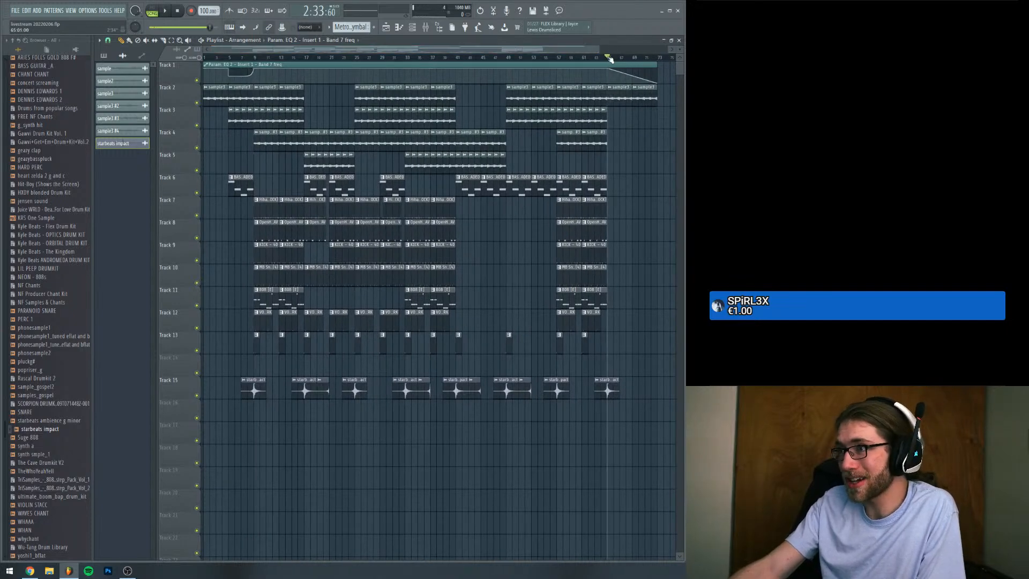
key(space)
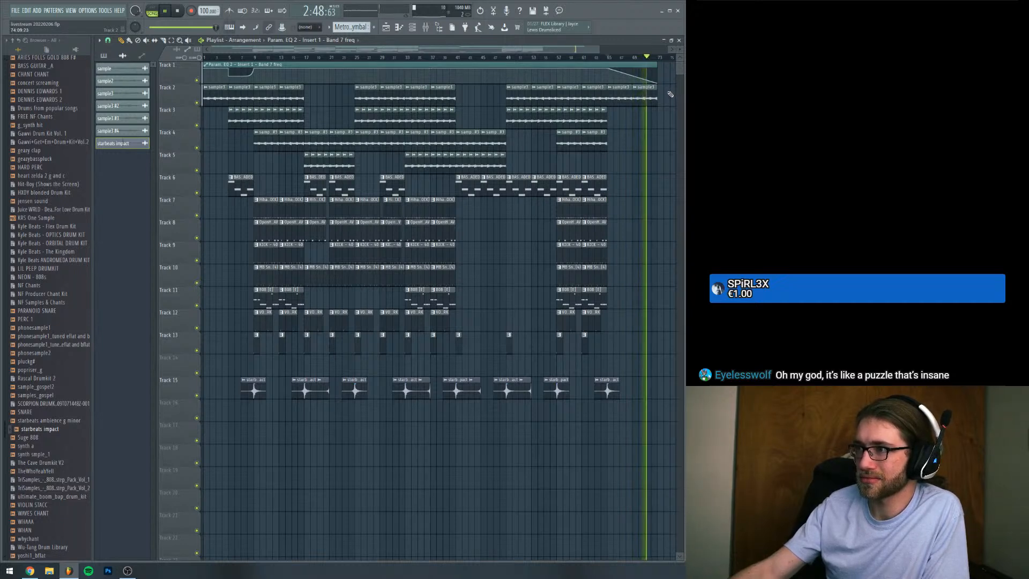
key(space)
click(508, 59)
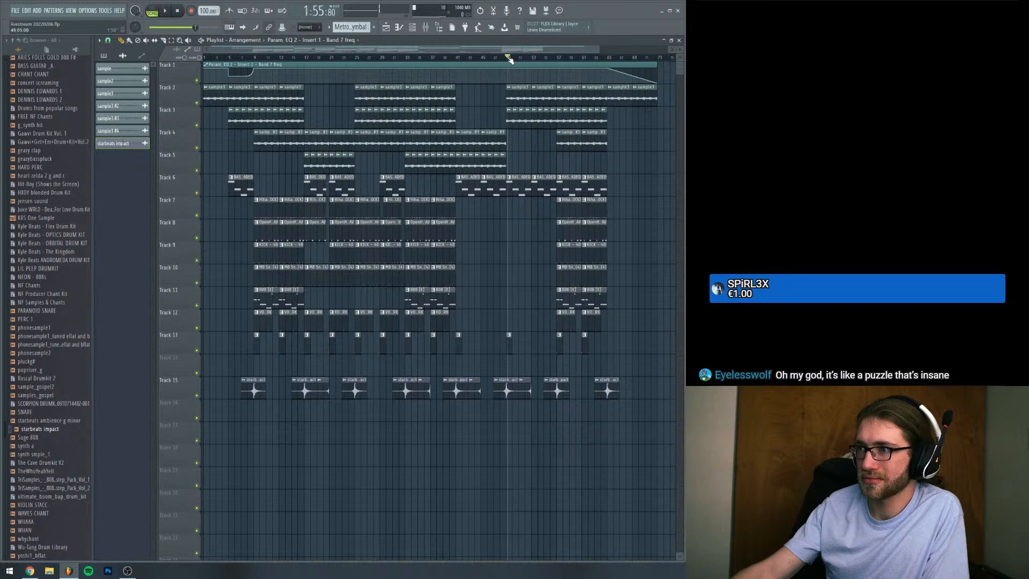
Play the arrangement from bar 49, replay it from bar 33 through the following dropout, and stop playback
key(space)
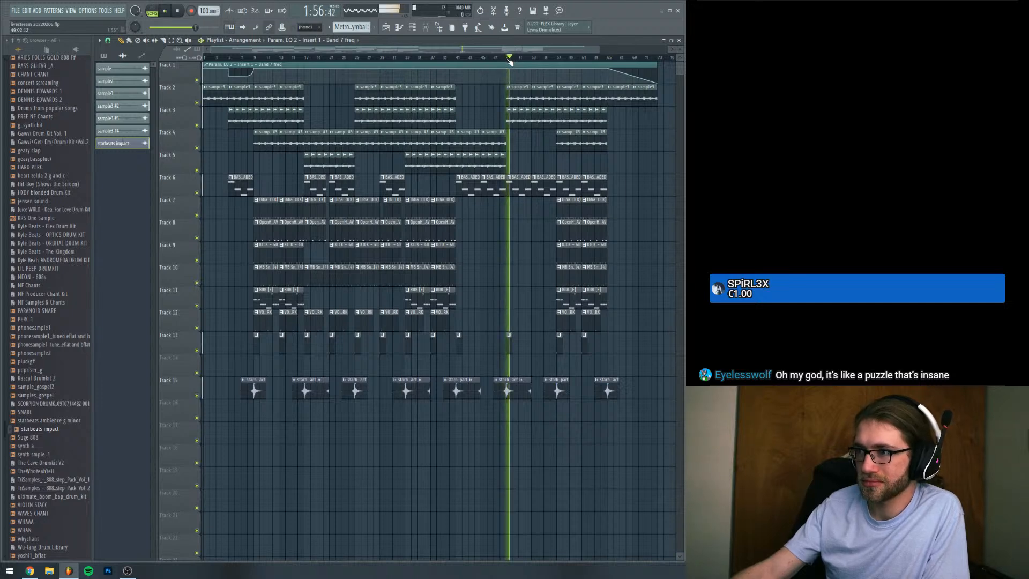
click(109, 41)
click(115, 162)
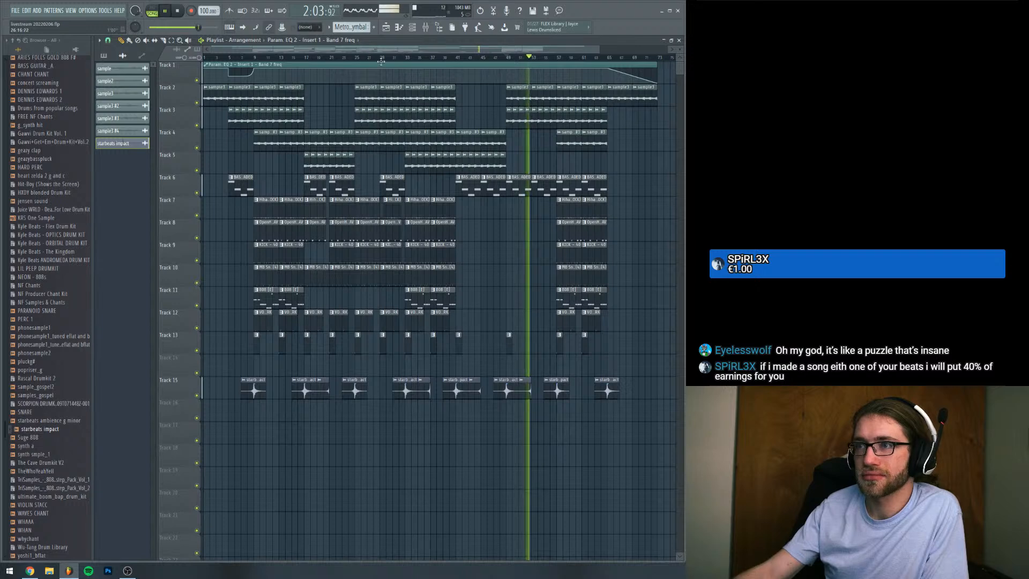
click(406, 60)
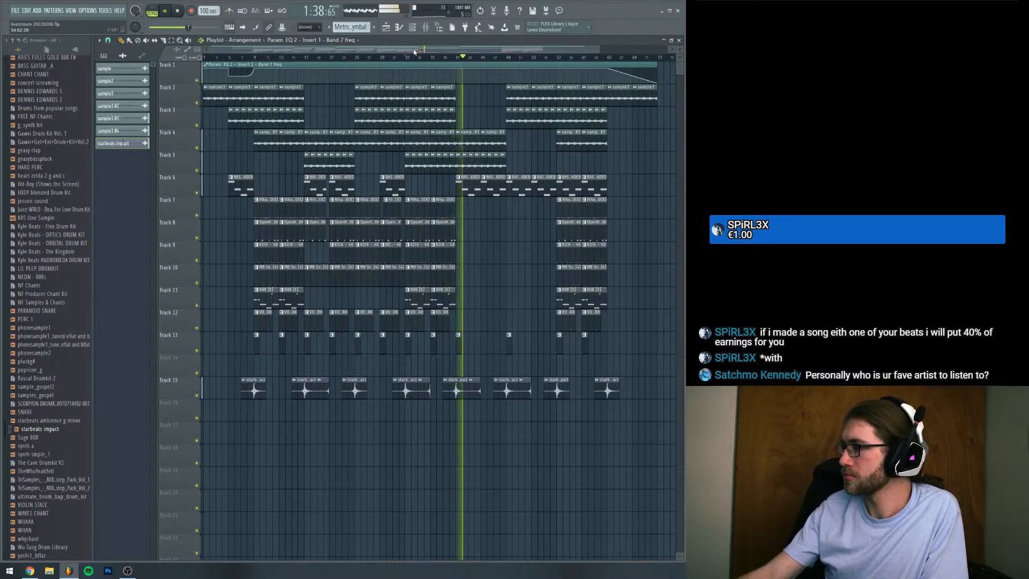
key(space)
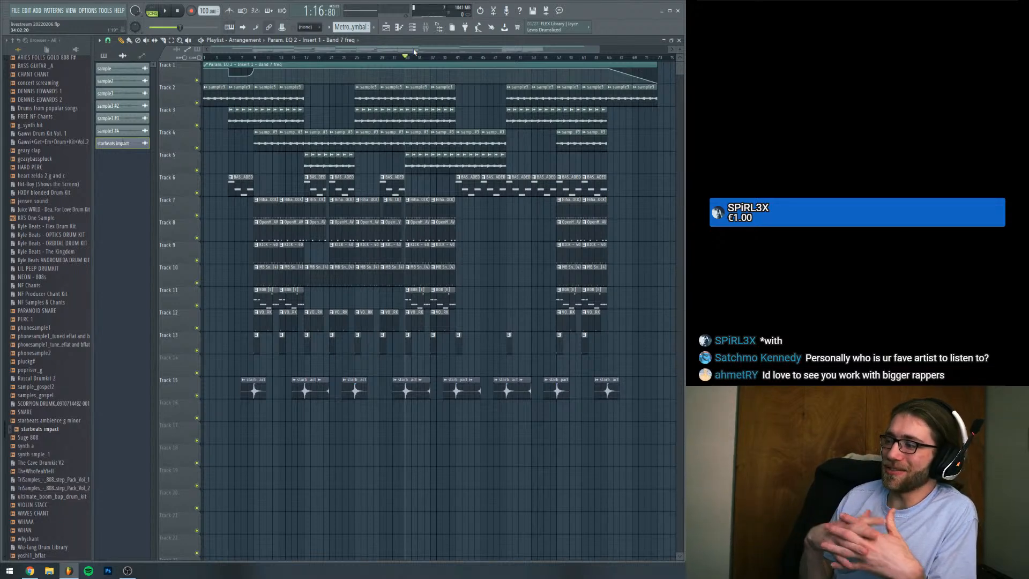
Delete the two Track 6 BASS - JADED clips in the last drum section, from bar 57 to bar 65
mouse_move(444, 209)
mouse_down()
mouse_move(464, 236)
mouse_move(444, 213)
mouse_up()
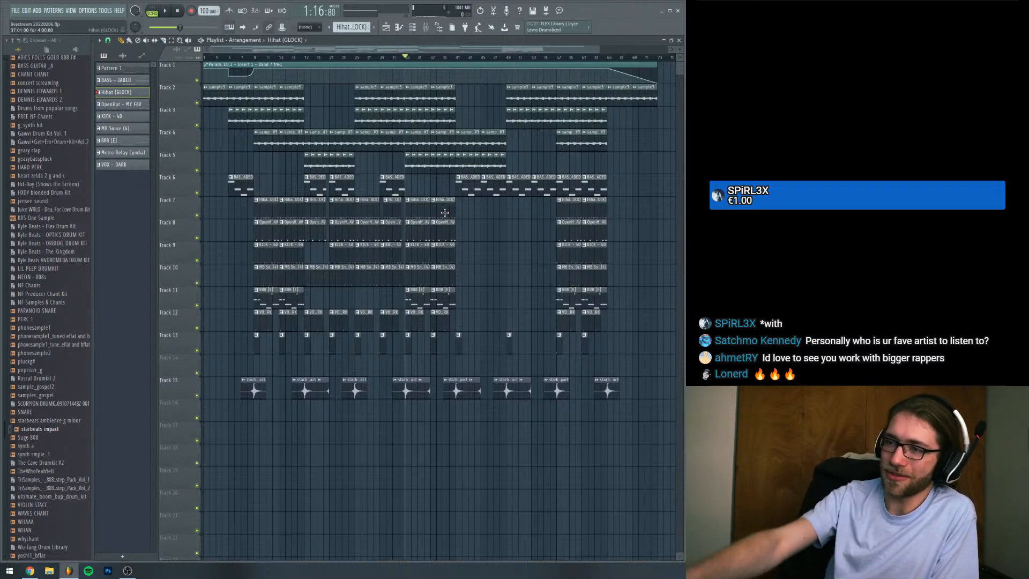
click(421, 294)
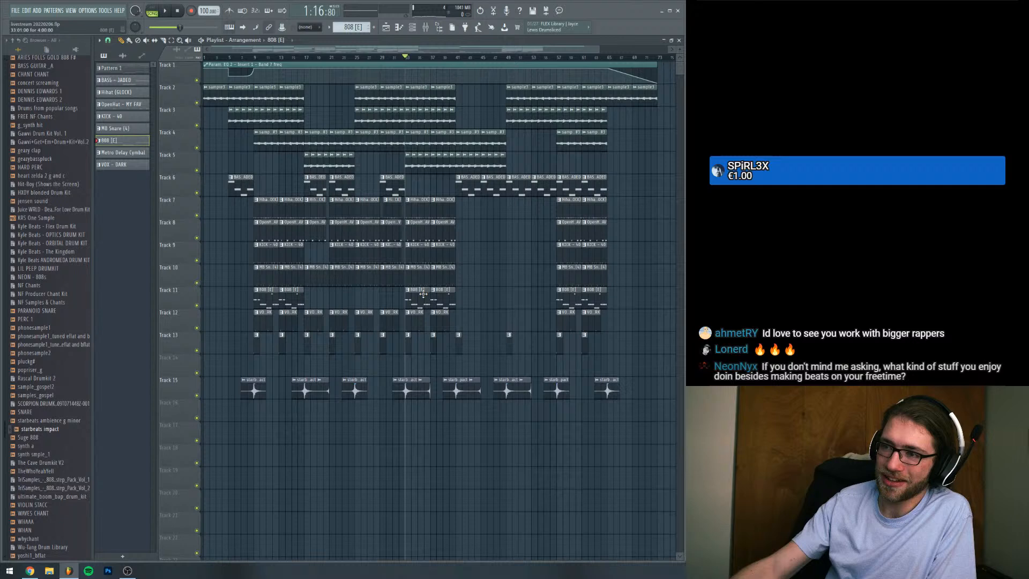
click(390, 182)
right_click(571, 184)
right_click(595, 184)
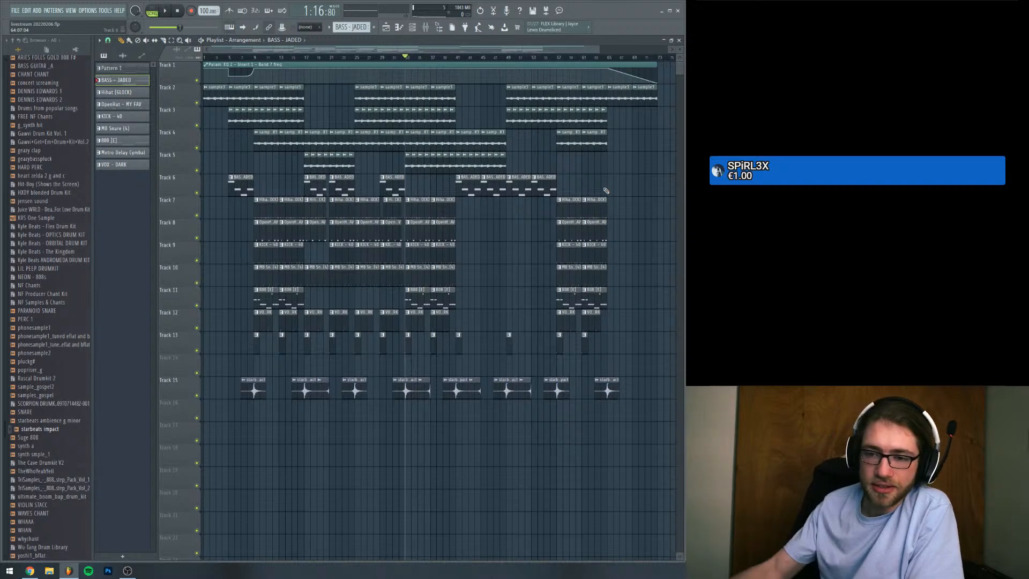
Open Spotify and move its window away to the neighbouring display
click(89, 571)
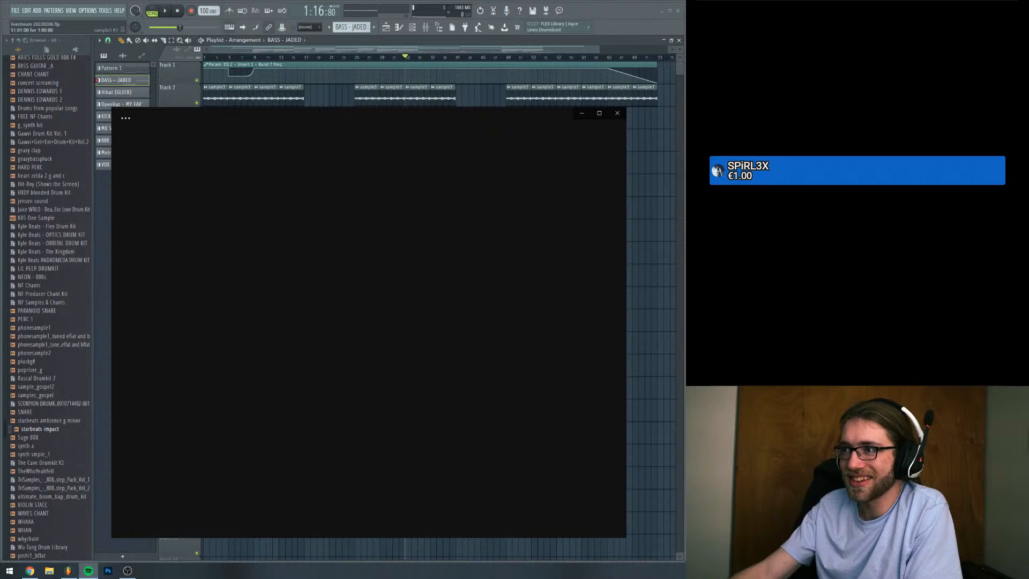
drag(540, 110, 1028, 64)
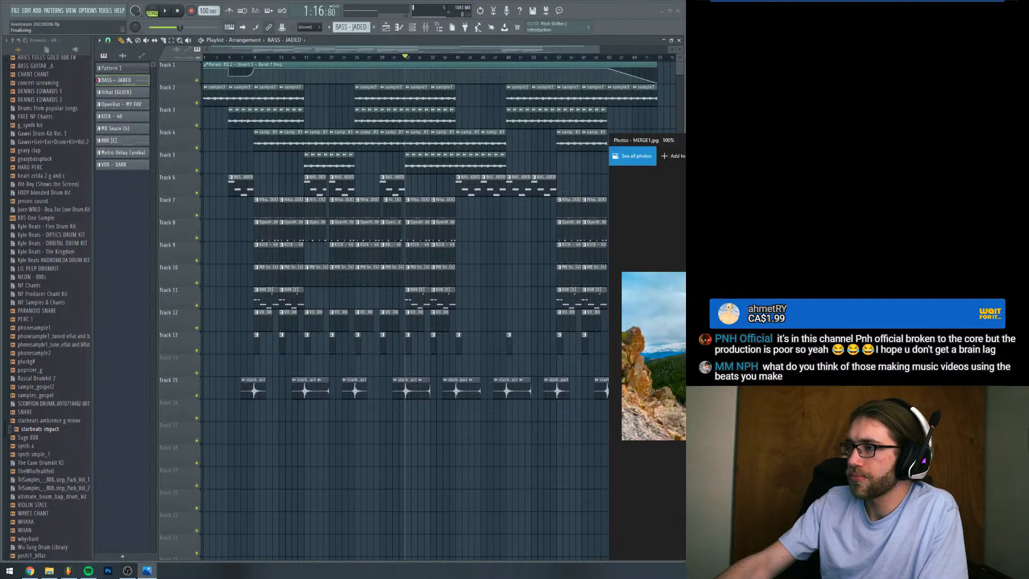
Bring the MERGE1.jpg photo window onto this display, view it maximized, and close it to return to FL Studio
drag(786, 144, 34, 232)
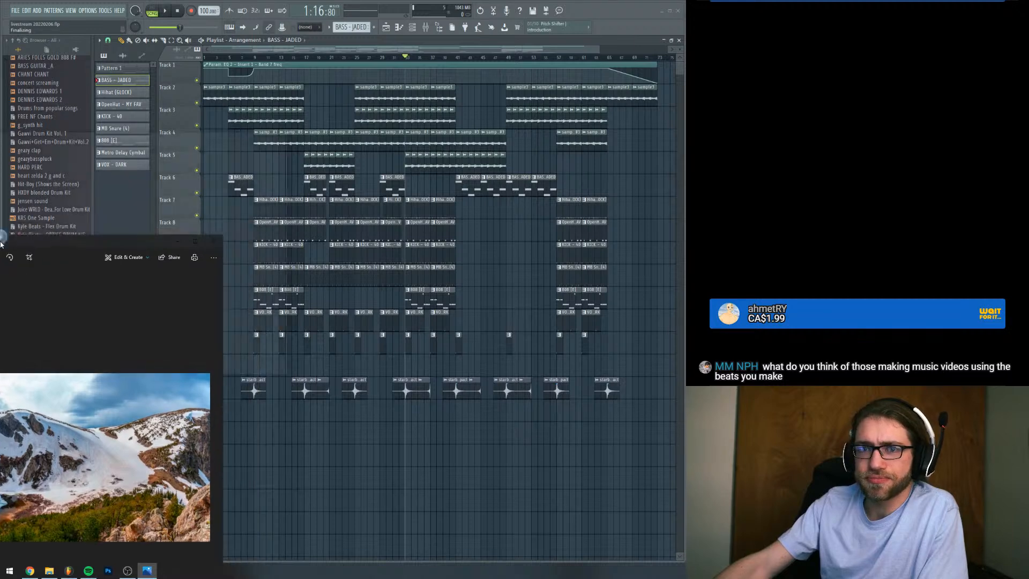
double_click(35, 234)
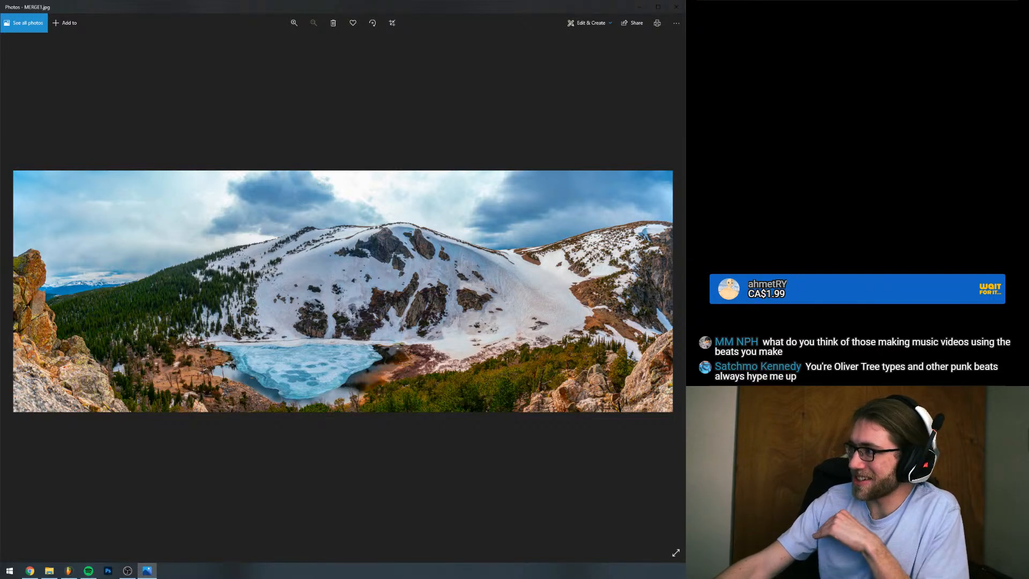
key(alt+Tab)
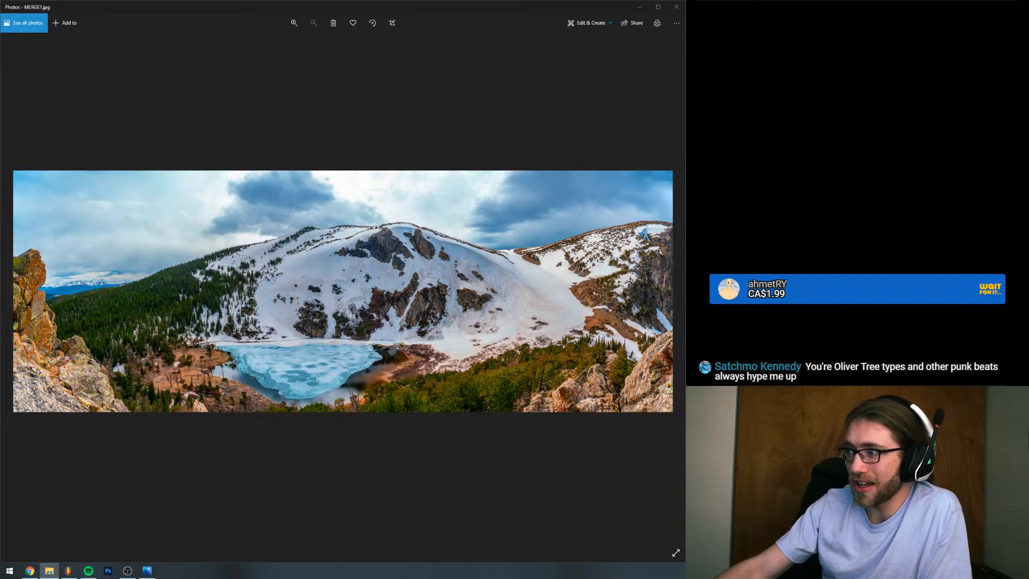
click(676, 7)
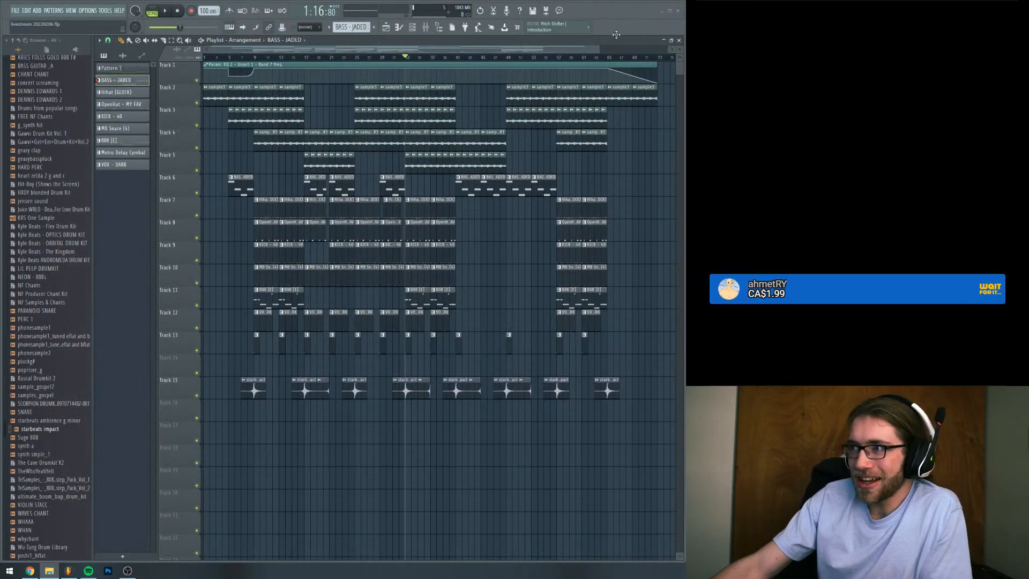
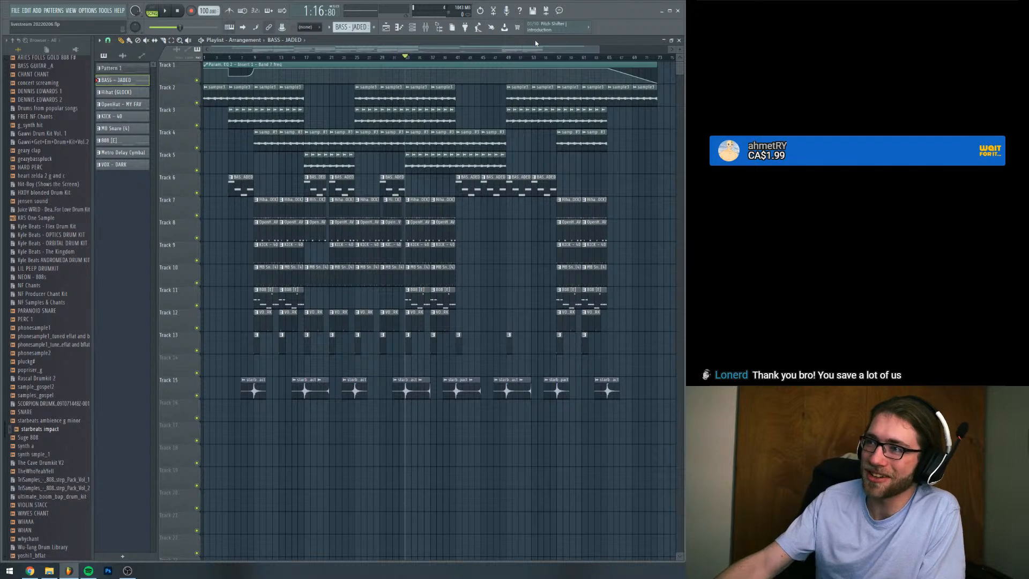
Play the arrangement from bar 33 and show all channel groups in the channel rack
key(space)
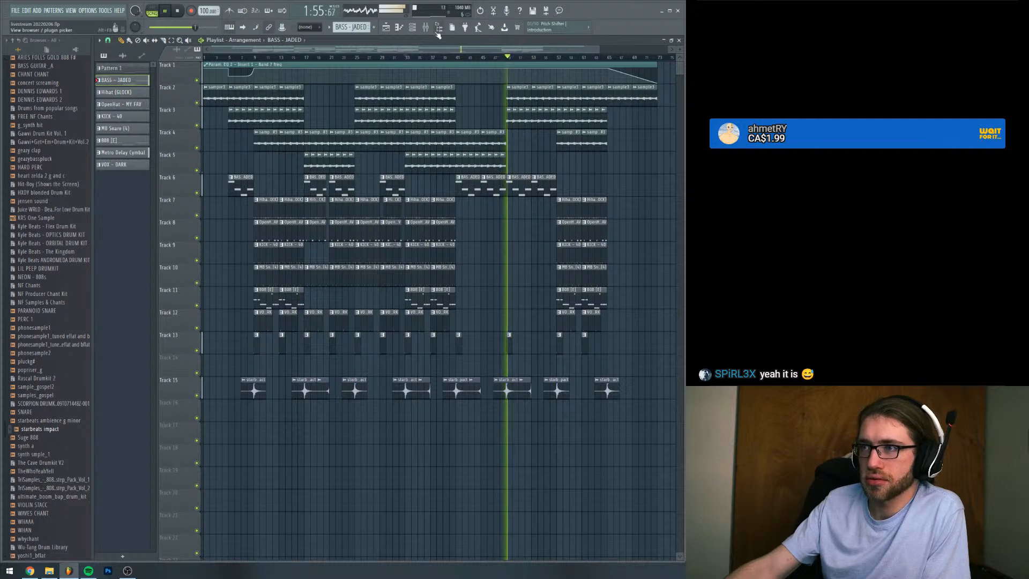
key(F6)
click(207, 216)
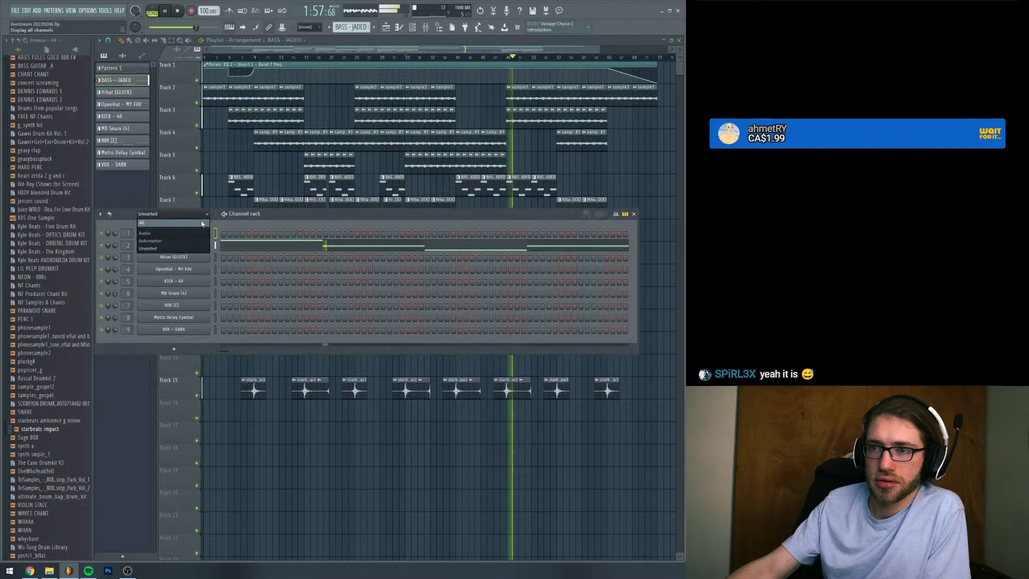
click(155, 221)
Add the installed Kontakt VST generator from the plugin database as a new channel in the channel rack
scroll(30, 169, down, 15)
scroll(29, 167, up, 4)
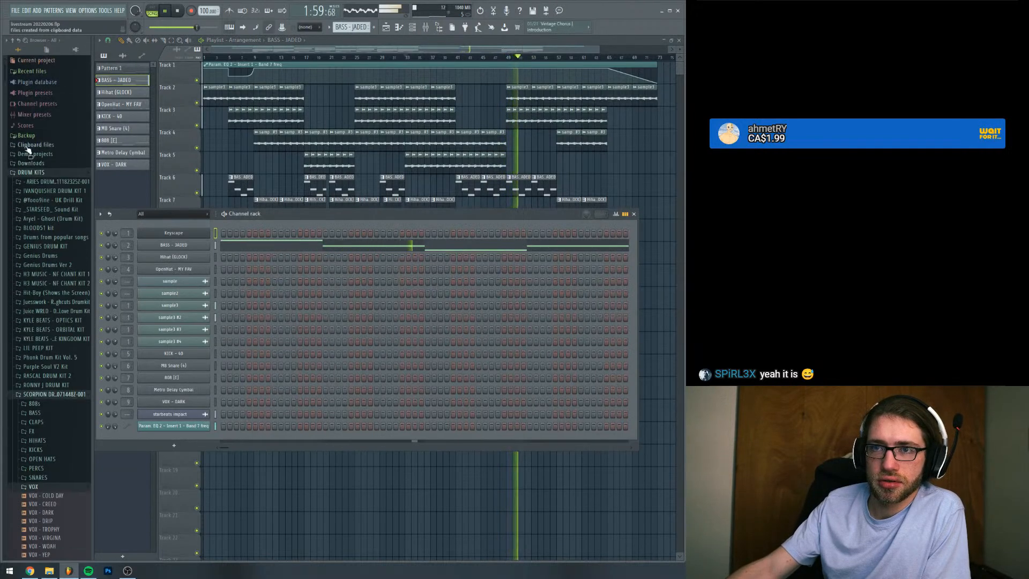
click(30, 84)
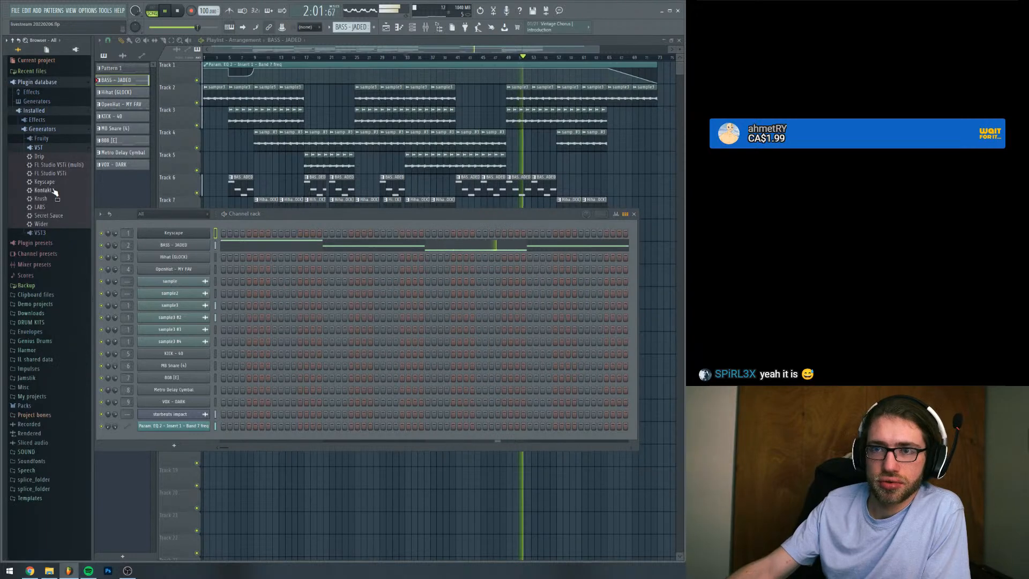
drag(46, 189, 158, 435)
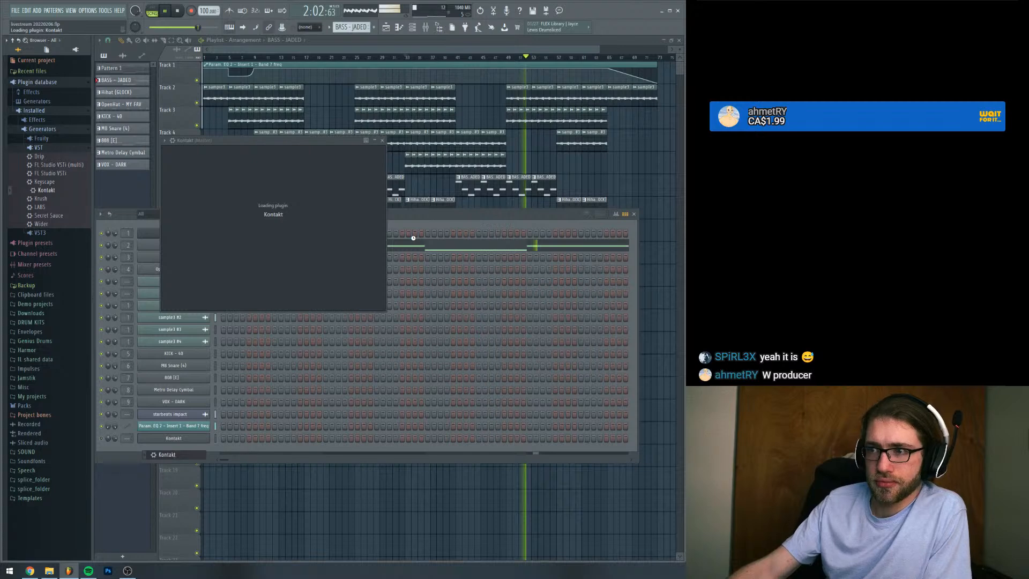
click(613, 225)
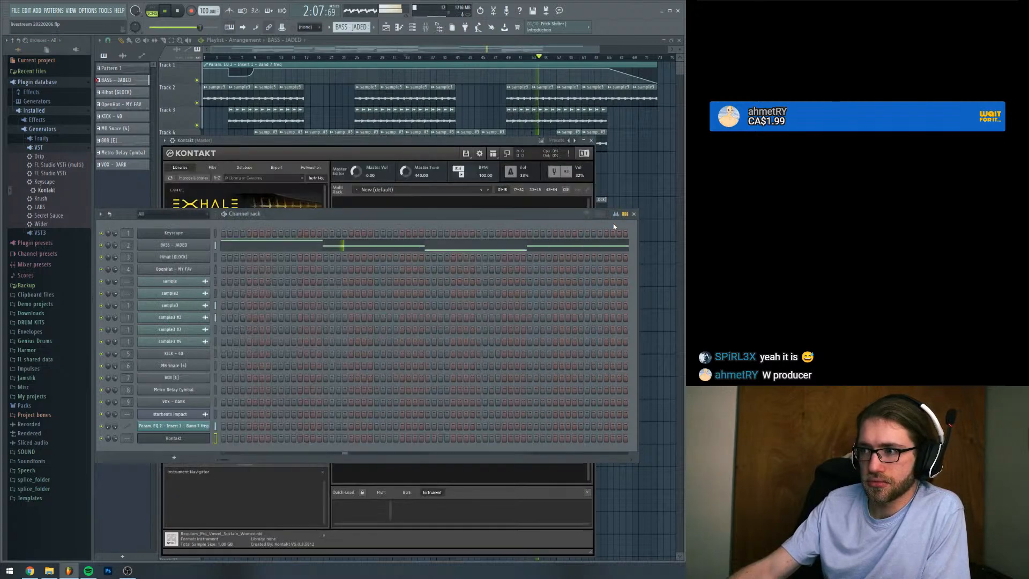
Load EXHALE.nki from the EXHALE library into Kontakt and switch the instrument to its loops mode
click(213, 206)
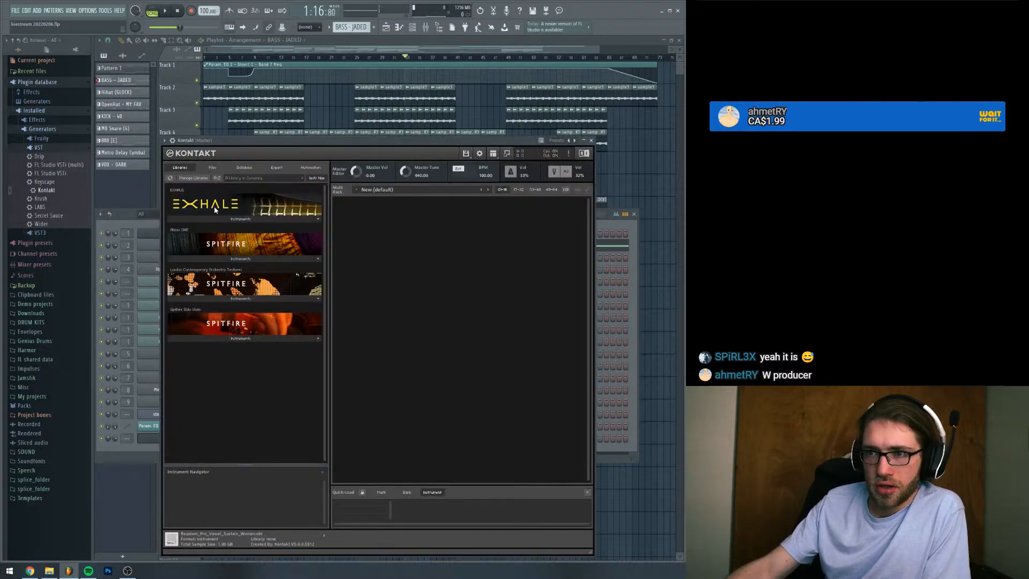
click(218, 218)
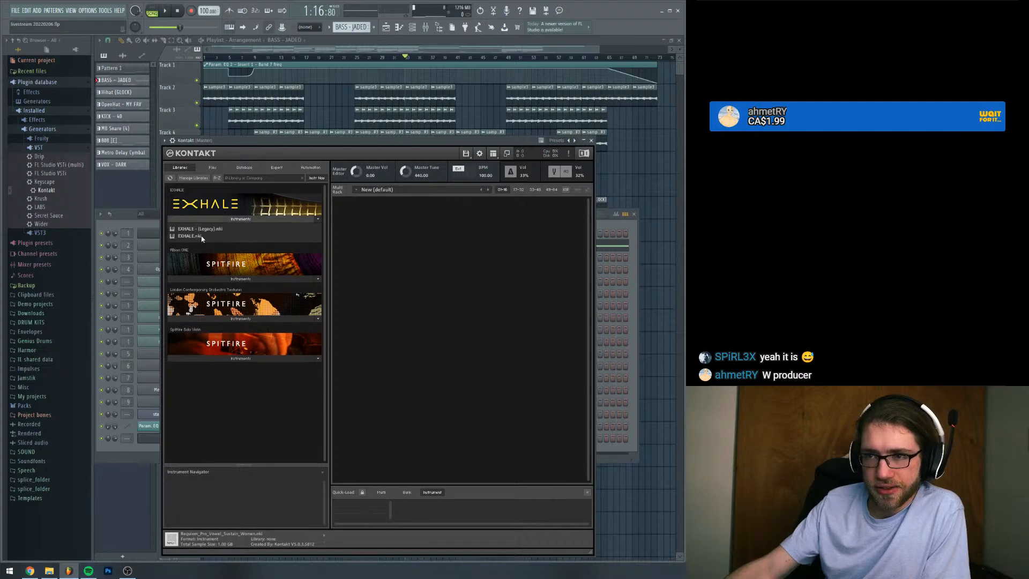
click(202, 237)
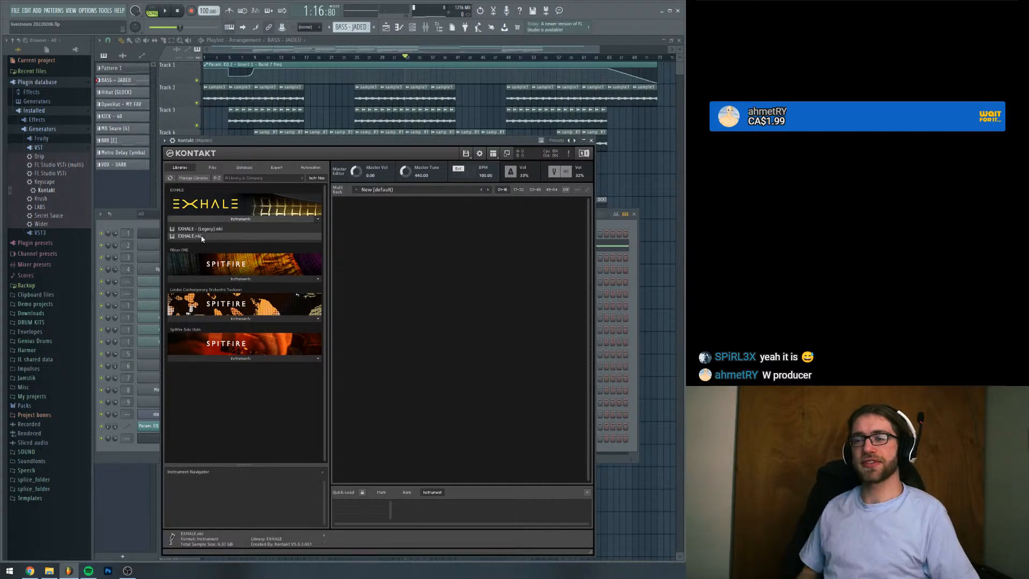
double_click(202, 237)
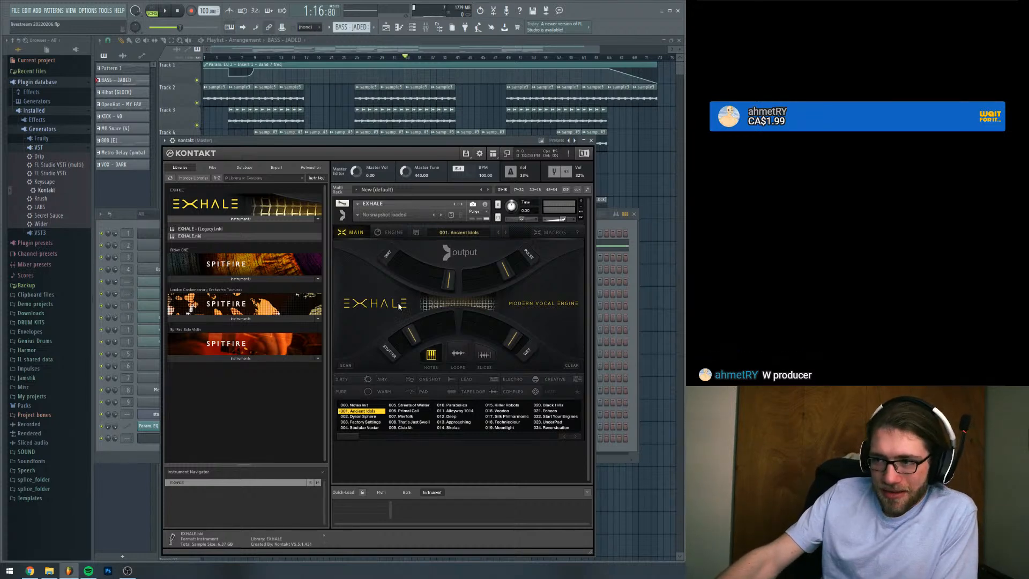
click(453, 362)
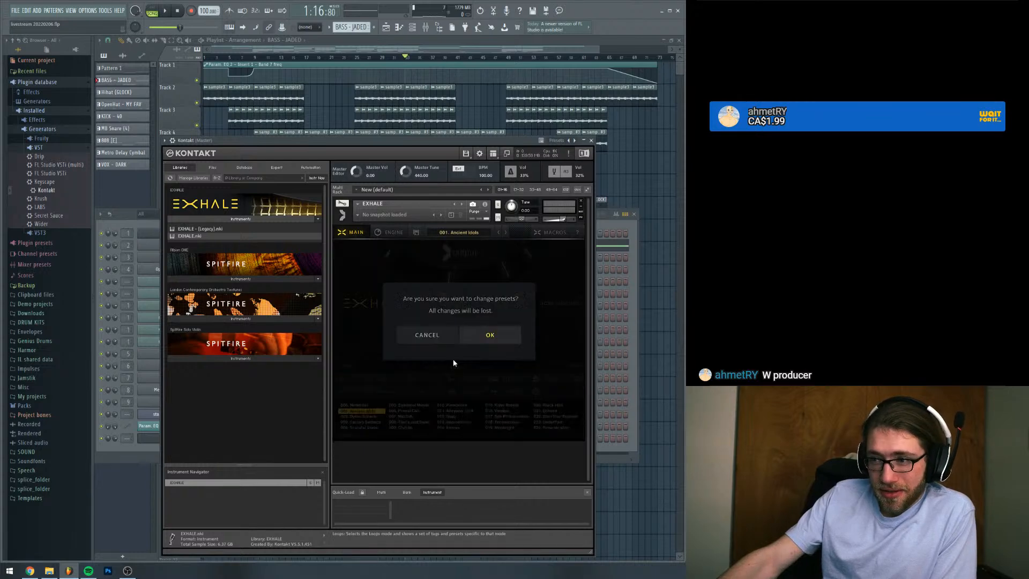
click(490, 335)
Route the Kontakt channel to mixer insert 10
click(125, 438)
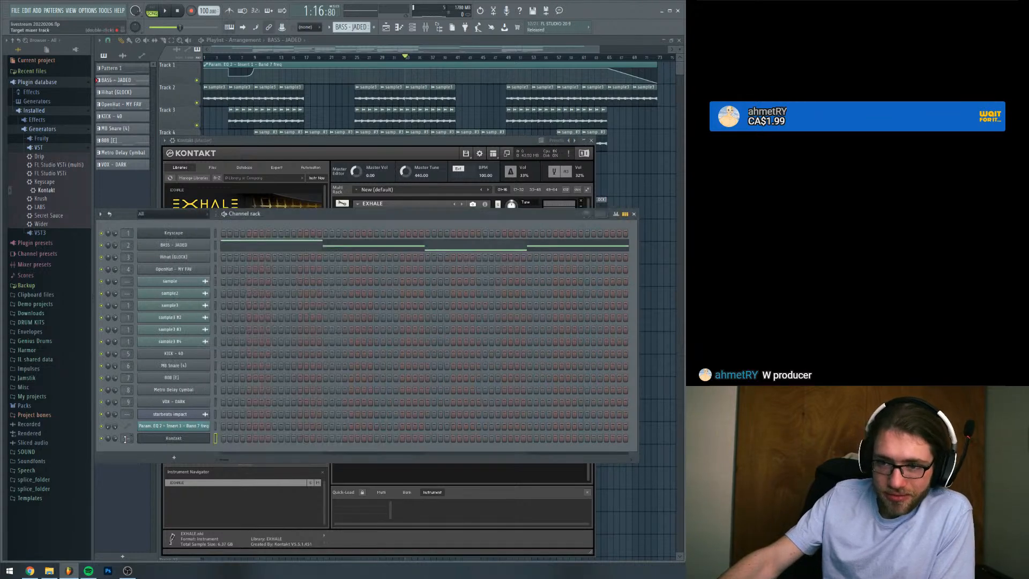
drag(125, 440, 125, 418)
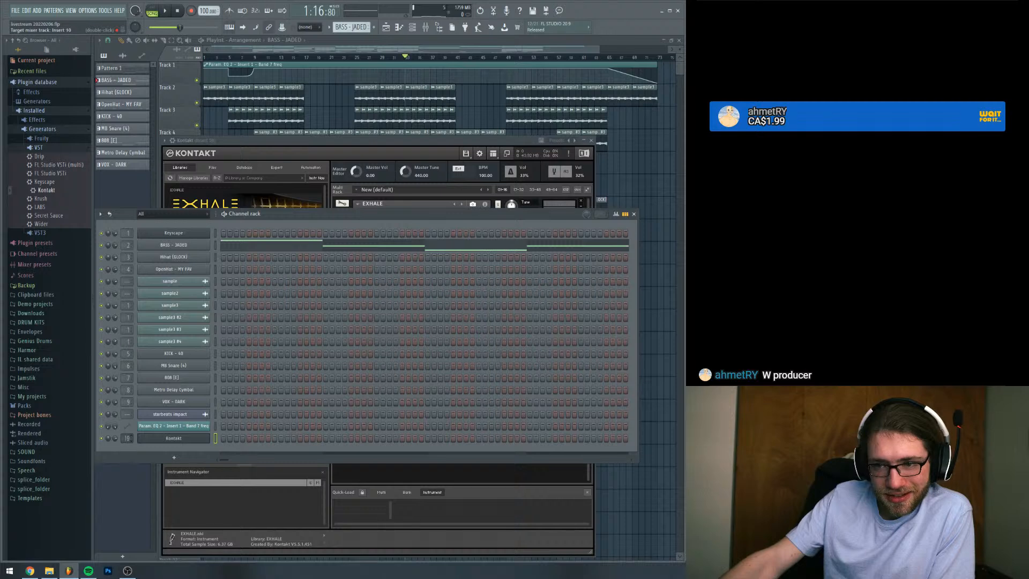
Check the BASS - JADED notes in the piano roll and adjust the key setting of Exhale's loops in Kontakt
click(258, 247)
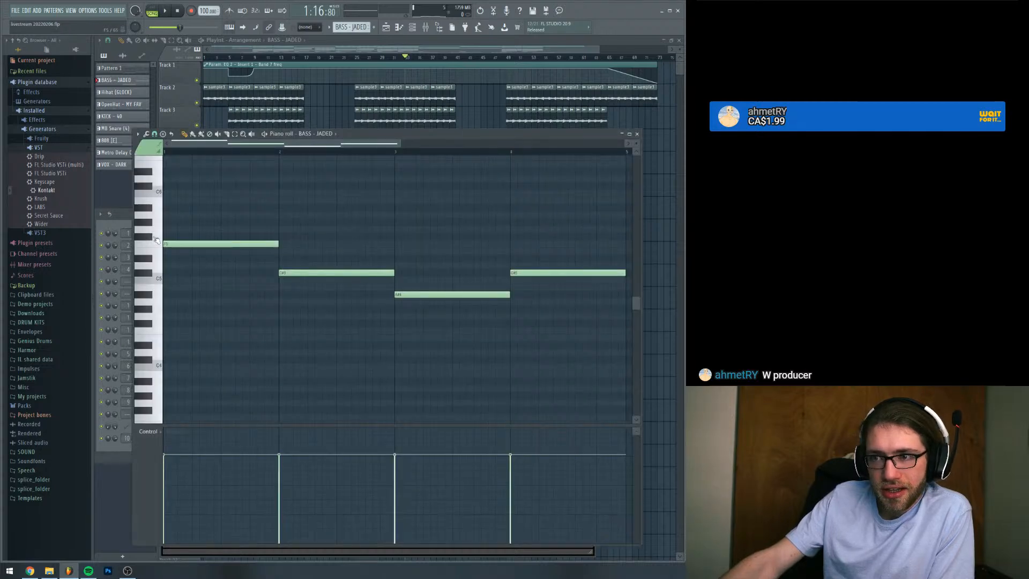
click(117, 223)
click(160, 437)
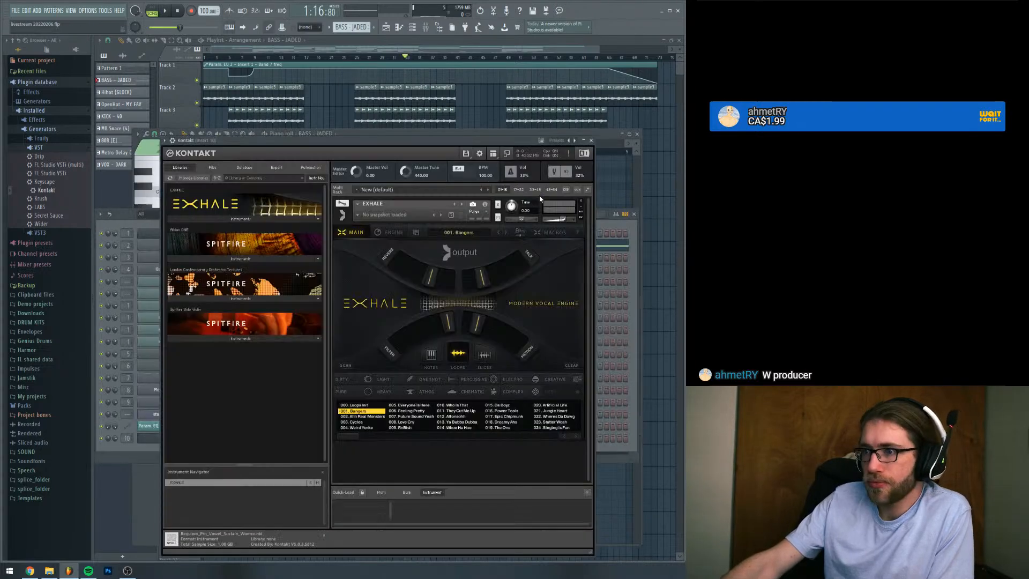
click(518, 232)
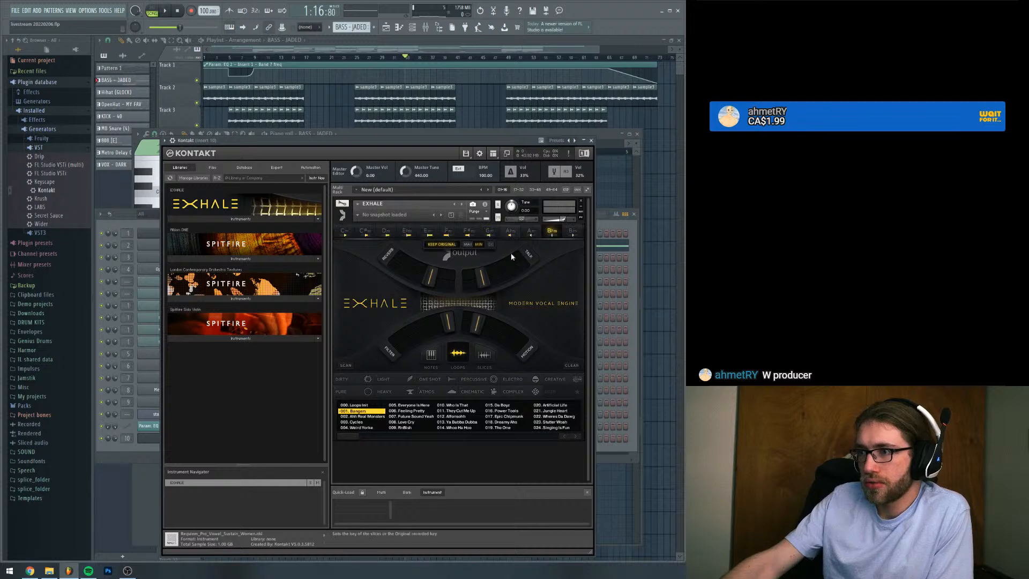
click(456, 236)
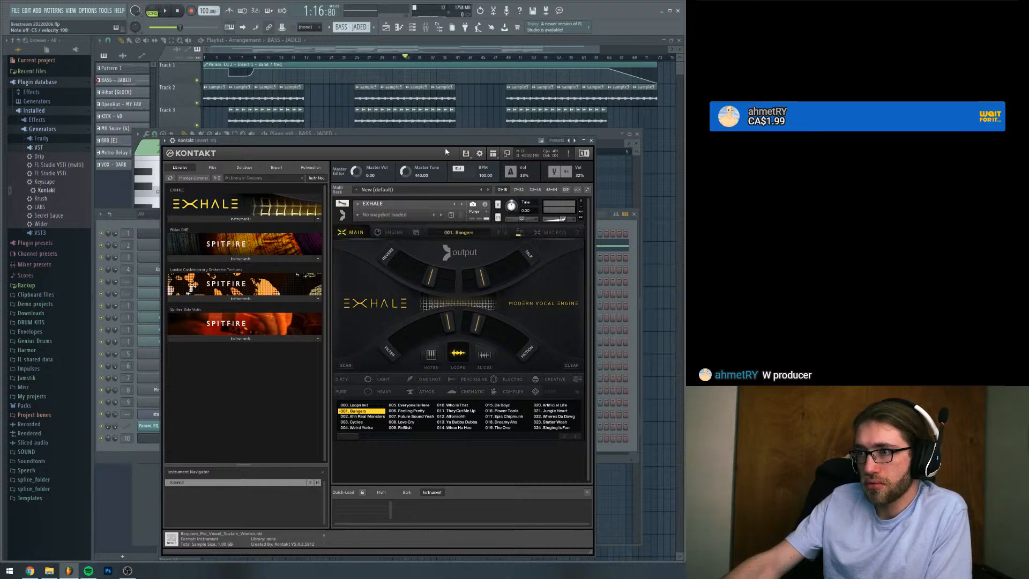
Load the Exhale loop preset 004. Weird Yorke and audition its vocal loops on several low notes
drag(445, 147, 446, 119)
click(367, 400)
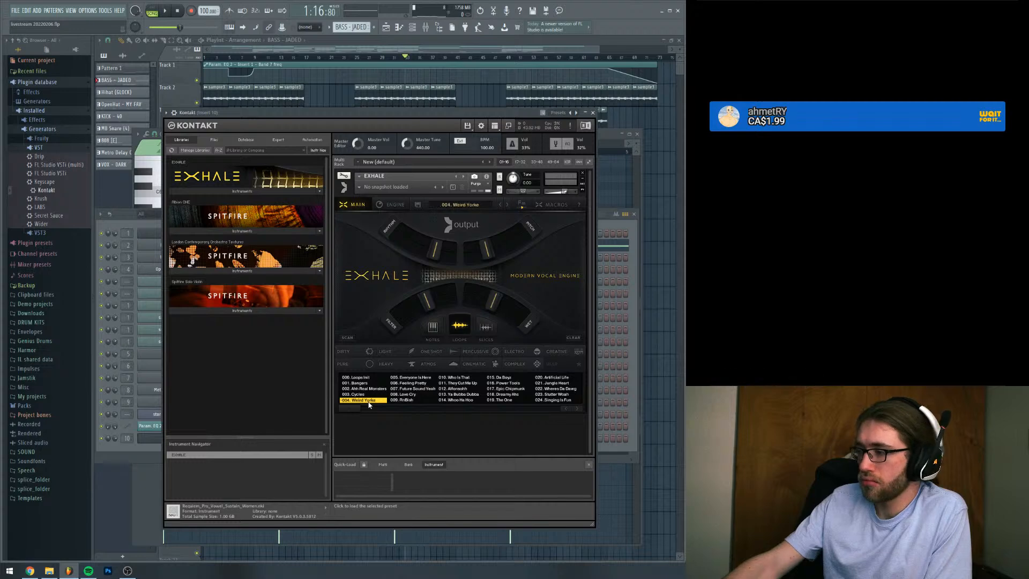
key(z)
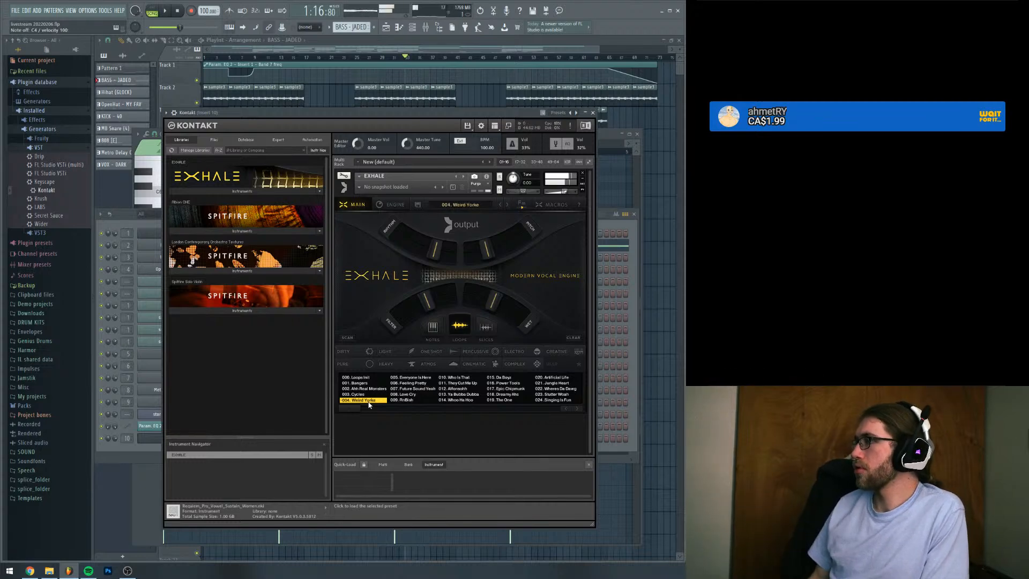
key(x)
key(c)
key(v)
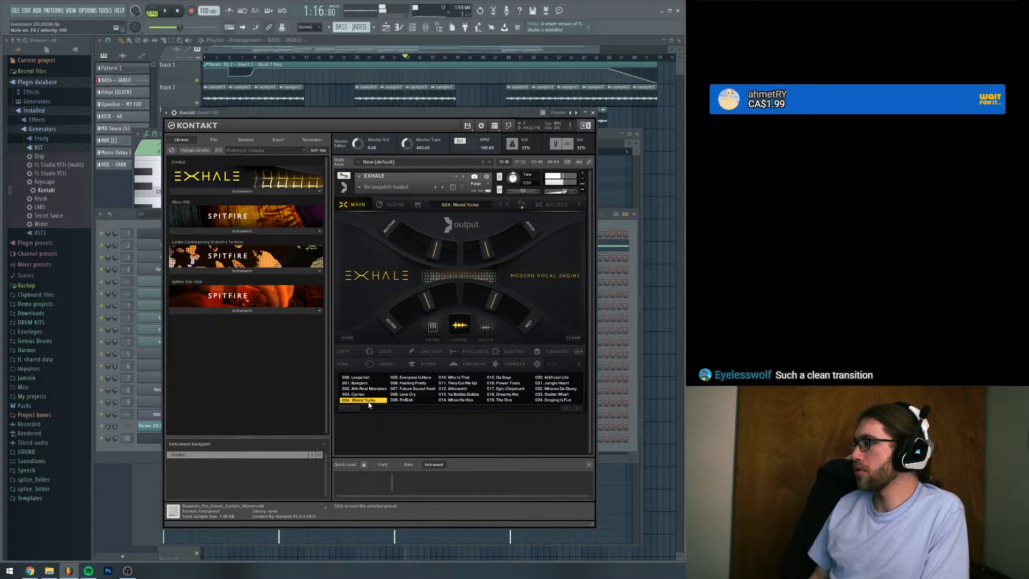
key(c)
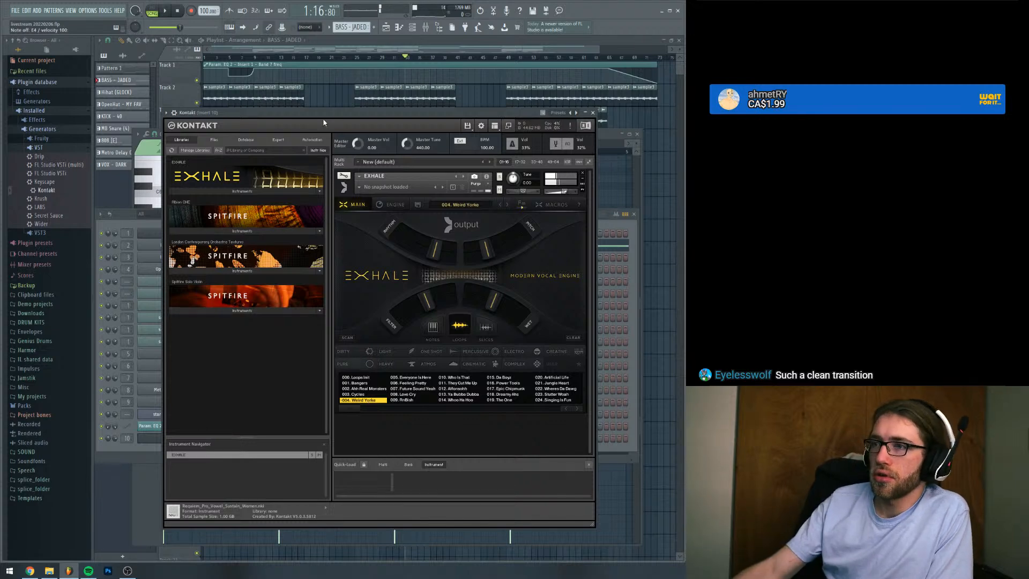
key(c)
key(space)
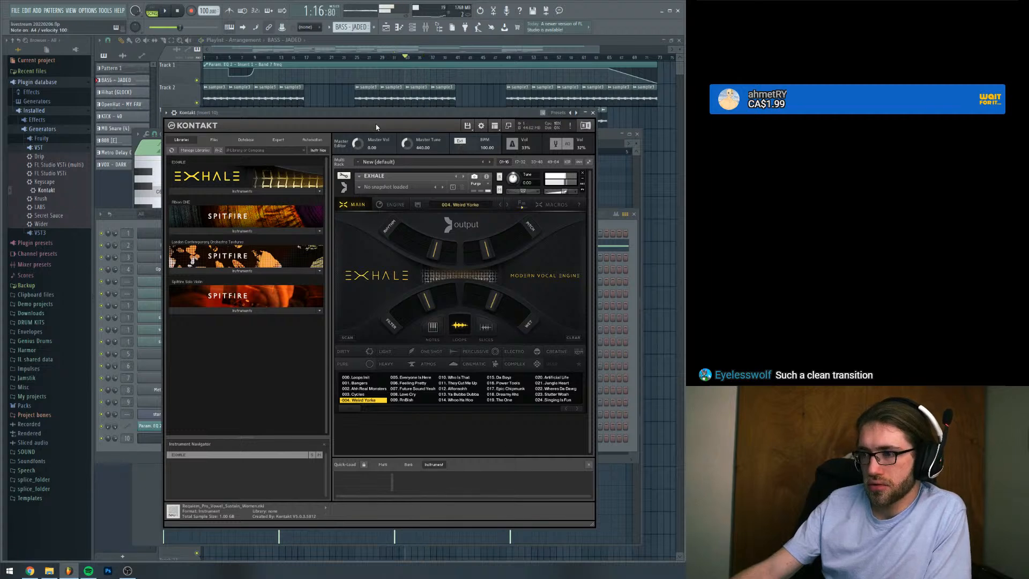
Load the Exhale loop preset 009. RnBish, audition it over the playing arrangement, and stop playback
click(411, 400)
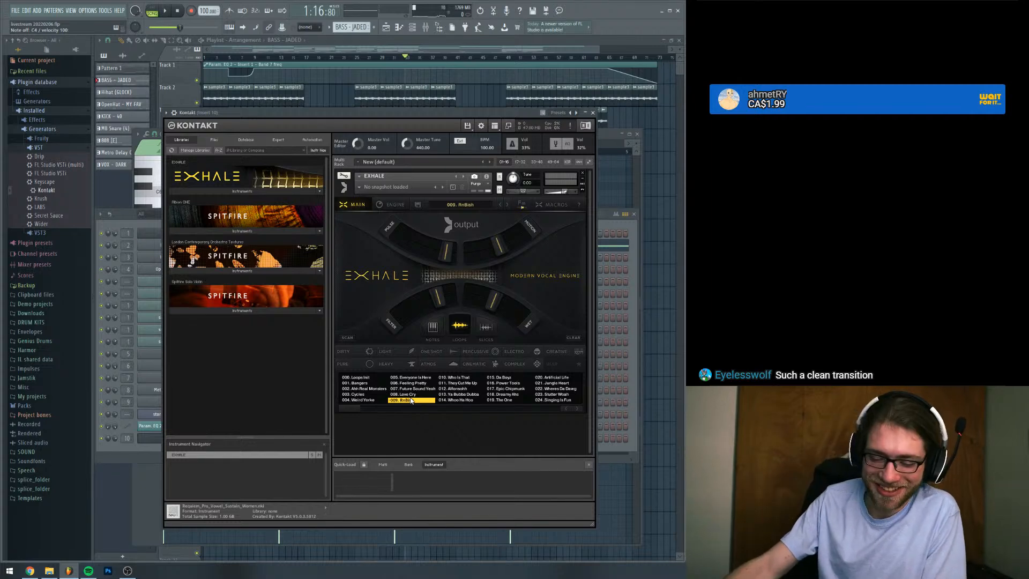
drag(354, 115, 358, 103)
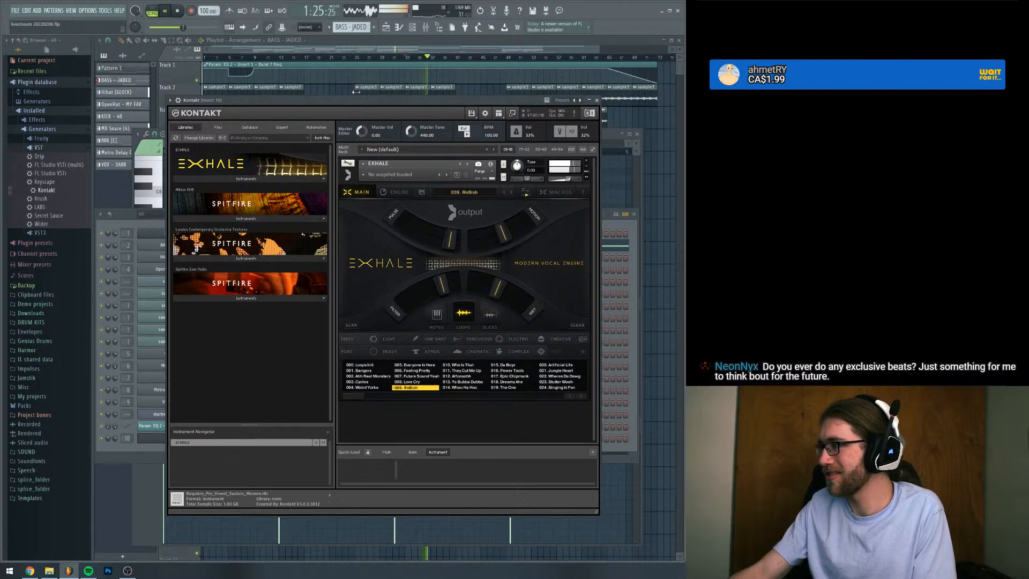
drag(399, 100, 405, 143)
key(space)
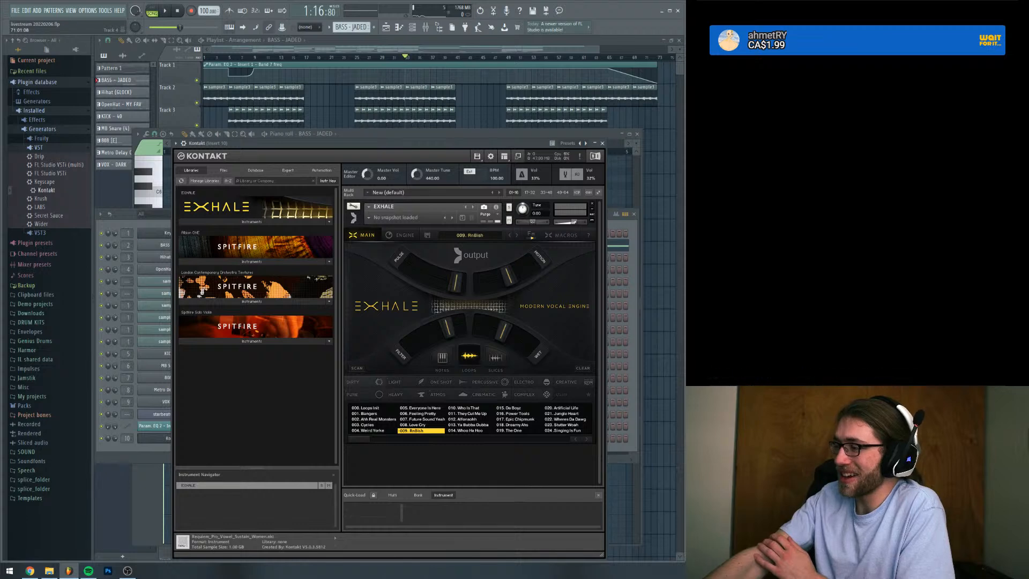
Return to the playlist, solo the Track 15 impacts, listen to the impact around bar 33, and unmute all tracks
key(F5)
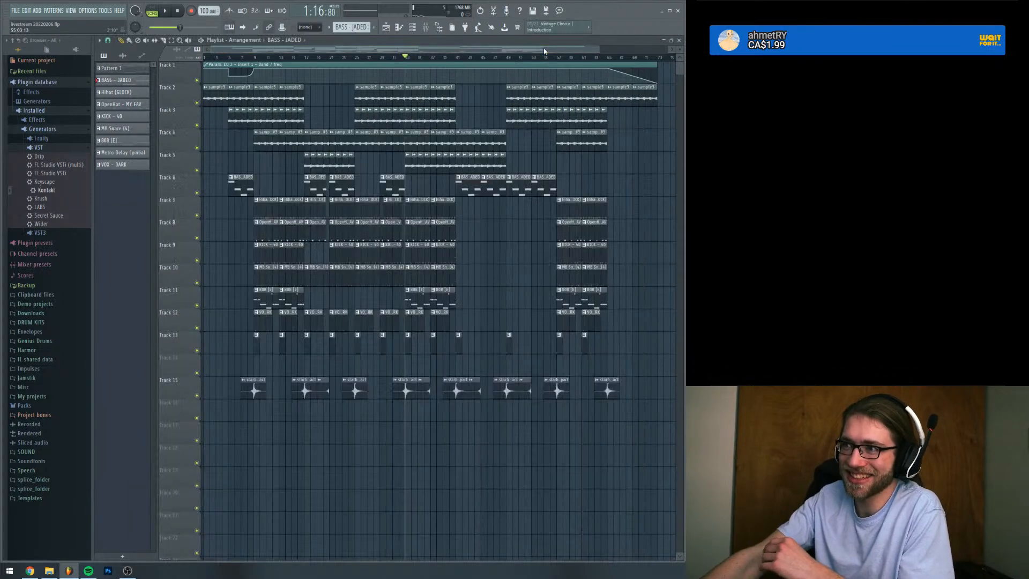
right_click(197, 395)
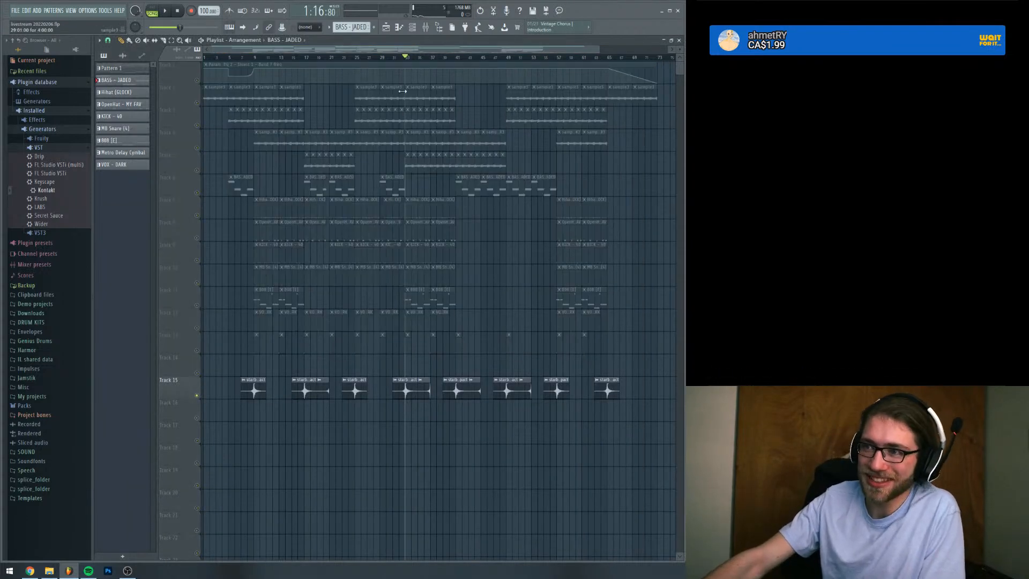
key(space)
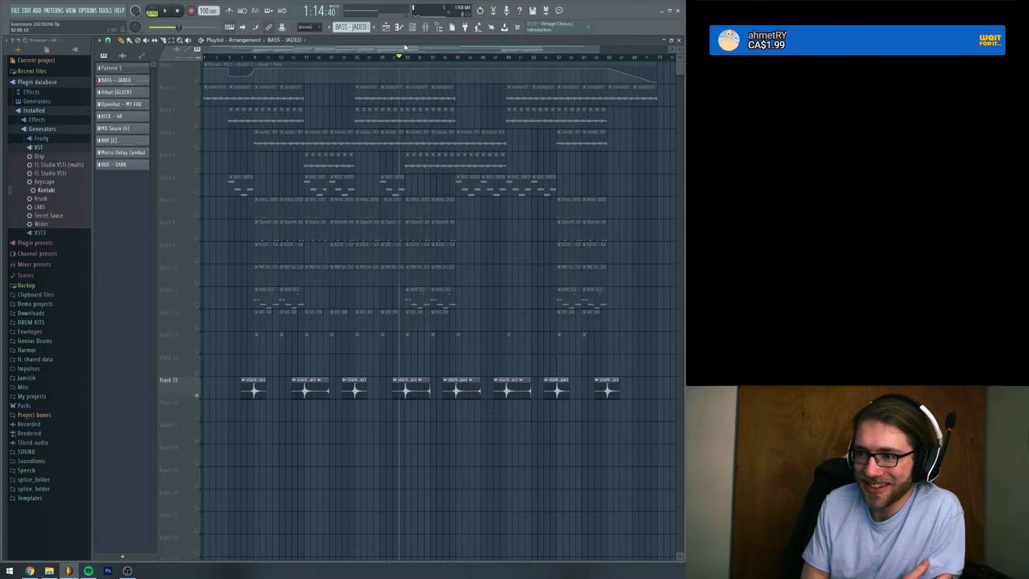
key(space)
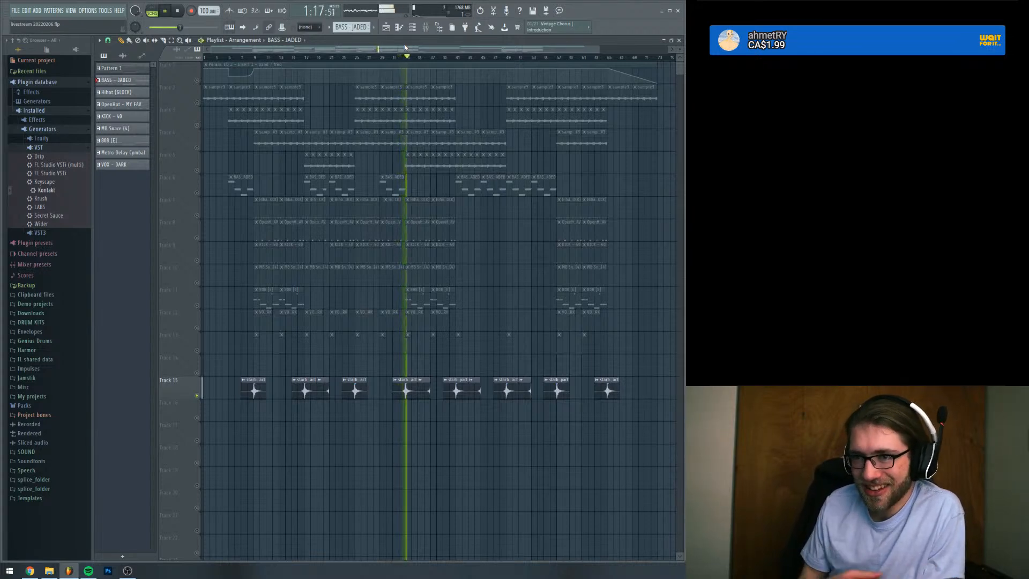
key(space)
right_click(197, 81)
right_click(197, 81)
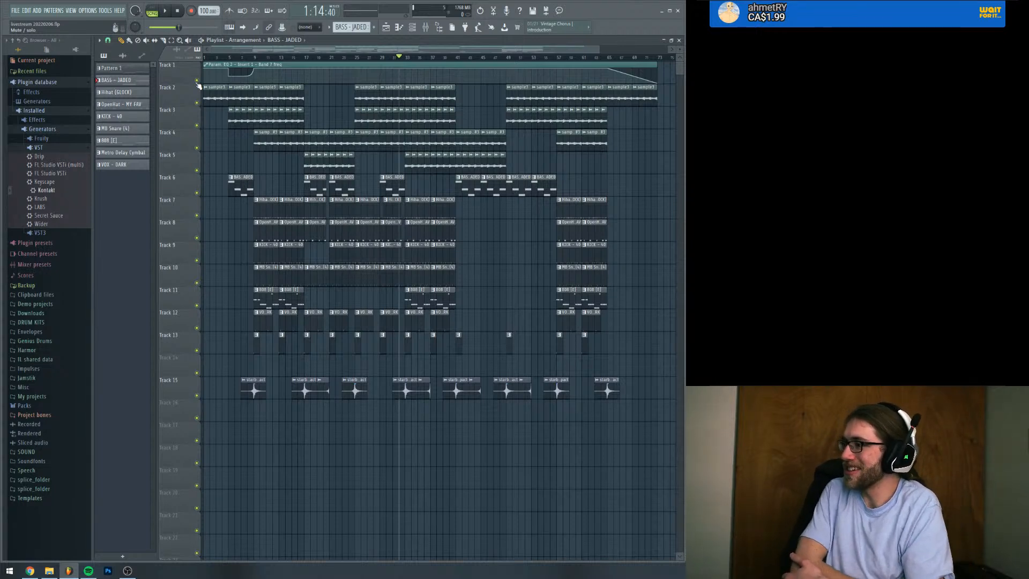
Bring up the channel rack, audition the Kontakt vocal loops over the arrangement around bar 33, and stop playback
click(412, 27)
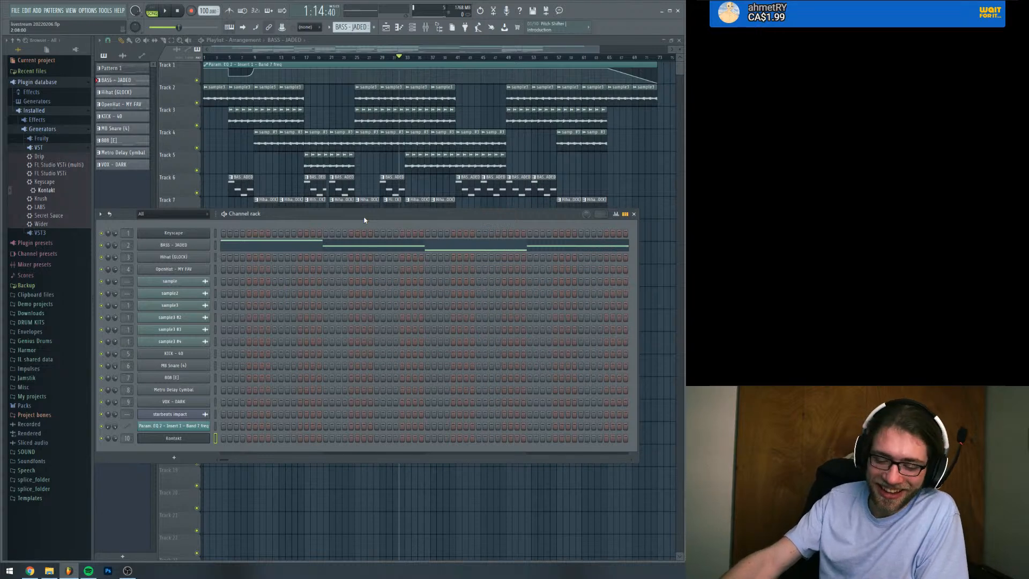
key(space)
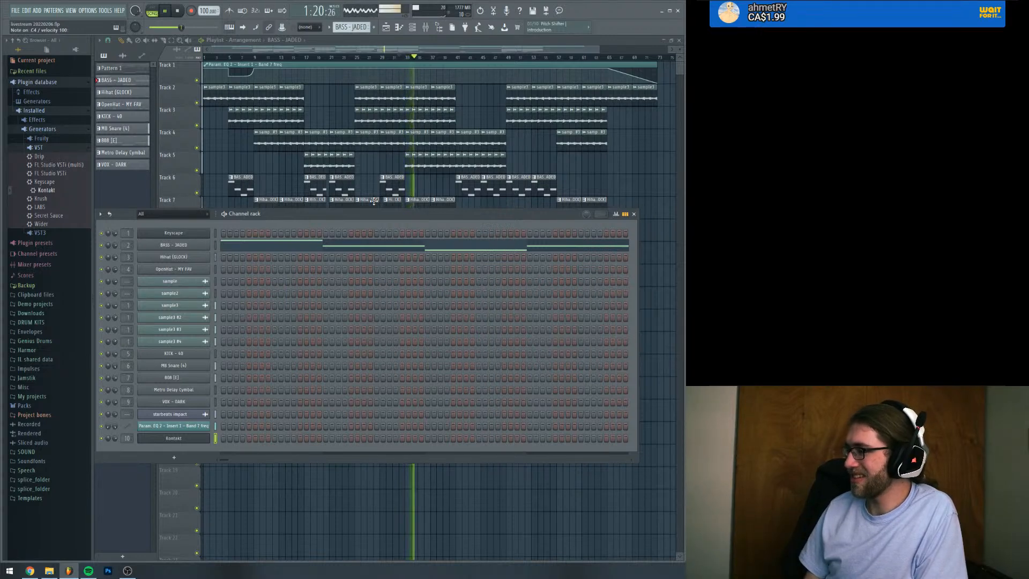
key(space)
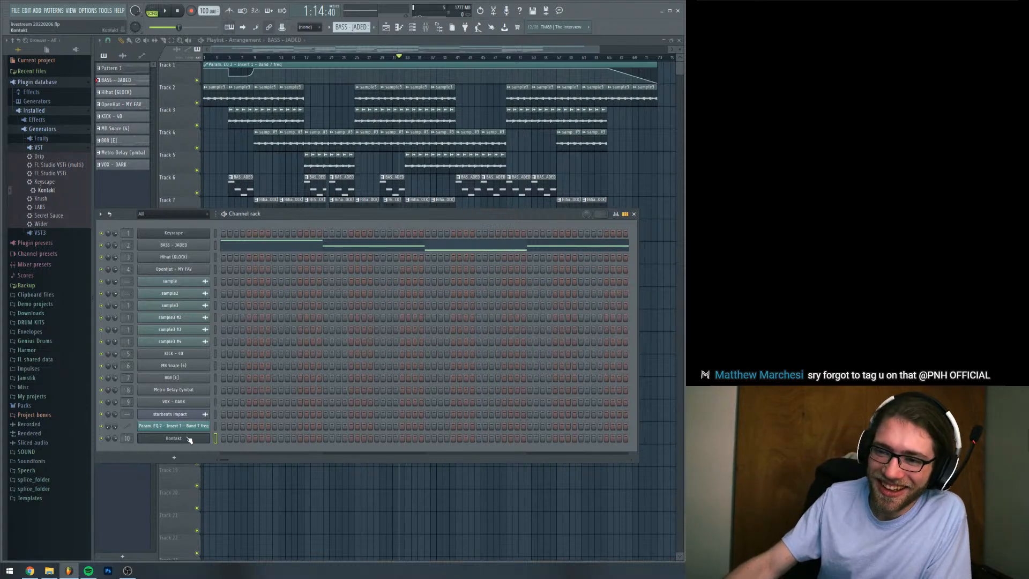
Reopen the Kontakt instrument and audition the 009. RnBish vocal loops on E4 and G4
click(173, 437)
drag(399, 146, 383, 116)
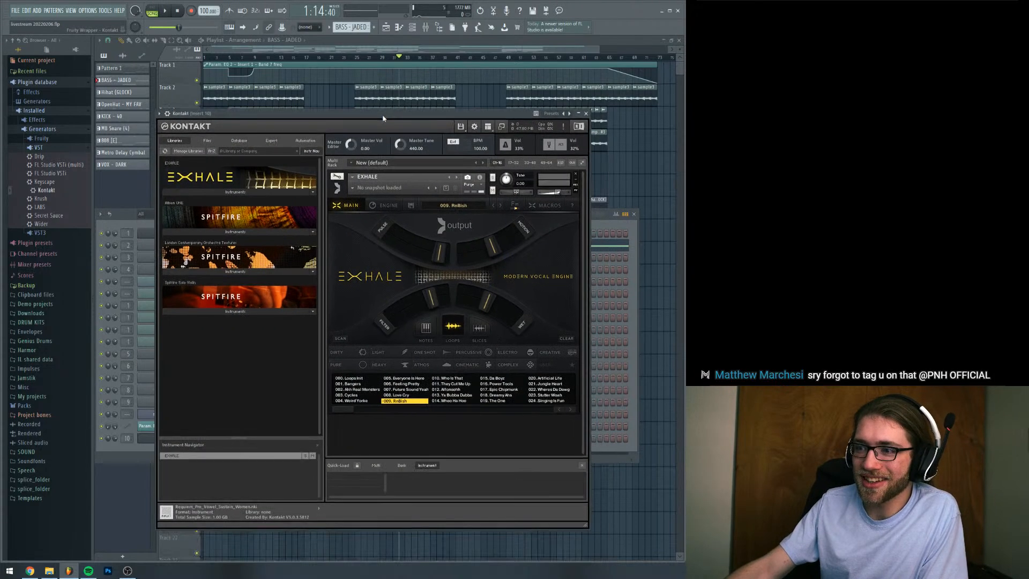
key(c)
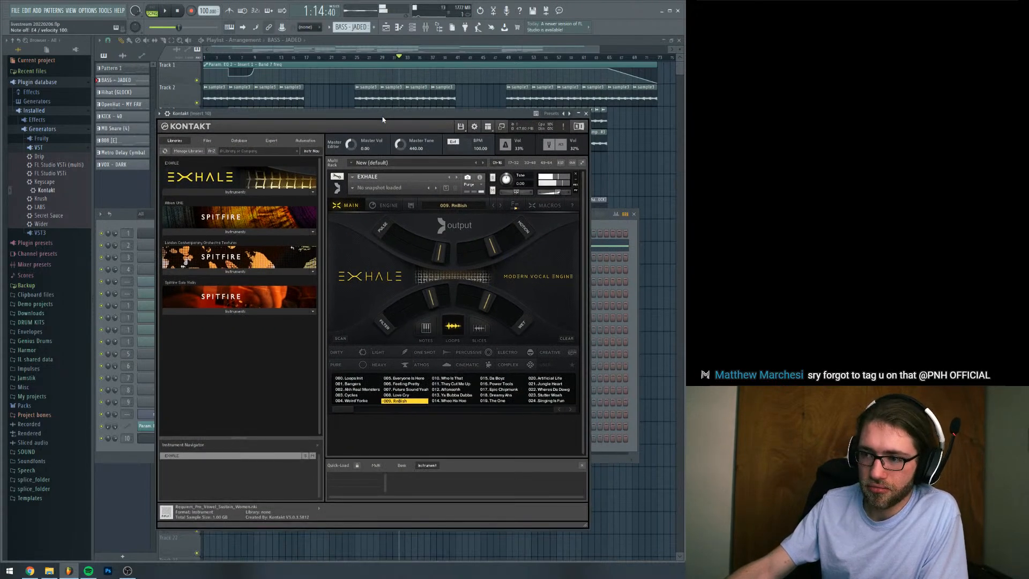
key(b)
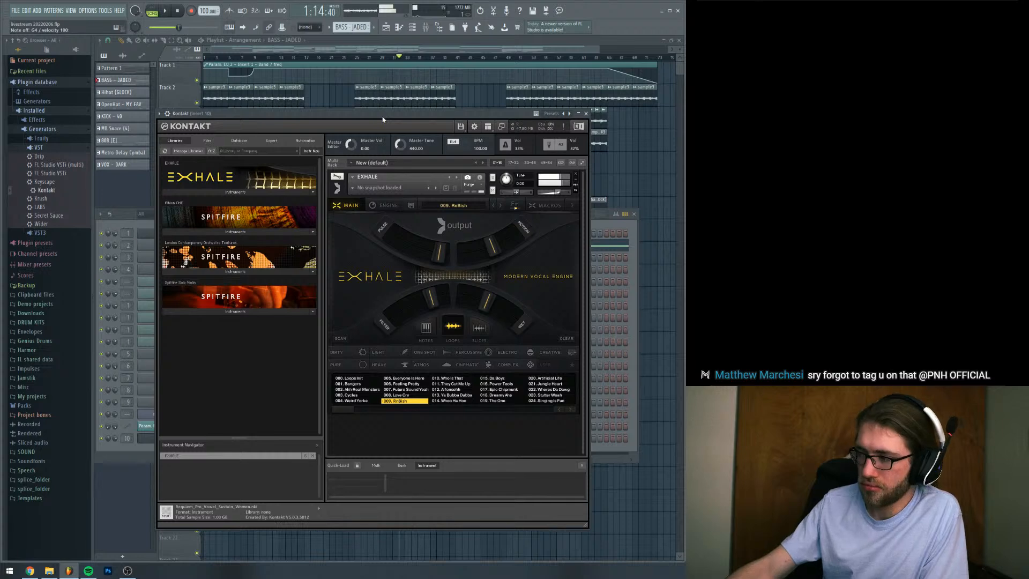
key(space)
Play the arrangement from around bar 33, audition the 009. RnBish loops from the Kontakt channel over it, and stop playback
key(space)
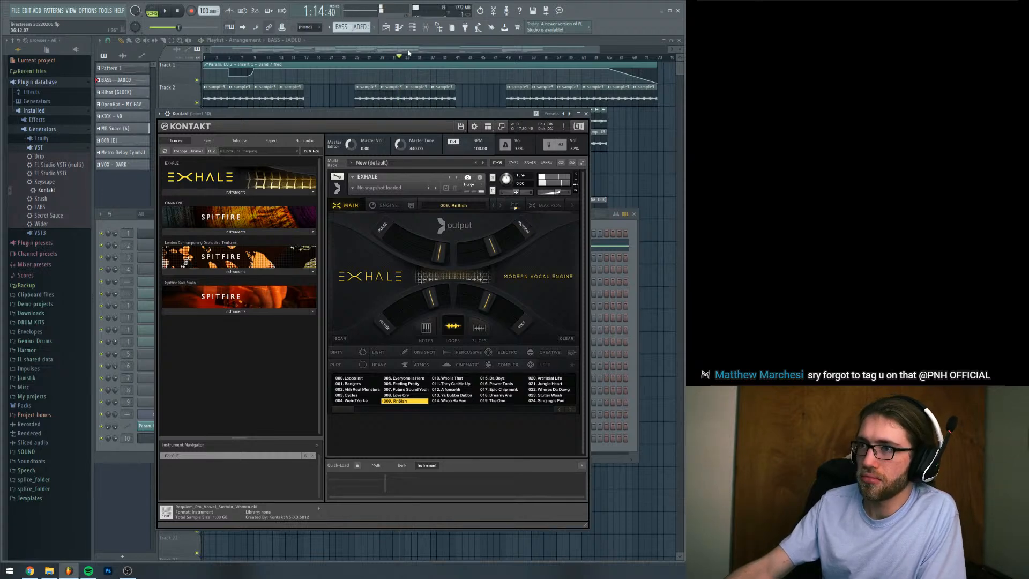
click(408, 57)
key(space)
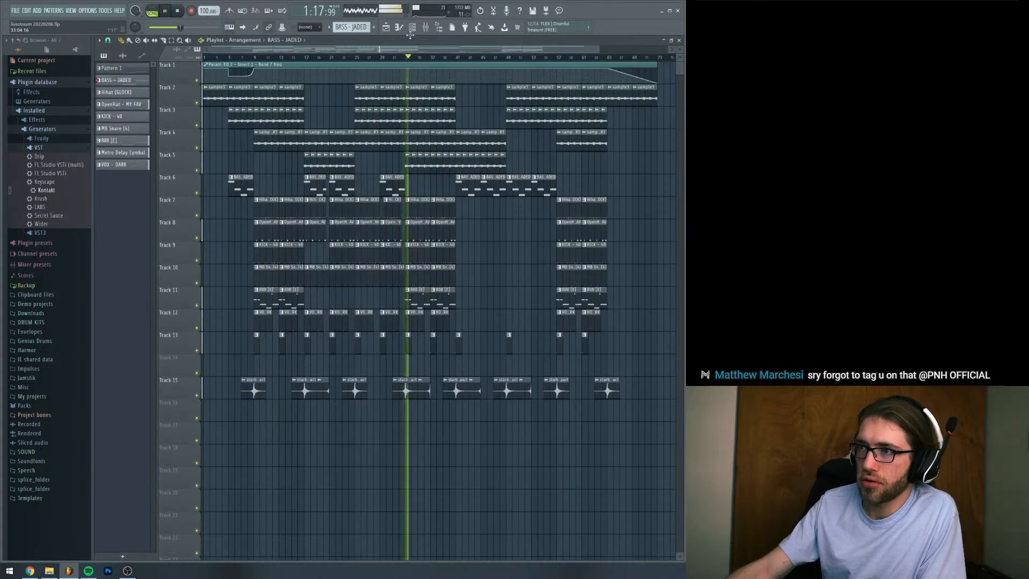
key(F6)
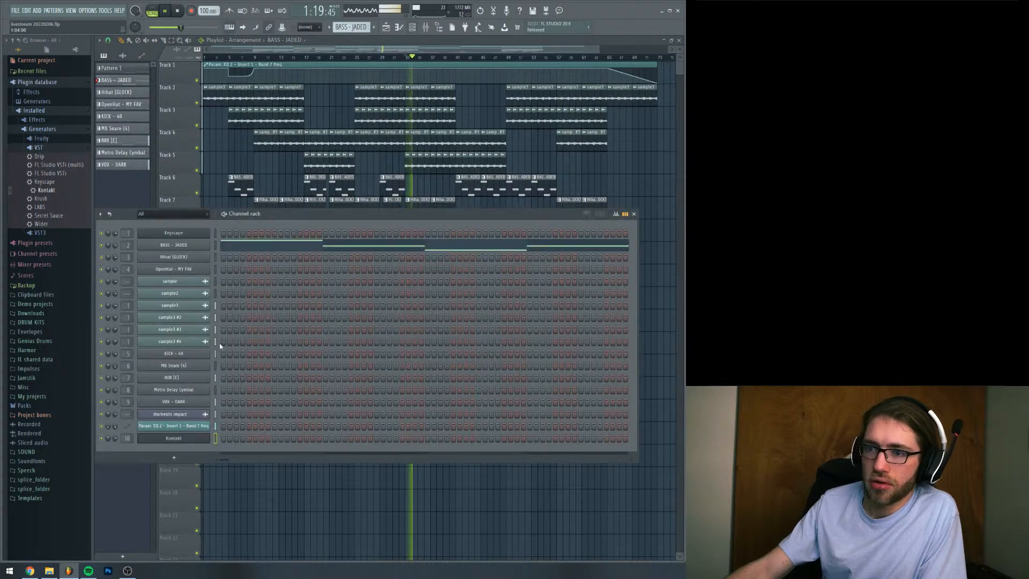
click(173, 438)
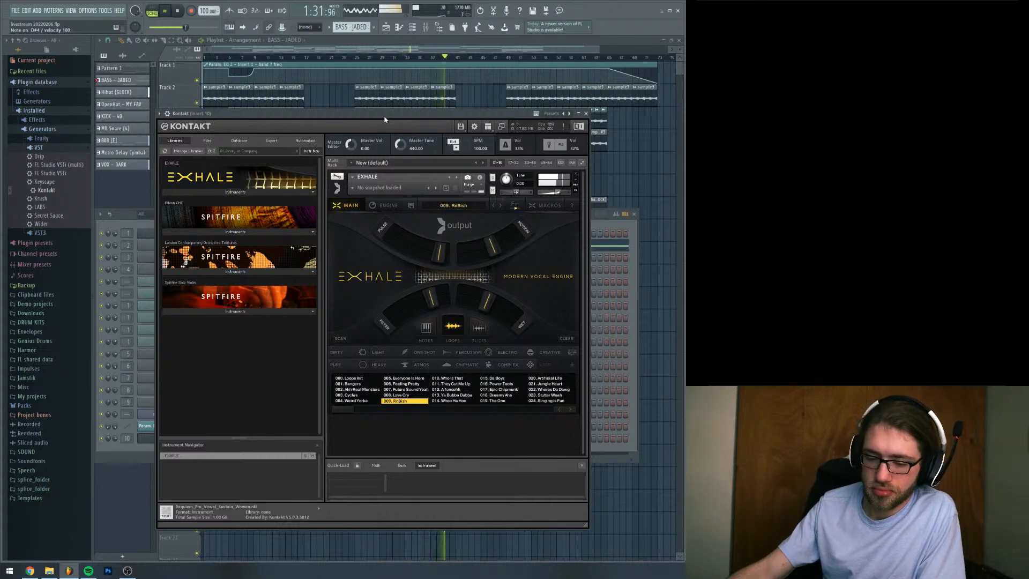
key(space)
Load the Exhale loop preset 010. Who Is That and audition its loops on C4, C#4 and D4
click(446, 379)
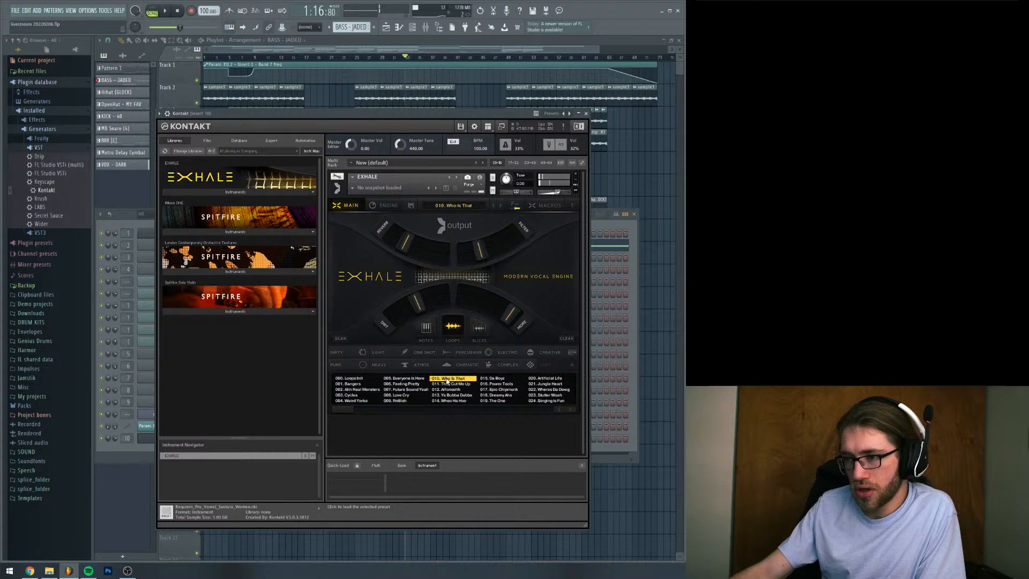
key(s)
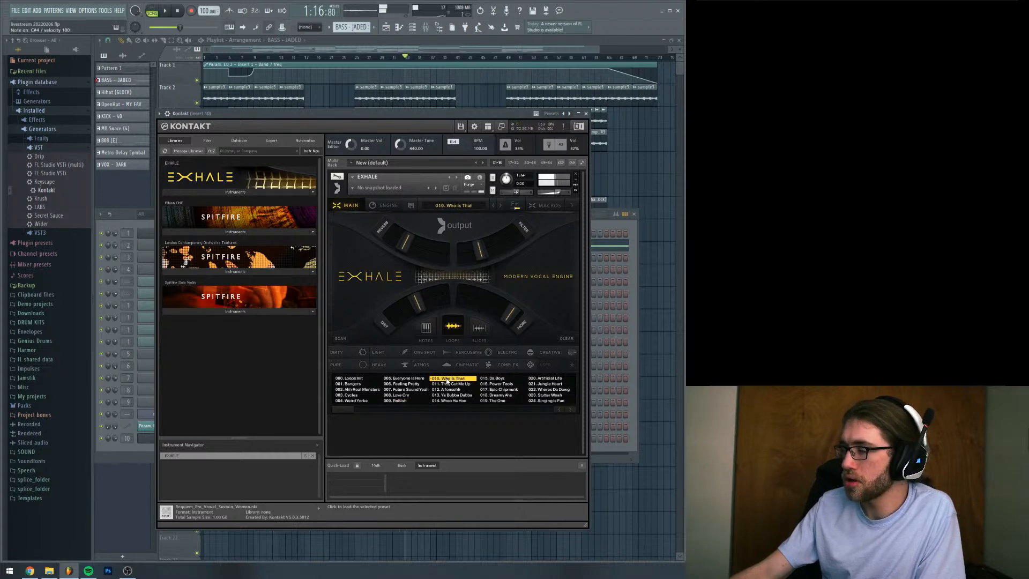
key(z)
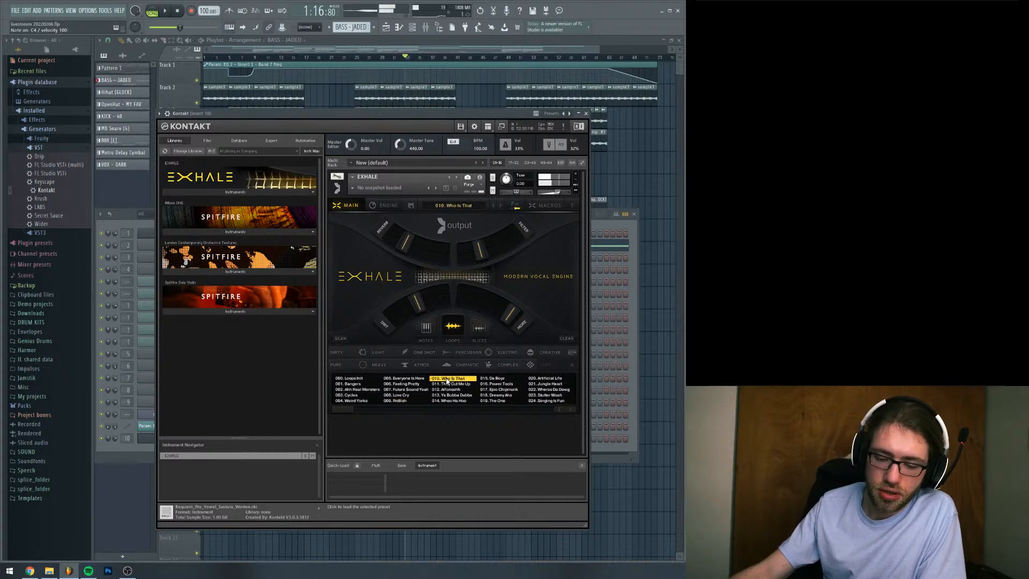
key(v)
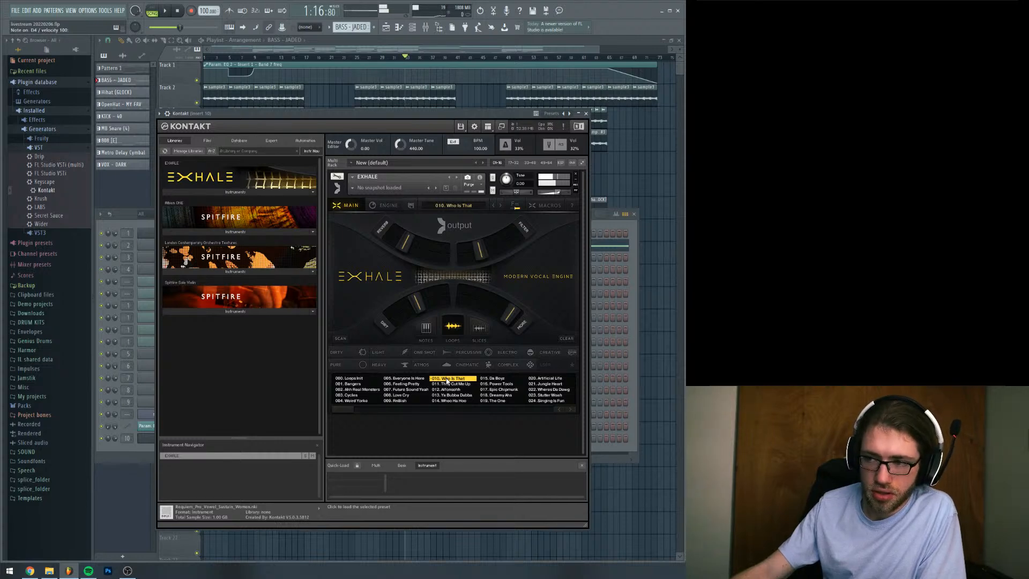
Load the Exhale loop preset 011. They Cut Me Up and audition its loops alone and over the arrangement around bar 33
click(450, 383)
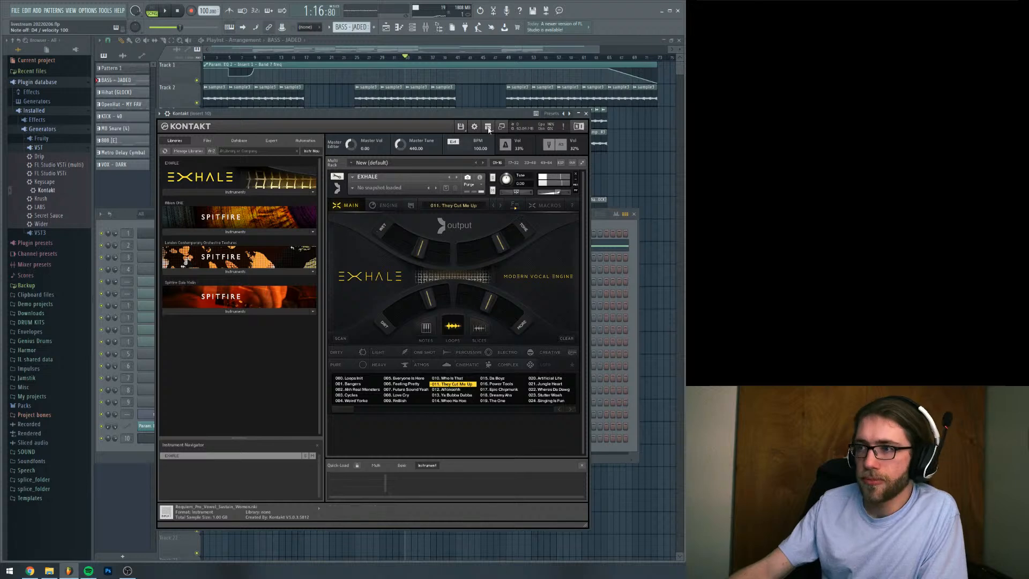
drag(484, 113, 452, 108)
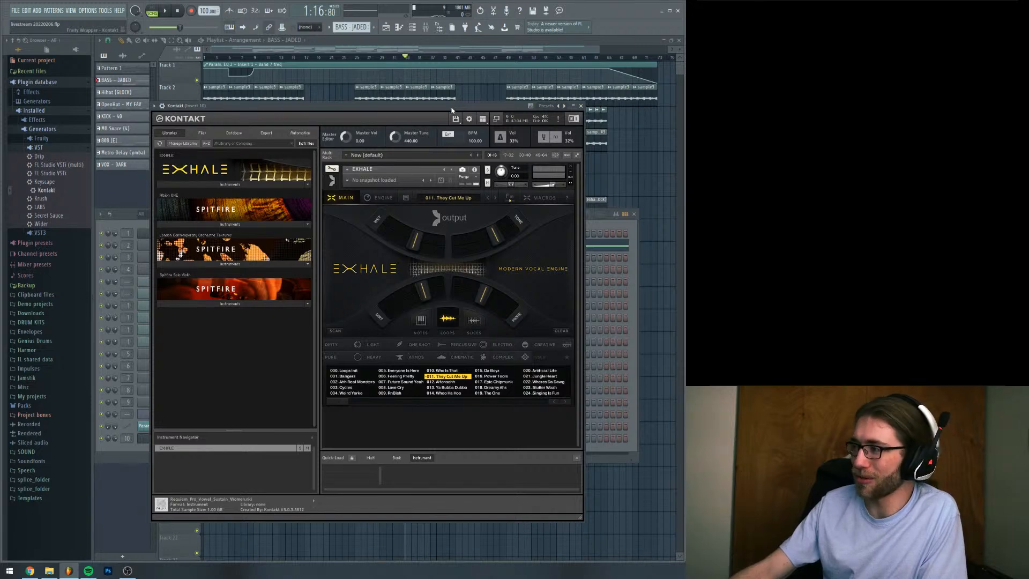
mouse_move(451, 110)
mouse_down()
mouse_move(457, 125)
mouse_move(461, 104)
mouse_up()
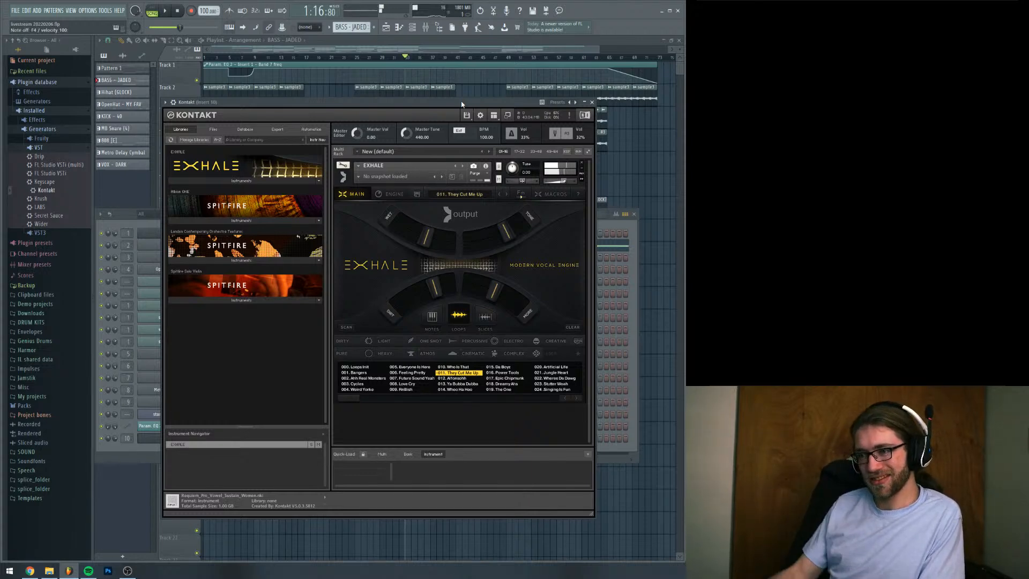
key(space)
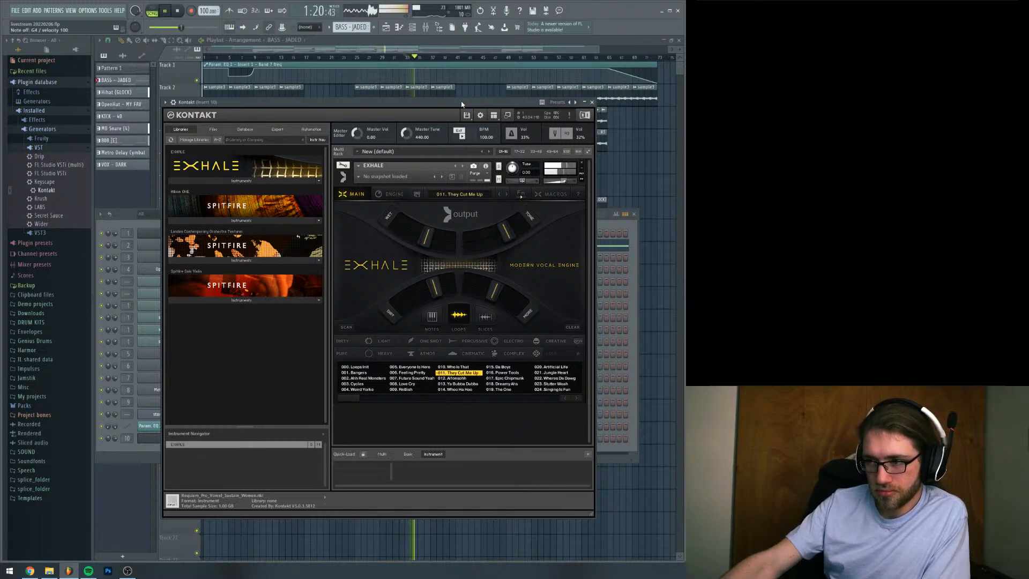
key(space)
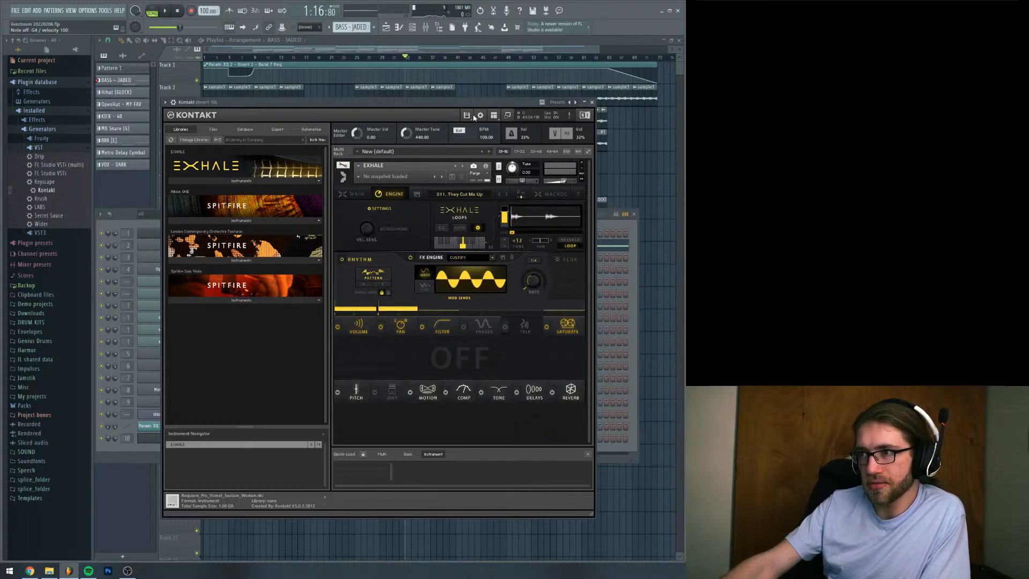
Audition the higher loops of 011. They Cut Me Up, including those on B4 and C5
drag(473, 105, 474, 122)
key(space)
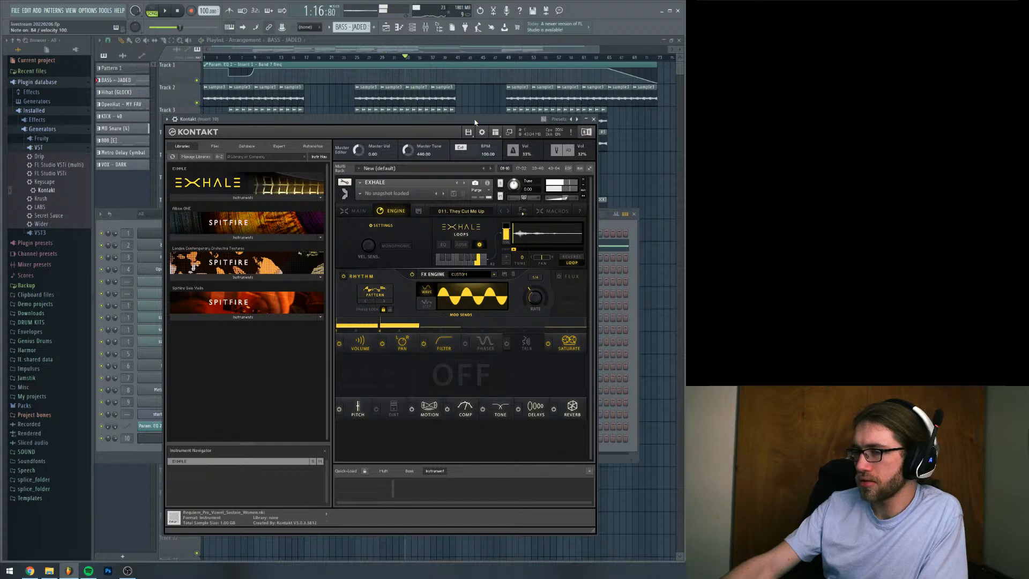
key(space)
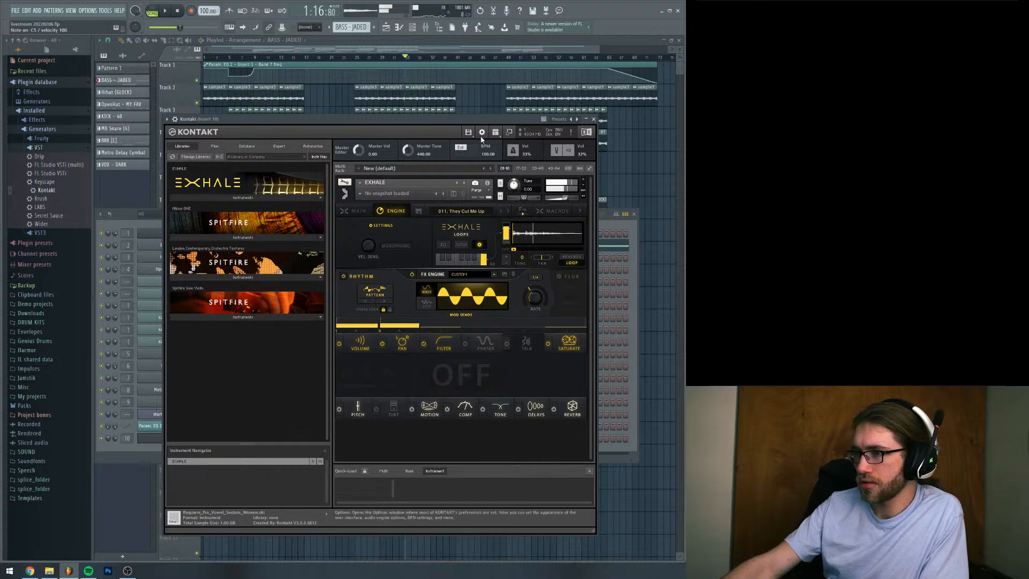
key(j)
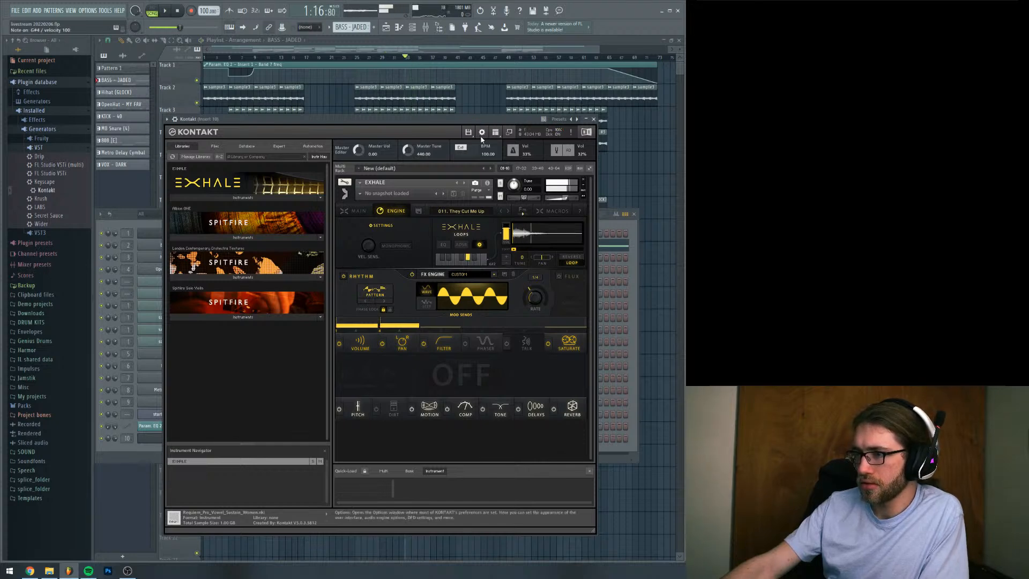
Raise the A#4 loop's tune to +12 and audition it over the arrangement around bar 33
scroll(509, 256, up, 9)
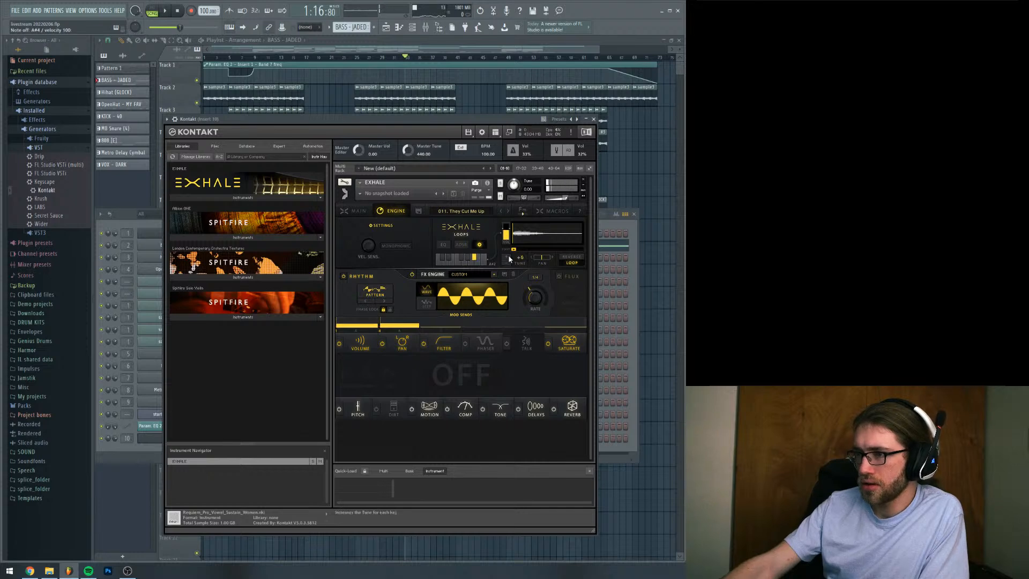
scroll(509, 254, up, 1)
key(space)
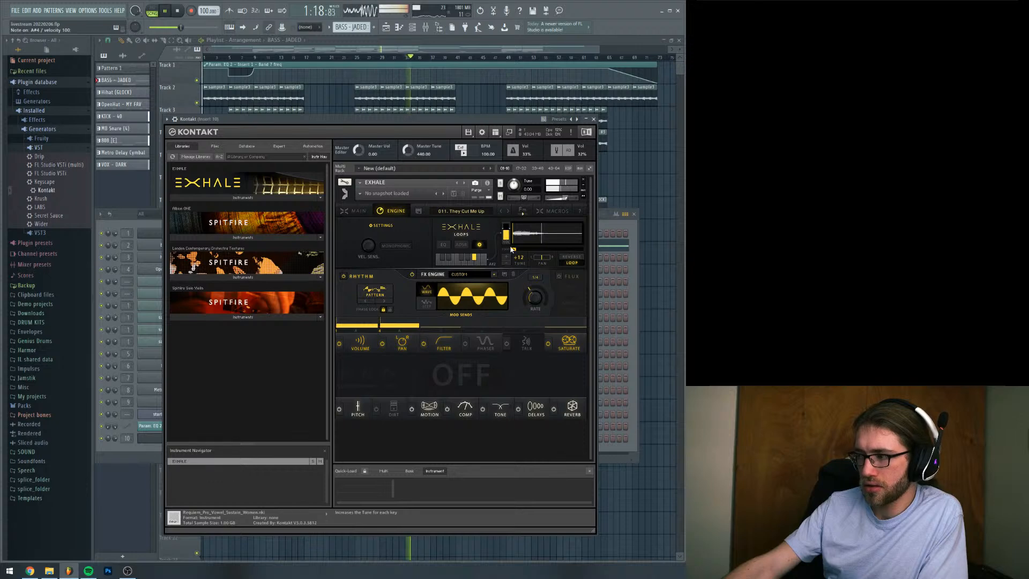
key(space)
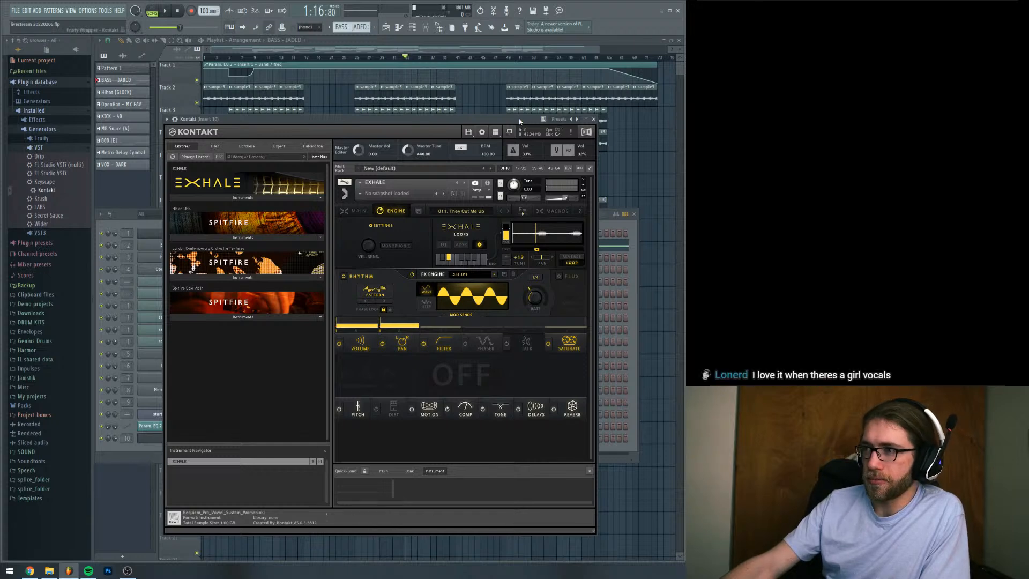
Audition the D#4 loop over the arrangement from around bar 33 and stop playback
drag(519, 122, 519, 97)
key(space)
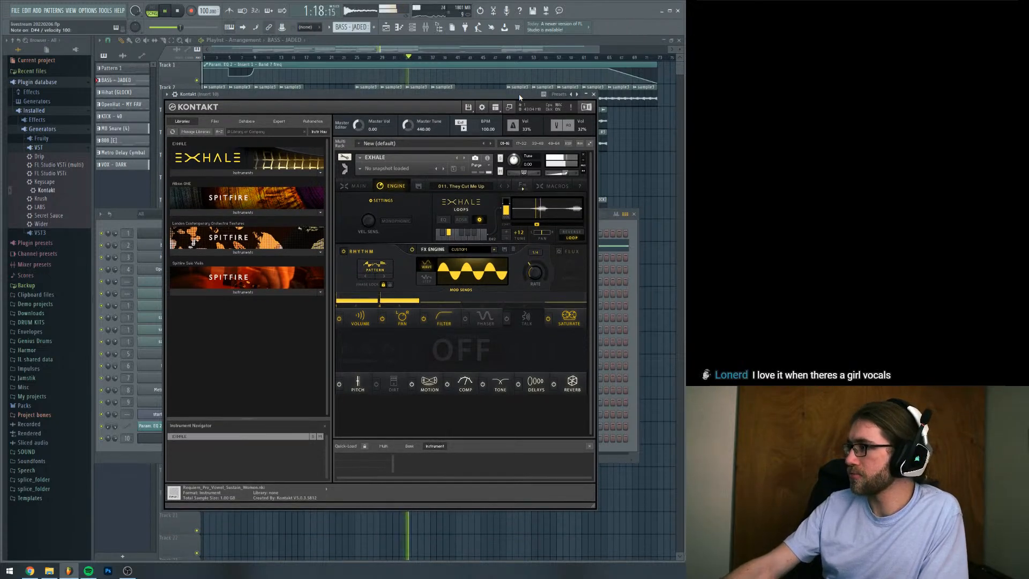
key(space)
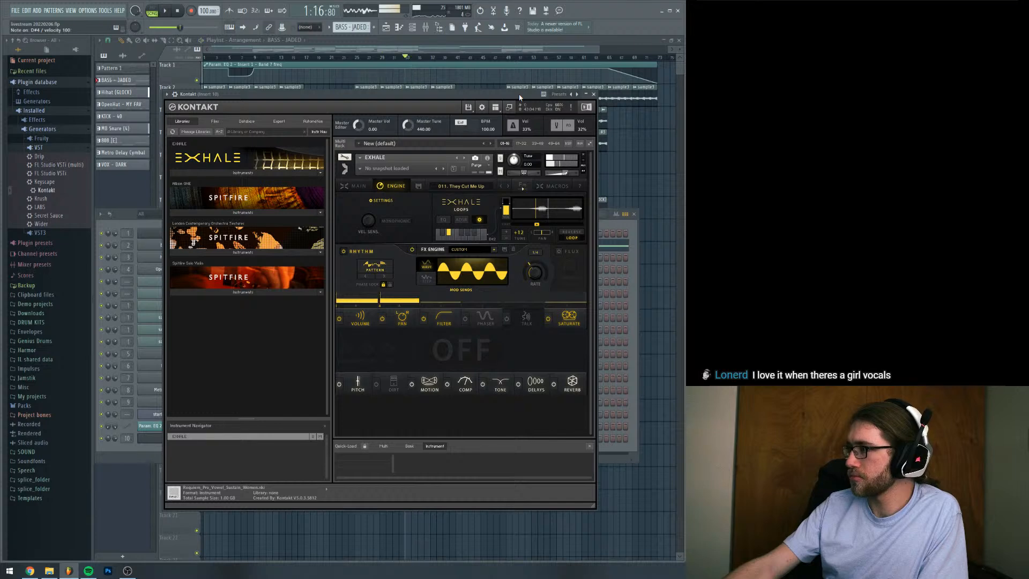
Raise the tune of the E4 loop in 011. They Cut Me Up to +12
key(z)
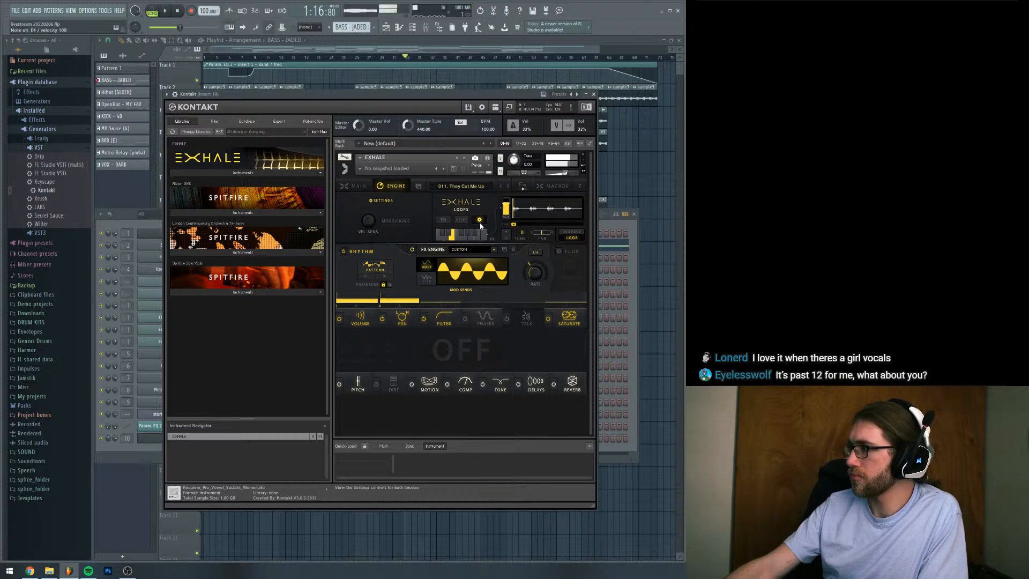
drag(454, 98, 464, 112)
click(517, 246)
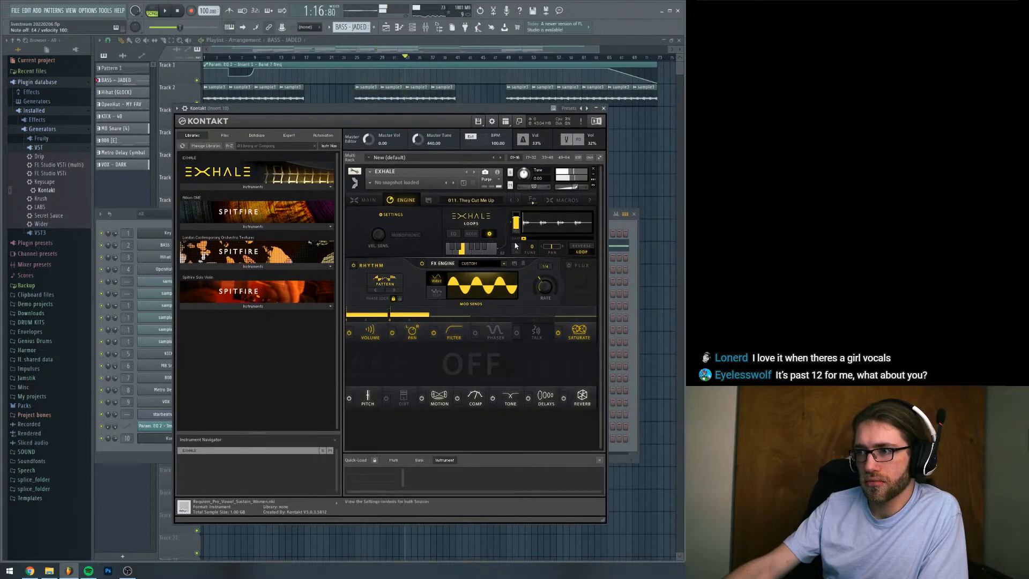
click(517, 246)
click(516, 246)
click(517, 246)
click(516, 246)
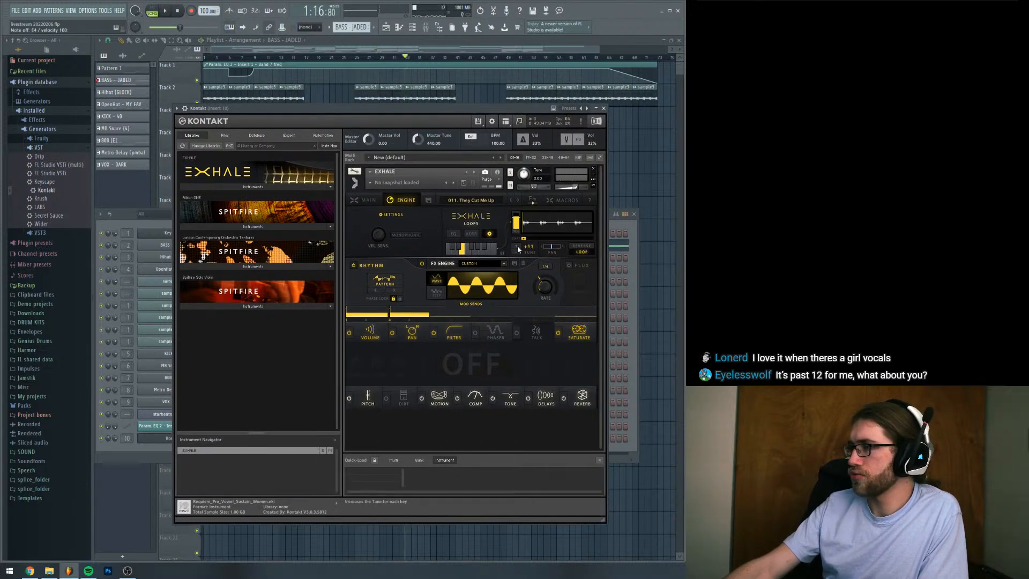
click(517, 246)
click(519, 252)
Audition the retuned E4 loop over the playing arrangement and stop playback
drag(500, 105, 499, 97)
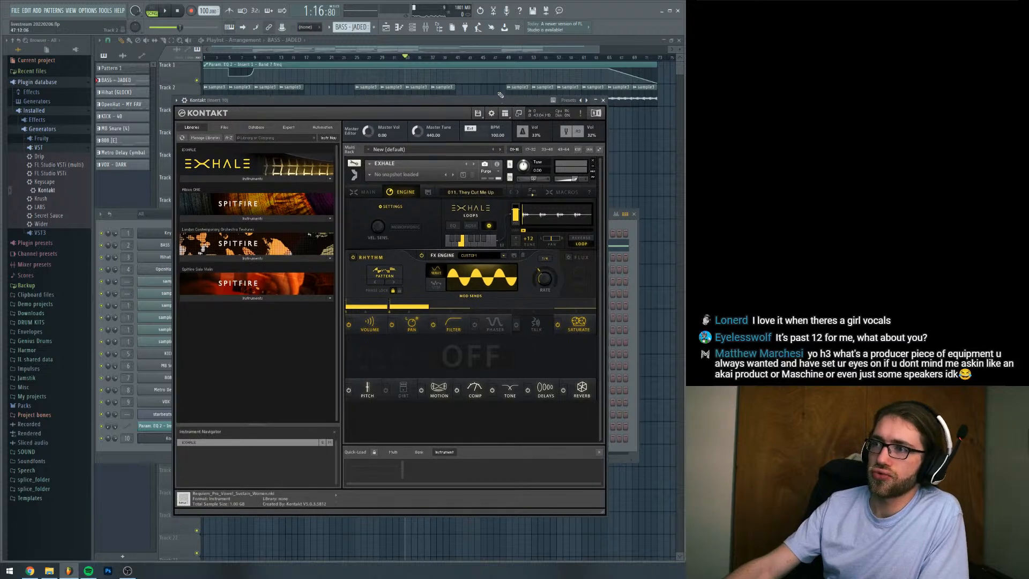
key(space)
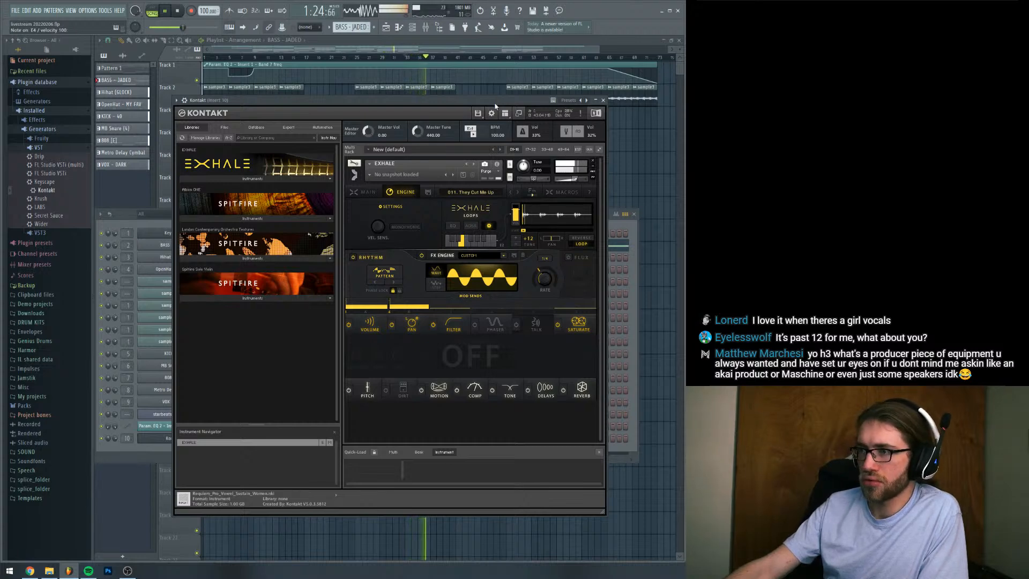
drag(495, 106, 495, 111)
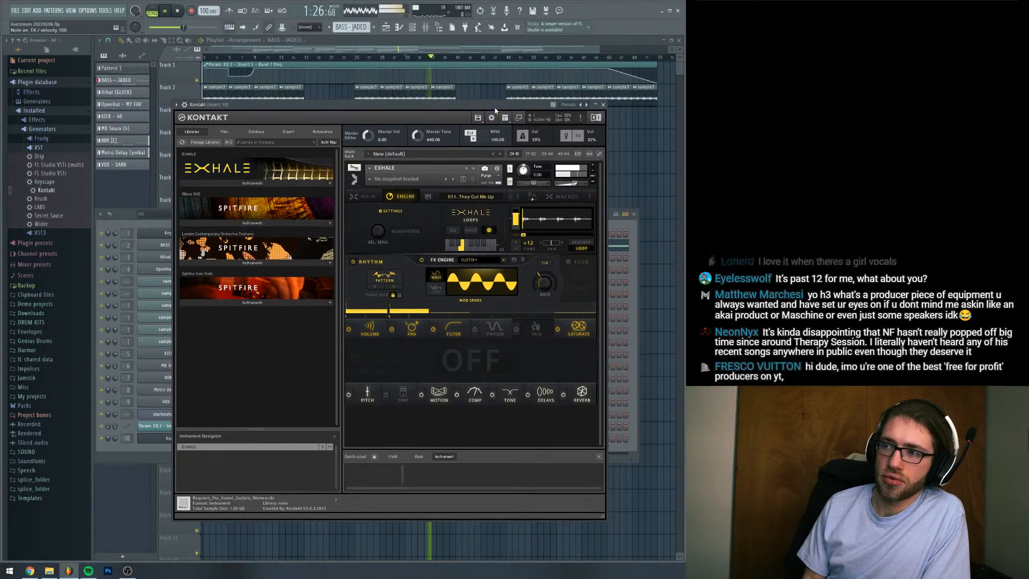
key(space)
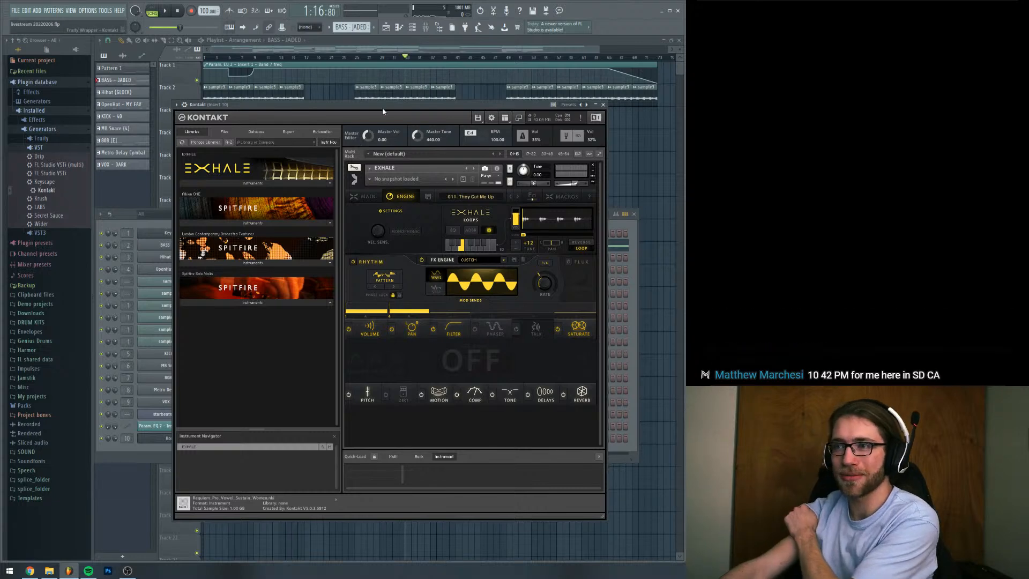
drag(381, 107, 375, 105)
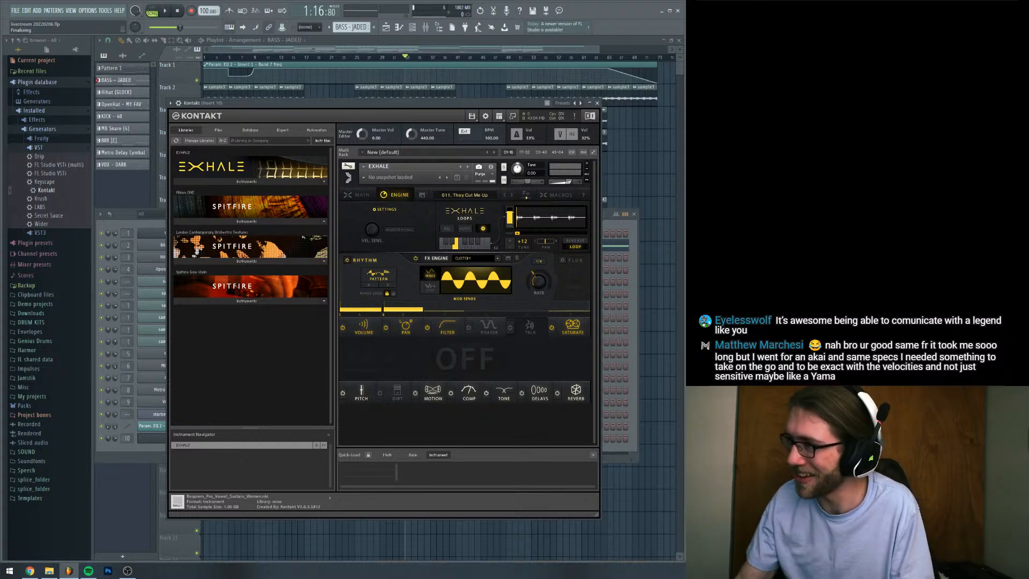
drag(458, 107, 457, 99)
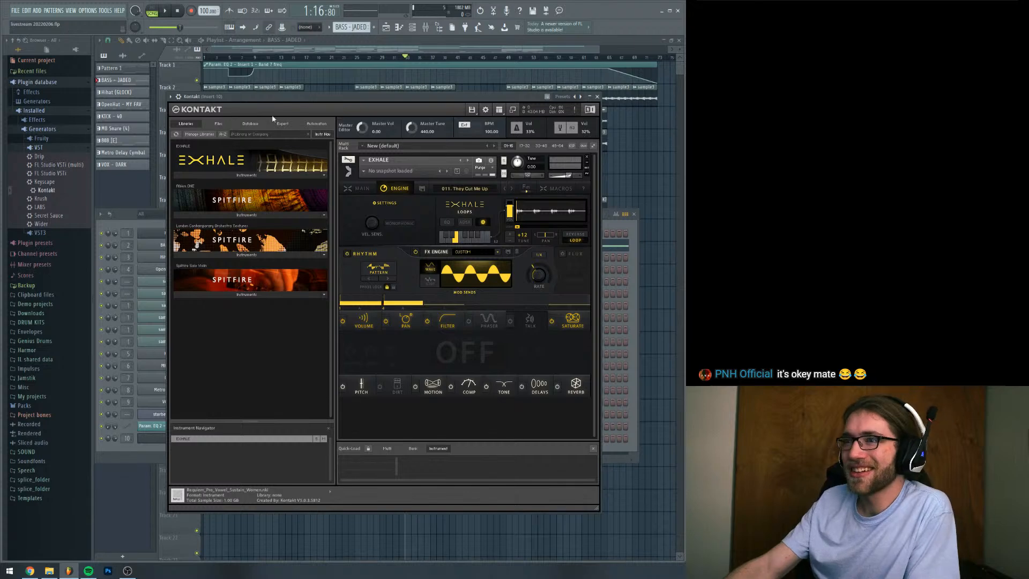
mouse_move(308, 97)
mouse_down()
mouse_move(303, 105)
mouse_move(308, 95)
mouse_up()
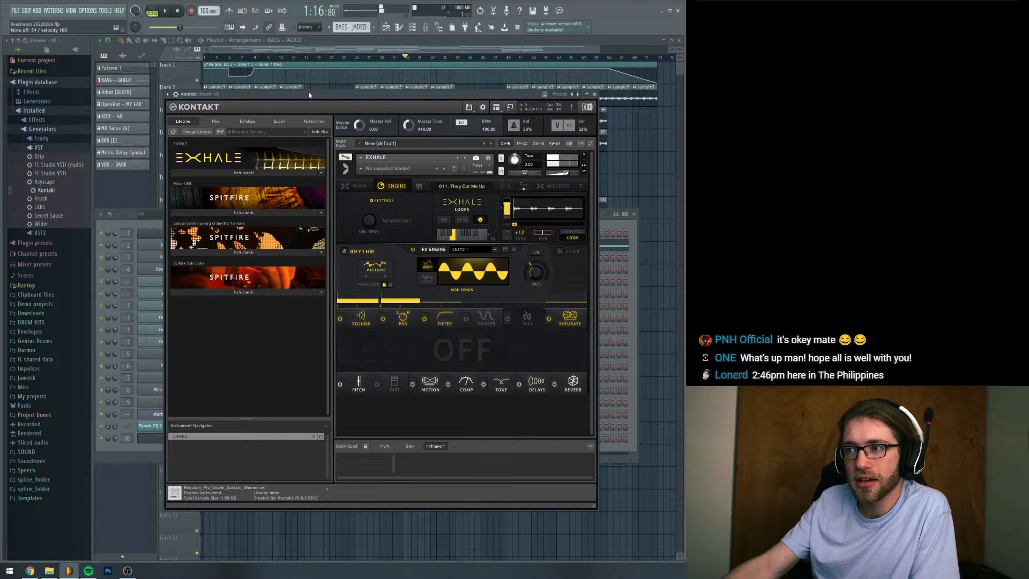
Audition the E4 loop of 011. They Cut Me Up against the arrangement from bar 33 and stop playback
key(space)
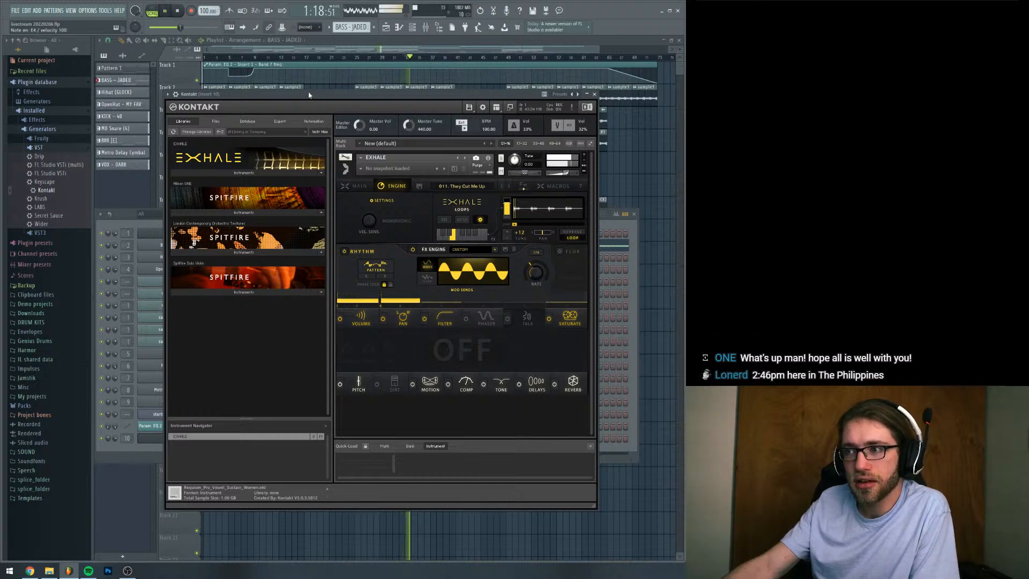
key(space)
key(space)
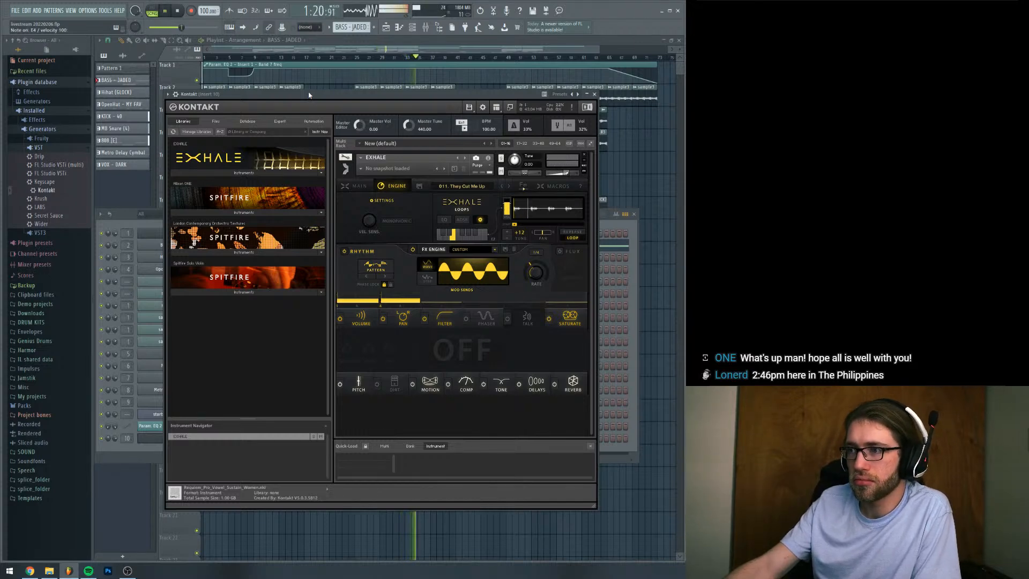
key(space)
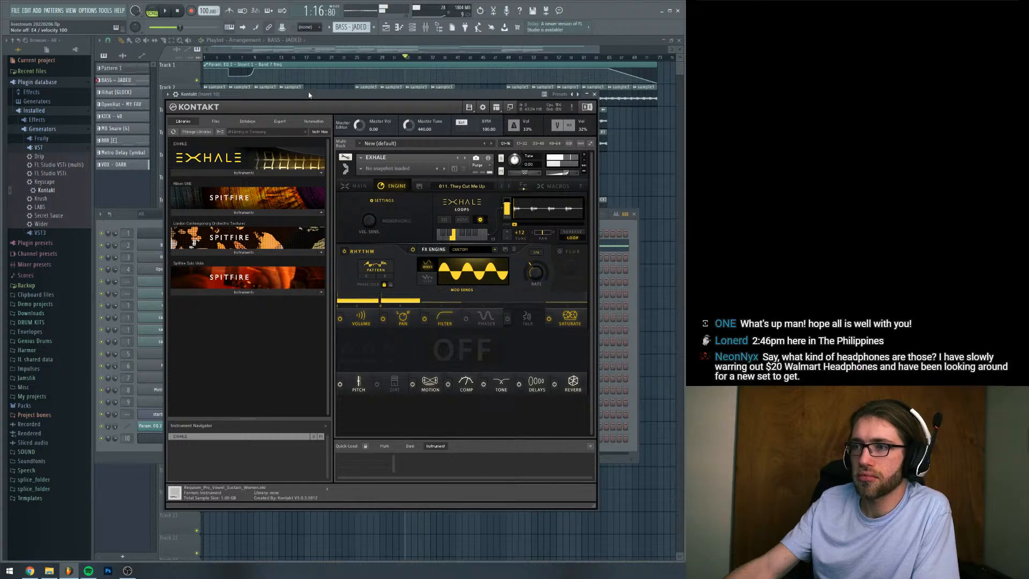
Audition other loops of 011. They Cut Me Up, including C4 and G4, play G4 over the arrangement and stop playback
click(352, 188)
key(z)
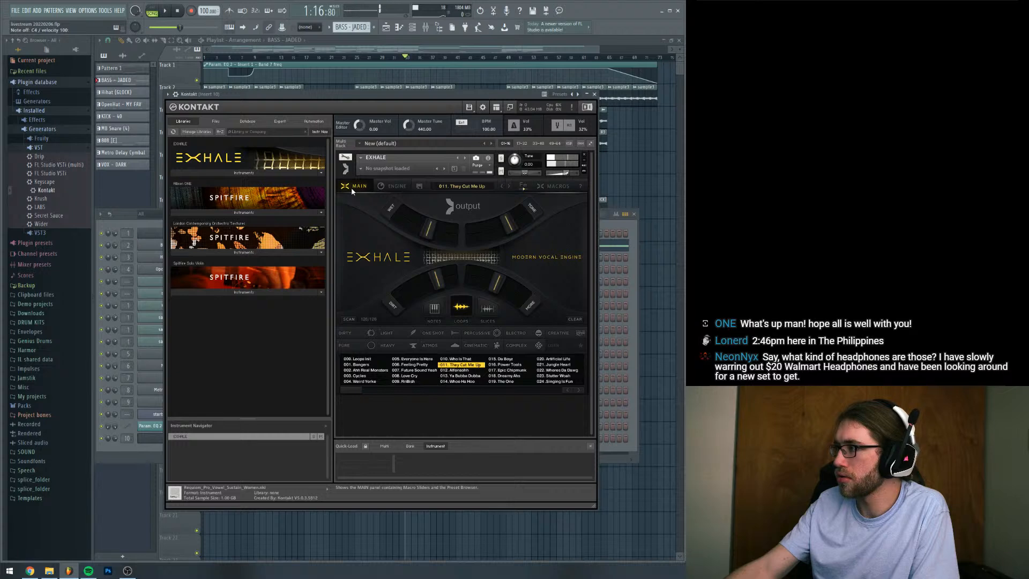
key(v)
key(b)
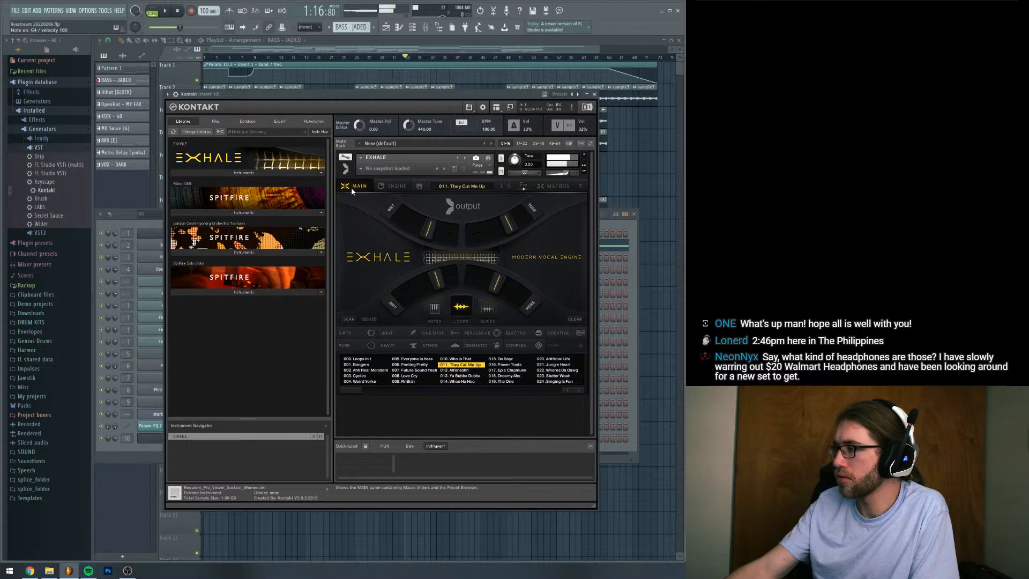
key(space)
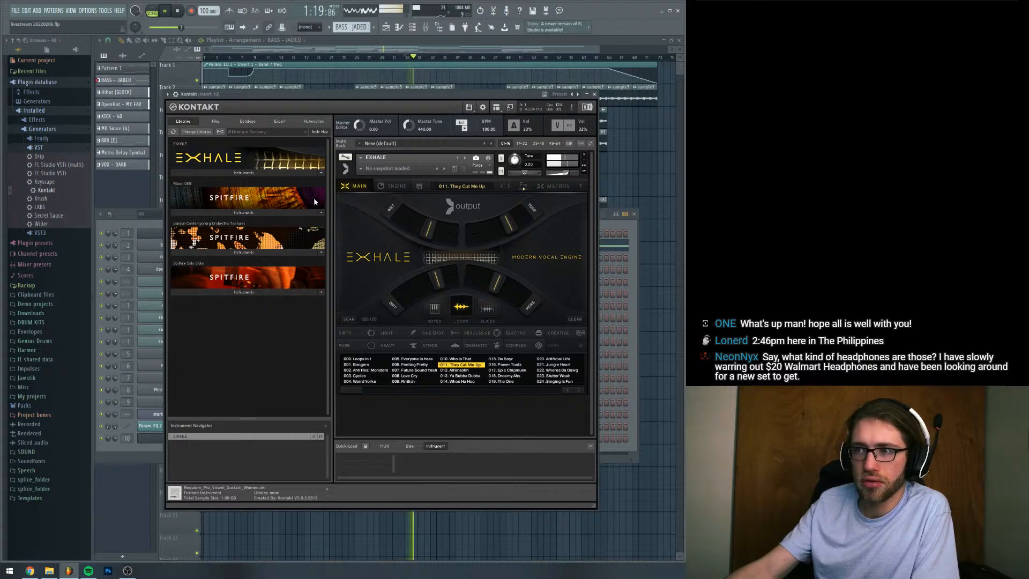
click(384, 186)
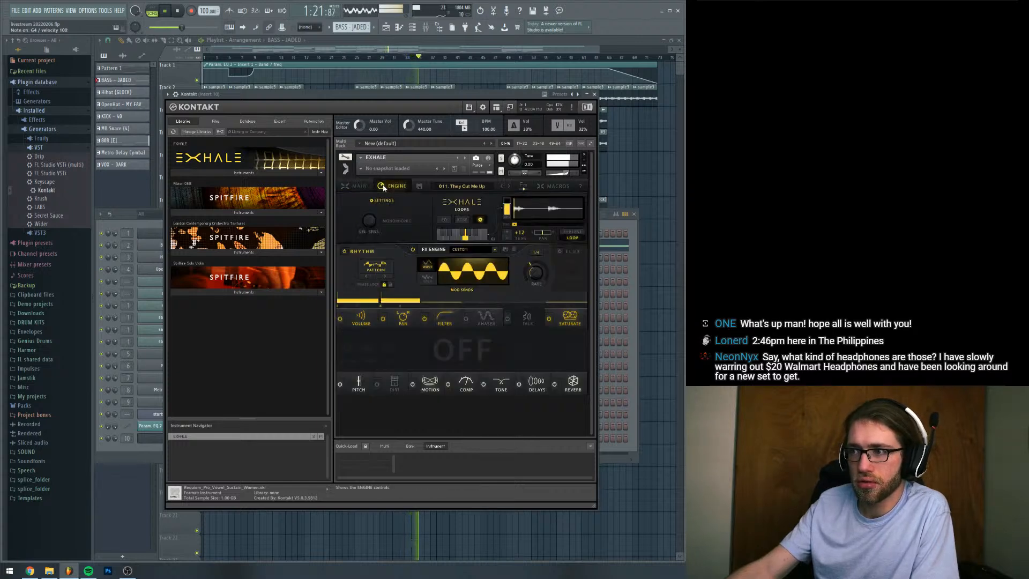
click(149, 446)
key(space)
Create a new pattern and place a G4 note at its start in the Kontakt channel's piano roll
right_click(176, 439)
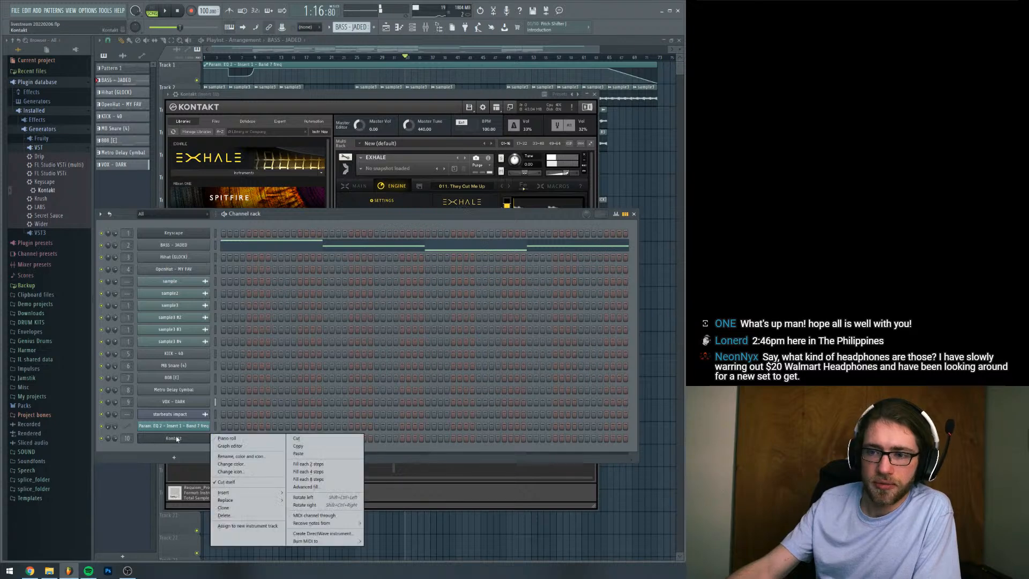
drag(351, 28, 351, 55)
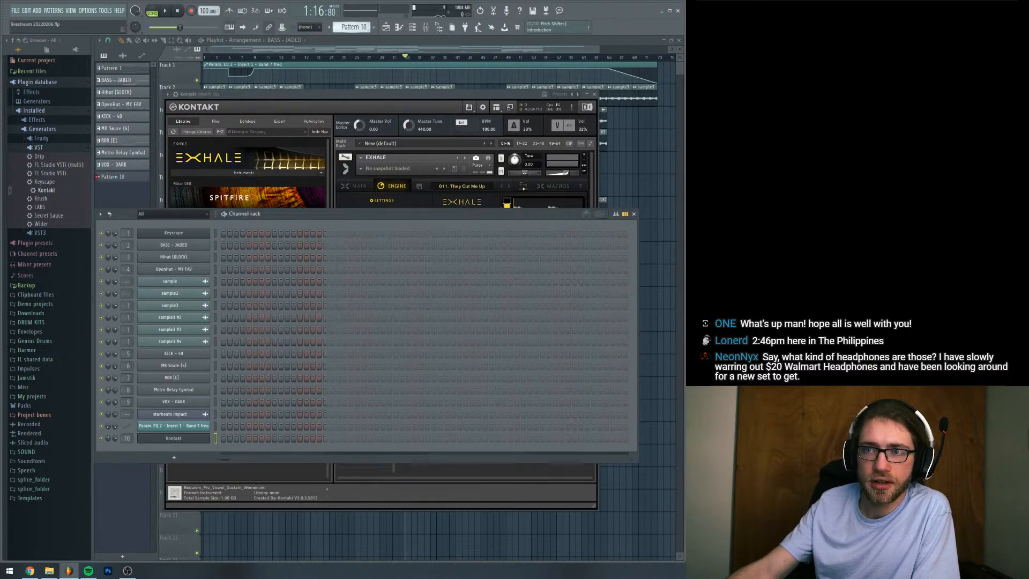
right_click(207, 438)
click(225, 442)
click(185, 316)
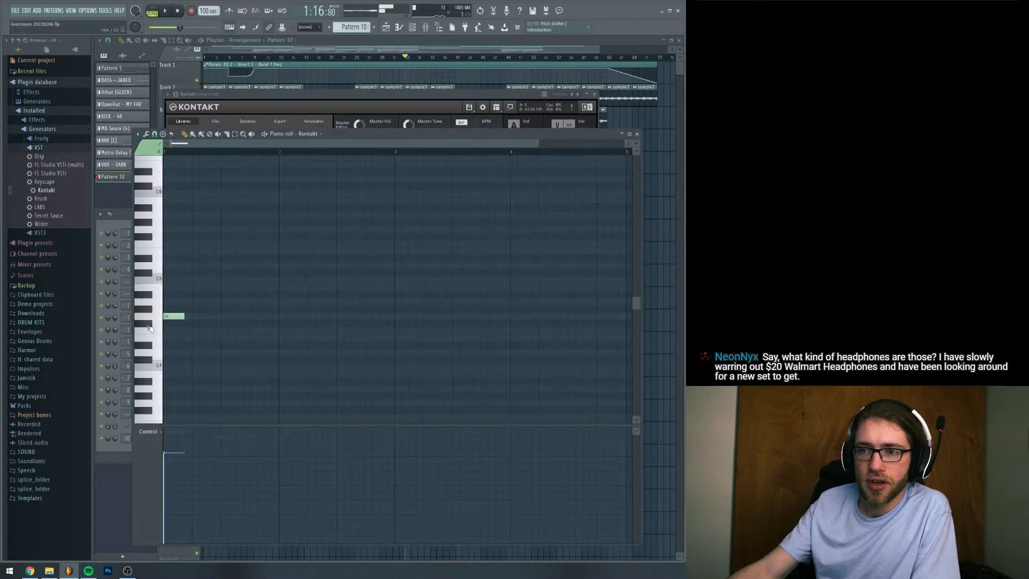
Extend the G4 note in Kontakt's piano roll to four full bars
drag(538, 144, 609, 145)
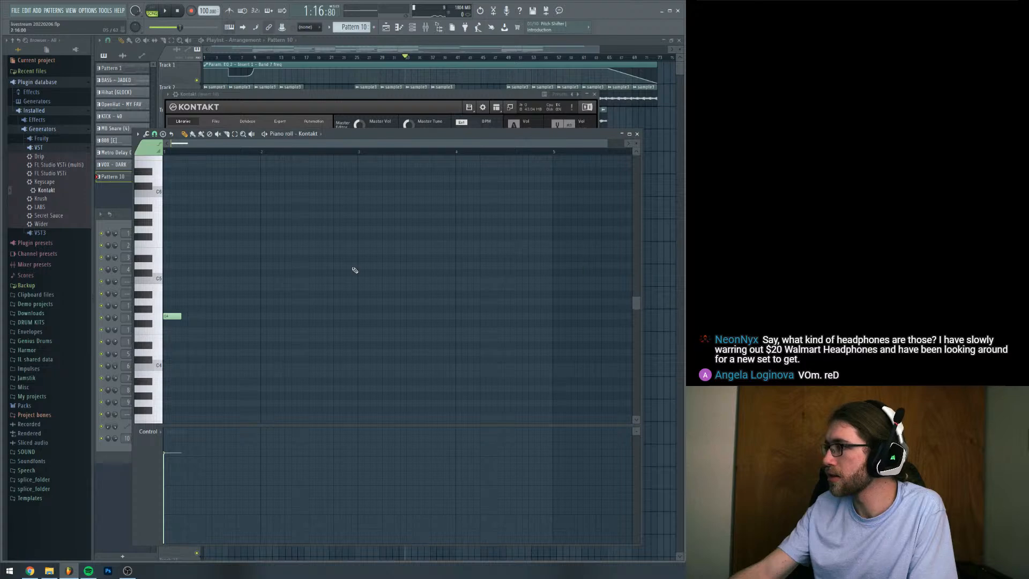
drag(182, 316, 552, 313)
key(space)
key(space)
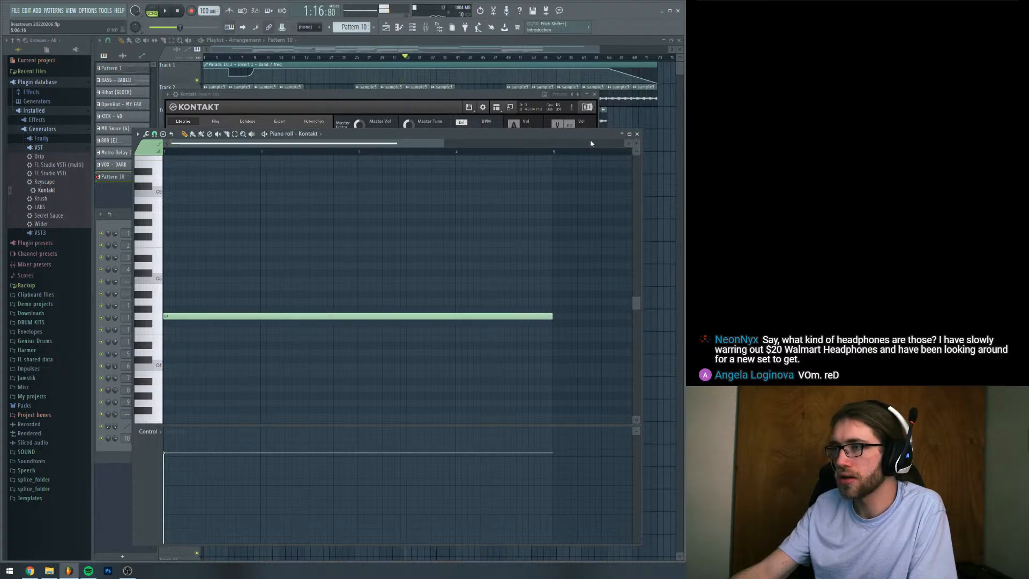
Place Pattern 10 clips on Track 16 of the playlist at bars 9, 13 and 33, with the playhead at bar 9
drag(622, 123, 264, 427)
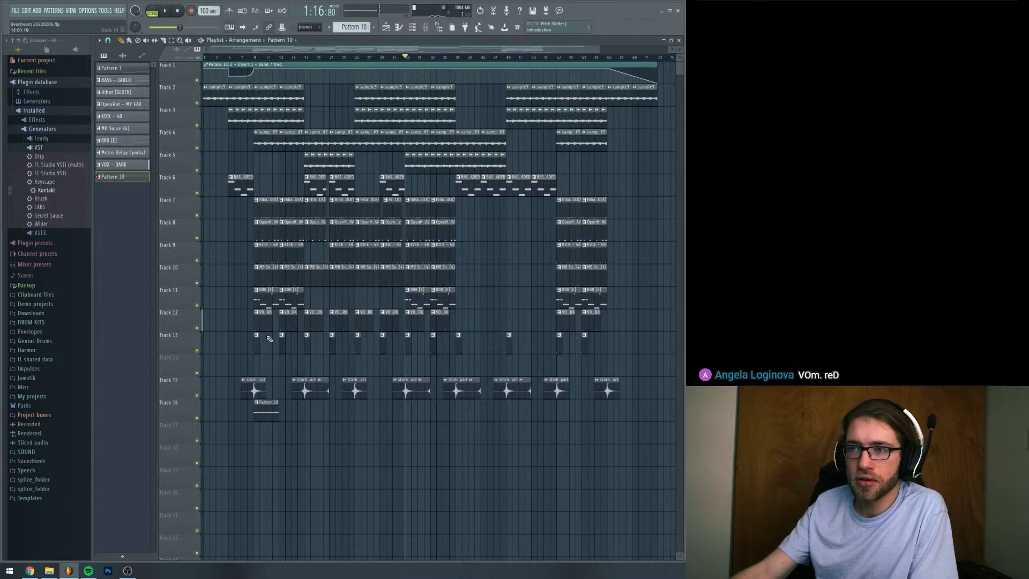
click(283, 409)
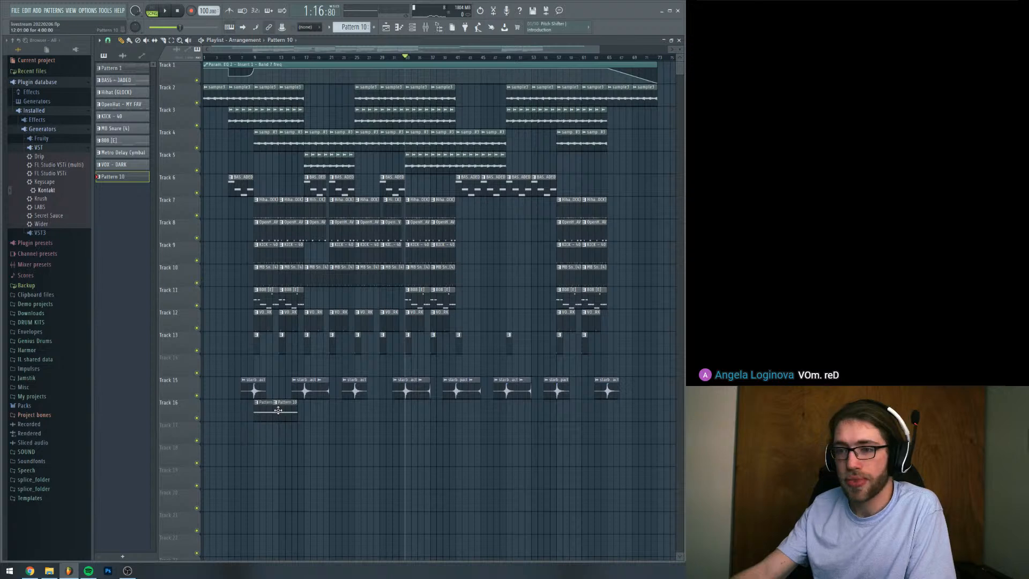
drag(279, 411, 289, 414)
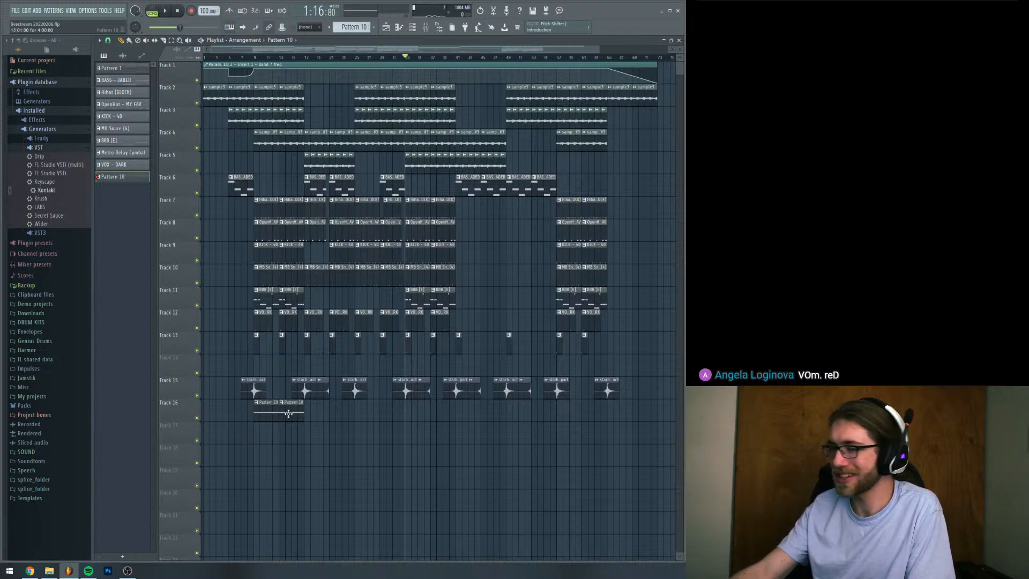
click(254, 57)
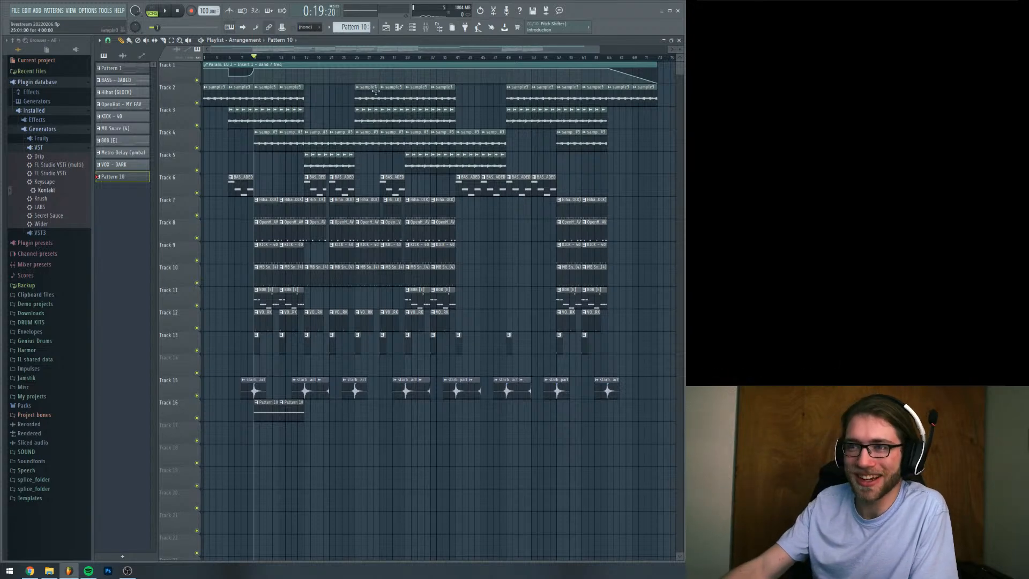
drag(590, 50, 464, 61)
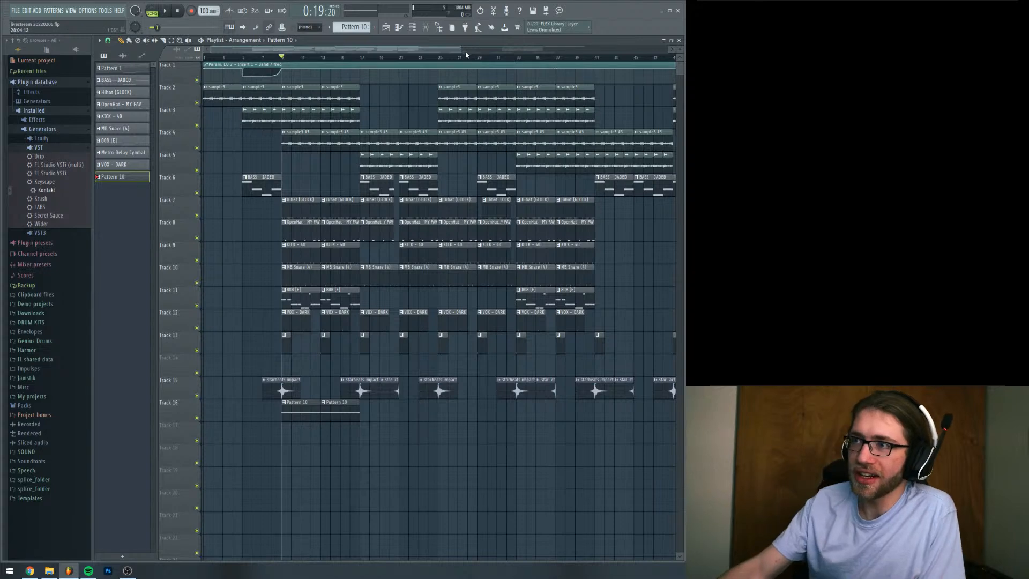
drag(461, 50, 434, 54)
drag(359, 413, 579, 413)
Play the vocal loop from bar 9 and add RC-20 Retro Color to slot 2 of mixer Insert 10
key(space)
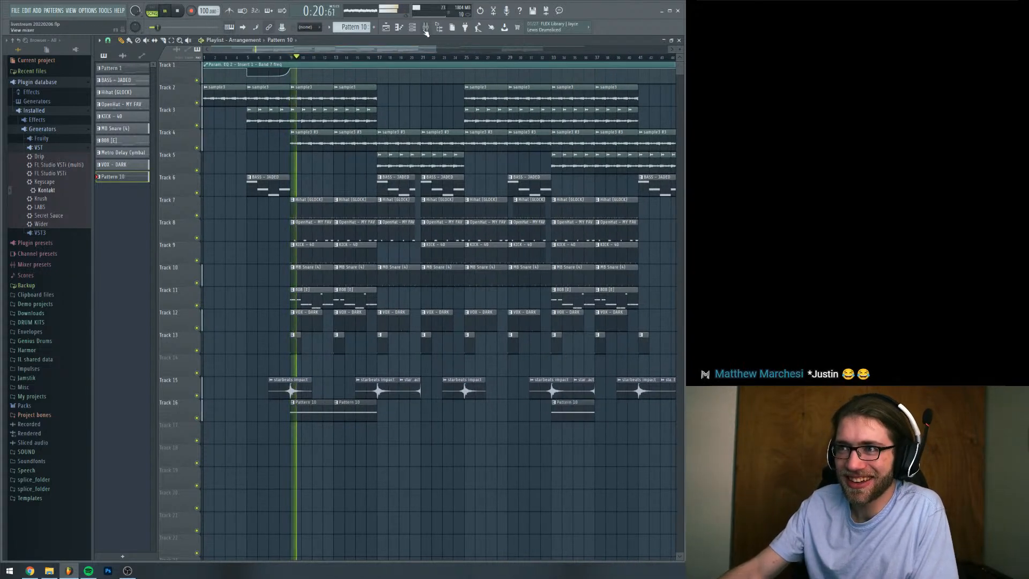
key(F9)
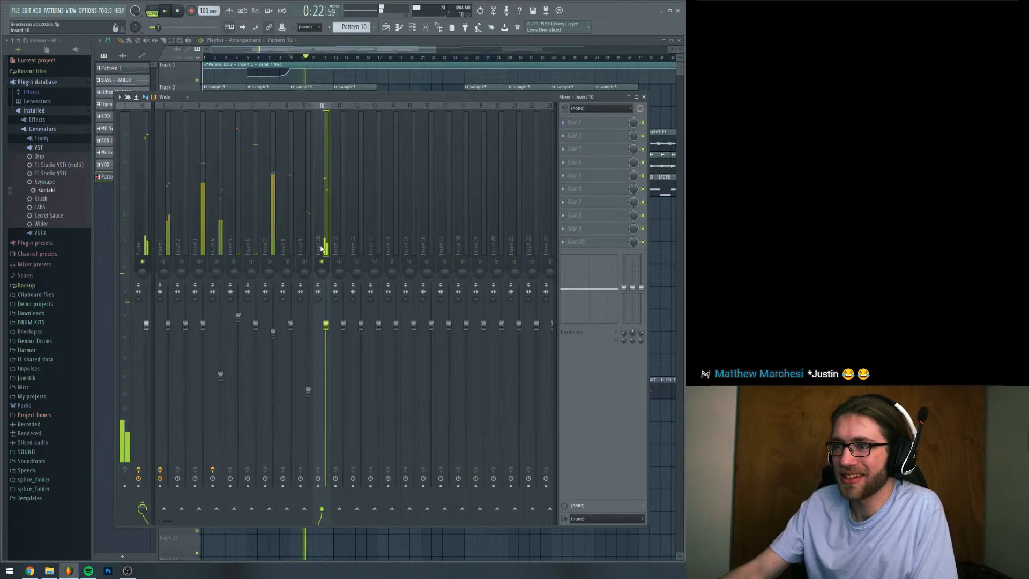
key(space)
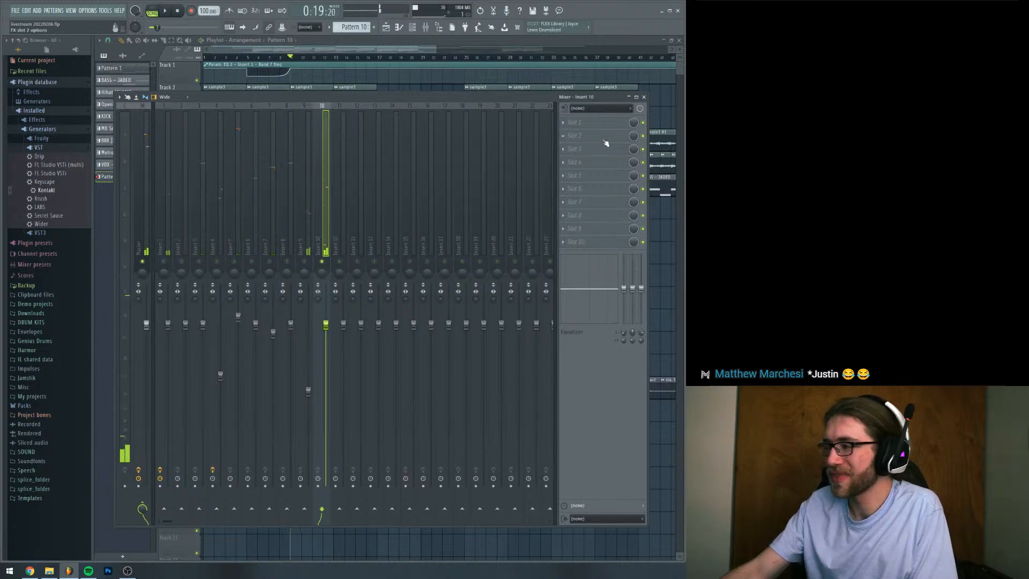
click(604, 142)
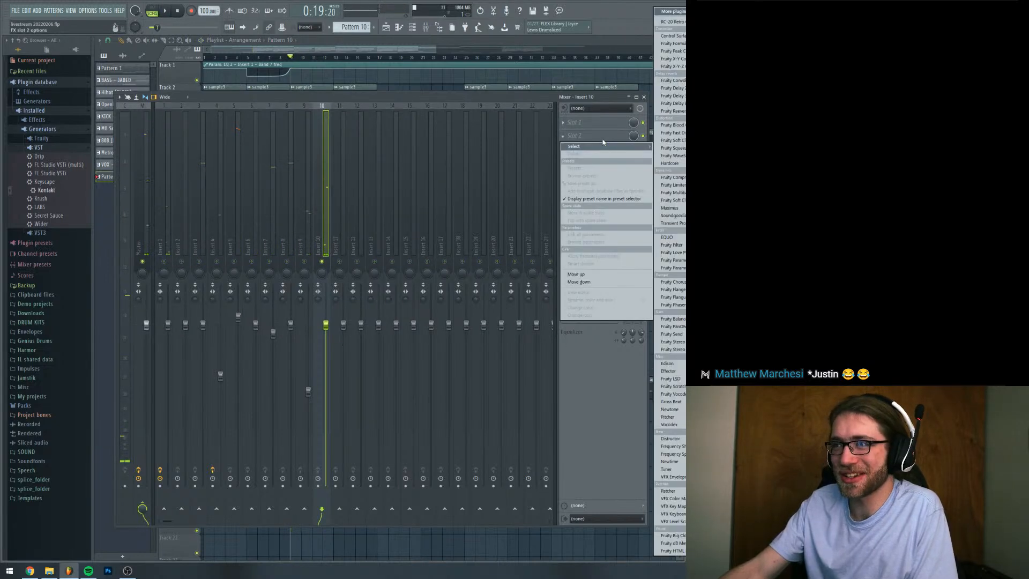
click(662, 22)
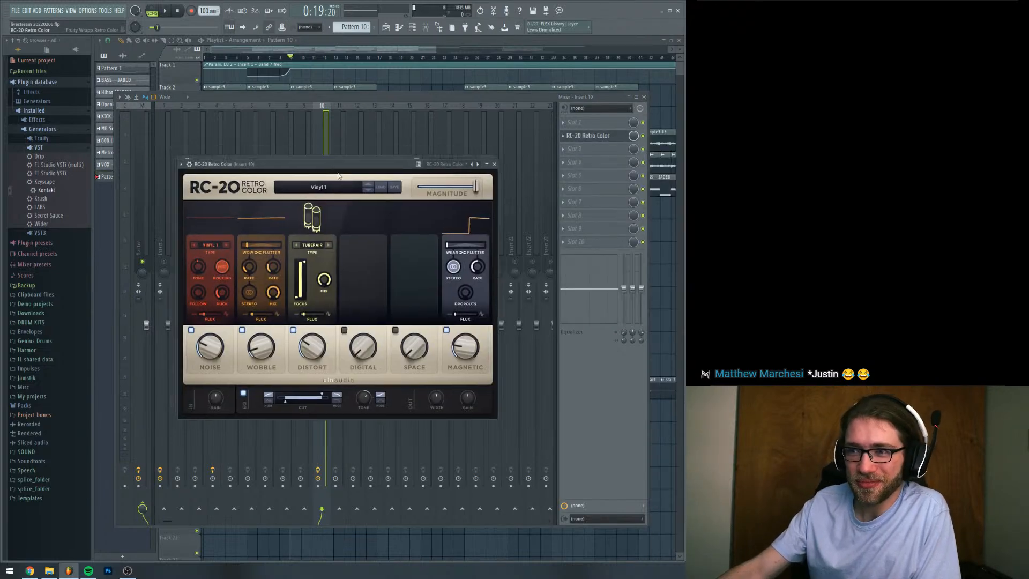
In RC-20, set Wobble to 19%, switch off Noise, Distort and Magnetic, and enable Space while the arrangement plays
click(299, 336)
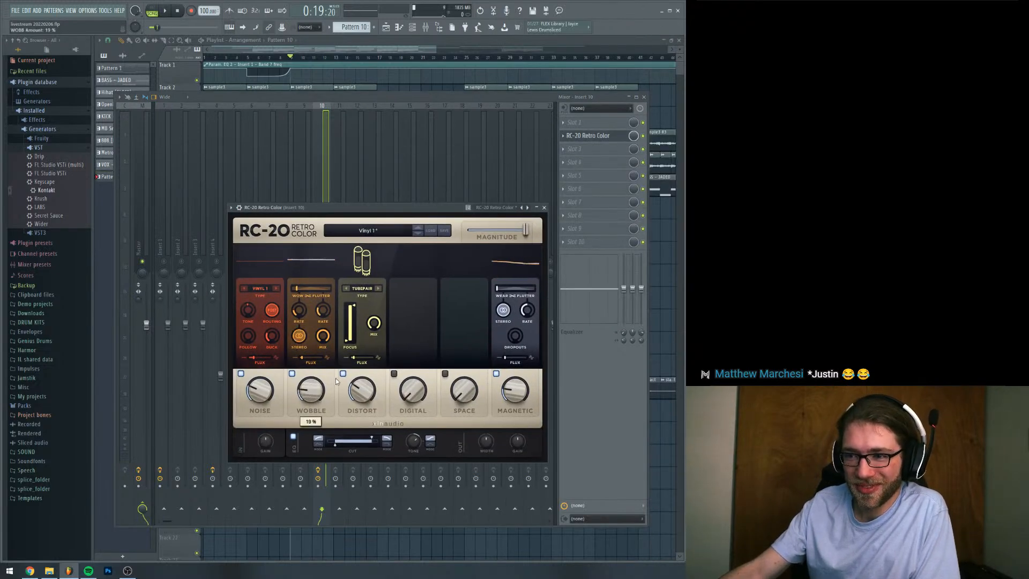
click(343, 374)
click(240, 373)
click(445, 374)
key(space)
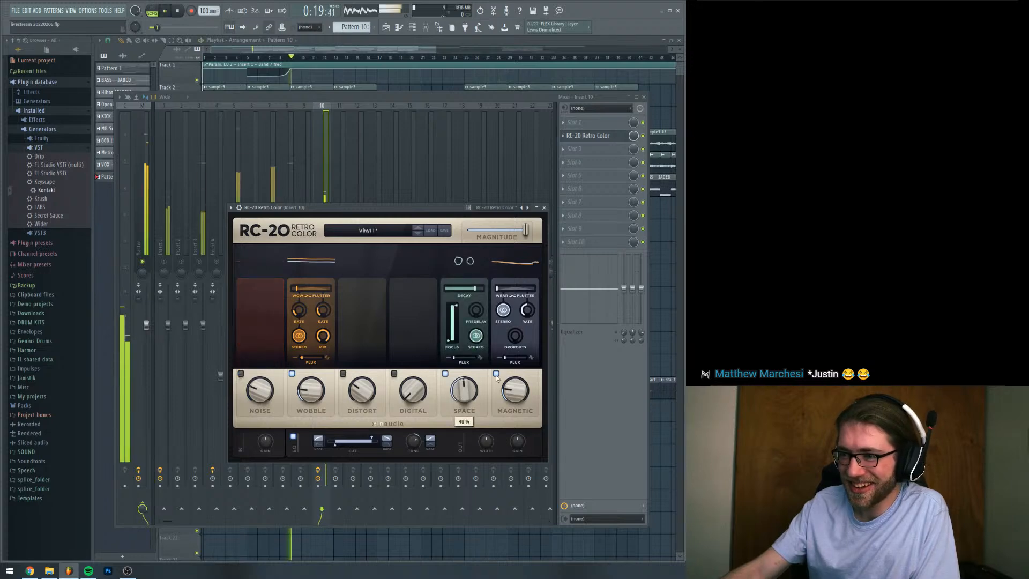
click(495, 373)
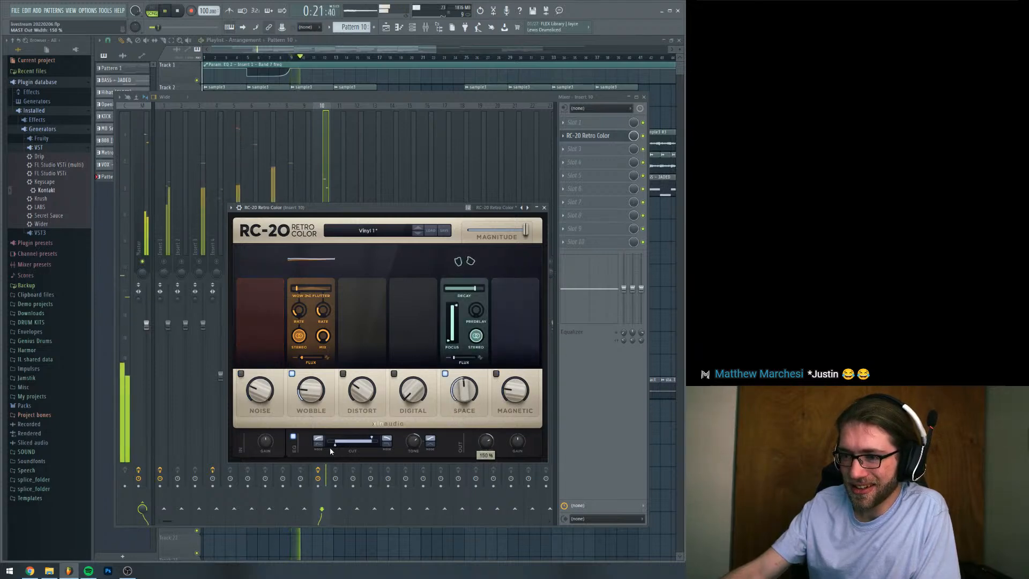
Raise RC-20's low cut, with output width at 150% and Wobble mix at 82%, and replay from bar 9
drag(333, 444, 376, 437)
key(space)
key(space)
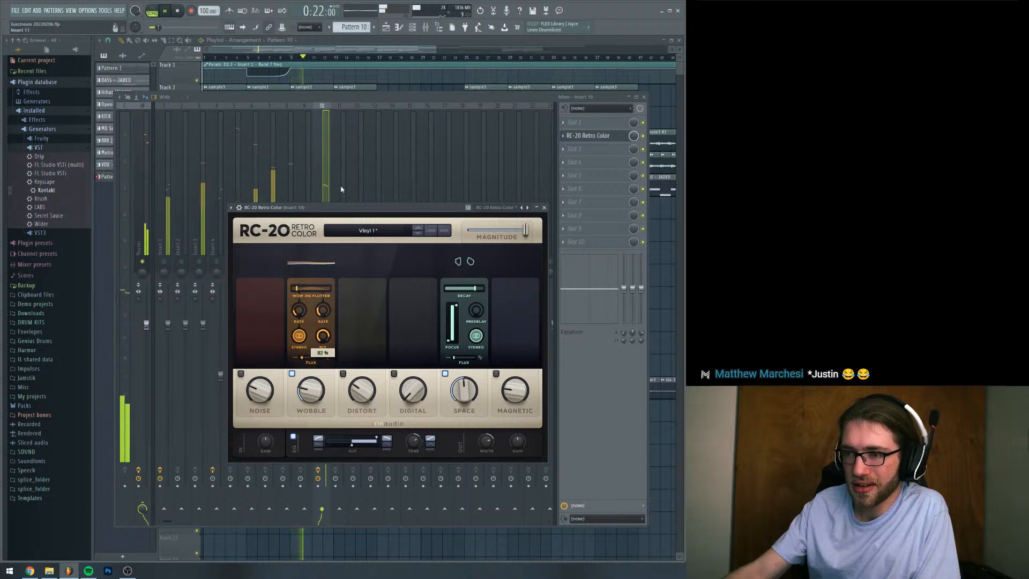
Bring Exhale on the Kontakt channel back up, show its main preset browser, and stop playback
key(F6)
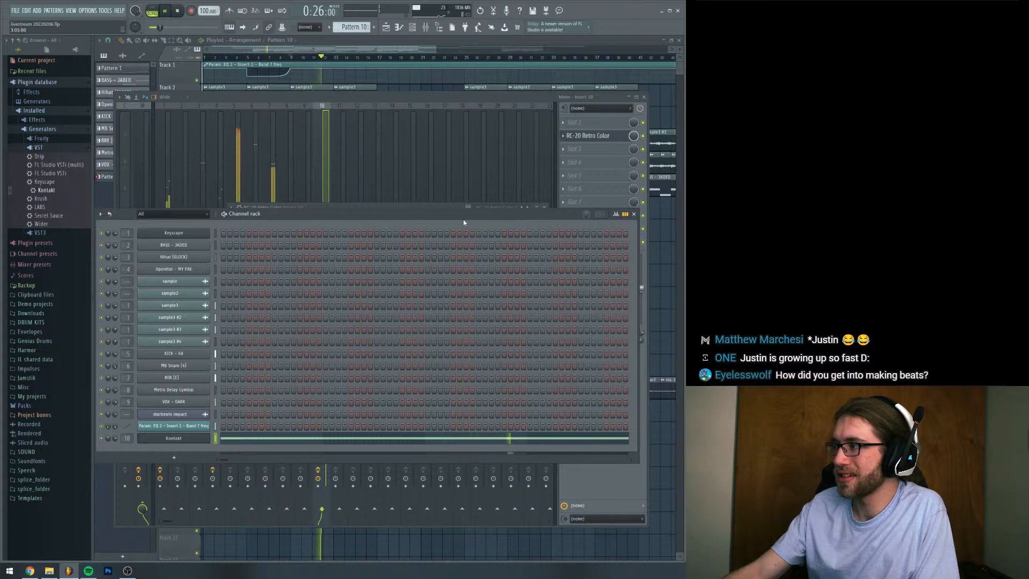
drag(465, 217, 466, 203)
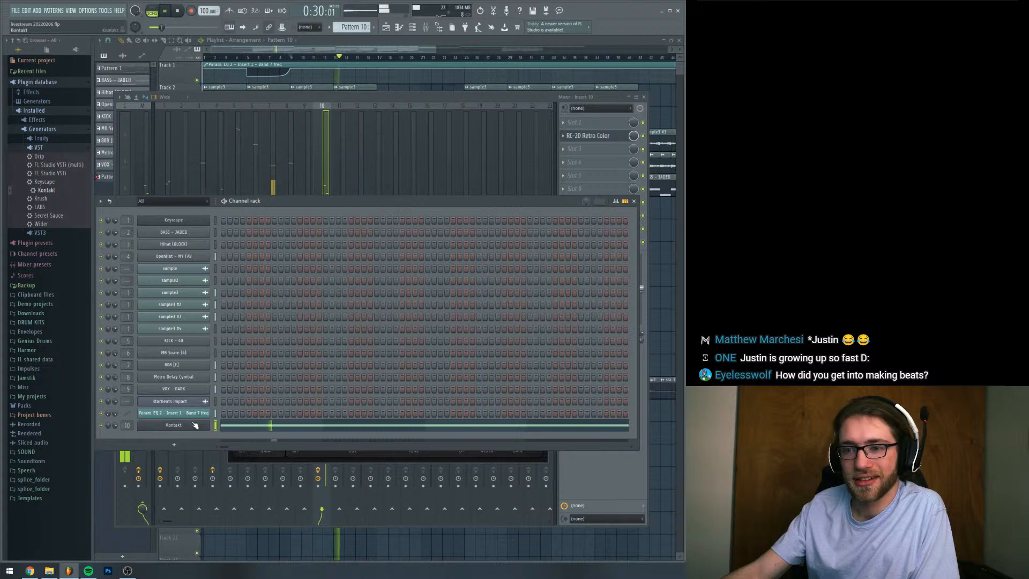
click(174, 425)
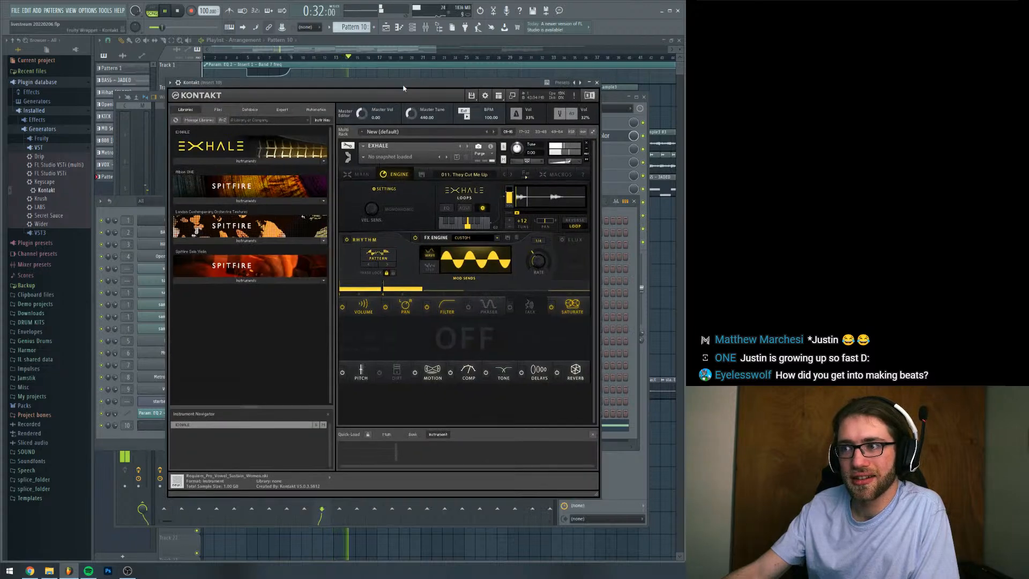
click(367, 174)
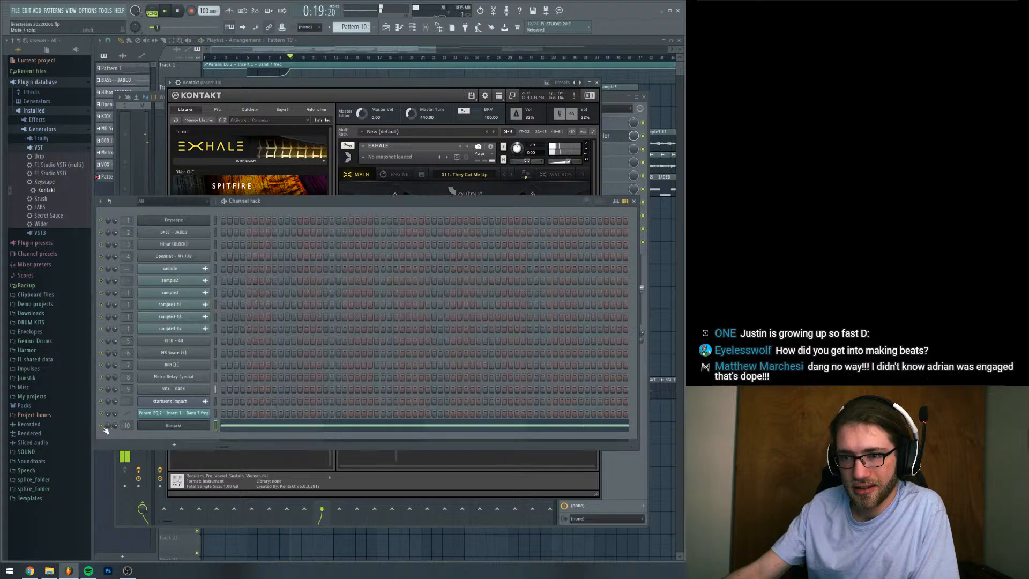
click(123, 404)
key(space)
drag(129, 403, 129, 372)
click(182, 427)
click(183, 427)
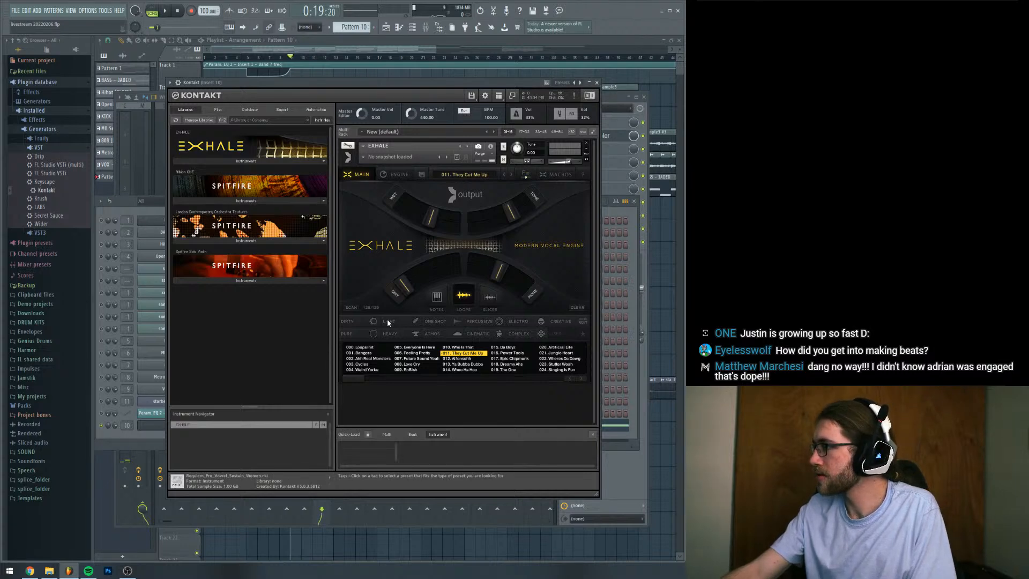
drag(421, 83, 421, 94)
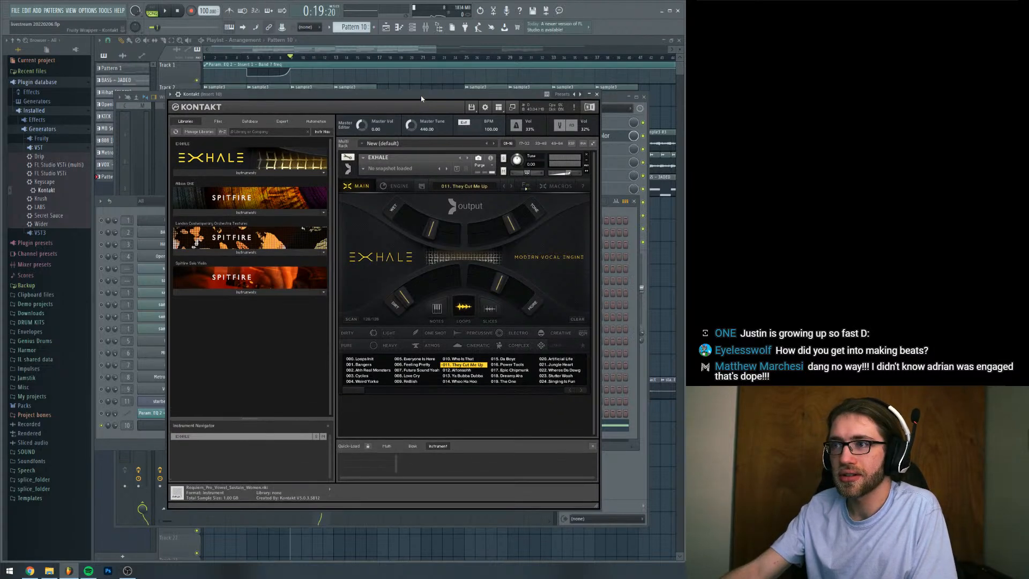
Adjust the four macro sliders of Exhale's They Cut Me Up preset while replaying the vocal loop from bar 9
key(space)
drag(402, 298, 480, 271)
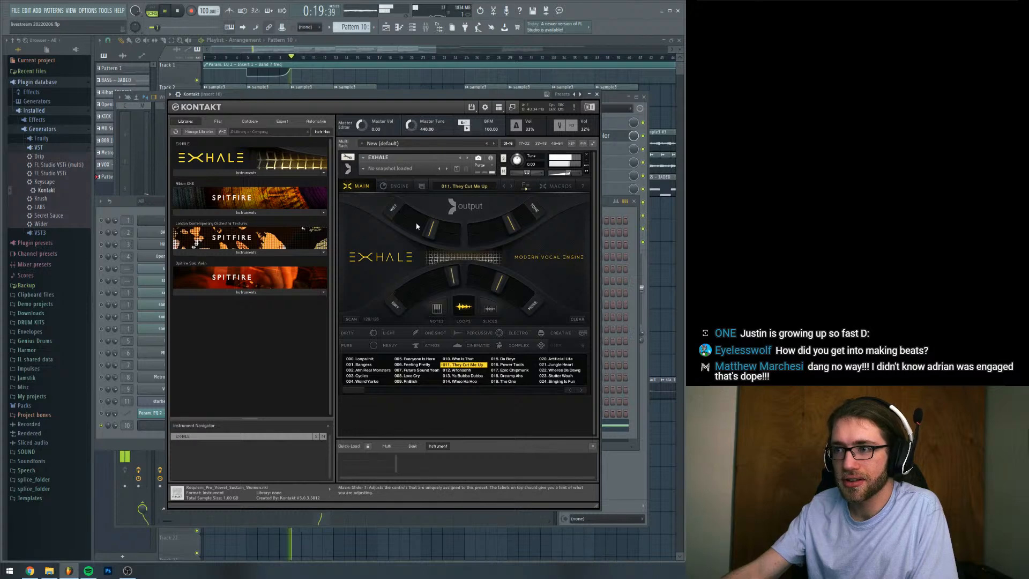
mouse_move(430, 228)
mouse_down()
mouse_move(368, 220)
mouse_move(418, 234)
mouse_up()
key(space)
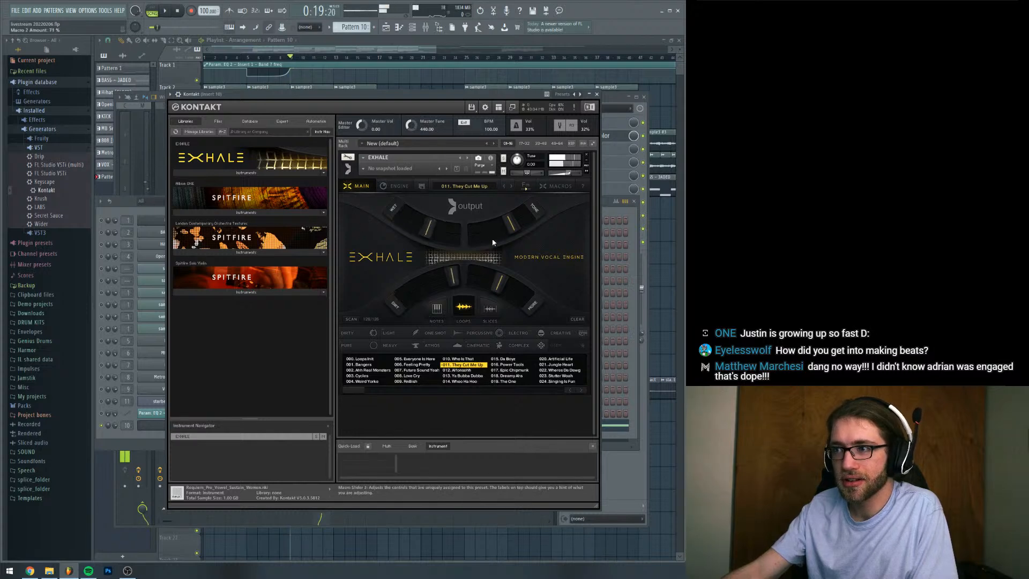
key(space)
drag(493, 241, 553, 232)
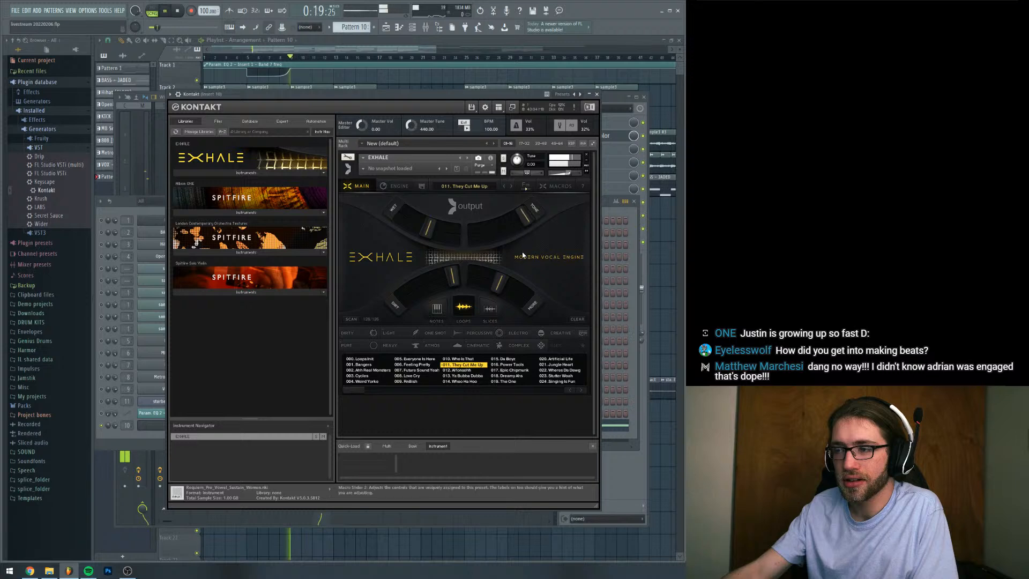
mouse_move(500, 282)
mouse_down()
mouse_move(525, 314)
mouse_move(464, 289)
mouse_move(504, 289)
mouse_up()
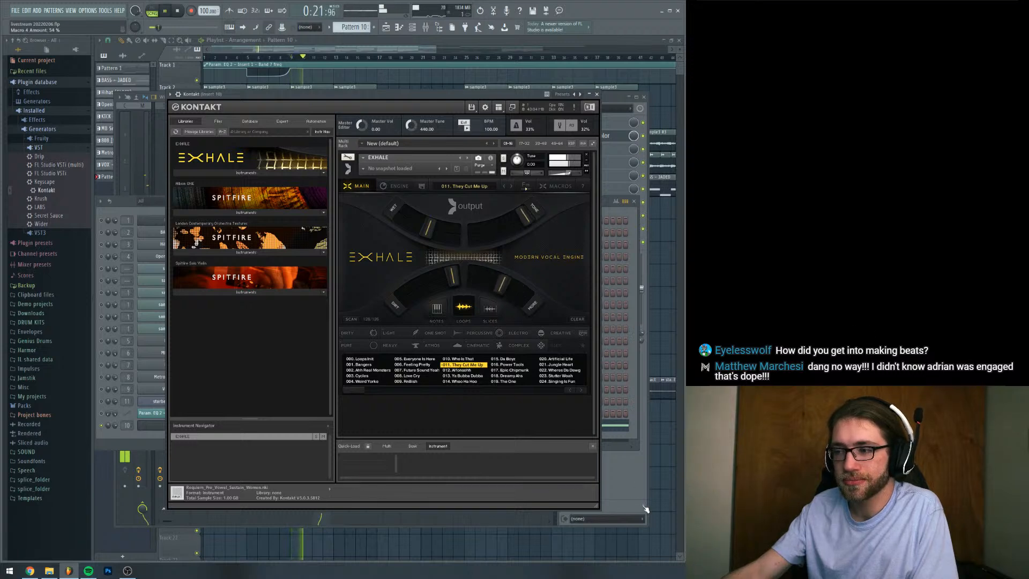
key(space)
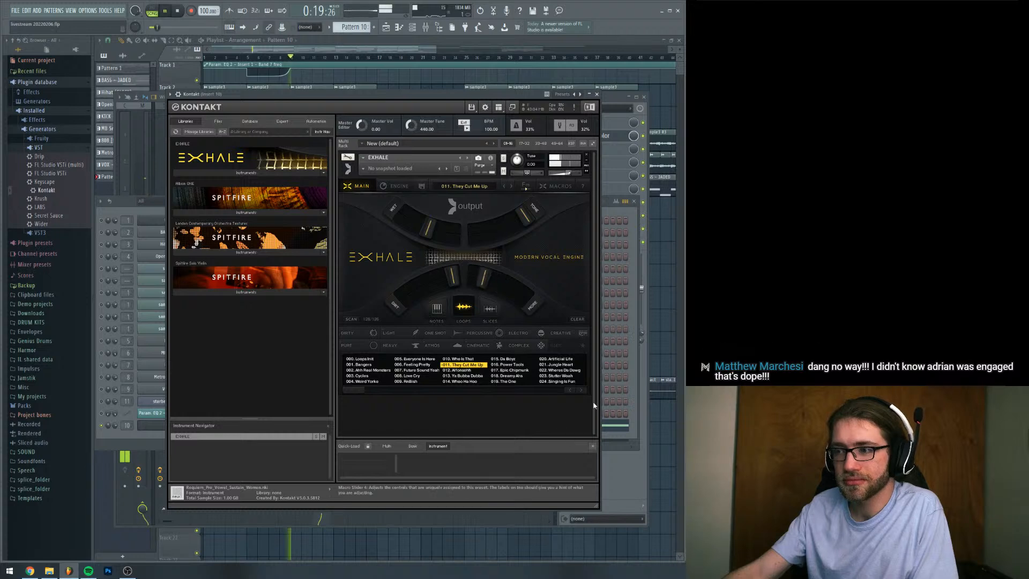
Reopen Exhale from the Kontakt channel and fine-tune its upper-right macro slider while replaying from bar 9
click(629, 483)
click(101, 435)
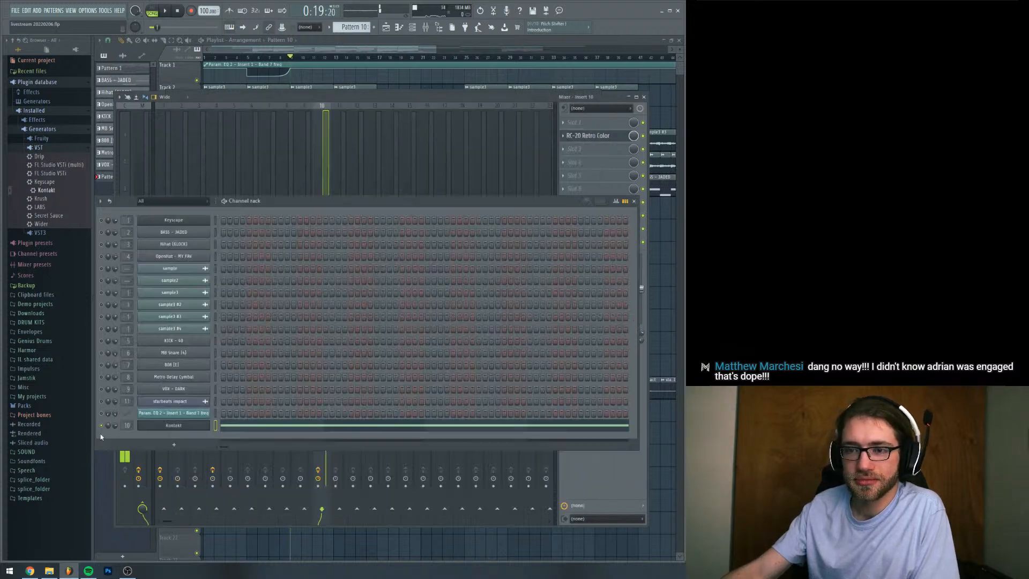
click(154, 426)
click(155, 426)
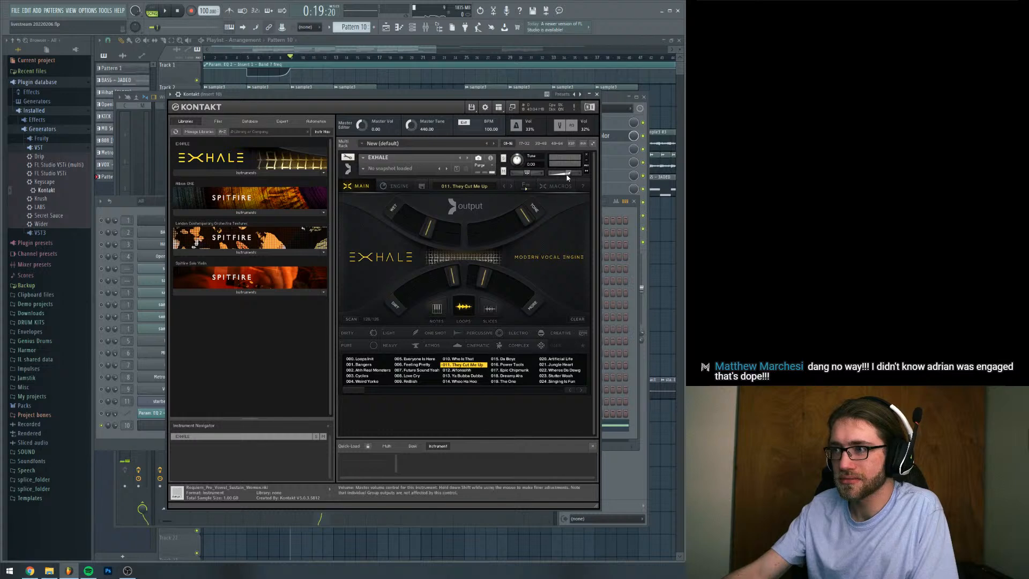
drag(484, 95, 485, 116)
key(space)
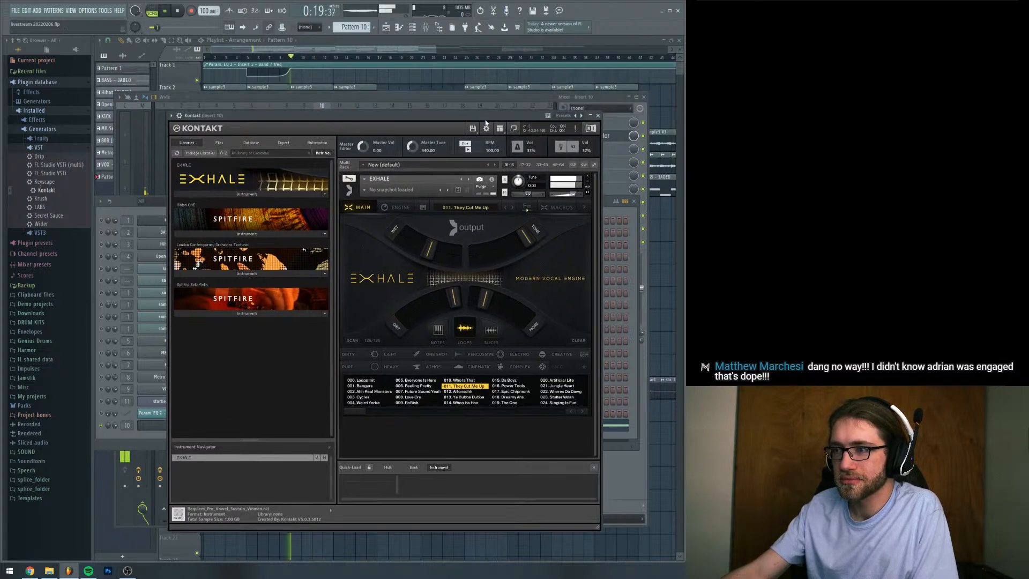
mouse_move(520, 236)
mouse_down()
mouse_move(509, 260)
mouse_move(514, 242)
mouse_up()
key(space)
Unsolo mixer Insert 10 and add another Pattern 10 clip at bar 37 on playlist Track 16
click(622, 484)
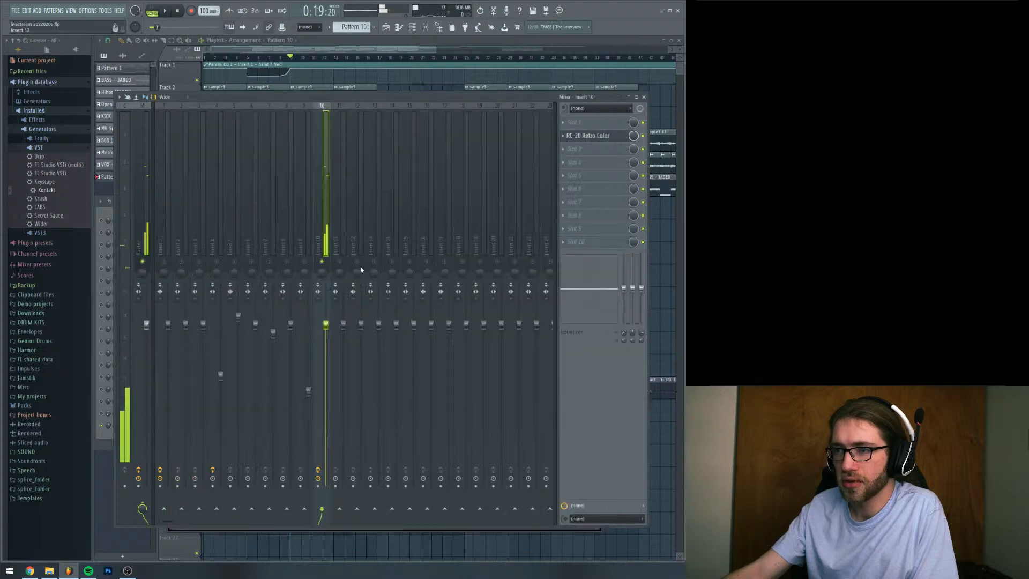
right_click(325, 262)
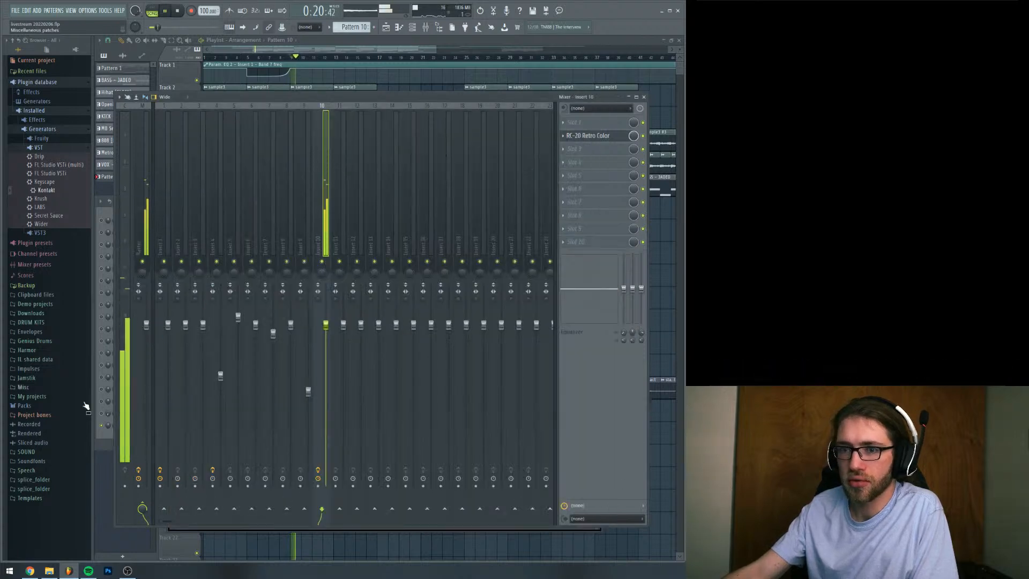
click(104, 431)
key(space)
key(F5)
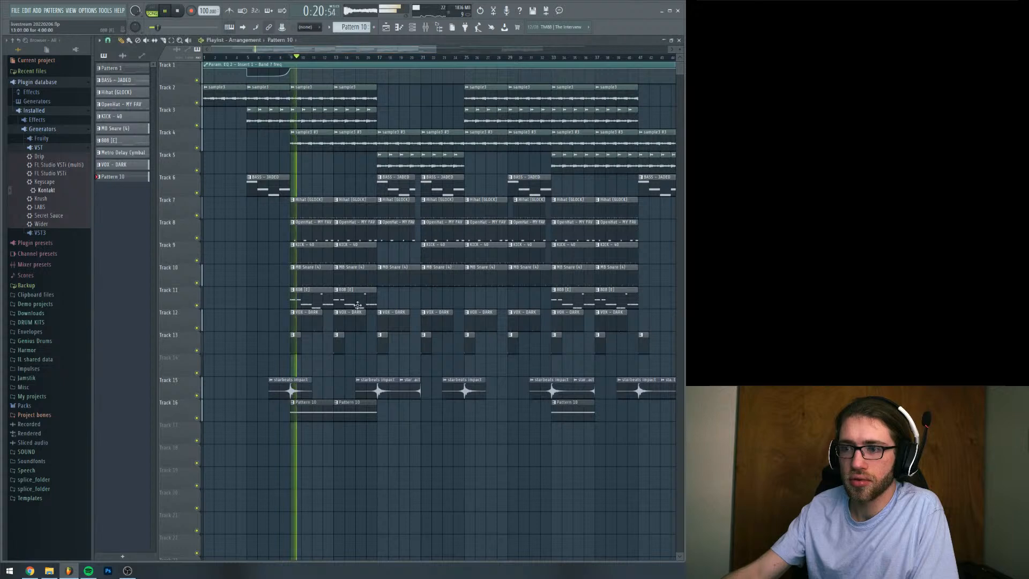
click(621, 402)
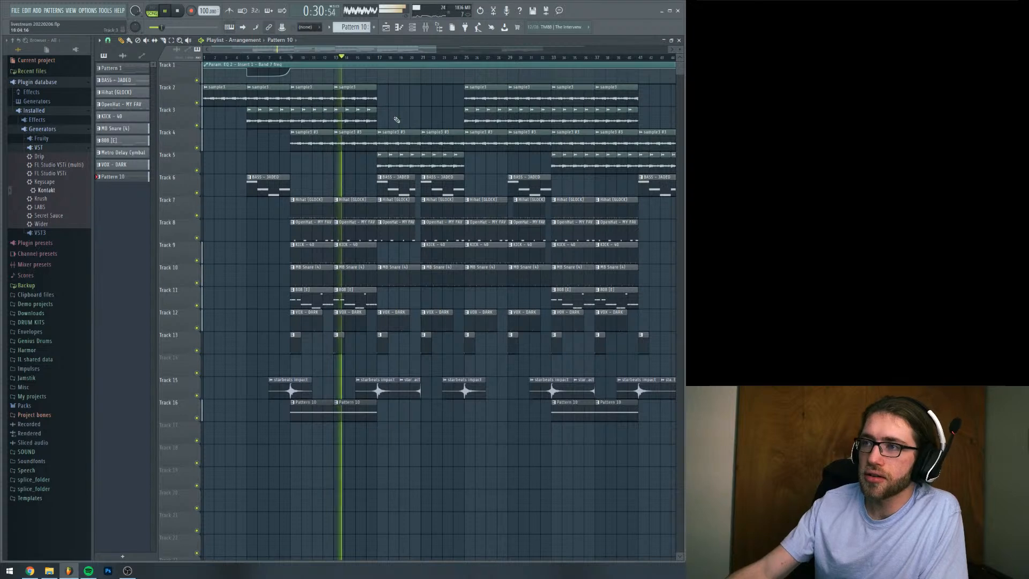
Stop playback, show Pattern 10's Kontakt notes in the piano roll, and add a four-bar A#4 note above the G4 note
double_click(361, 416)
key(space)
drag(231, 282, 75, 285)
right_click(177, 282)
drag(178, 288, 97, 292)
right_click(165, 288)
click(166, 294)
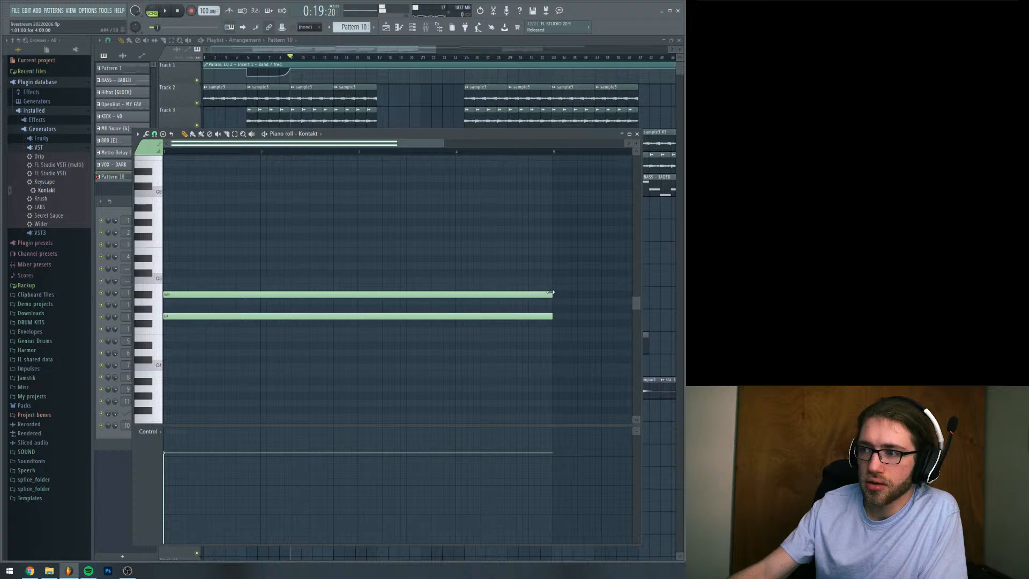
Shorten the A#4 note to one bar at bar 2 and add a matching one-bar A#4 note at bar 4
drag(552, 293, 343, 294)
key(space)
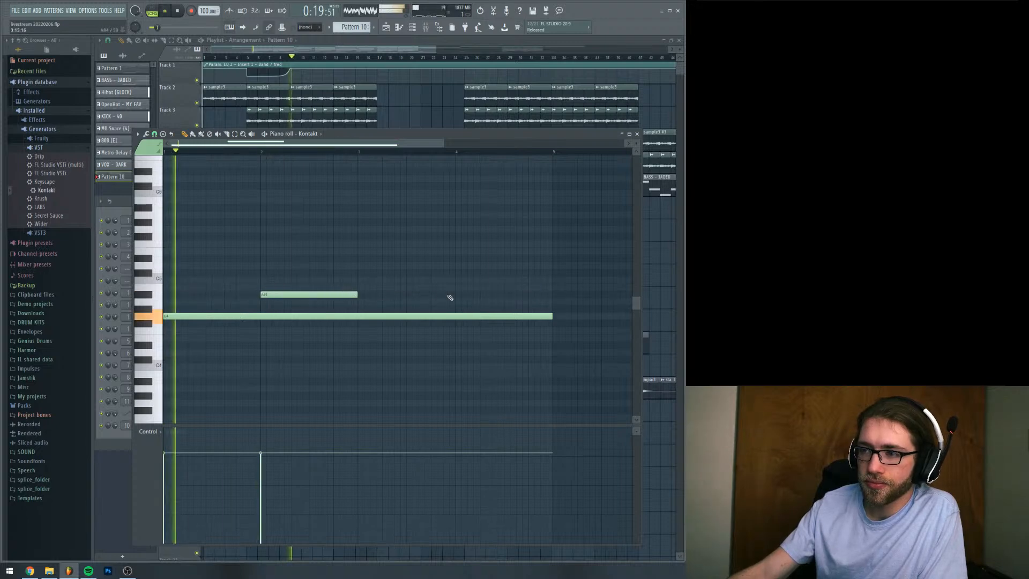
click(456, 294)
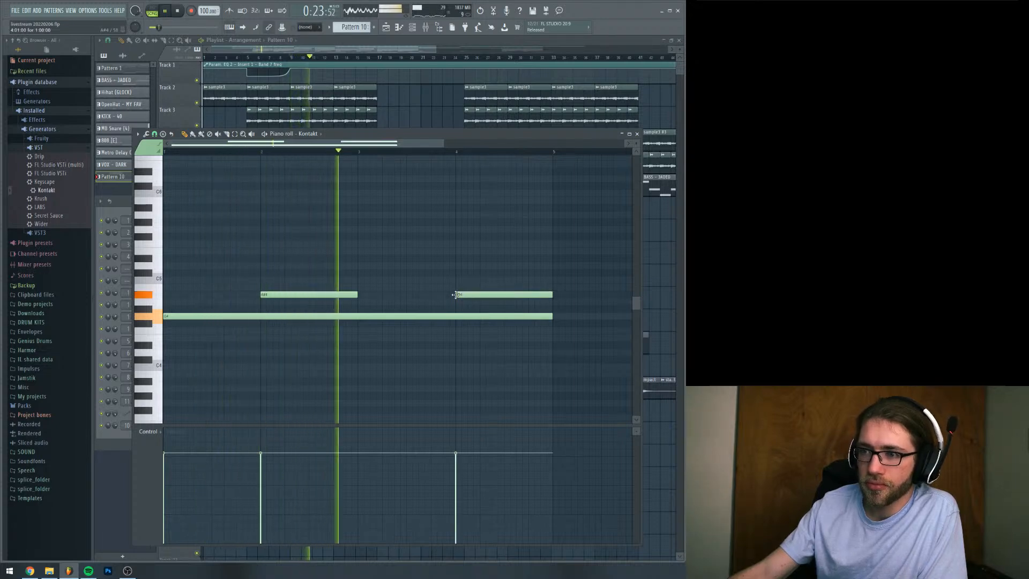
key(space)
Add two-bar F#4 notes at bars 1 and 3 of the pattern and play it back with the arrangement
click(368, 338)
drag(359, 340, 165, 325)
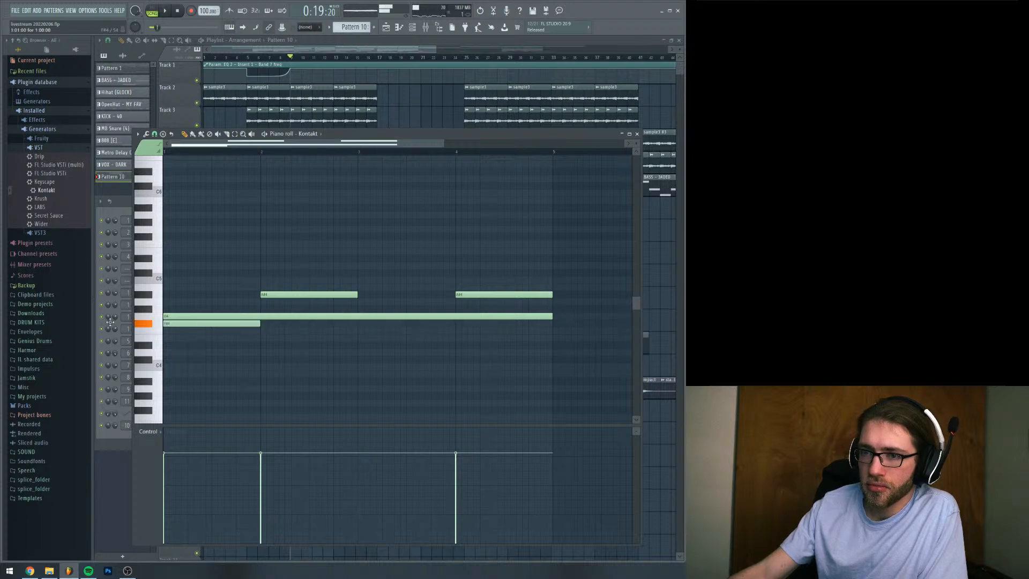
click(246, 325)
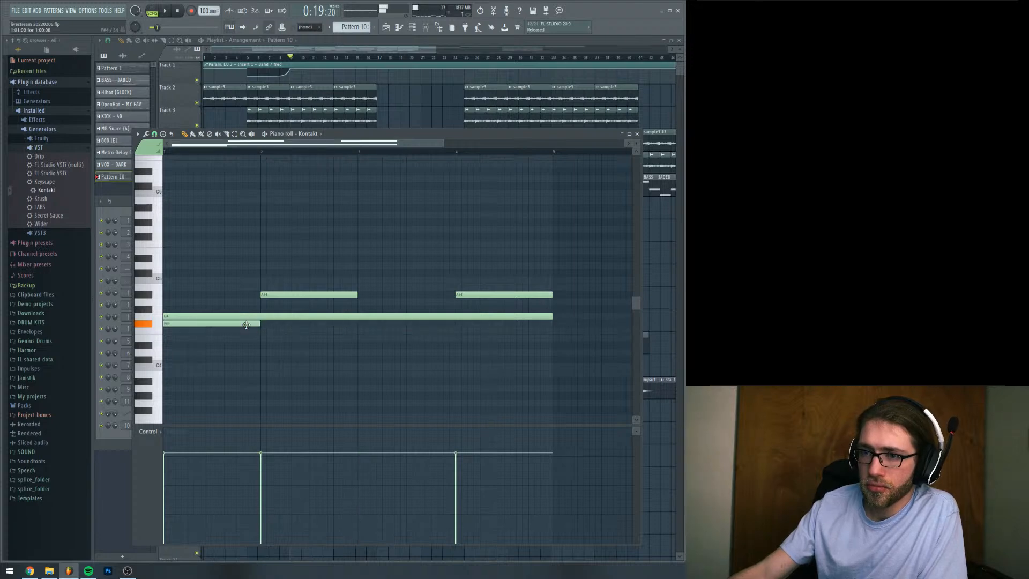
drag(260, 324, 358, 323)
click(377, 322)
key(space)
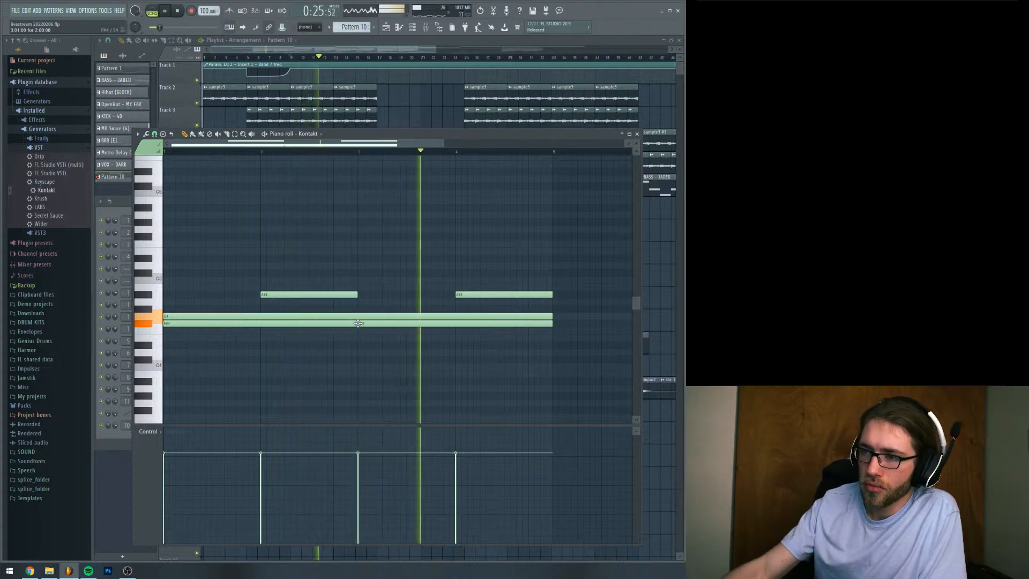
Delete the F#4 note at bar 1, shorten the G4 note to two bars, and start the remaining F#4 note at bar 3
right_click(333, 324)
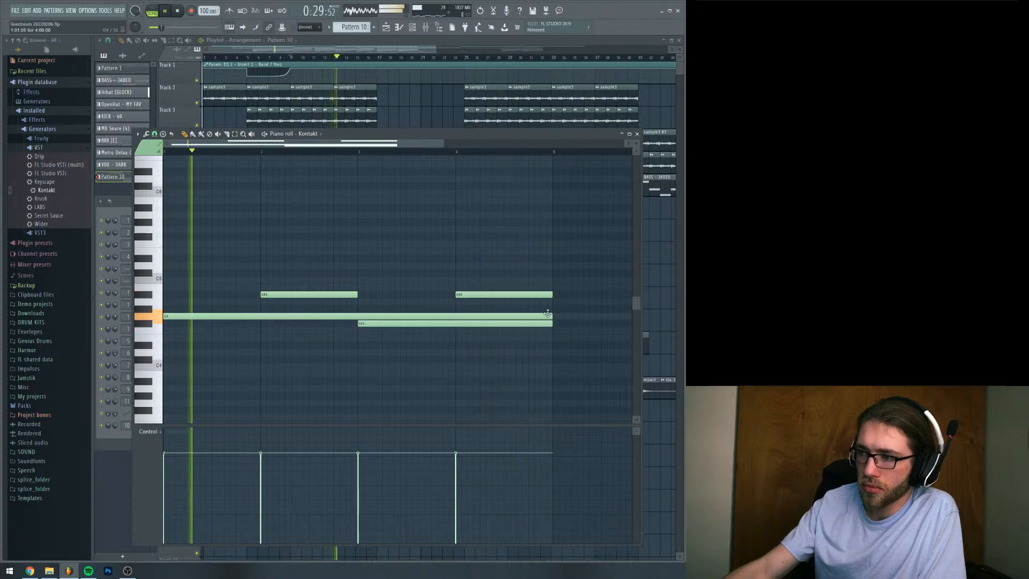
drag(547, 314, 179, 324)
key(space)
key(space)
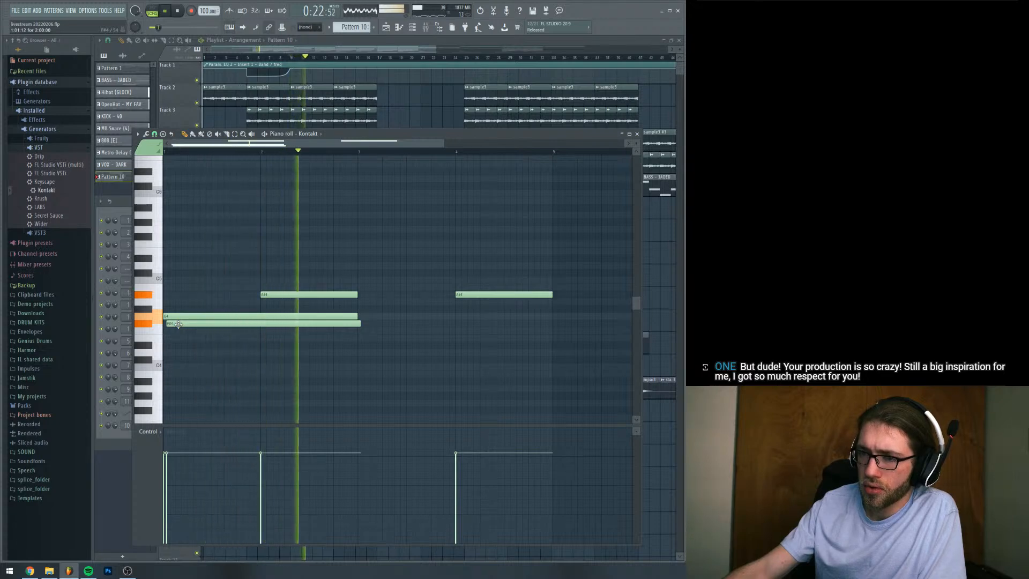
drag(179, 323, 370, 322)
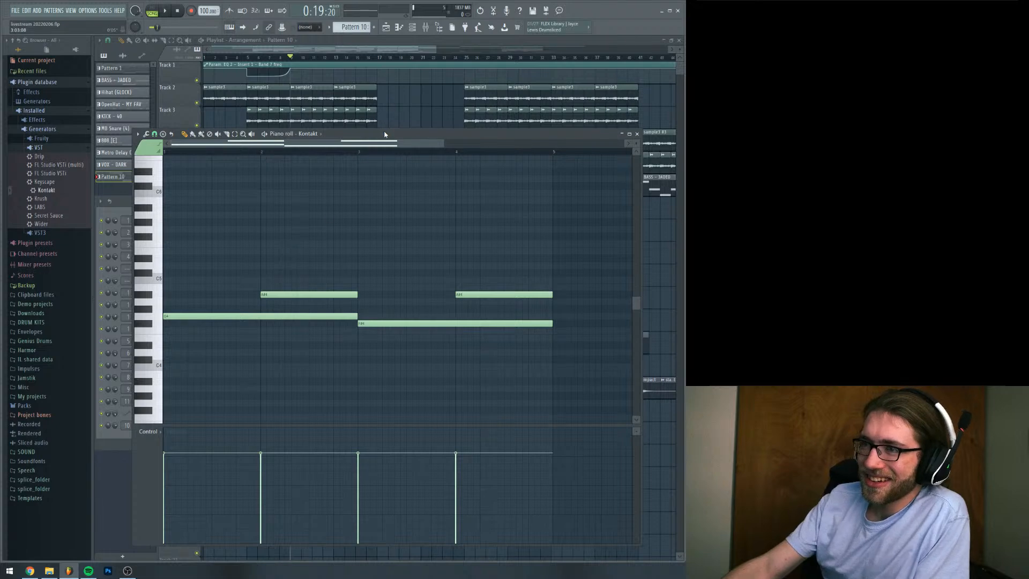
Play the arrangement and place Pattern 10 clips at bars 41 and 45 on Track 16, replaying from bar 41
key(space)
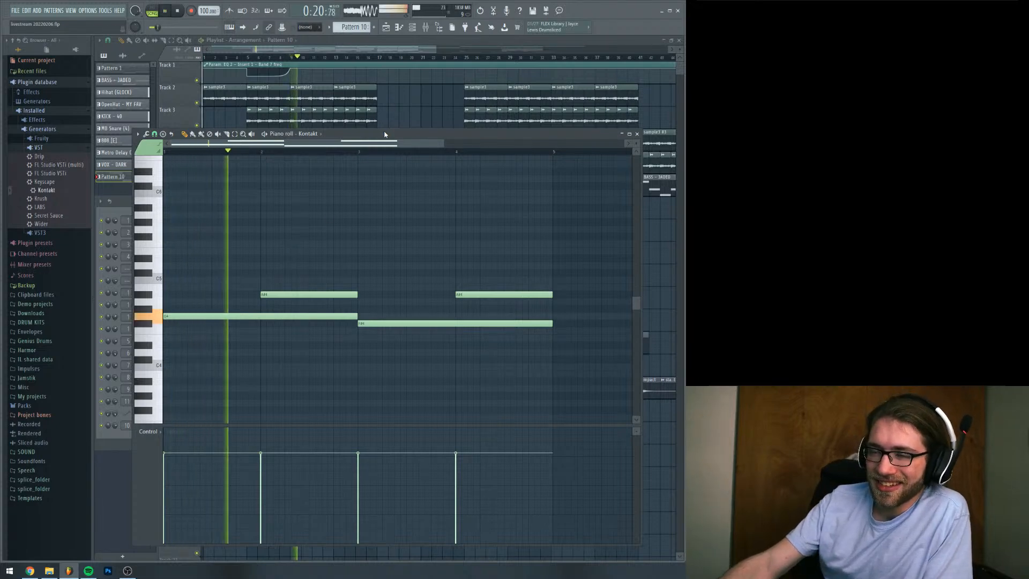
drag(436, 49, 468, 68)
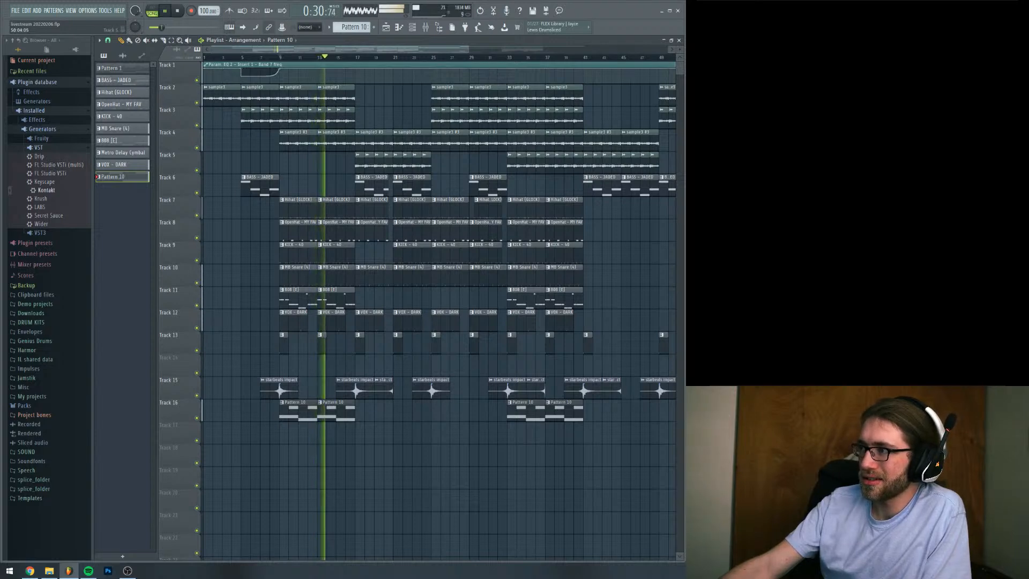
drag(461, 53, 470, 52)
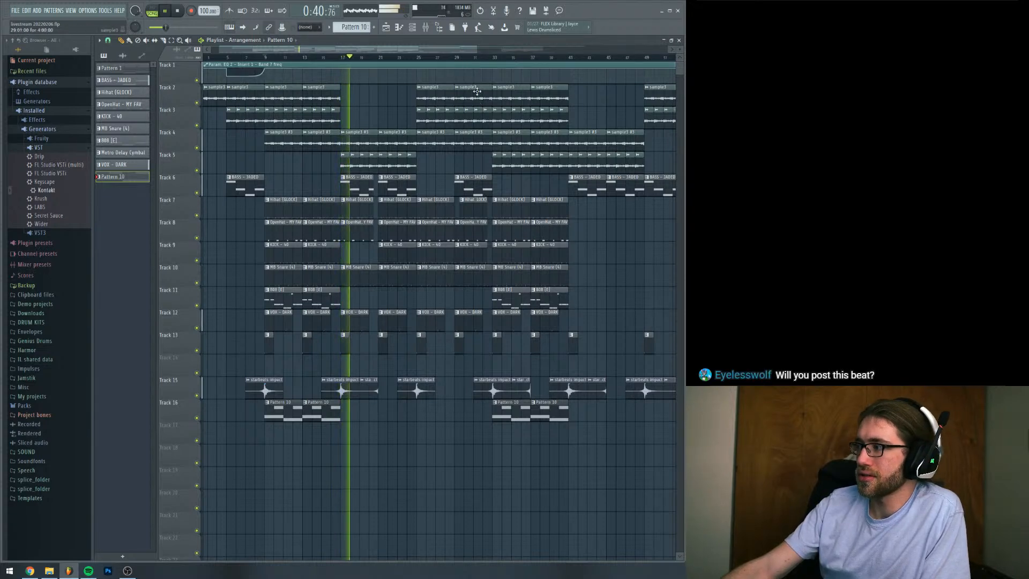
drag(438, 49, 502, 52)
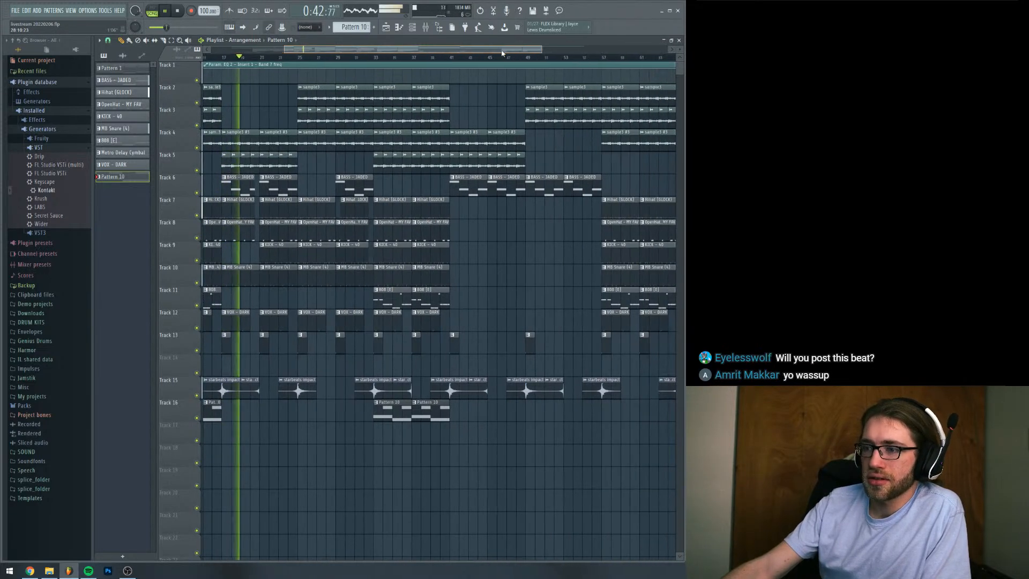
click(451, 57)
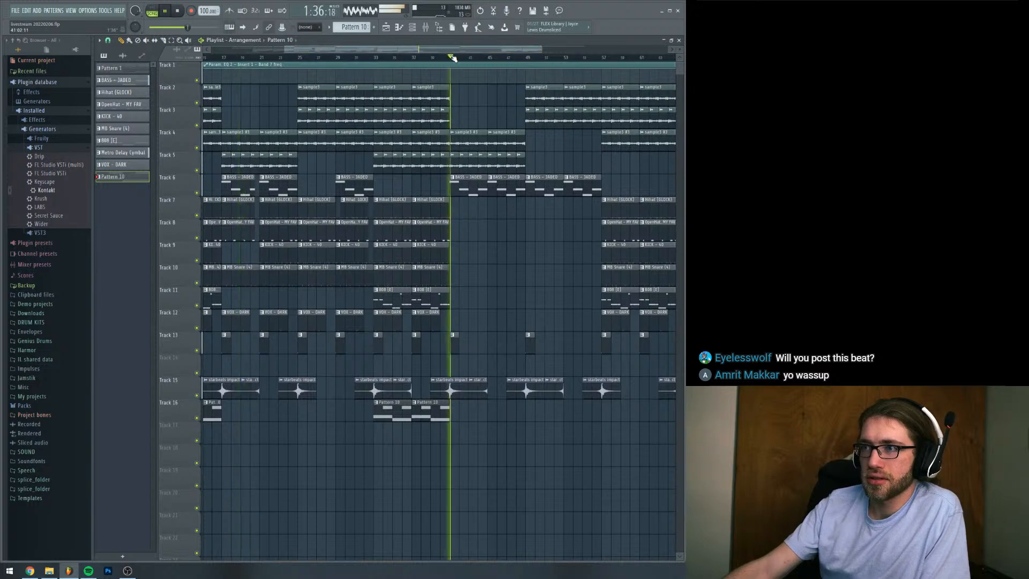
click(469, 414)
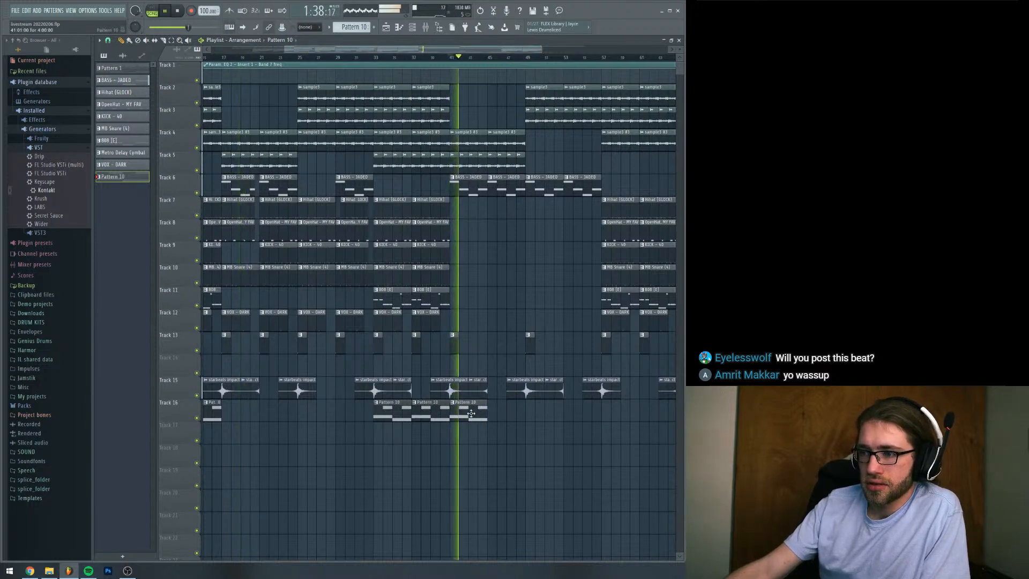
click(505, 413)
click(449, 56)
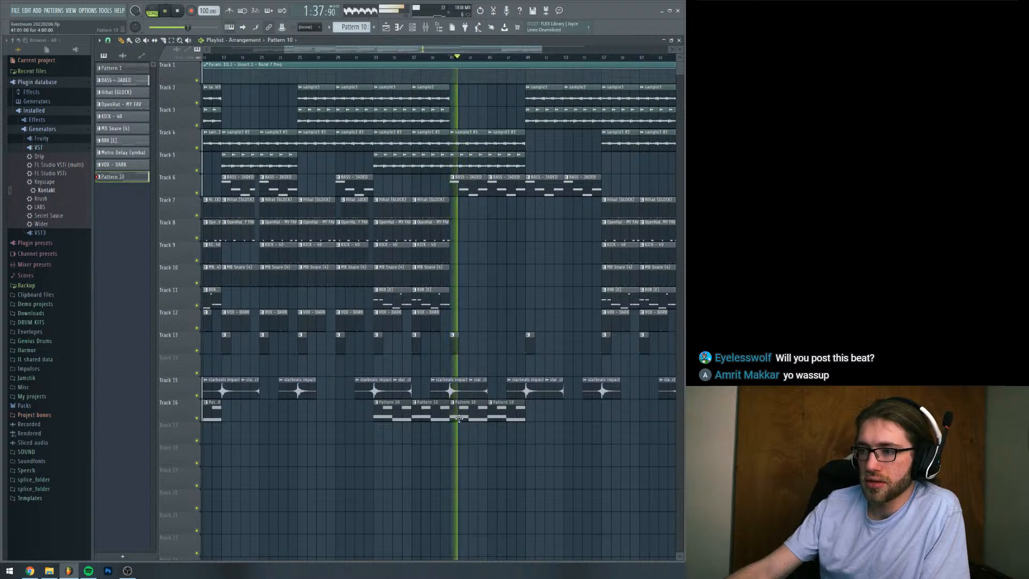
Place more Pattern 10 clips on Track 16 at bars 57 and 61 and at bars 17 and 21
click(617, 412)
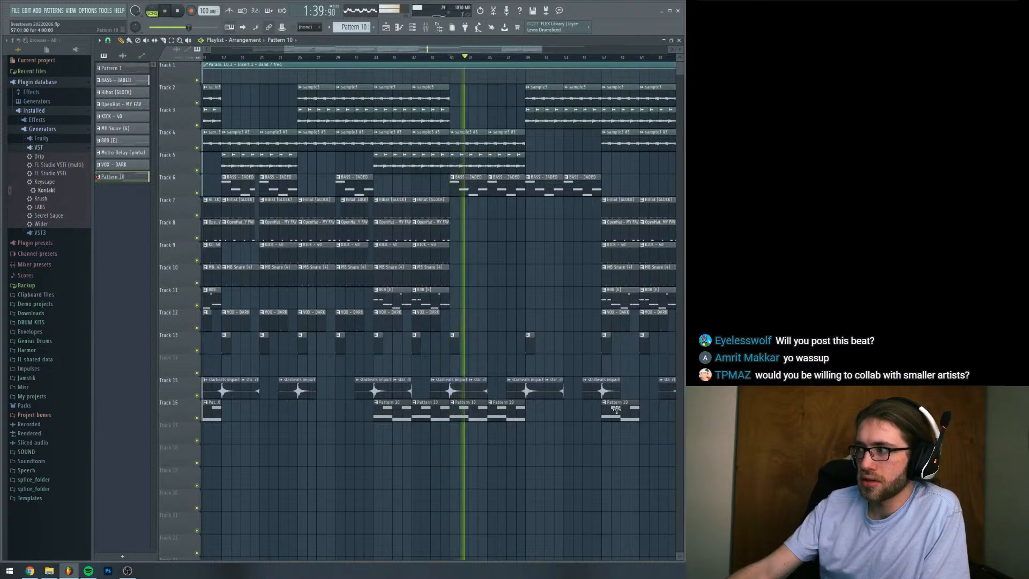
scroll(616, 412, right, 5)
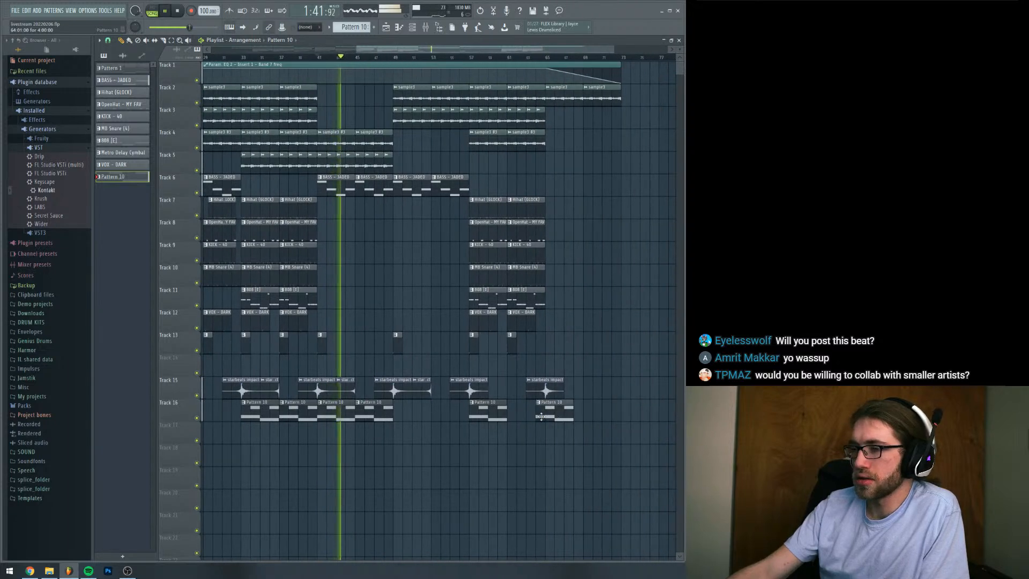
click(525, 417)
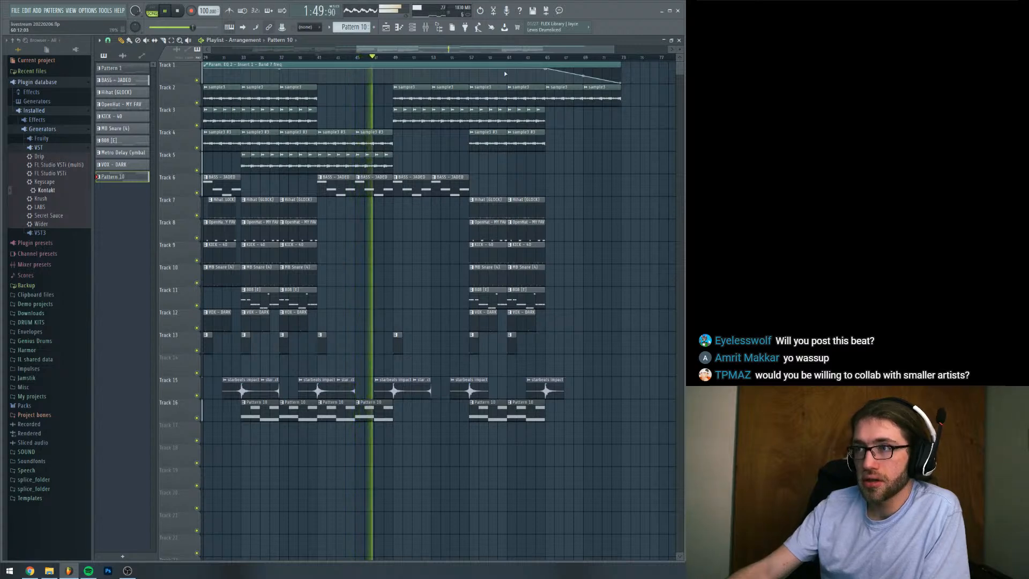
drag(484, 51, 370, 52)
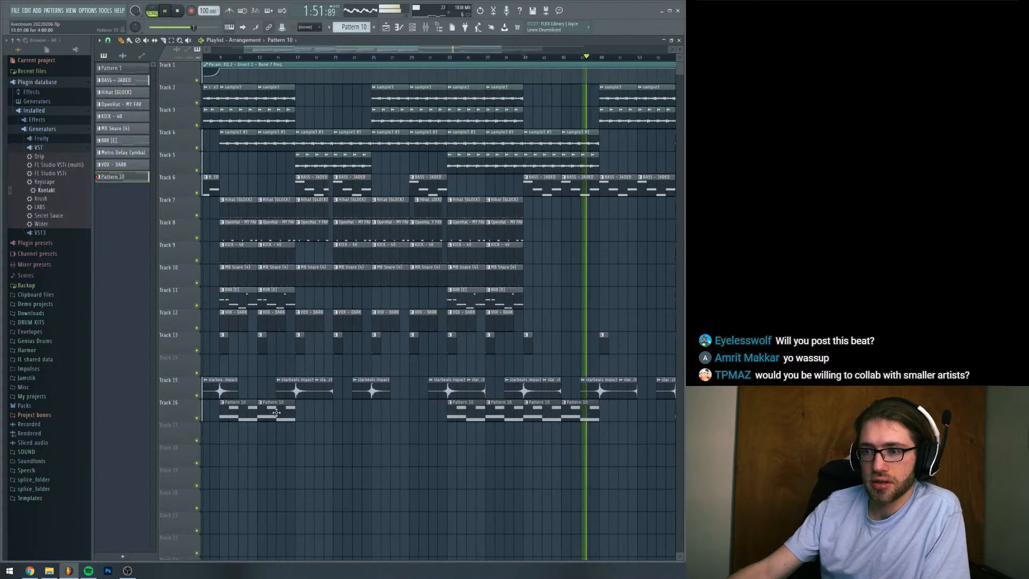
drag(386, 412, 311, 412)
click(341, 412)
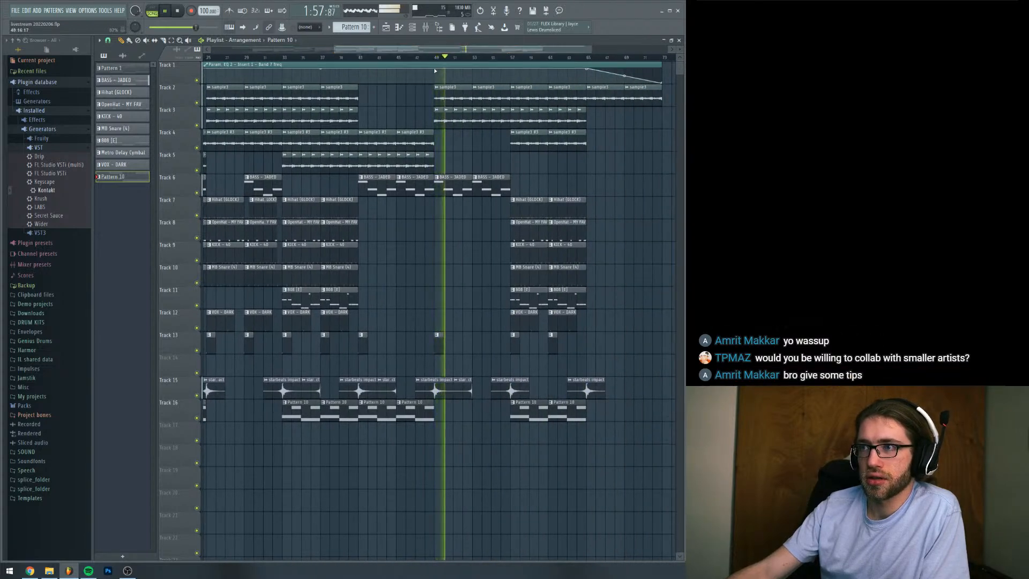
Copy the value of the EQ automation's low point at bar 5 and paste it onto the point at bar 49 on Track 1
drag(416, 51, 239, 52)
right_click(244, 74)
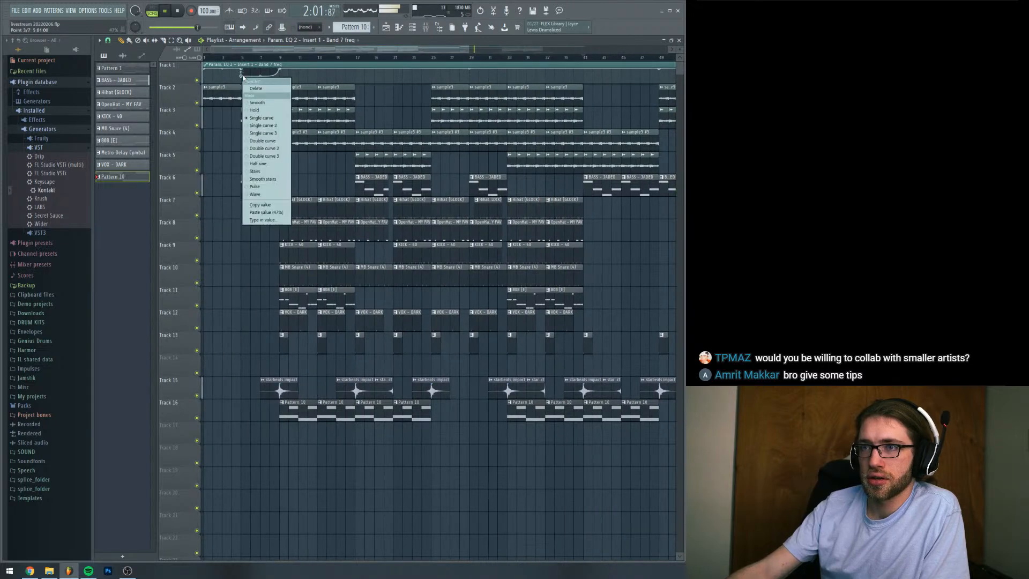
click(261, 204)
drag(394, 50, 567, 45)
right_click(340, 69)
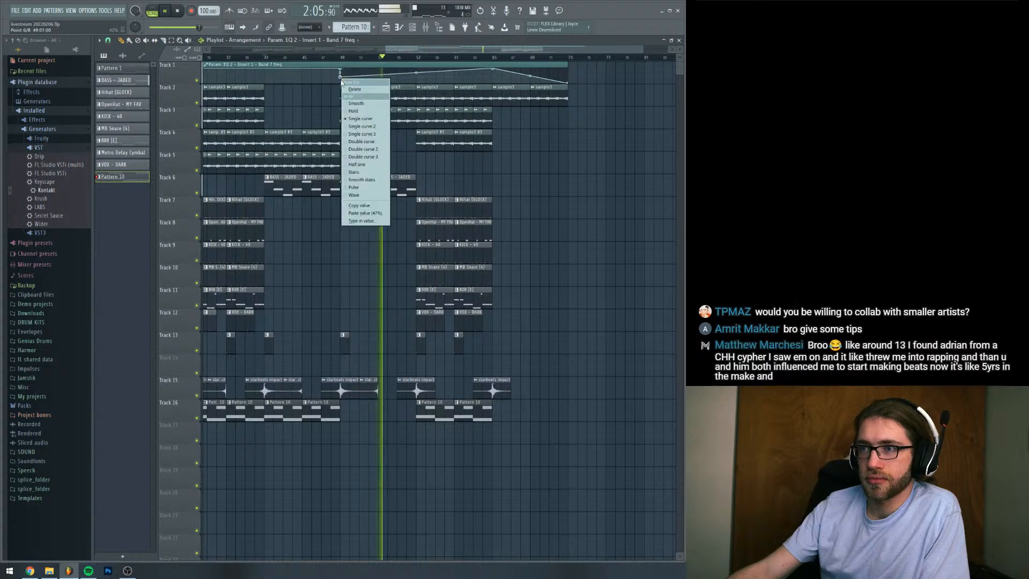
click(351, 210)
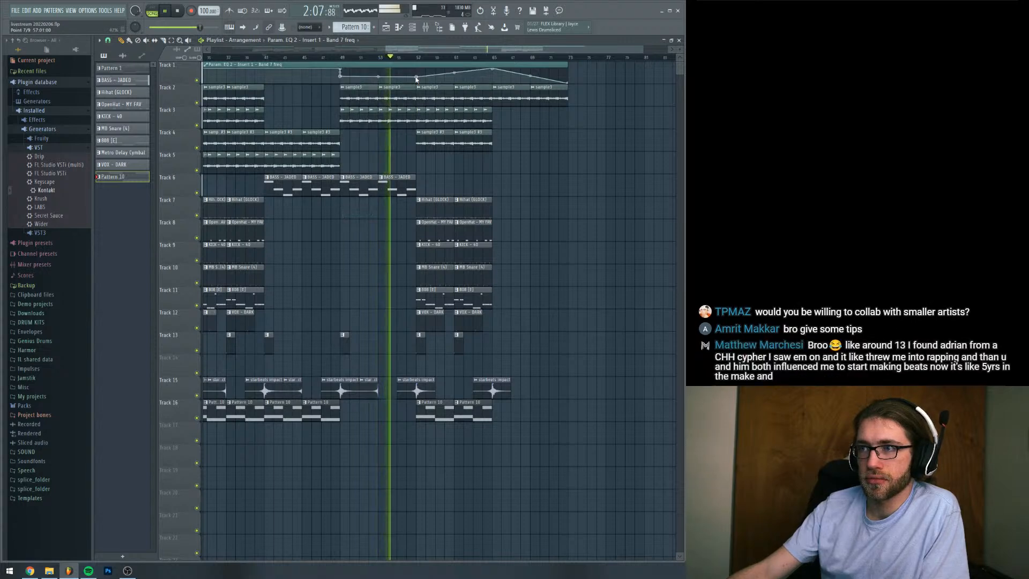
End the EQ automation dip with a curved rise to bar 57 by adding a high point there and deleting the low one
right_click(416, 76)
click(434, 216)
right_click(418, 70)
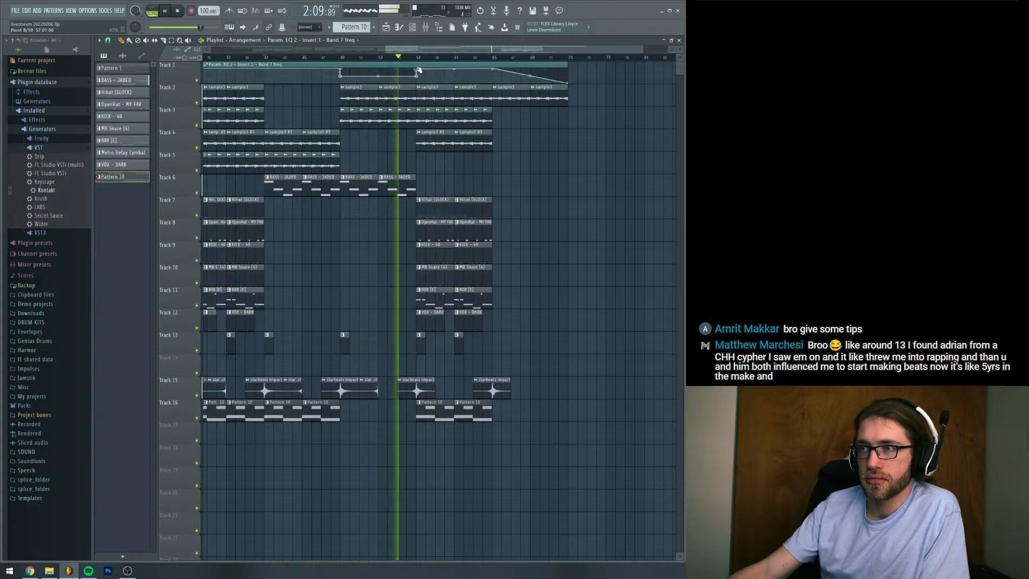
right_click(417, 76)
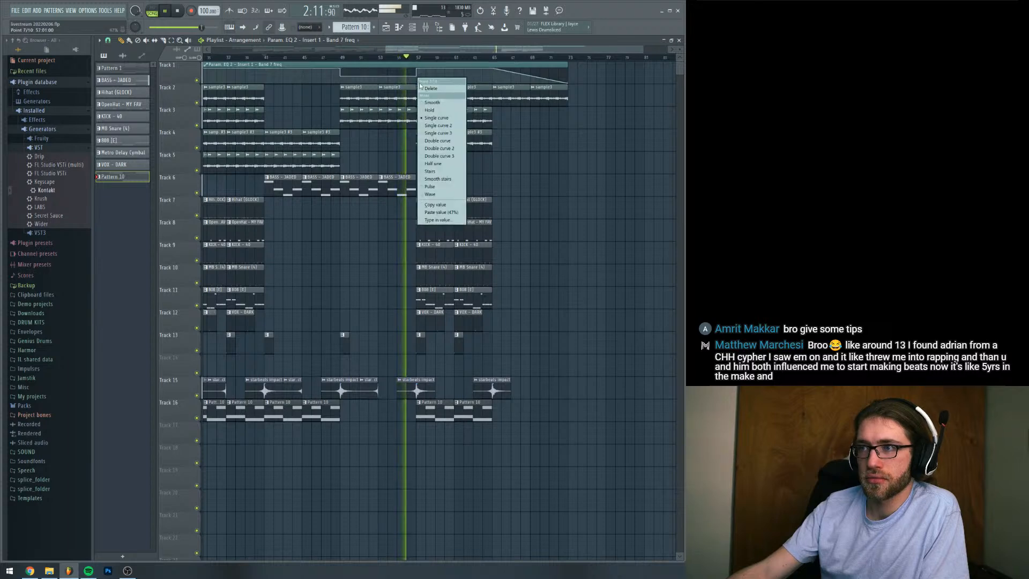
click(428, 81)
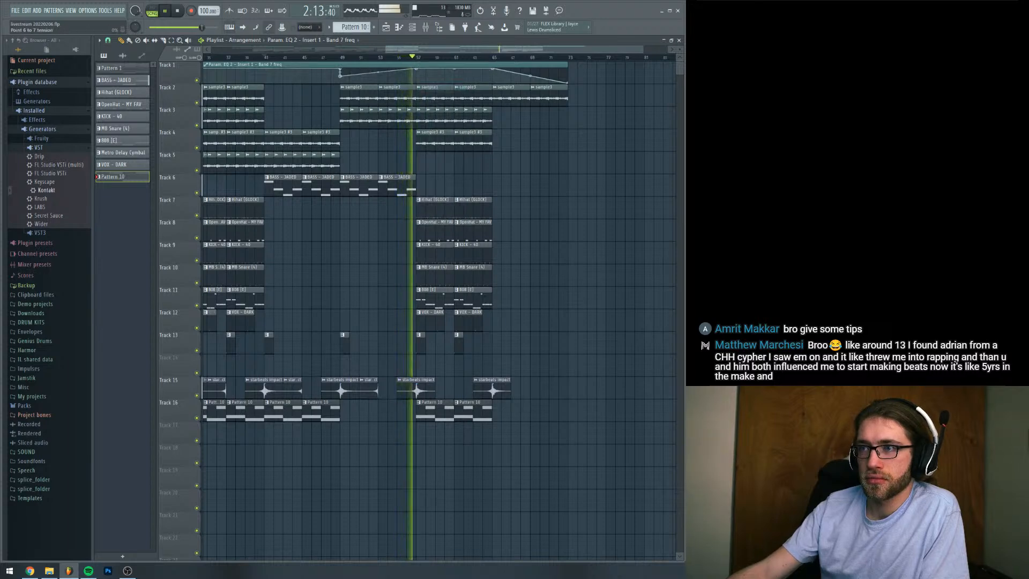
Play the arrangement from about bar 55 to check the EQ rise into the bar 57 section, and stop playback
click(396, 58)
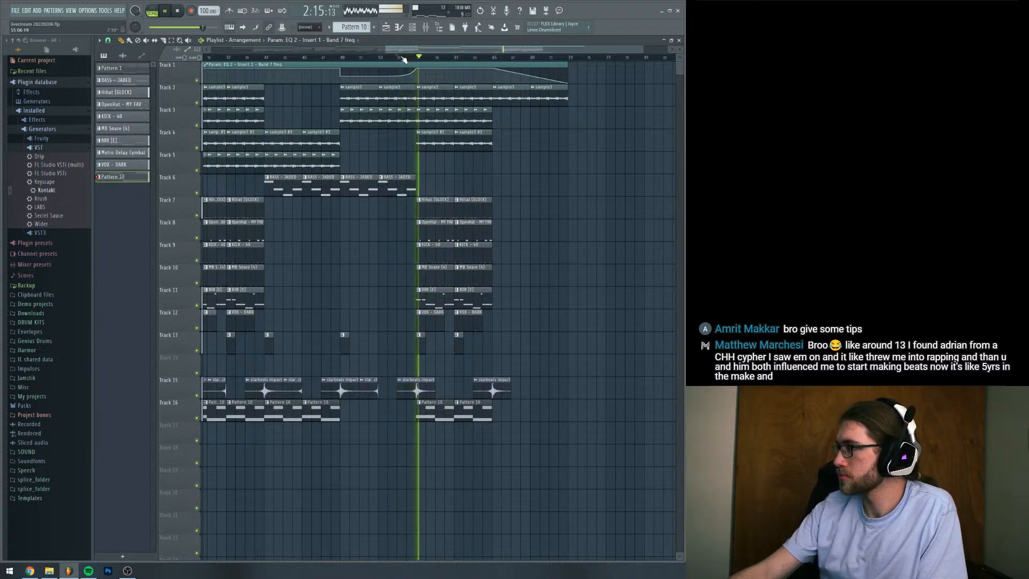
drag(407, 51, 373, 52)
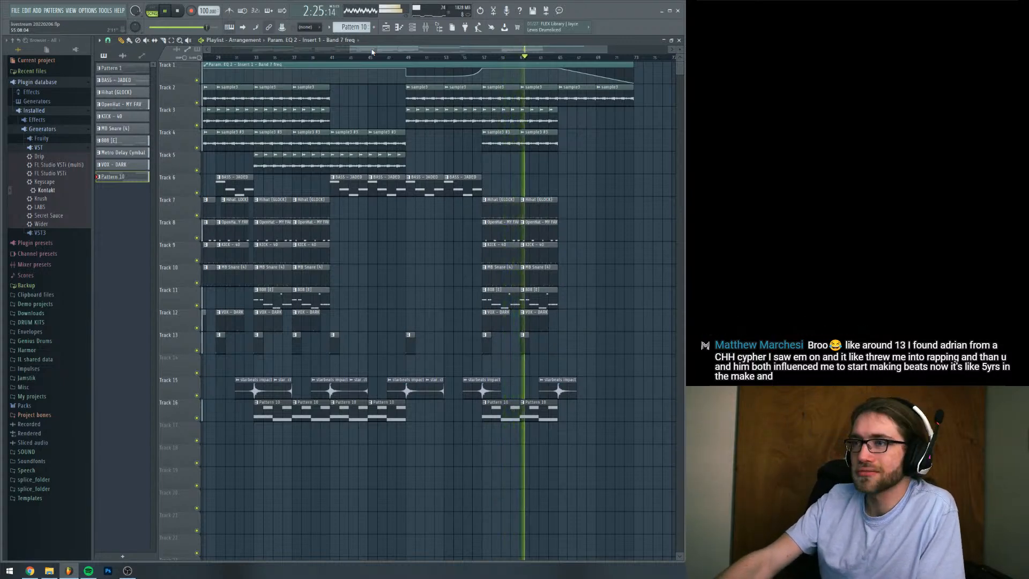
key(space)
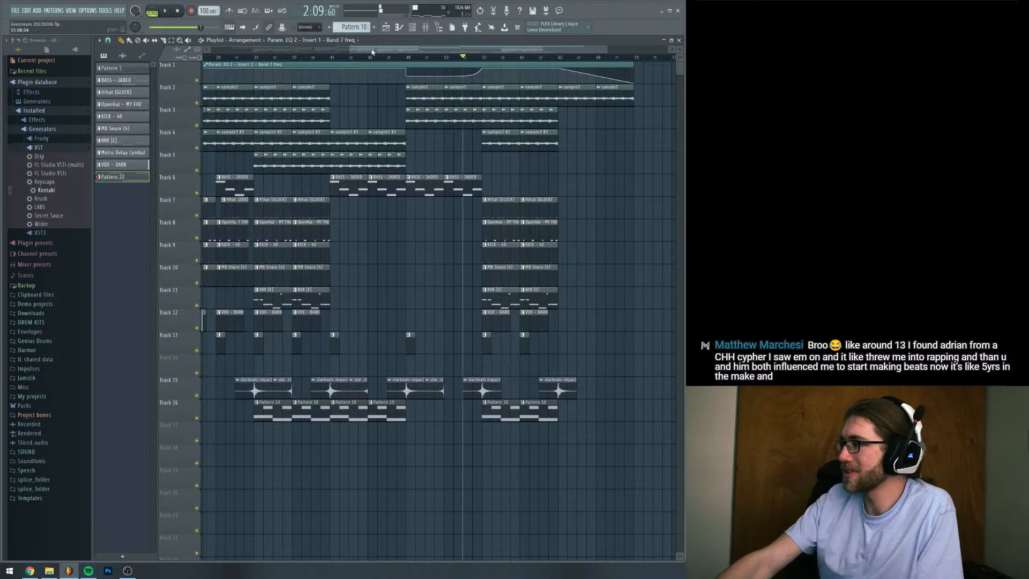
drag(372, 52, 343, 57)
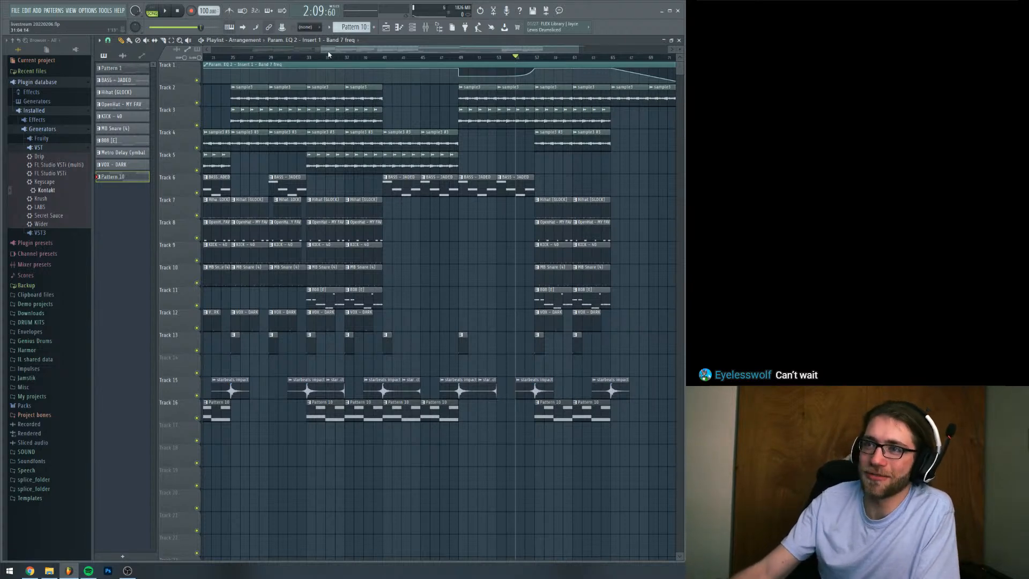
scroll(315, 41, left, 2)
mouse_move(315, 42)
mouse_down()
mouse_move(375, 30)
mouse_move(328, 48)
mouse_move(302, 44)
mouse_up()
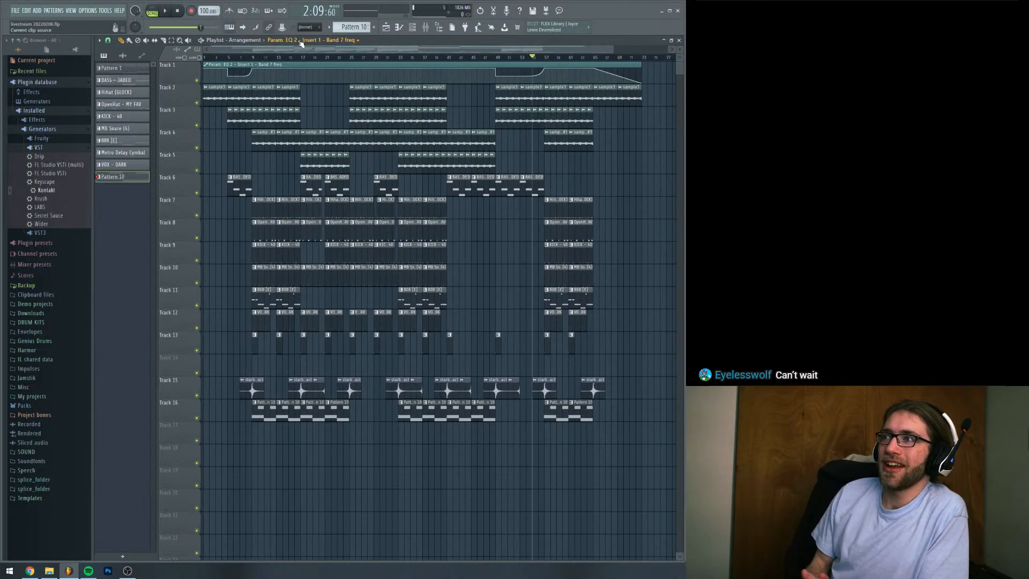